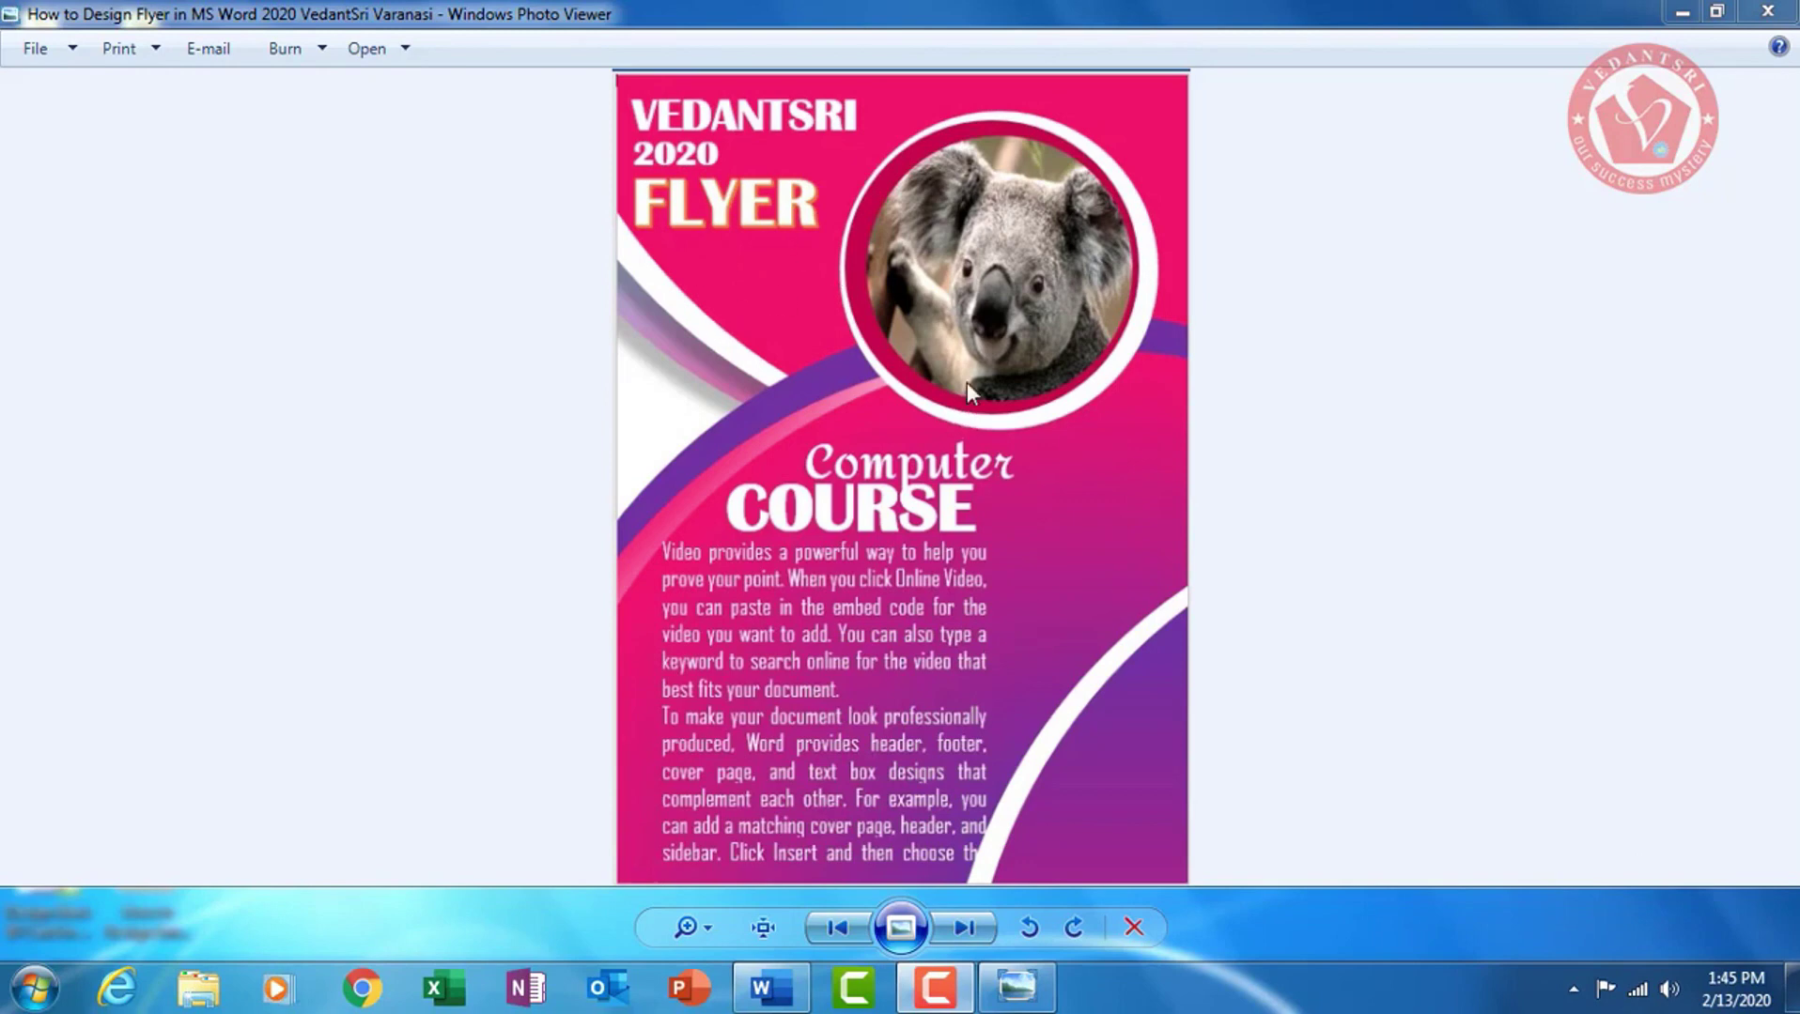
Zoom in and out on the finished koala flyer preview, then close Photo Viewer
scroll(858, 349, up, 2)
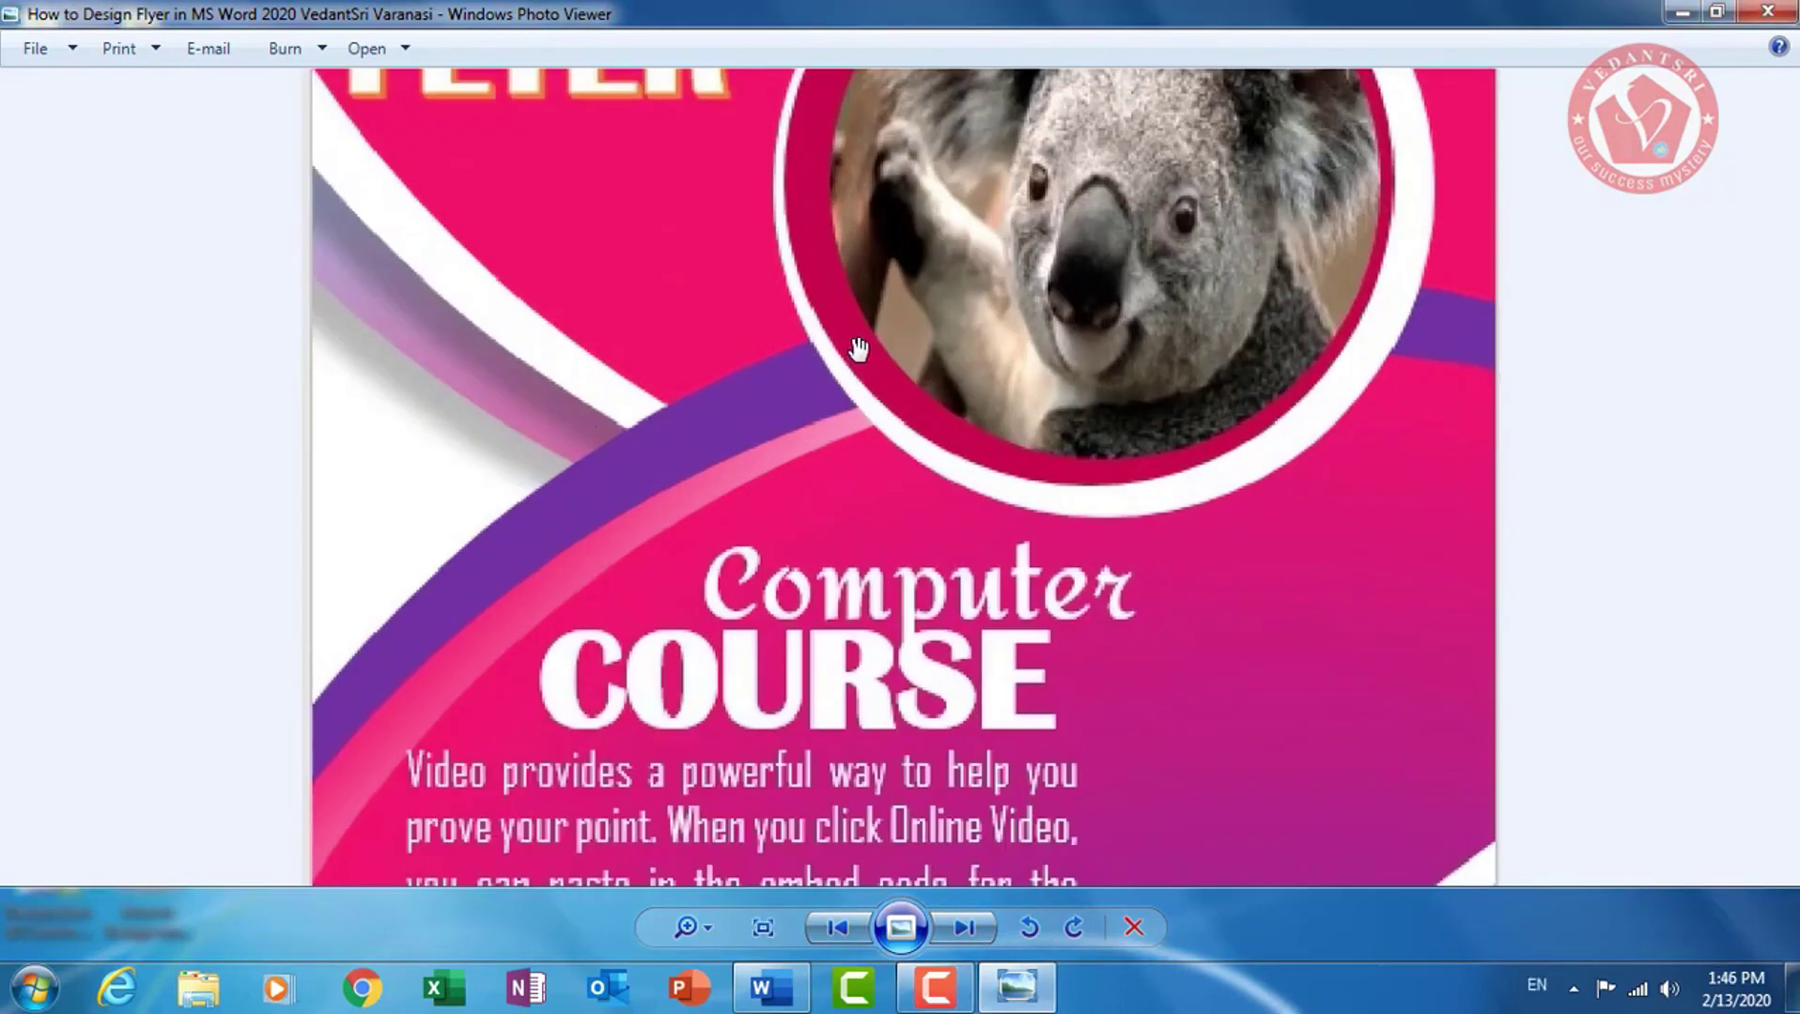
scroll(845, 237, up, 1)
scroll(901, 422, down, 1)
scroll(900, 433, down, 1)
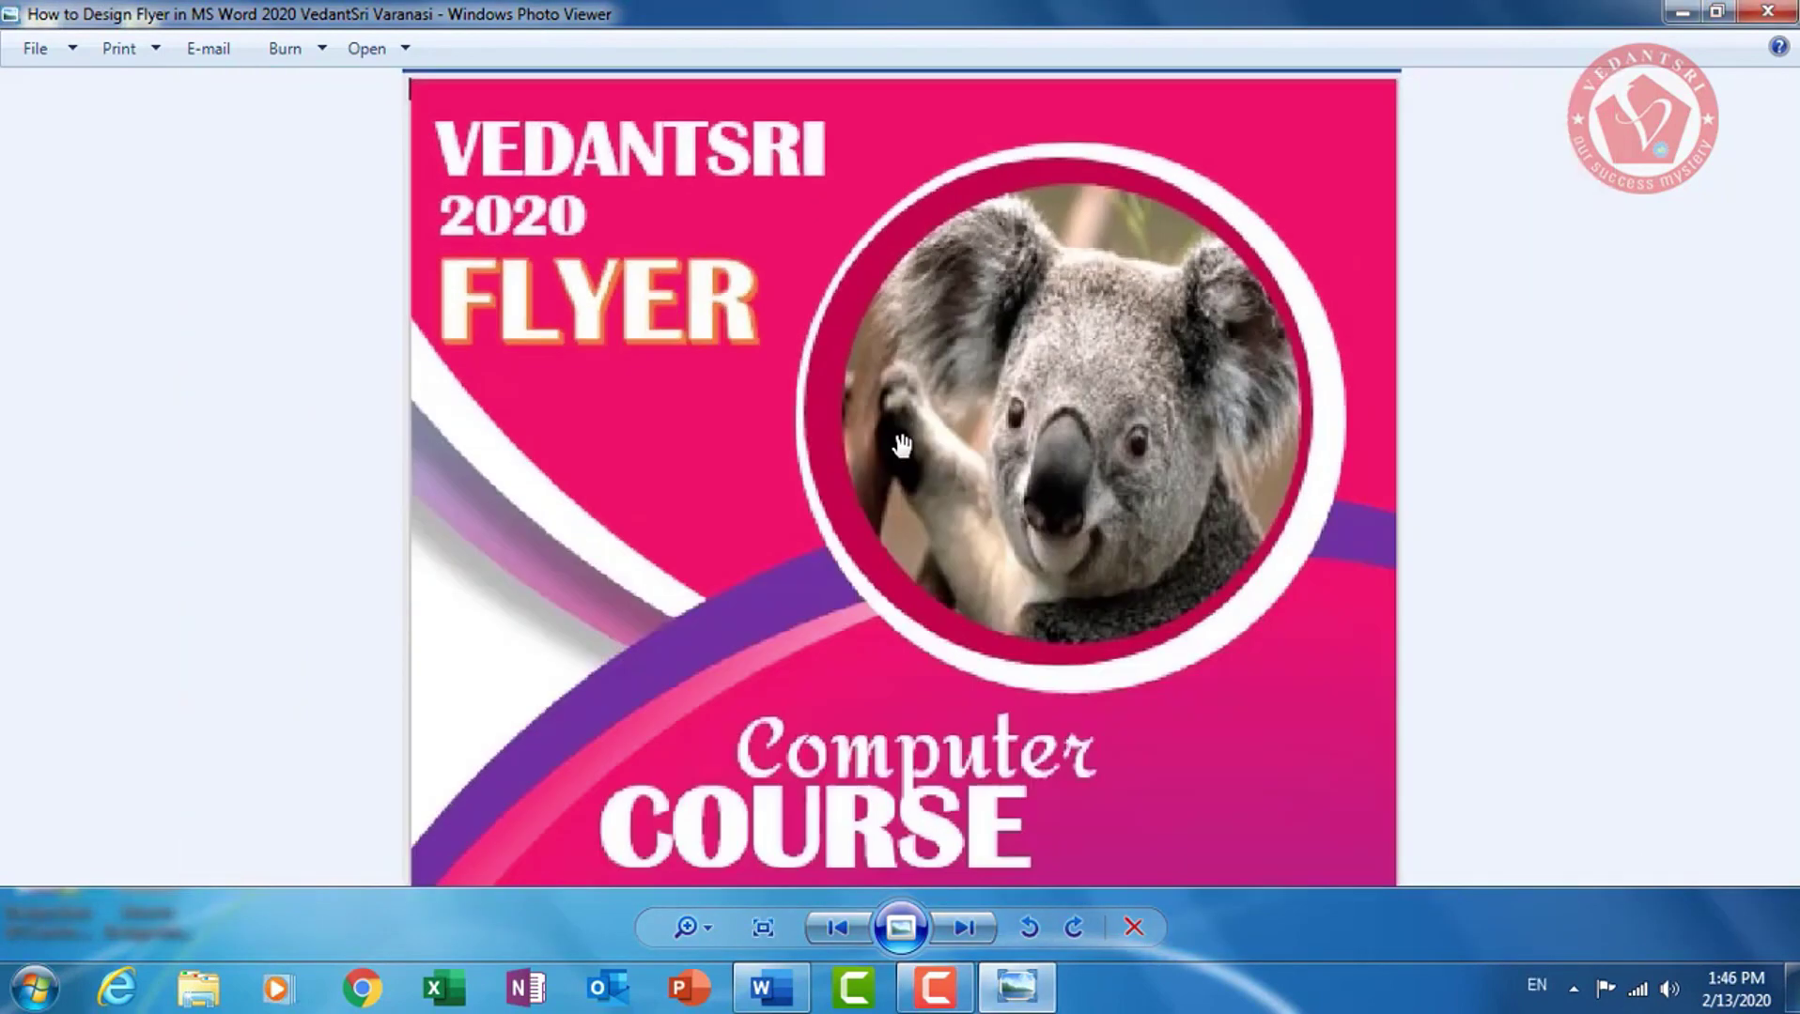
scroll(899, 442, down, 1)
scroll(940, 437, down, 1)
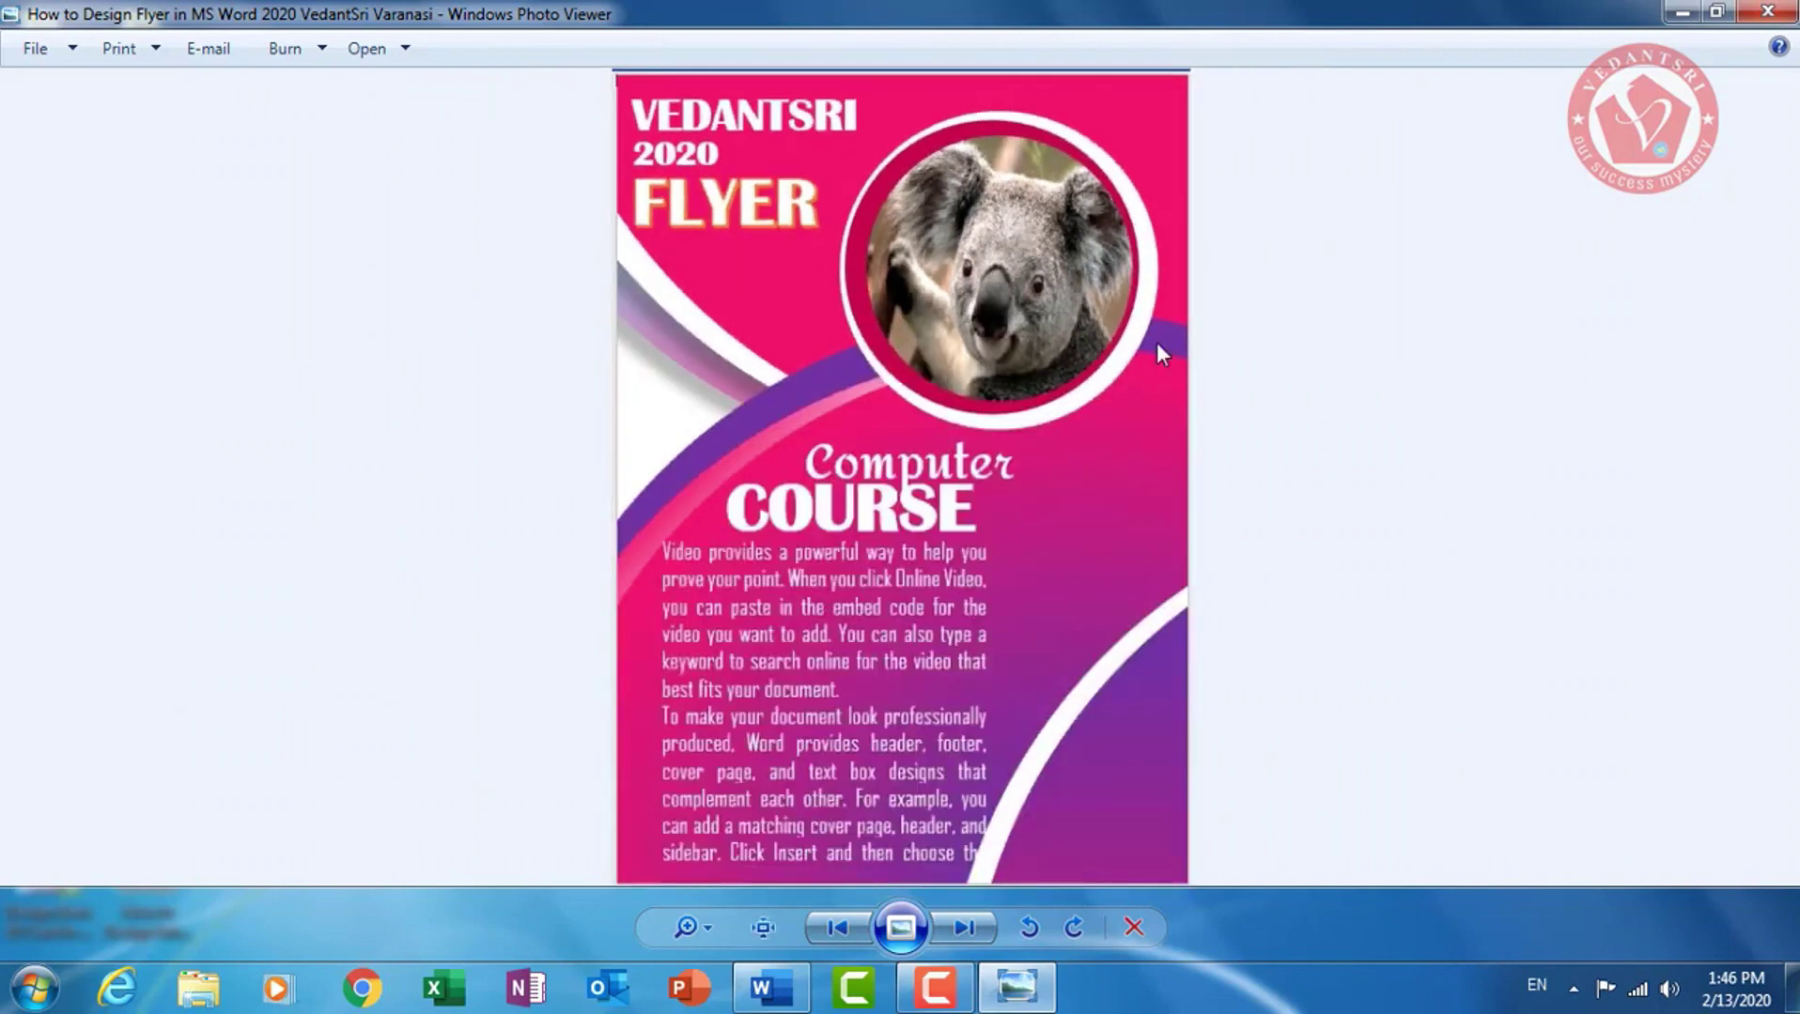
click(1766, 12)
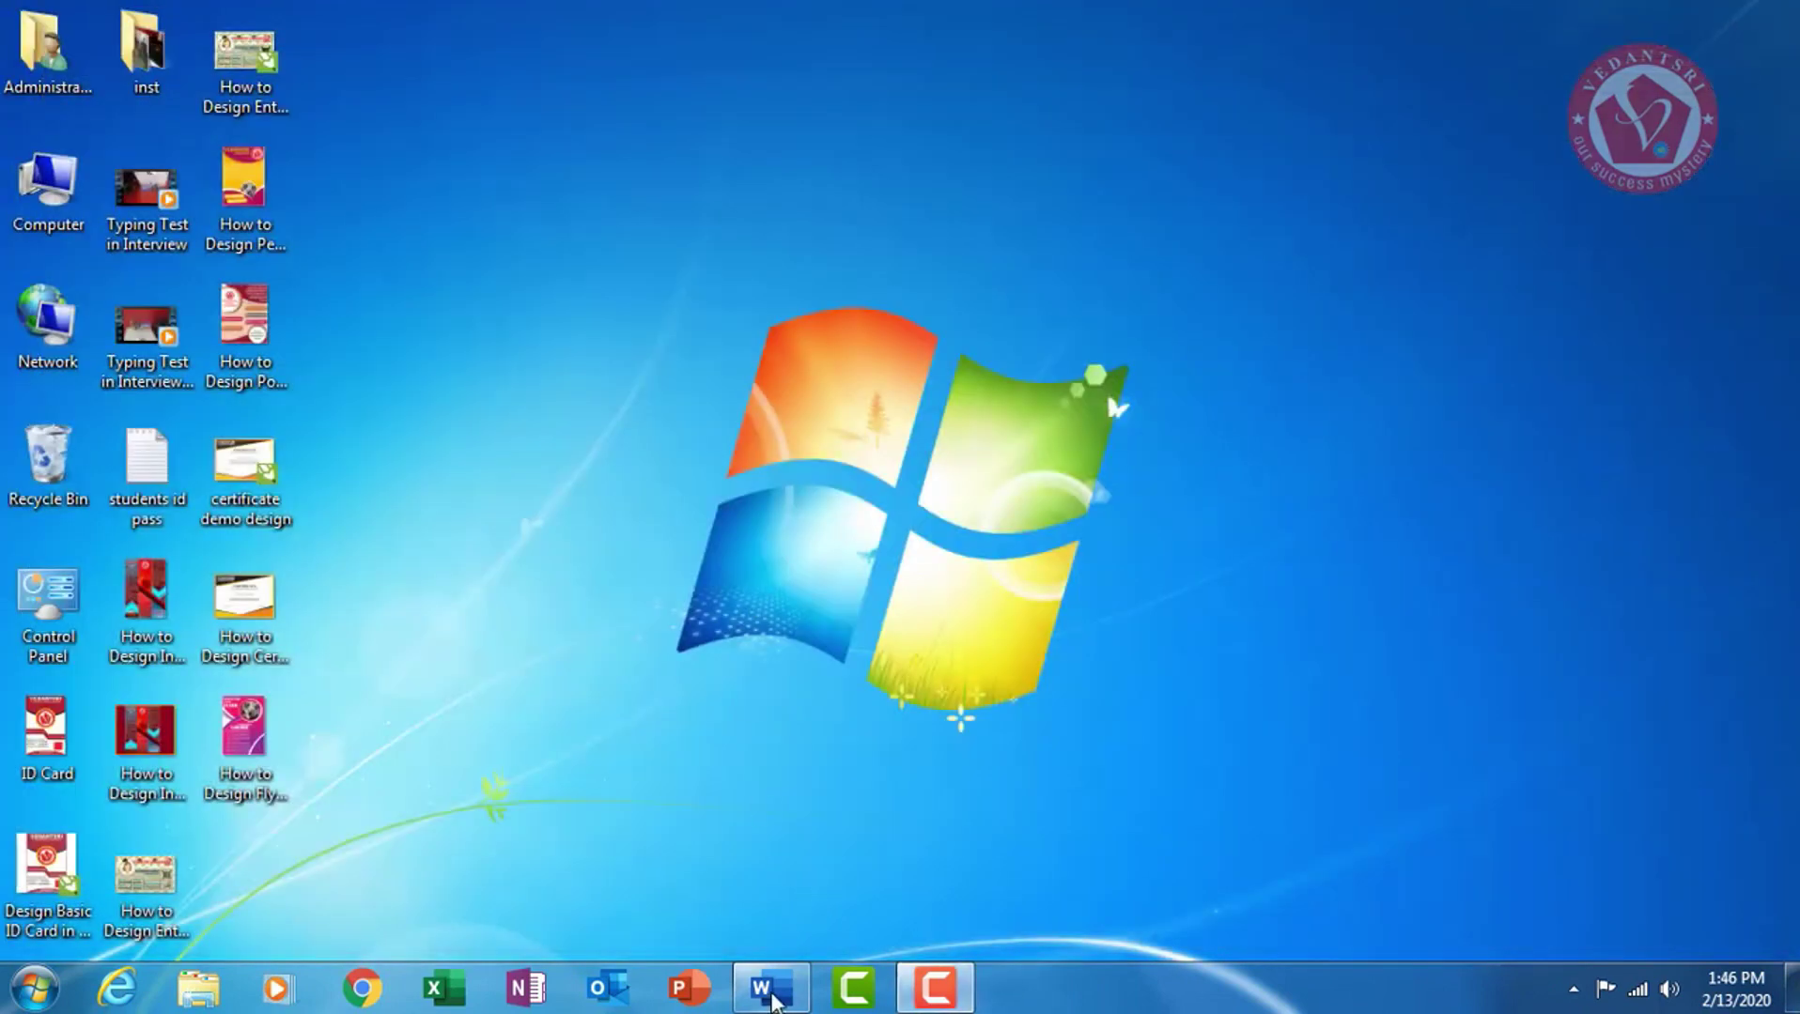
Review the finished flyer's koala photo circle, VEDANTSRI 2020 heading, body text and curved shapes
click(772, 988)
click(886, 437)
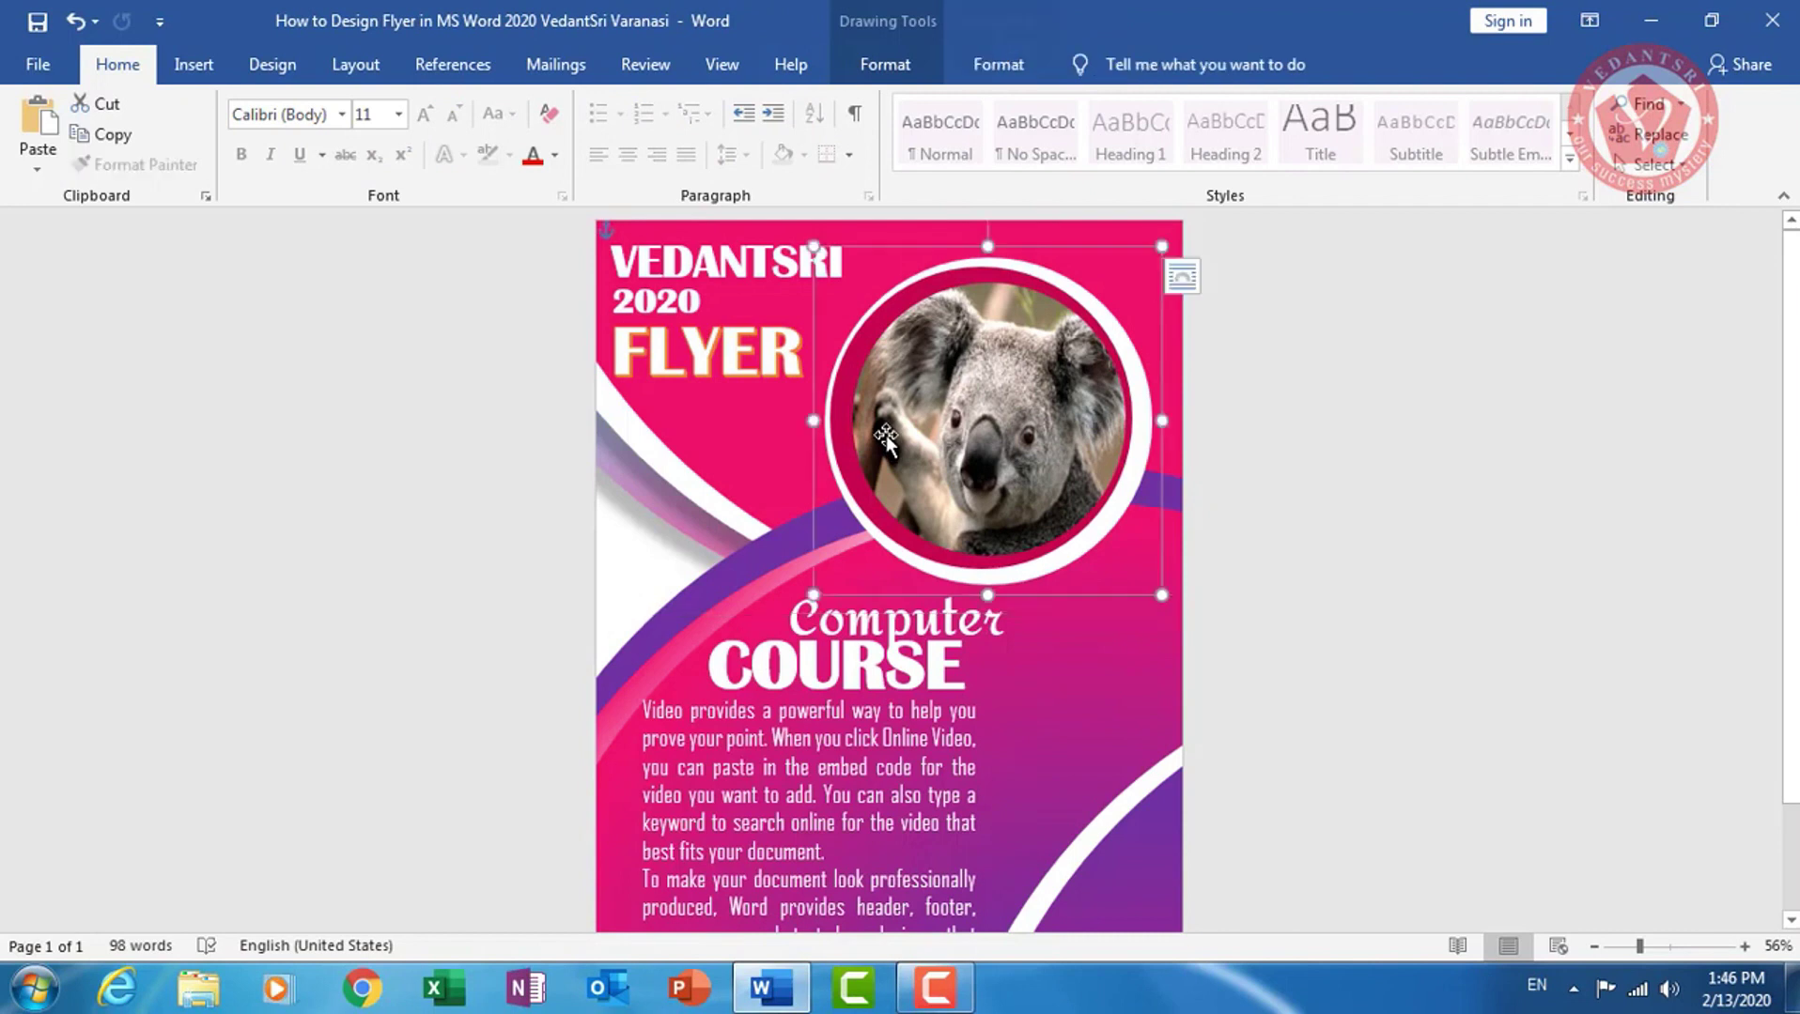
click(692, 257)
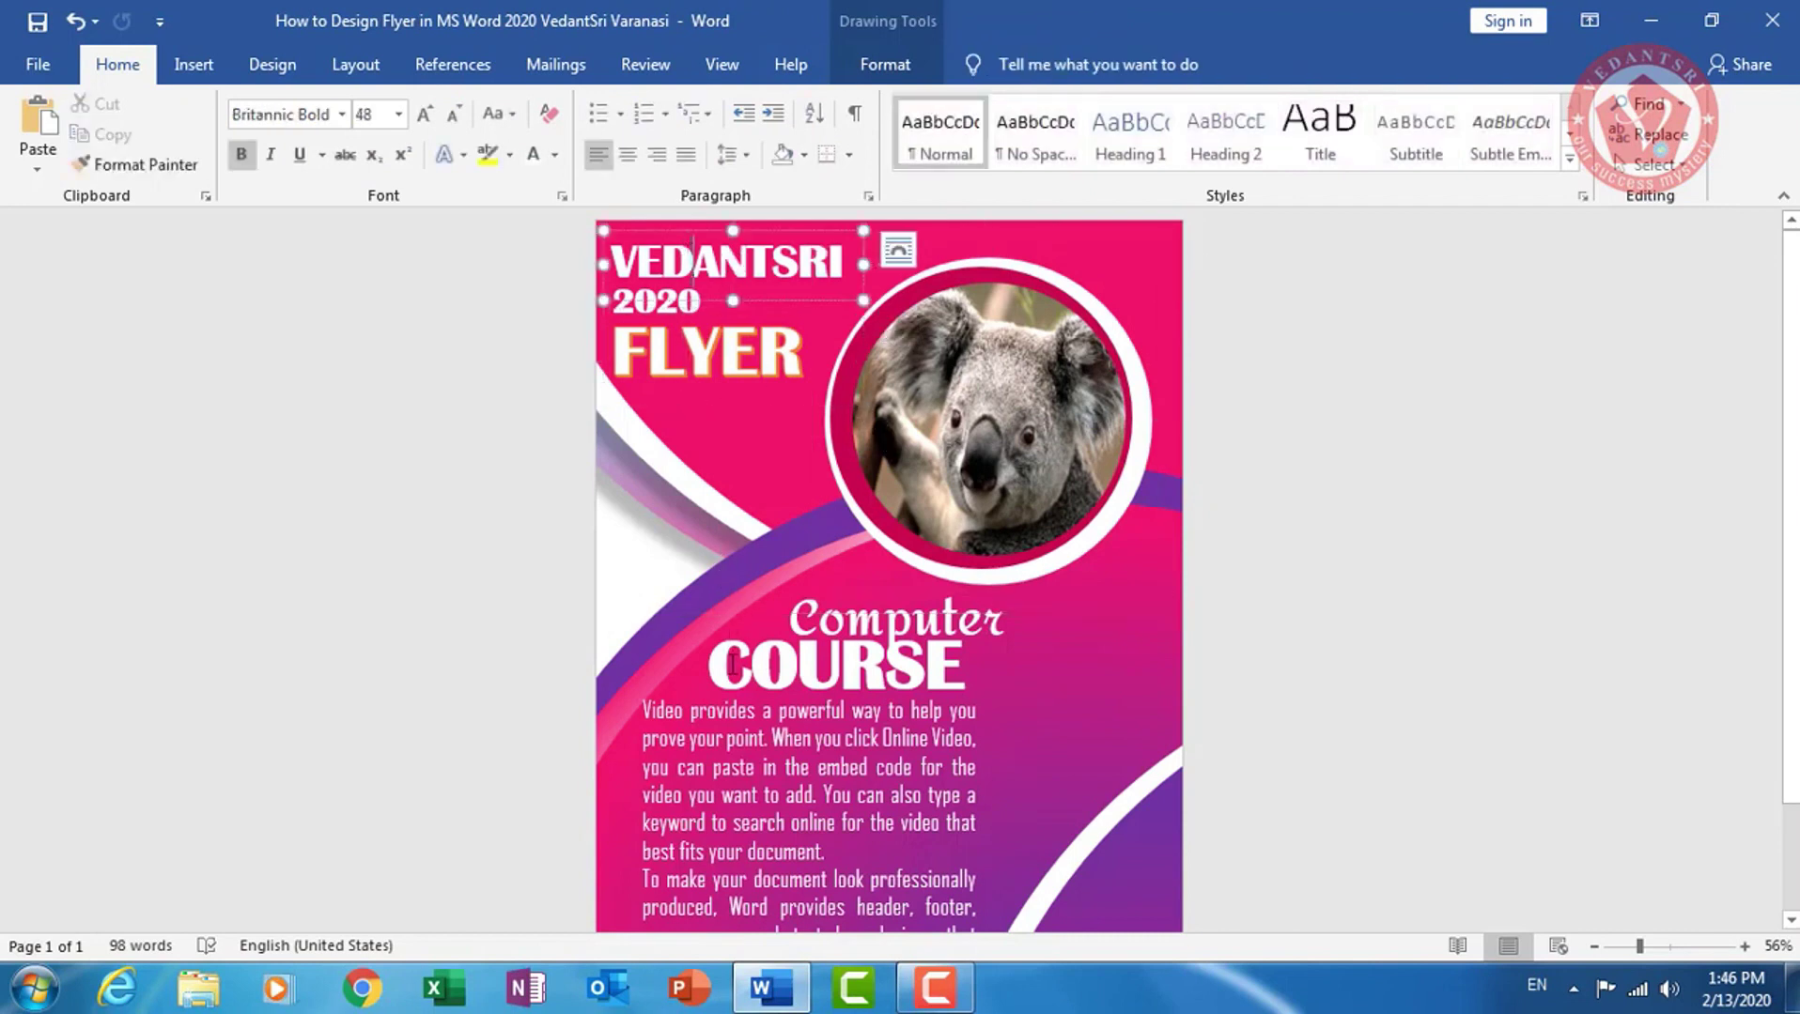
click(1093, 746)
click(1144, 859)
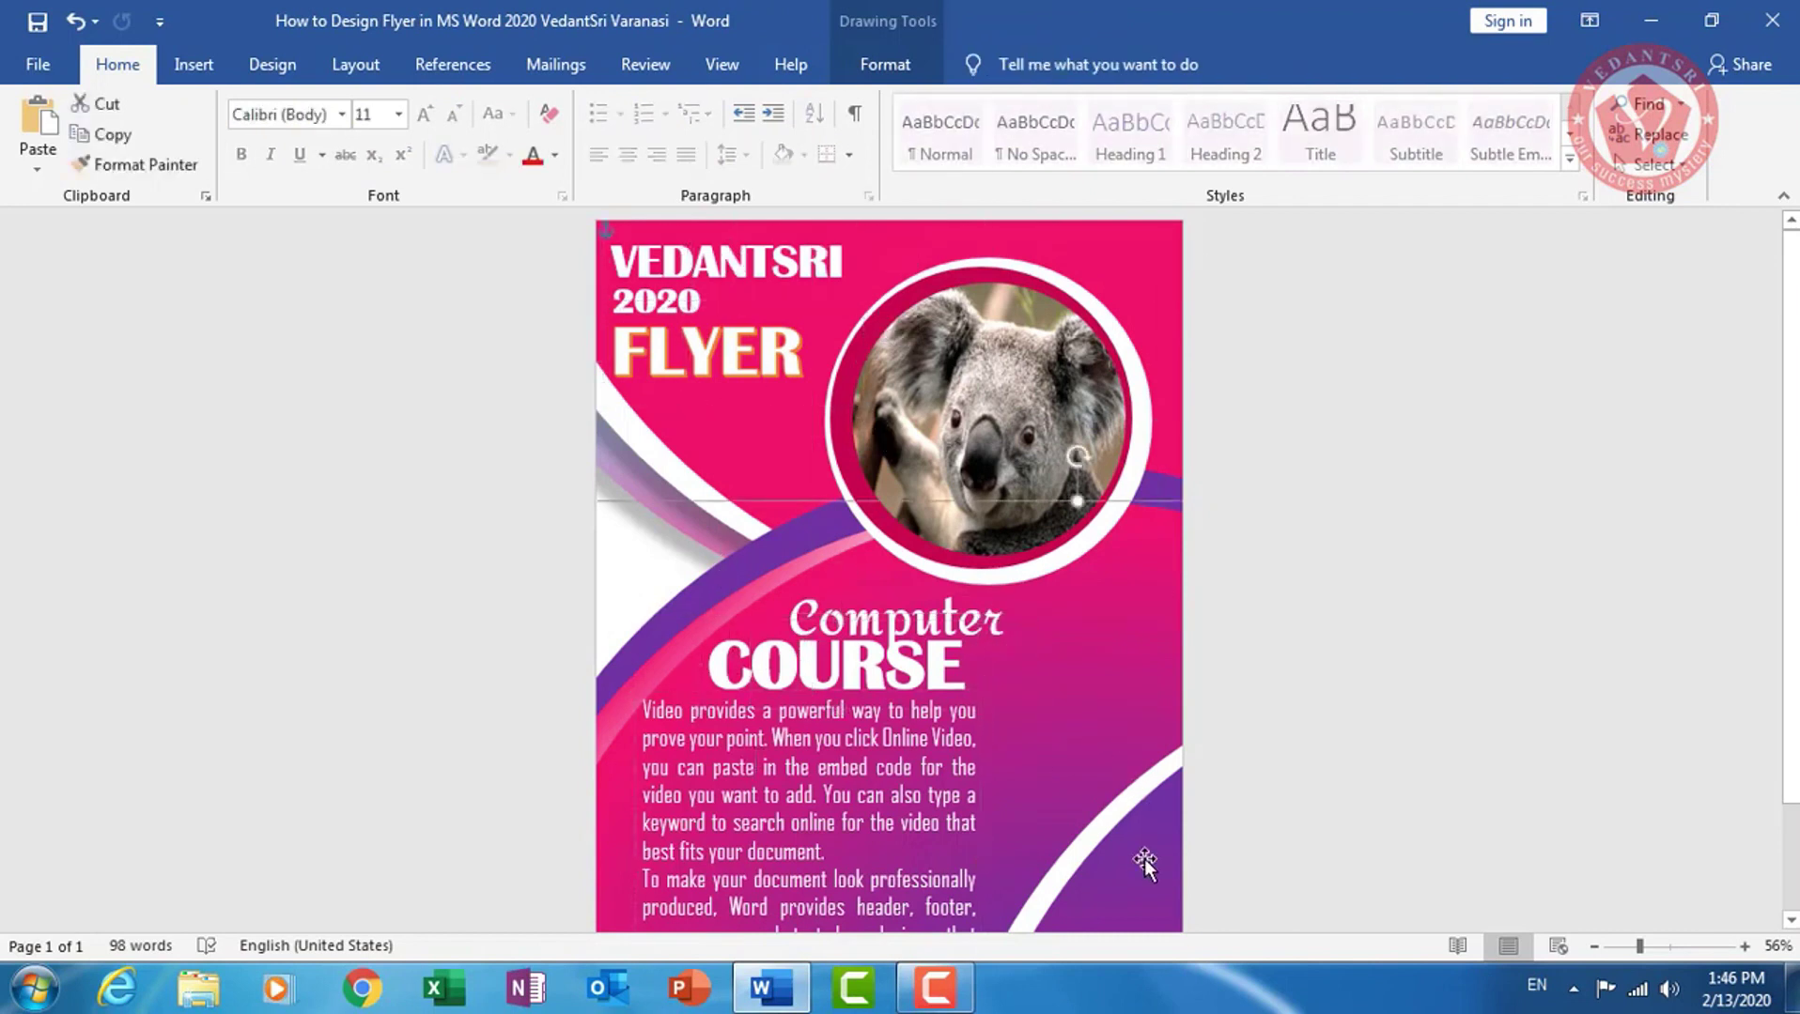
click(631, 575)
click(1366, 441)
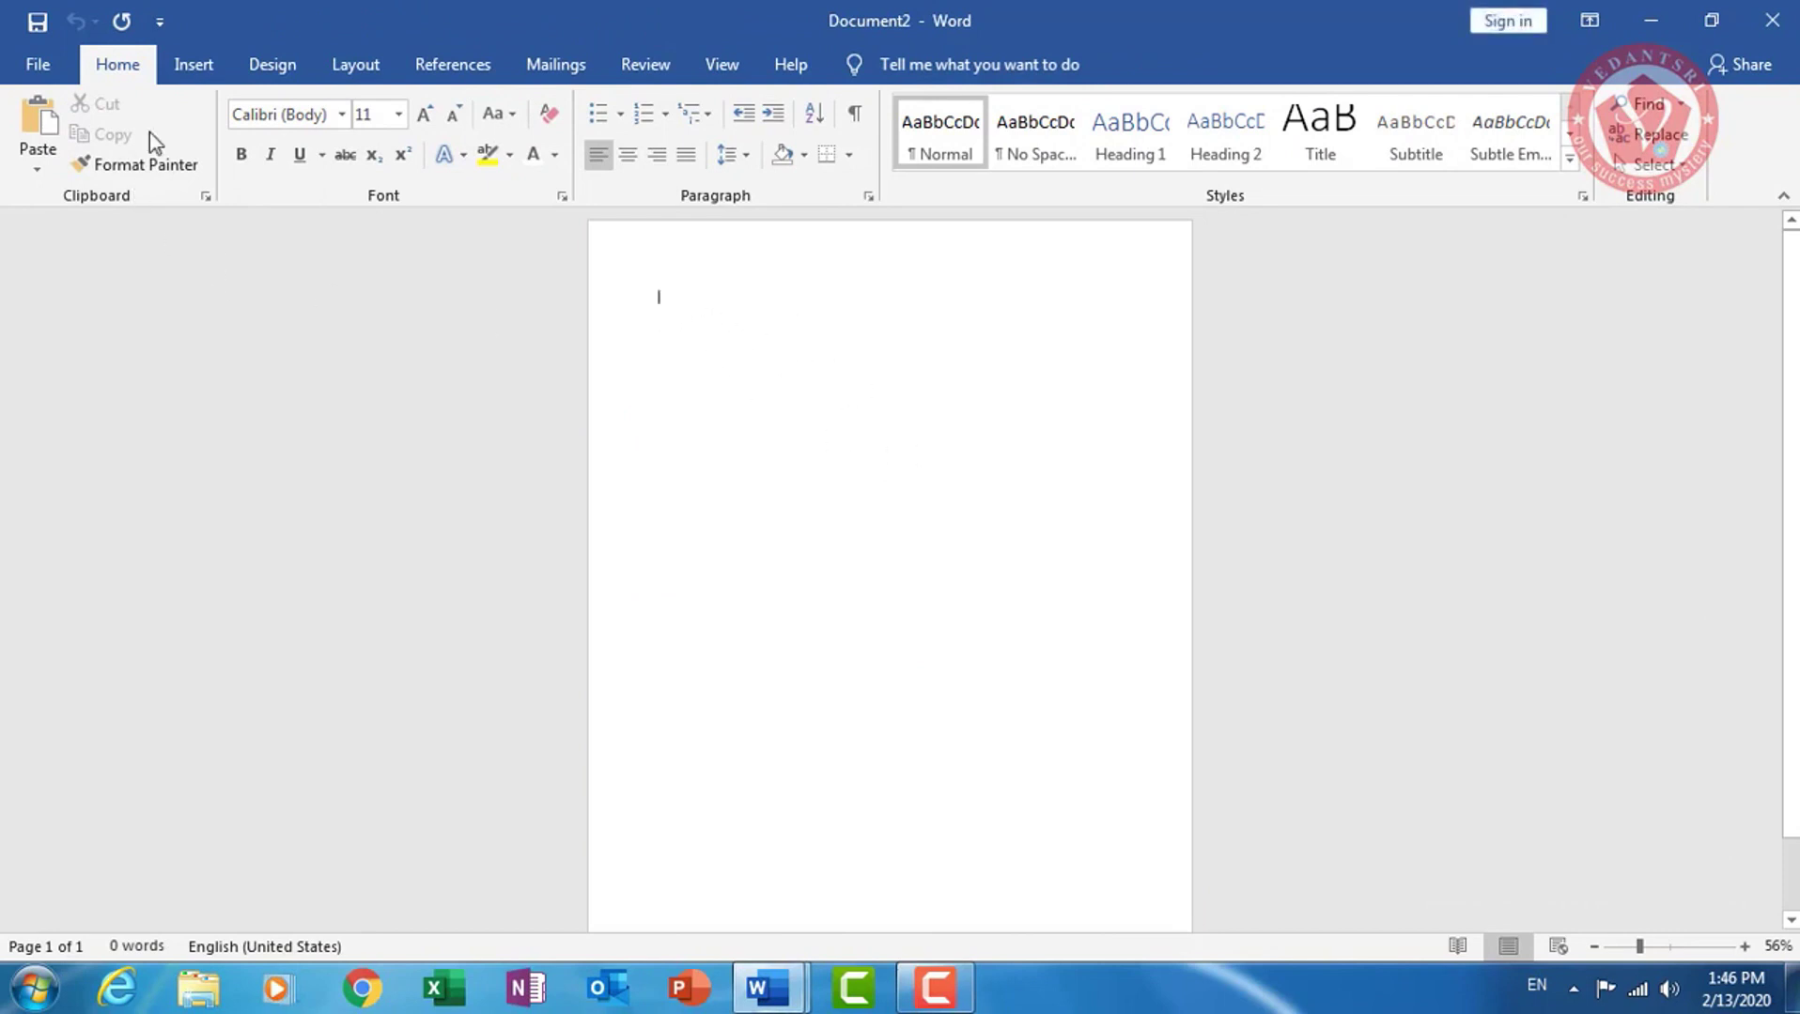
Apply a margin preset and set the page size to A4
click(194, 64)
click(357, 66)
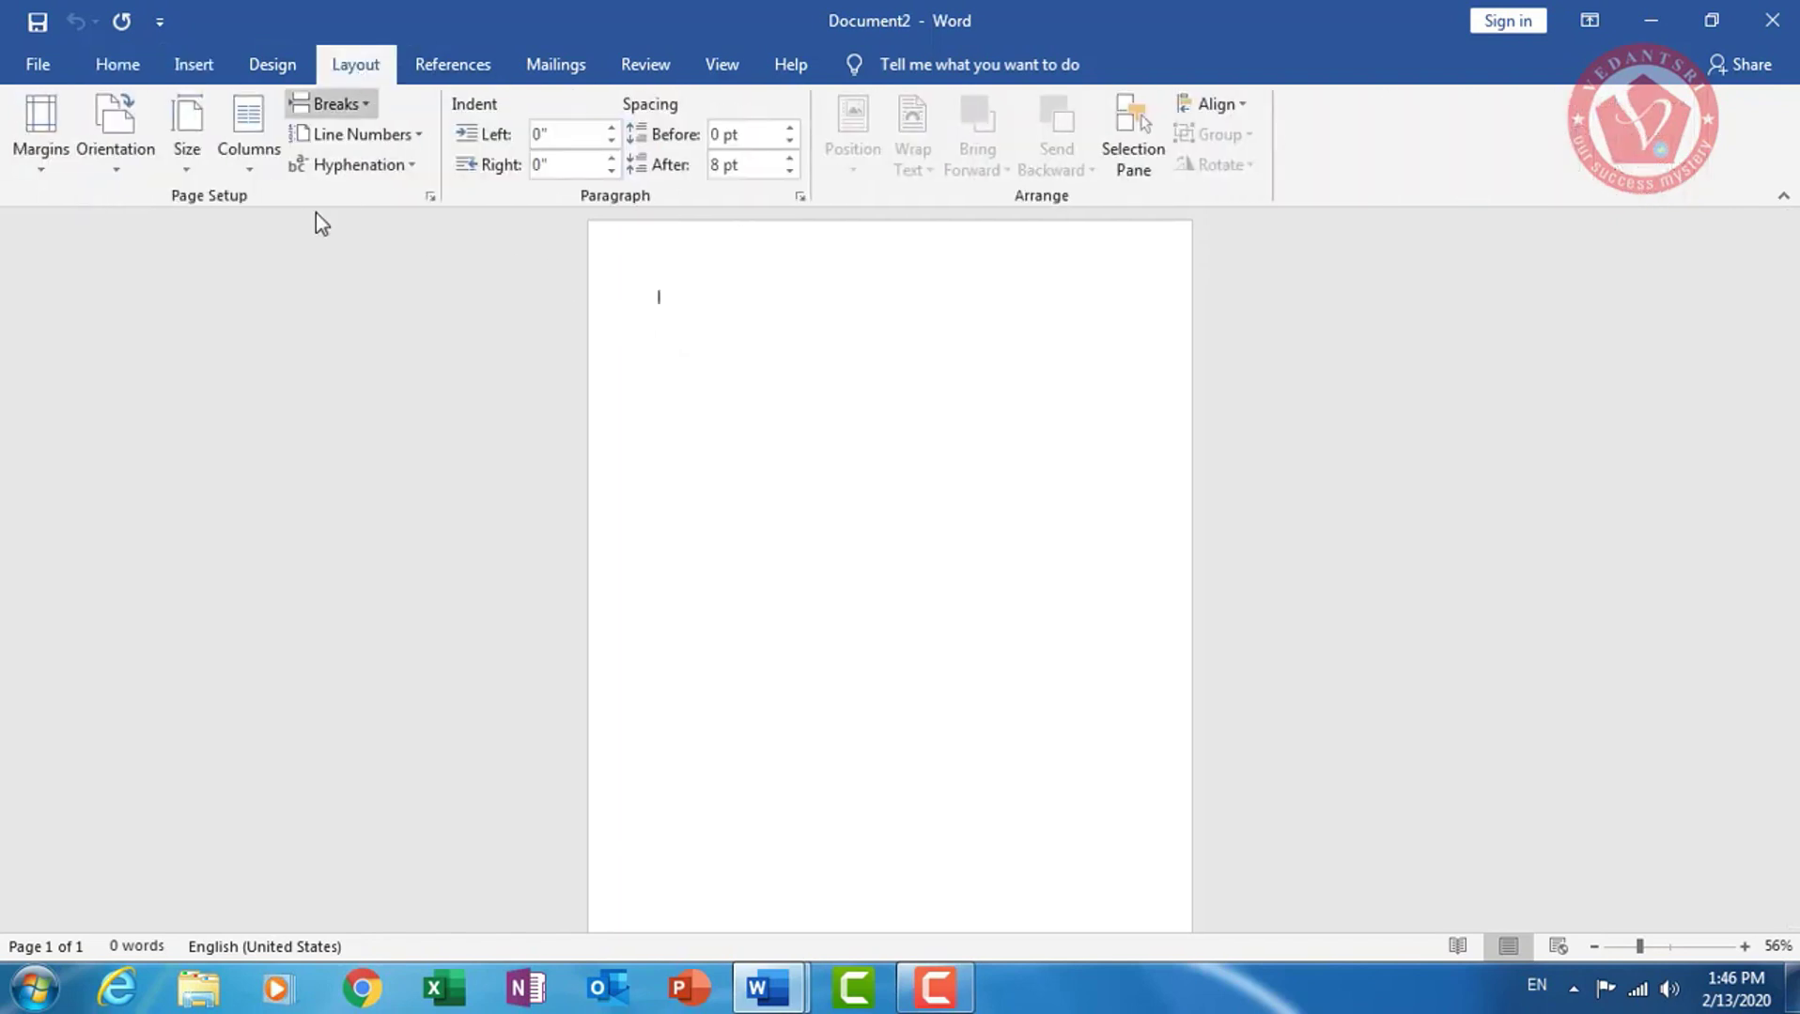
click(68, 156)
click(167, 227)
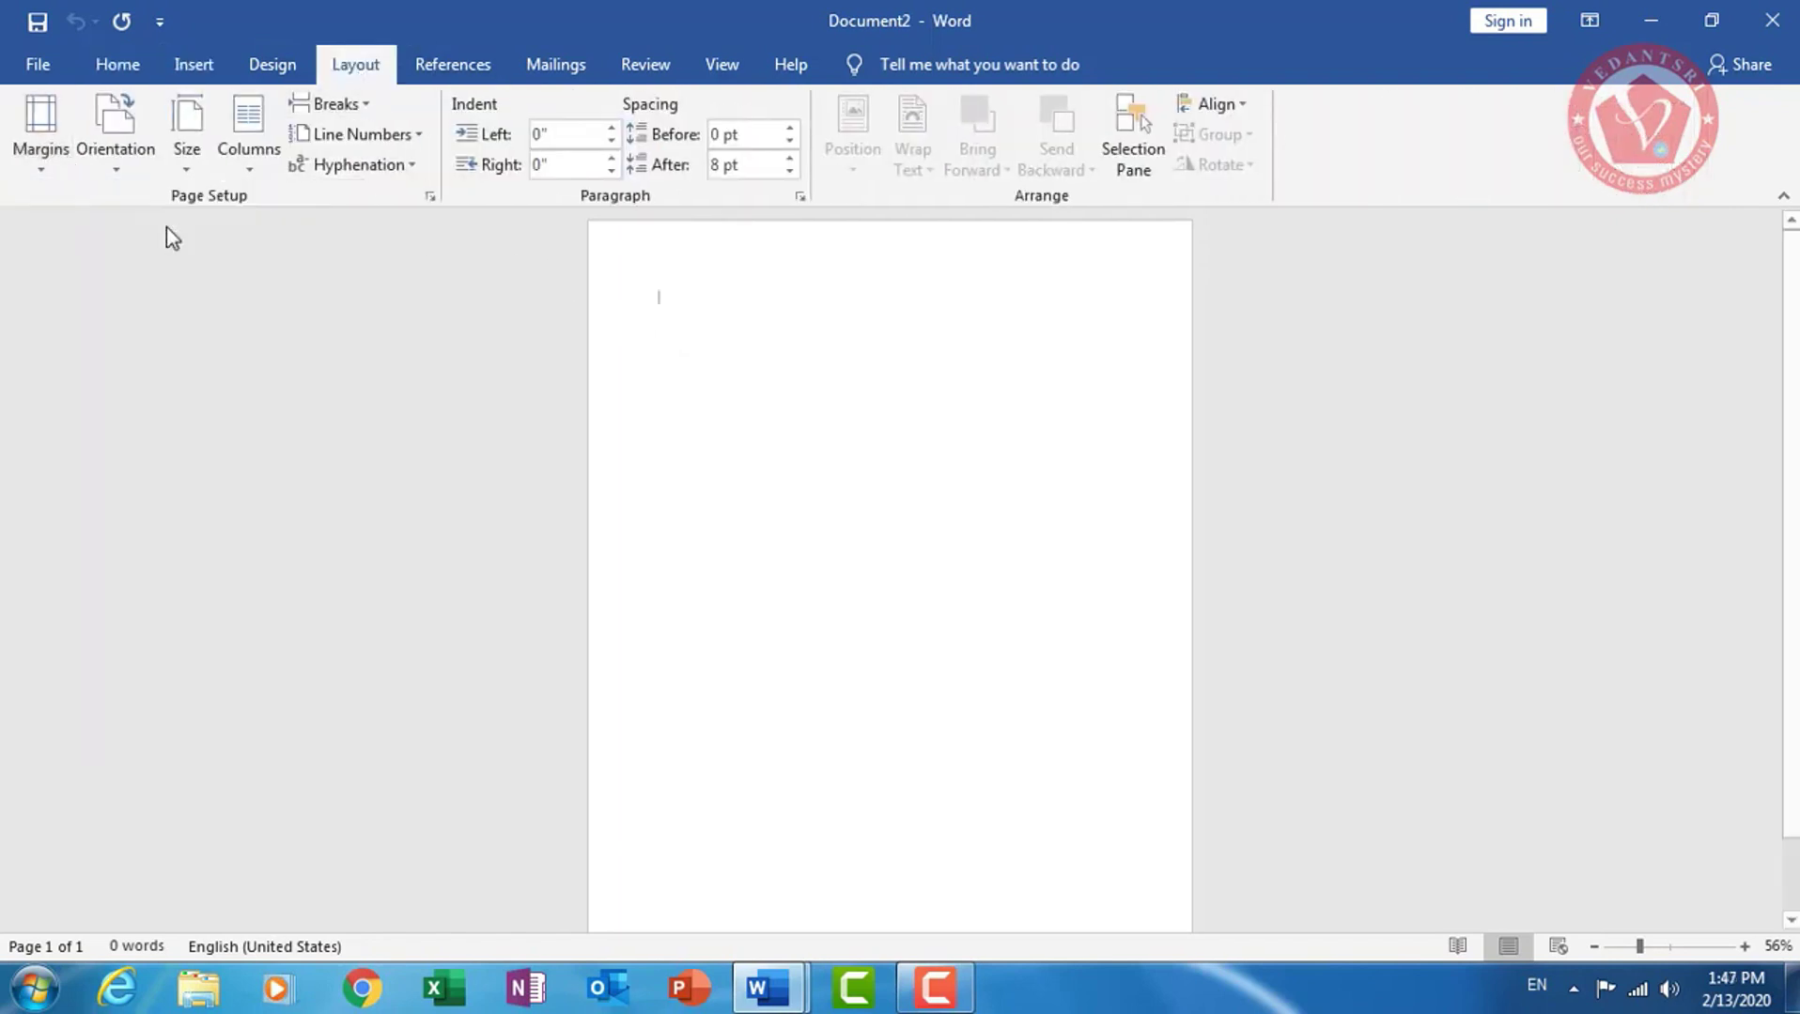
click(188, 159)
click(267, 501)
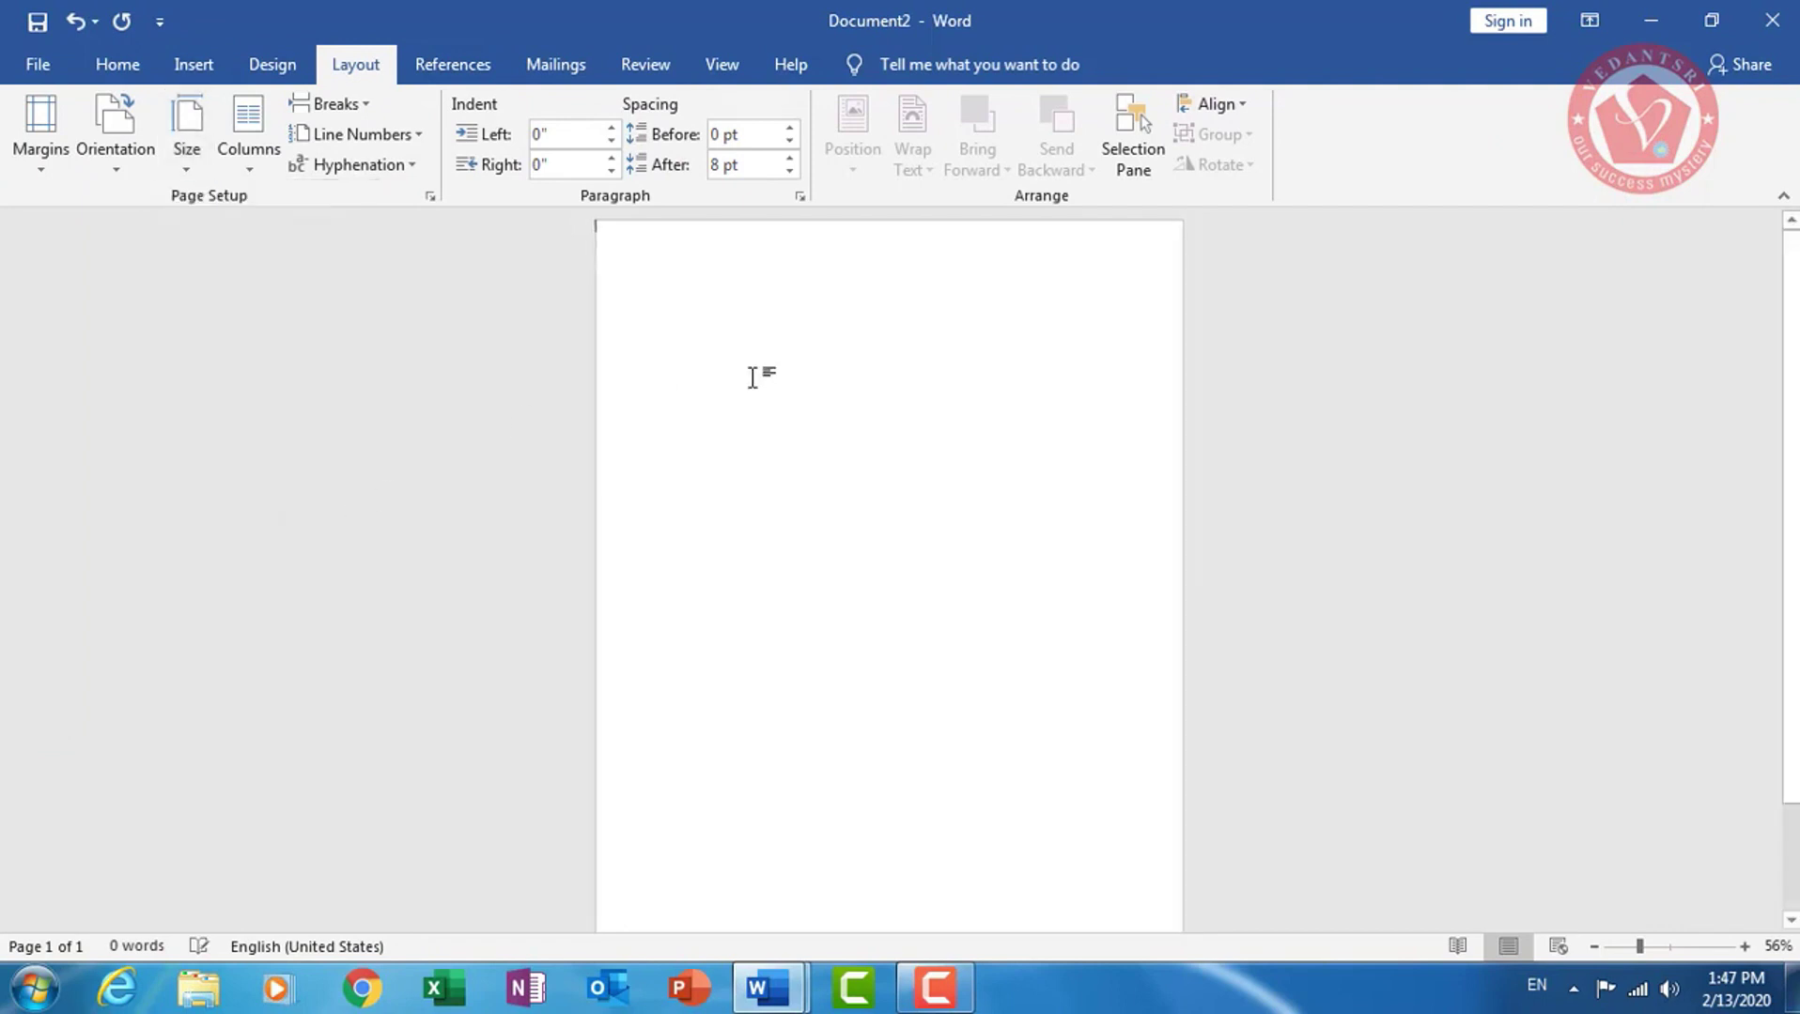
Draw a large oval circle filling the page
click(193, 64)
click(298, 174)
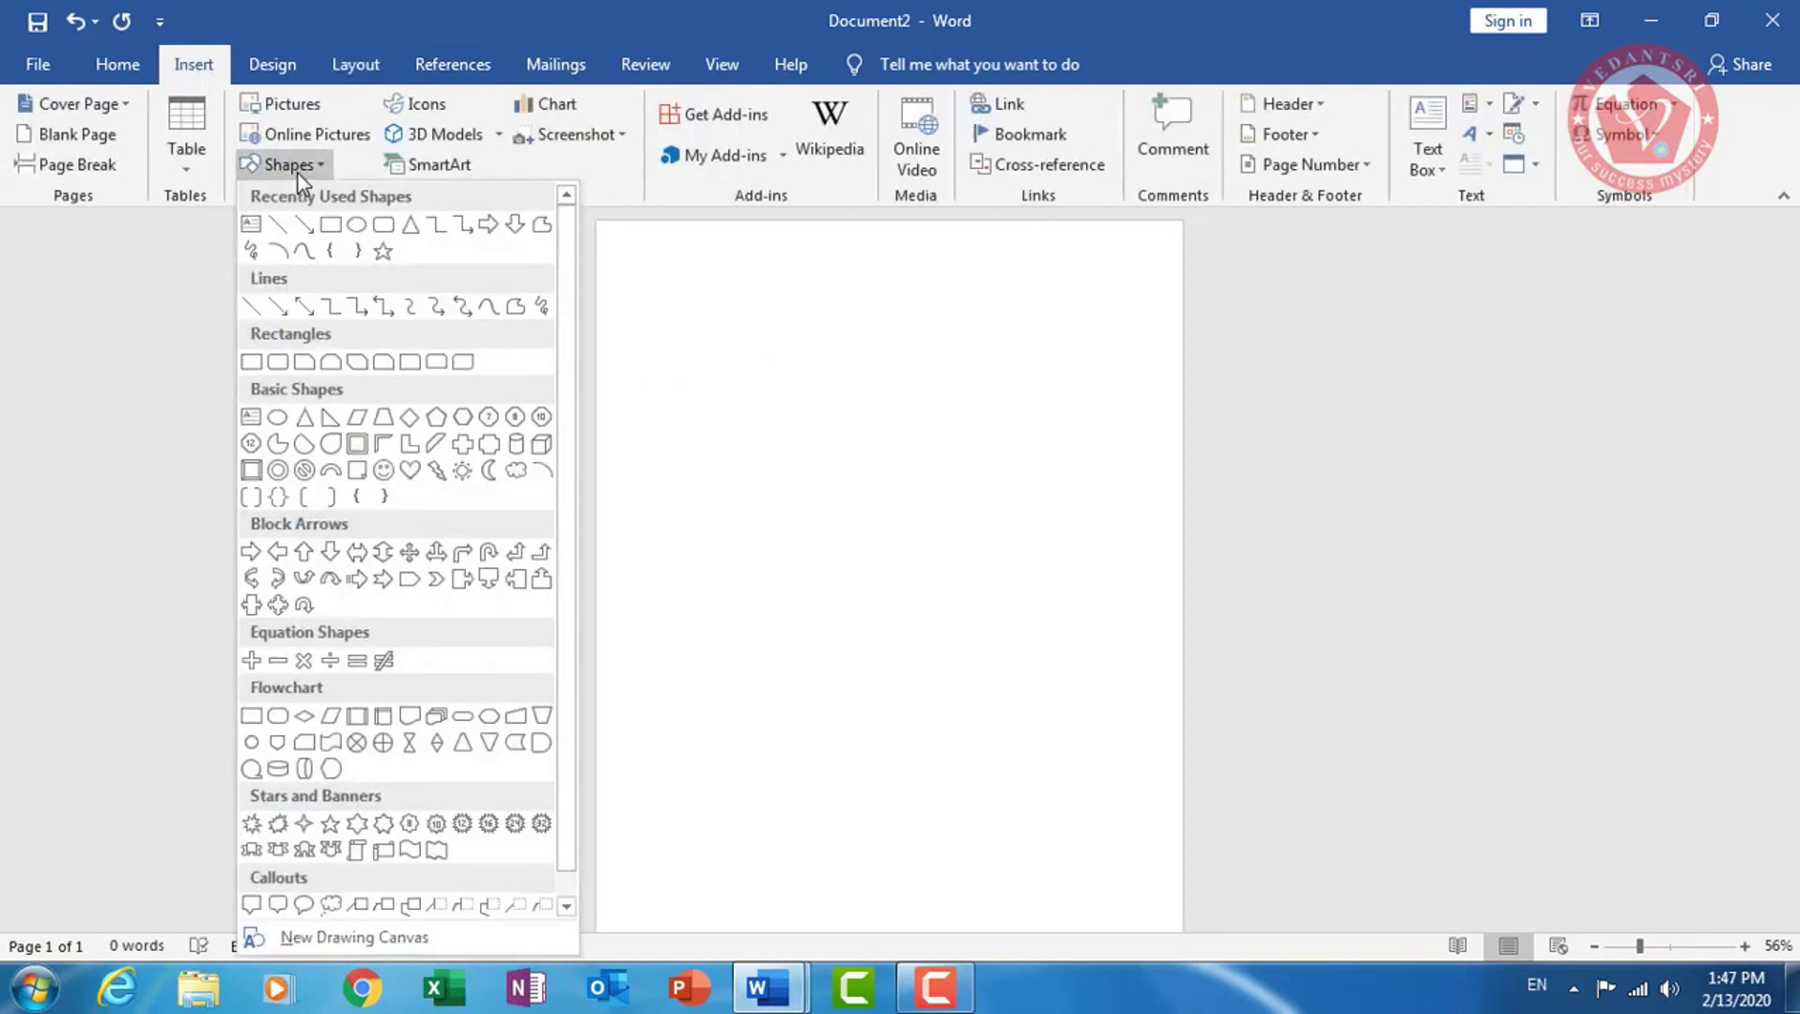
click(360, 228)
drag(678, 310, 974, 607)
drag(1002, 715, 1143, 872)
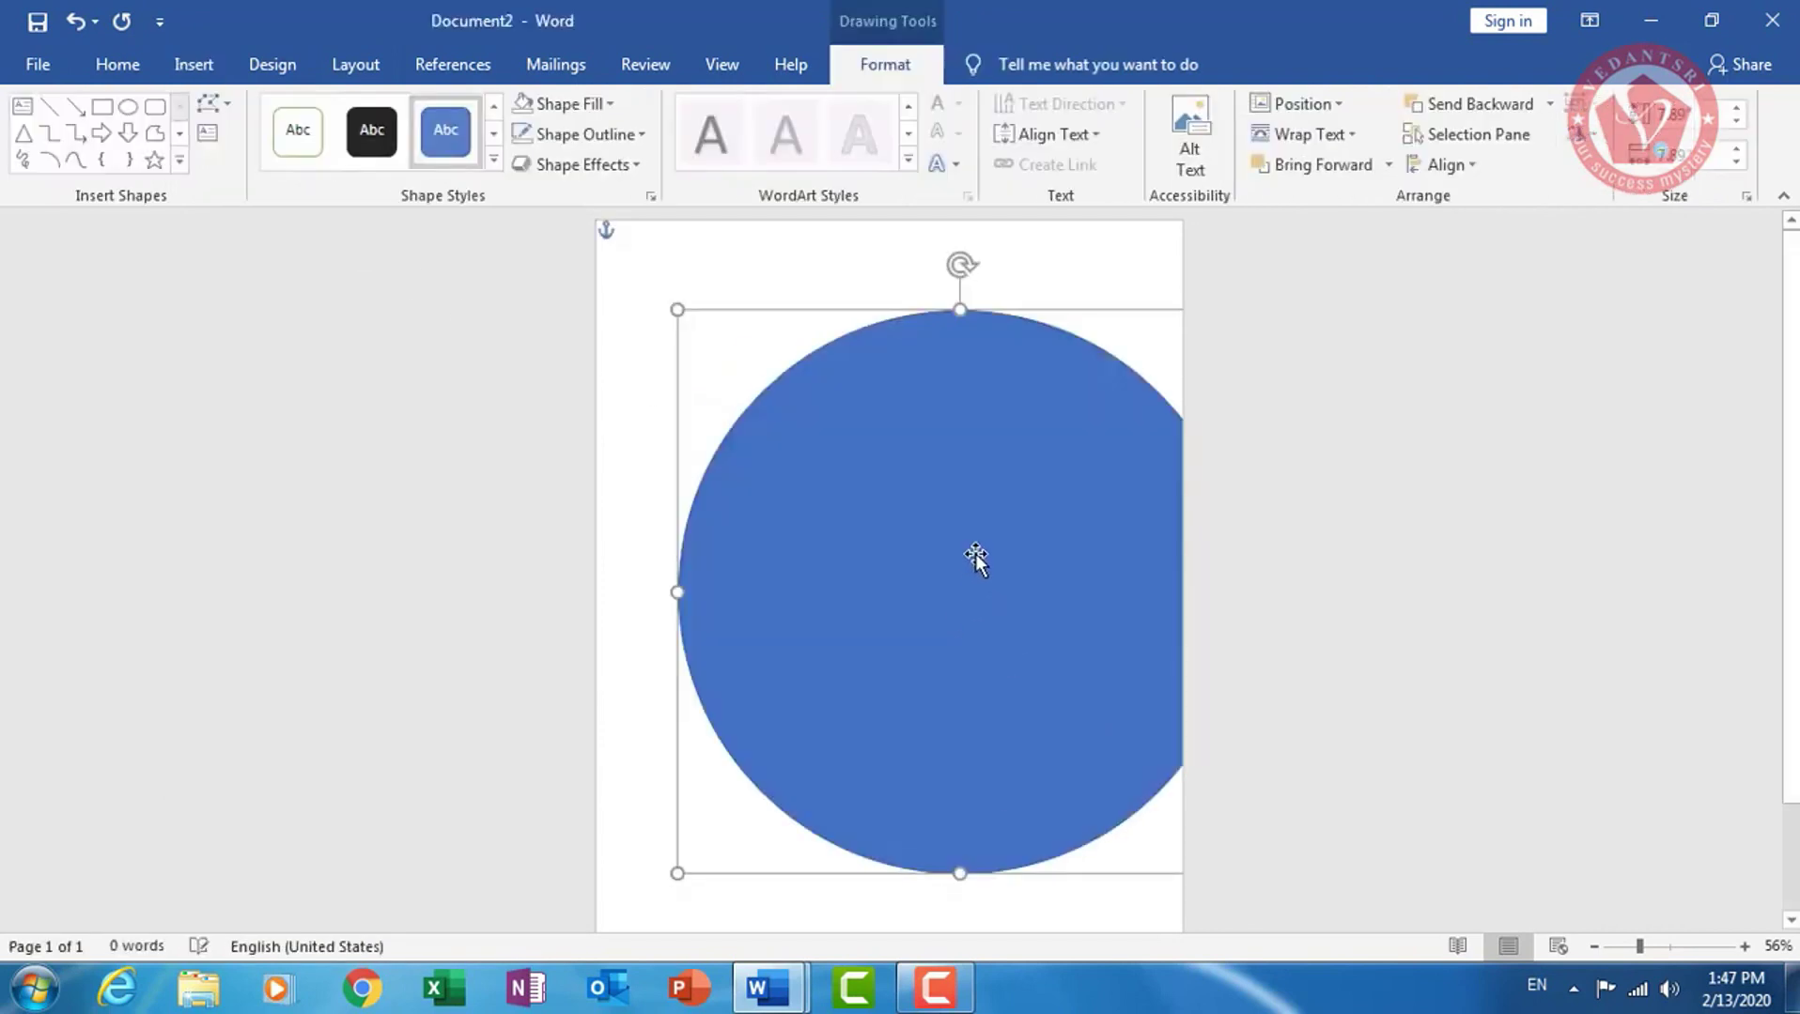
Size the circle to 16 by 16 and move it up so its lower arc spans the page top
click(1677, 115)
key(BackSpace)
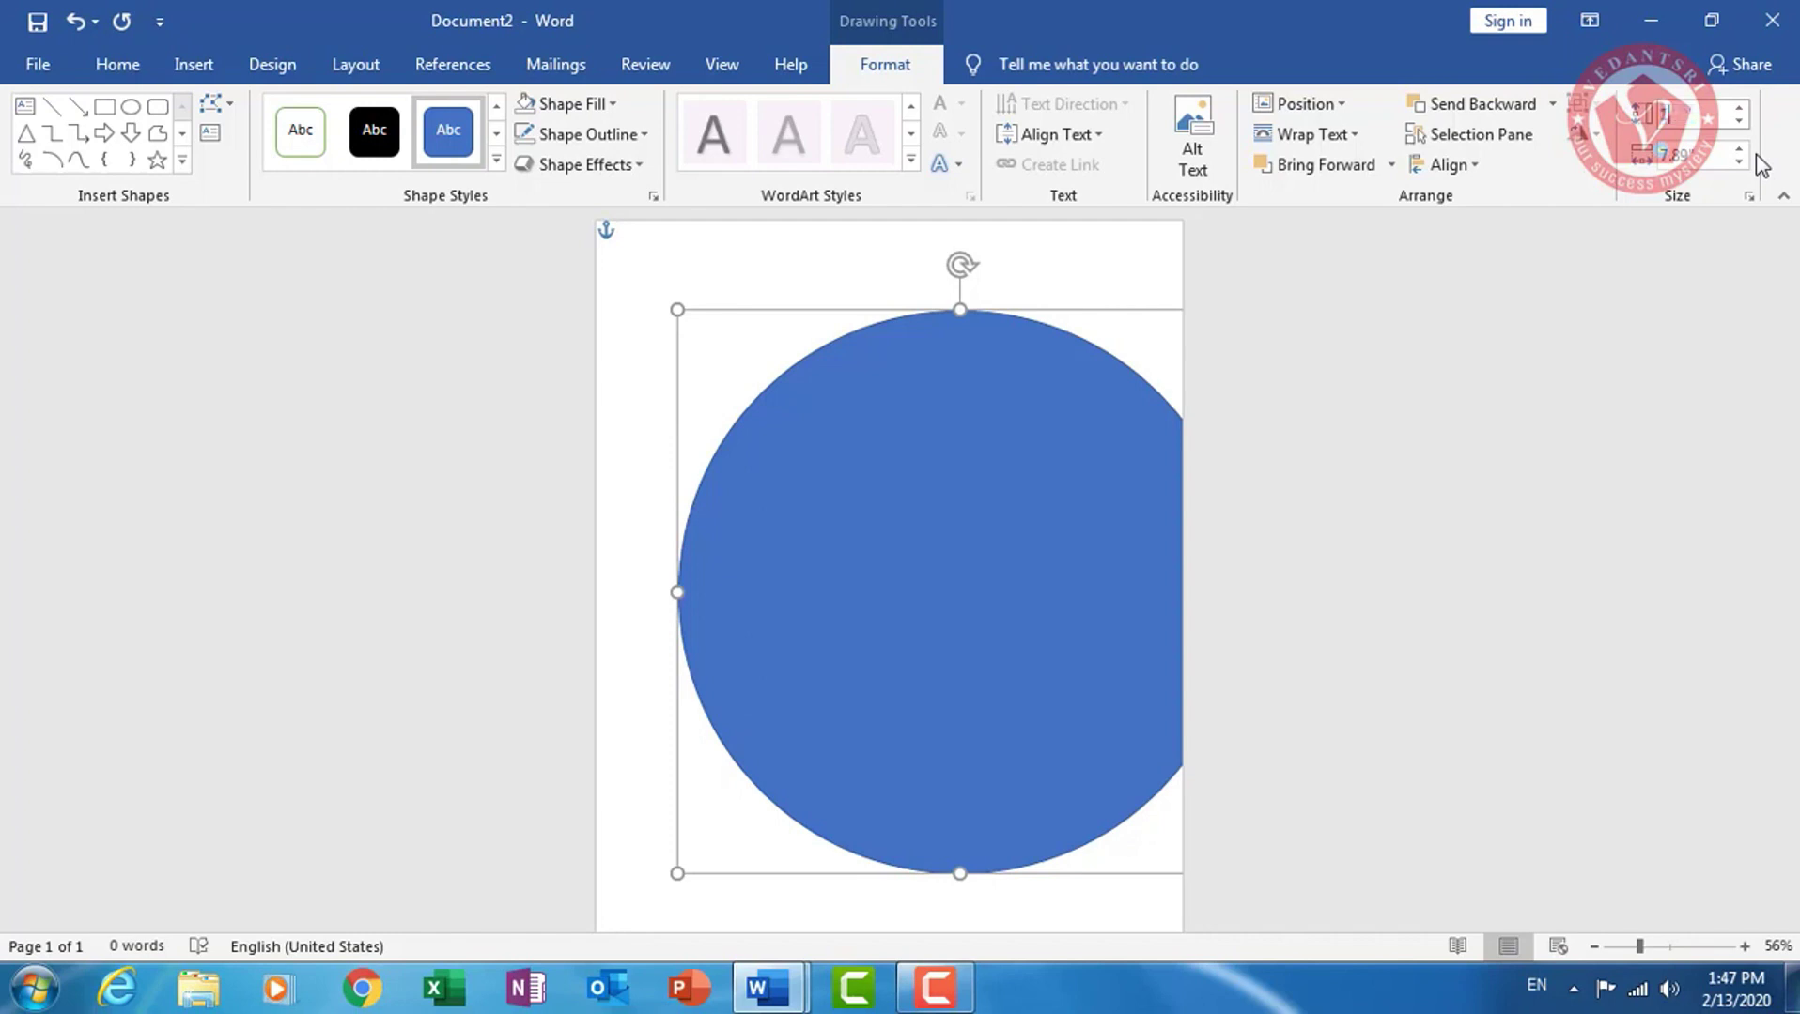
key(Tab)
key(Return)
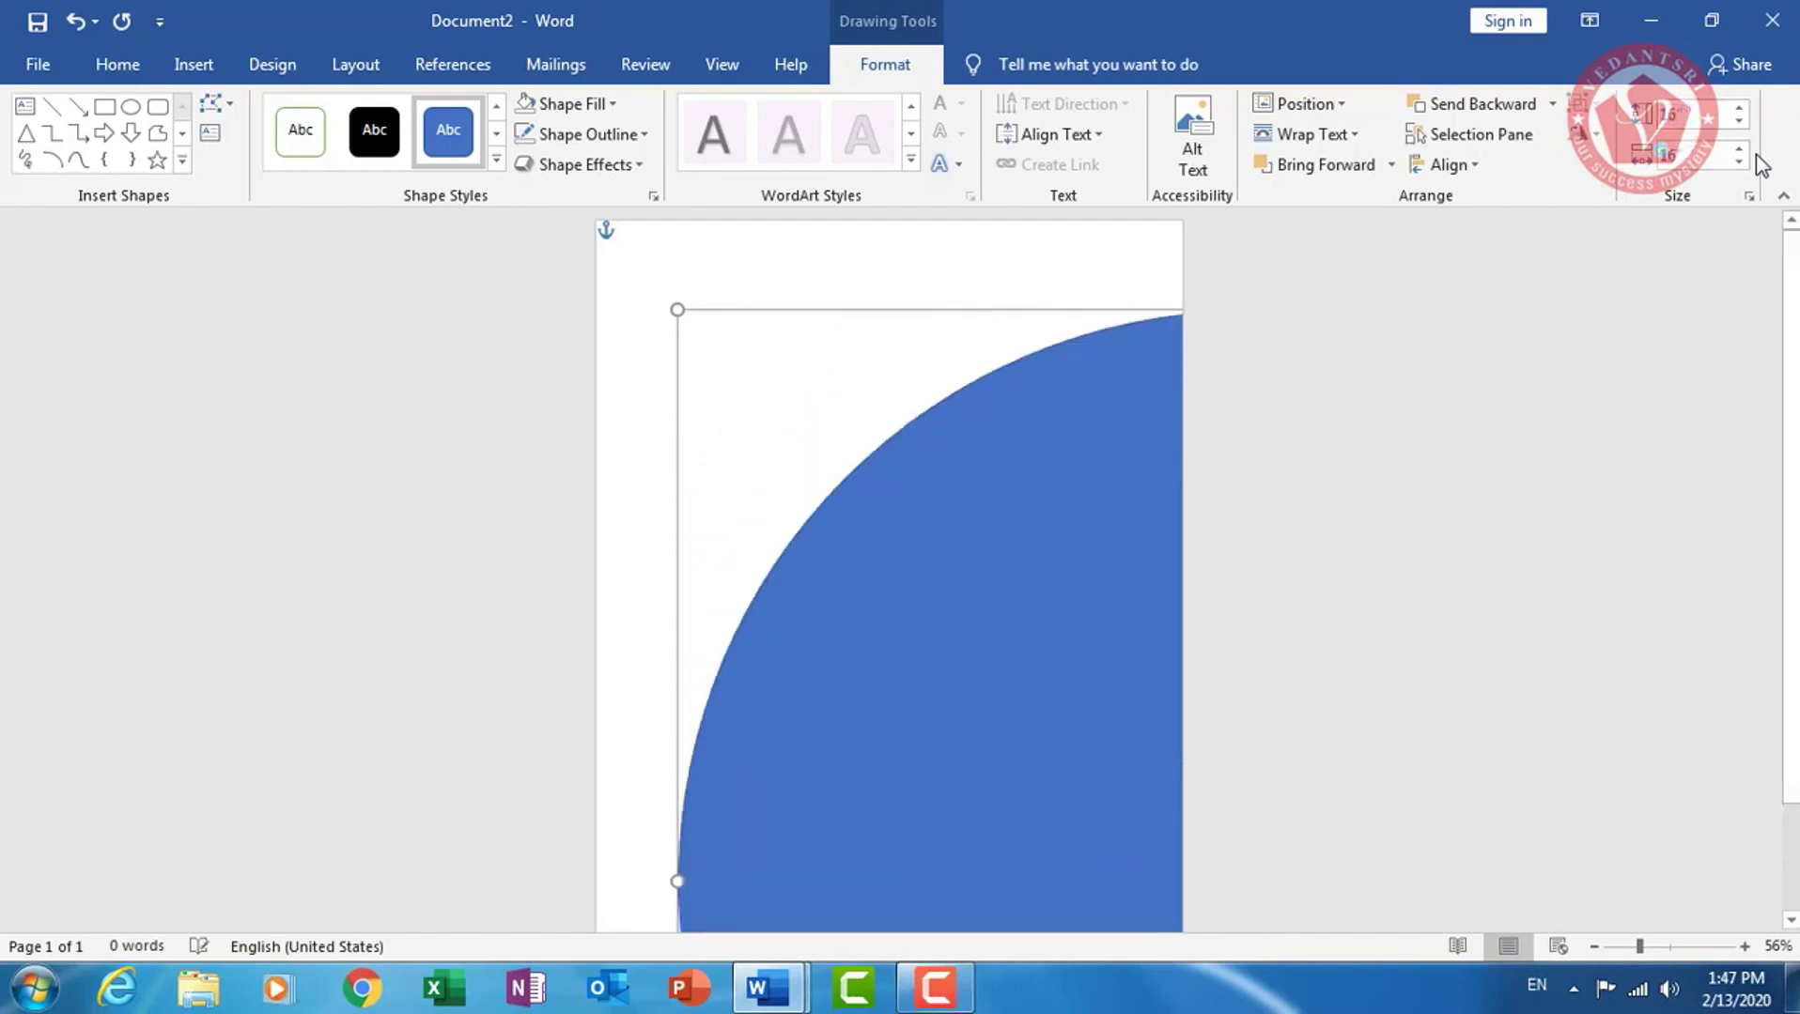
mouse_move(1113, 607)
mouse_down()
mouse_move(990, 294)
mouse_move(956, 353)
mouse_move(928, 353)
mouse_move(928, 380)
mouse_move(990, 447)
mouse_up()
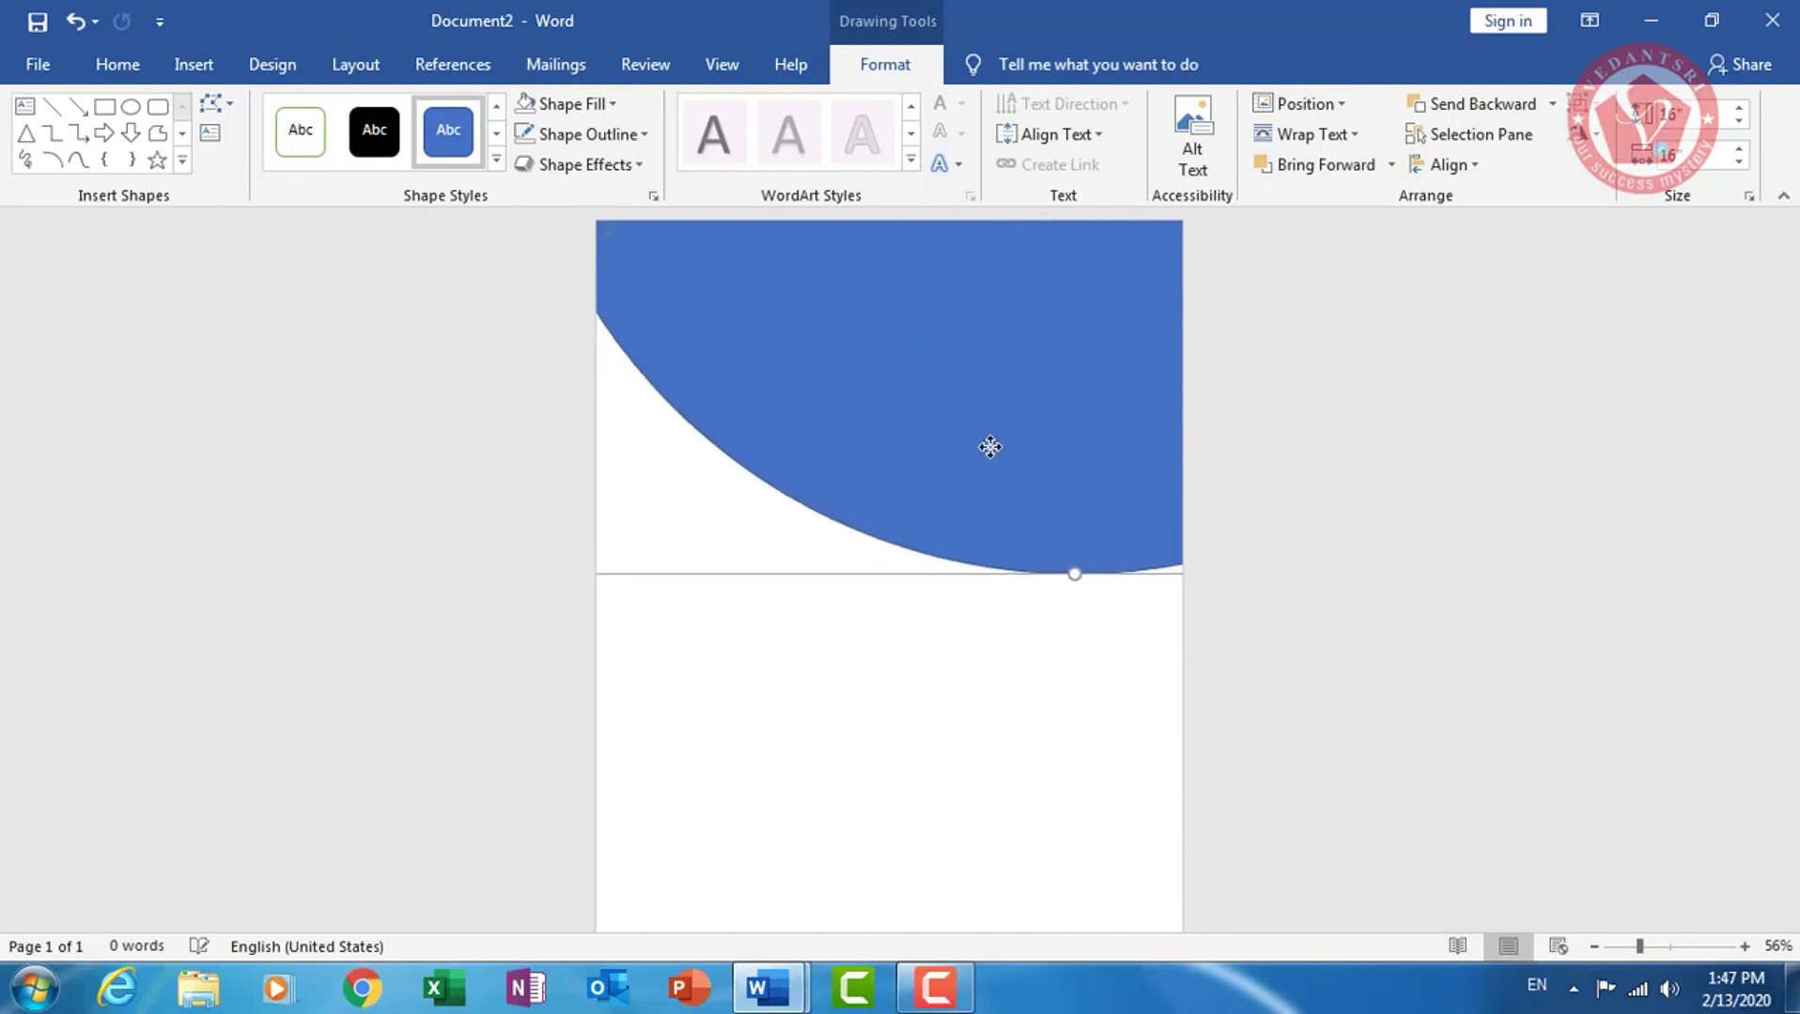
mouse_move(990, 448)
mouse_down()
mouse_move(984, 472)
mouse_move(960, 470)
mouse_move(1026, 447)
mouse_up()
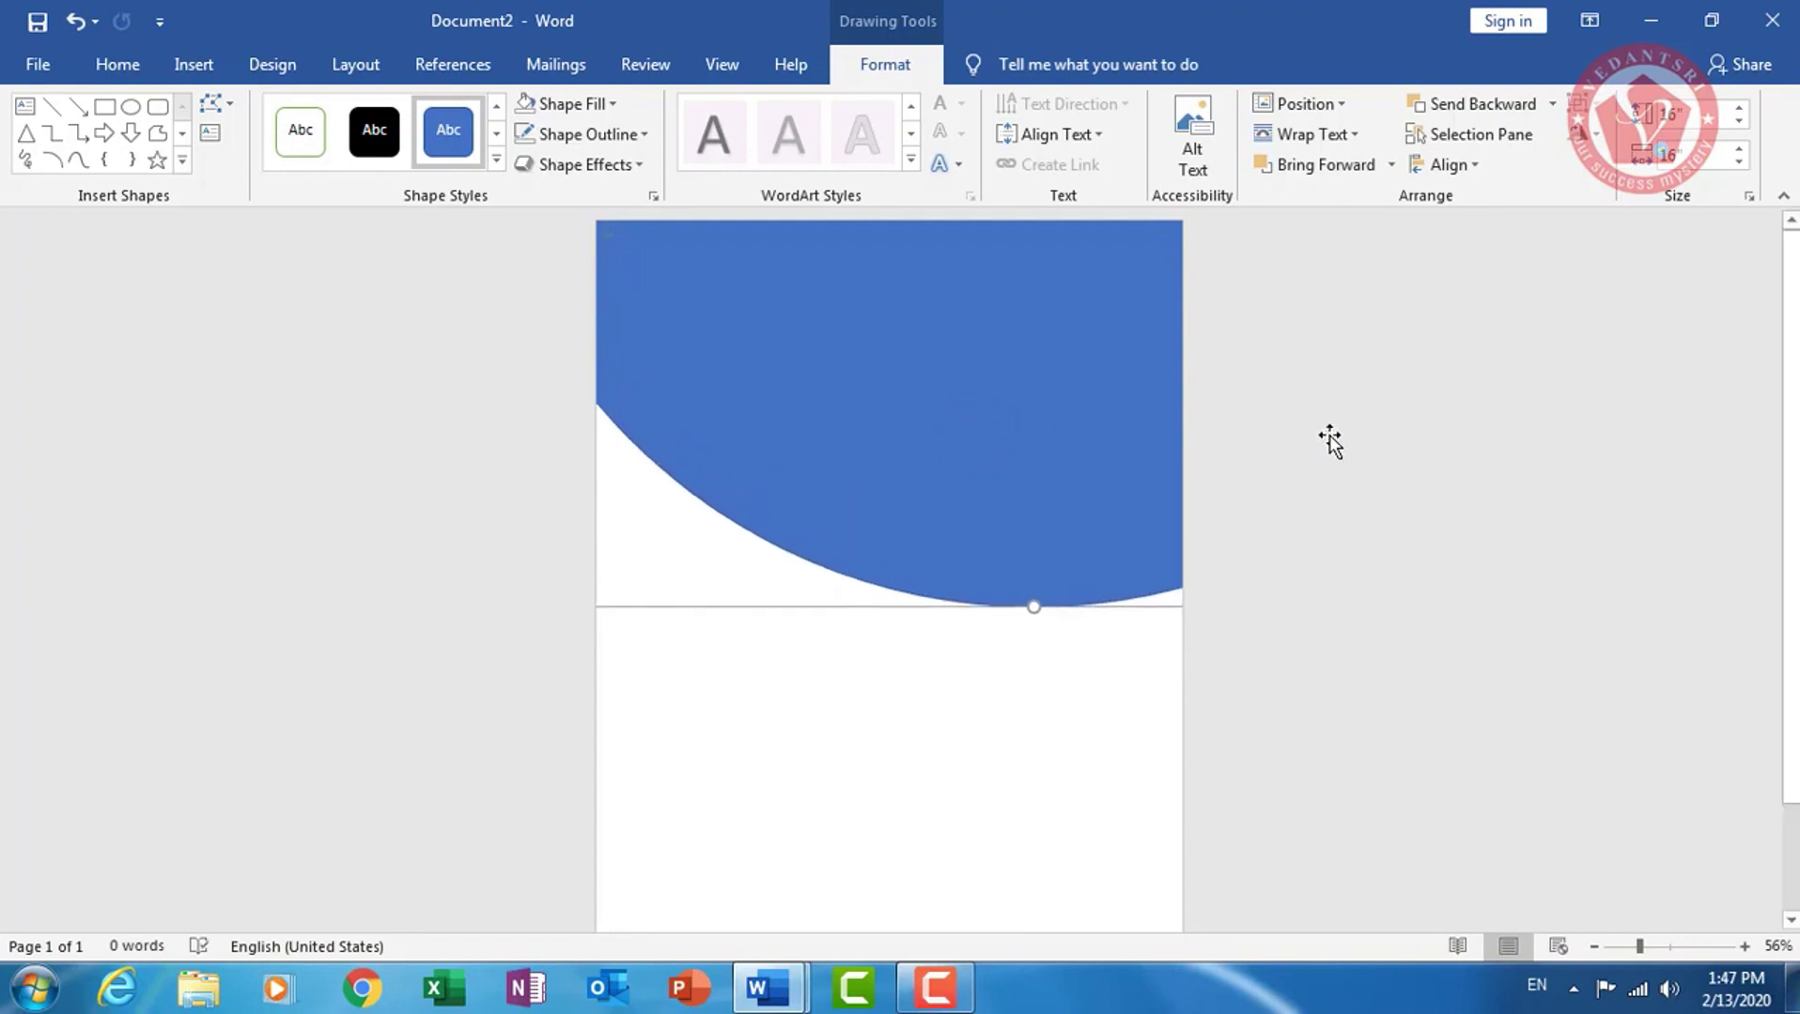
Fill the circle pink and make a slightly lower copy filled white
click(597, 103)
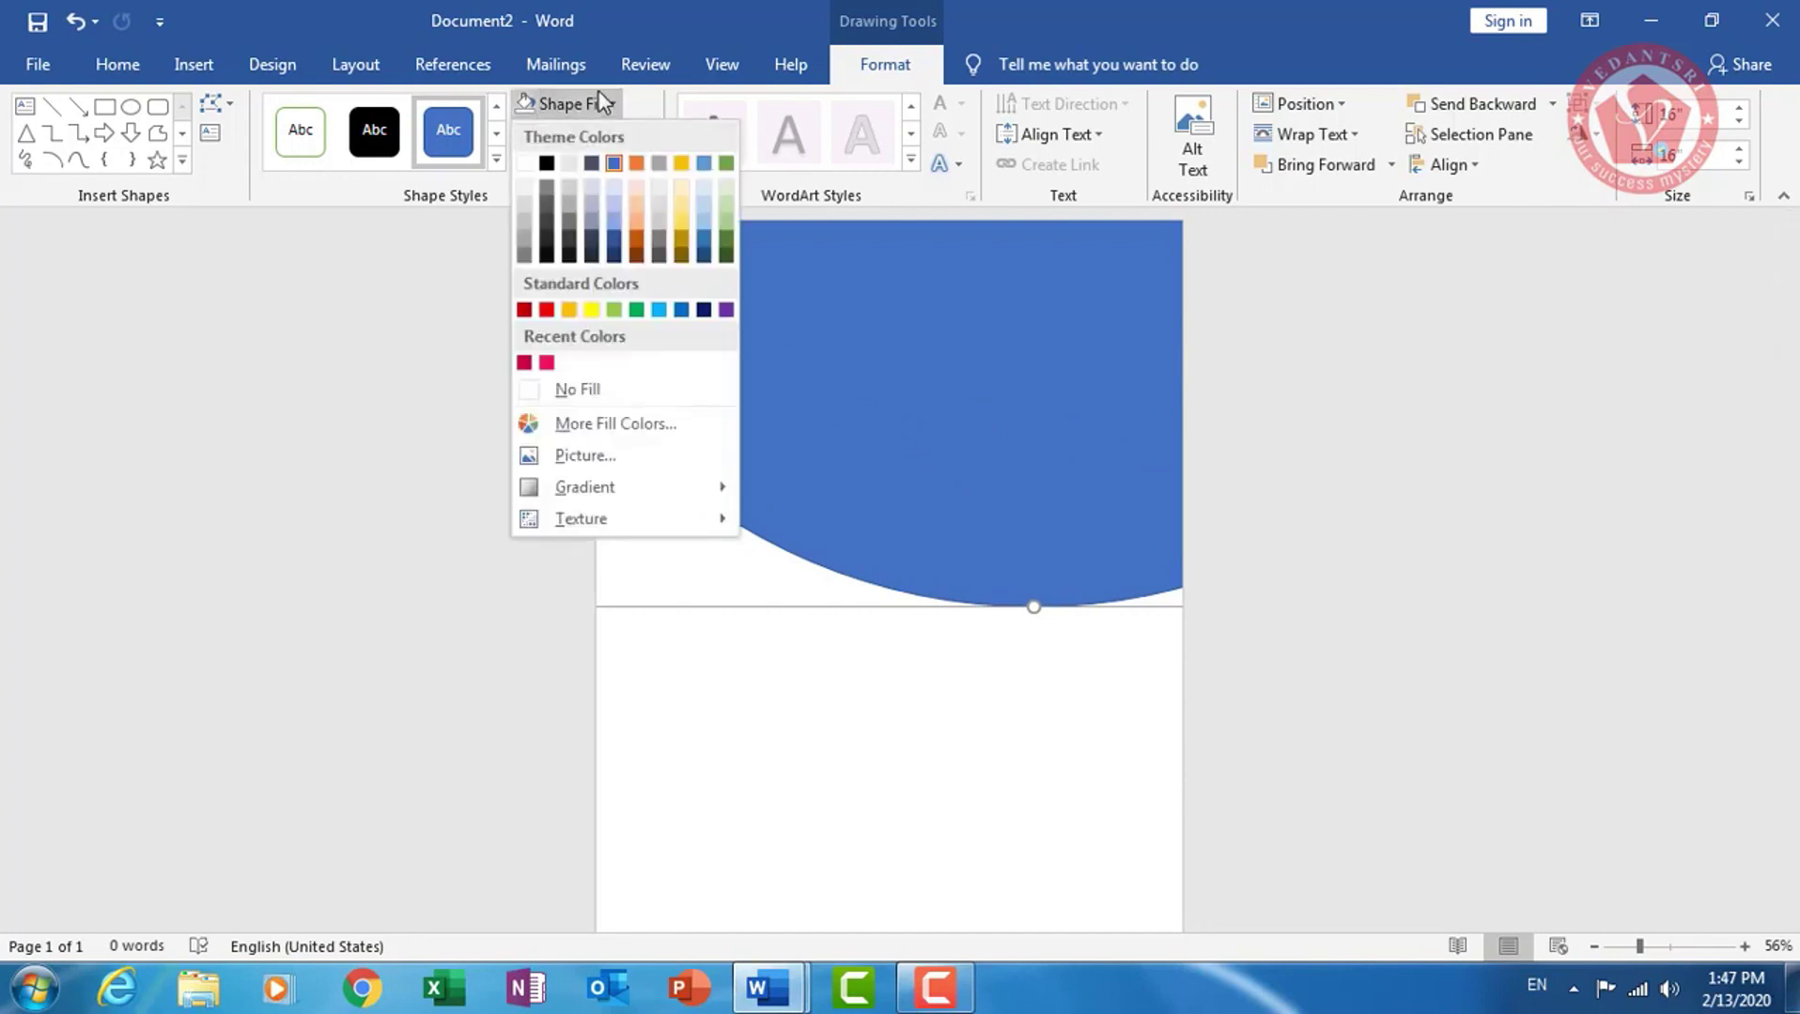
click(547, 365)
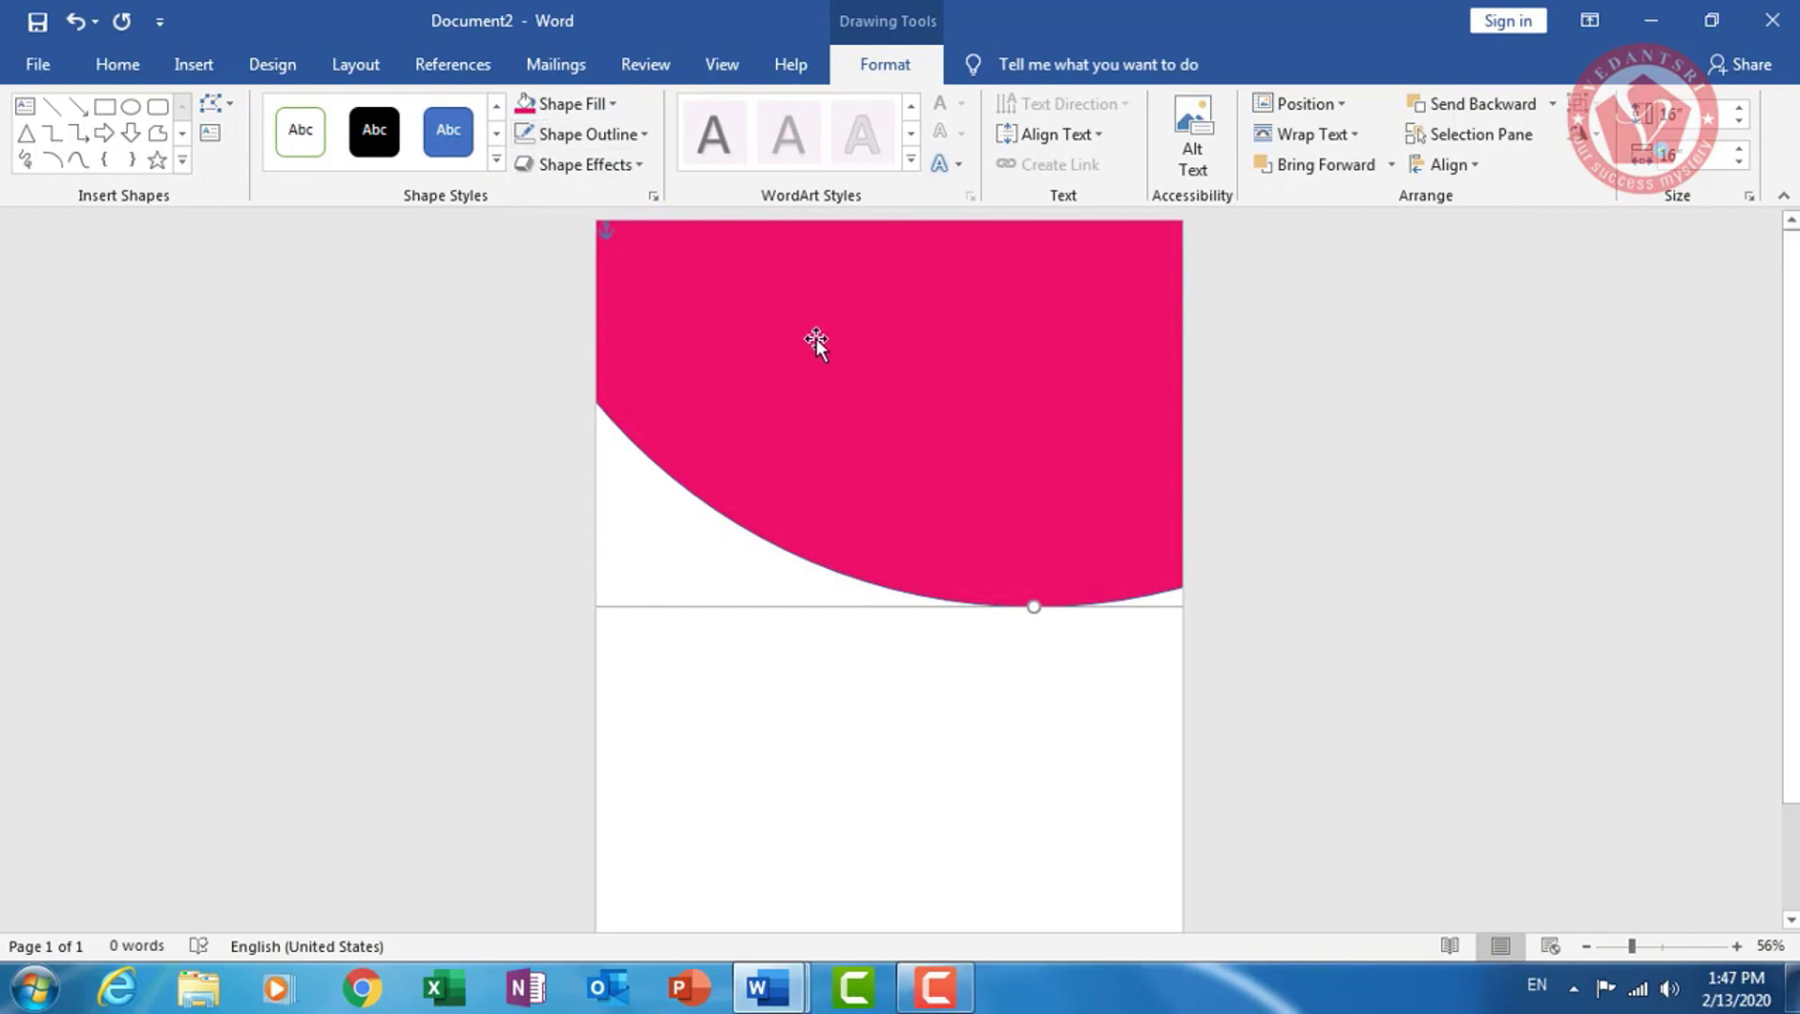
drag(815, 339, 821, 350)
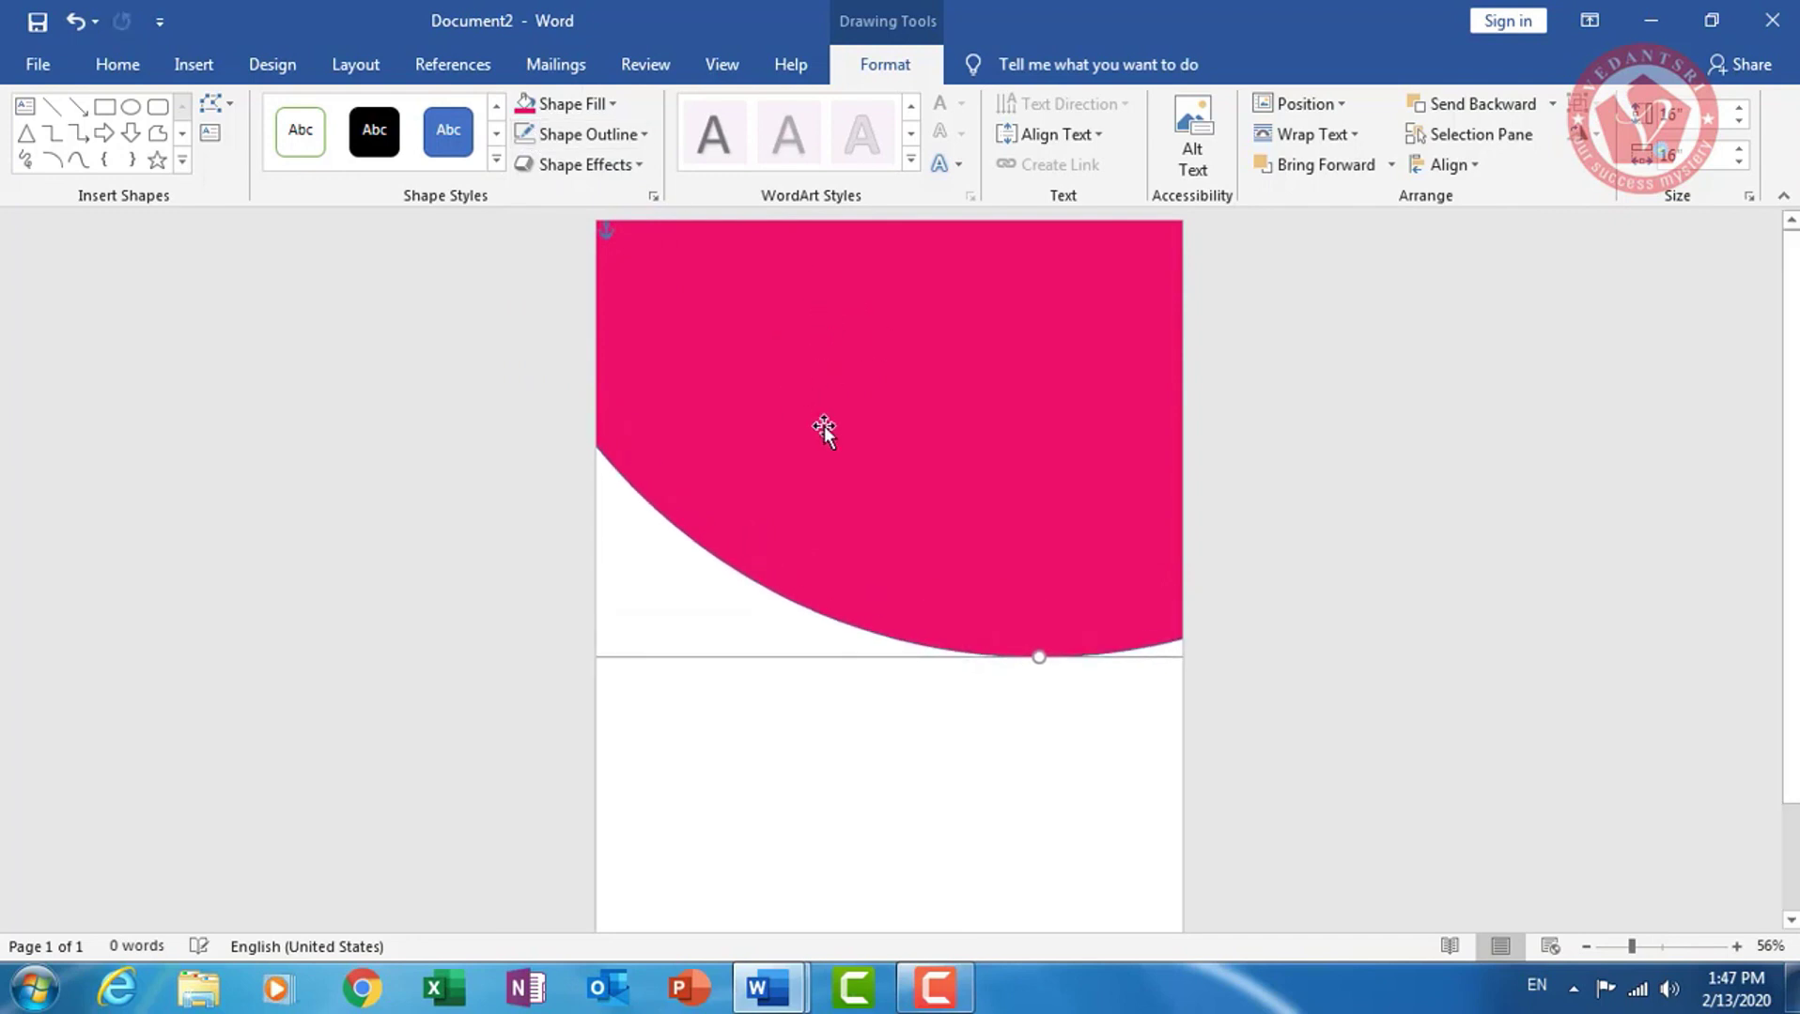
click(564, 103)
click(564, 385)
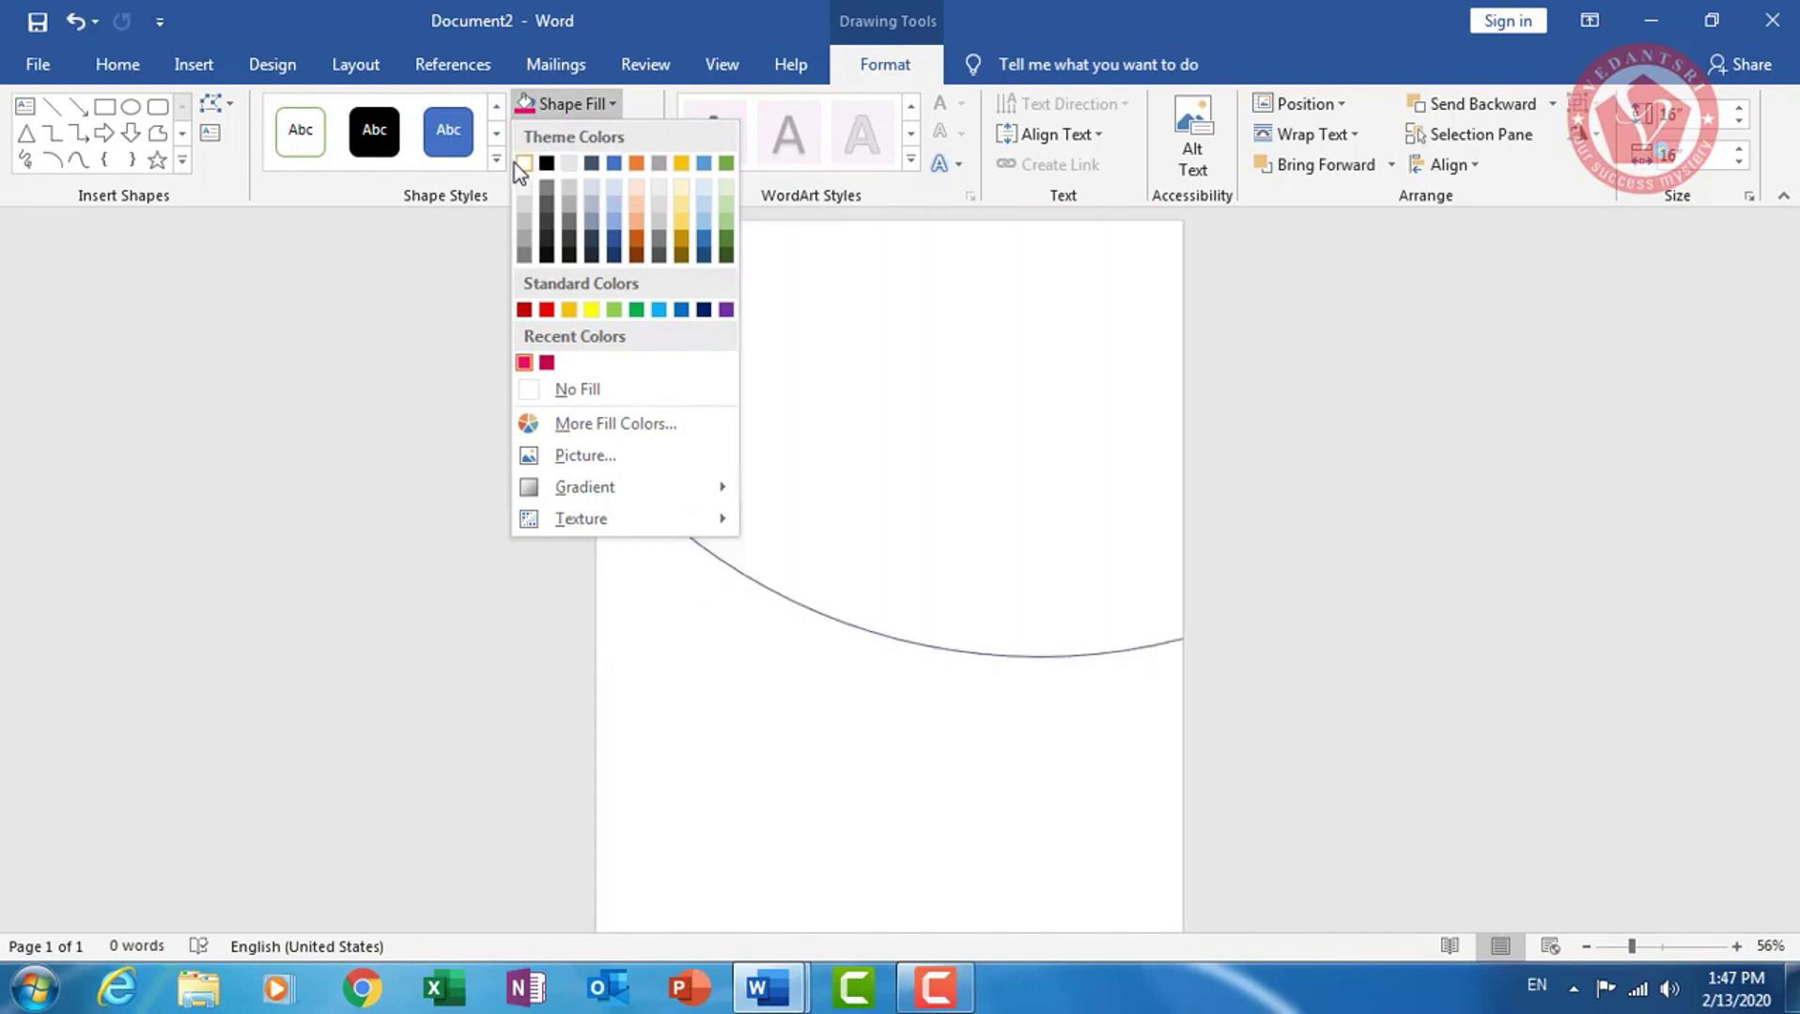
Send the white copy behind the pink circle, nudge it up-left and remove its outline
click(524, 164)
click(922, 399)
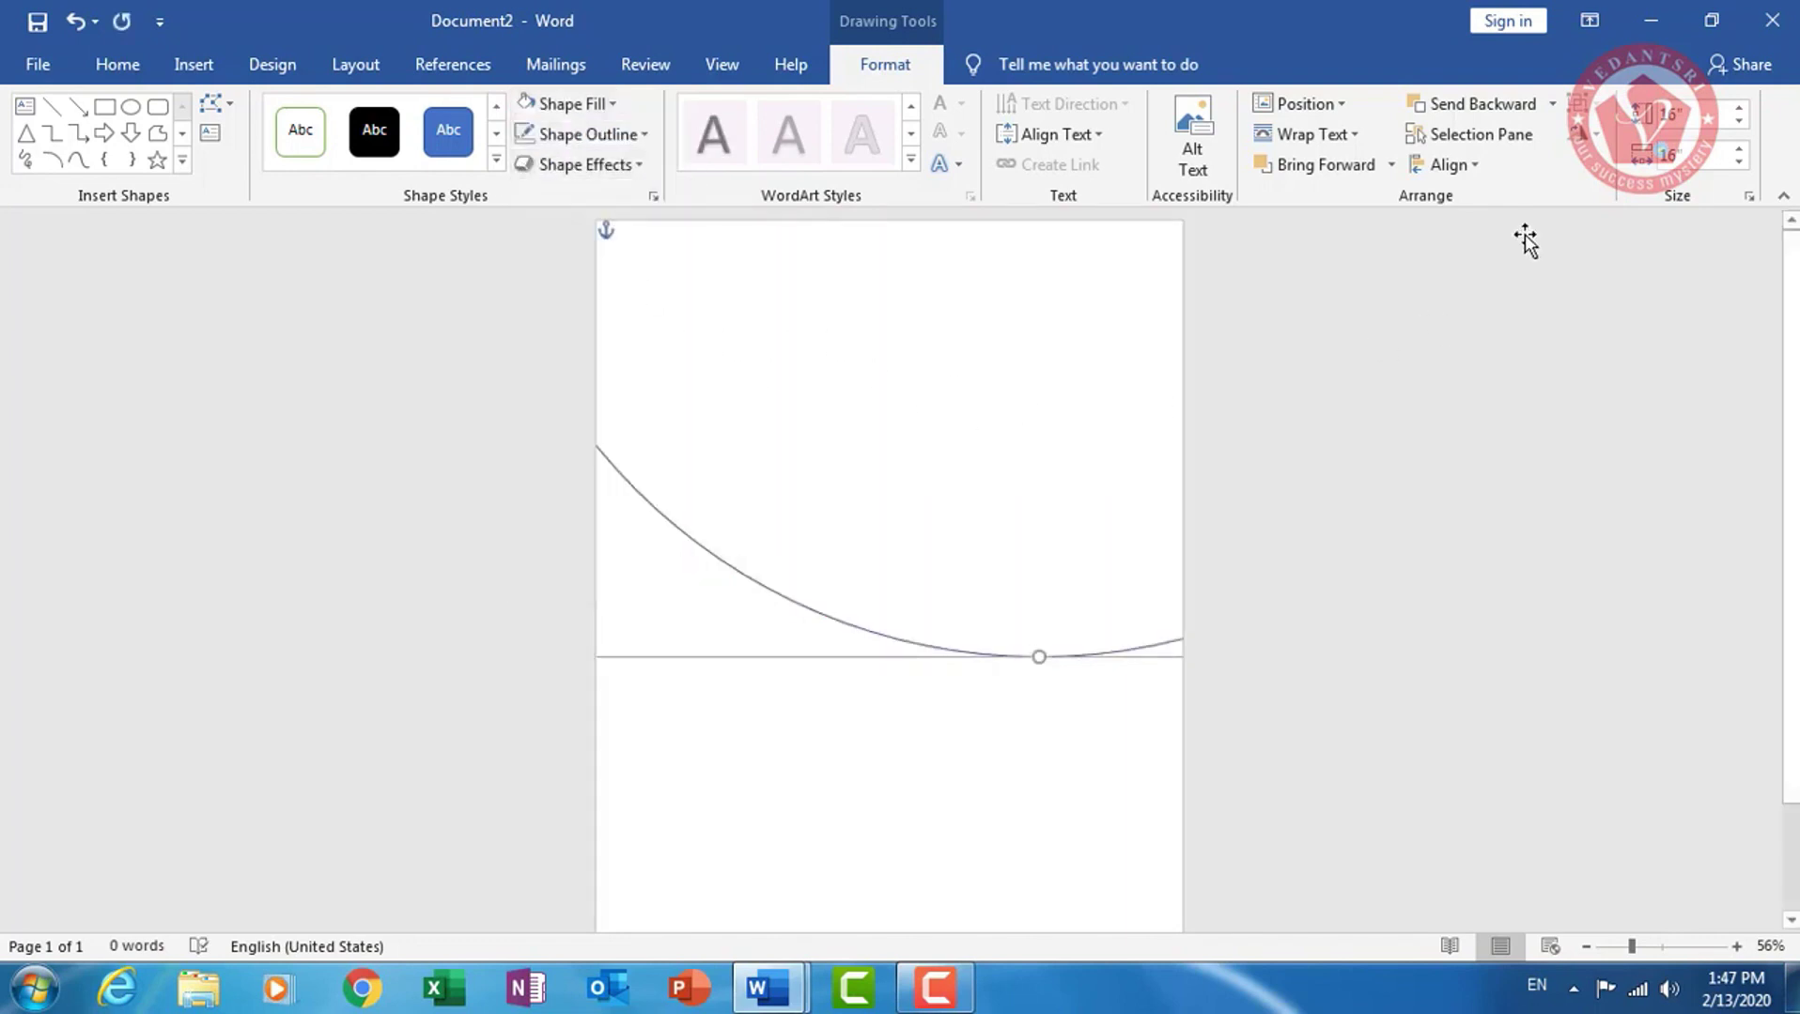
click(1484, 106)
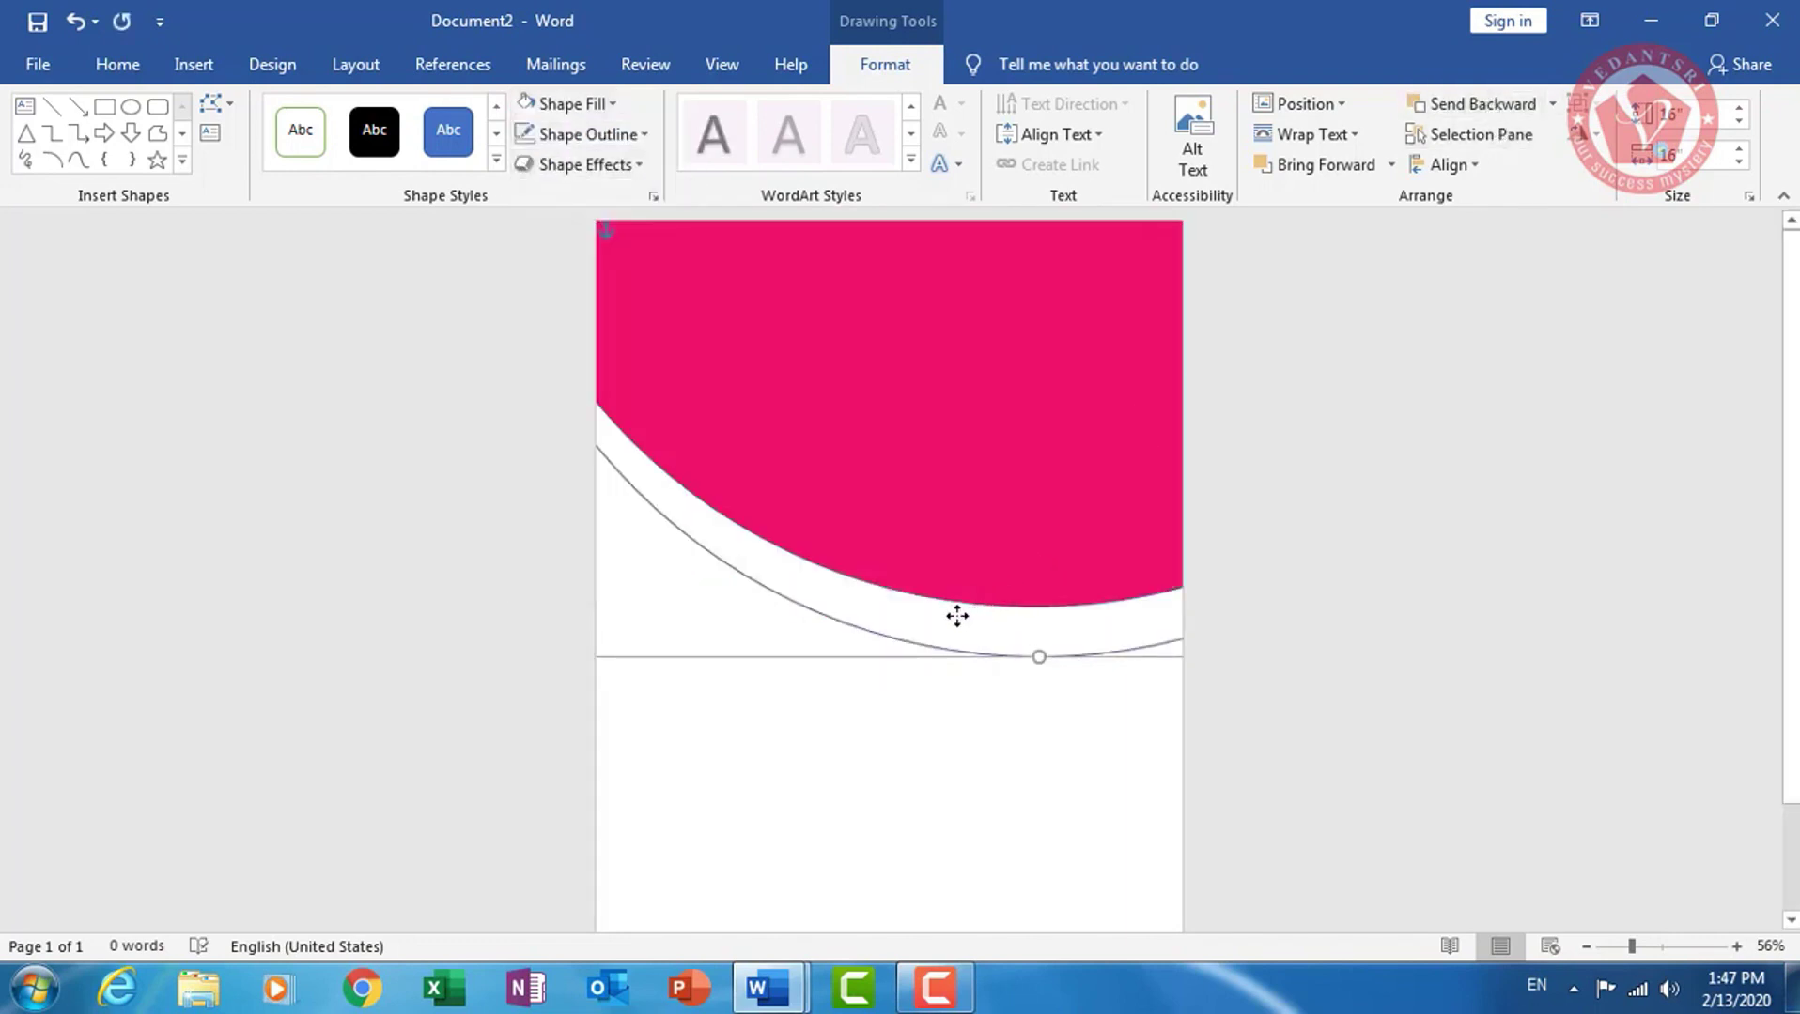
drag(968, 615, 925, 584)
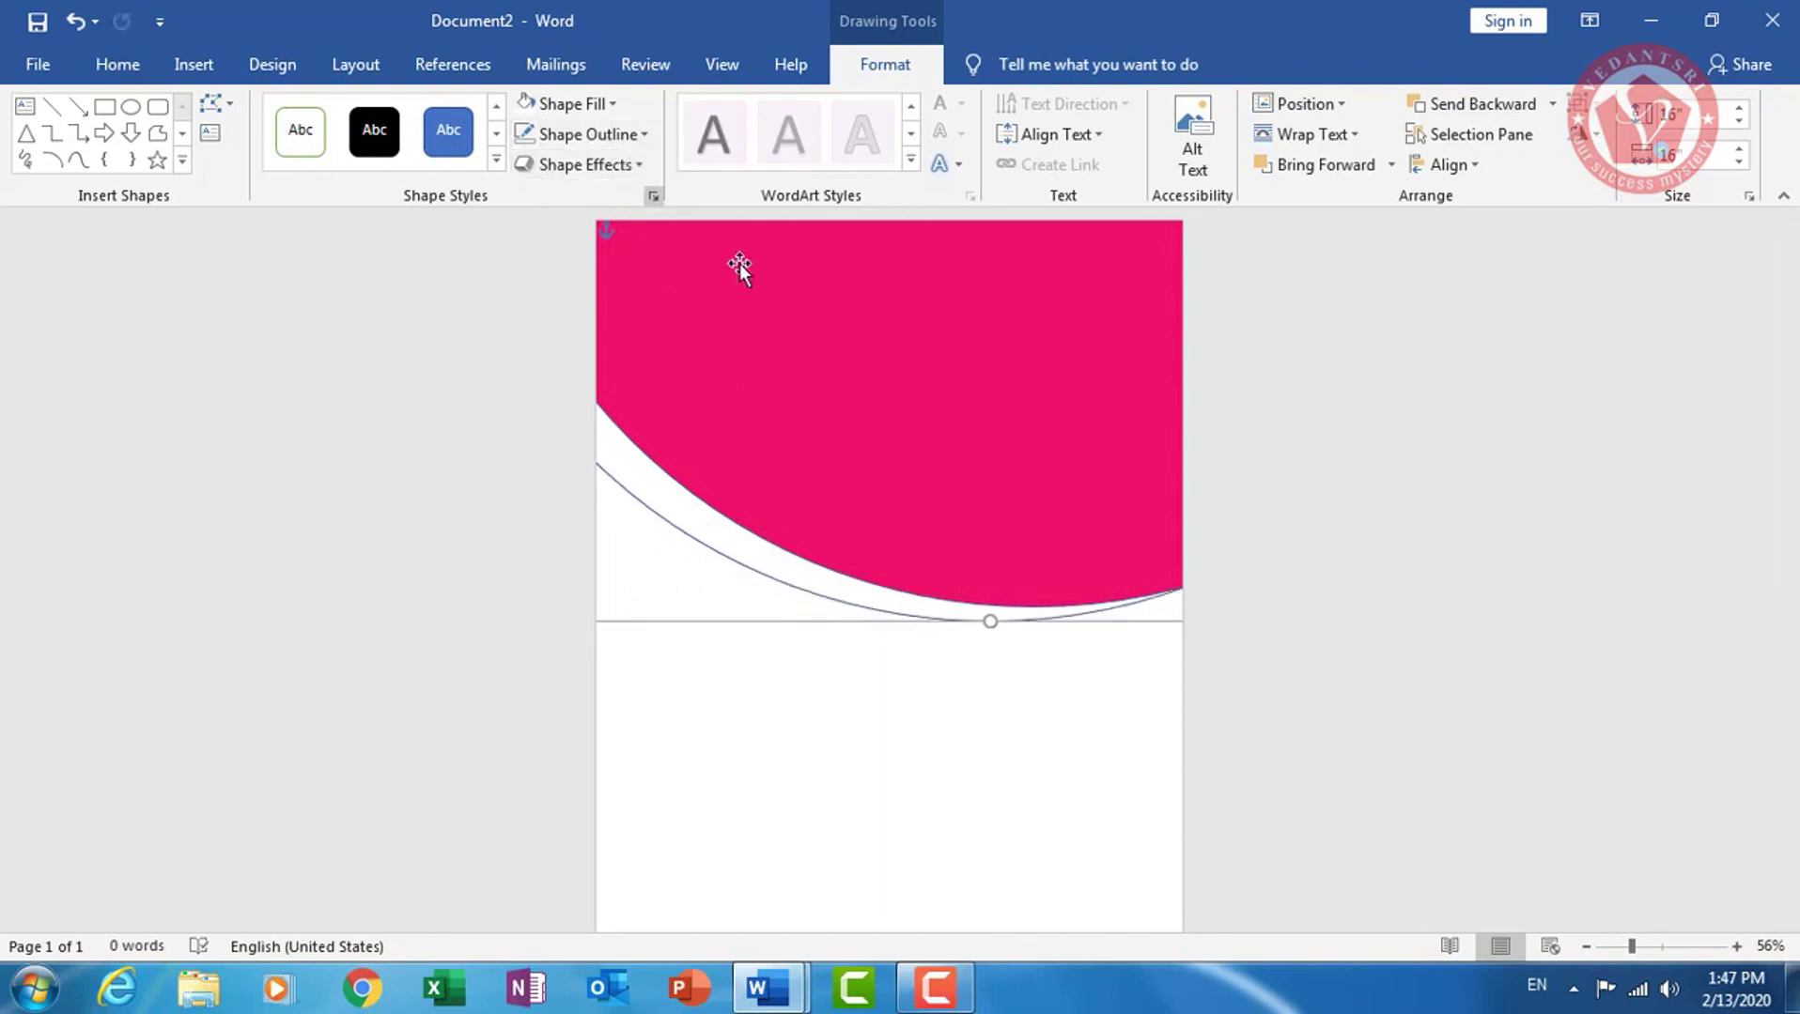
click(554, 134)
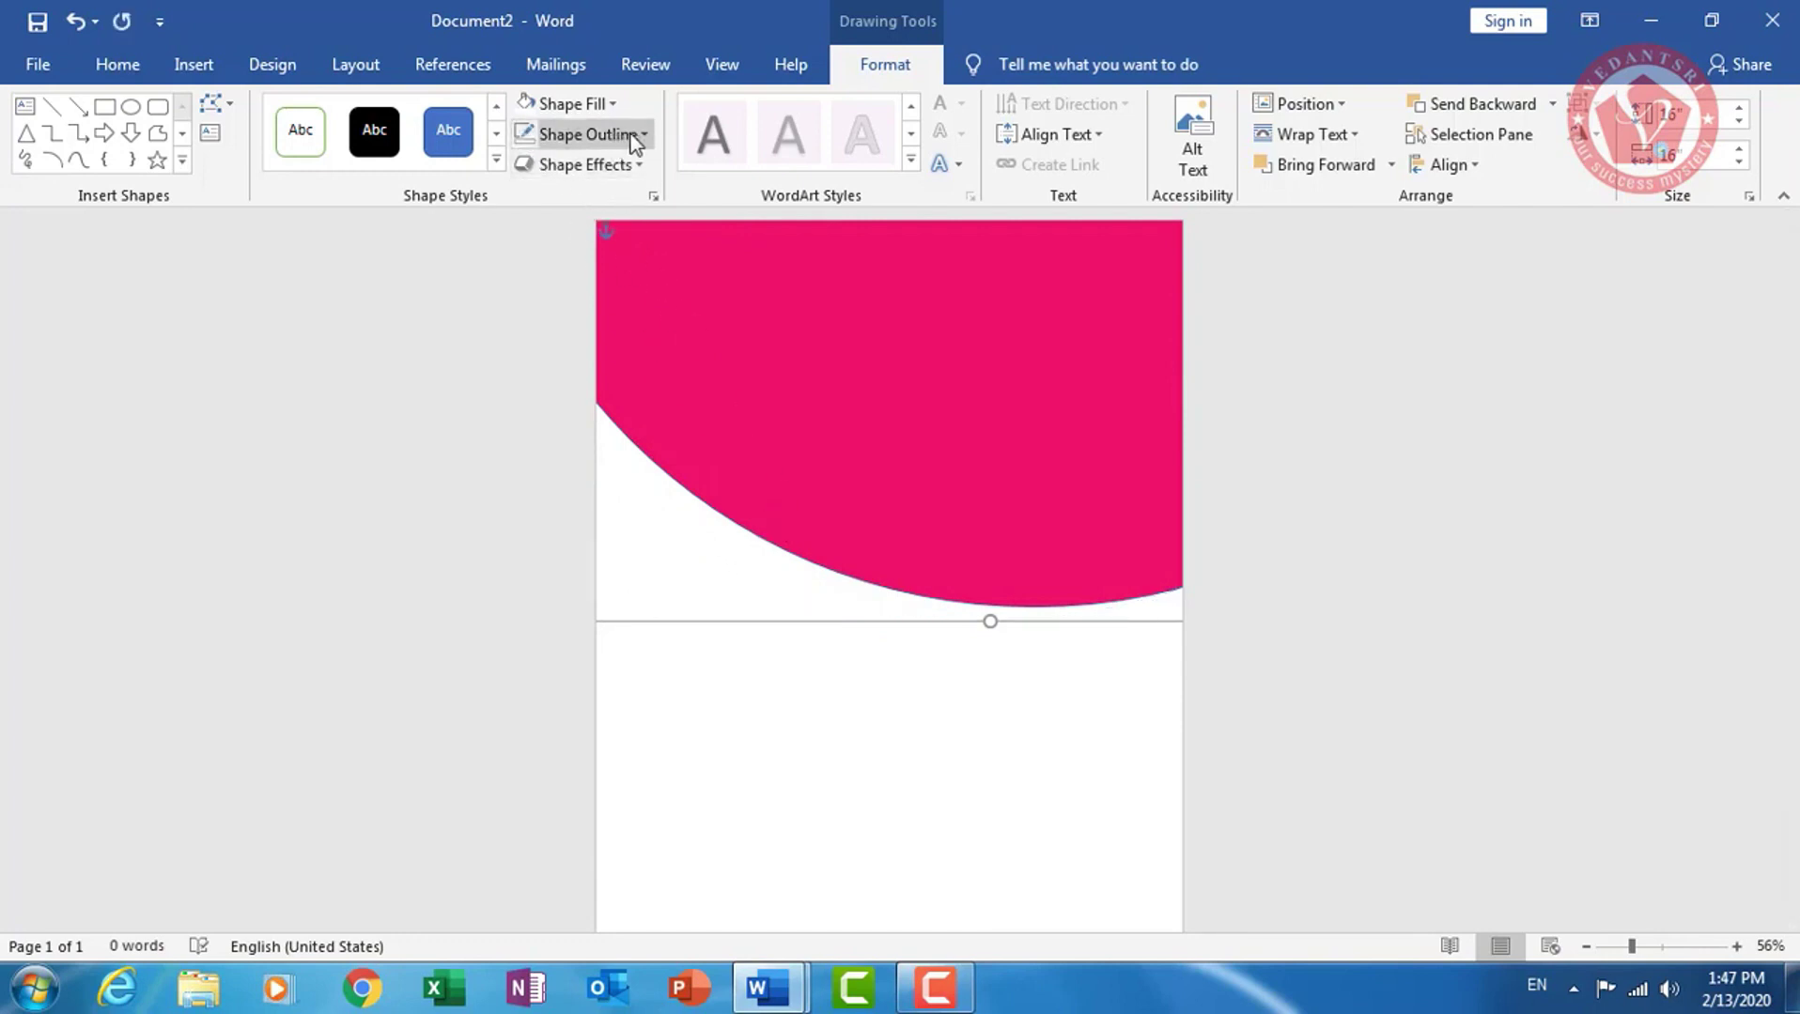
Give the white curve a shadowed 3-D preset effect and send it behind the pink shape
click(630, 166)
mouse_move(602, 215)
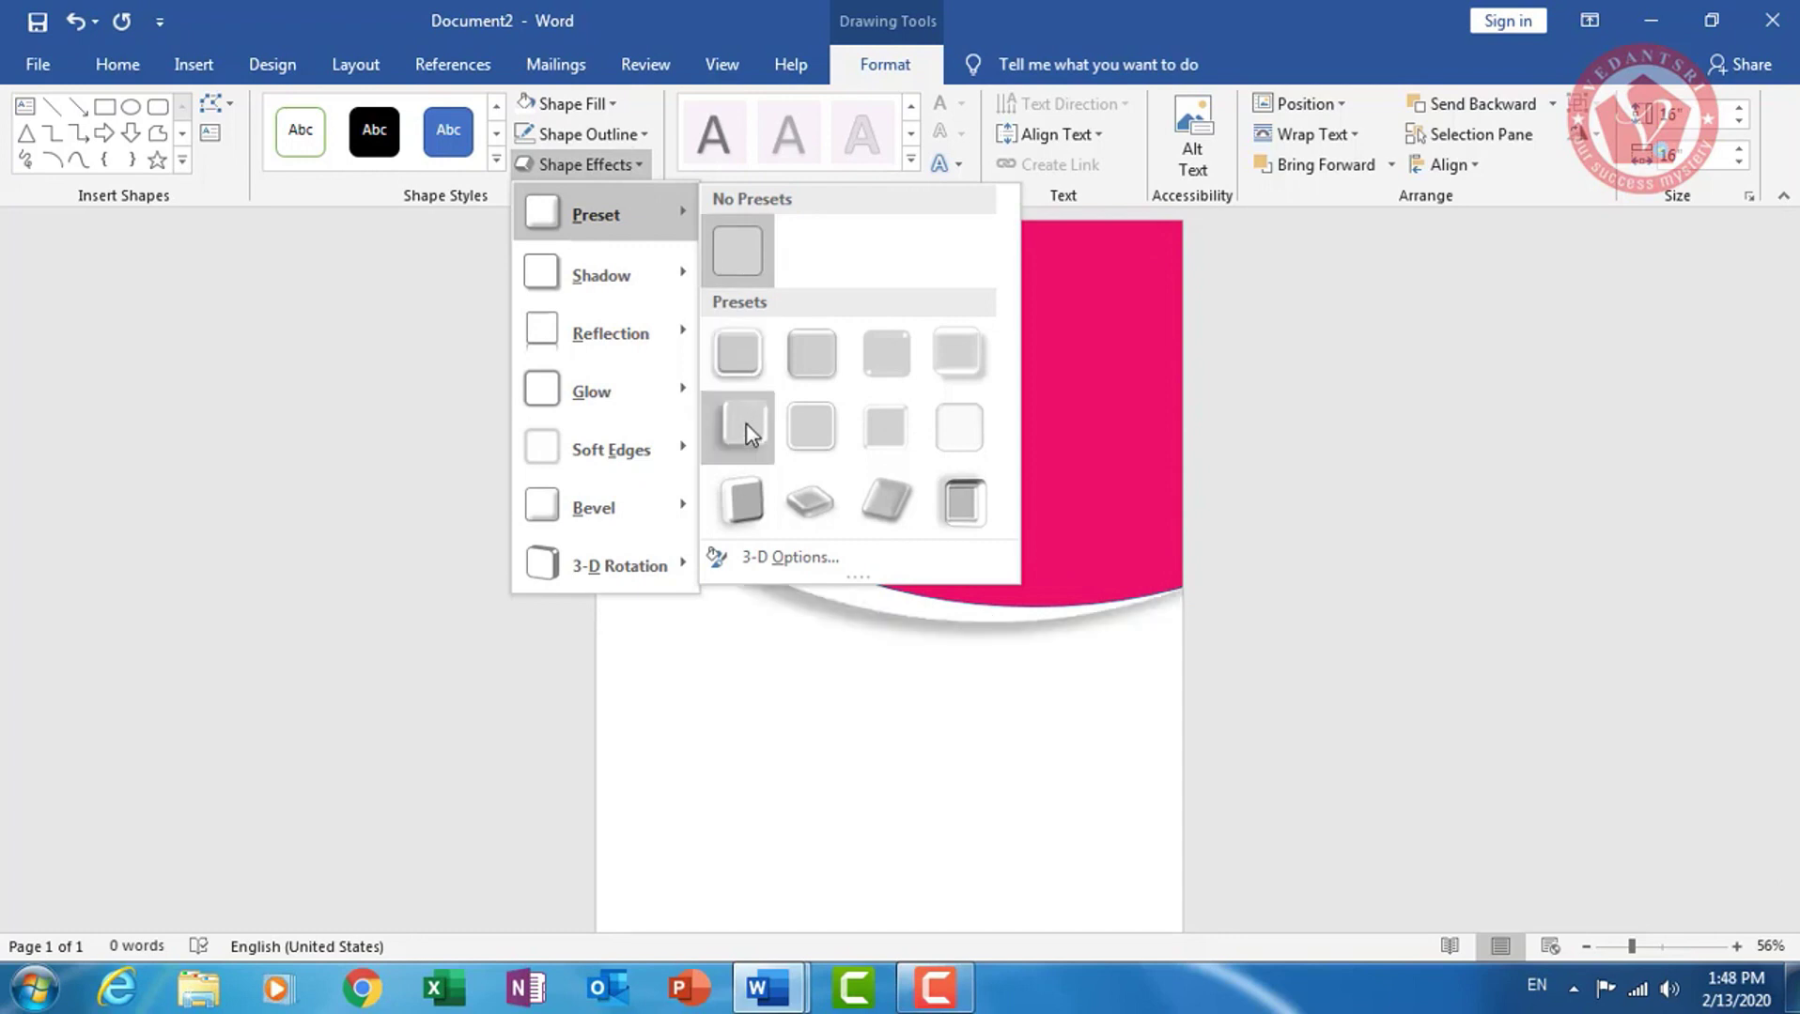
click(745, 424)
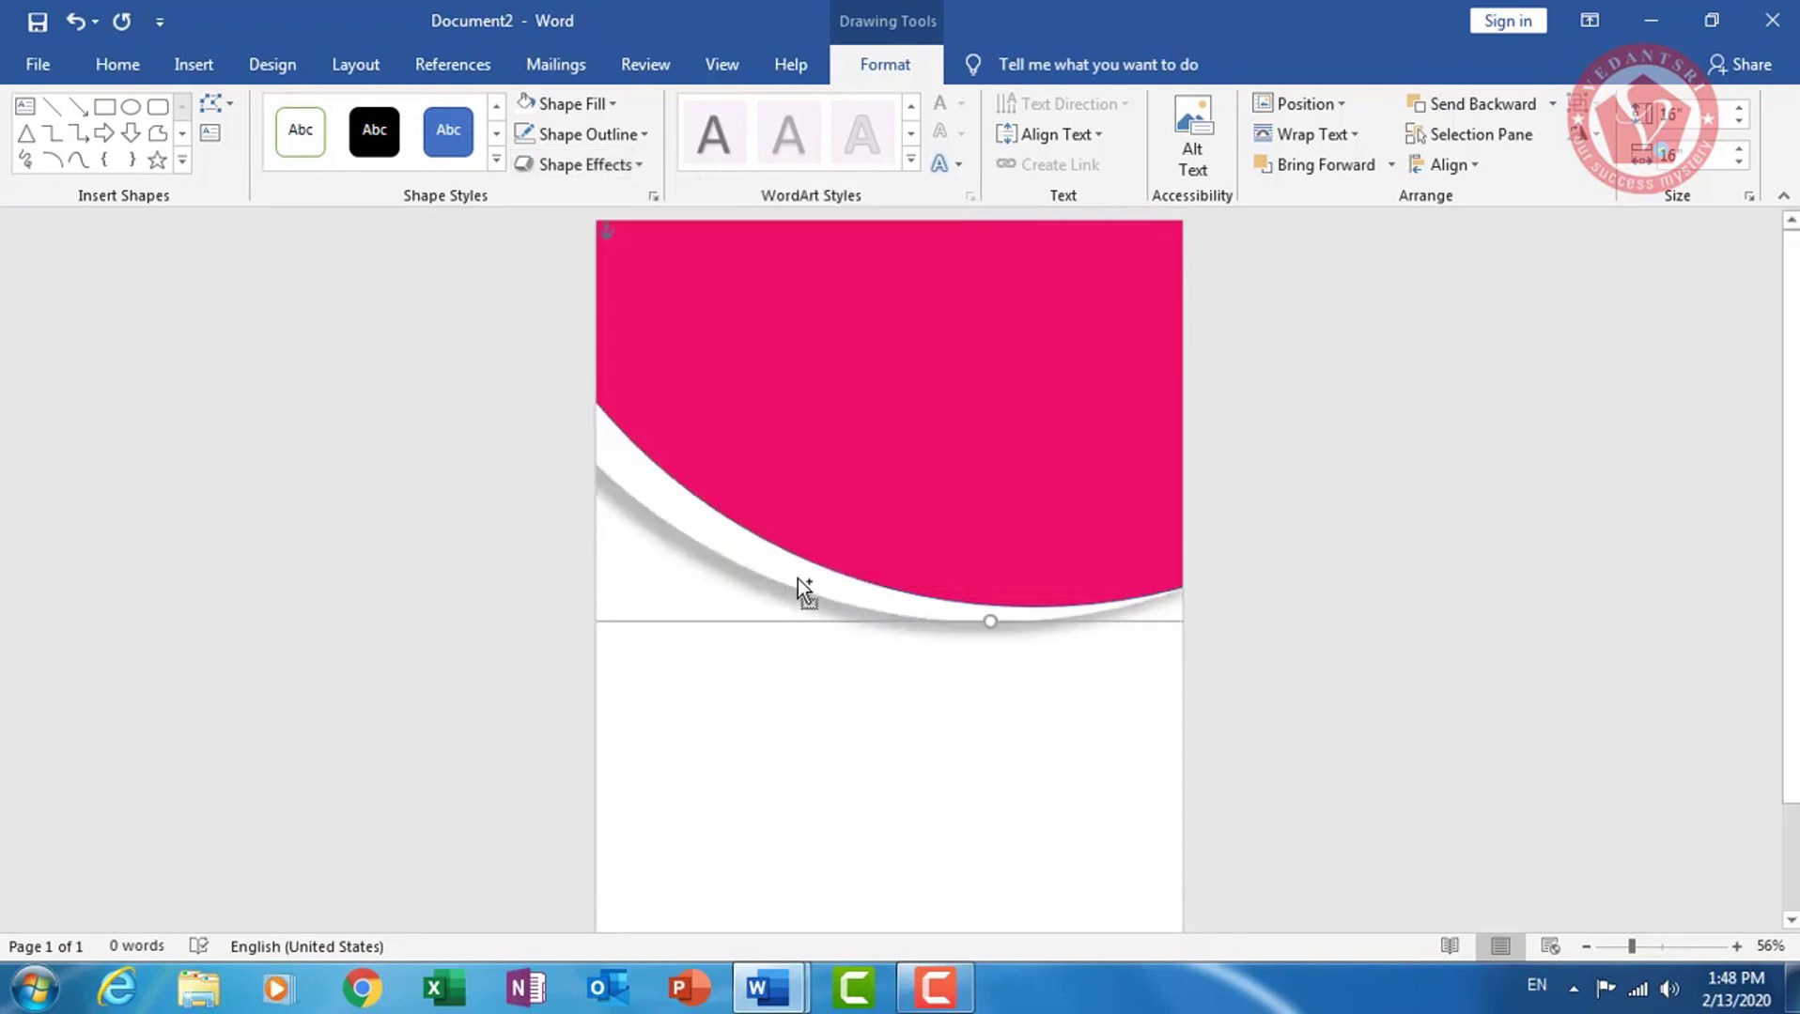
key(ctrl+z)
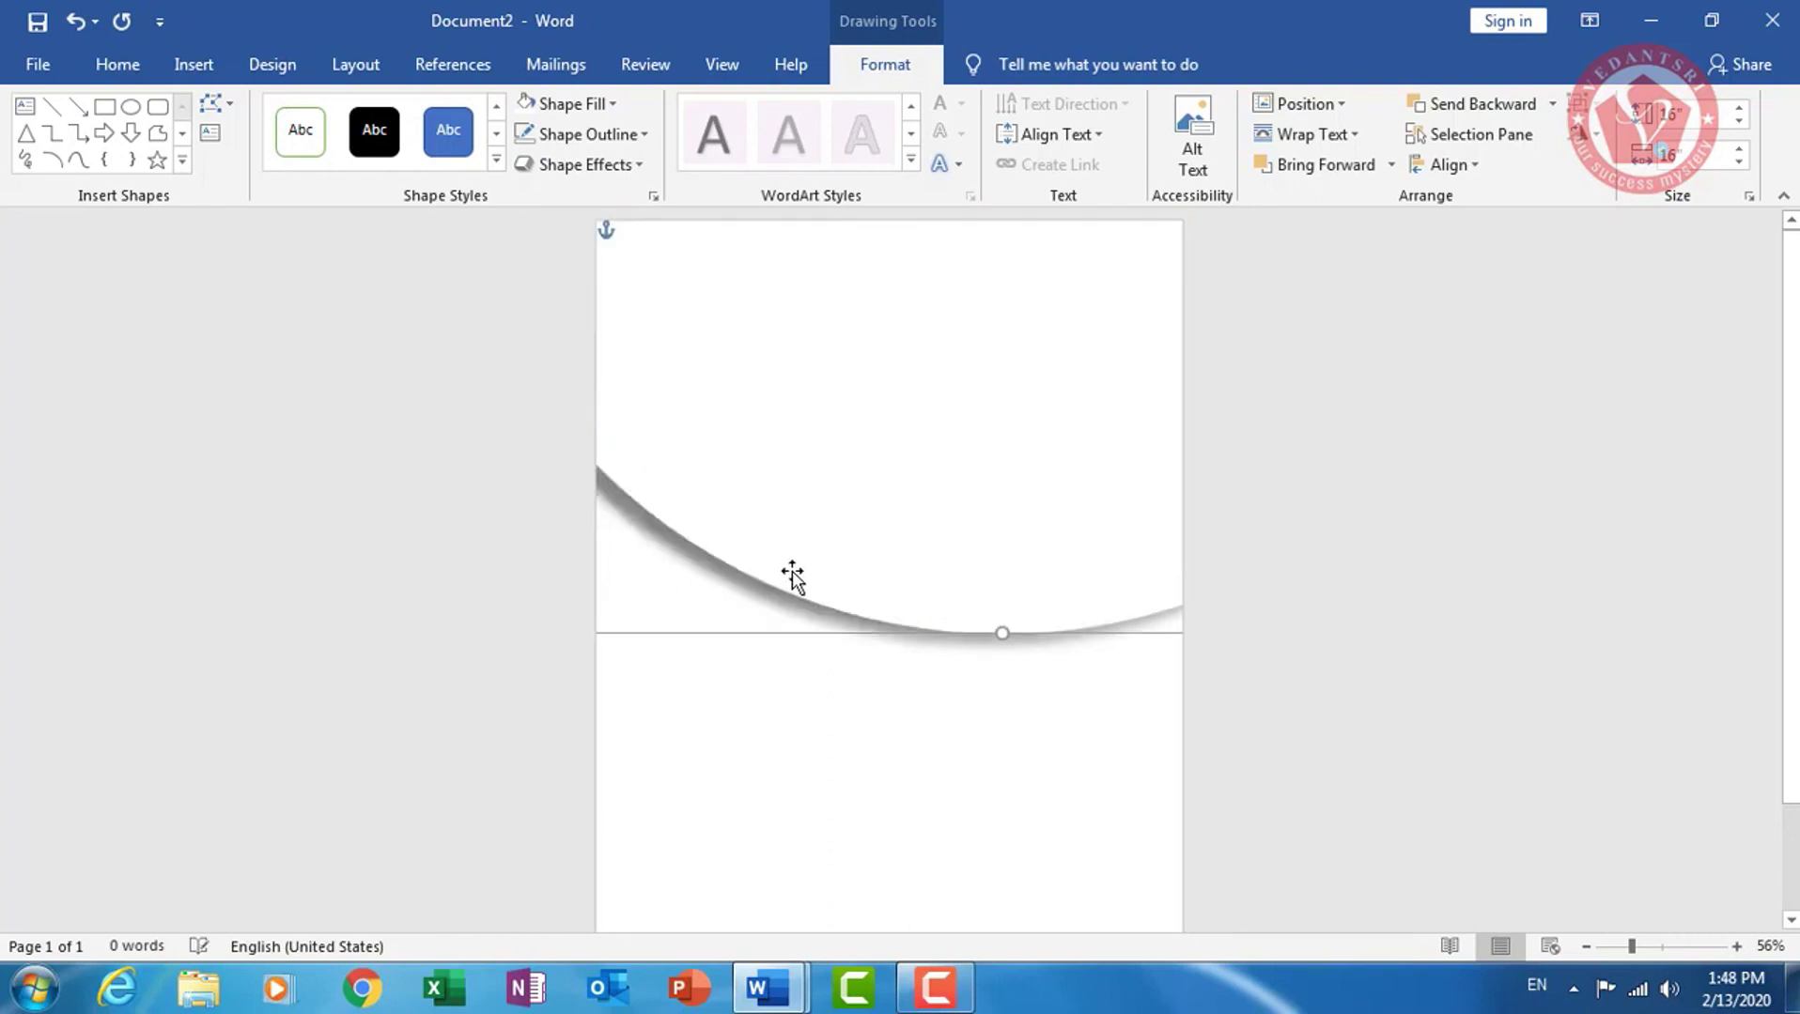
click(575, 105)
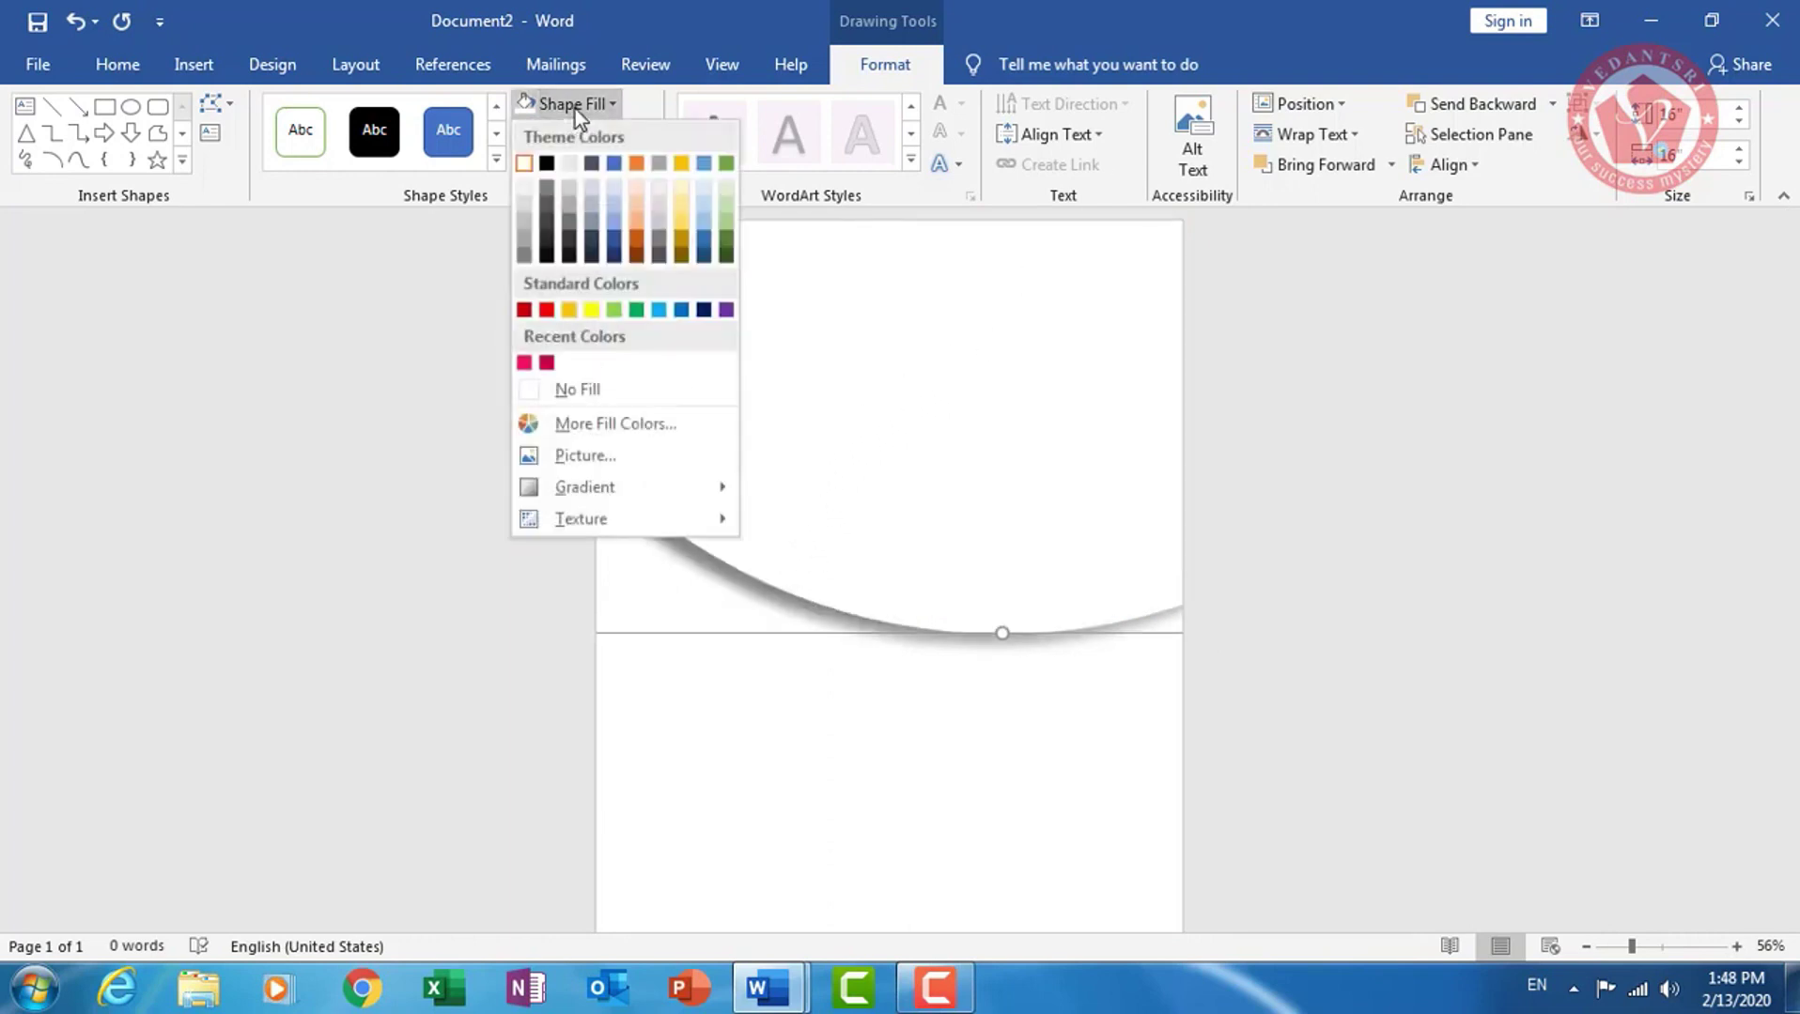
click(1373, 318)
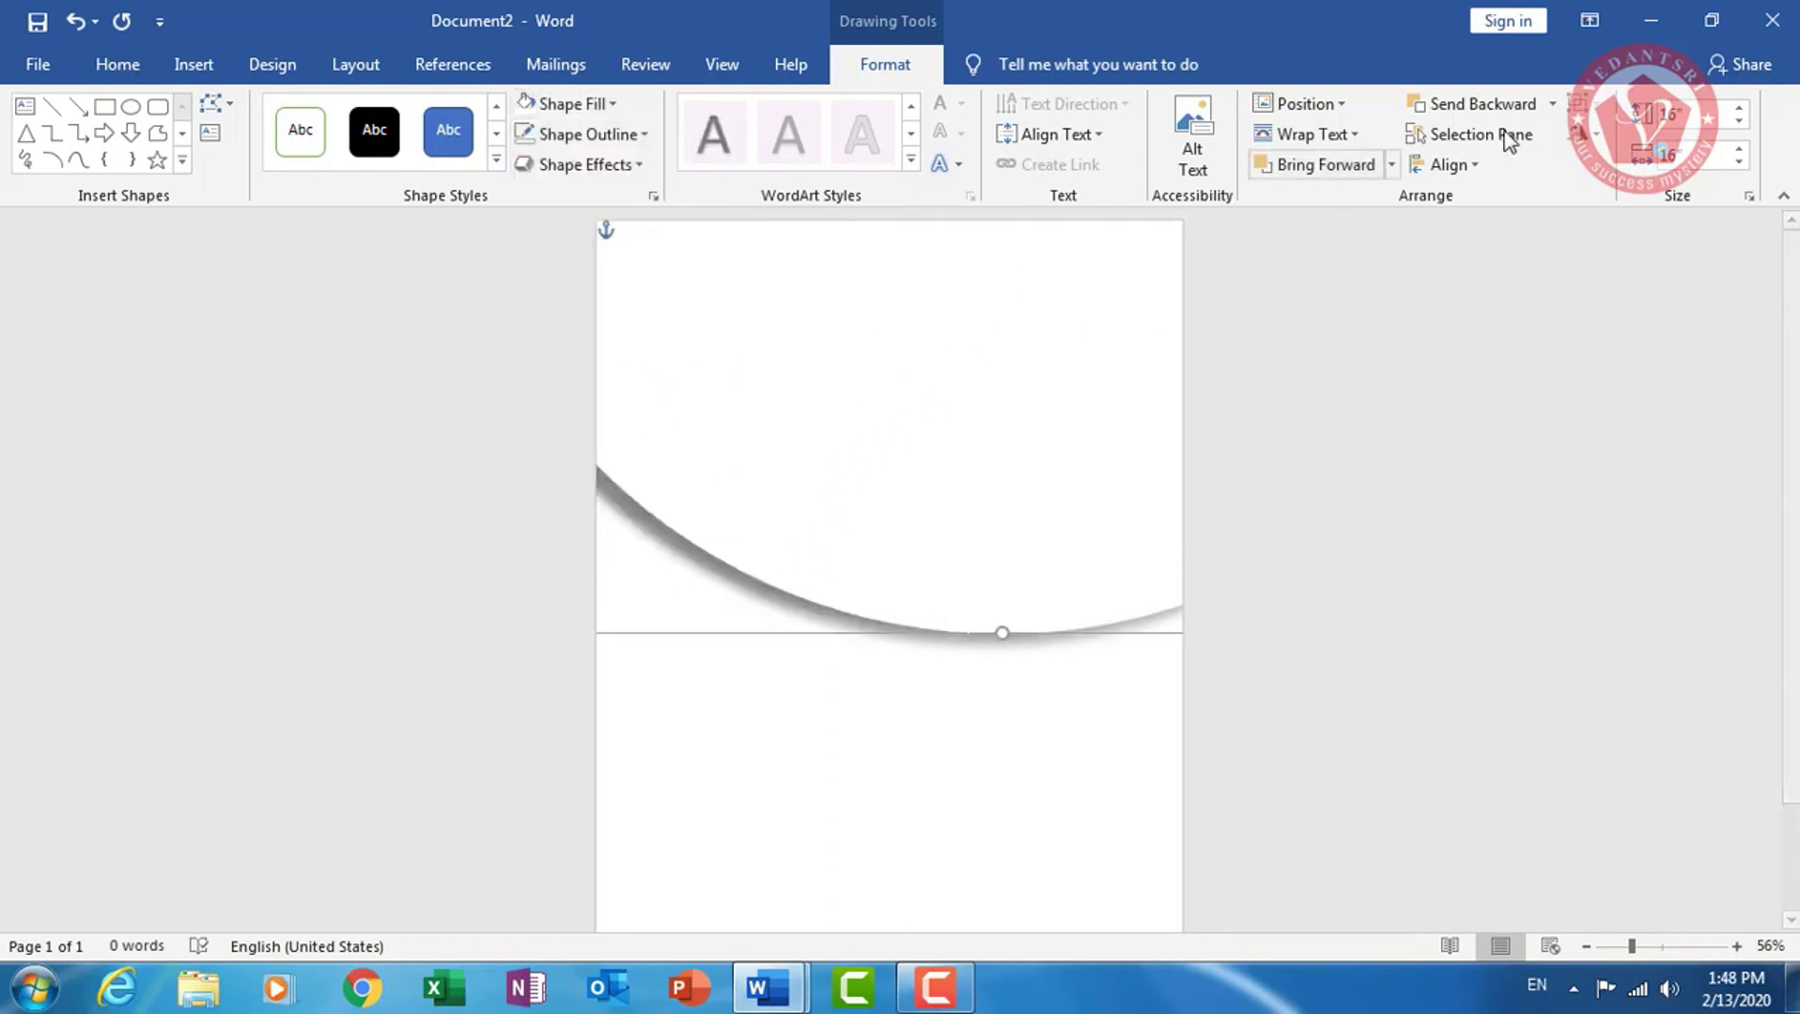
click(1490, 103)
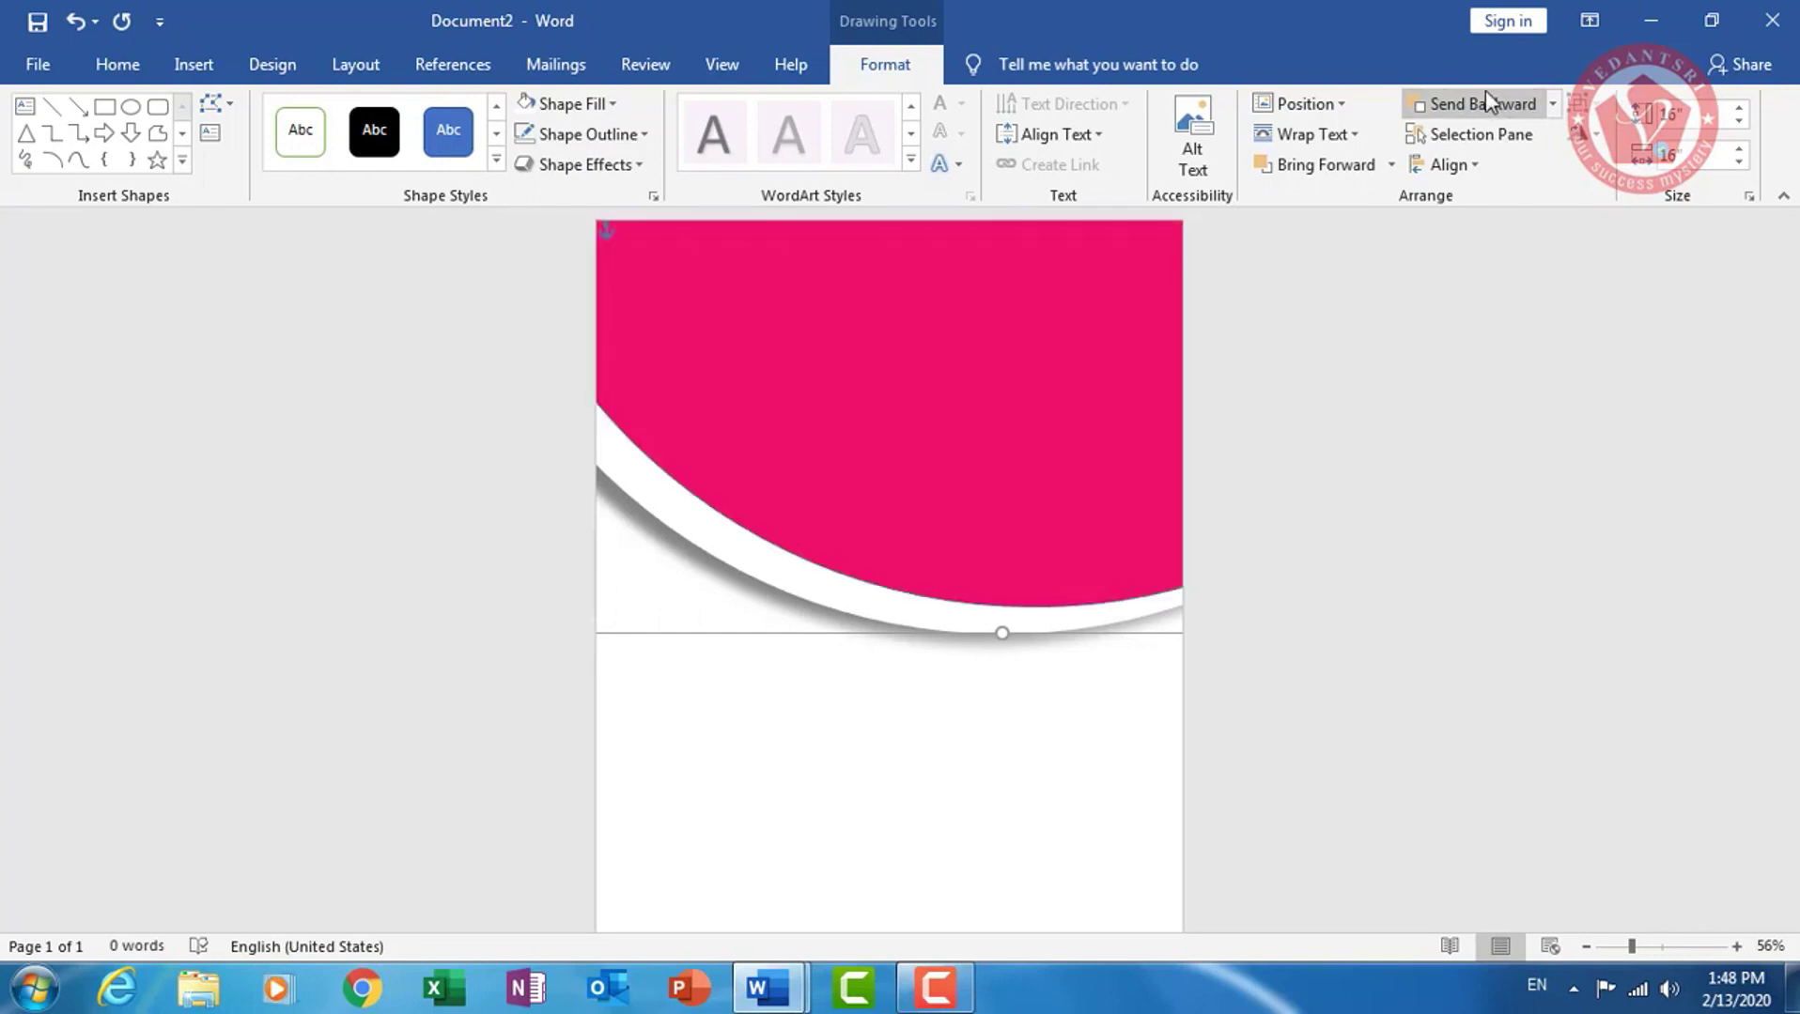
Fill the third circle pink, send it backward and position it so a white band shows
click(583, 107)
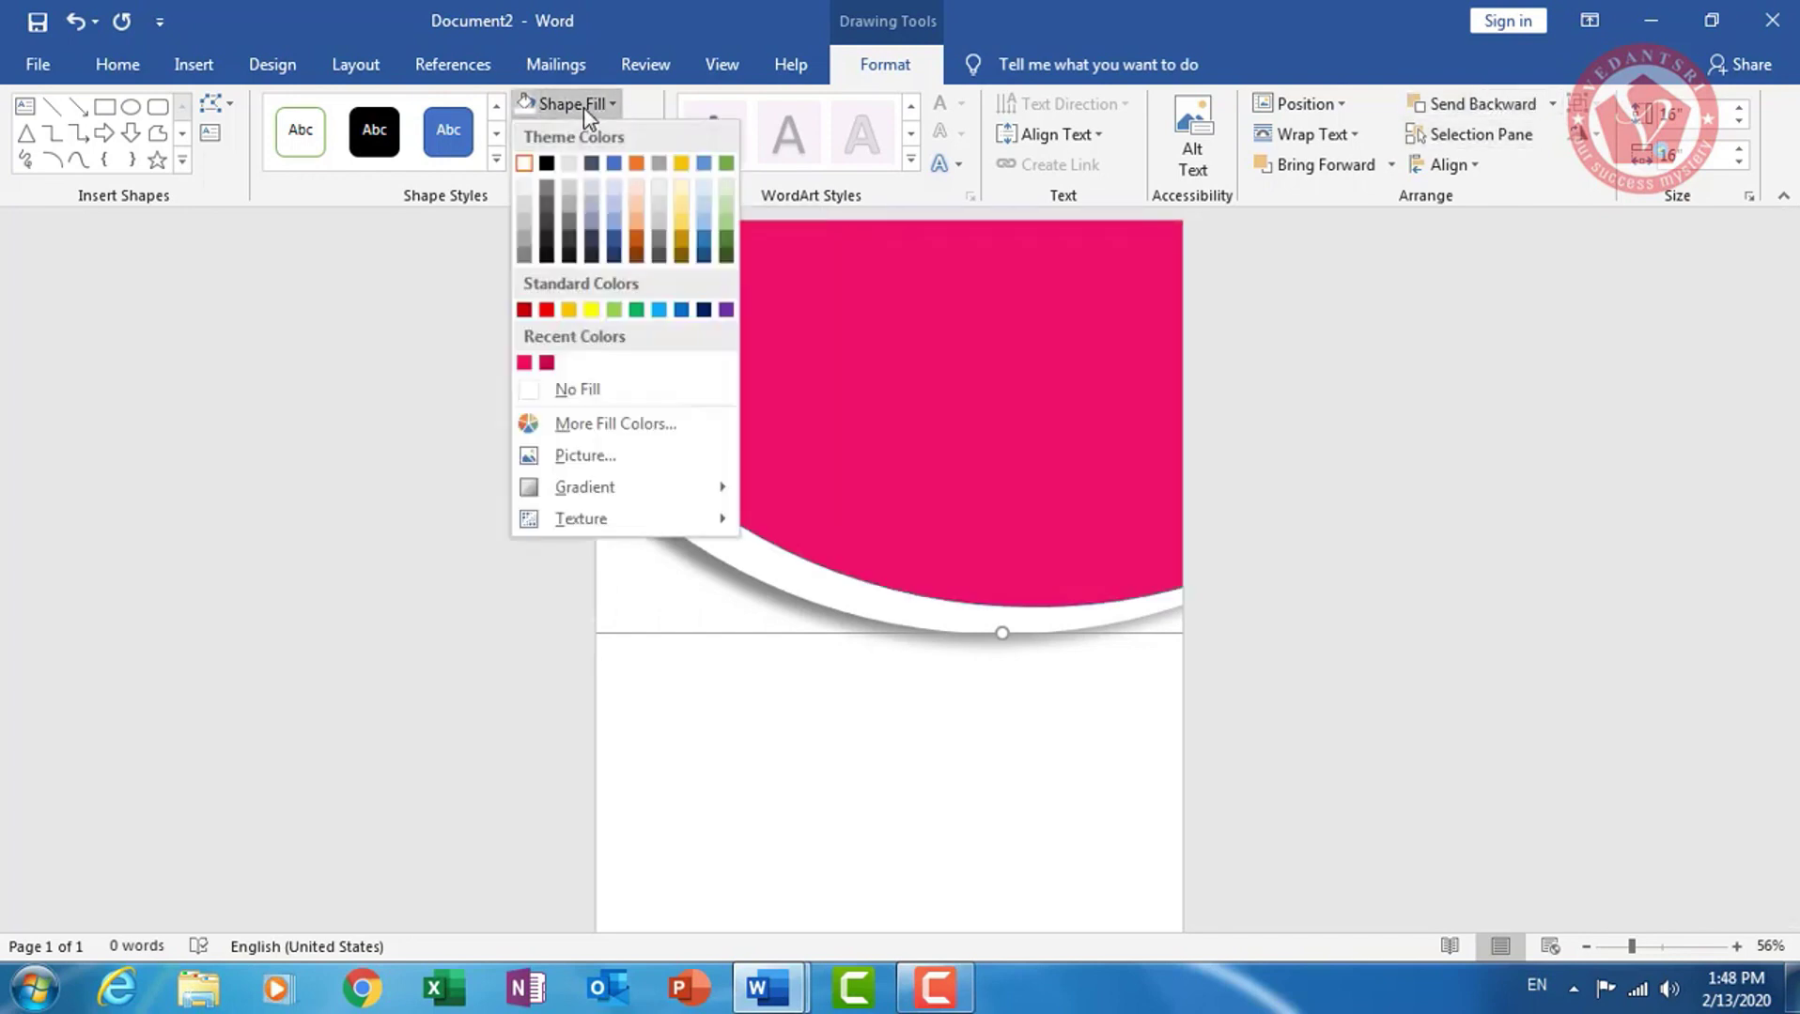
click(523, 364)
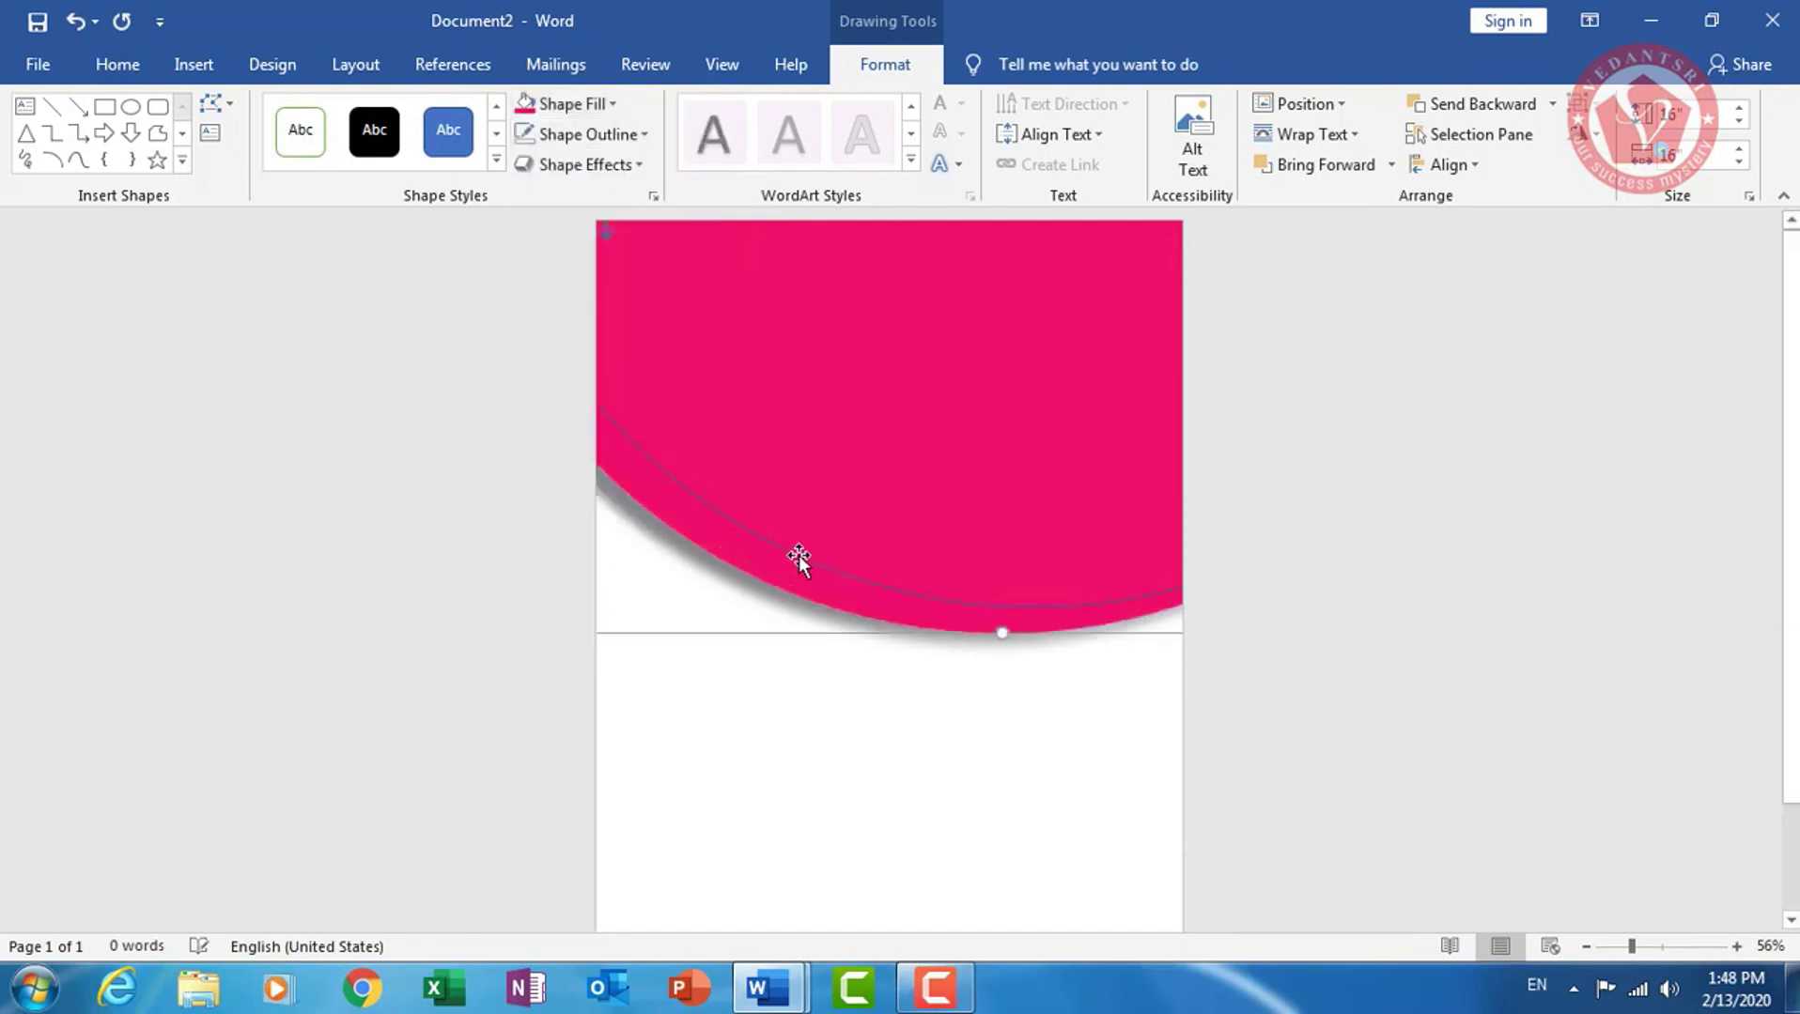
drag(889, 650, 889, 697)
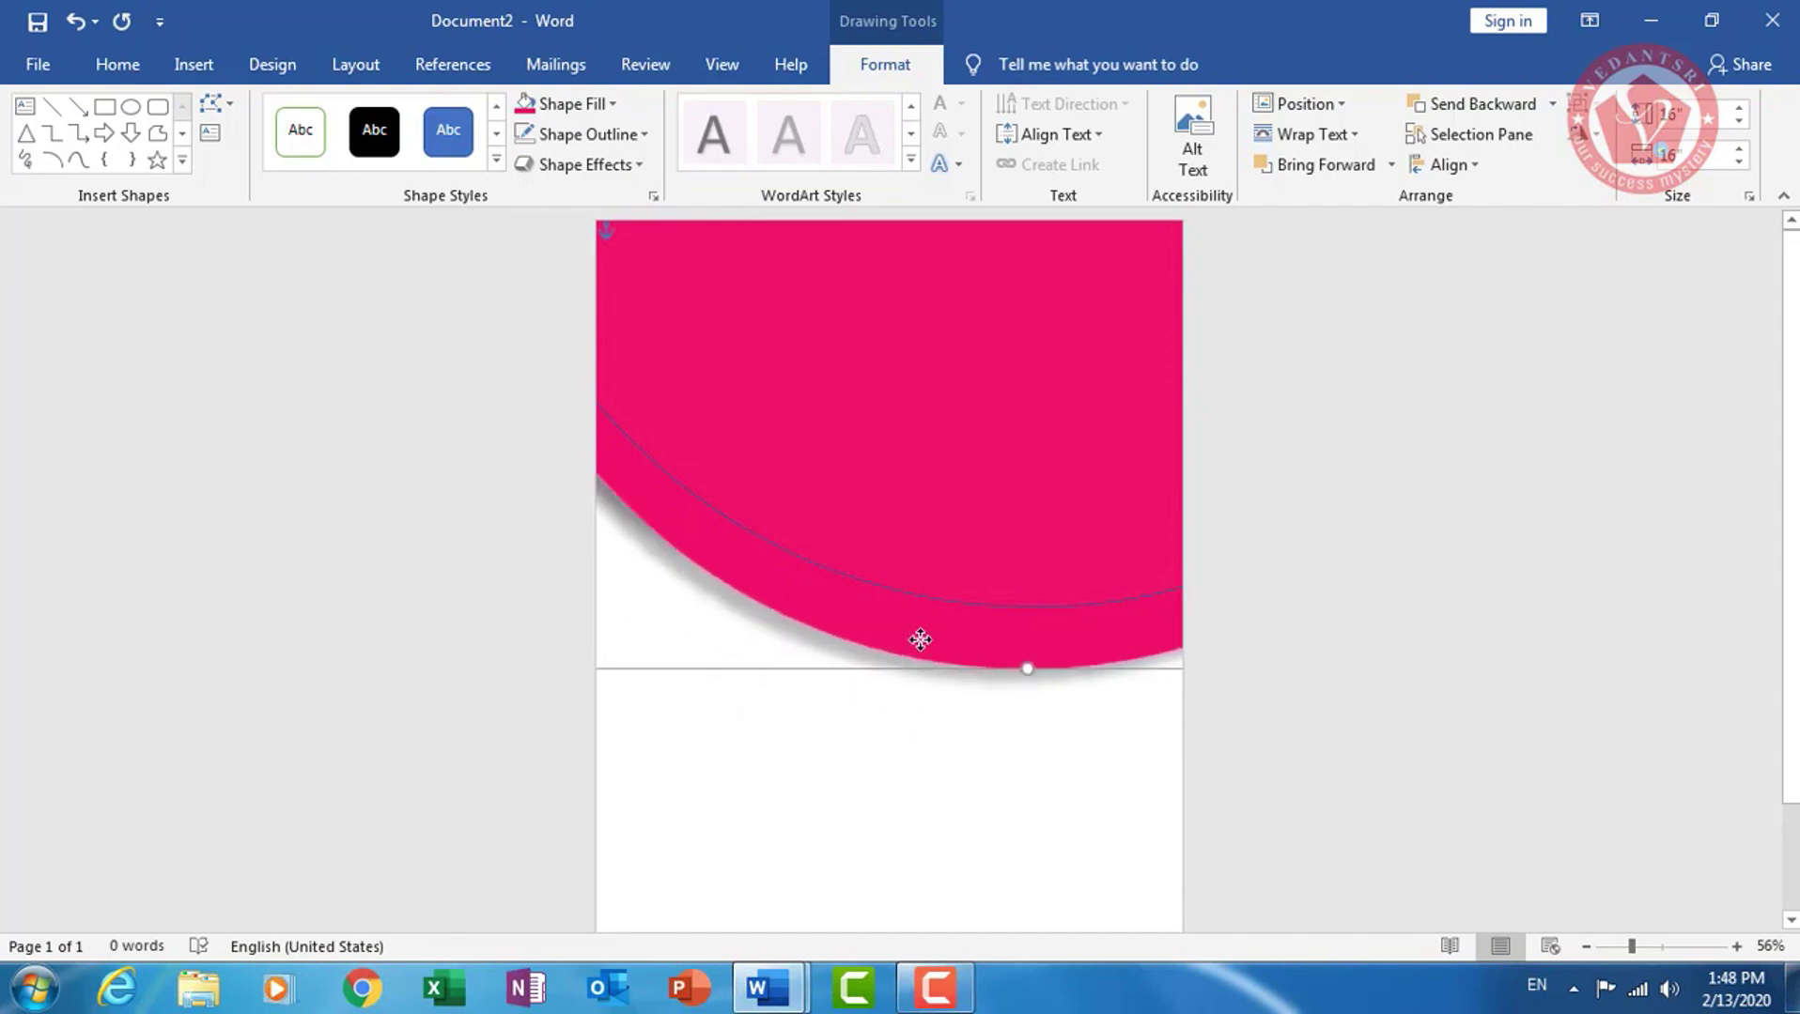
drag(890, 697, 920, 638)
click(1468, 105)
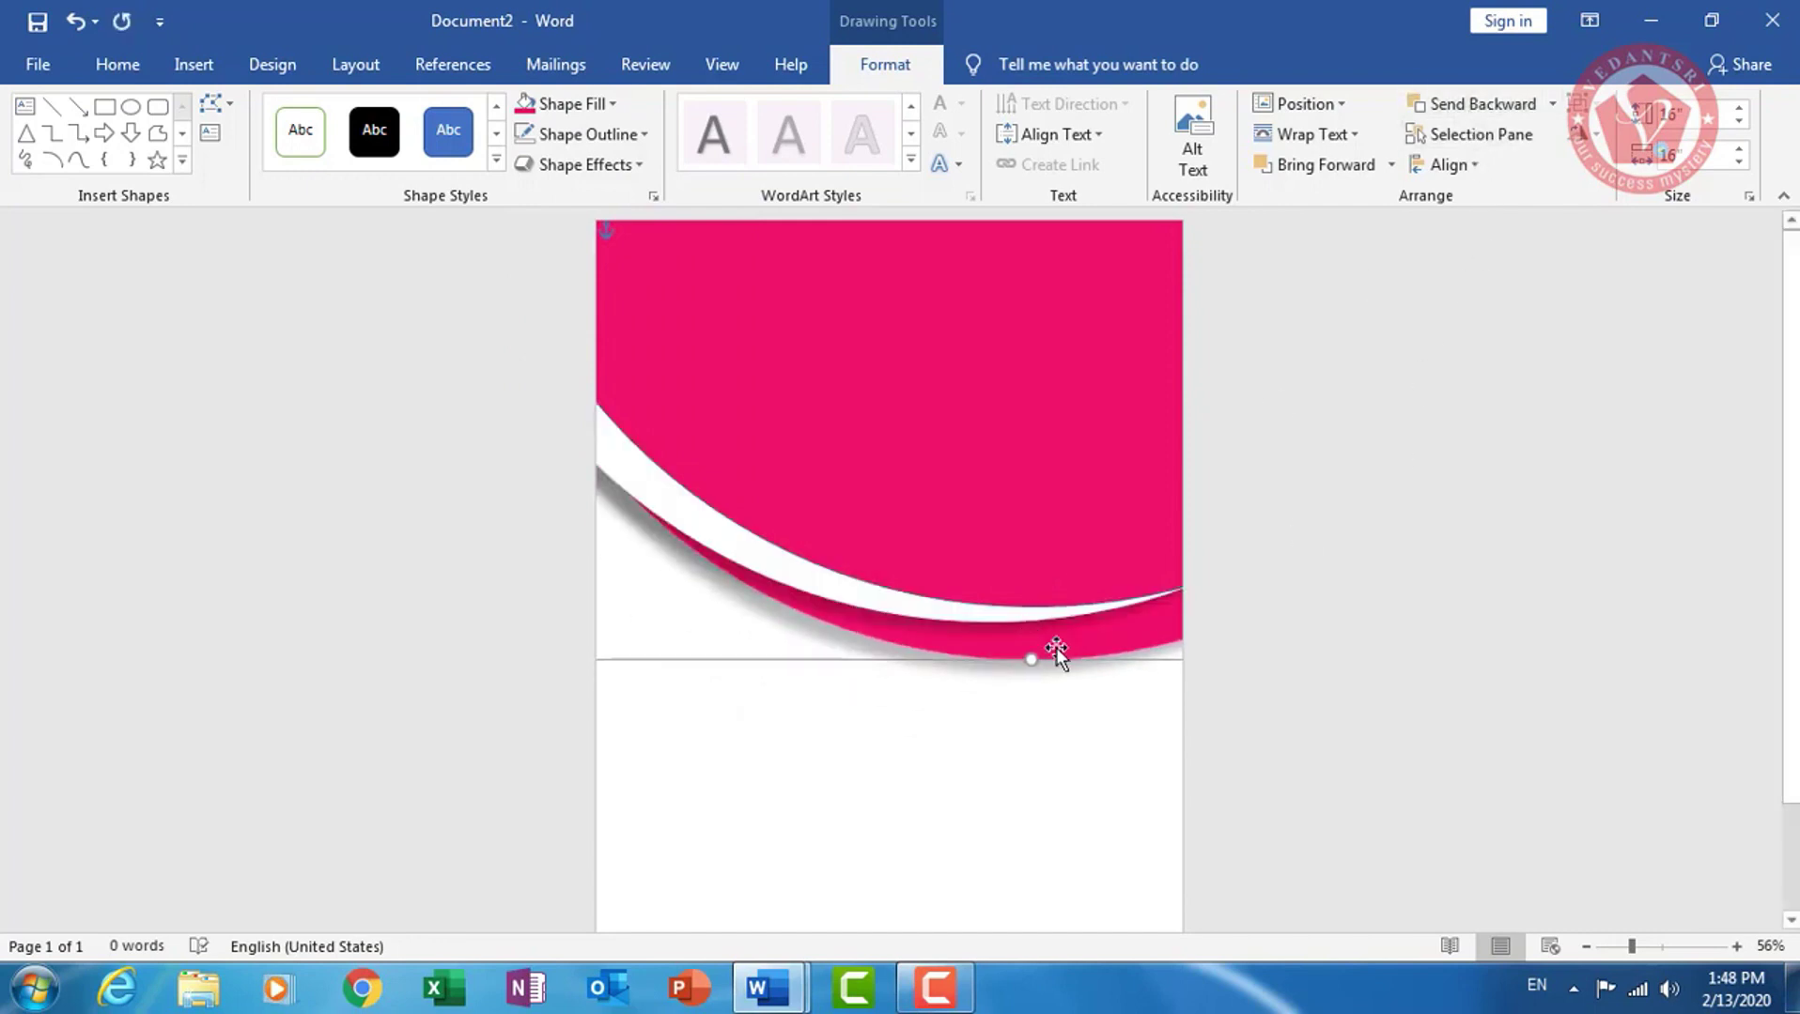
drag(1071, 631, 1007, 609)
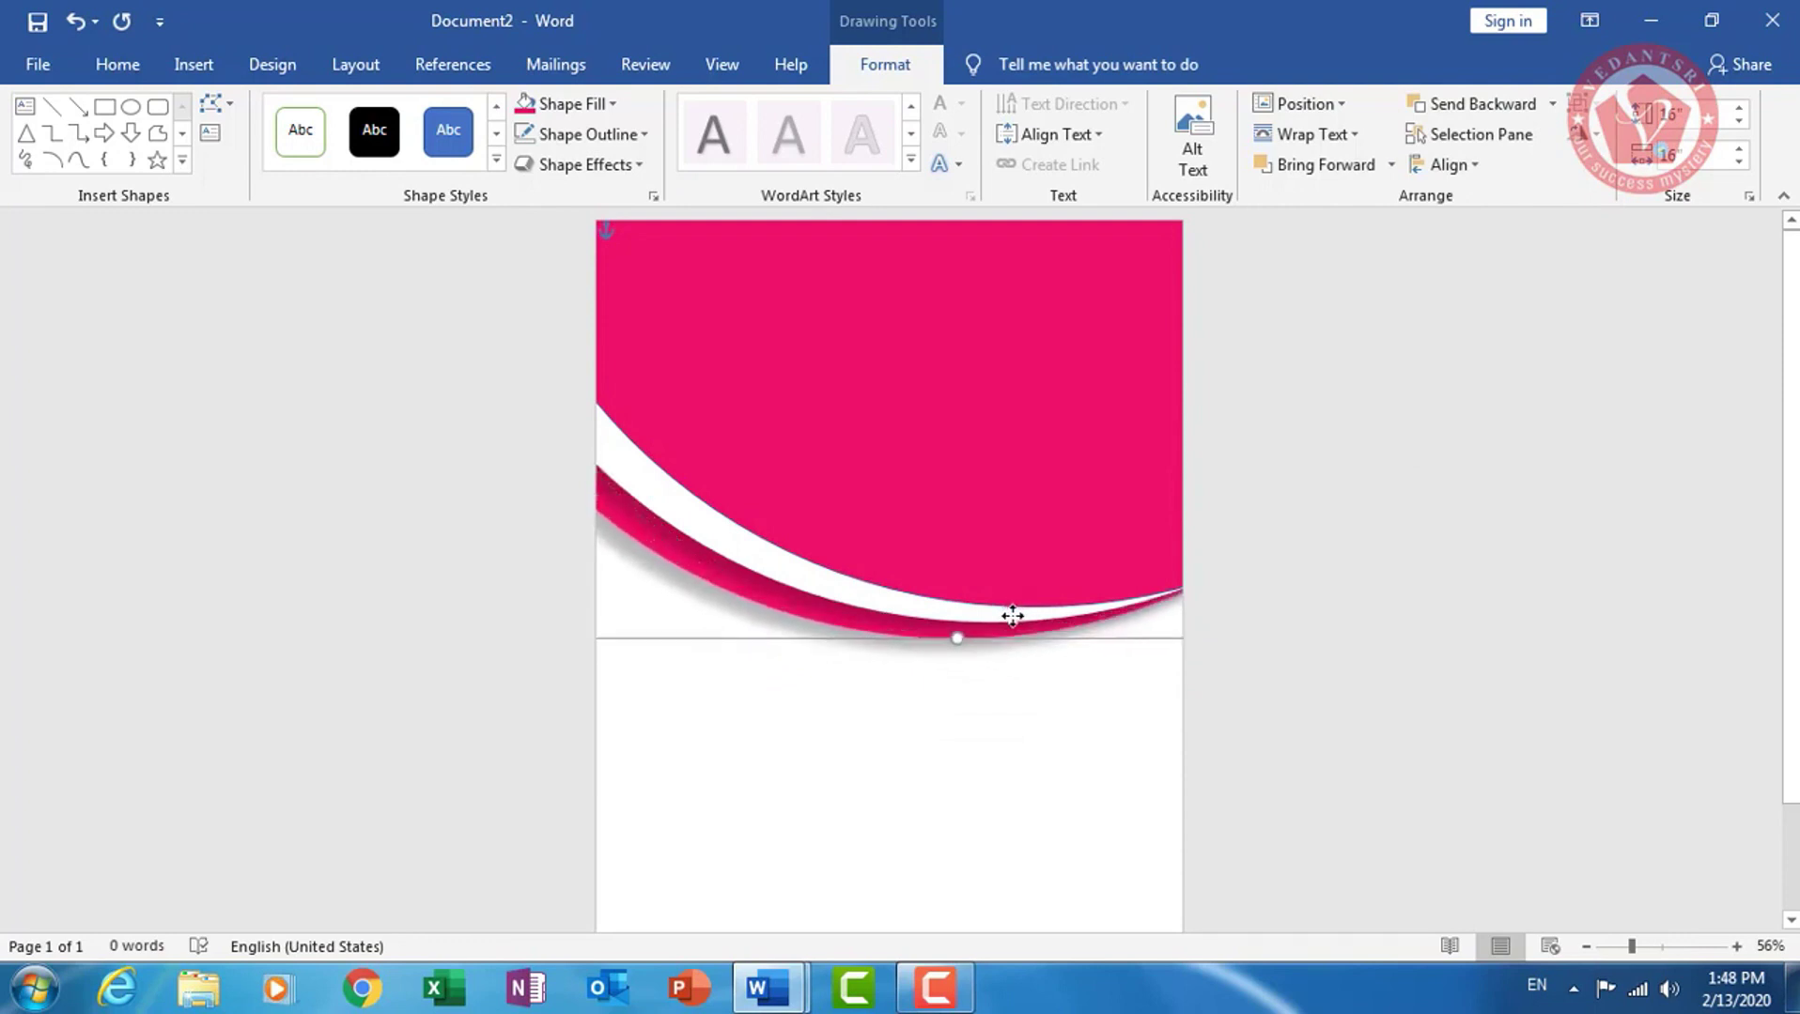
drag(1008, 608, 1005, 613)
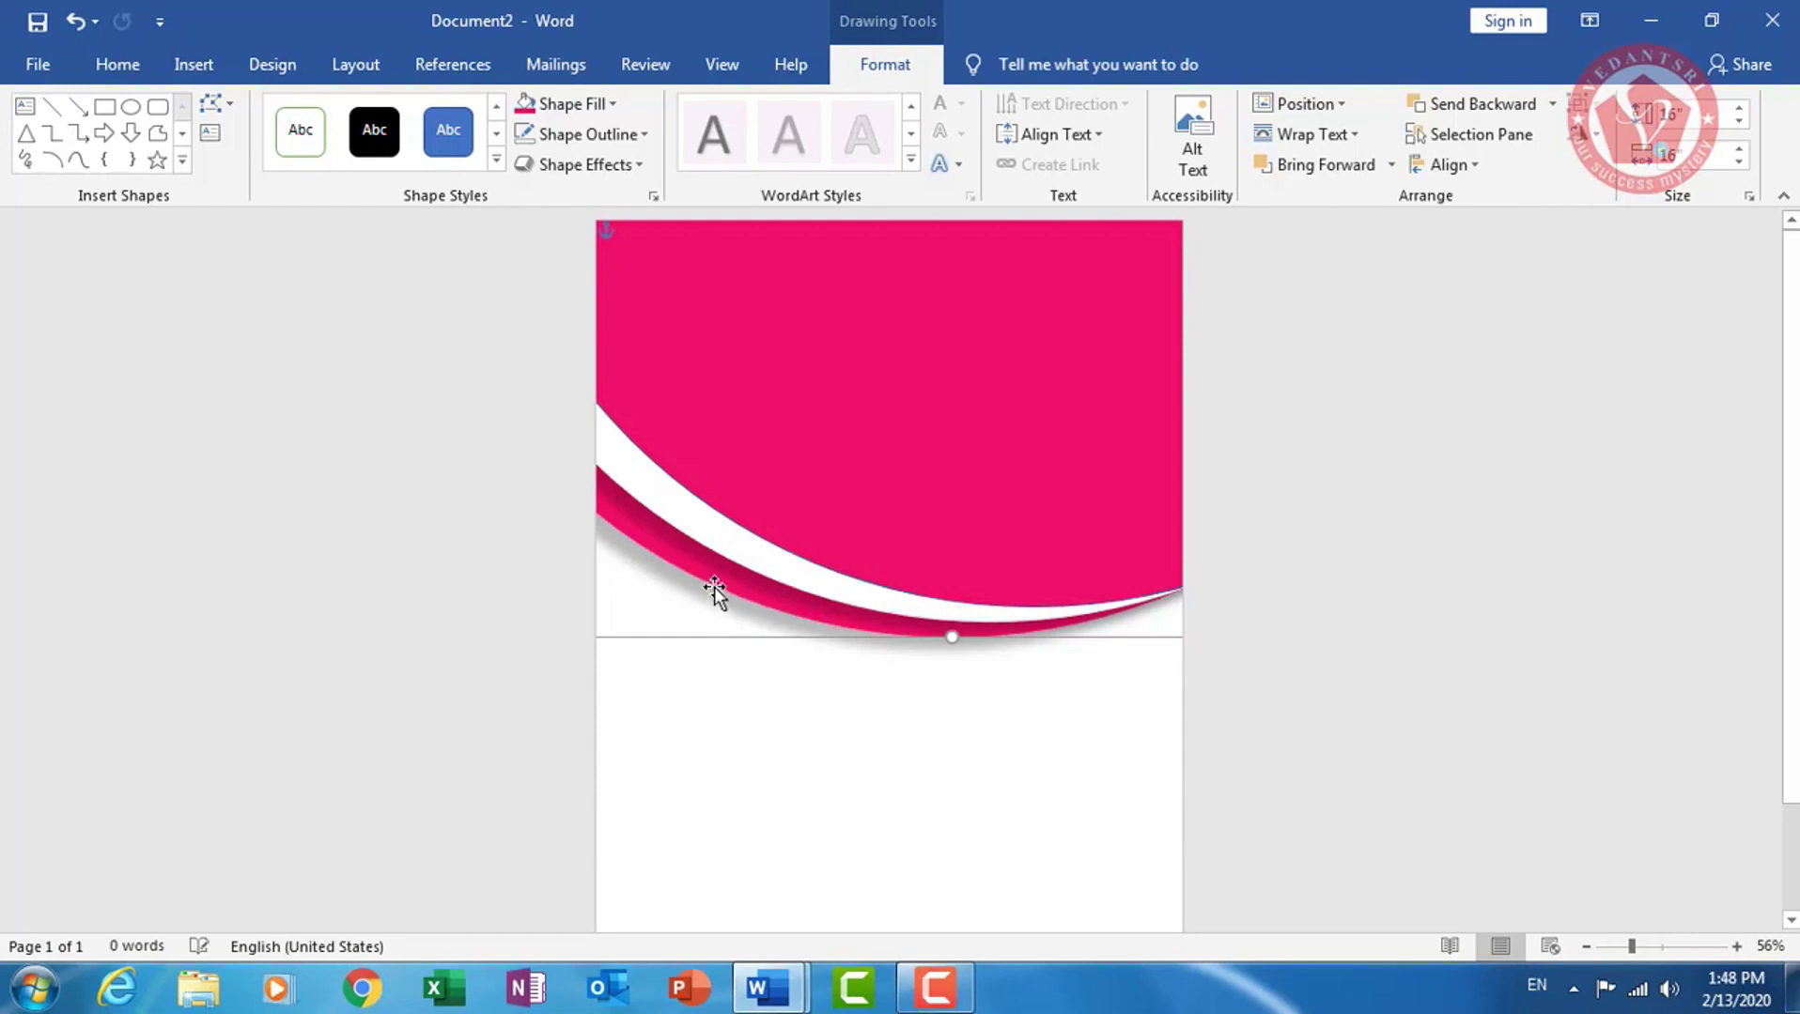
Give the back curved band a light pink gradient fill, then reselect the dark pink top shape
click(577, 100)
mouse_move(585, 487)
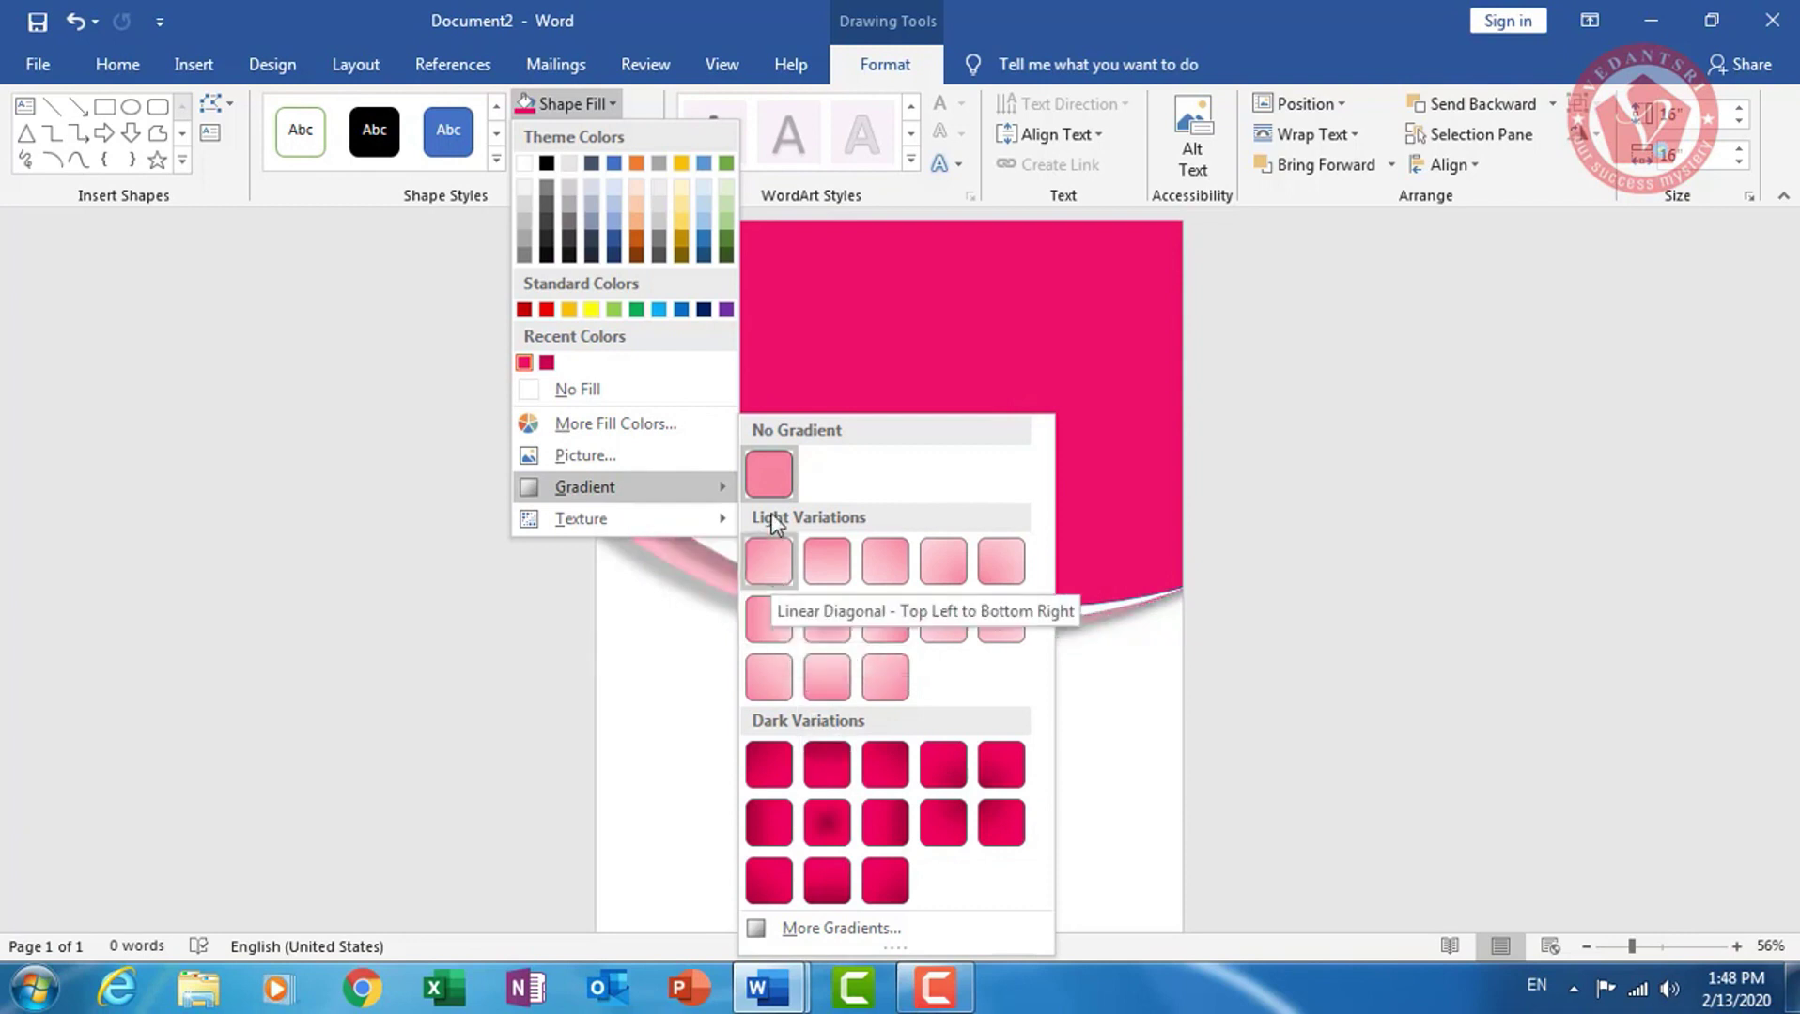
click(769, 622)
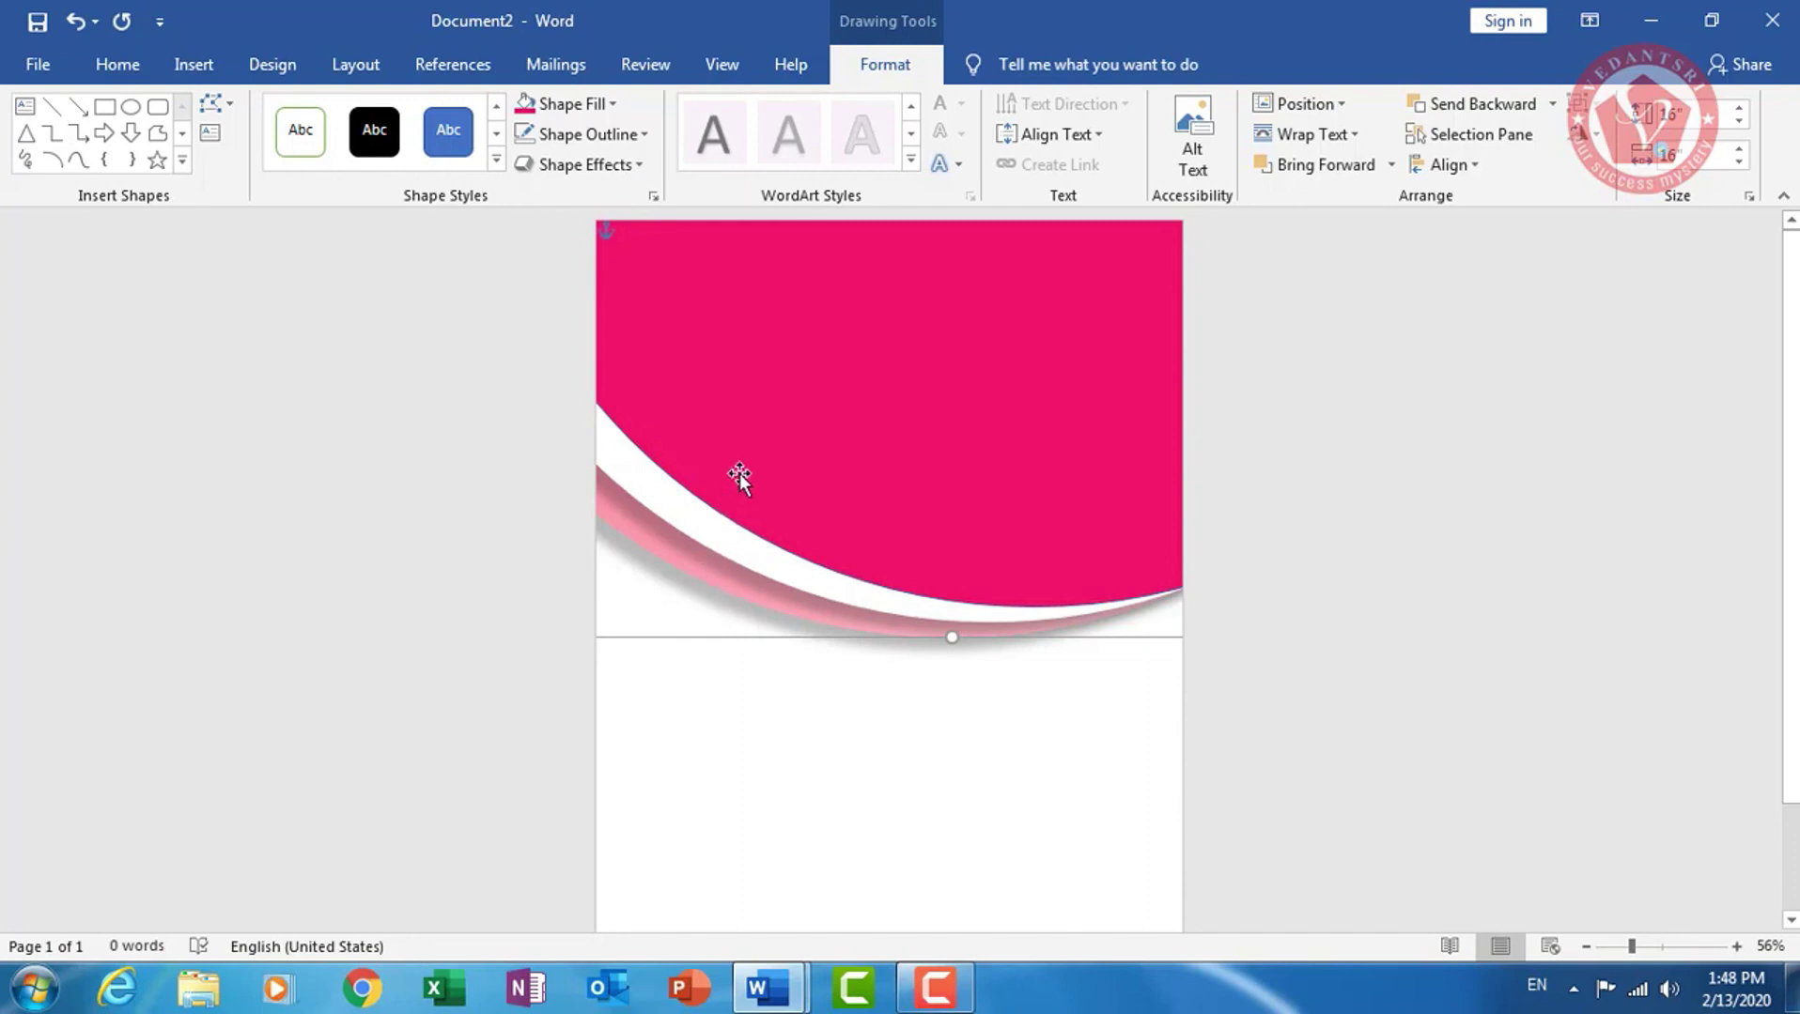
click(723, 457)
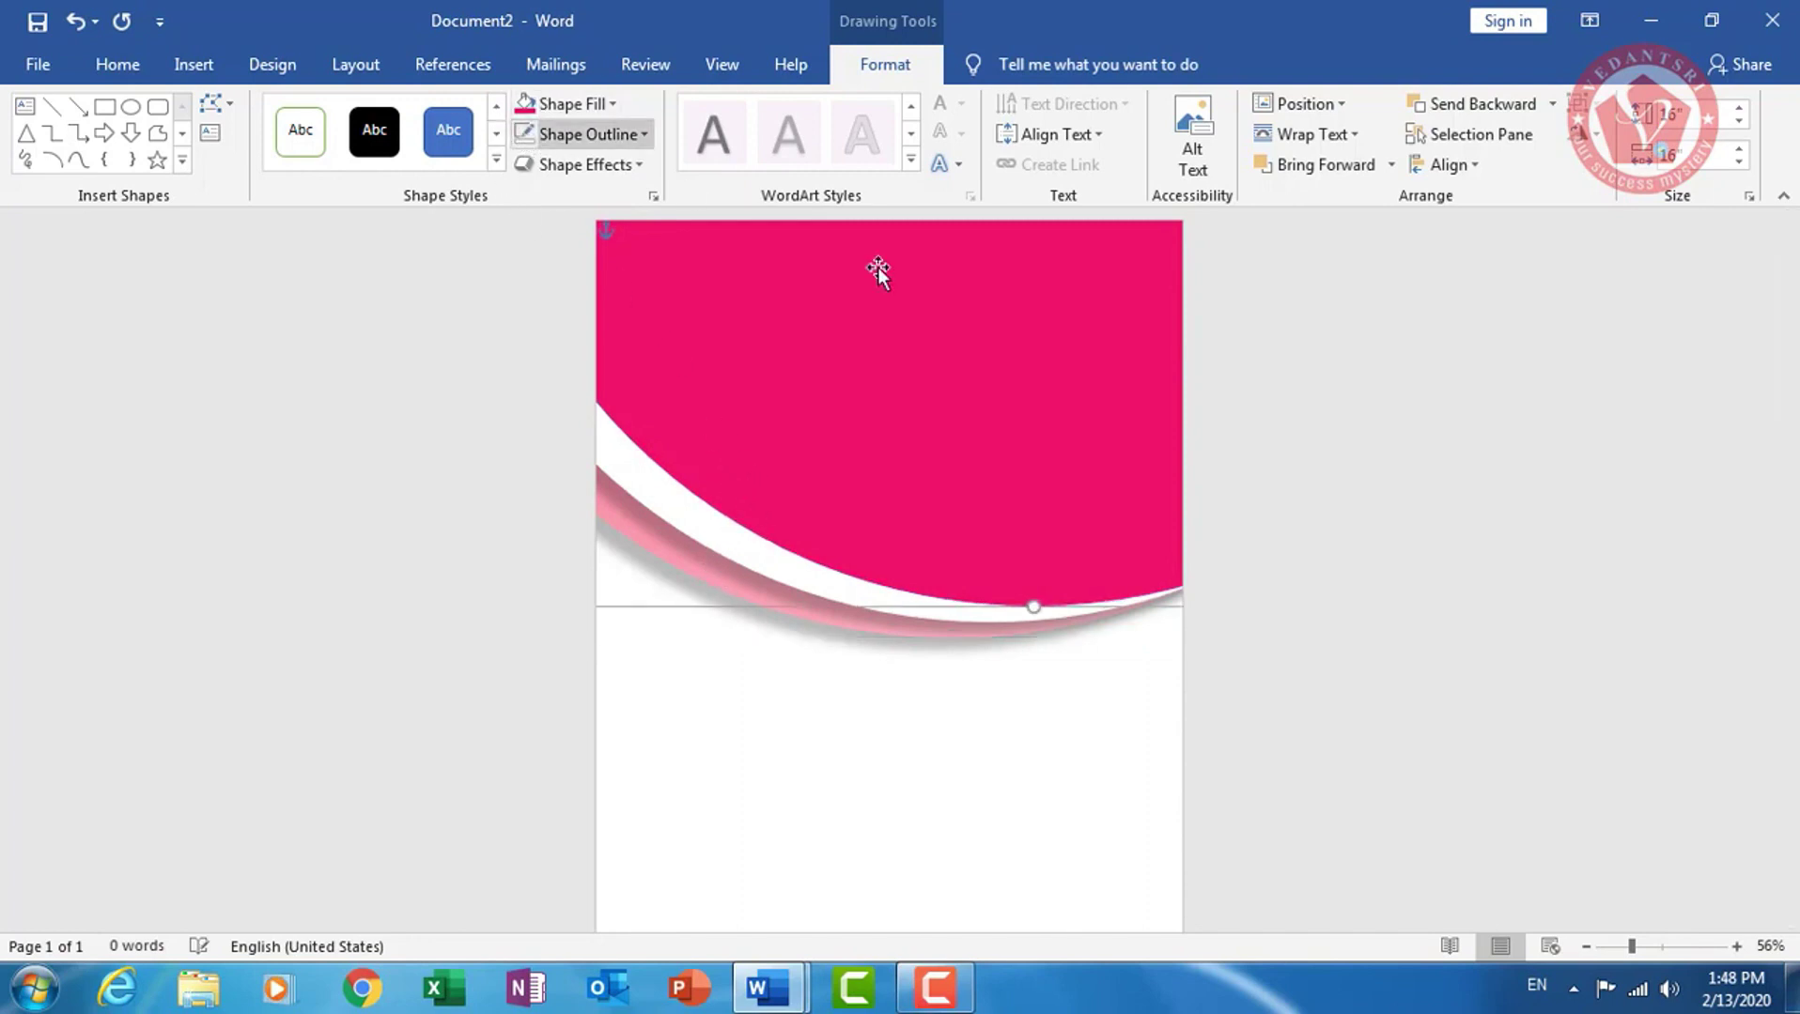
click(1378, 521)
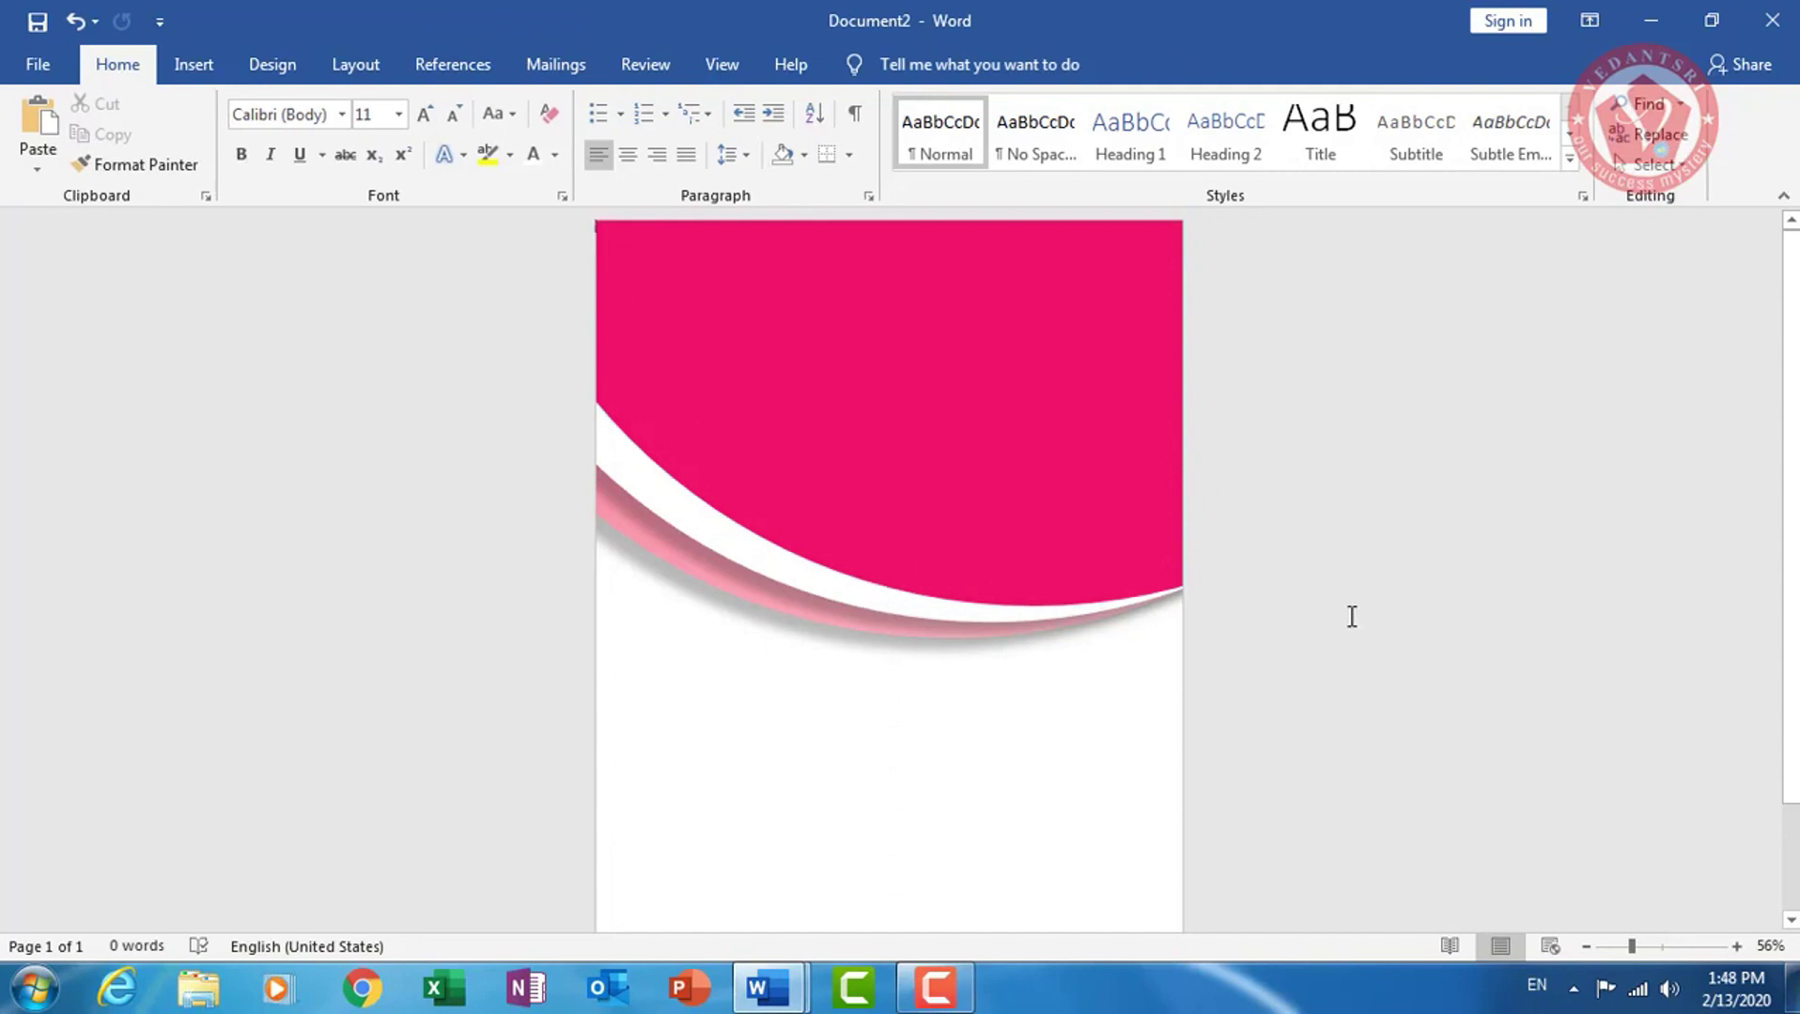
click(962, 555)
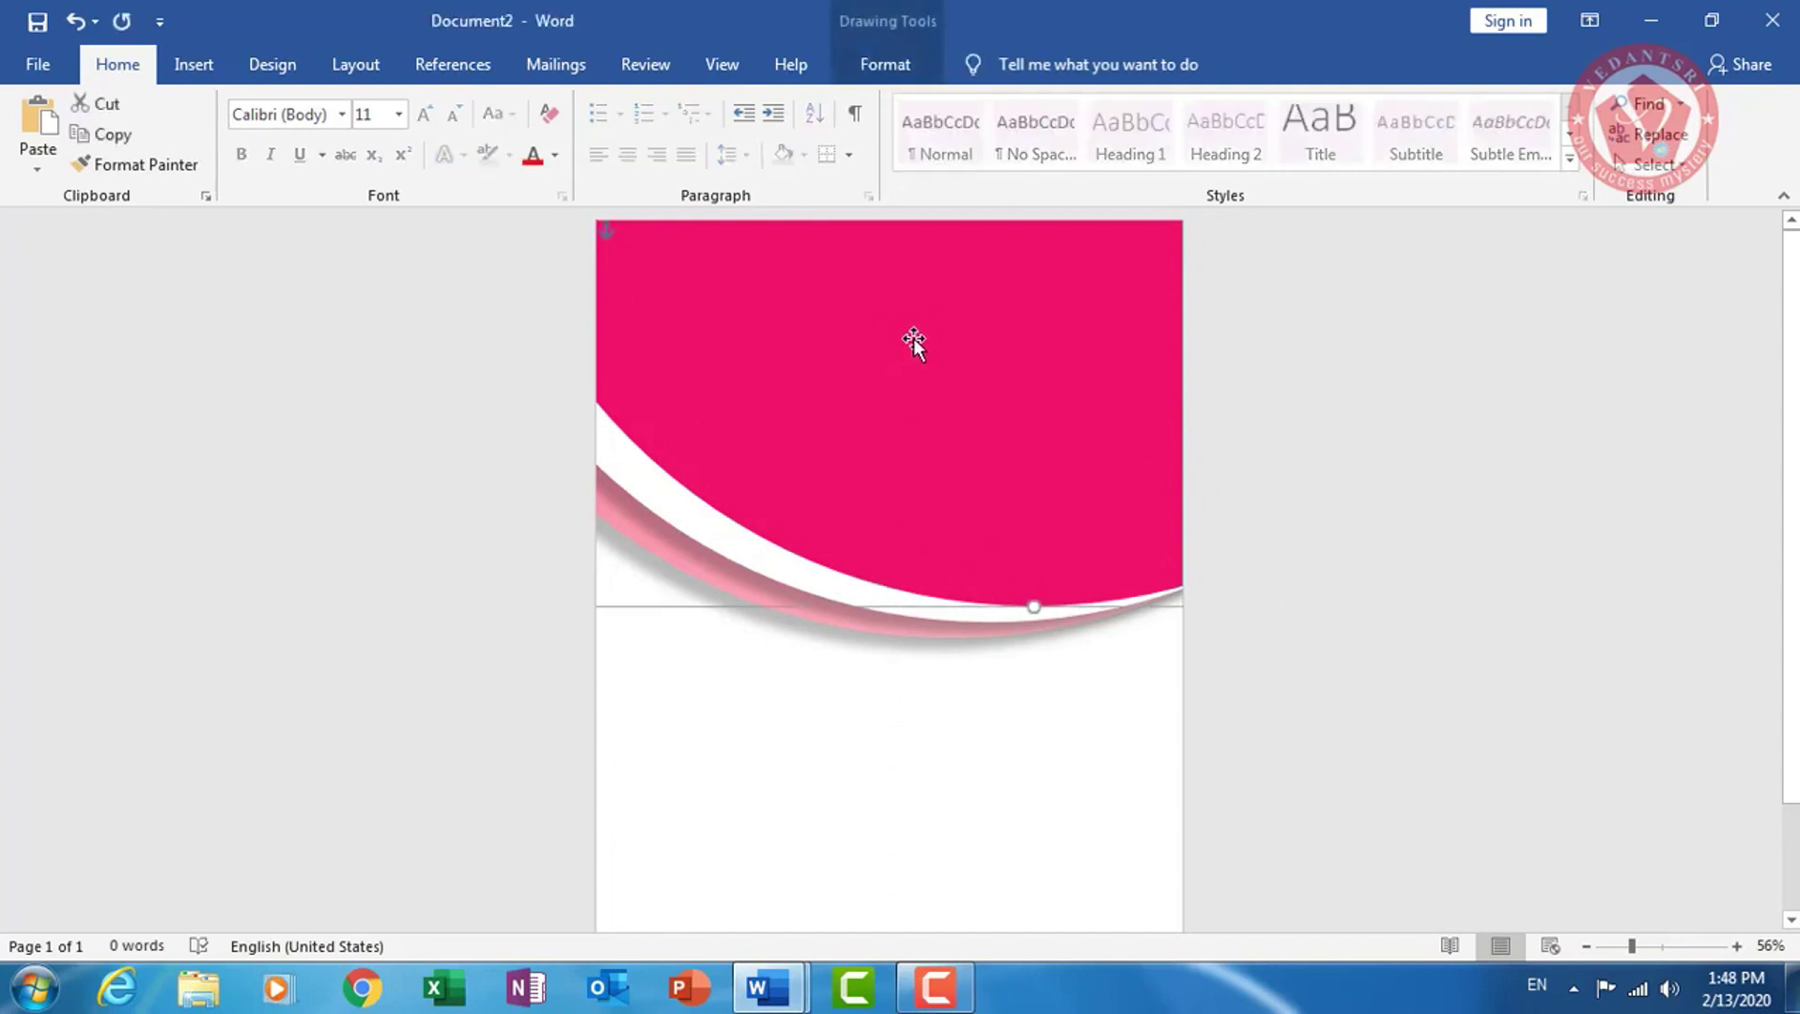
Drag a copy of the pink circle down so its arc rises from the lower left
drag(912, 340, 944, 833)
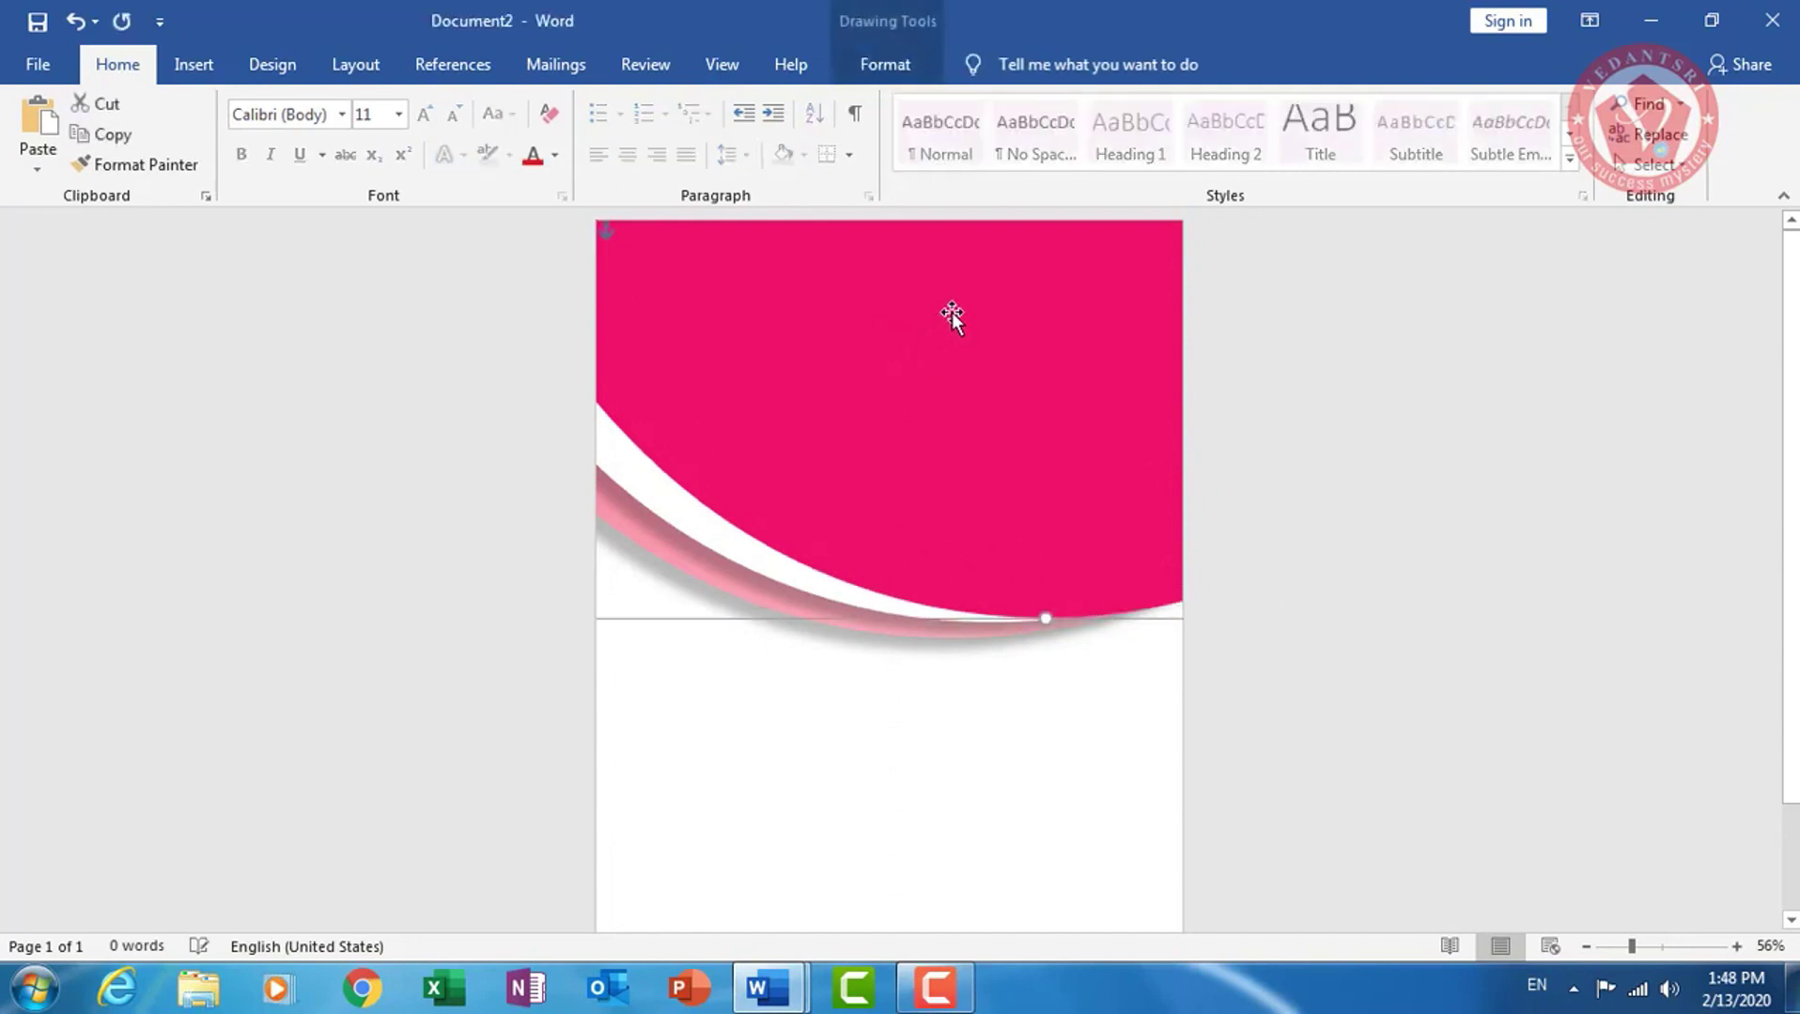
drag(969, 705, 960, 694)
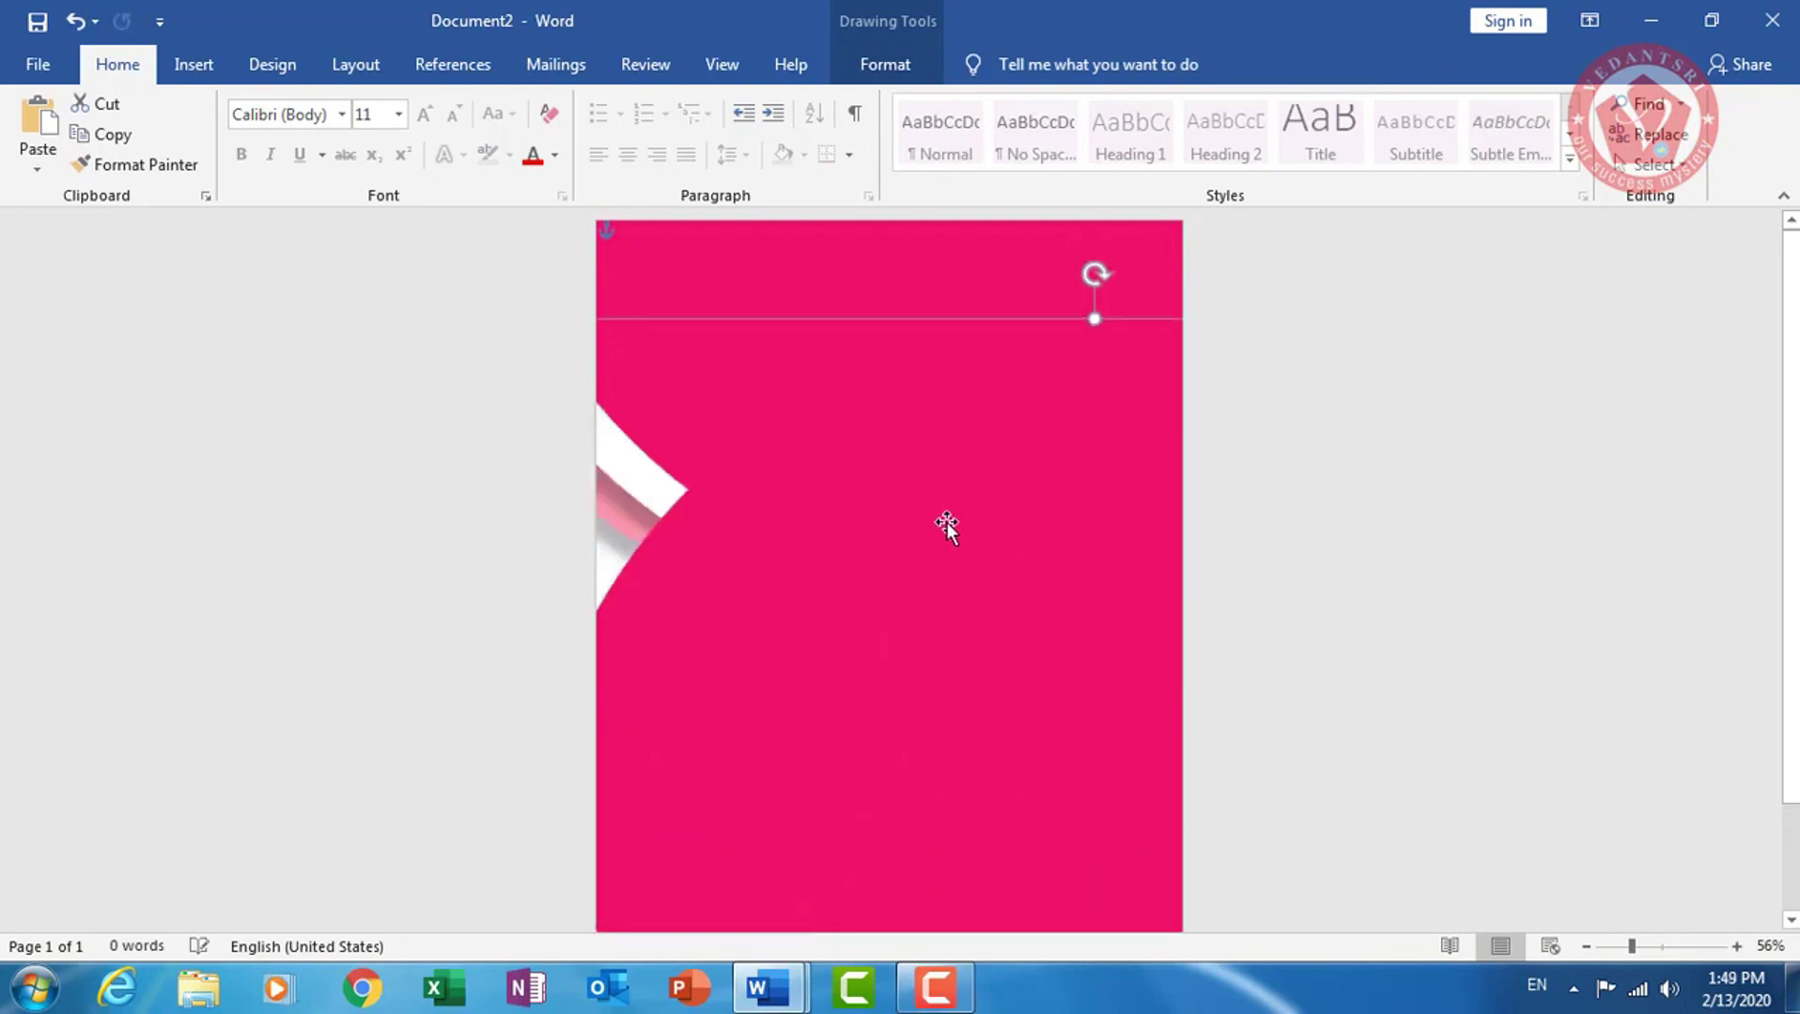
mouse_move(952, 601)
mouse_down()
mouse_move(978, 662)
mouse_move(952, 633)
mouse_up()
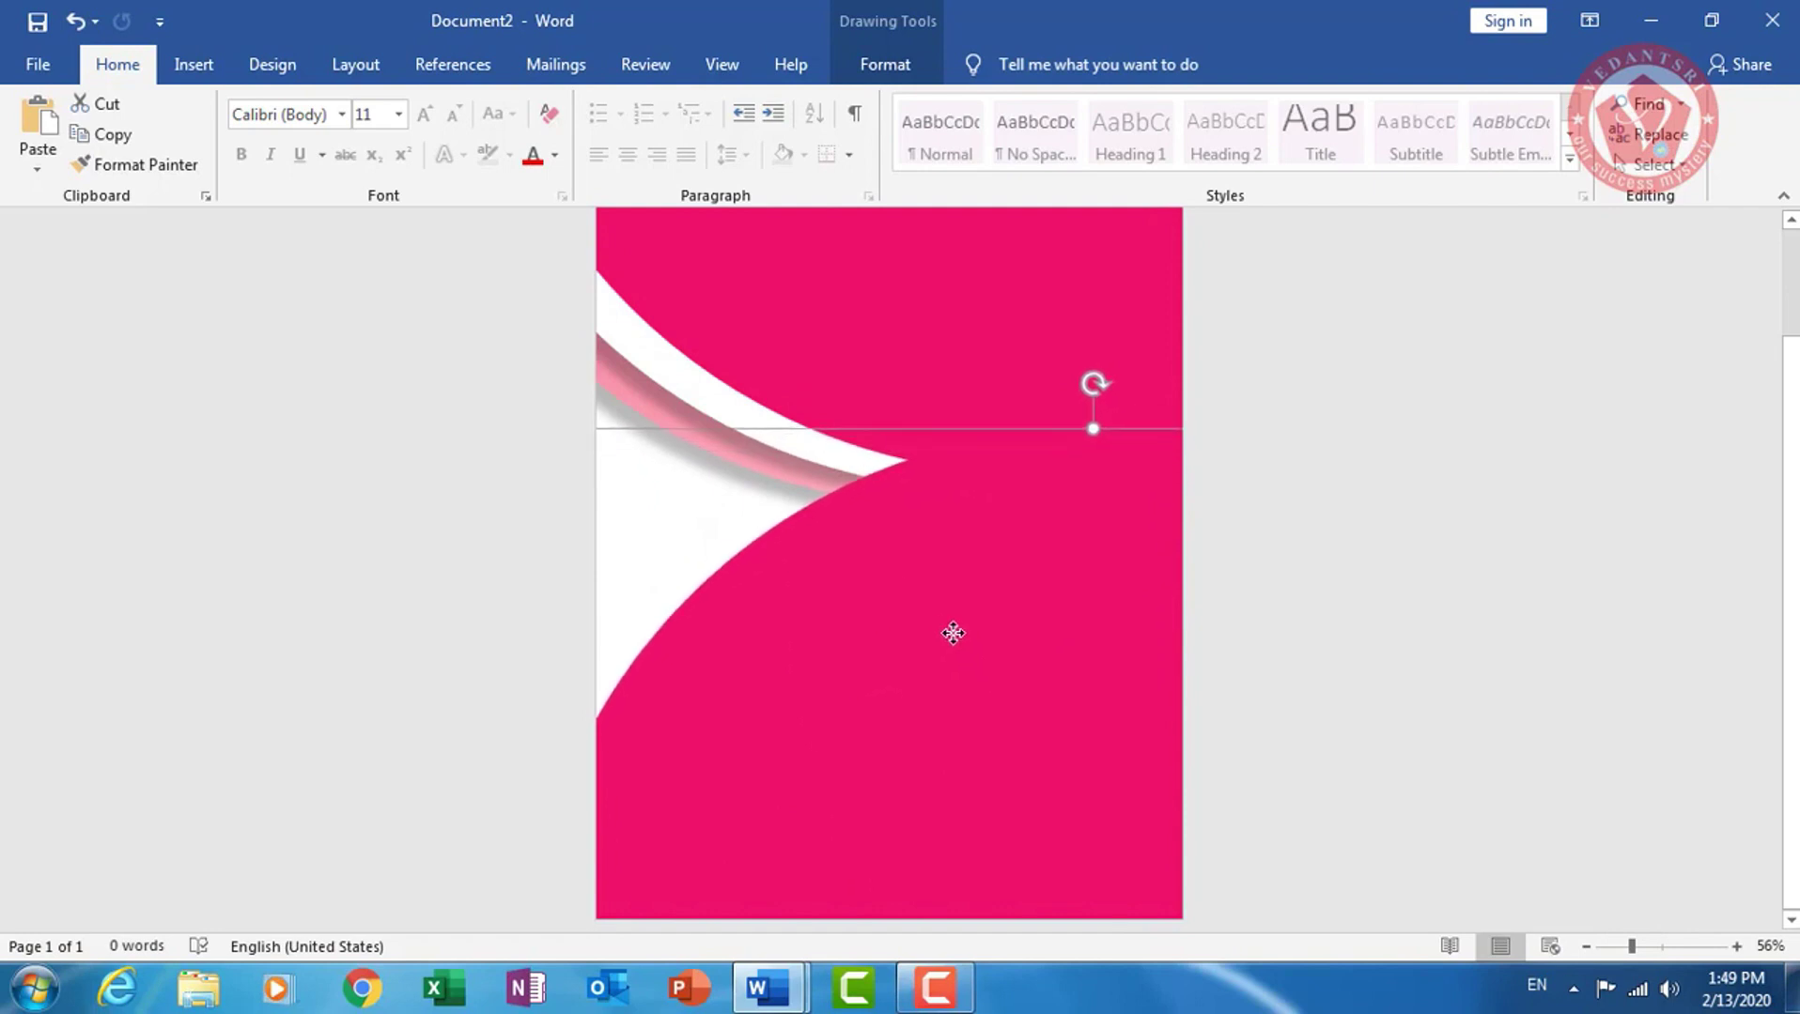
drag(953, 633, 978, 631)
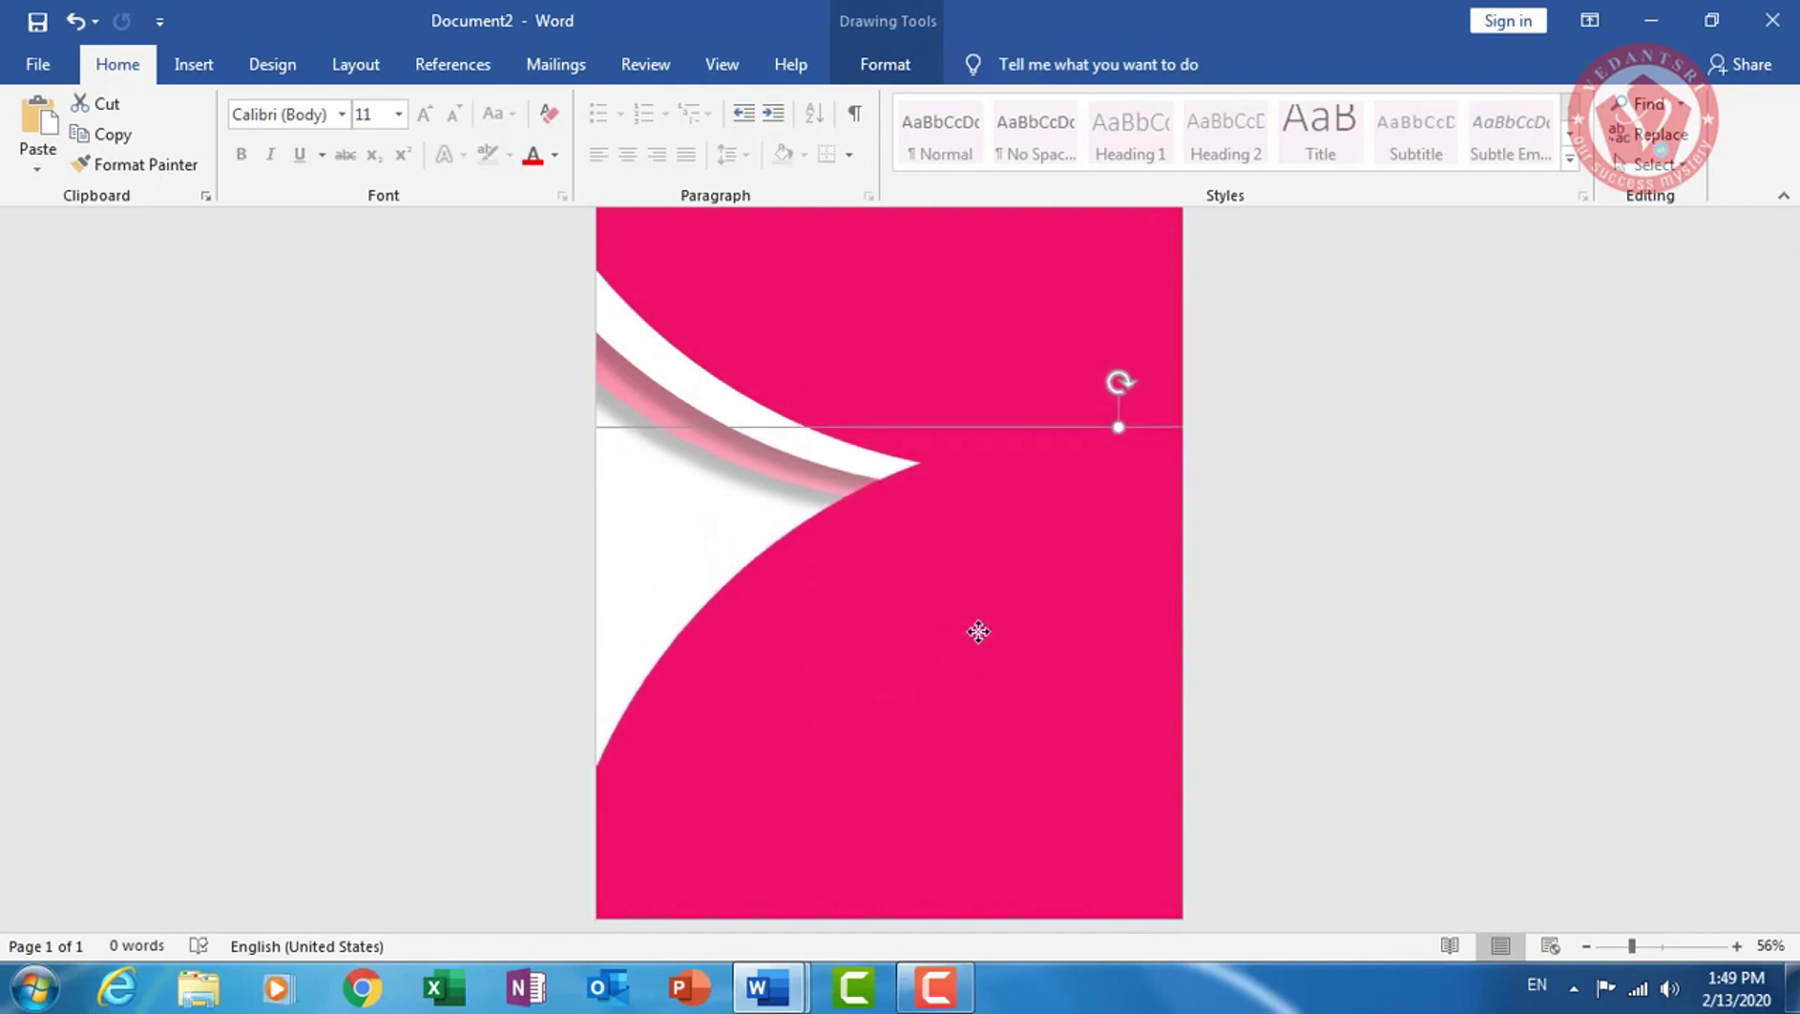
drag(978, 631, 978, 631)
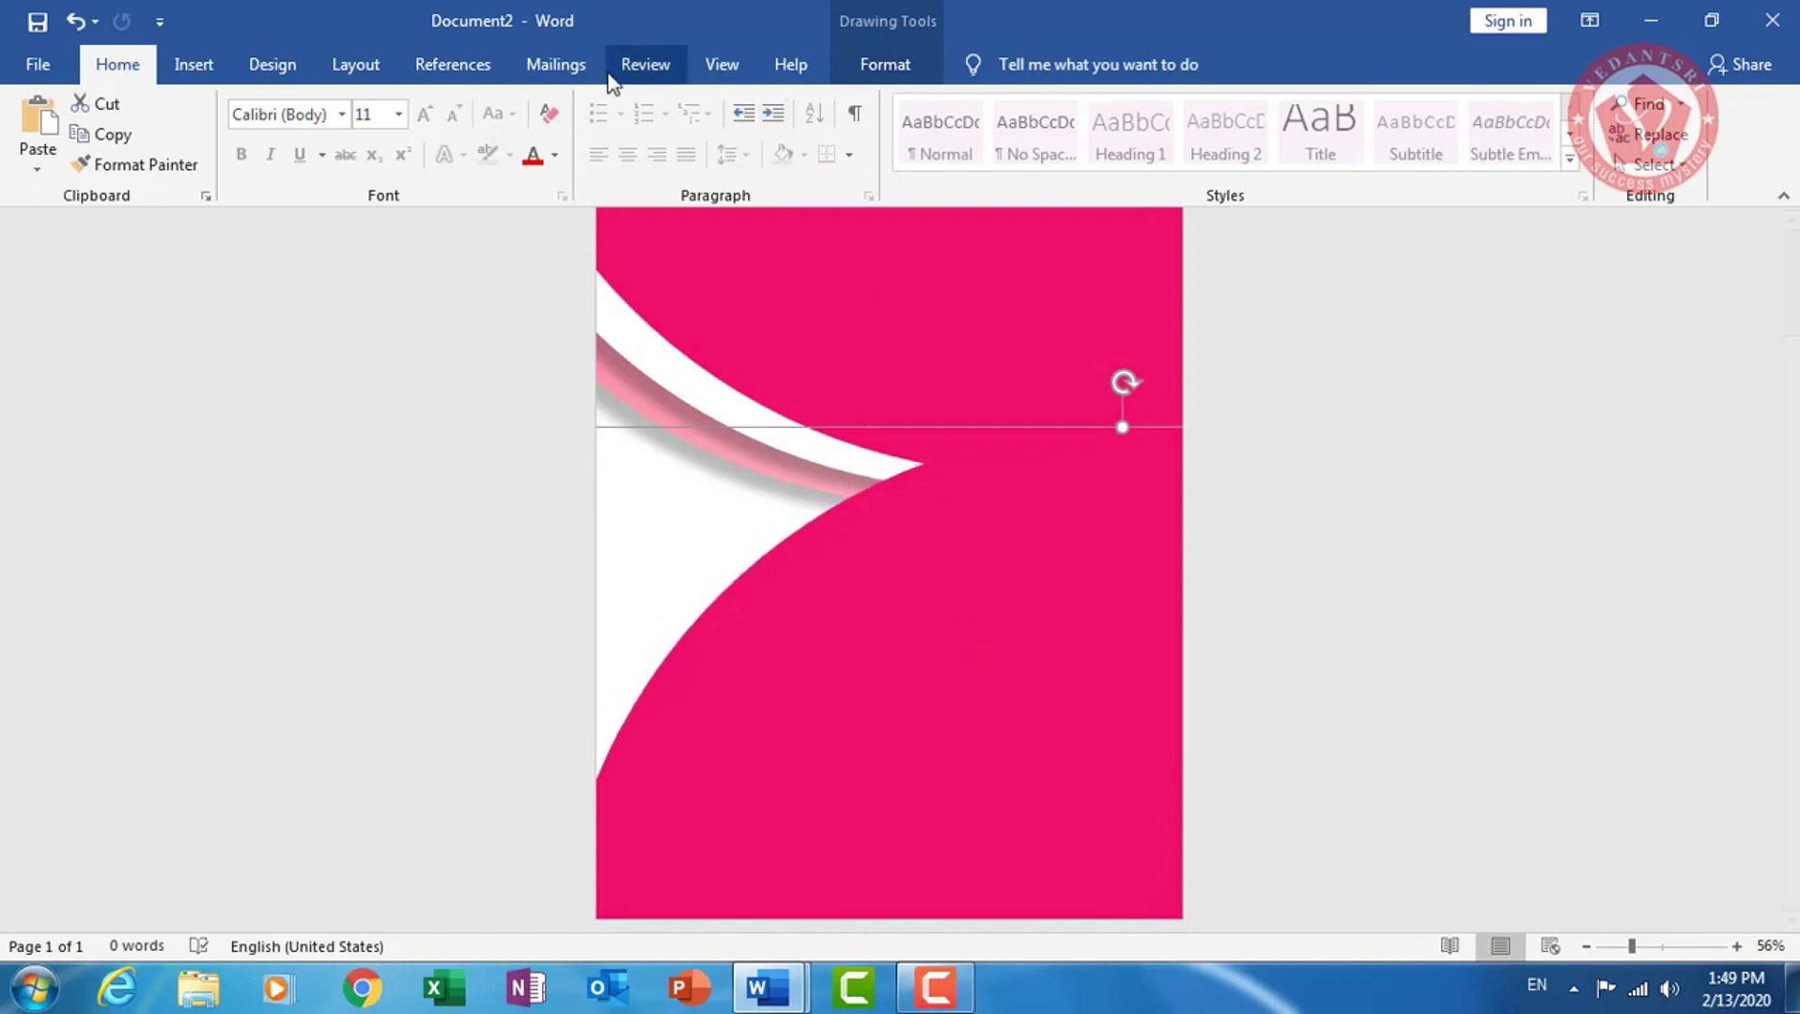
Fill the lower circle purple and shift it slightly left and up
click(878, 66)
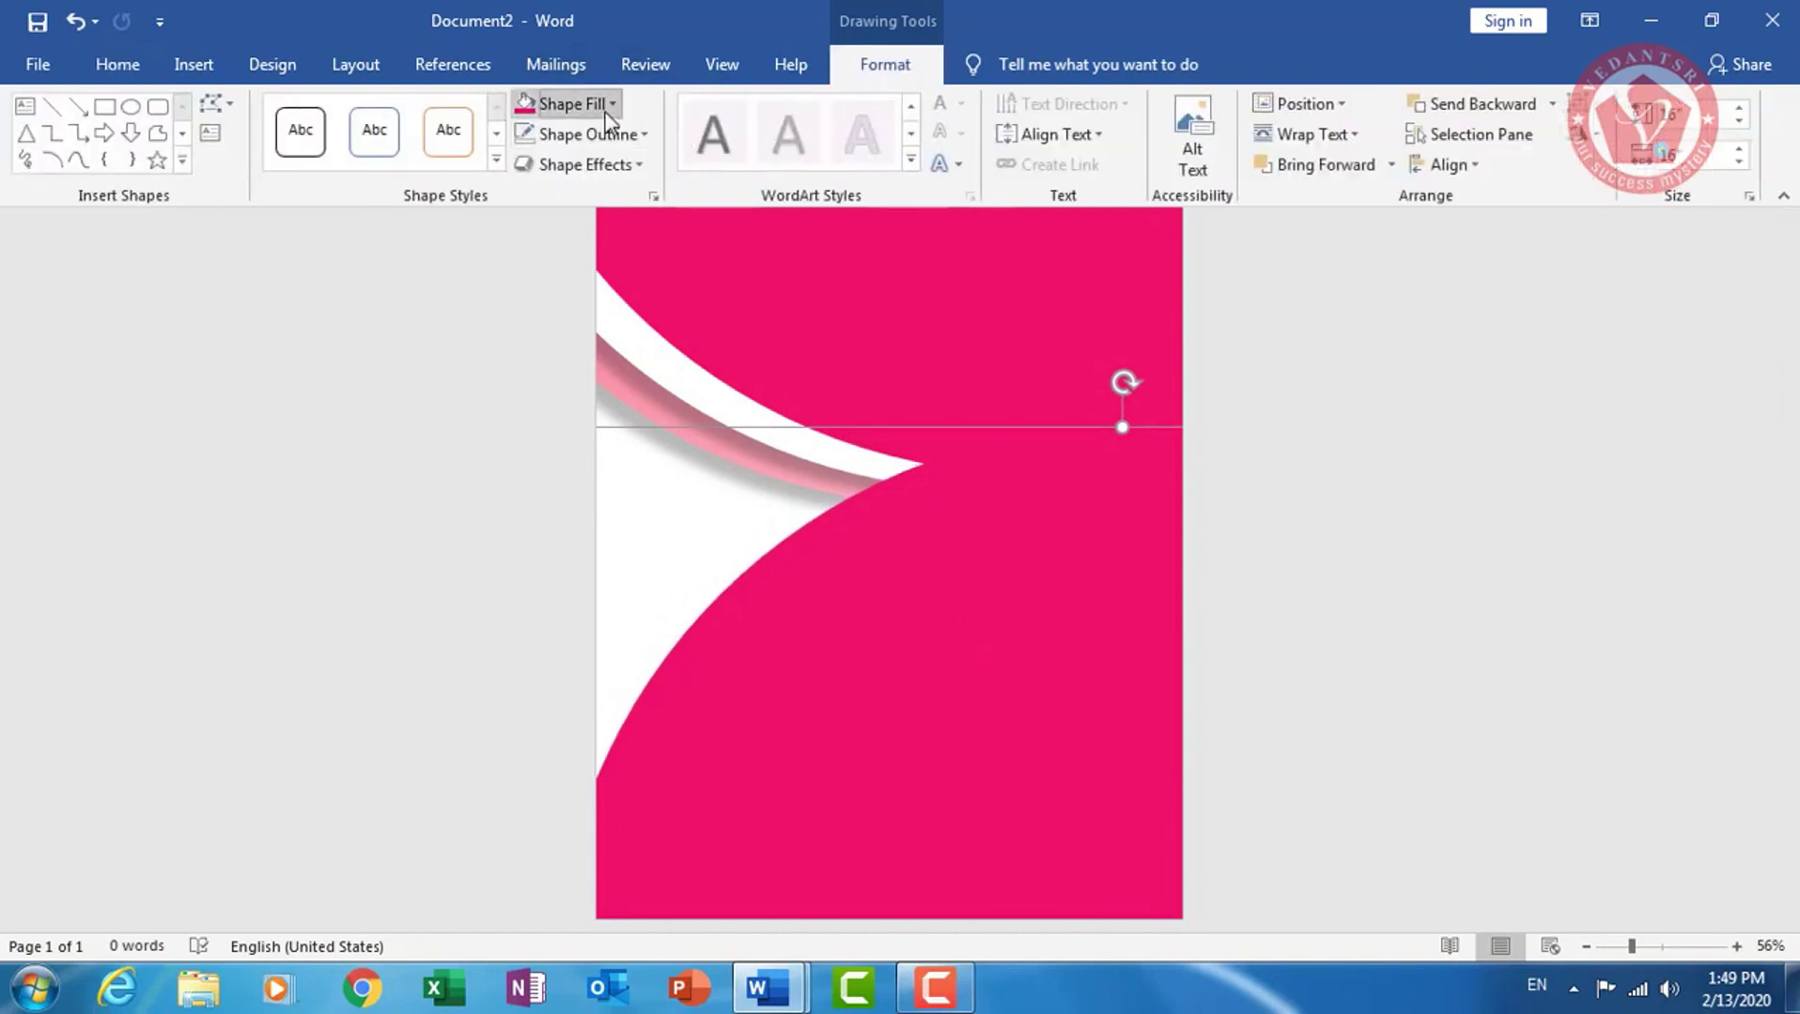
click(573, 103)
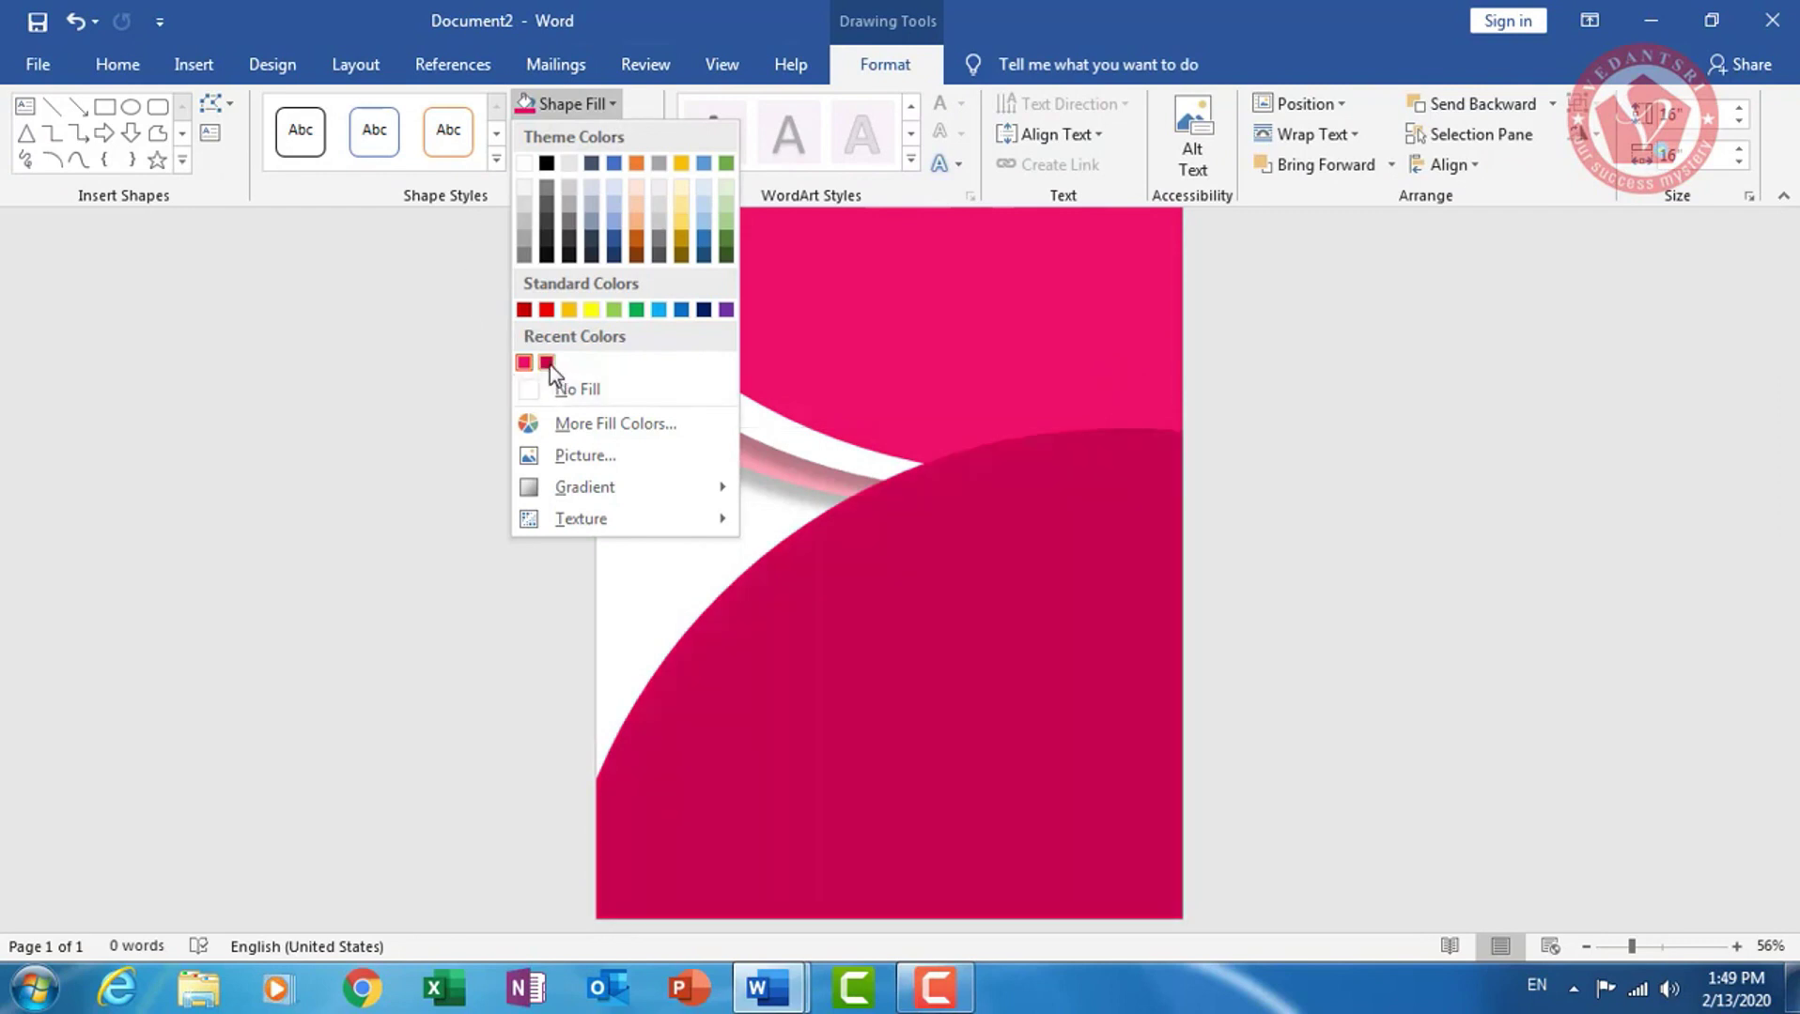
click(726, 309)
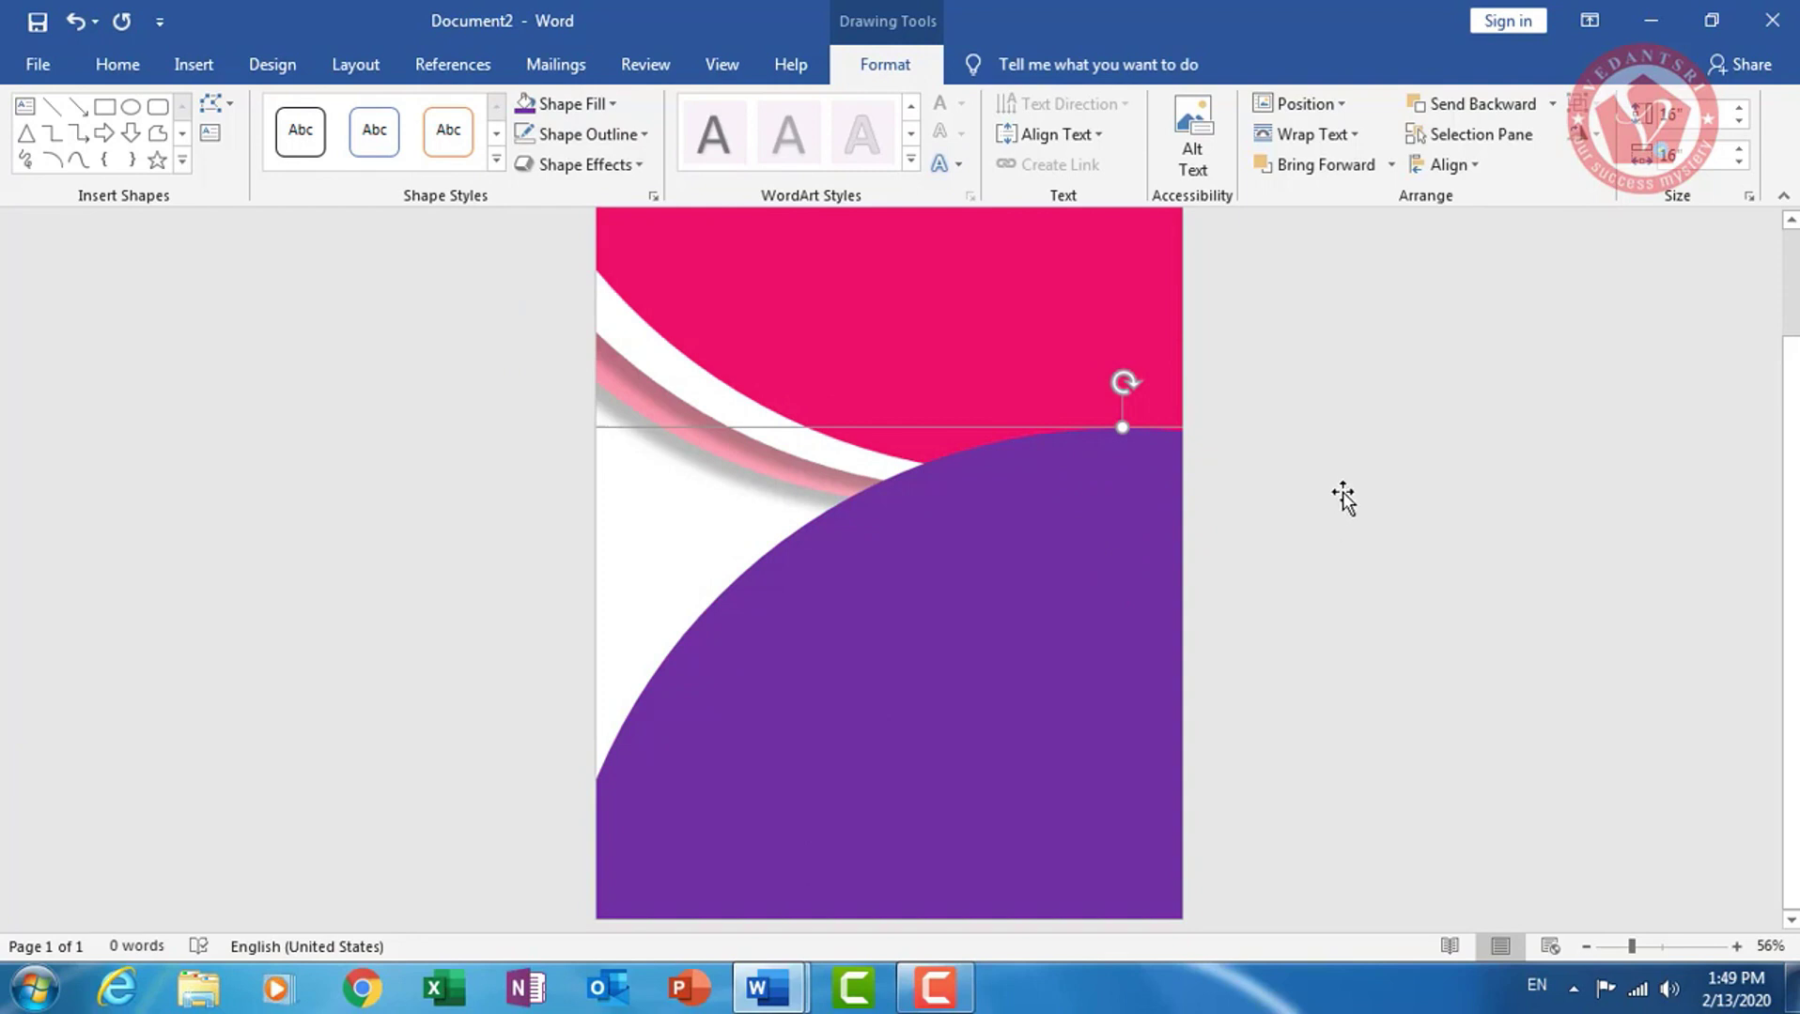
mouse_move(1062, 706)
mouse_down()
mouse_move(961, 717)
mouse_move(982, 695)
mouse_up()
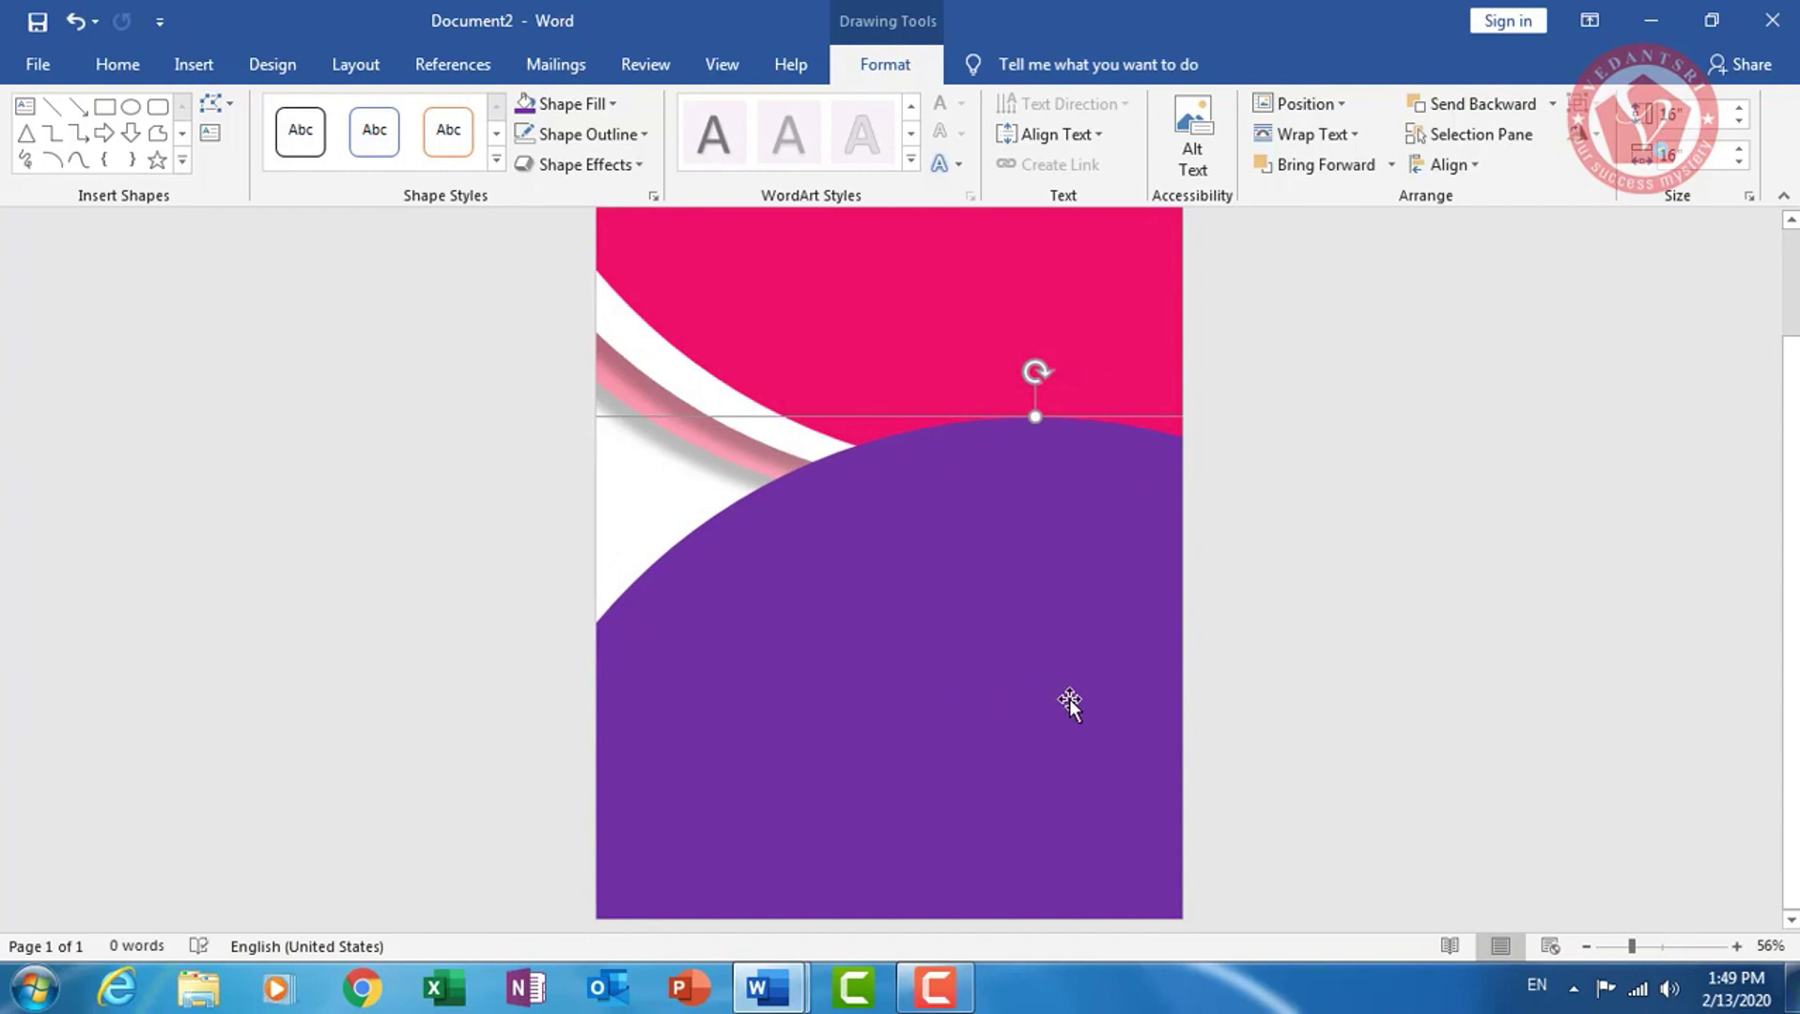
mouse_move(1046, 697)
mouse_down()
mouse_move(997, 680)
mouse_move(1014, 674)
mouse_up()
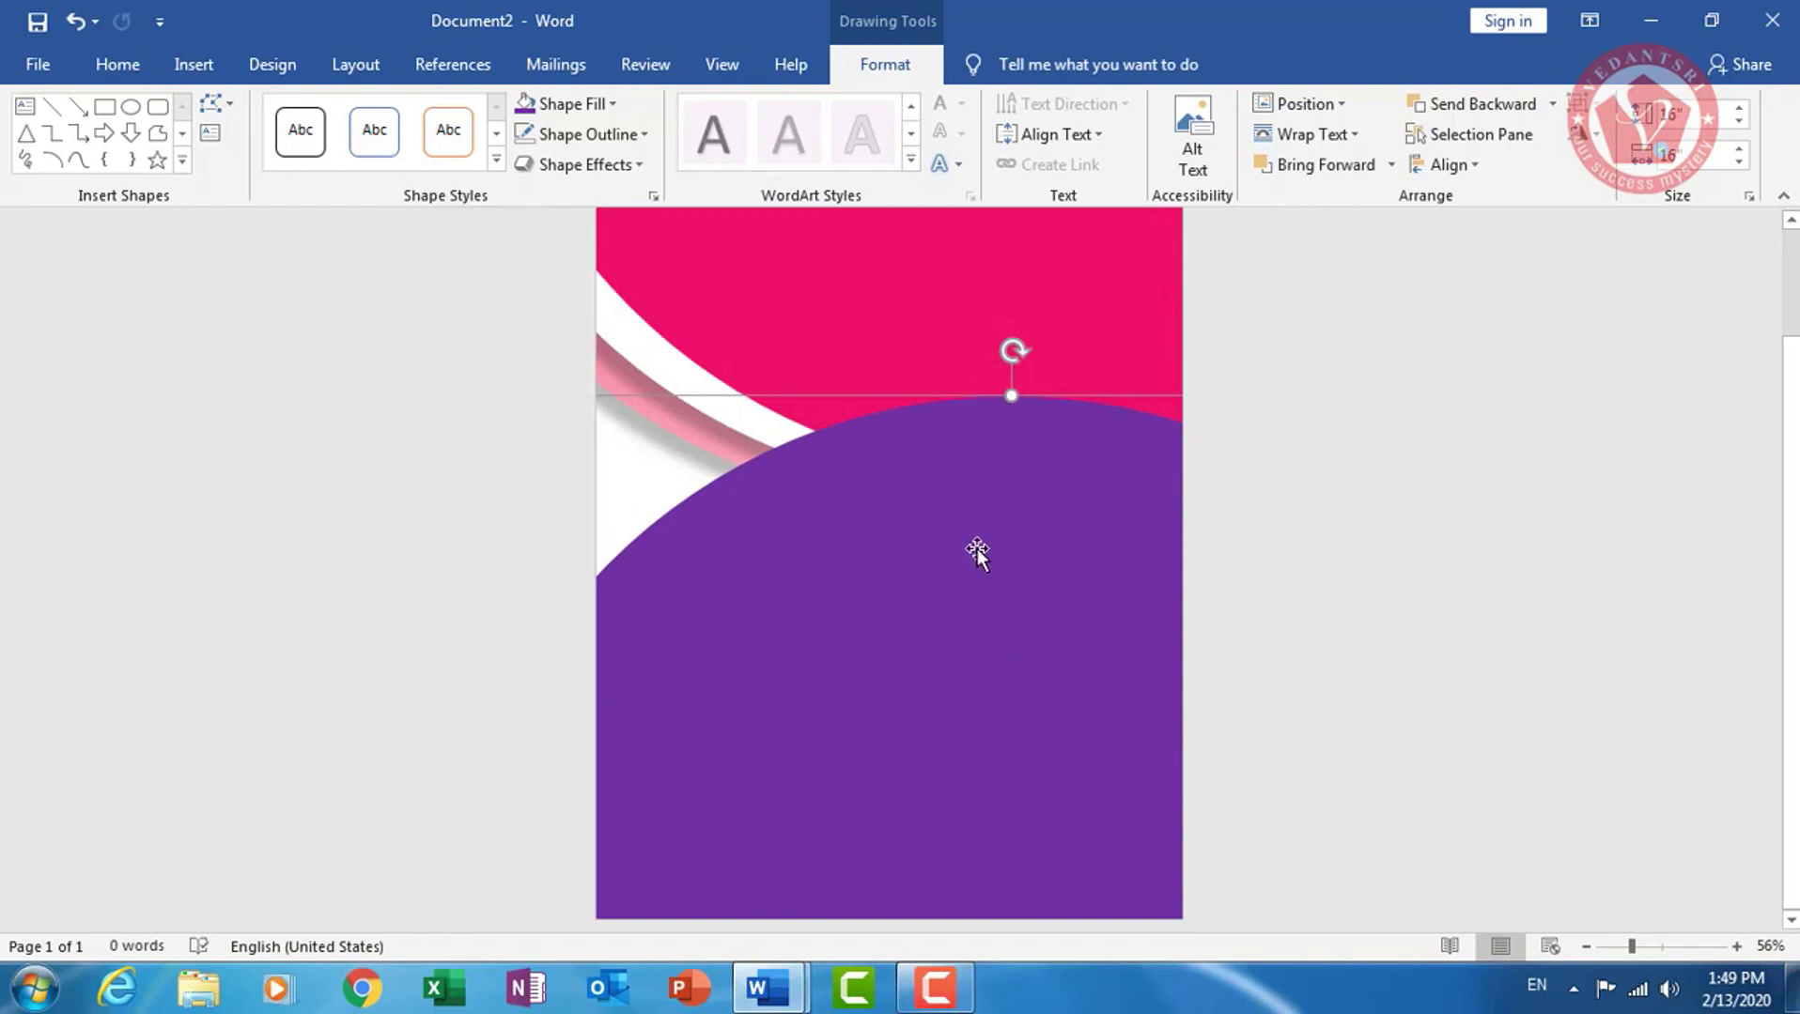
key(ctrl+z)
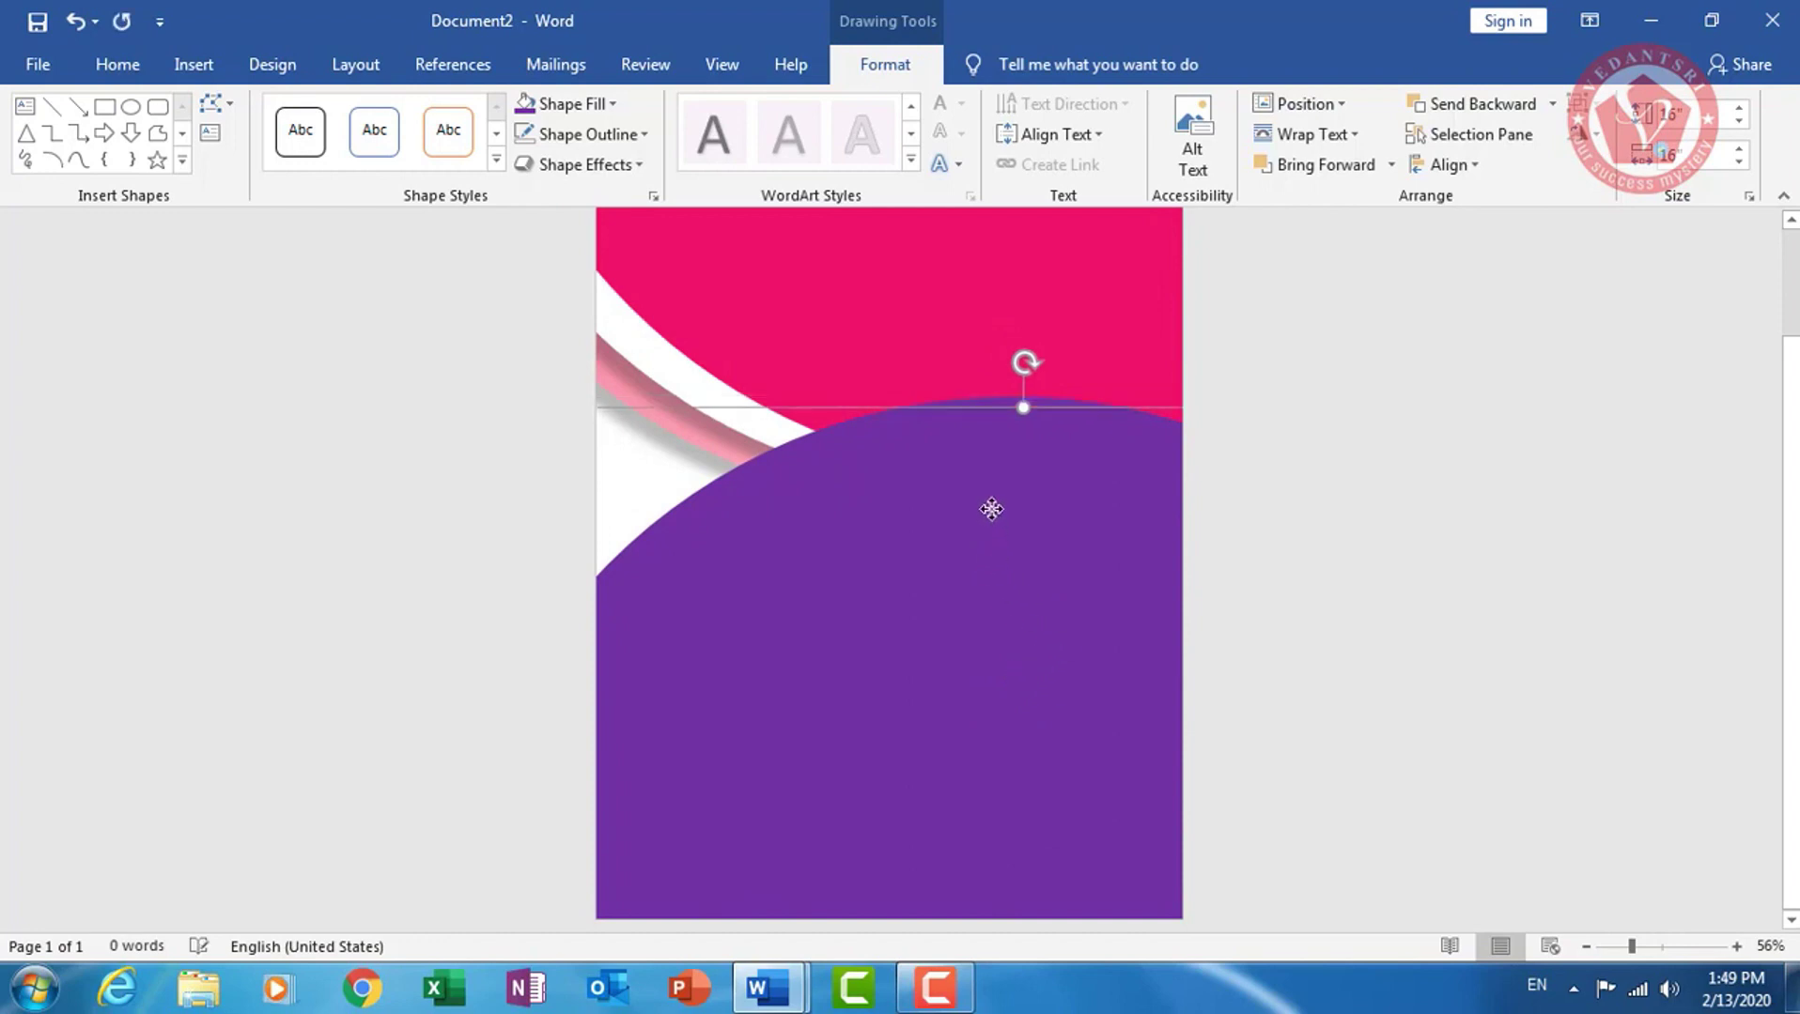
Drag a copy of the purple curve lower, fill it crimson, and position it over the lower page
drag(991, 508, 987, 552)
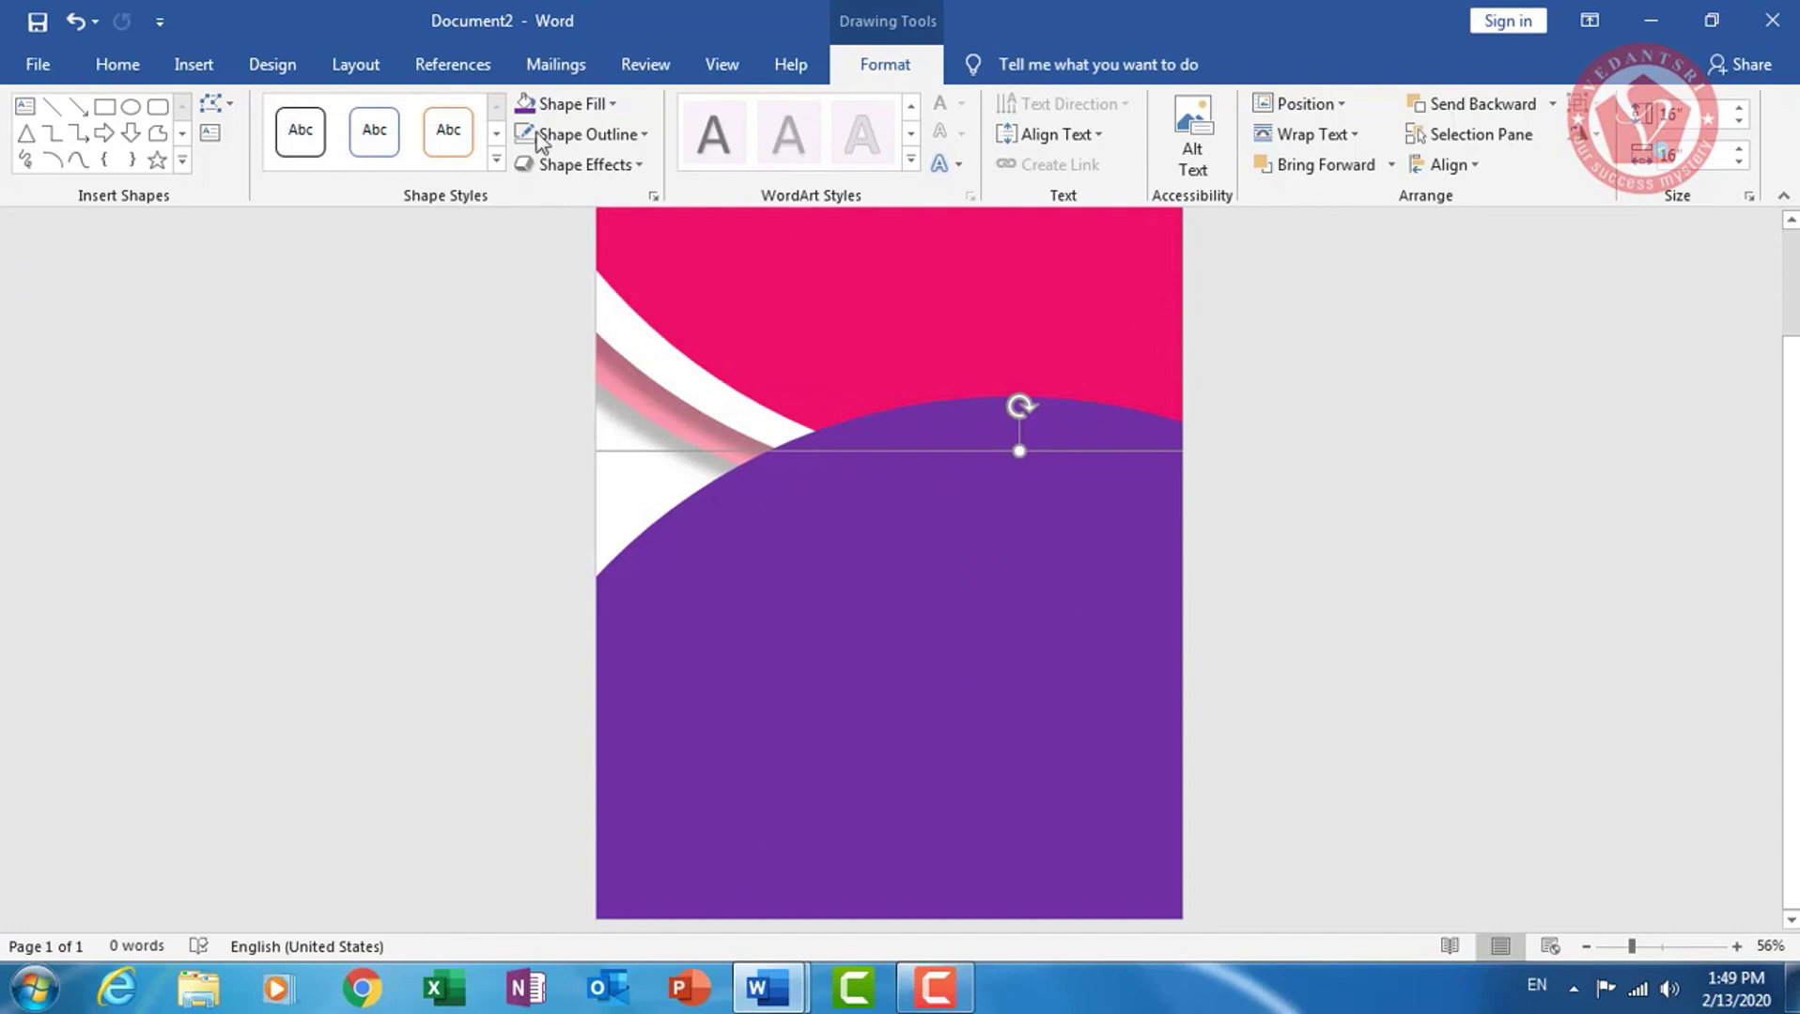
click(597, 102)
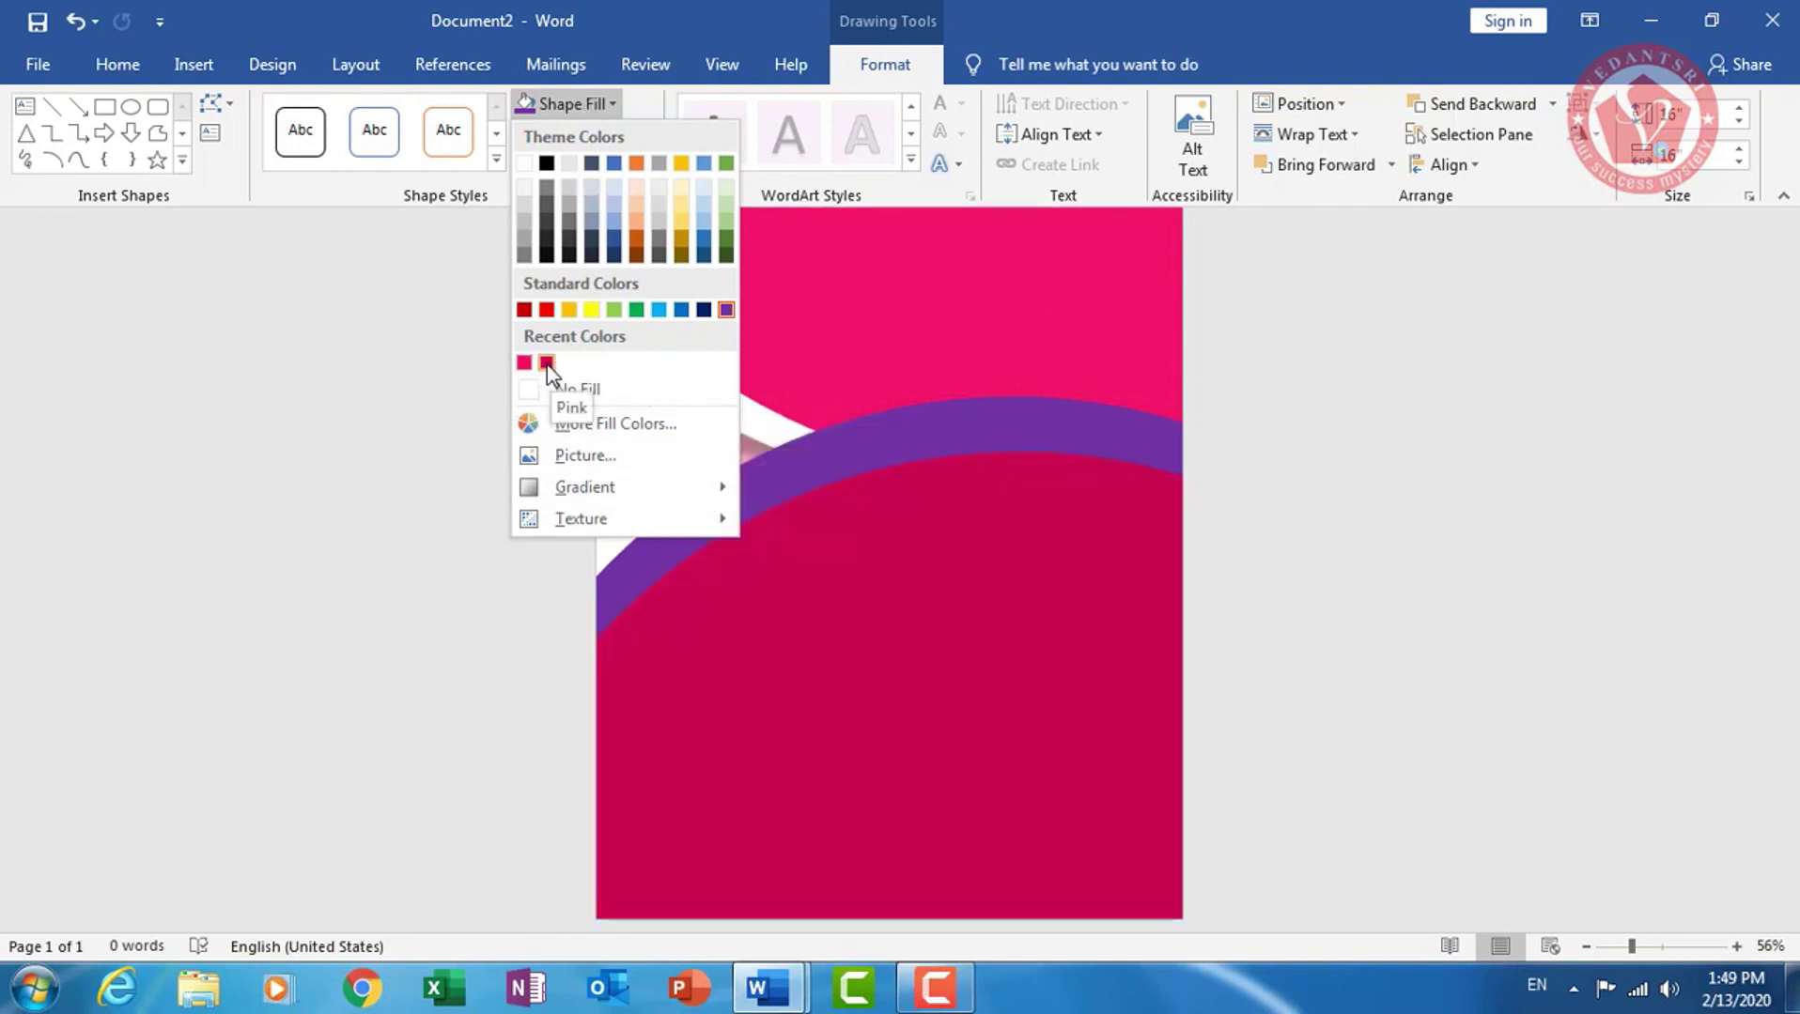
click(547, 364)
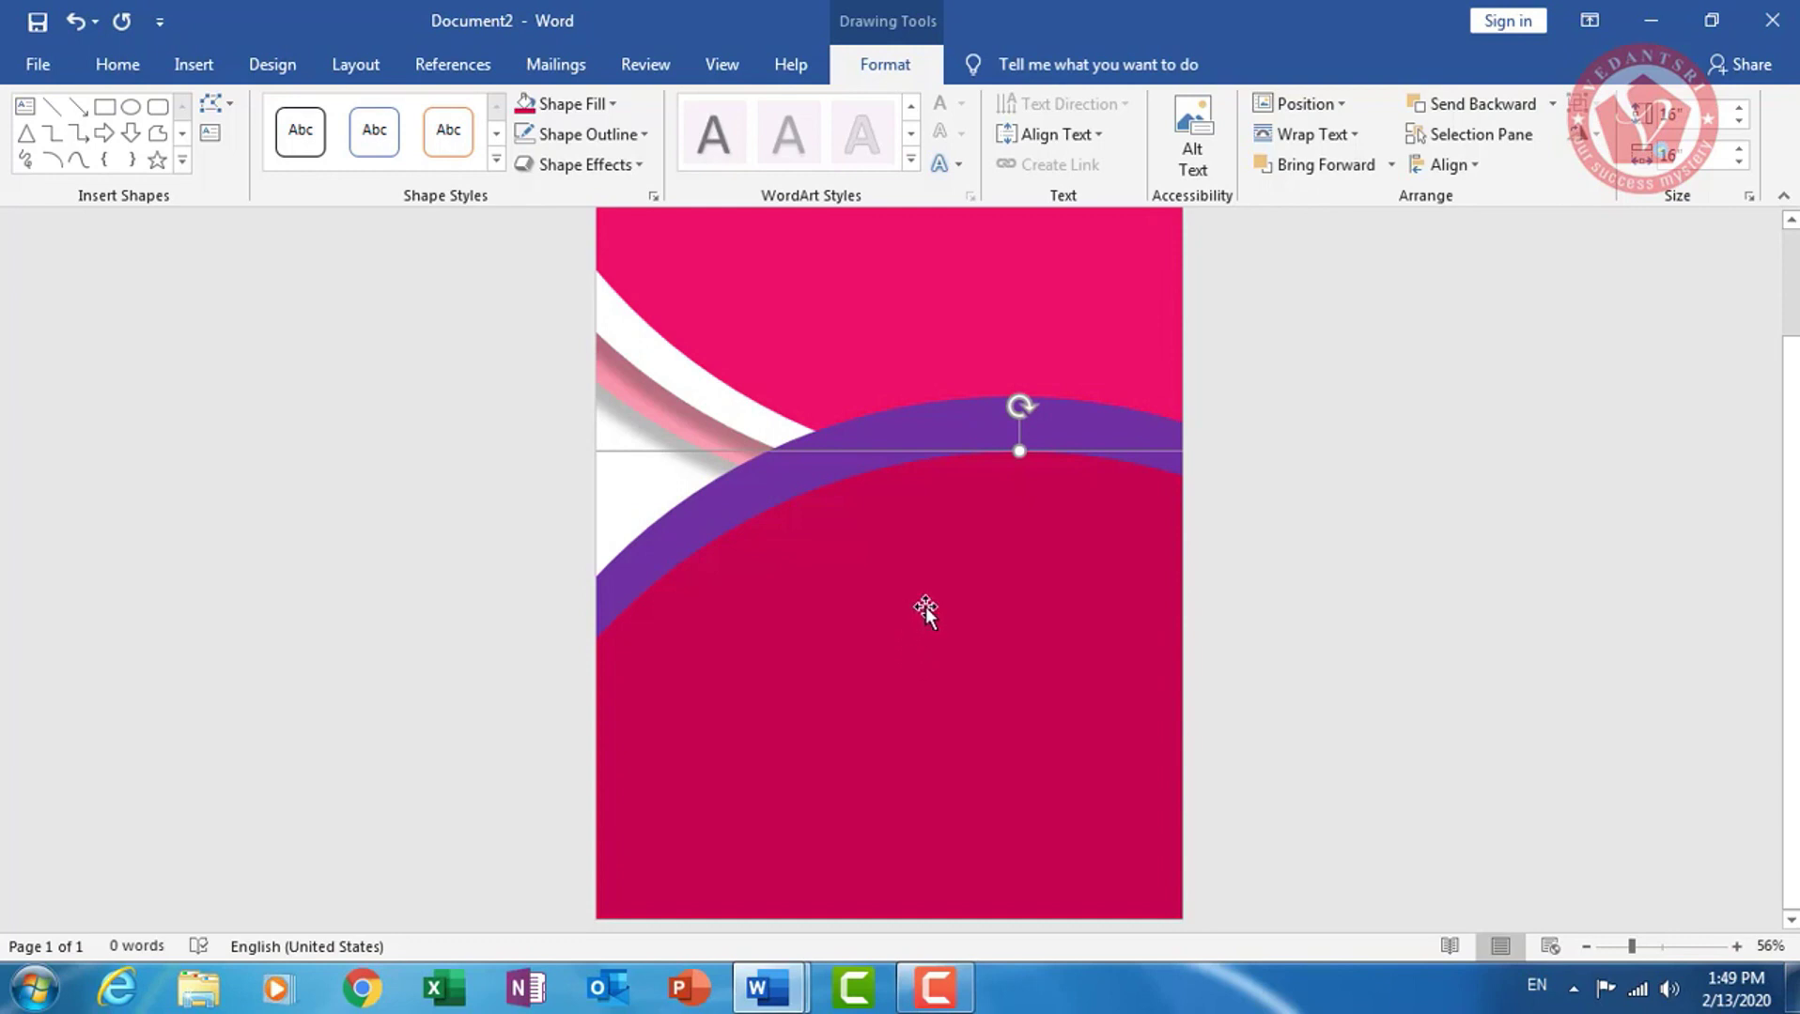
mouse_move(876, 610)
mouse_down()
mouse_move(1023, 624)
mouse_move(1098, 568)
mouse_up()
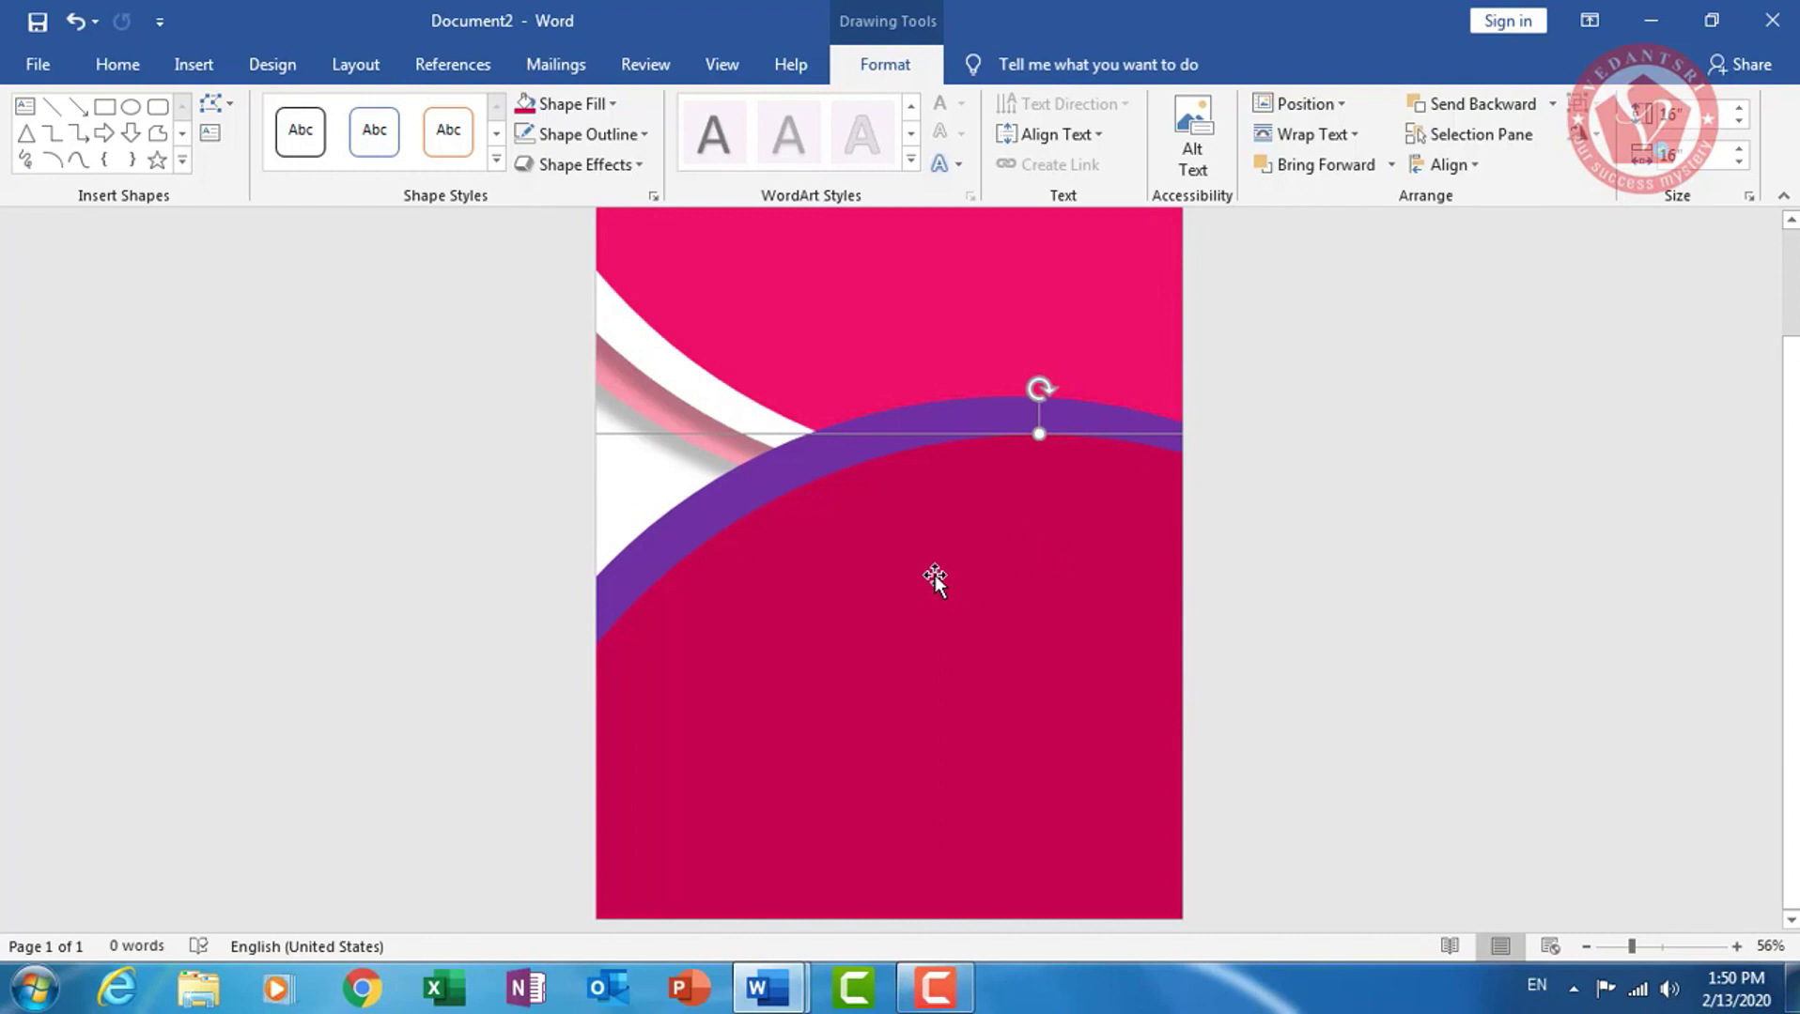
drag(934, 575, 964, 582)
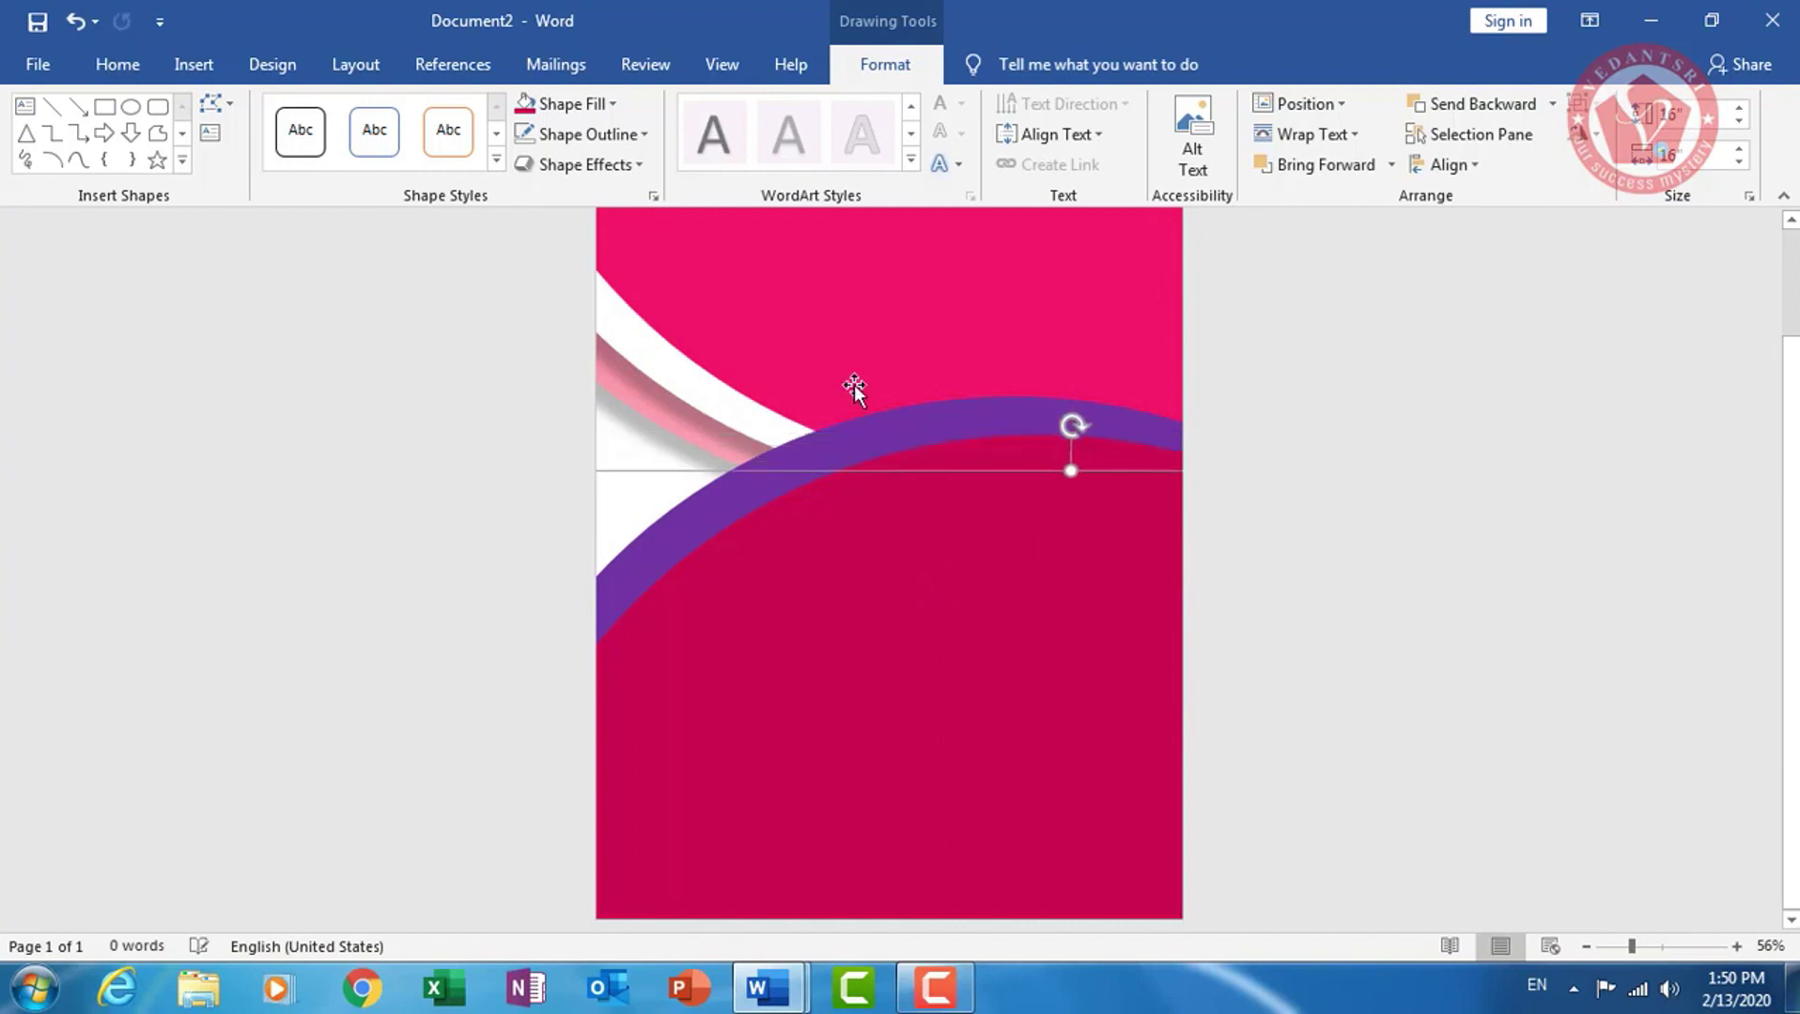
Fill the front lower curve white, shift it up and right, then recolour it pink
click(575, 104)
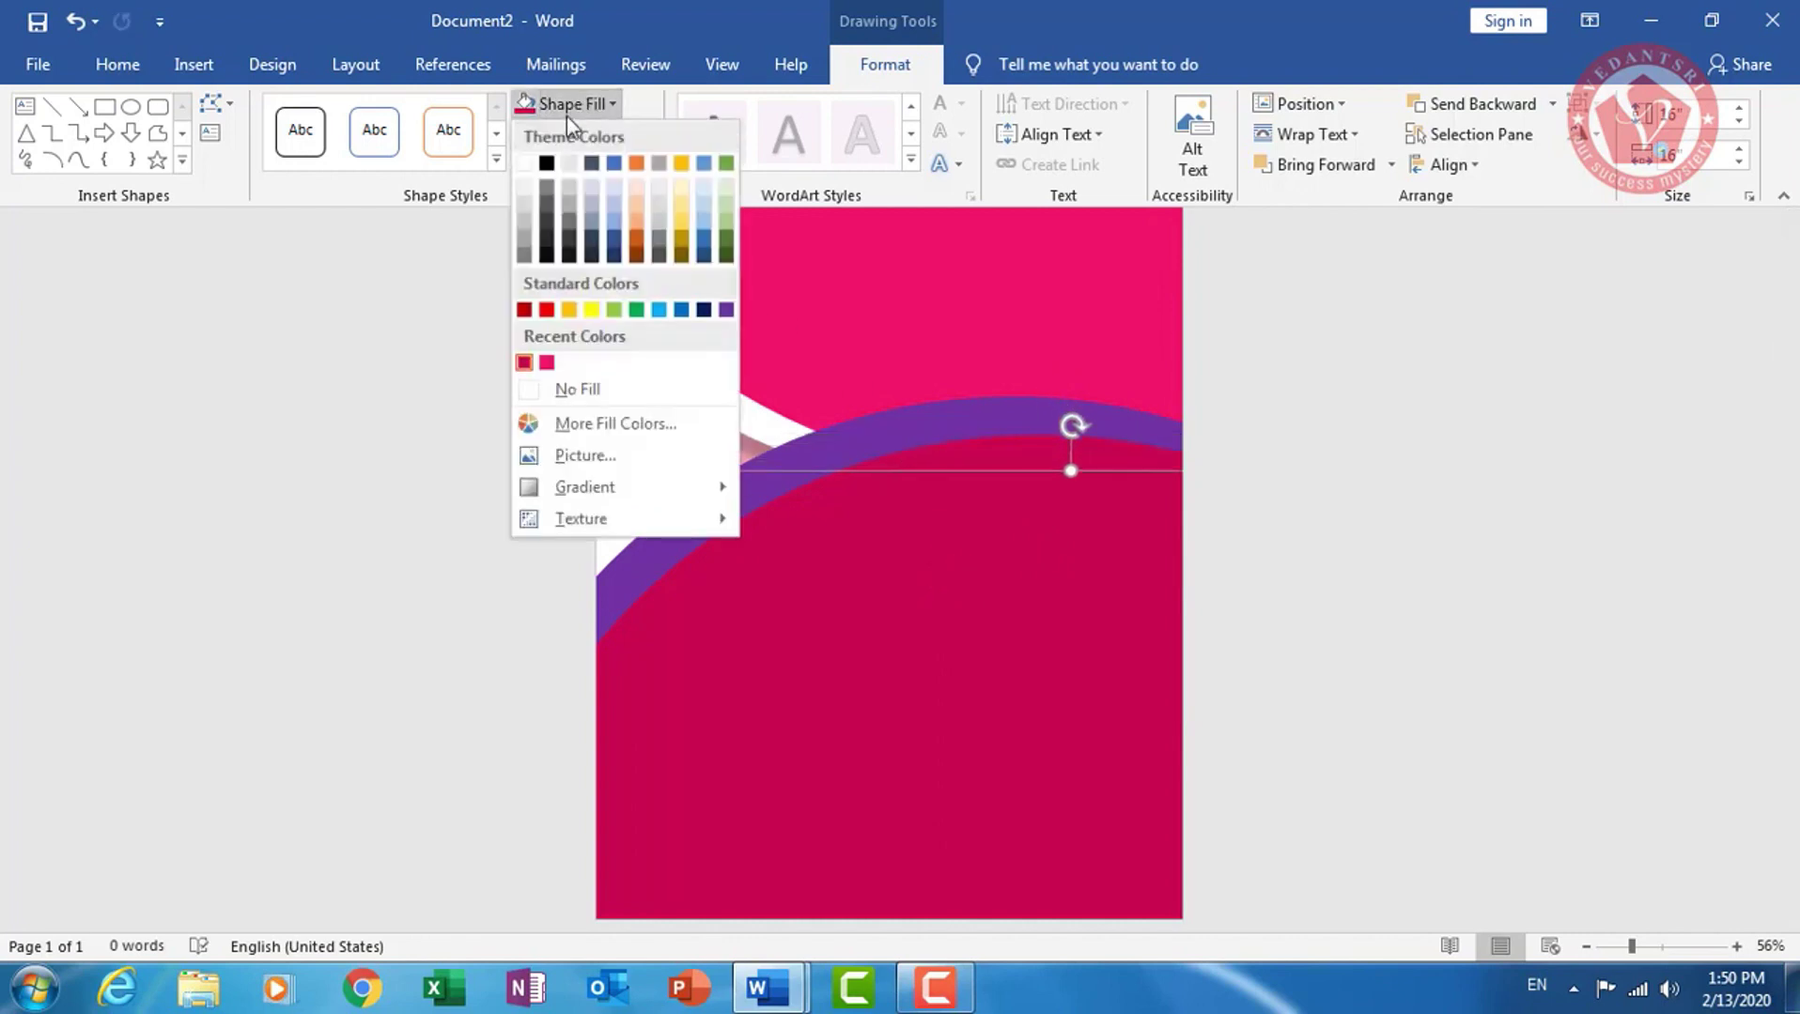
click(524, 166)
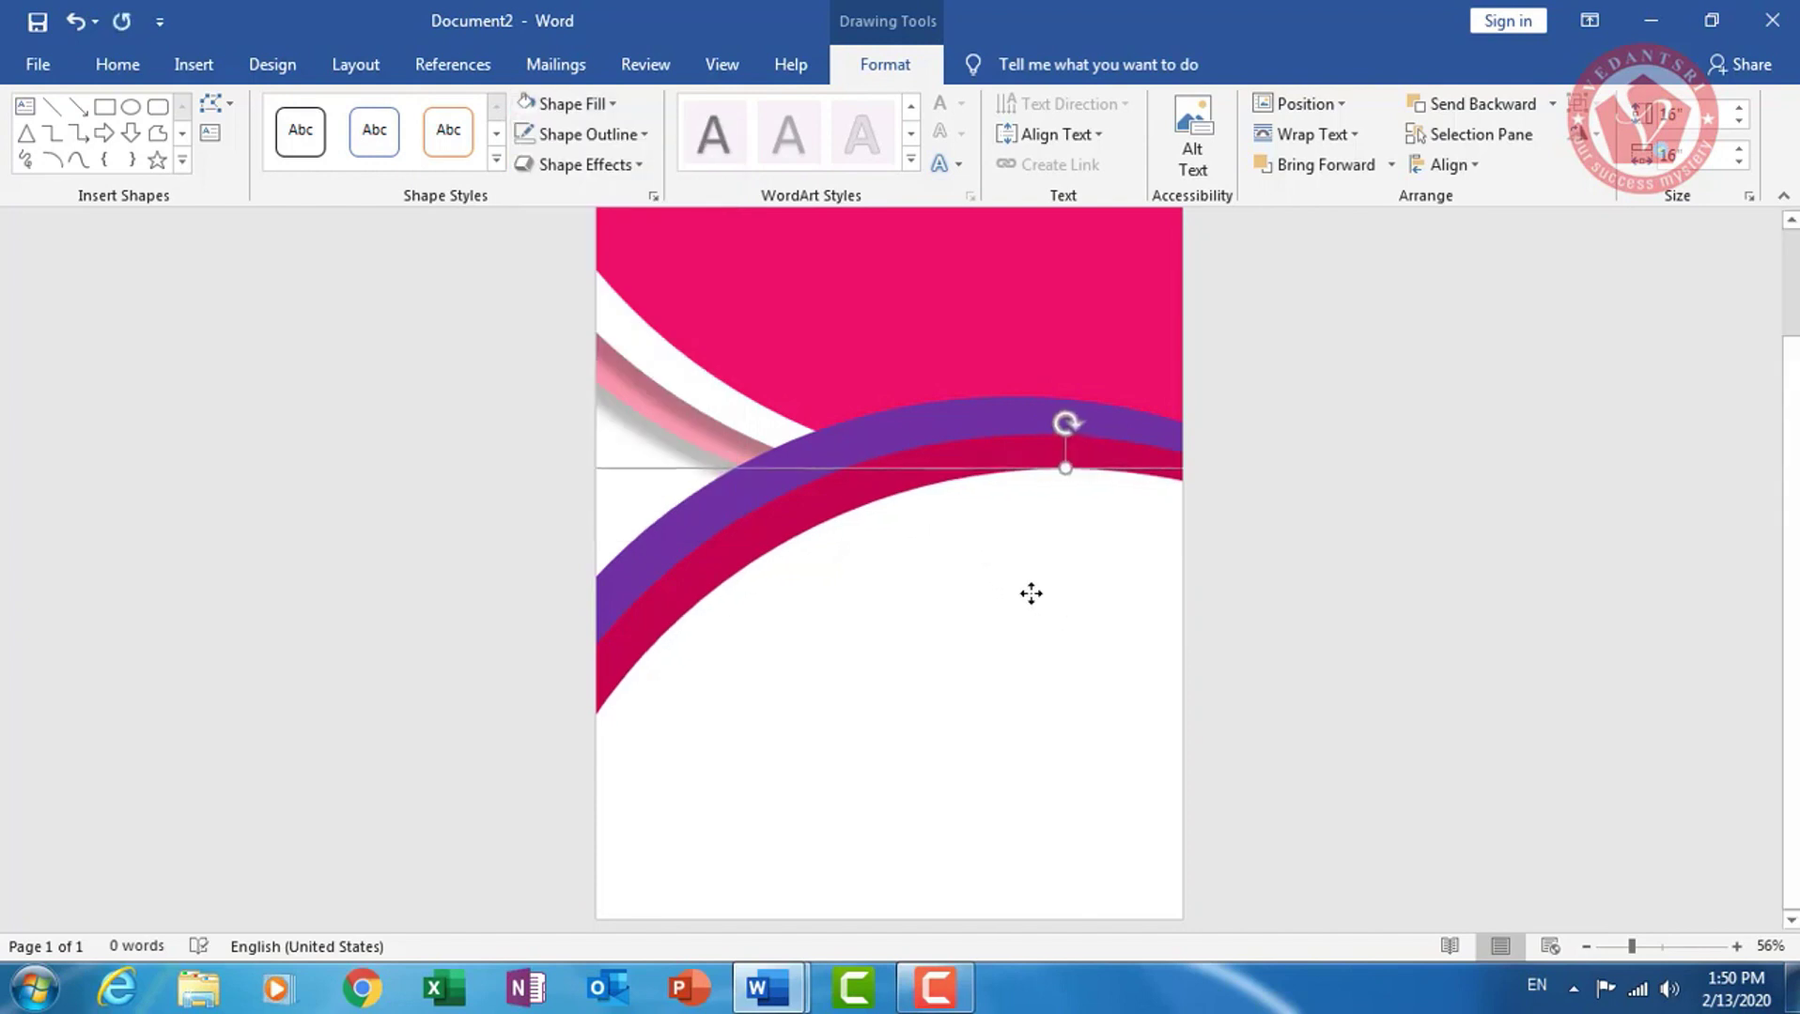
drag(1031, 593, 1061, 567)
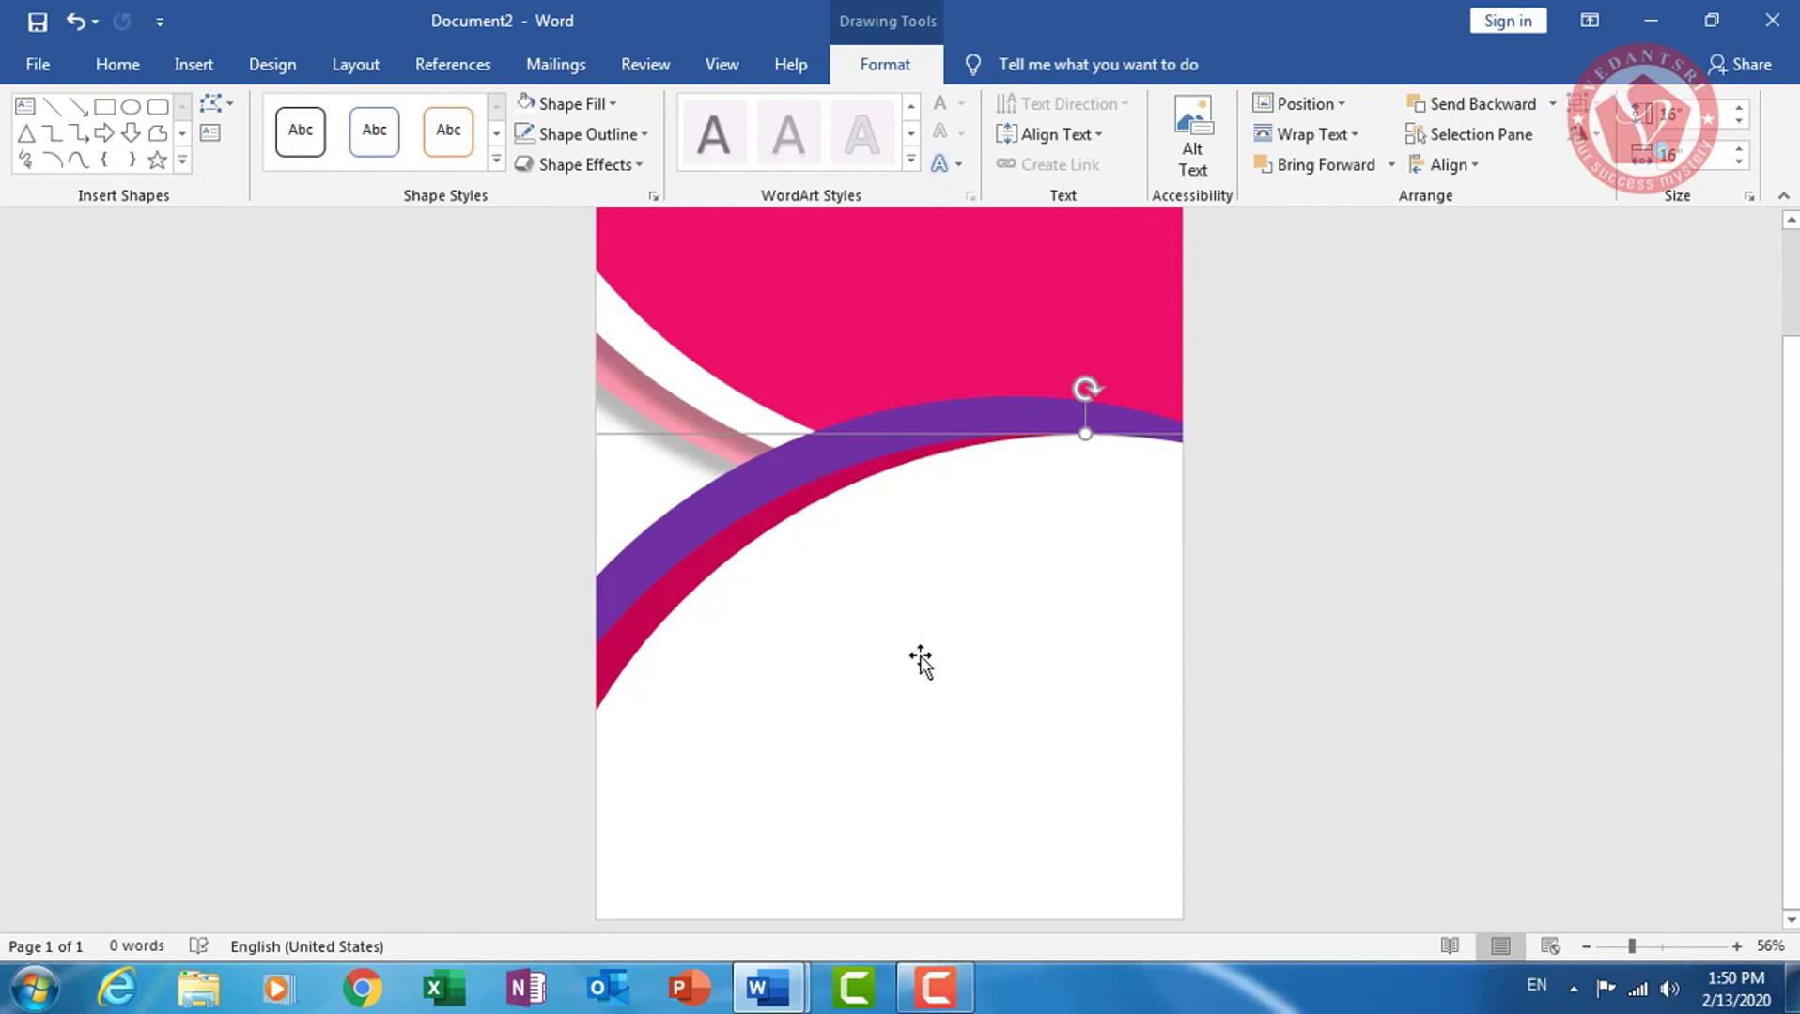
click(568, 104)
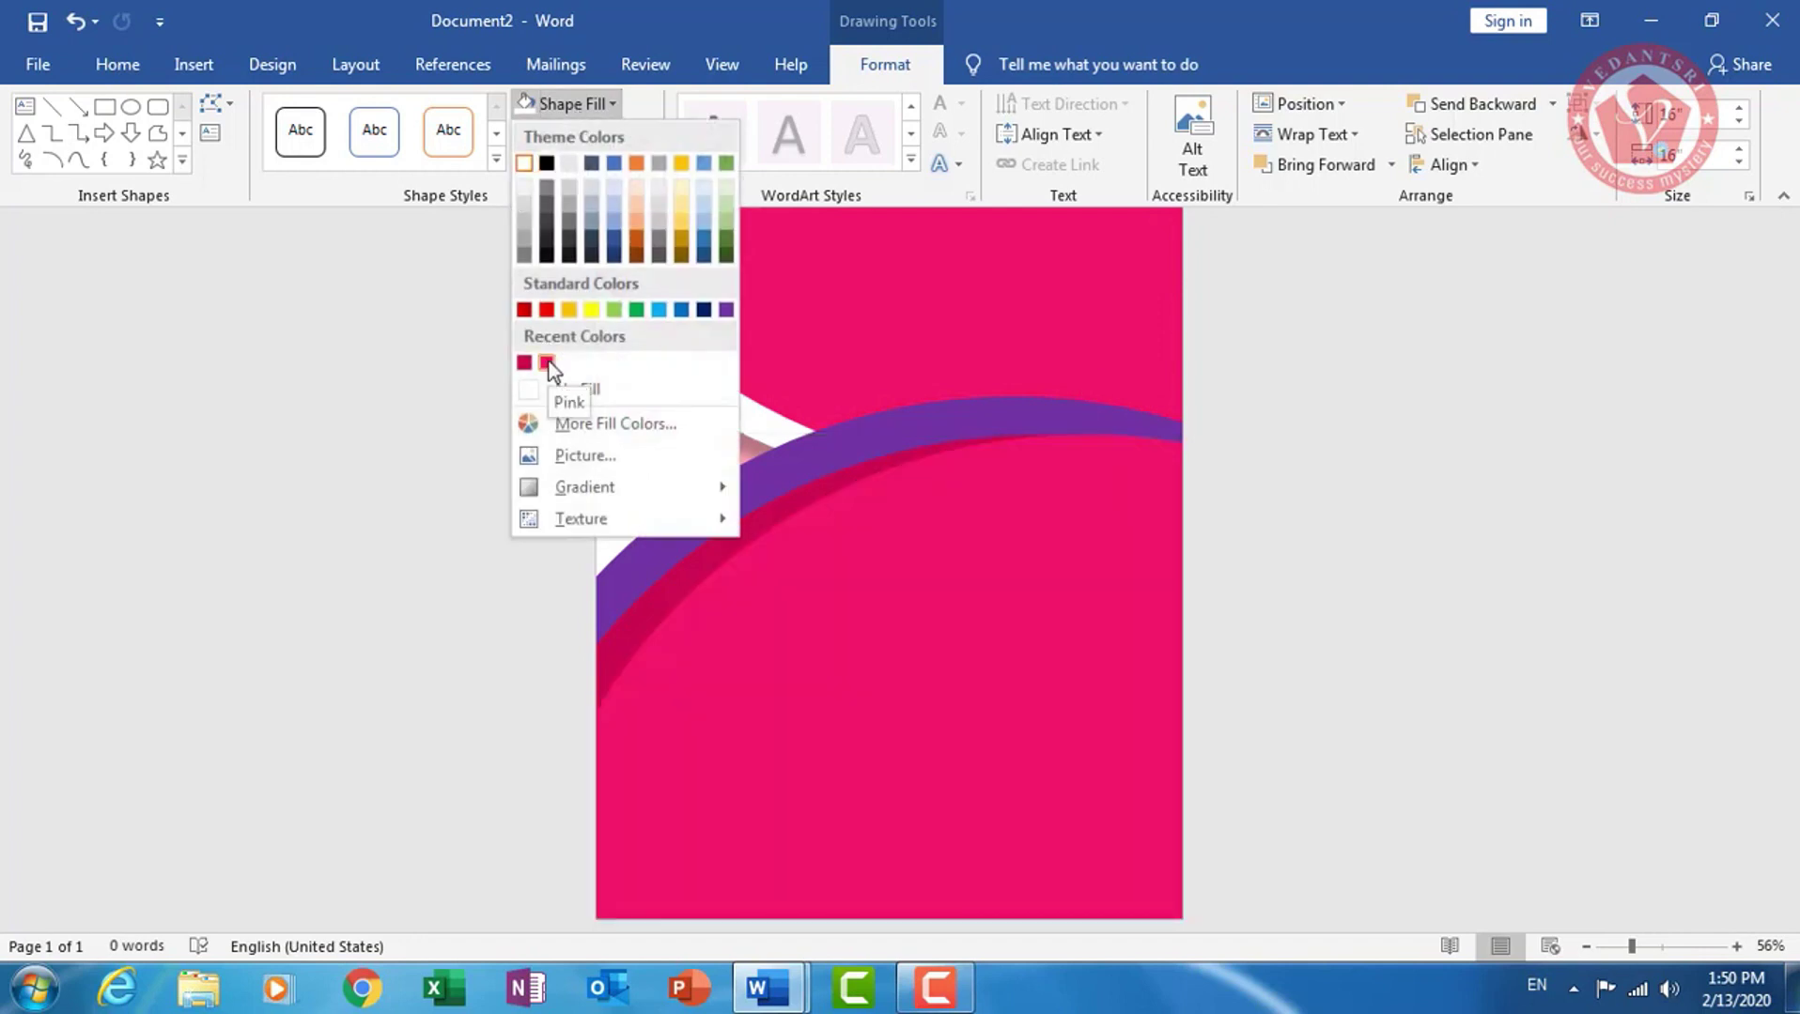
click(547, 363)
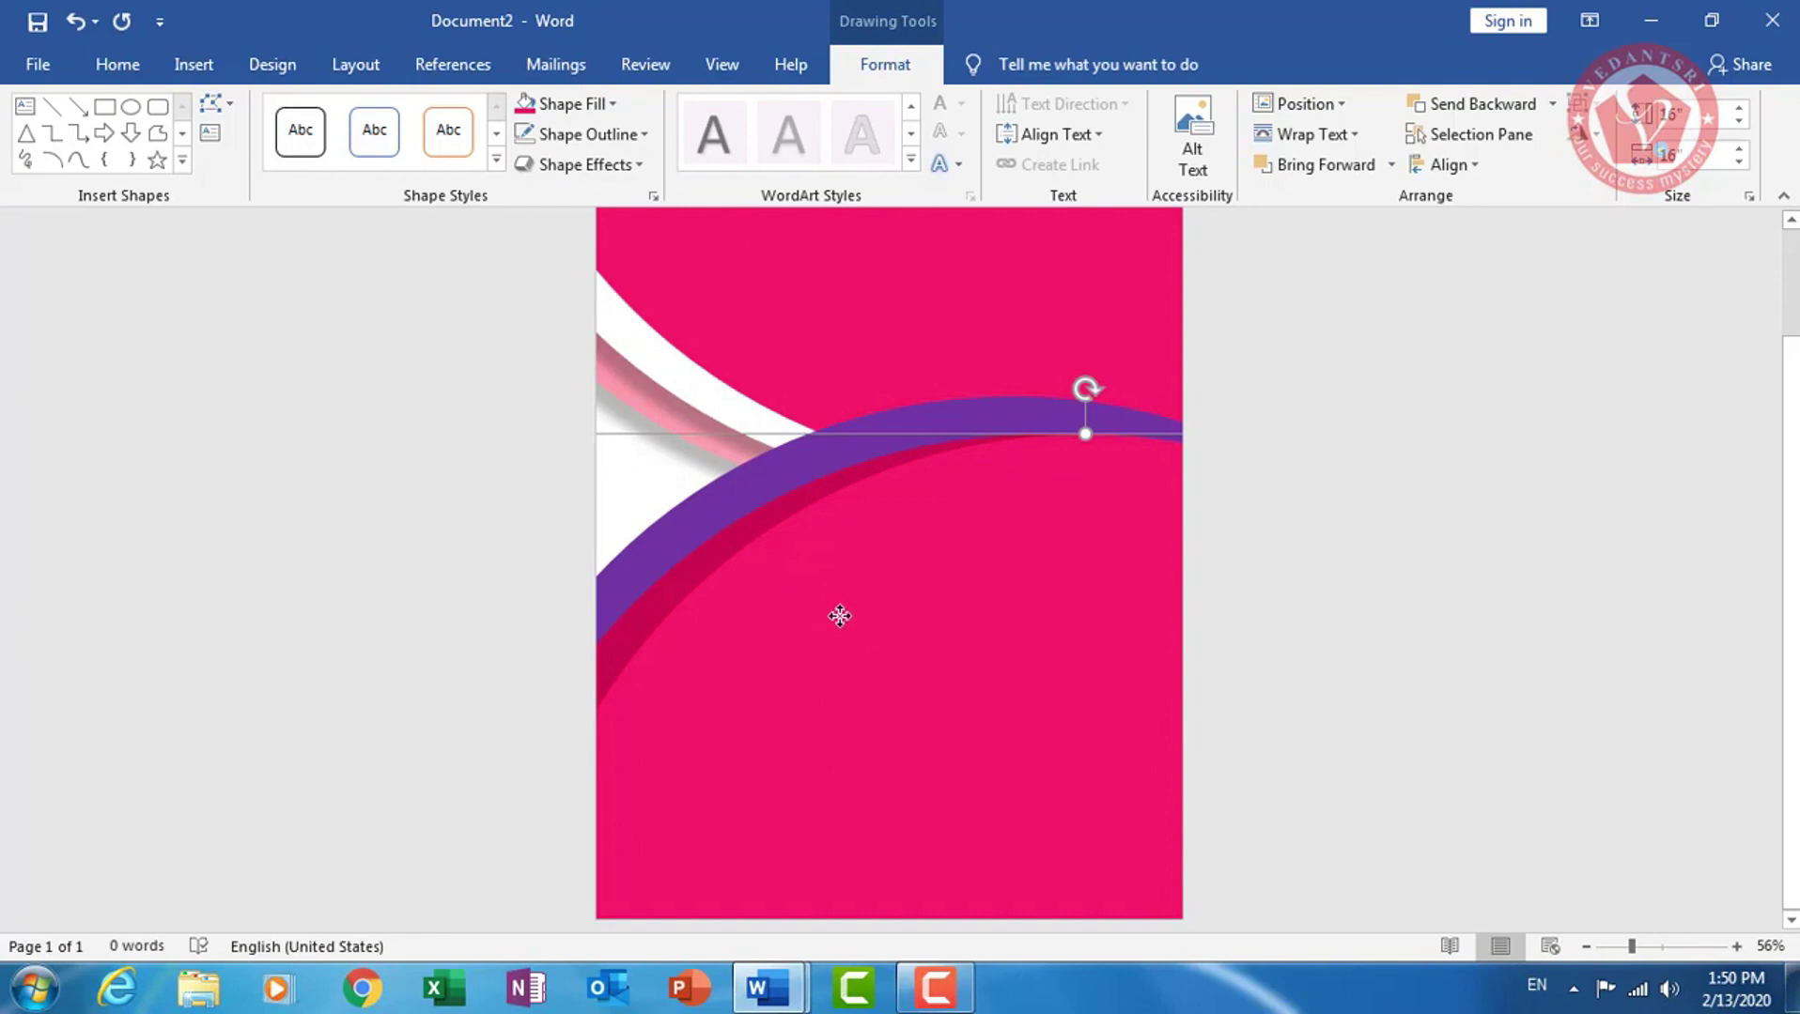
Nudge the purple arc up and right until its top curve meets the right page edge
drag(834, 614, 829, 621)
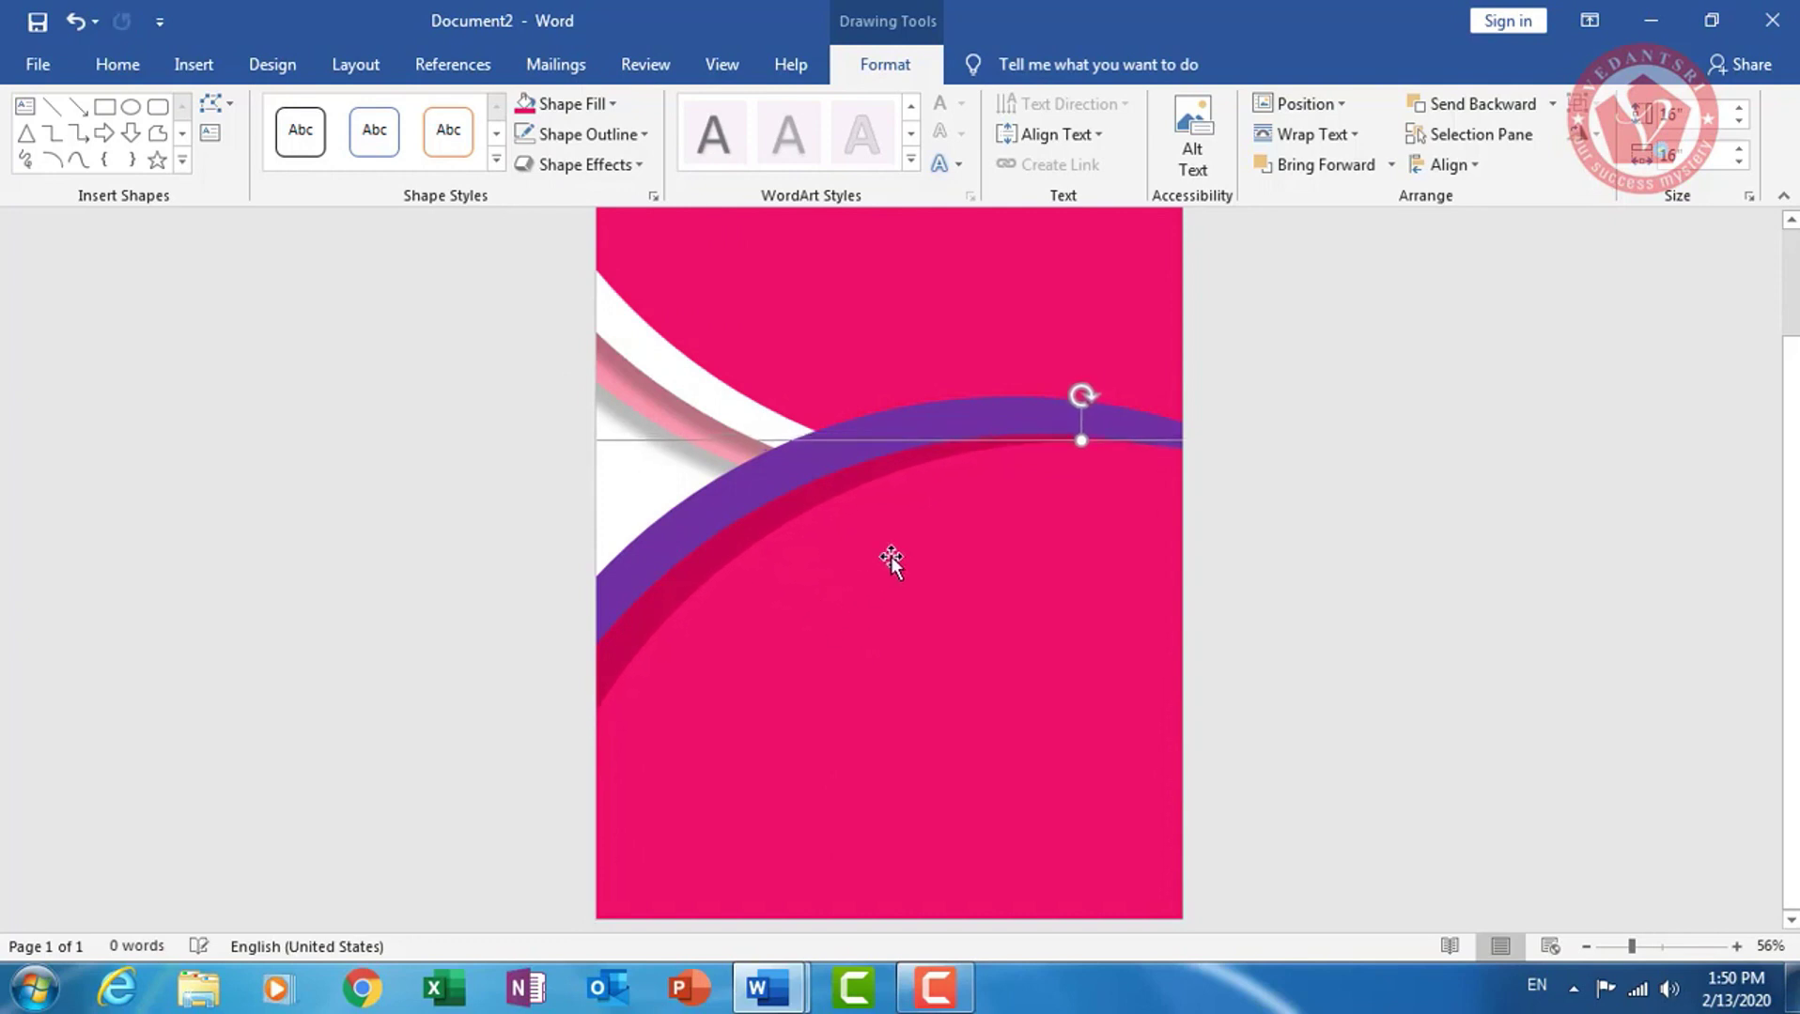
key(Left)
key(Left)
key(Left)
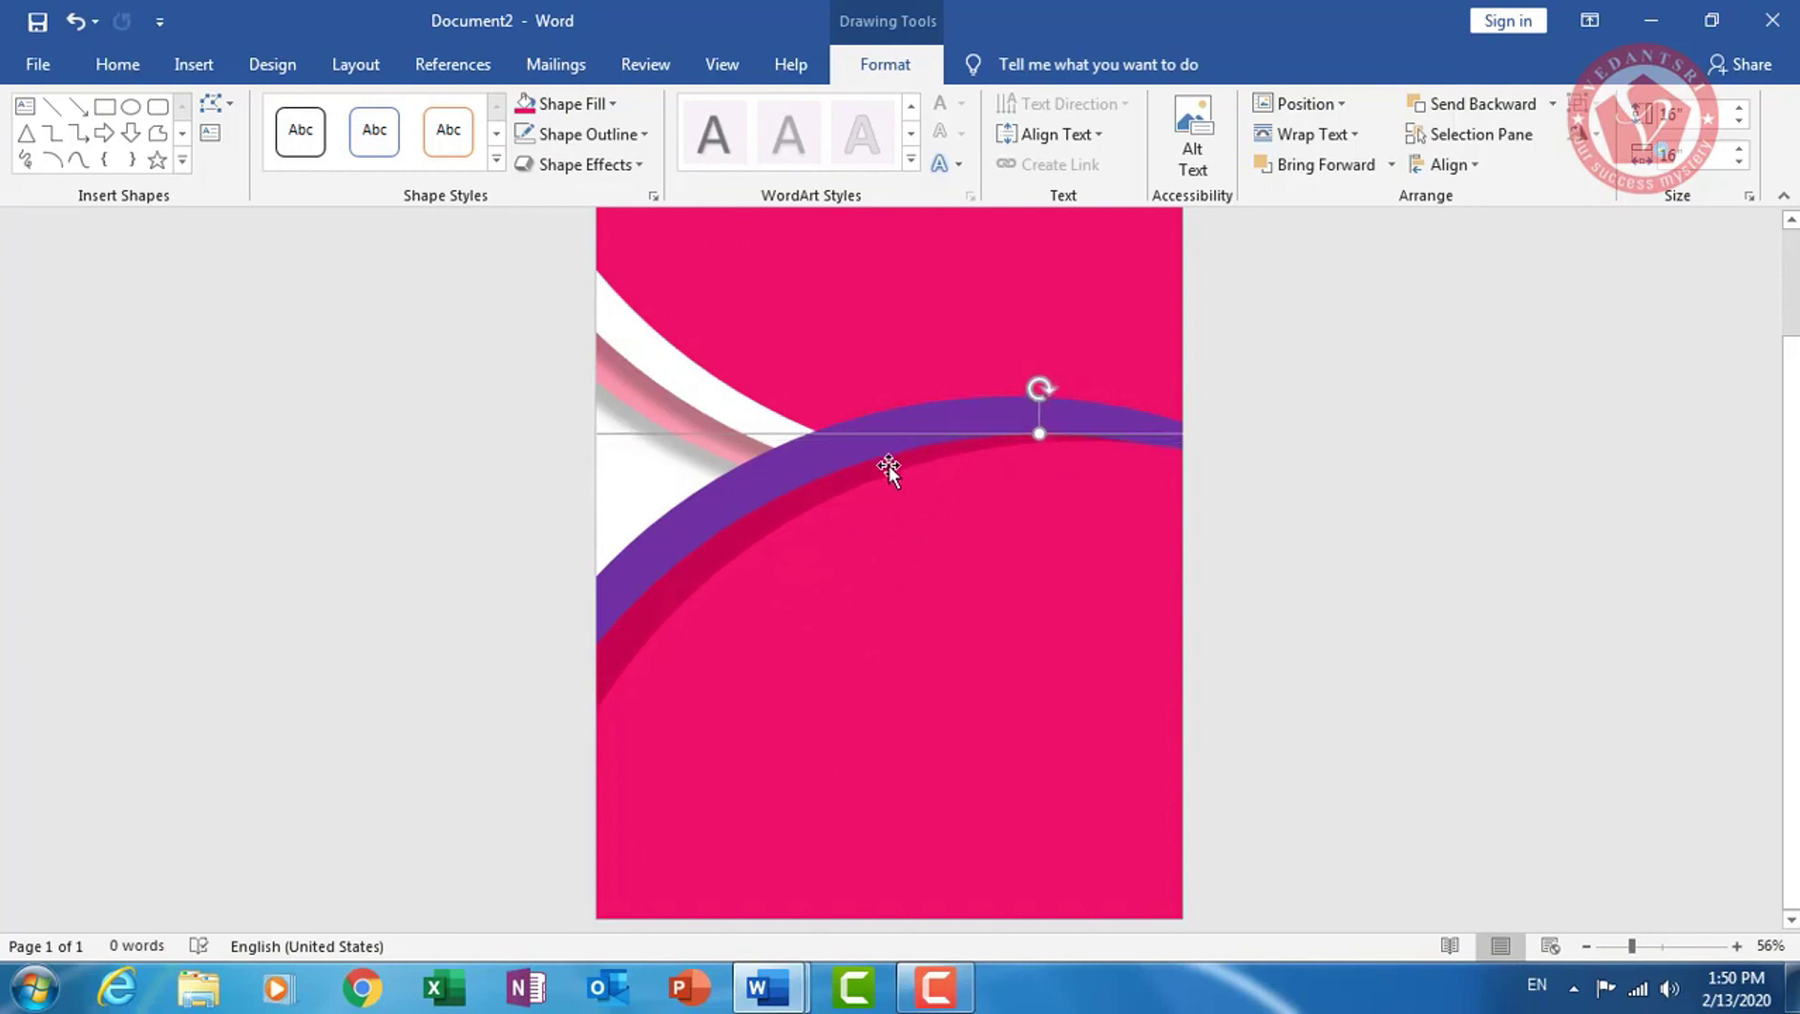
key(Up)
key(Up)
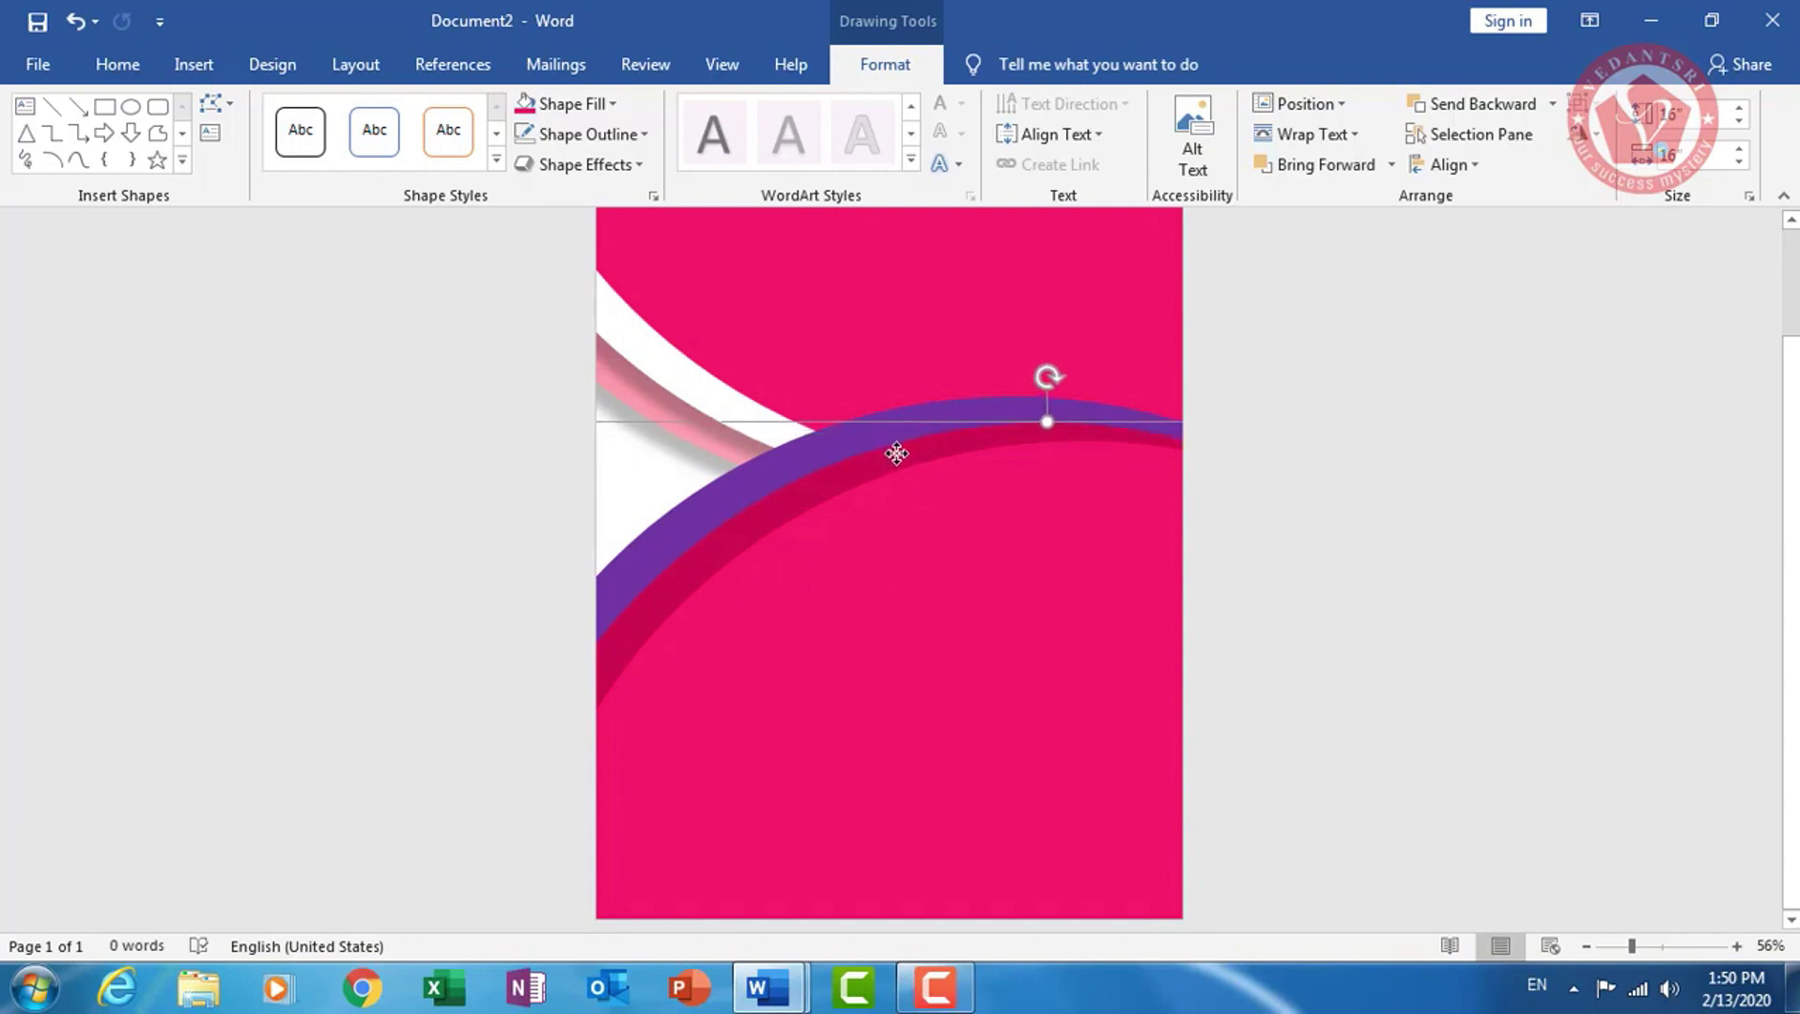
drag(896, 455, 883, 458)
key(ctrl+z)
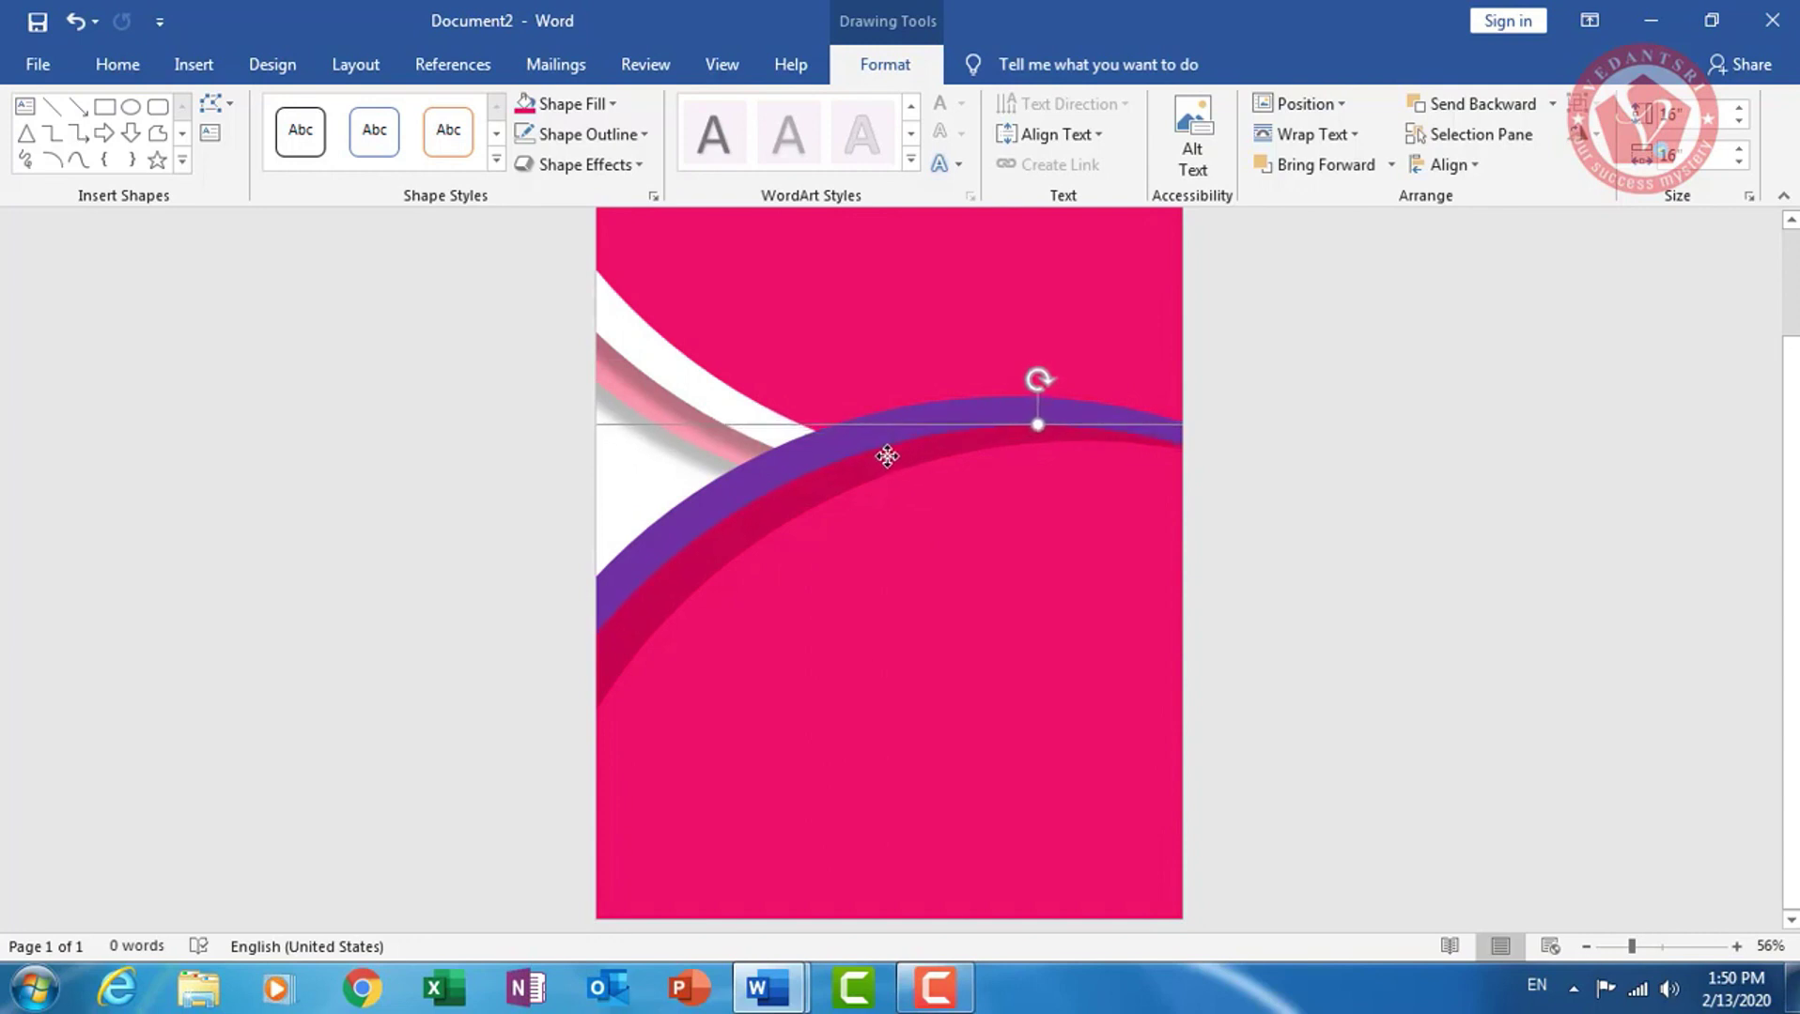
key(ctrl+z)
key(ctrl+z)
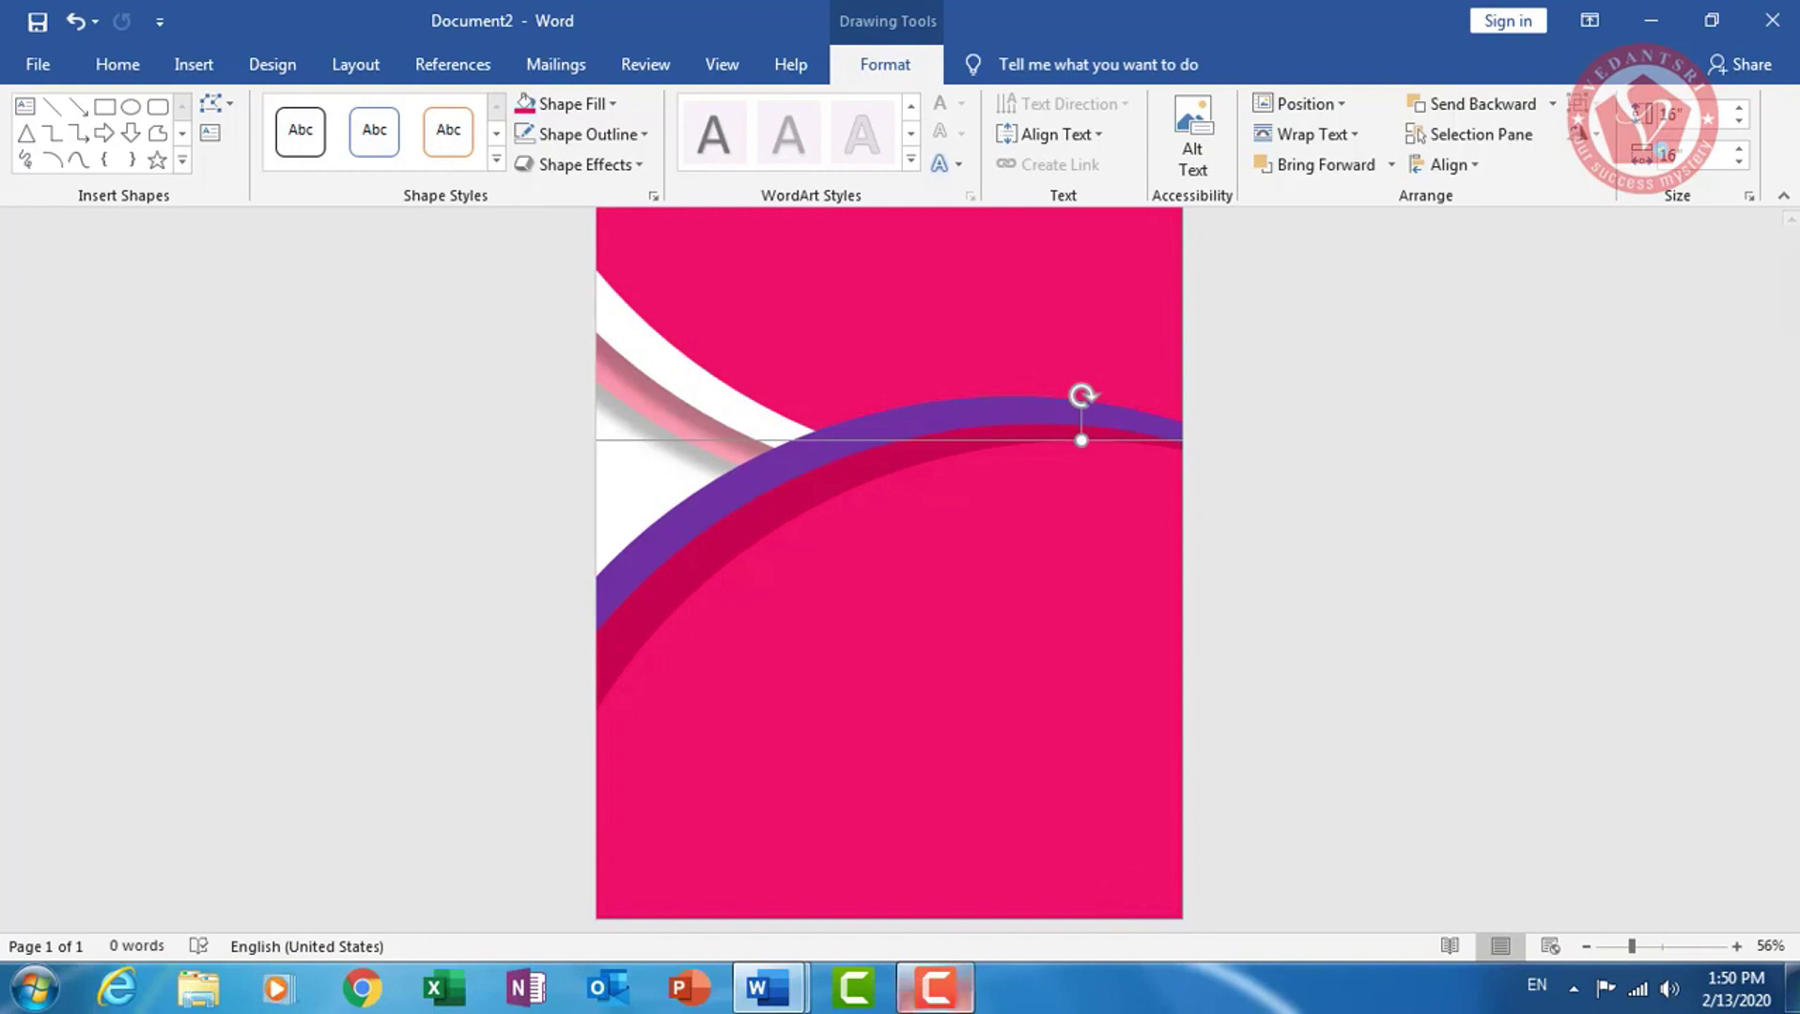
click(950, 986)
click(1675, 874)
click(1675, 873)
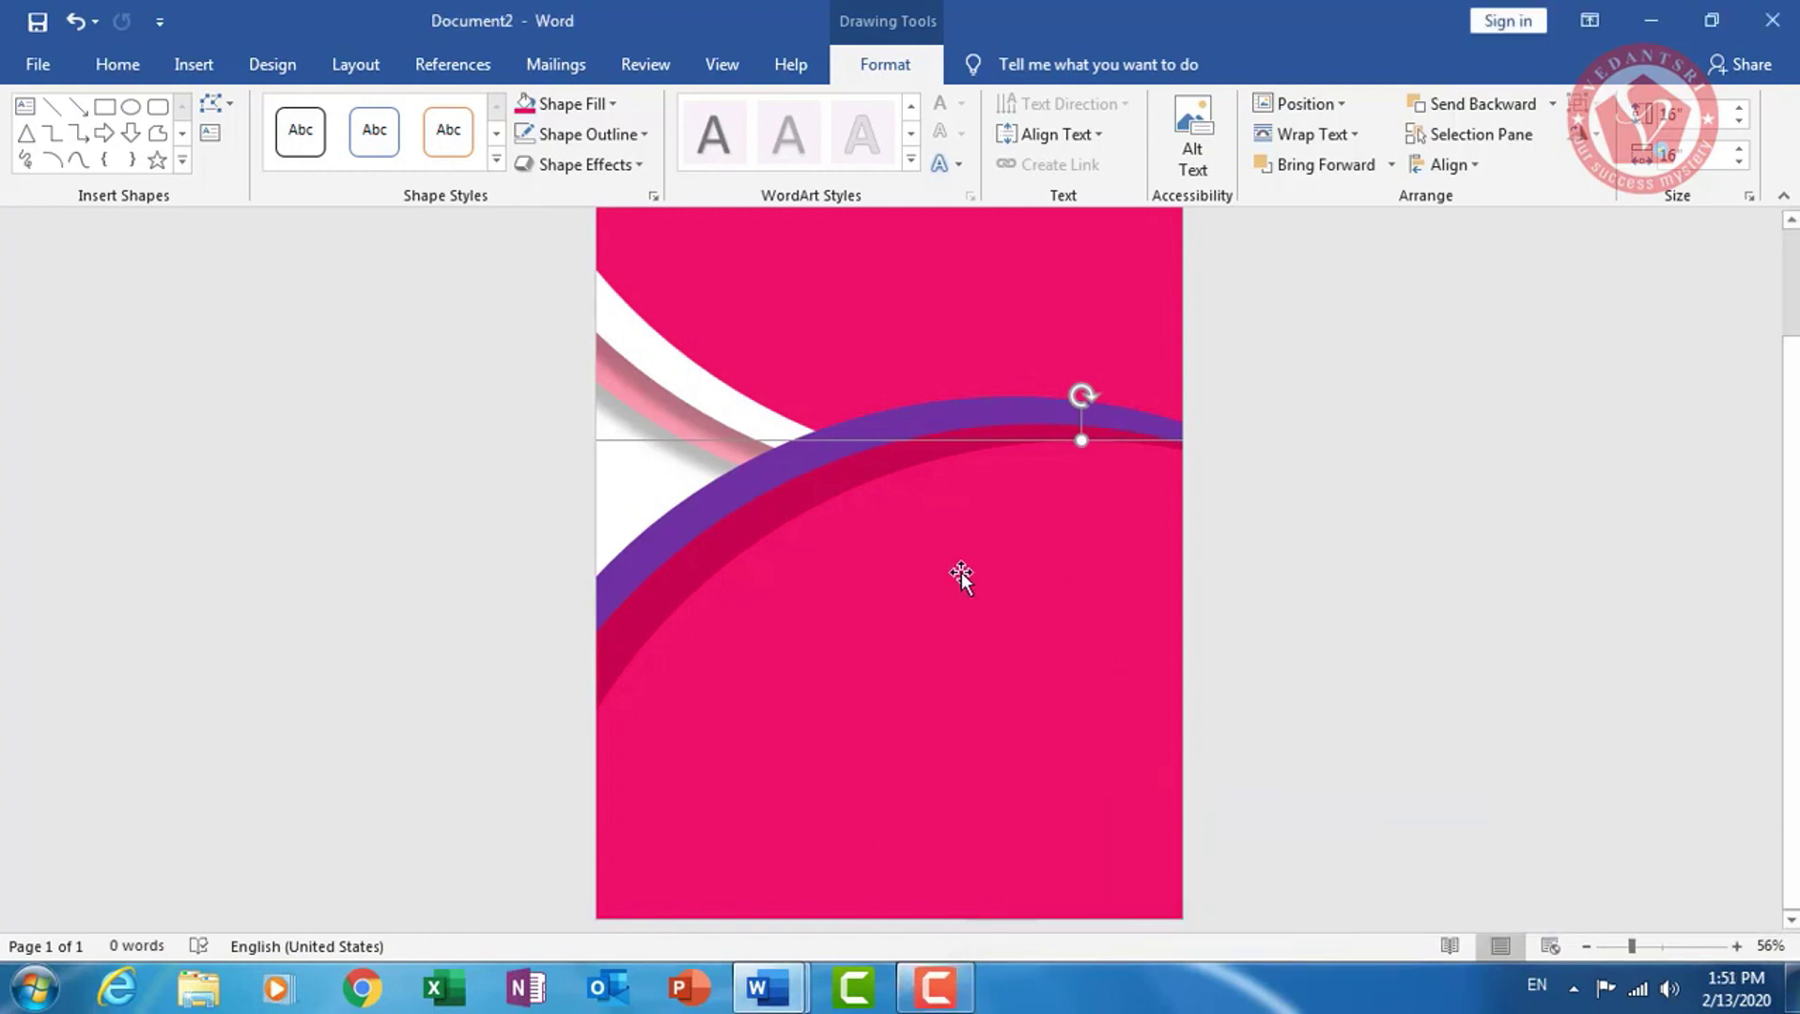
drag(960, 572, 976, 547)
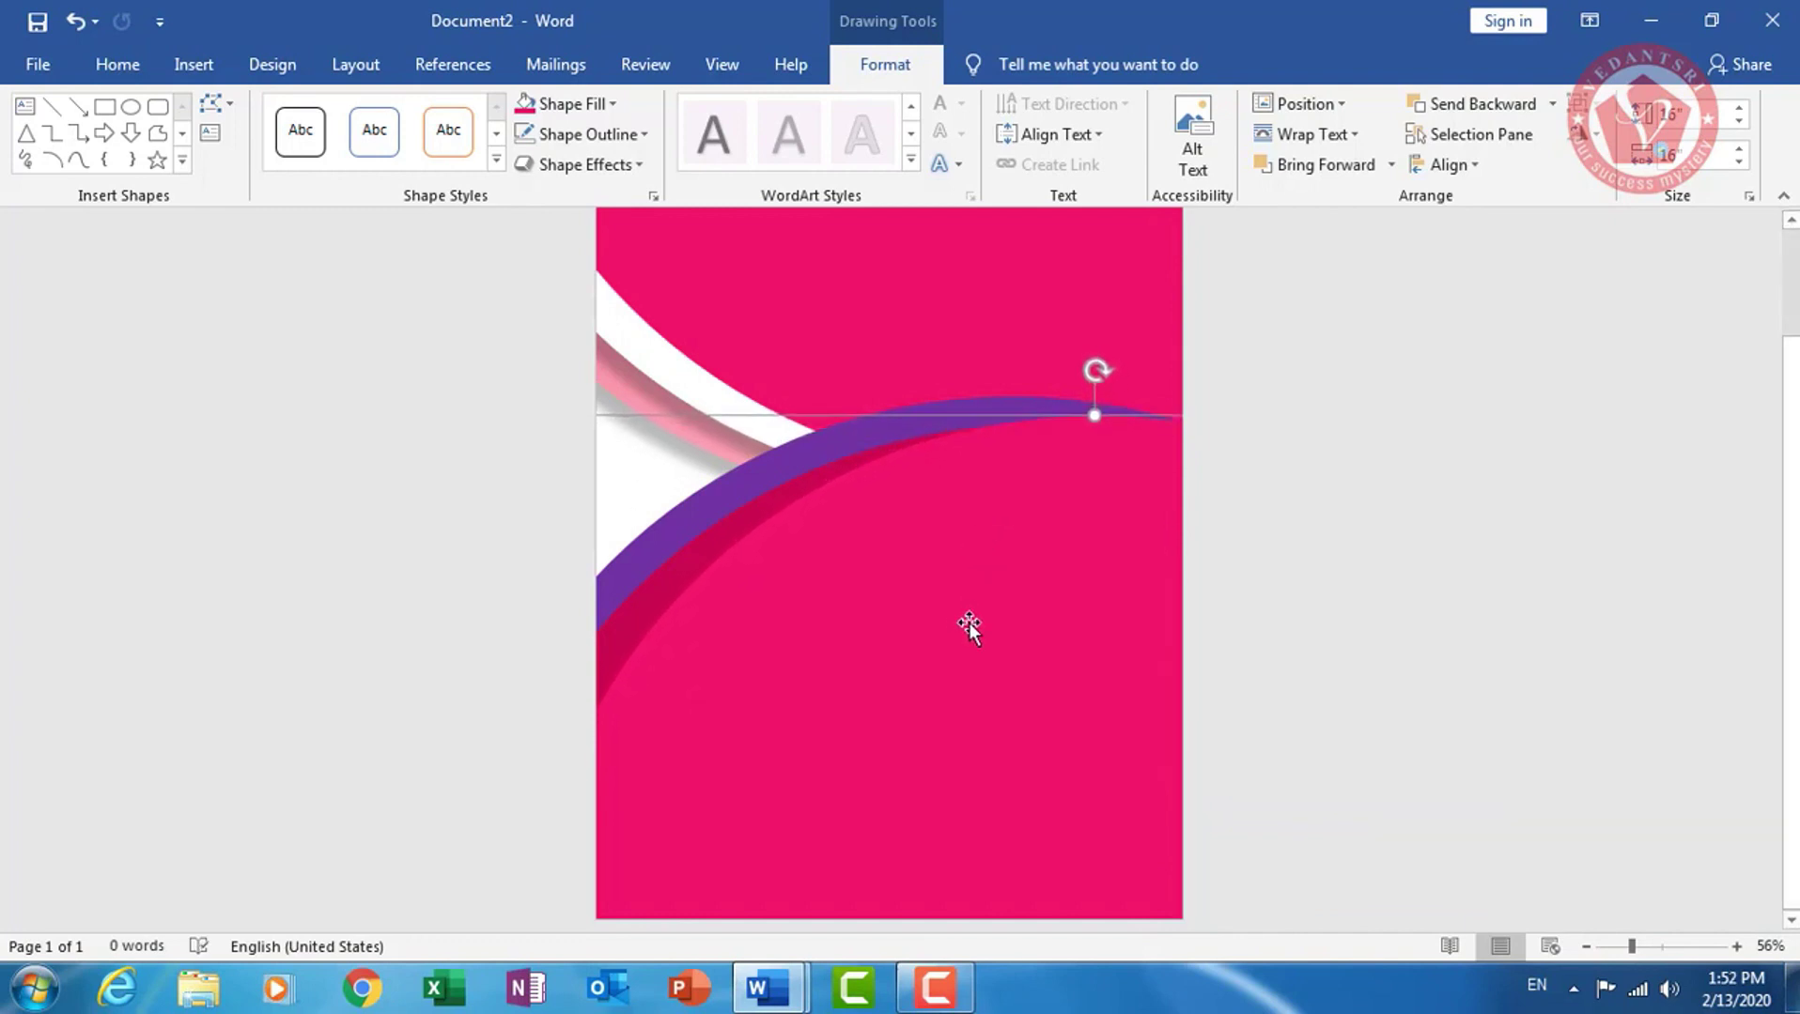
Give the large lower curve a gradient fill via More Gradients, initially running vertically
click(611, 104)
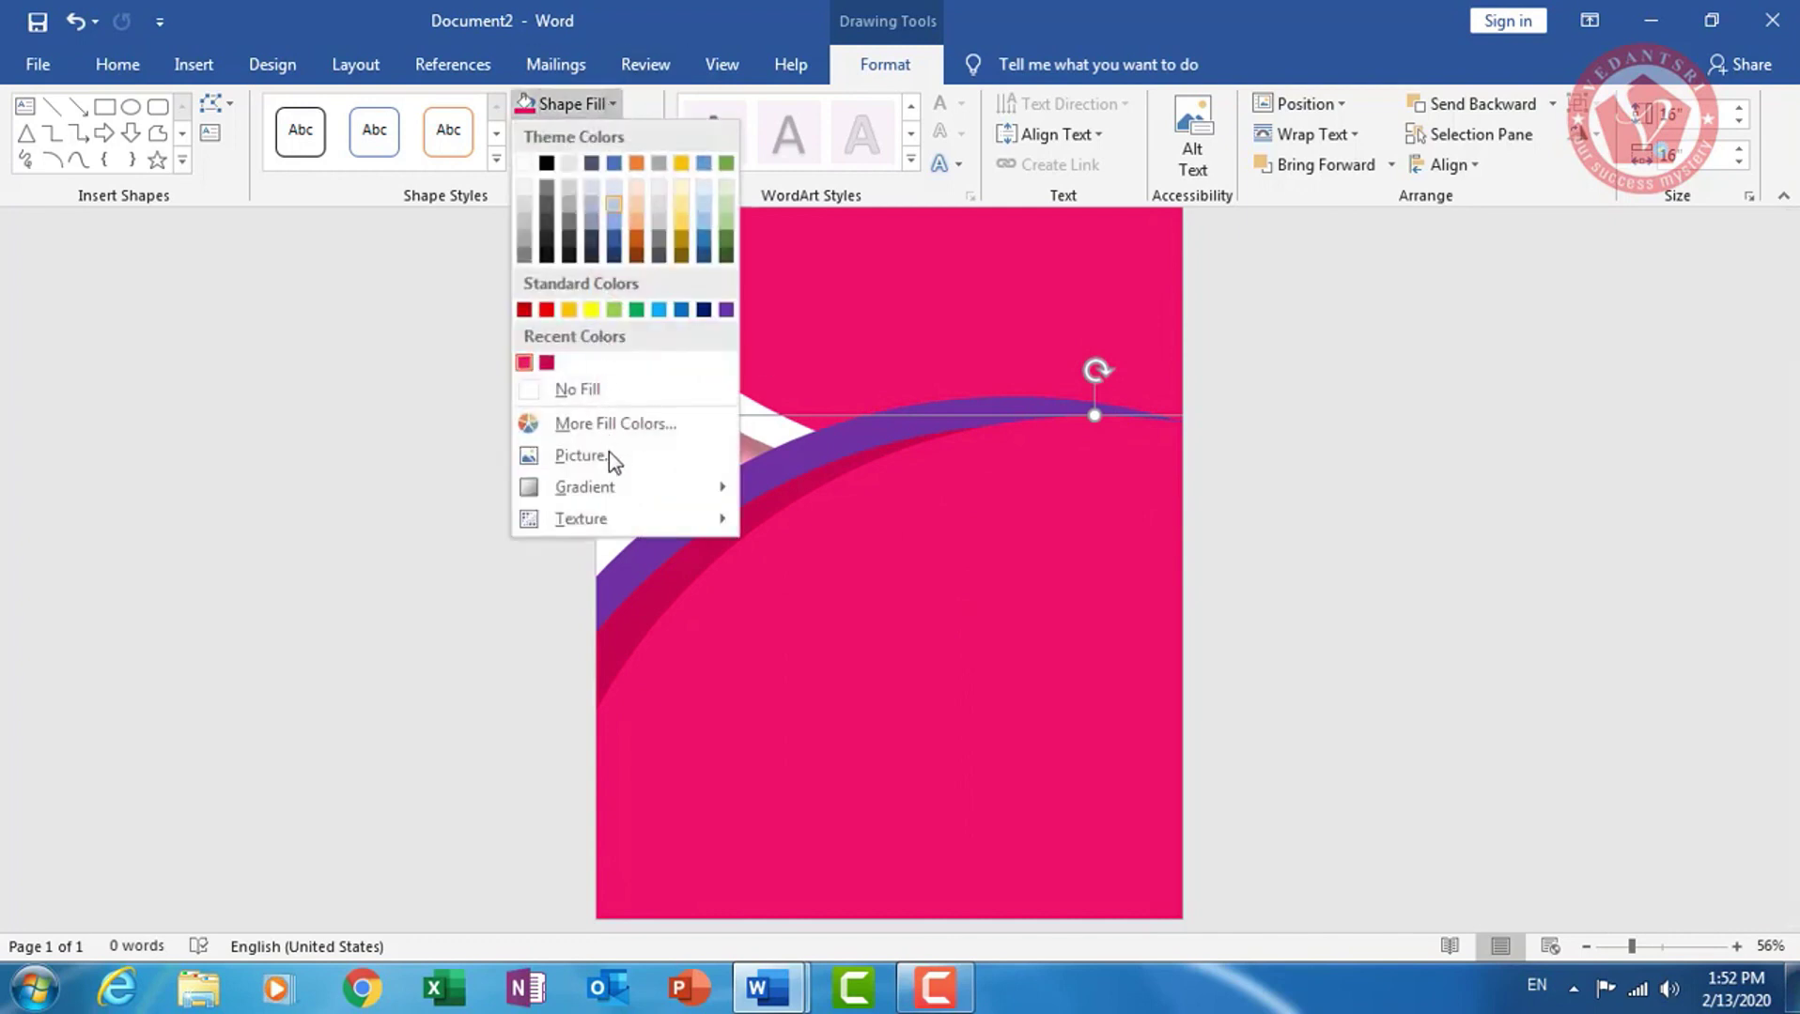
mouse_move(585, 486)
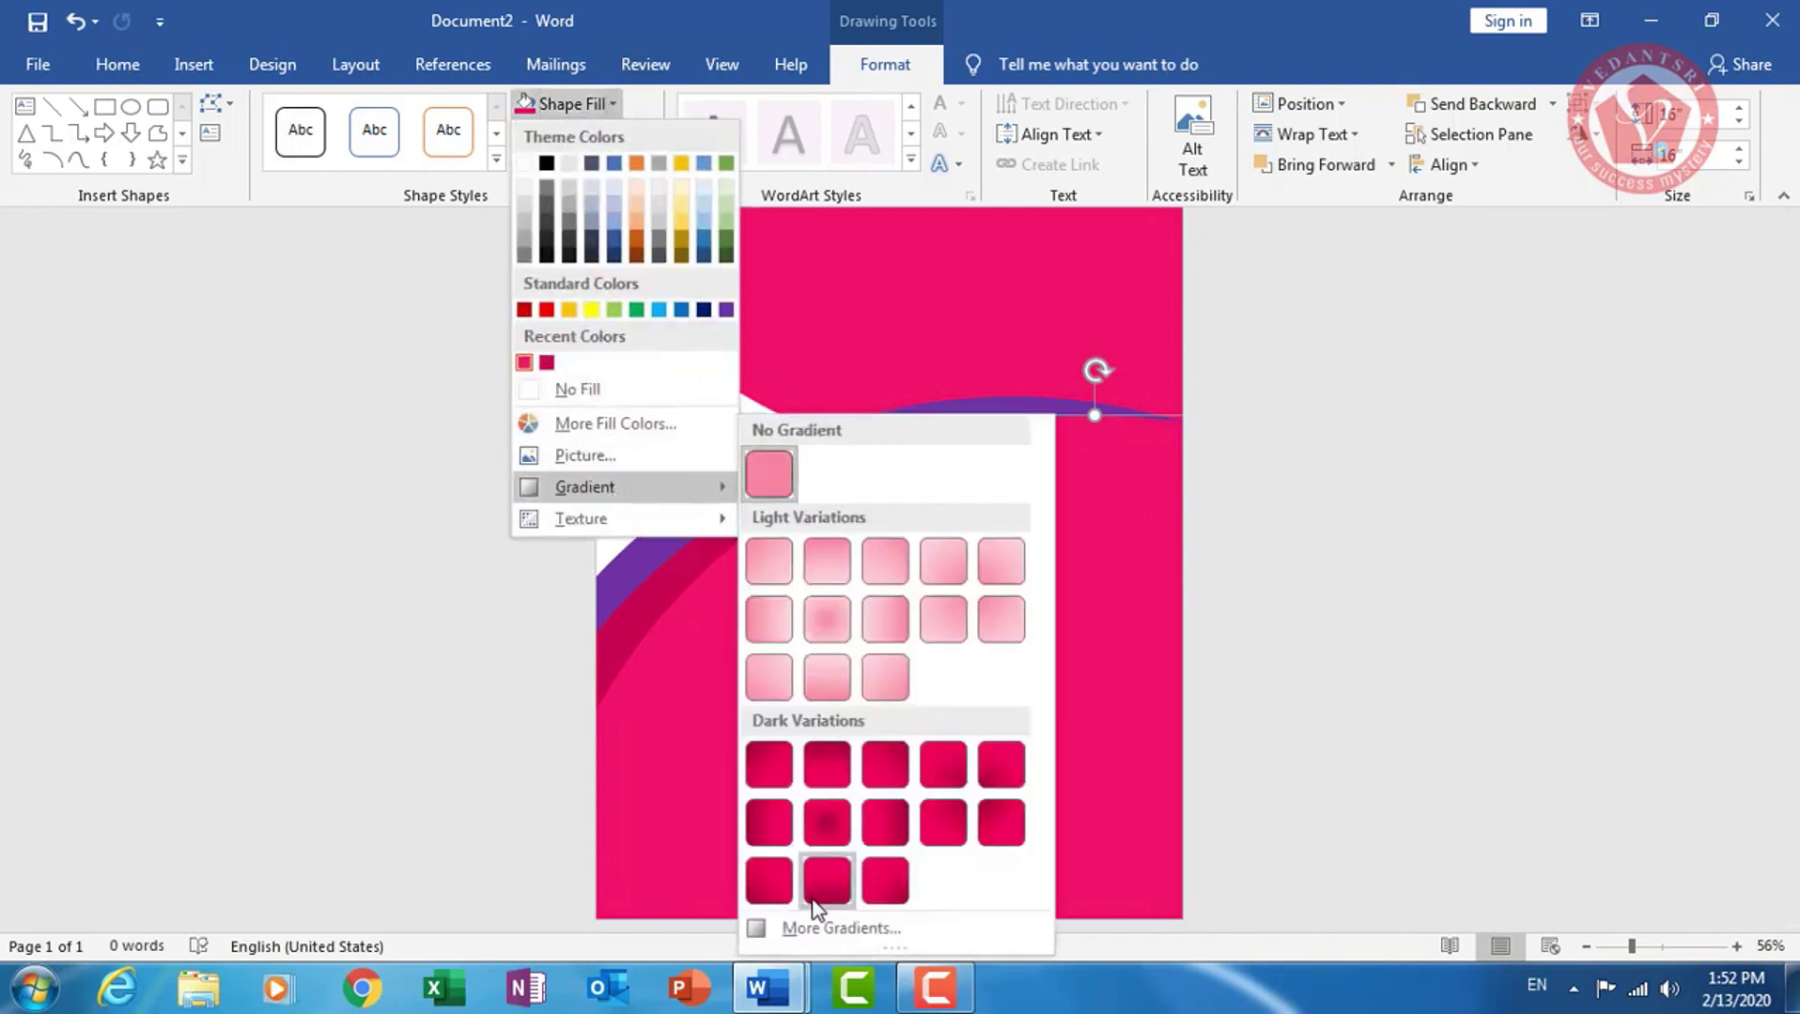
click(799, 927)
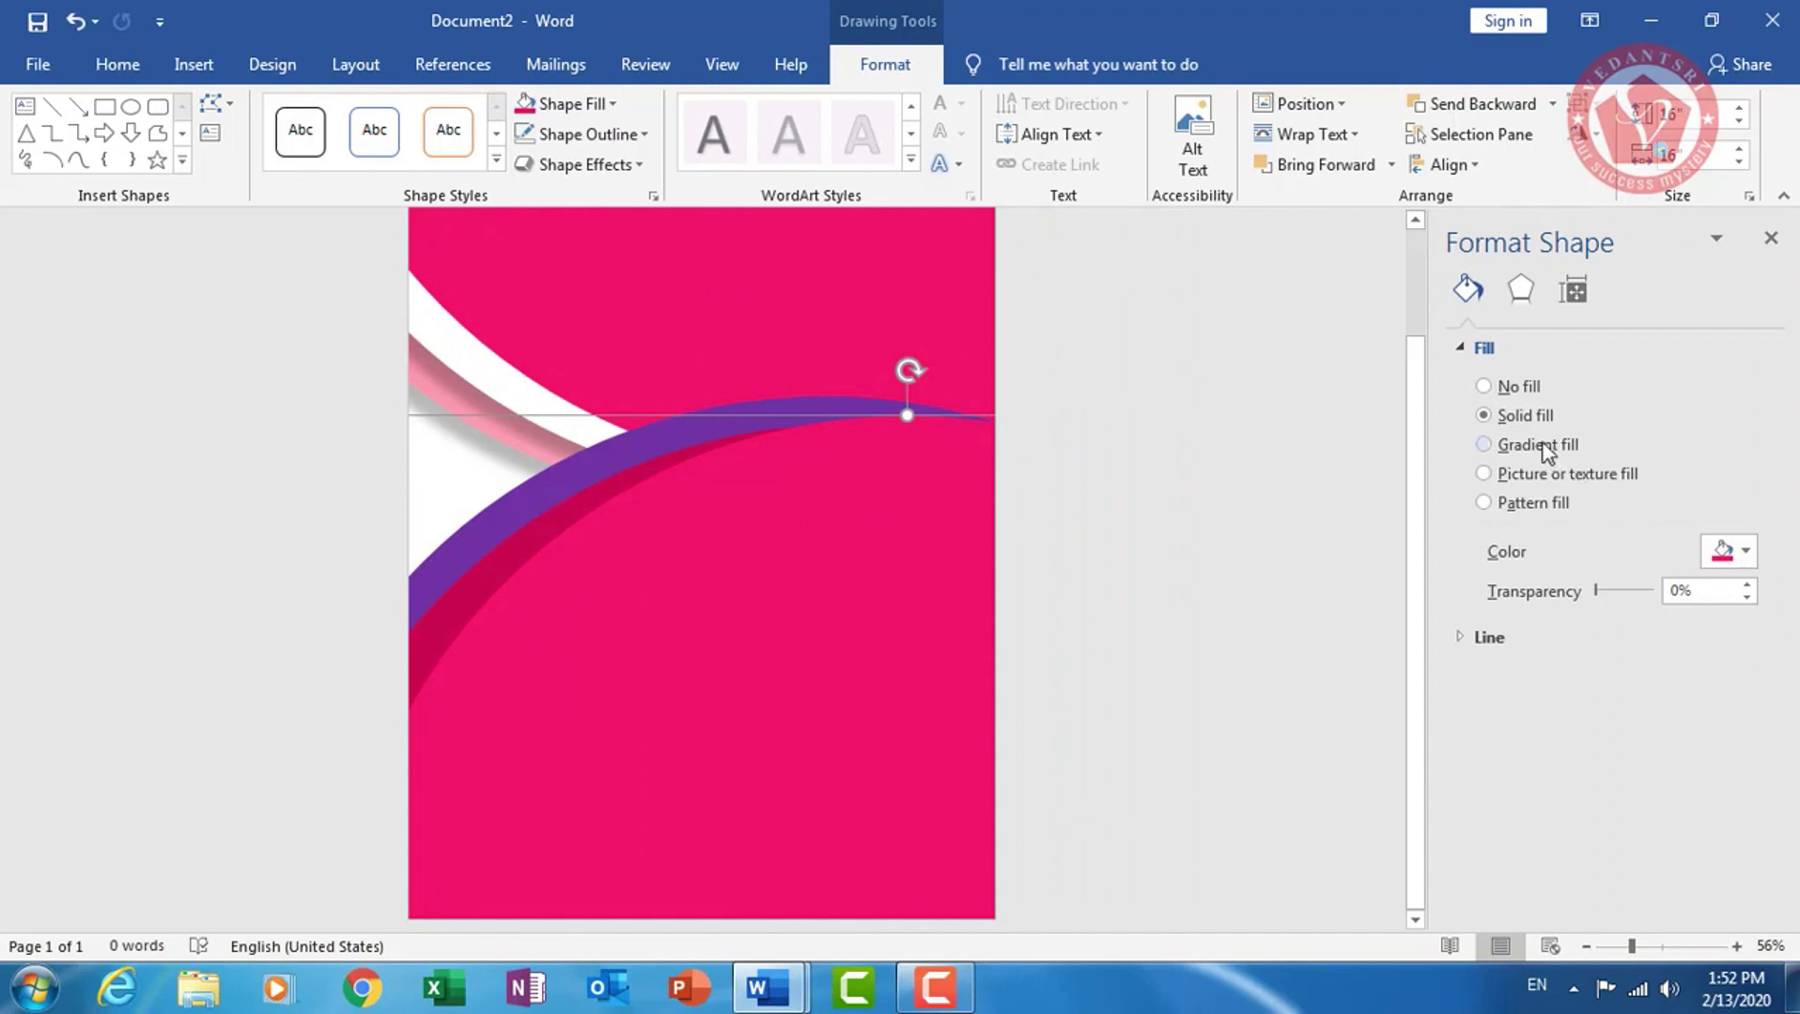
click(1547, 453)
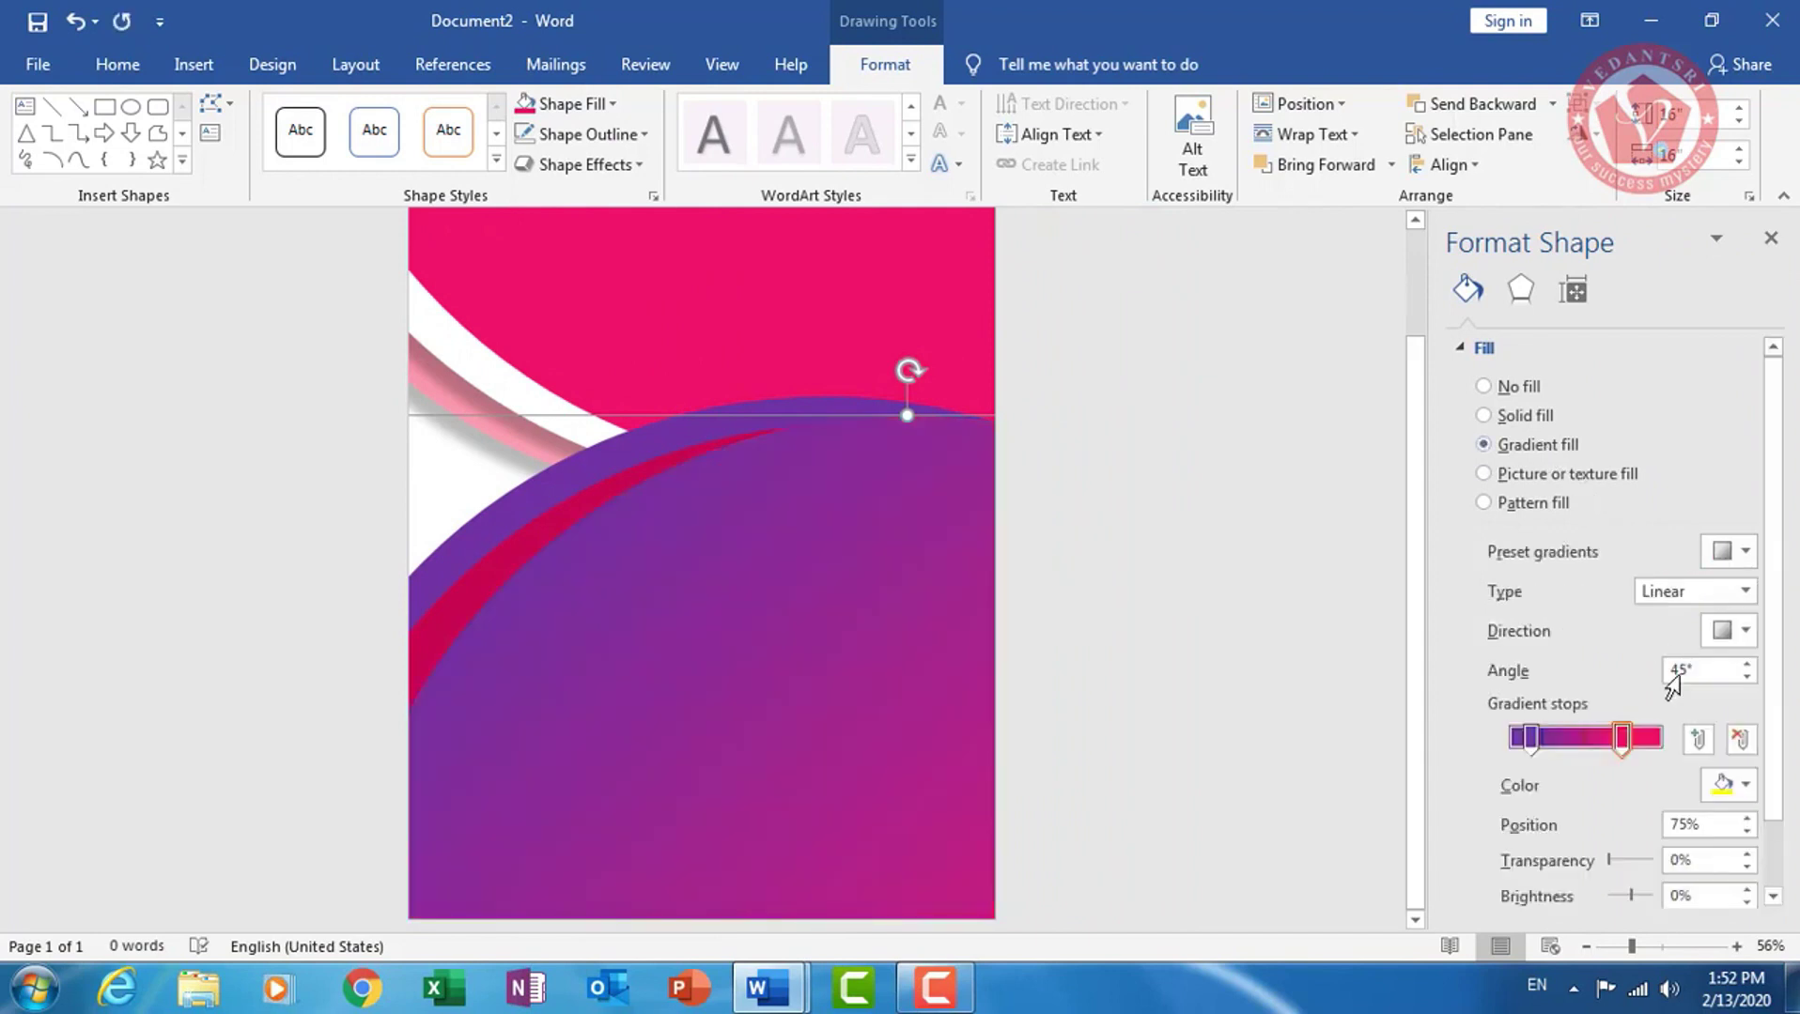
click(1745, 551)
click(1745, 555)
click(1745, 635)
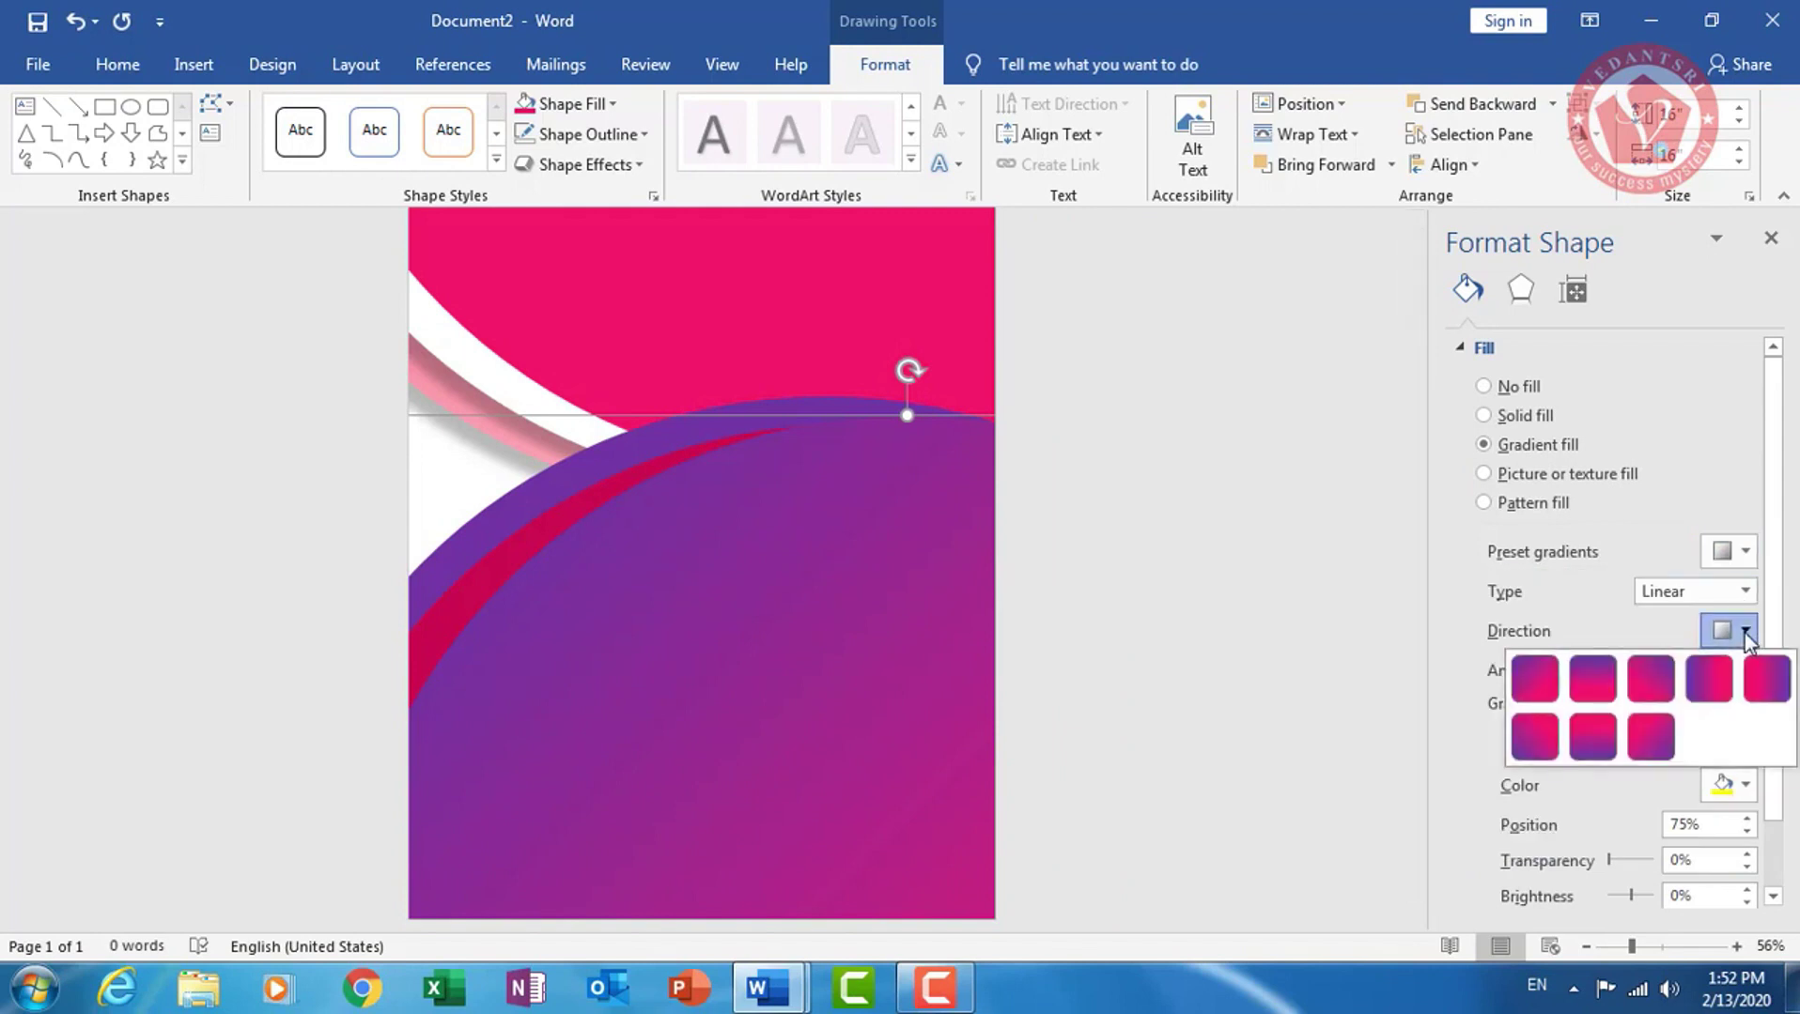
click(1592, 735)
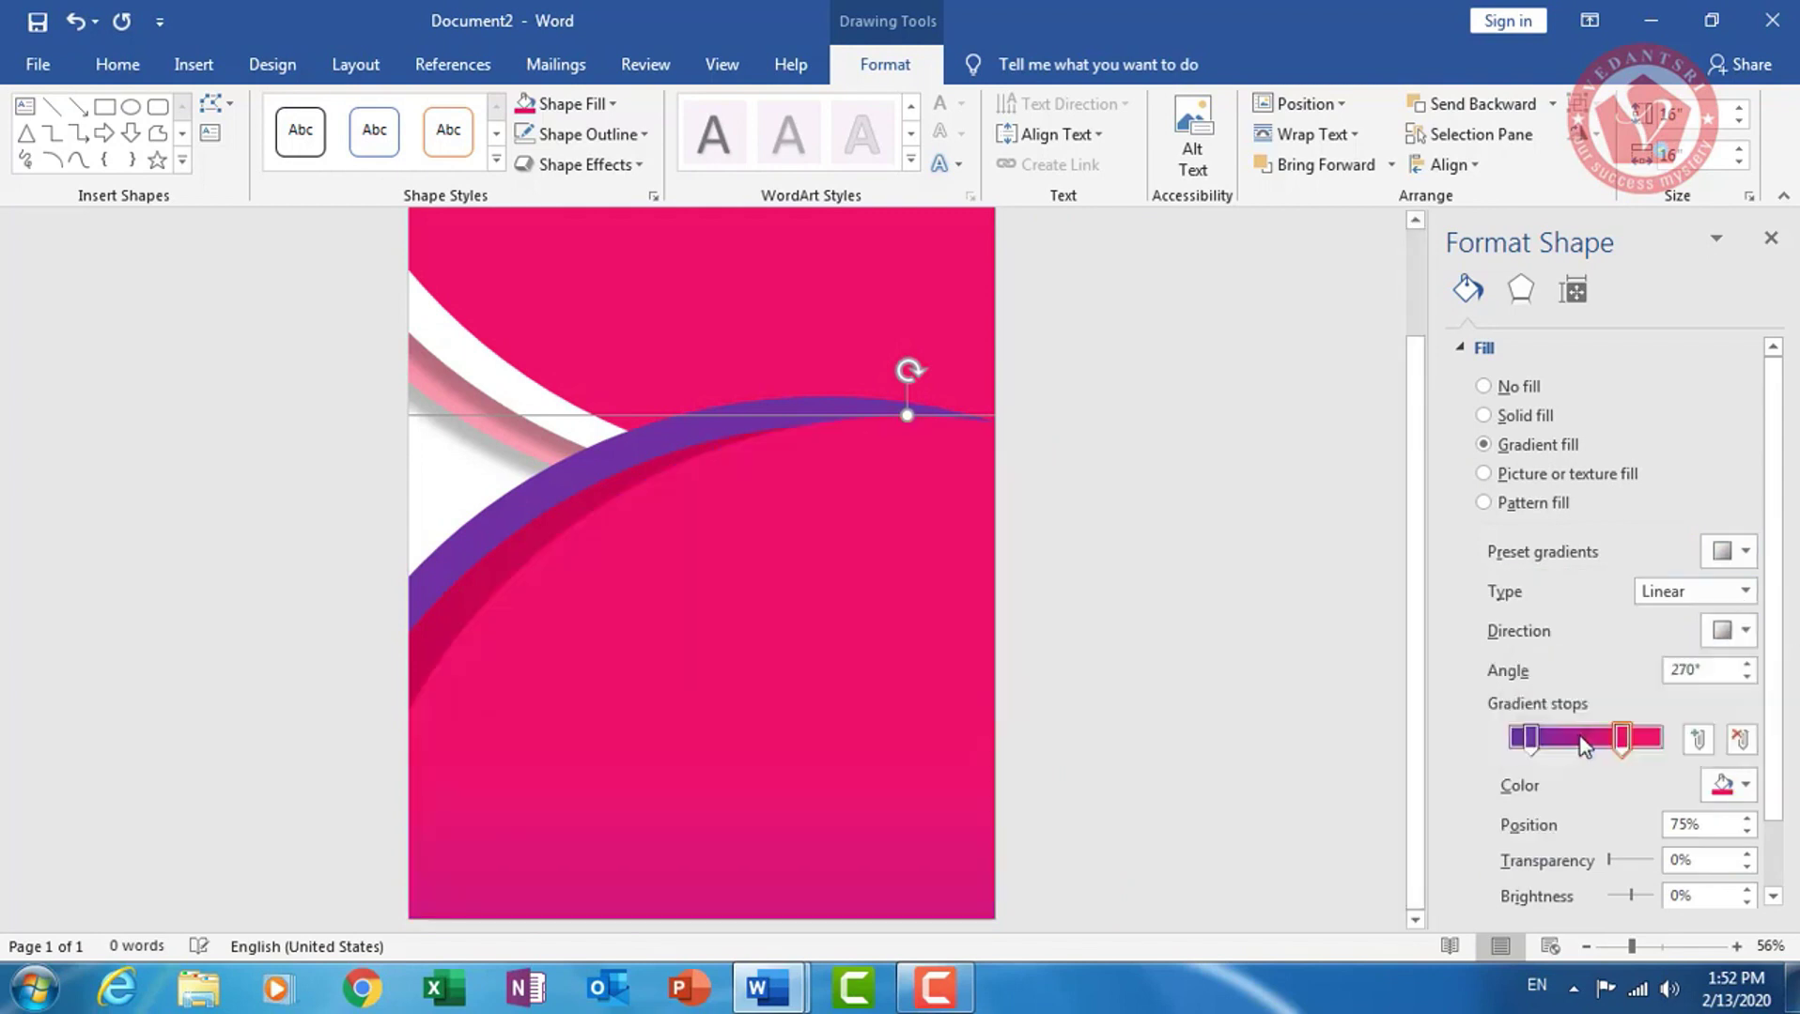
click(1745, 631)
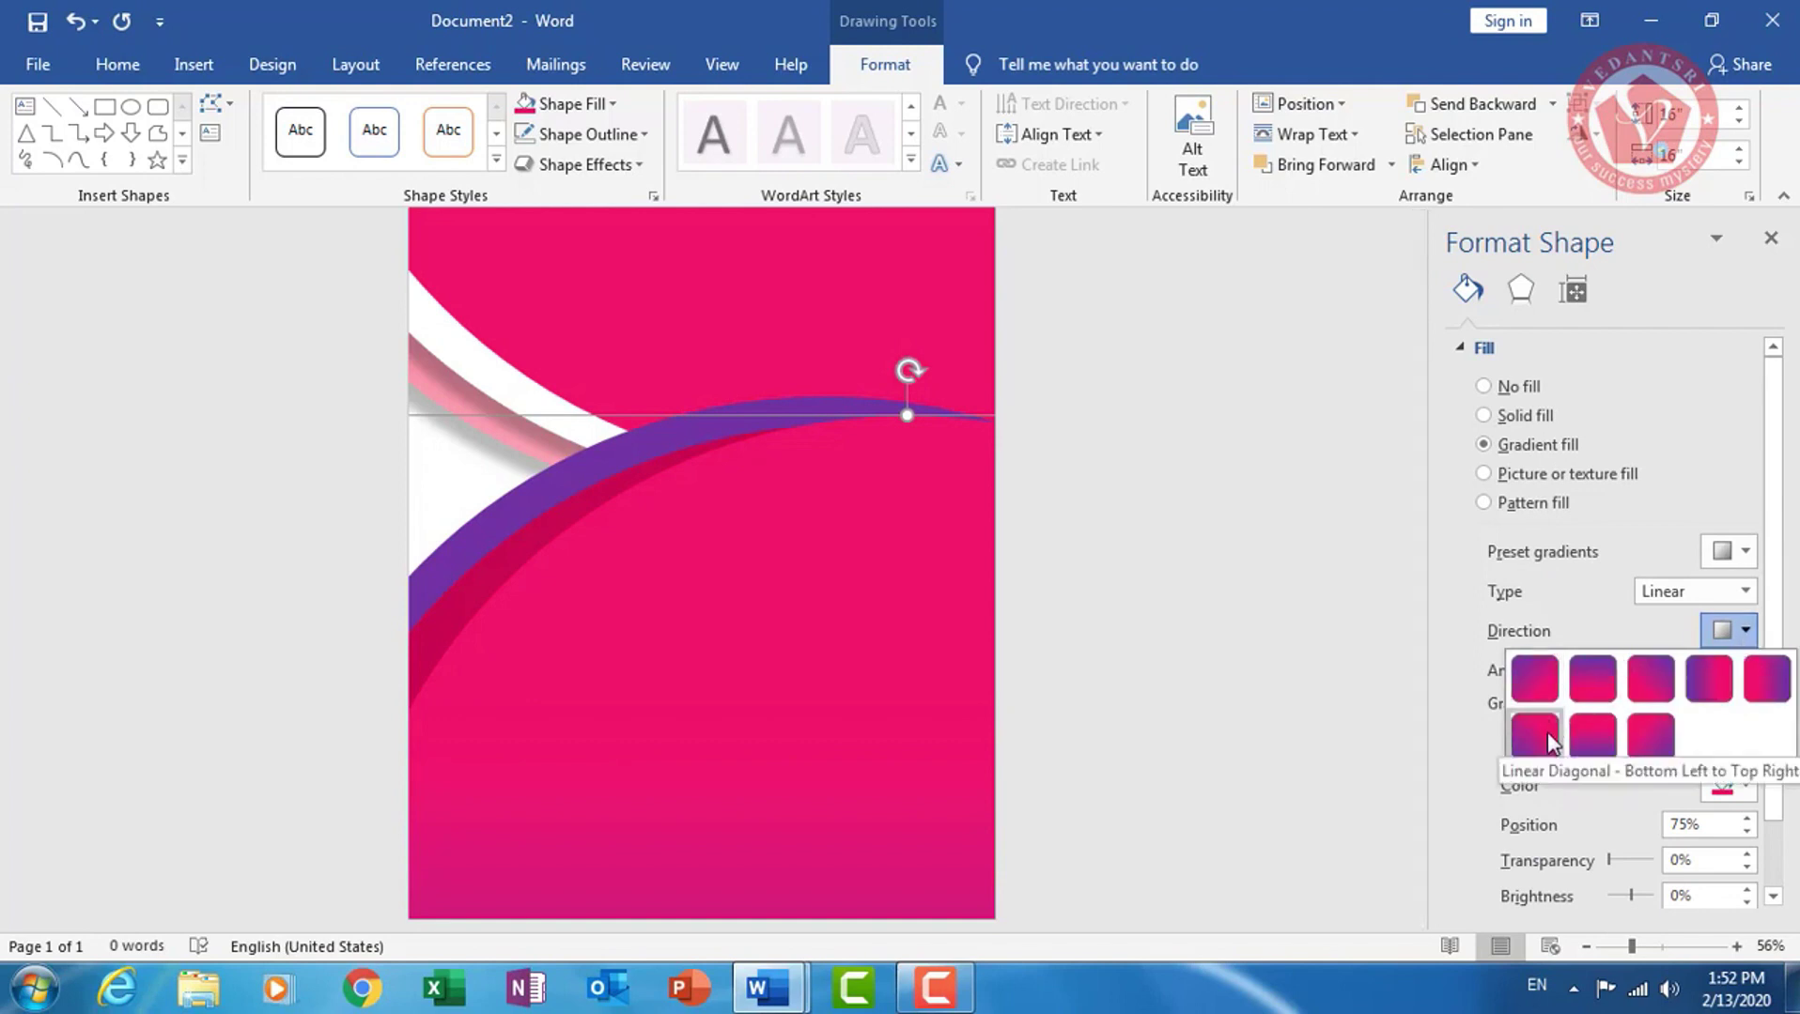
Switch the gradient to Radial with purple deepening toward the bottom-right corner
click(1717, 595)
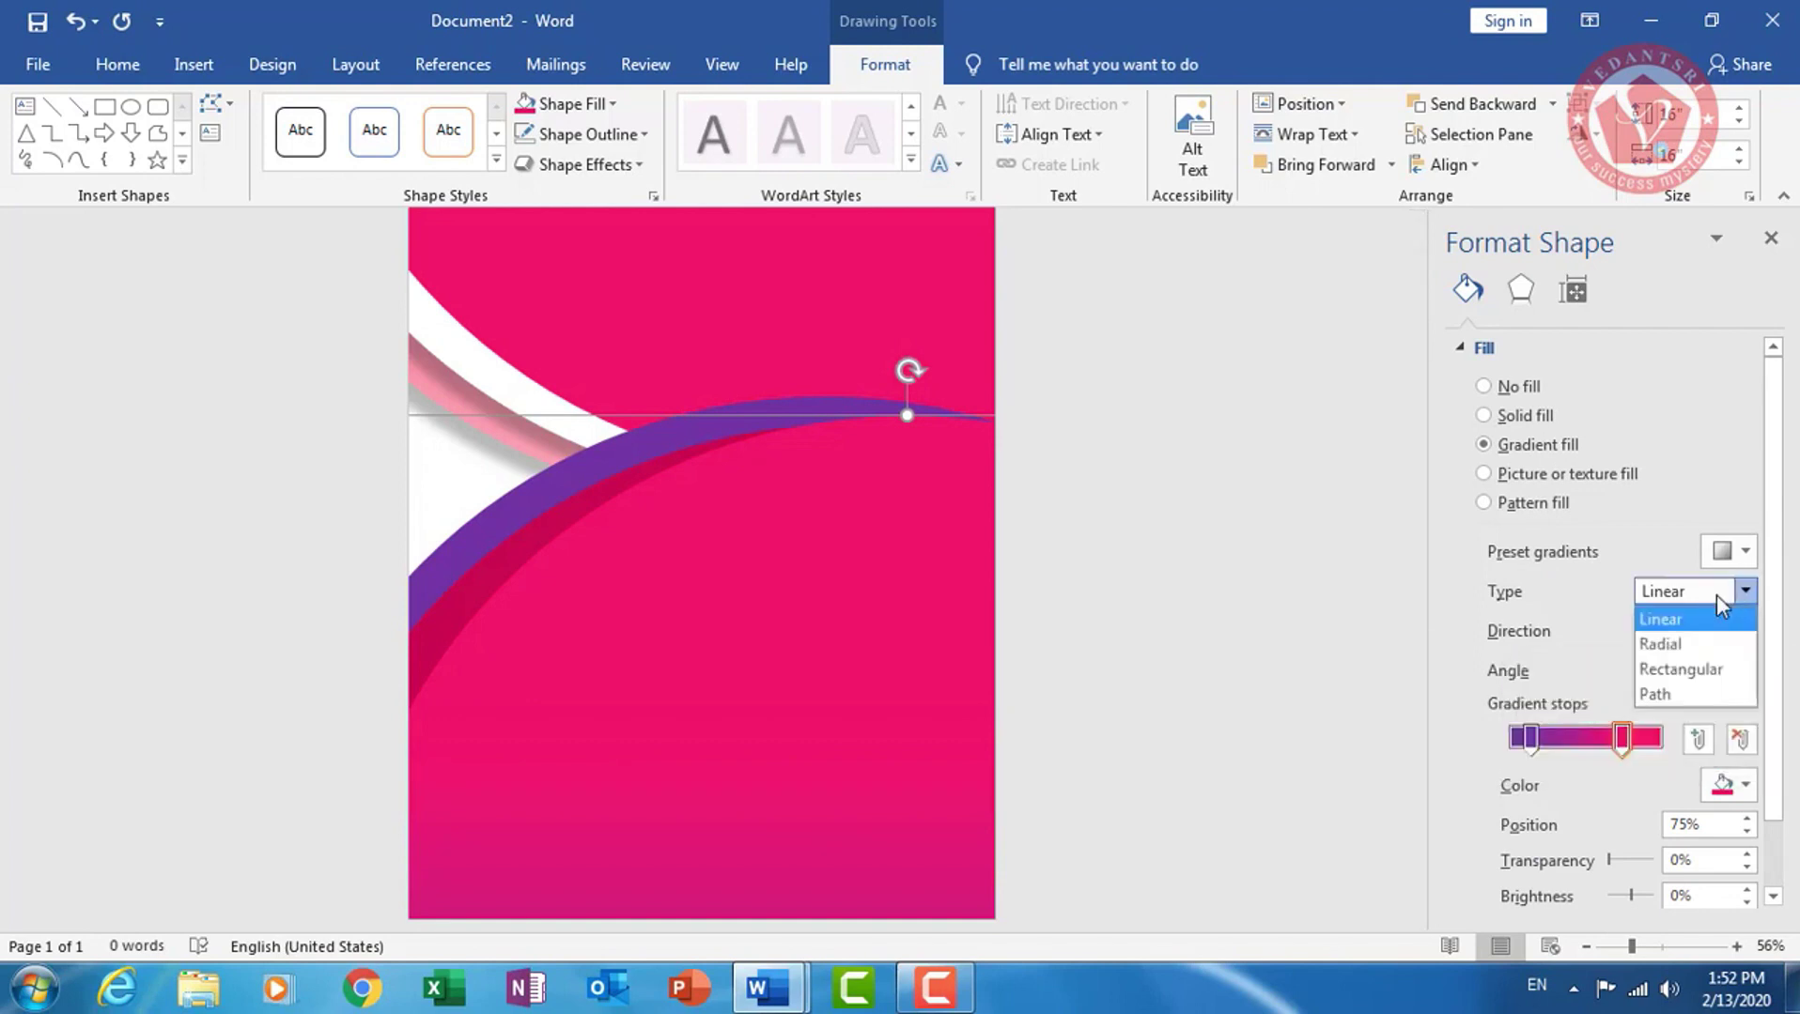
click(1701, 649)
click(1745, 631)
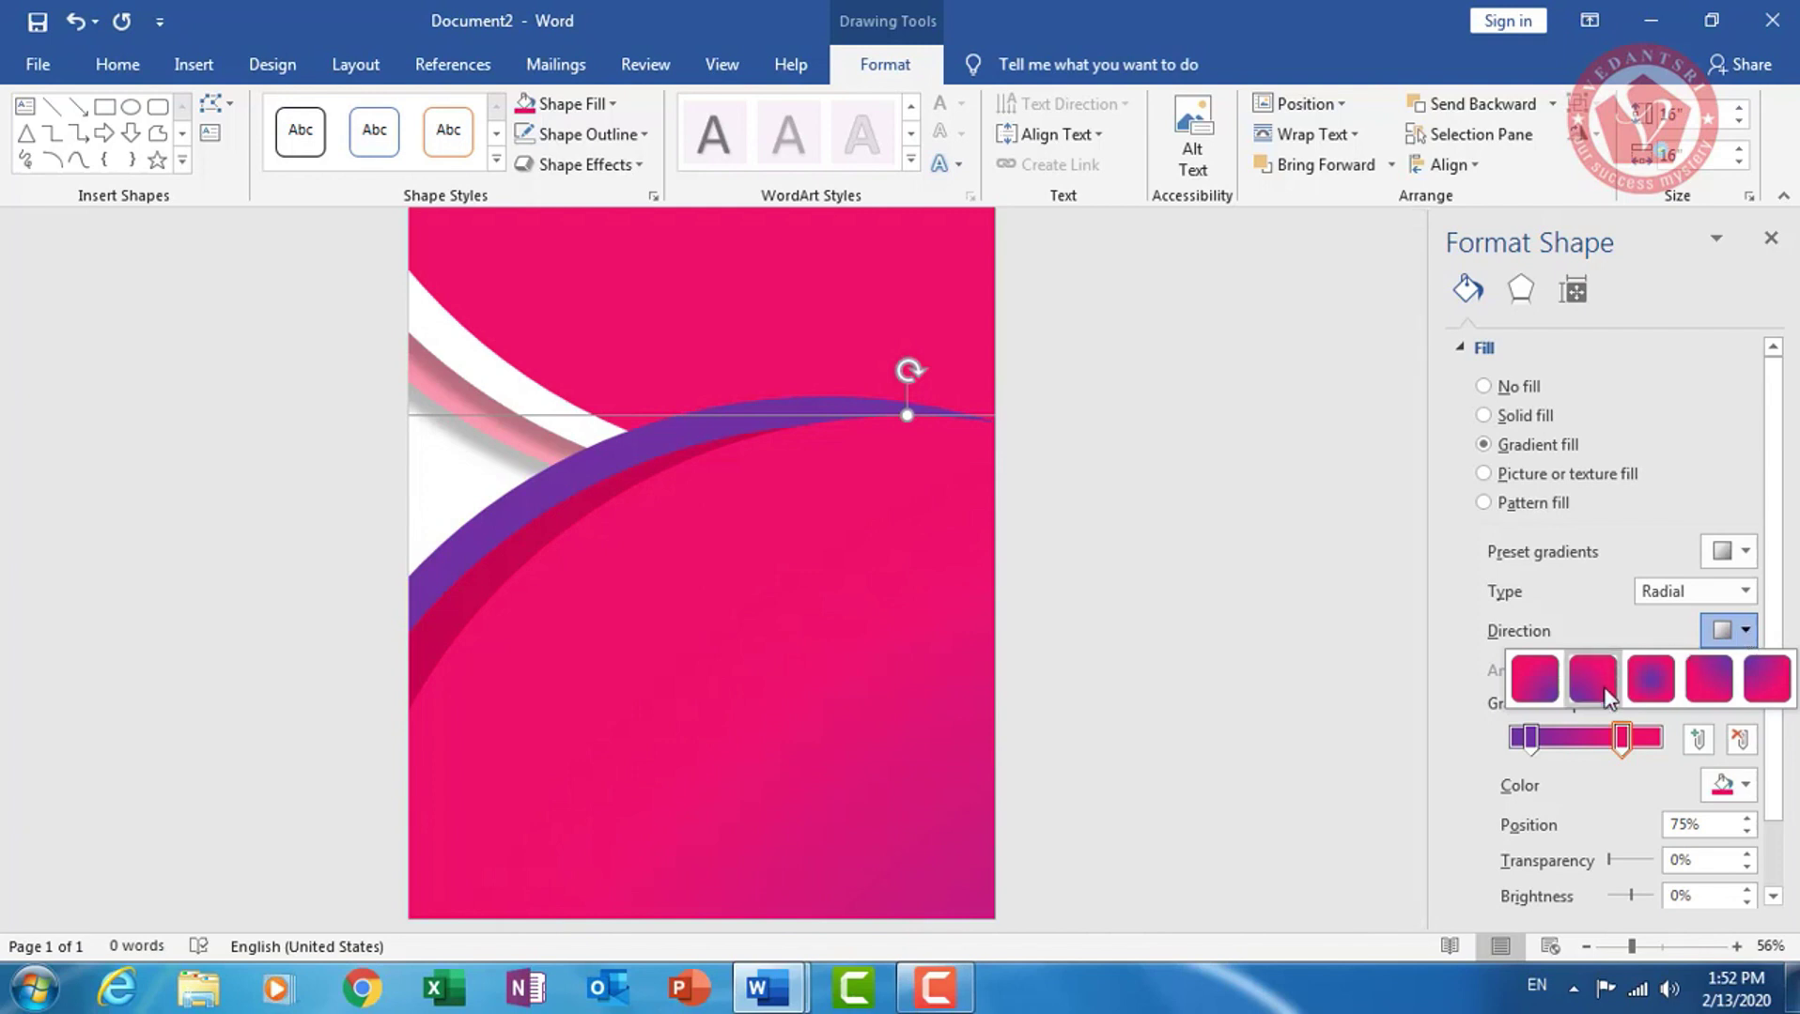
click(1659, 674)
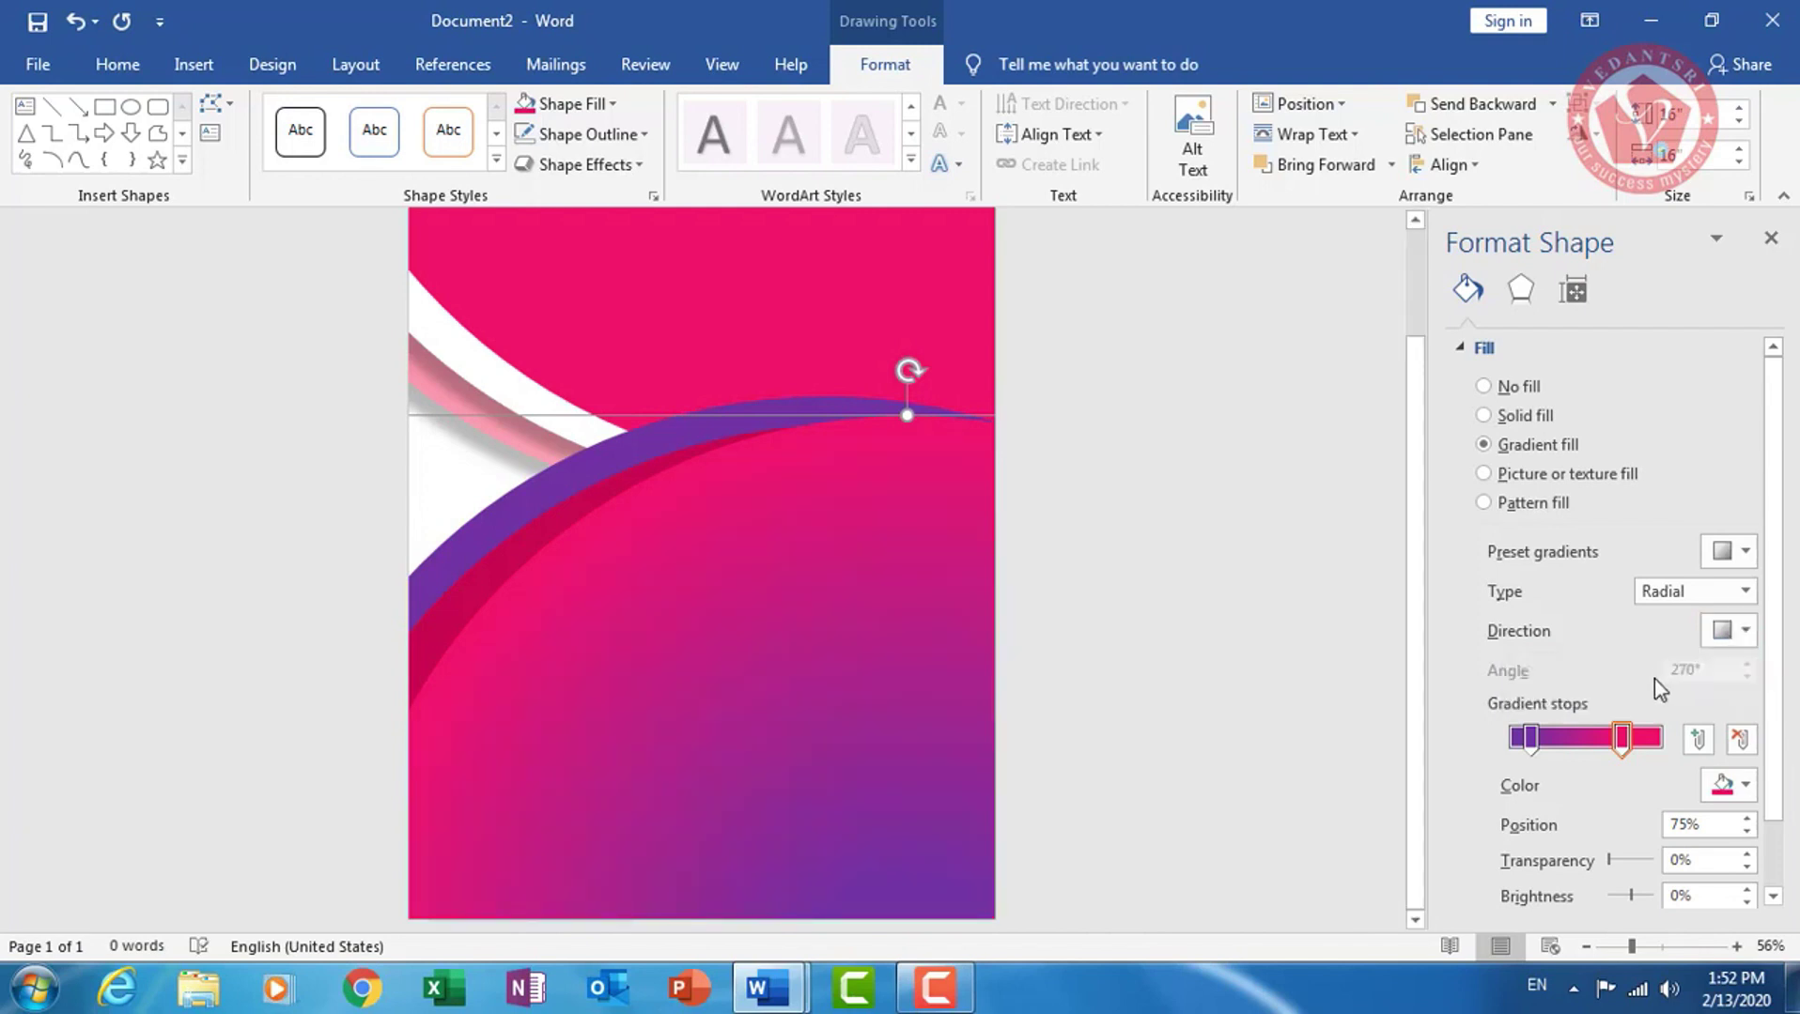
click(1744, 594)
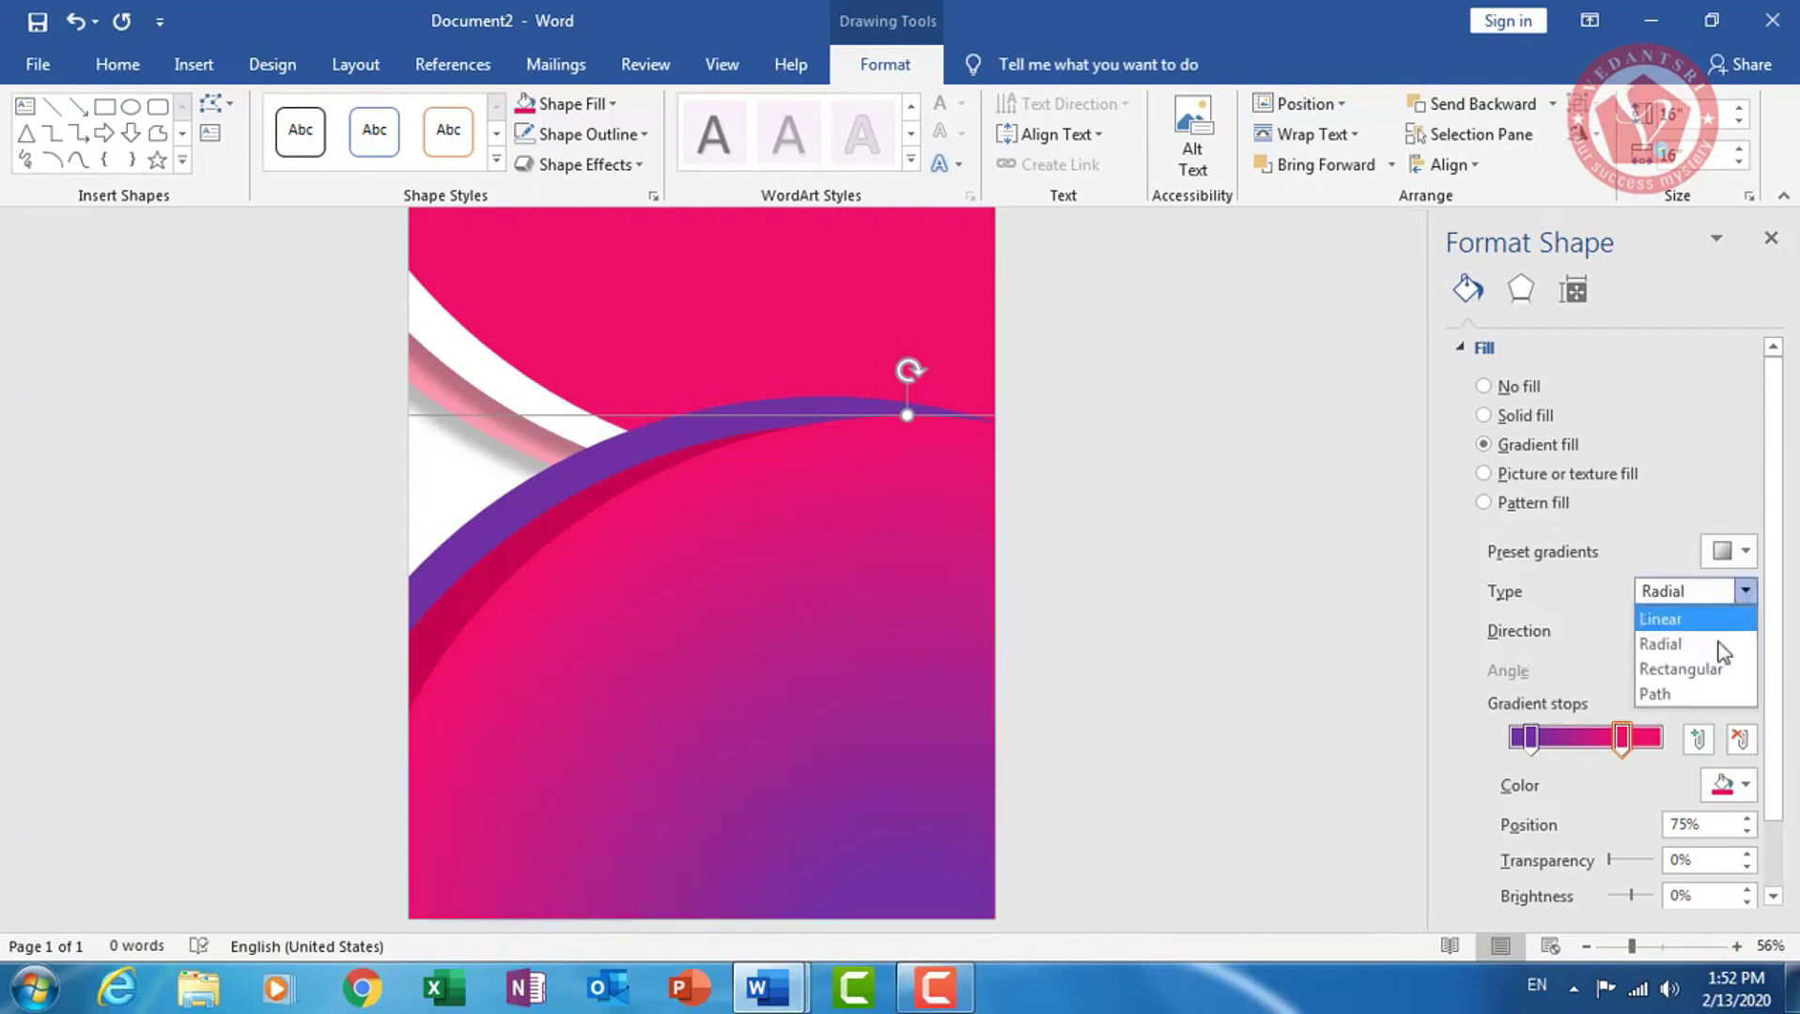
click(1705, 643)
click(1744, 632)
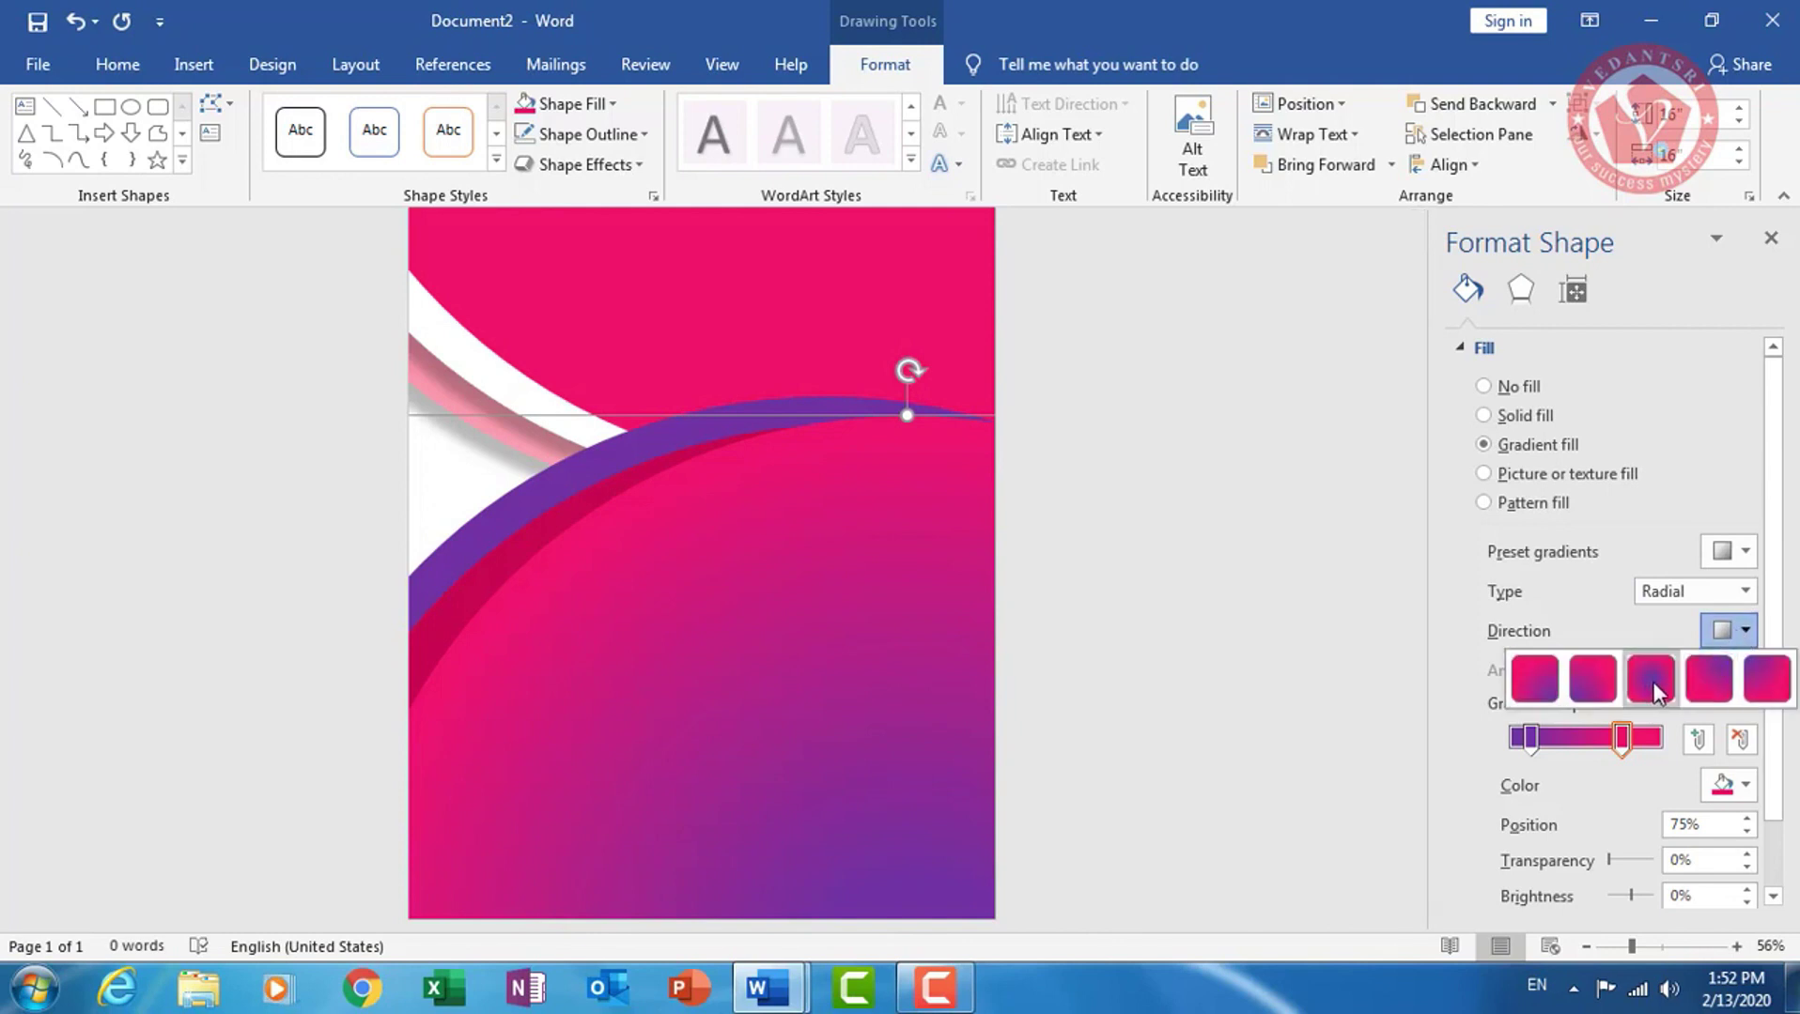
click(1654, 693)
click(1745, 631)
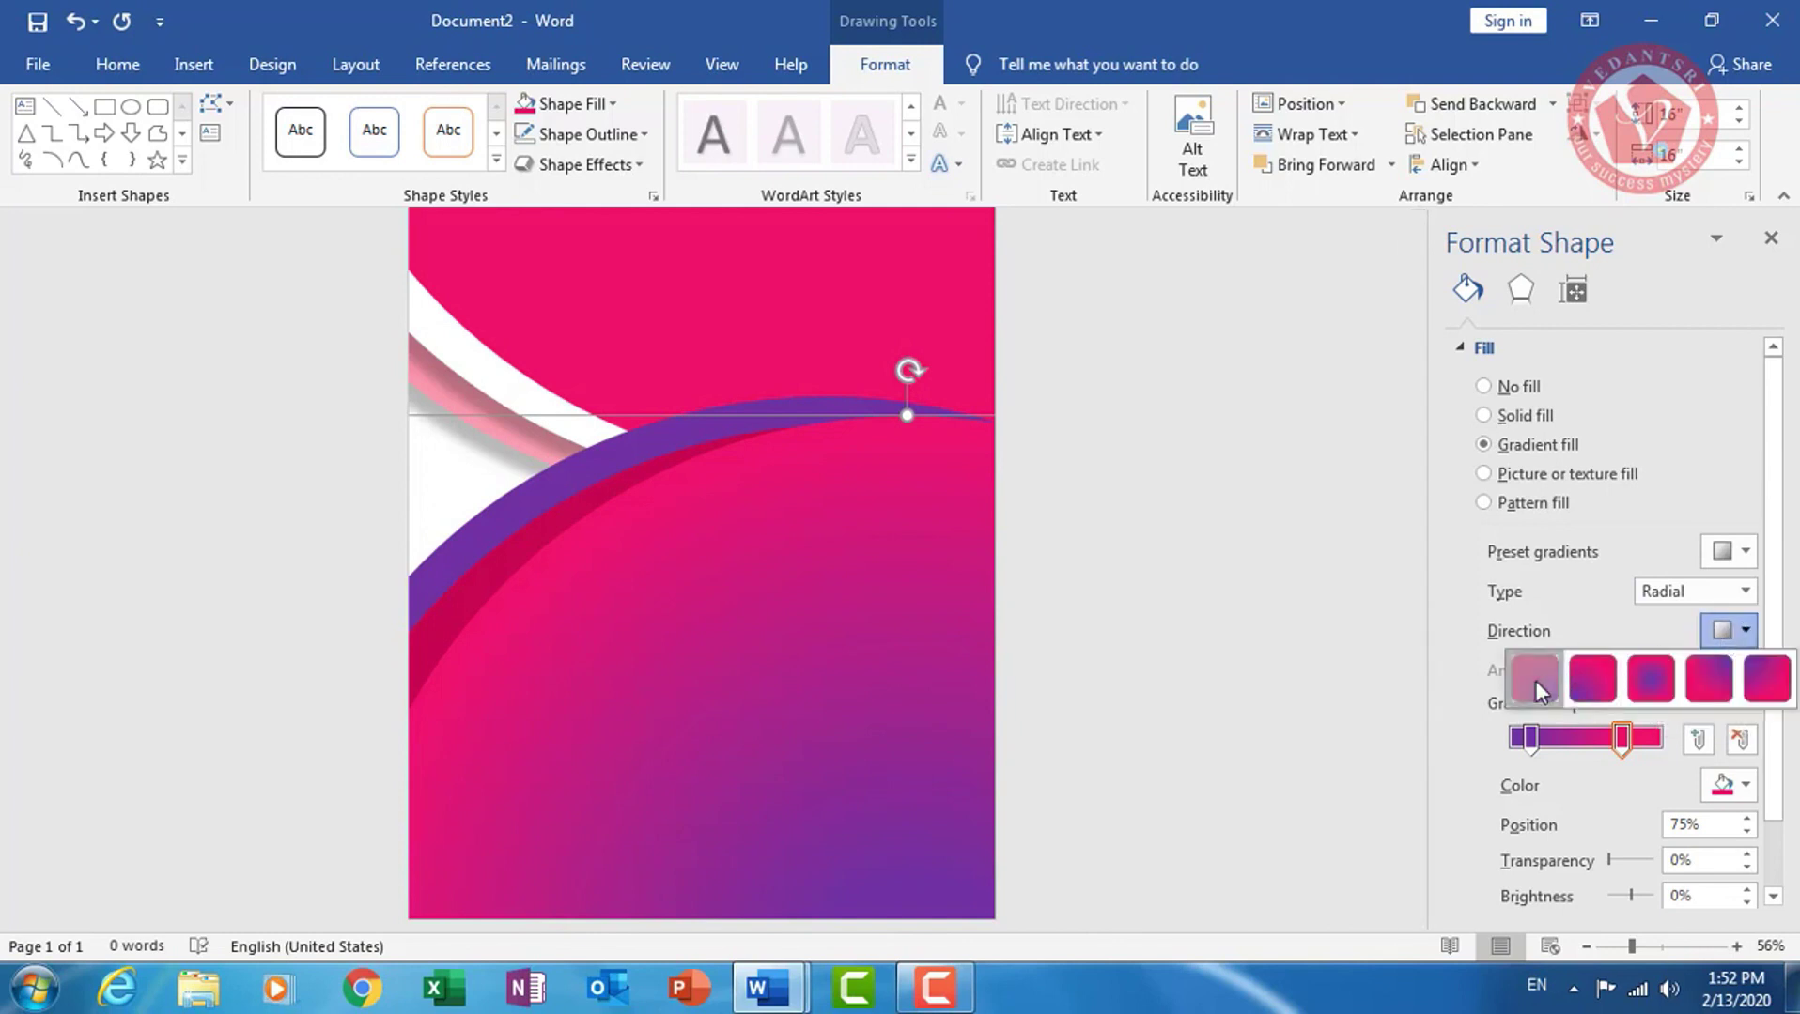
click(1534, 678)
click(1747, 632)
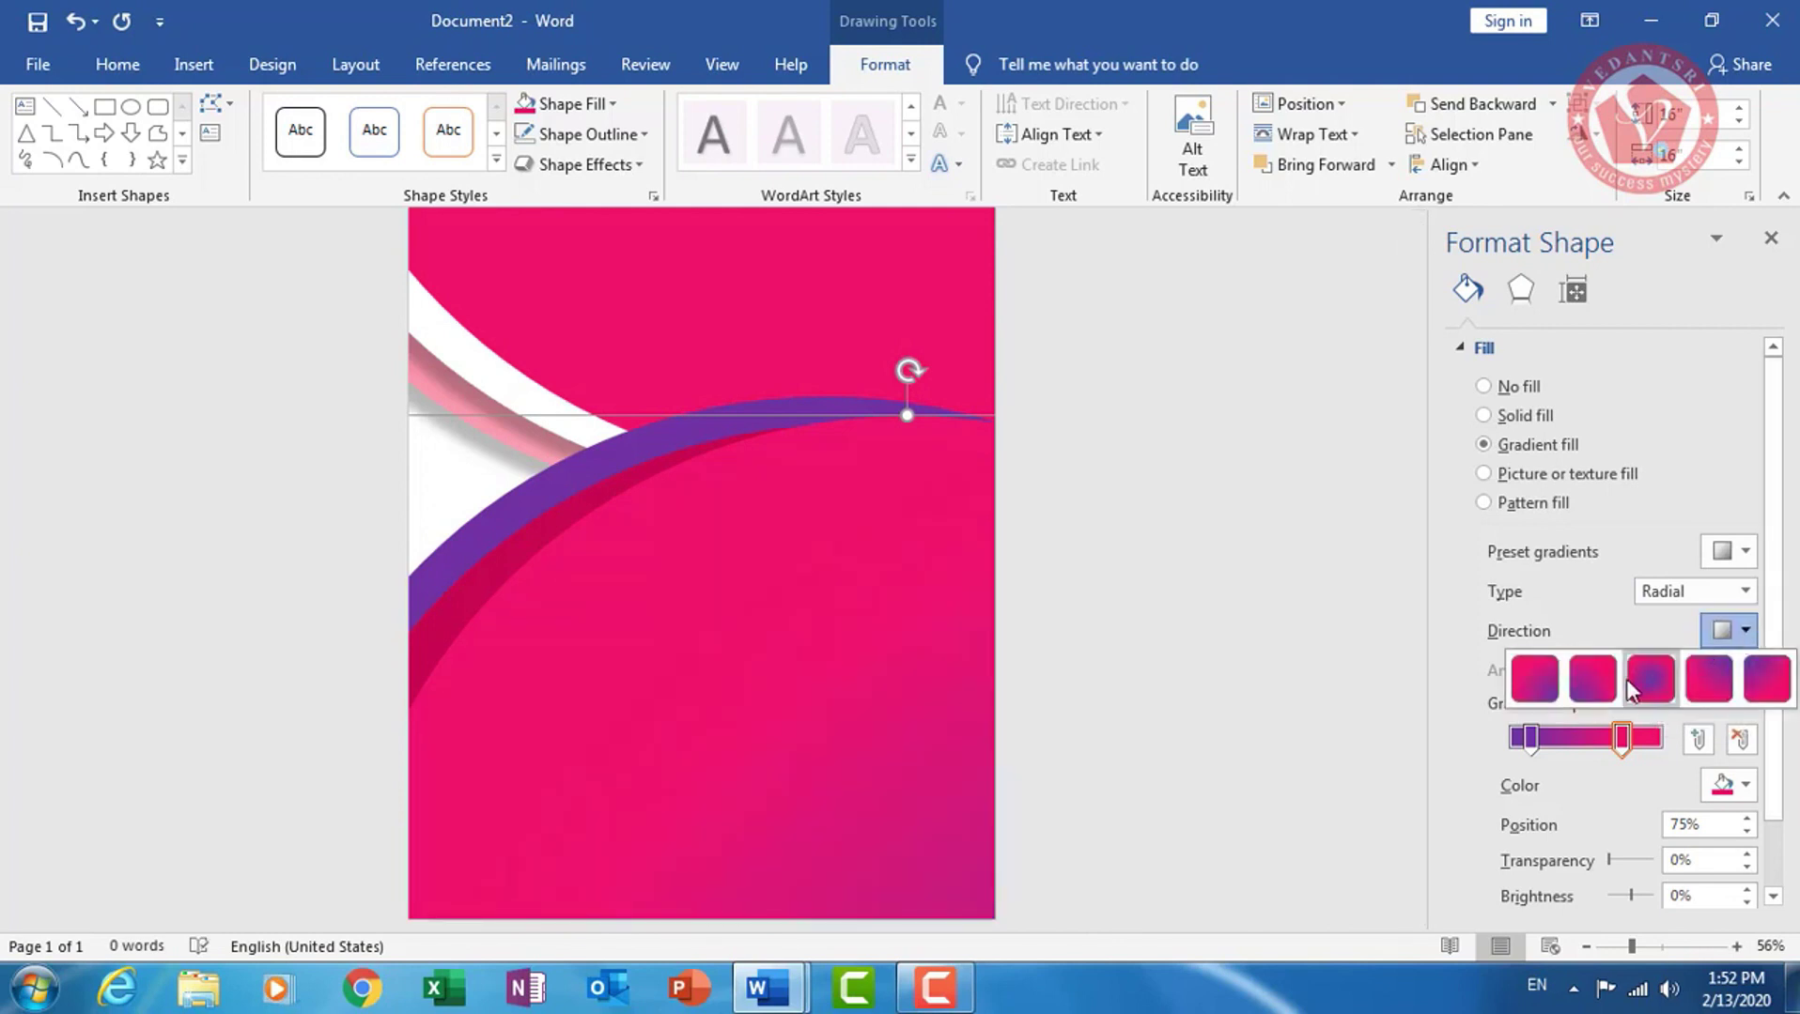
click(1653, 682)
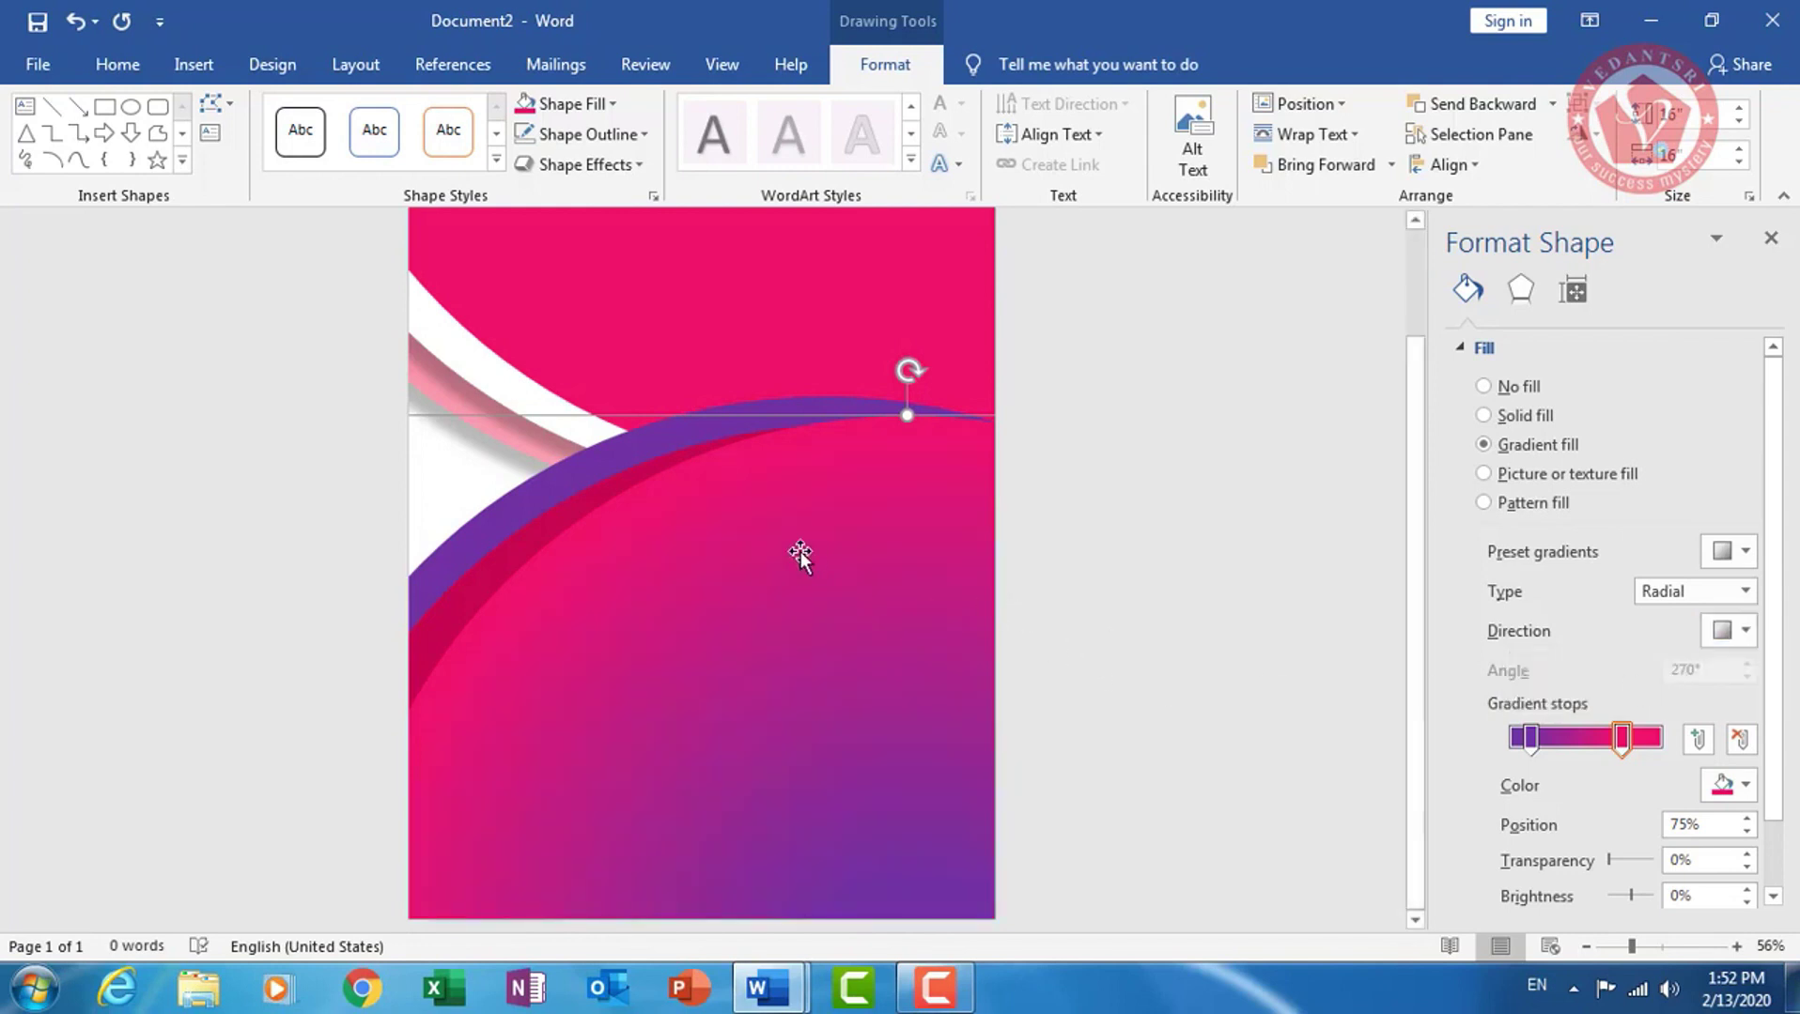
Select the shape, keep its gradient fill, and change the gradient type to Linear
click(521, 541)
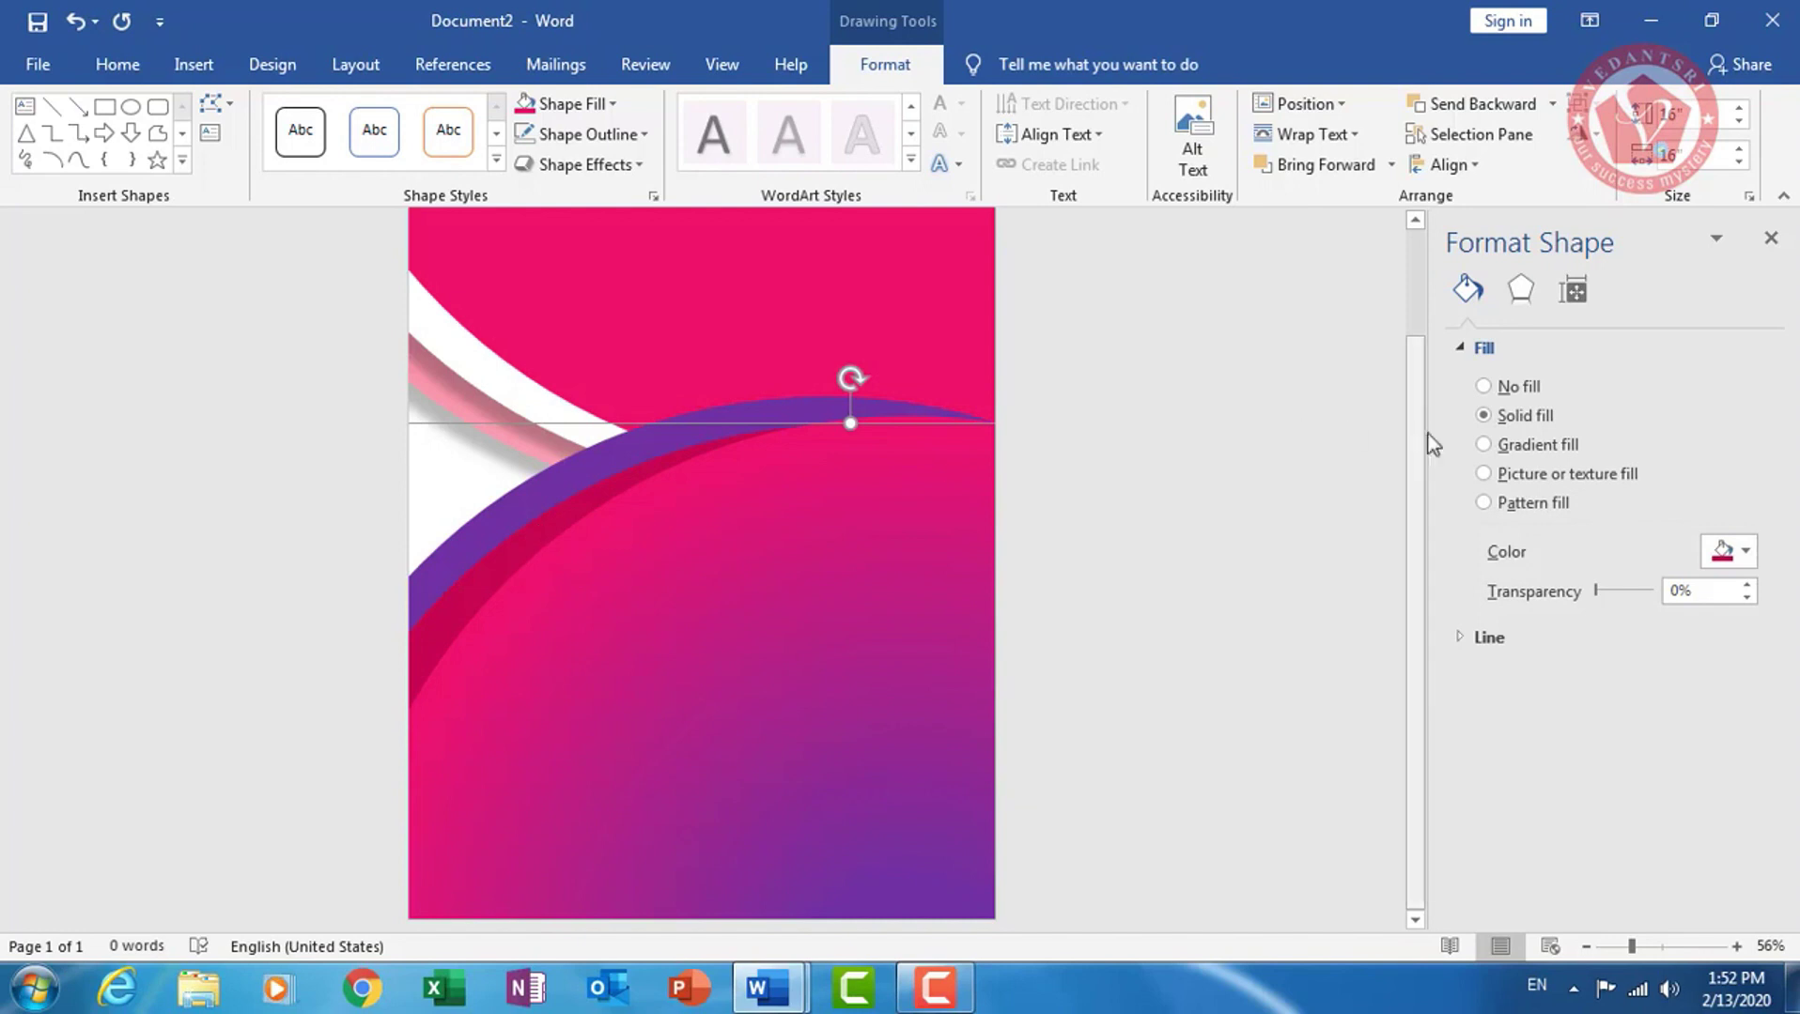
click(1530, 447)
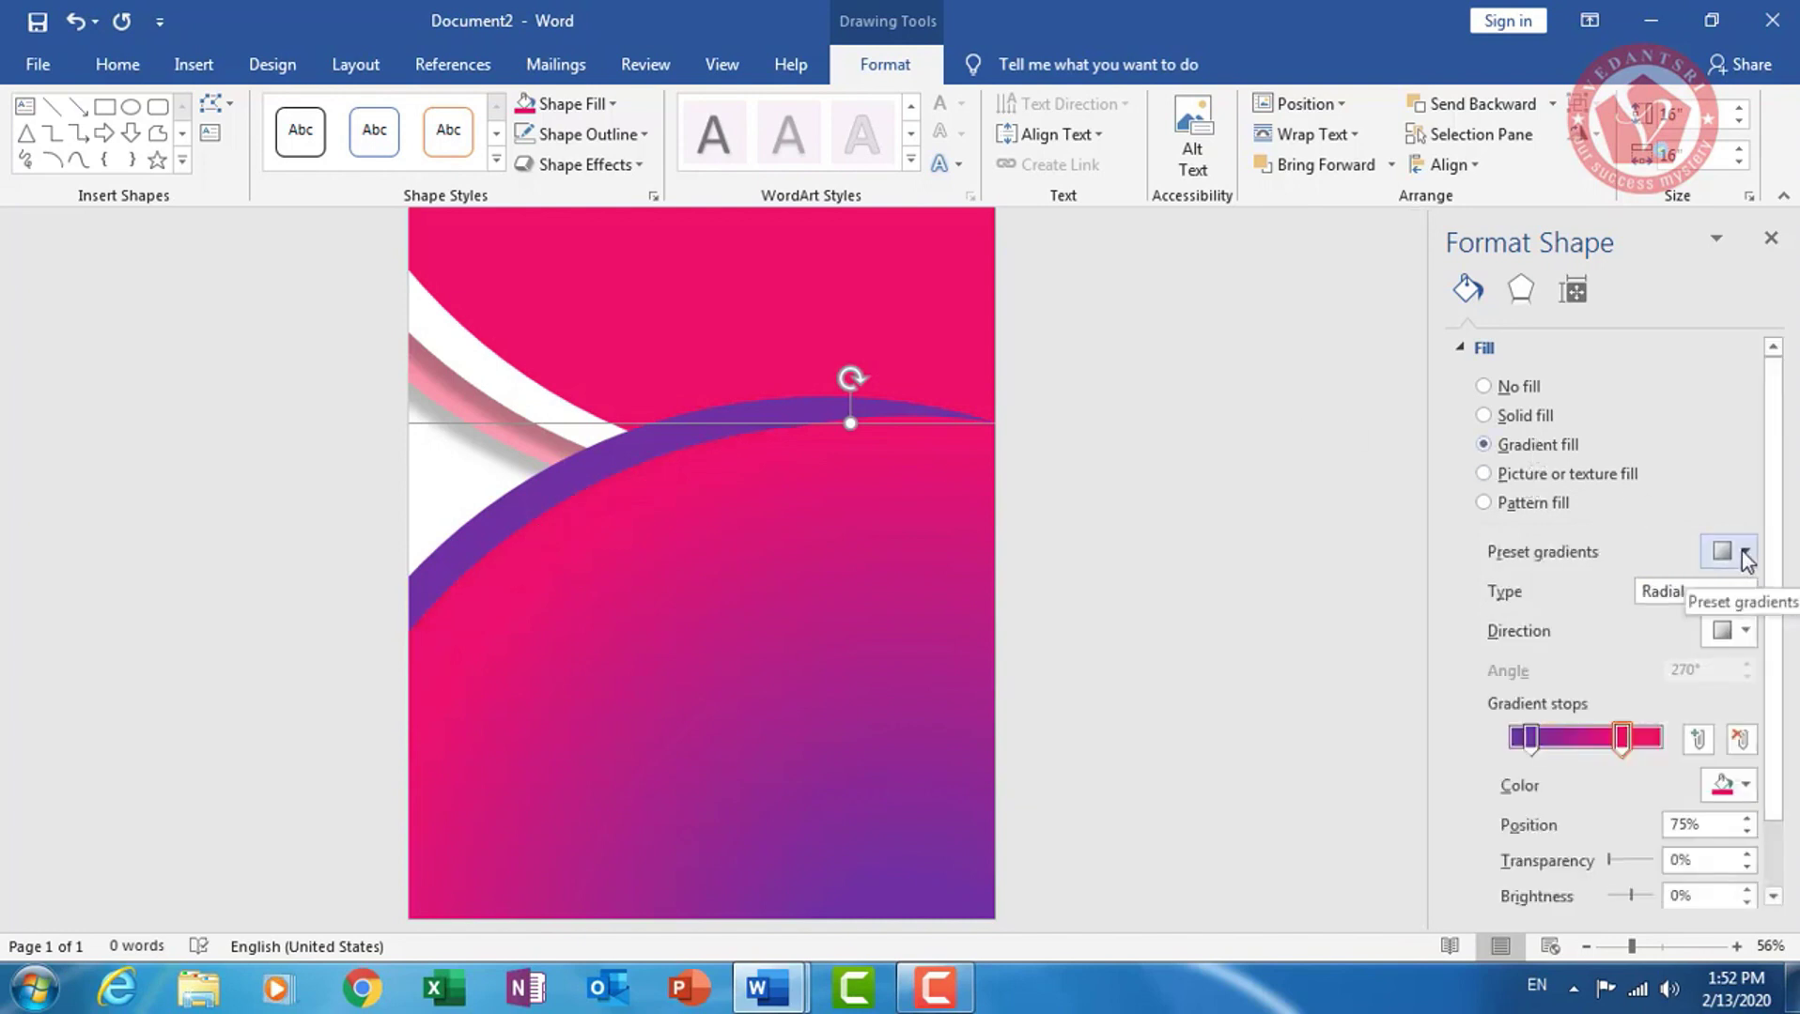
click(1742, 552)
click(1744, 552)
click(1746, 592)
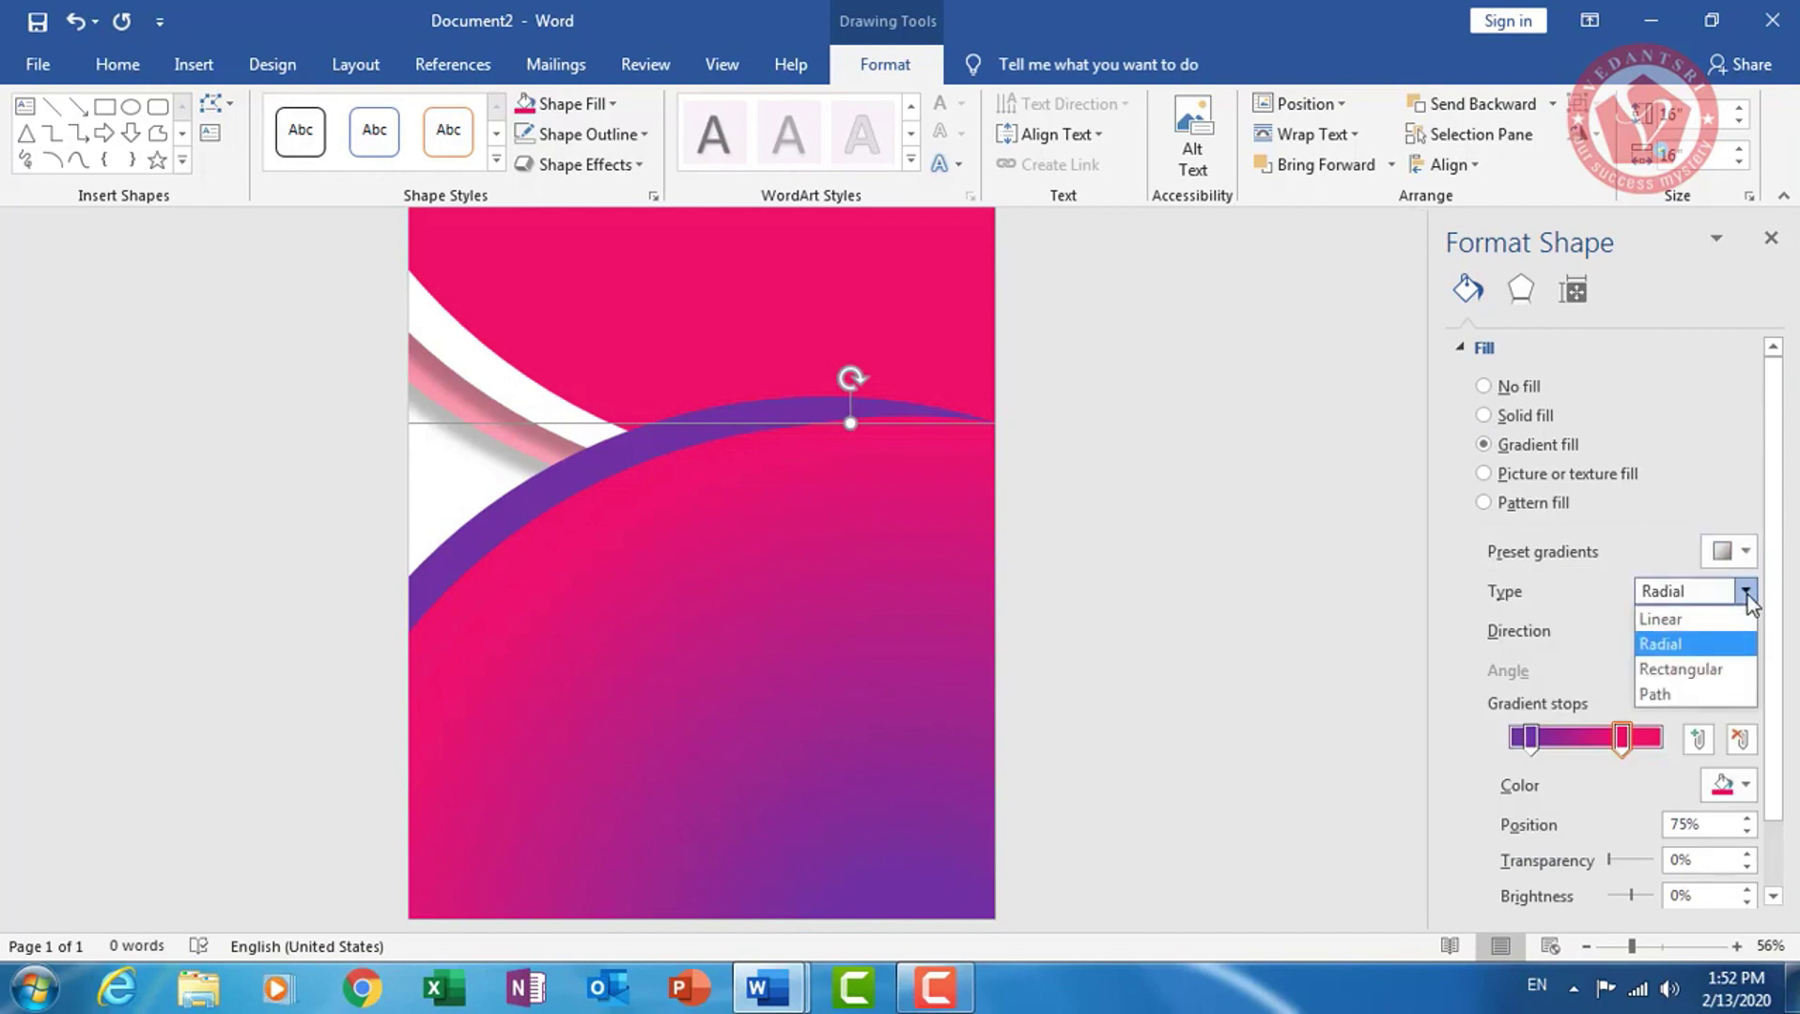
click(1748, 594)
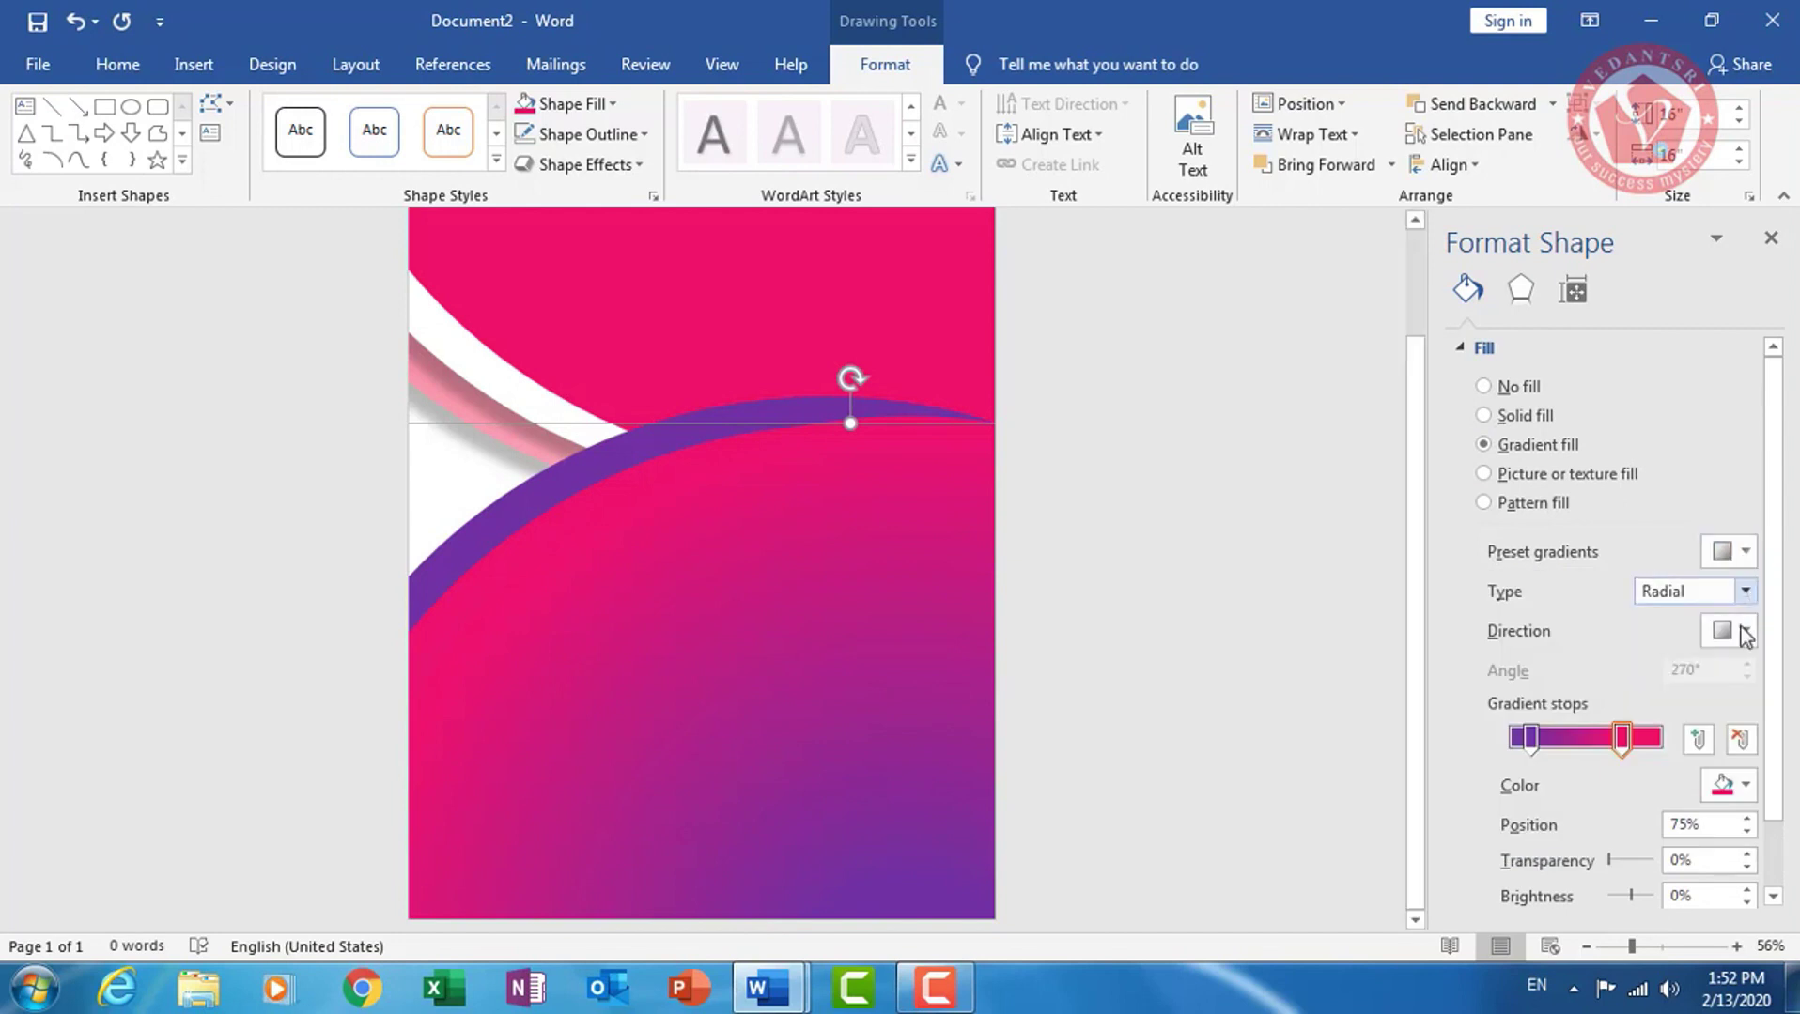
click(1744, 632)
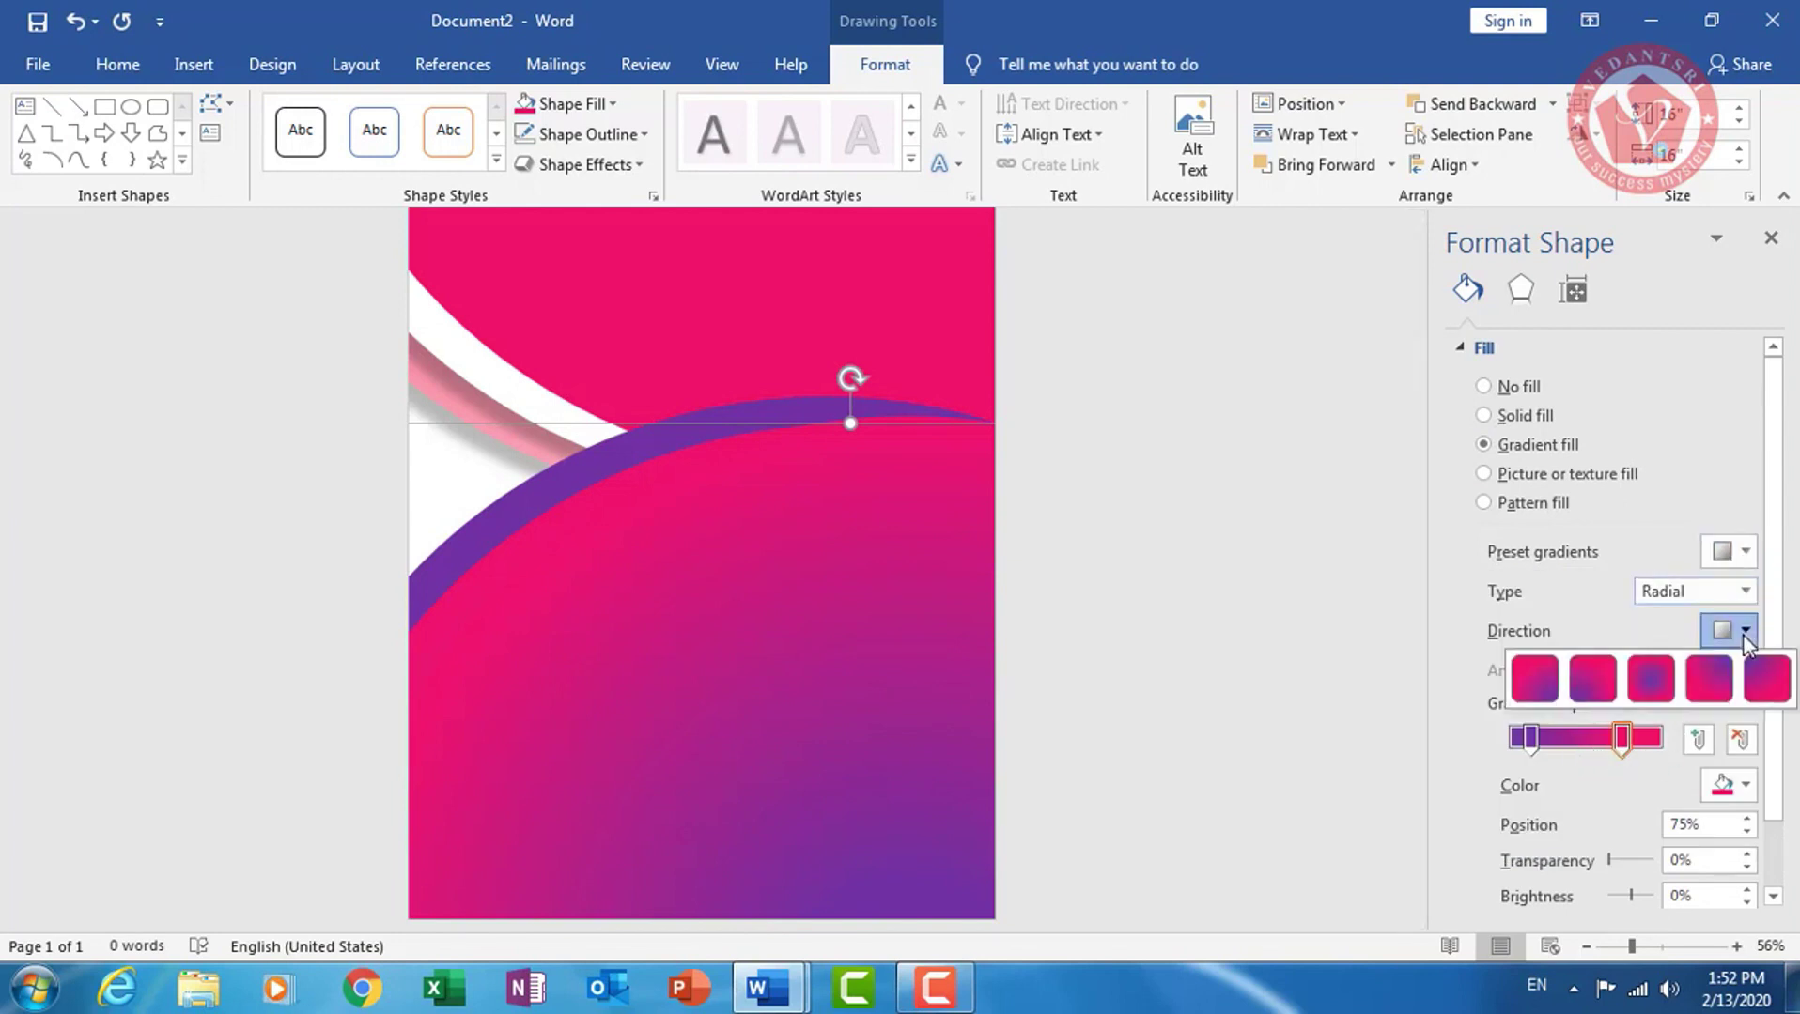
click(1744, 591)
click(1667, 619)
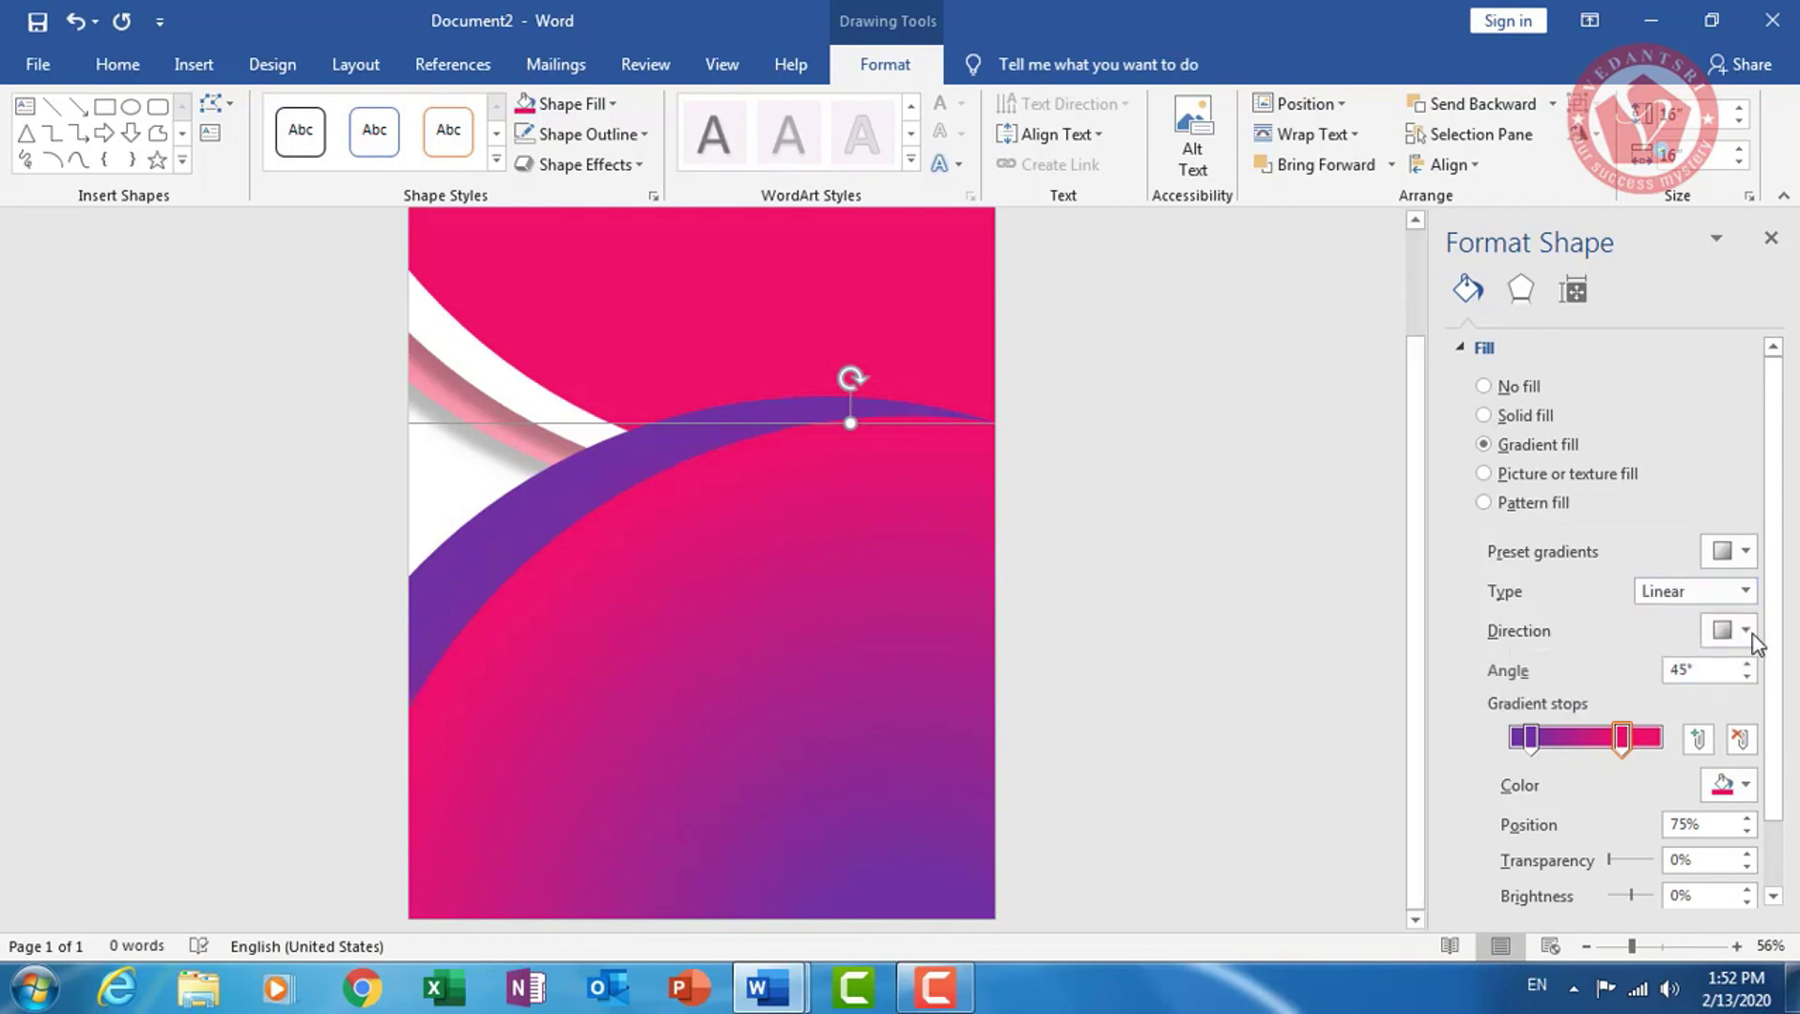
Make the left gradient stop white and move the pink stop to about 92%
click(1529, 737)
click(1746, 785)
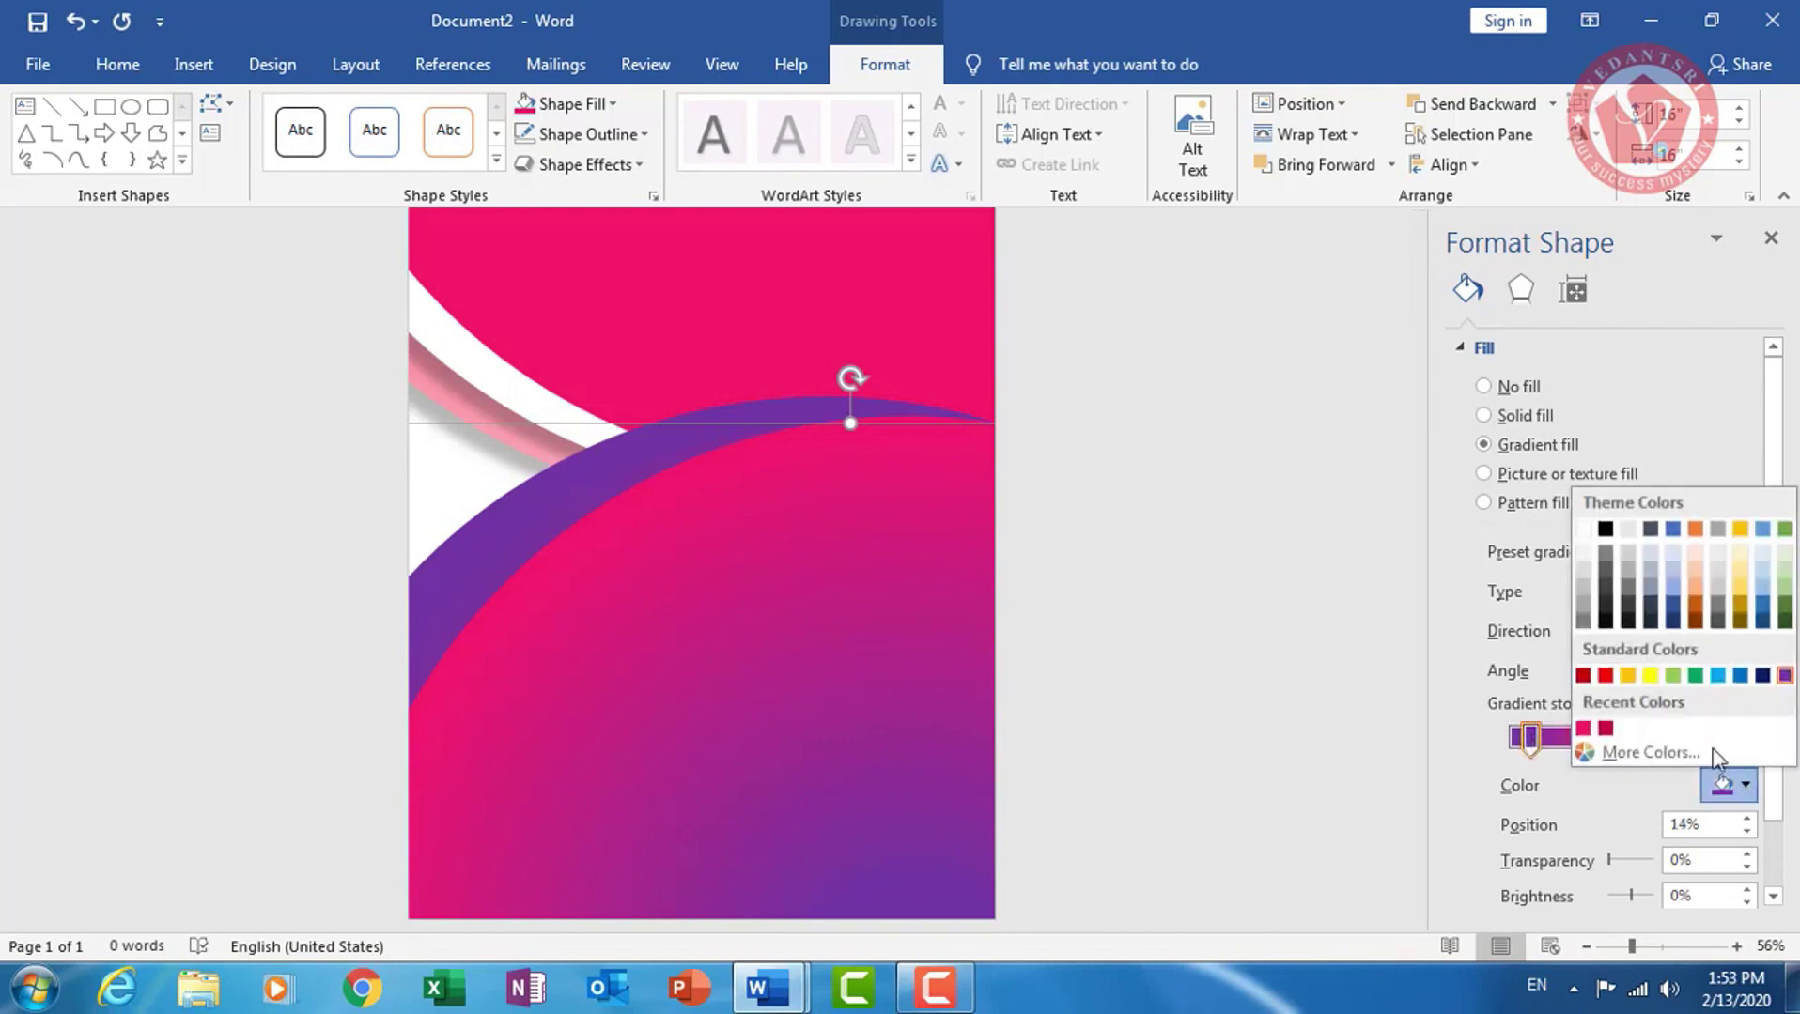
click(1583, 530)
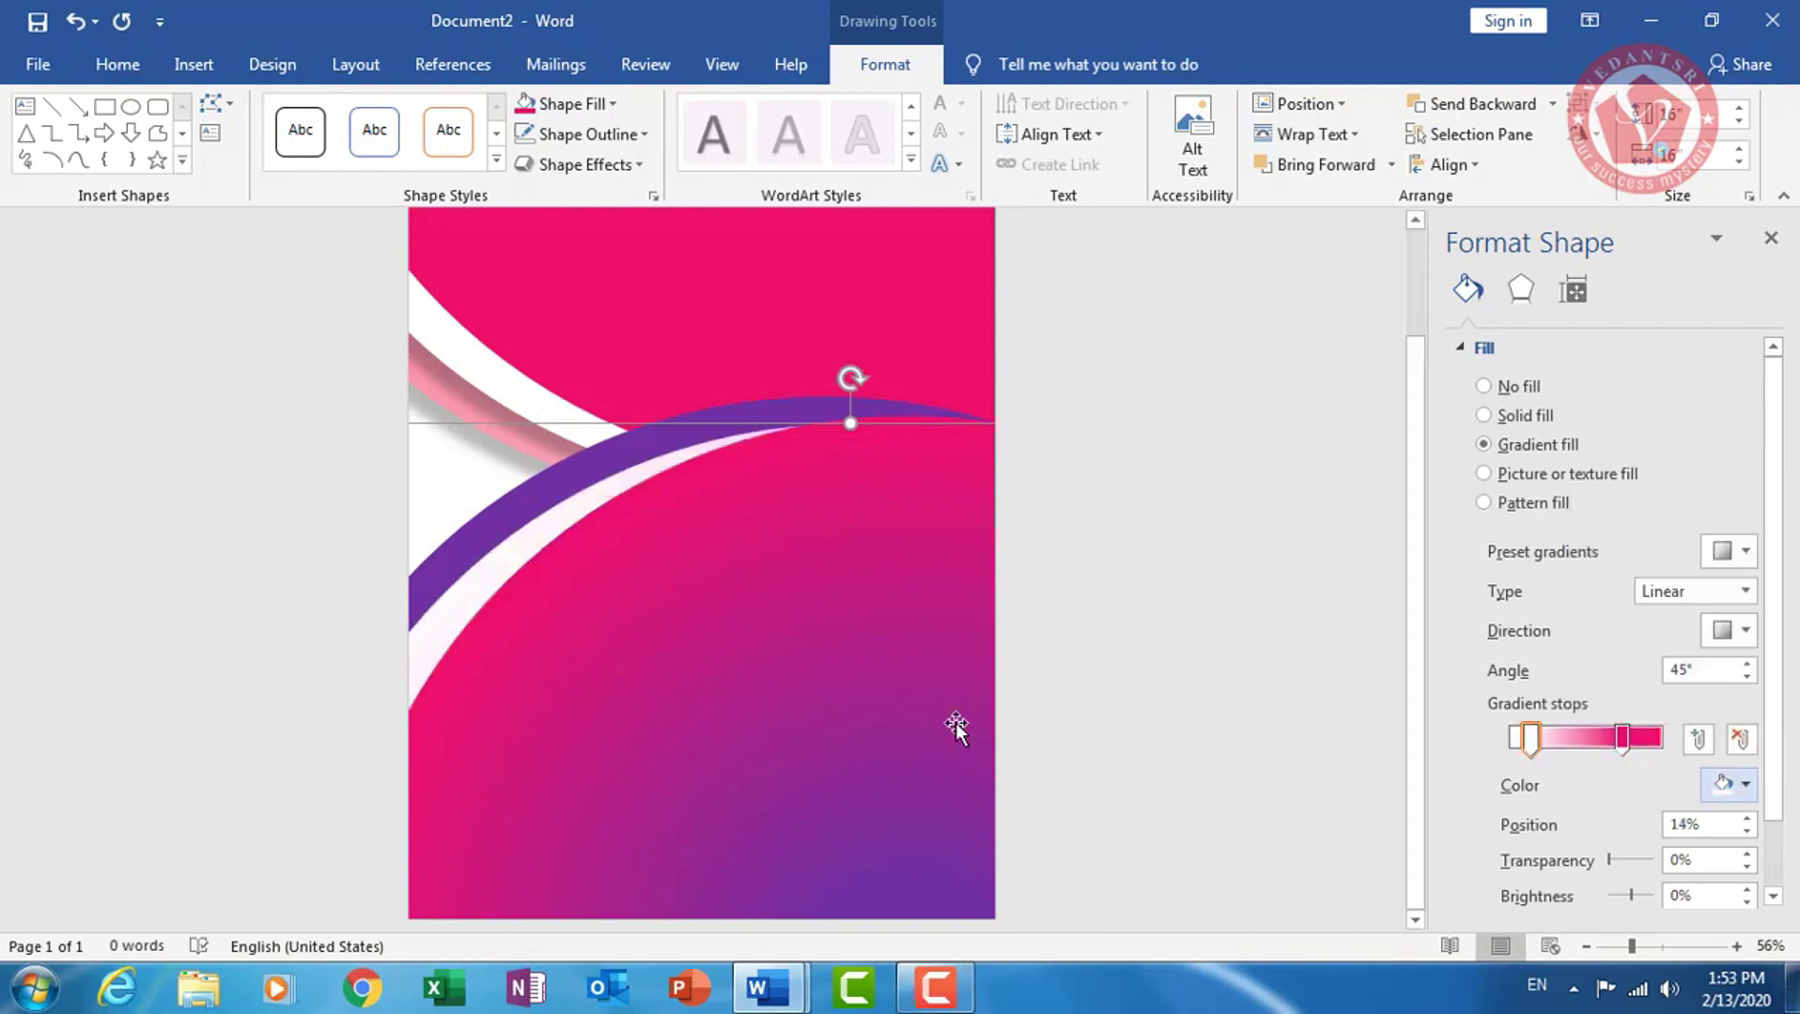
click(1529, 740)
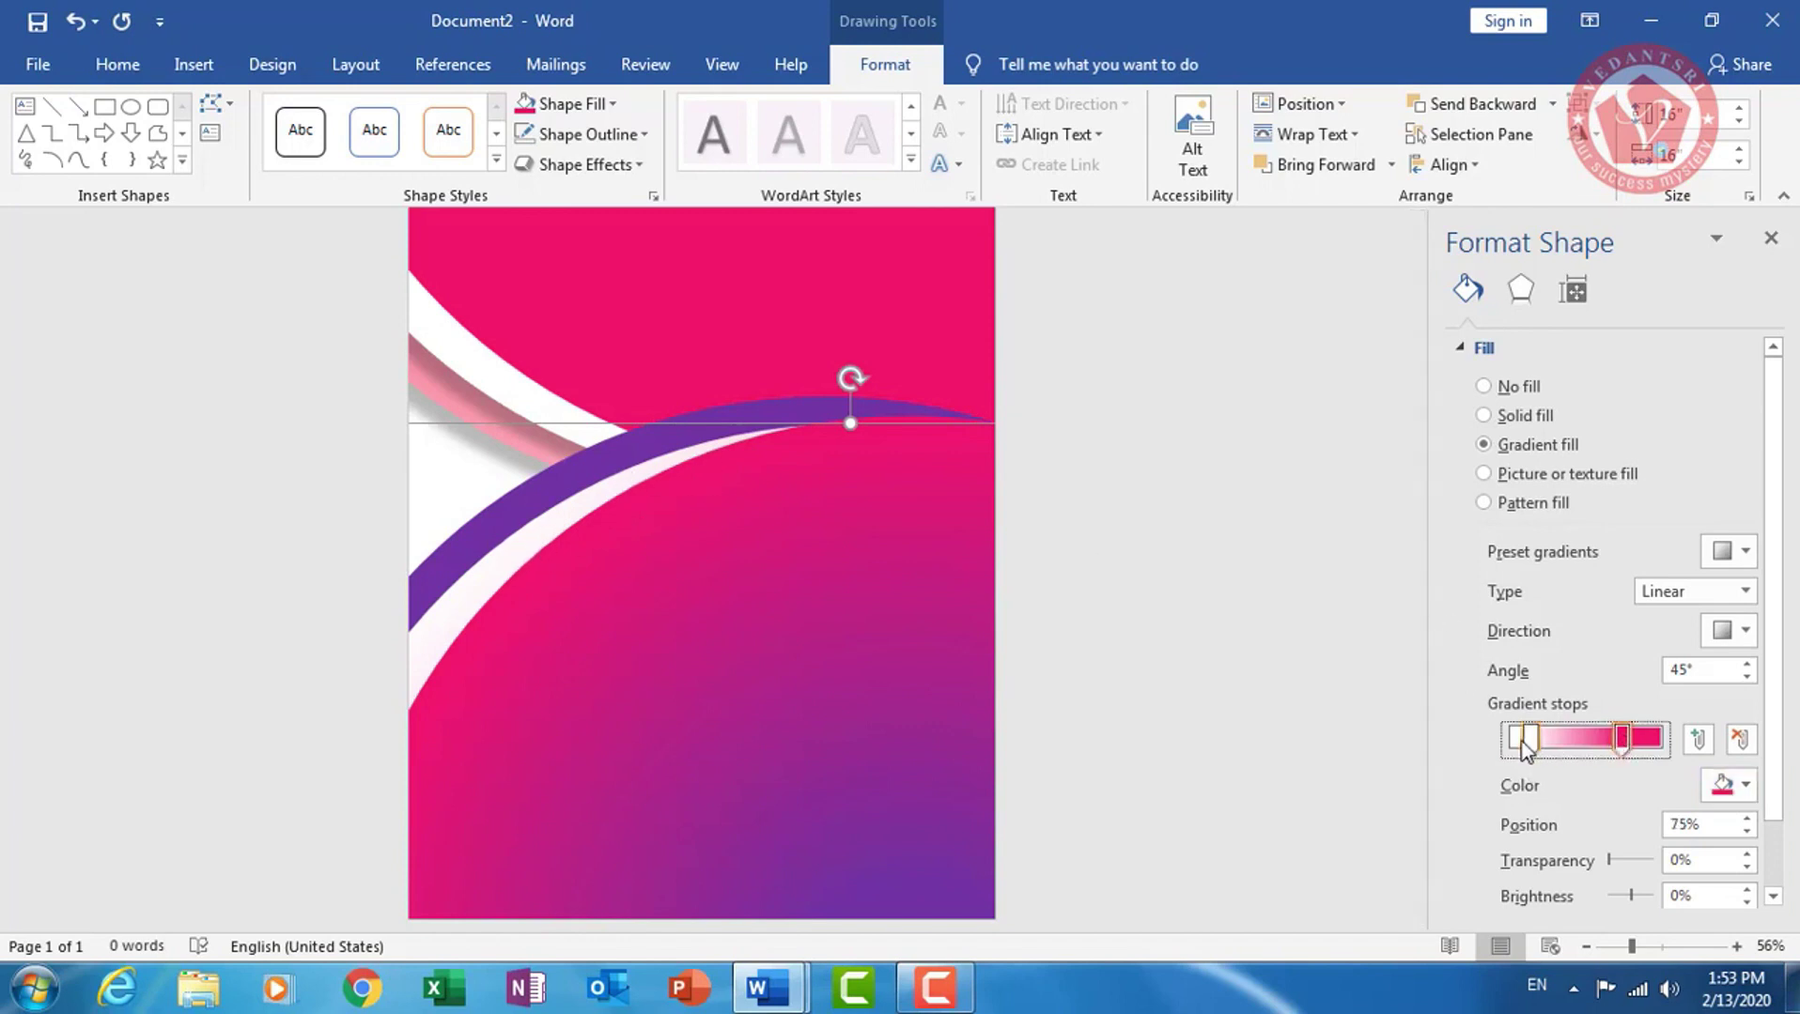
mouse_move(1622, 740)
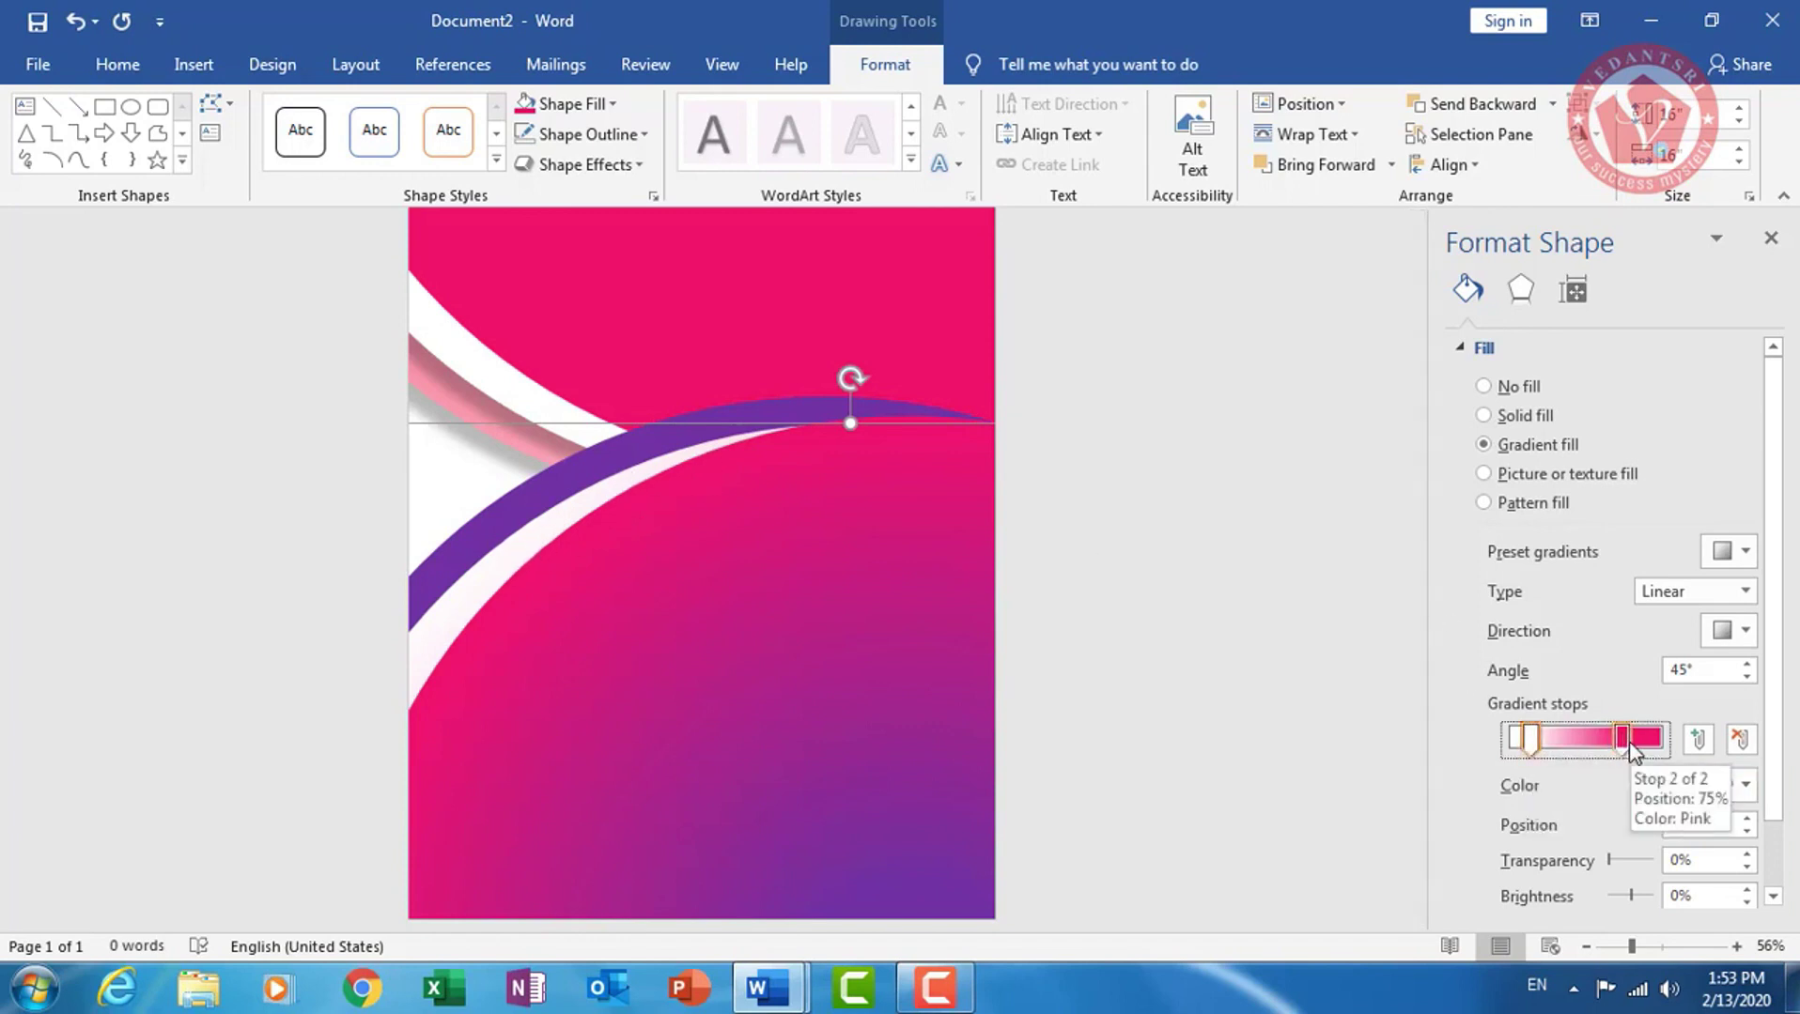
drag(1630, 744, 1545, 740)
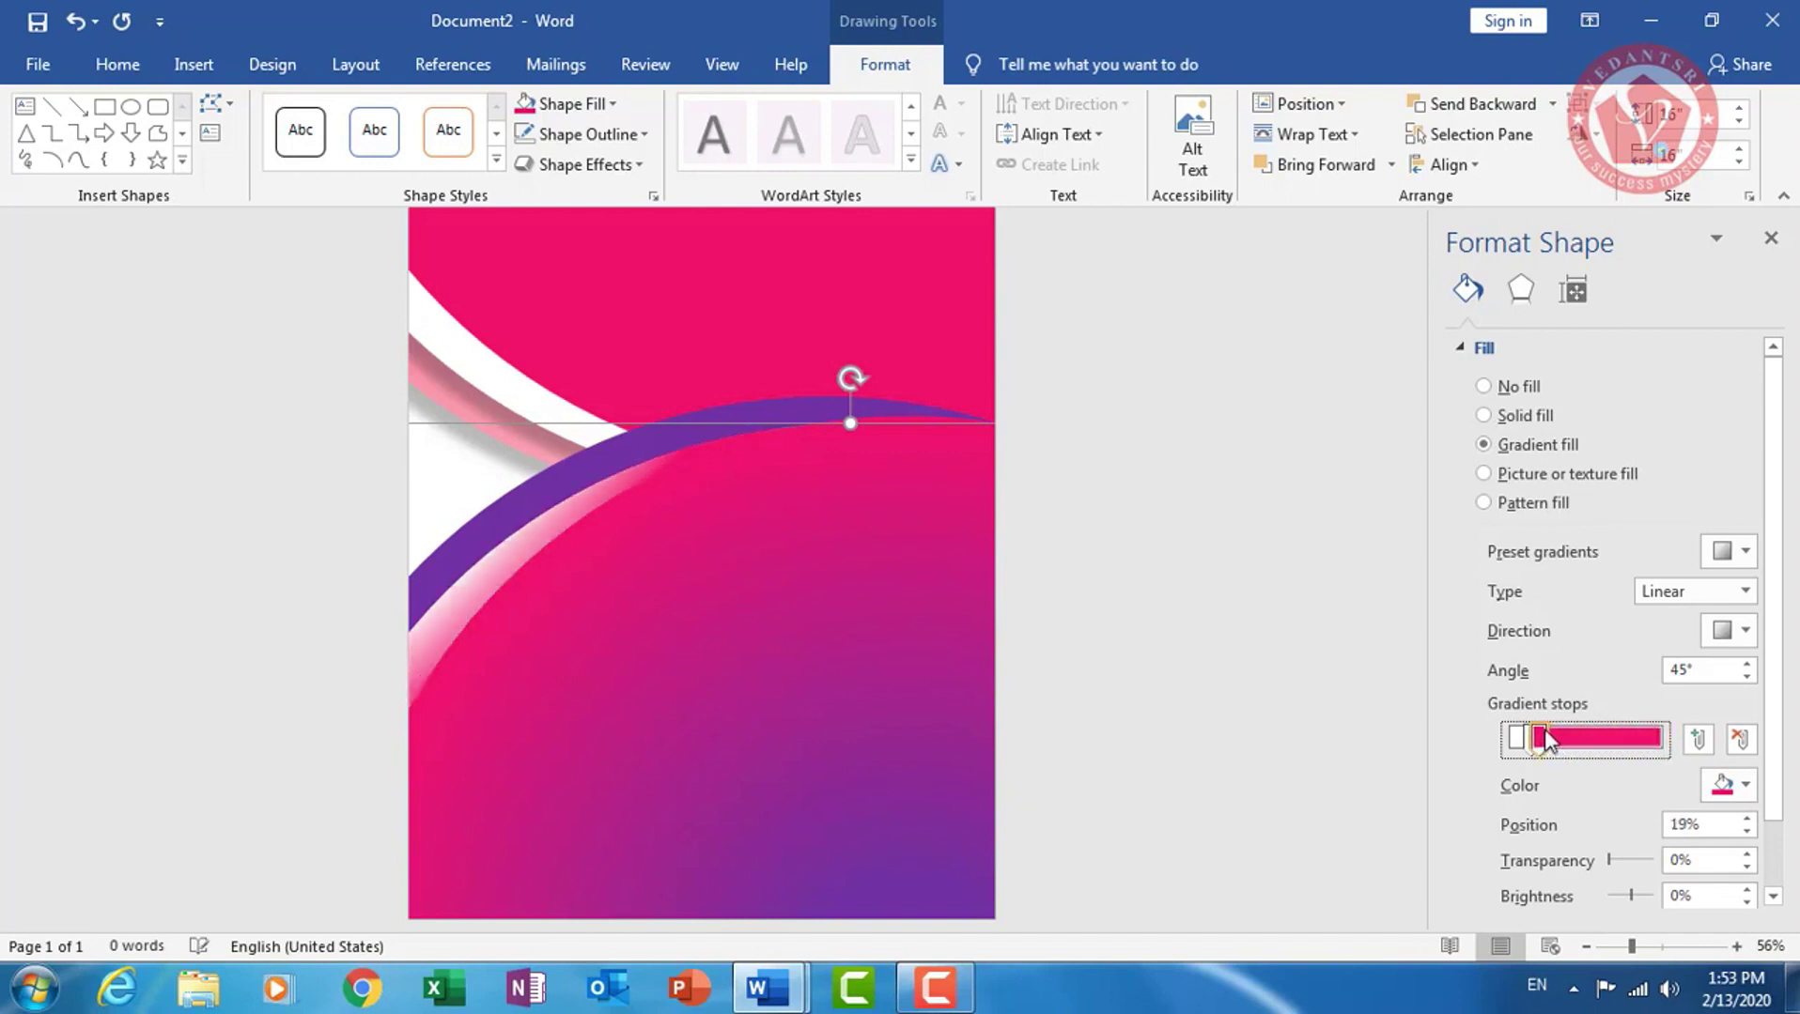
drag(1545, 741, 1549, 730)
Set the gradient direction back to 45° and close the Format Shape pane
click(1736, 630)
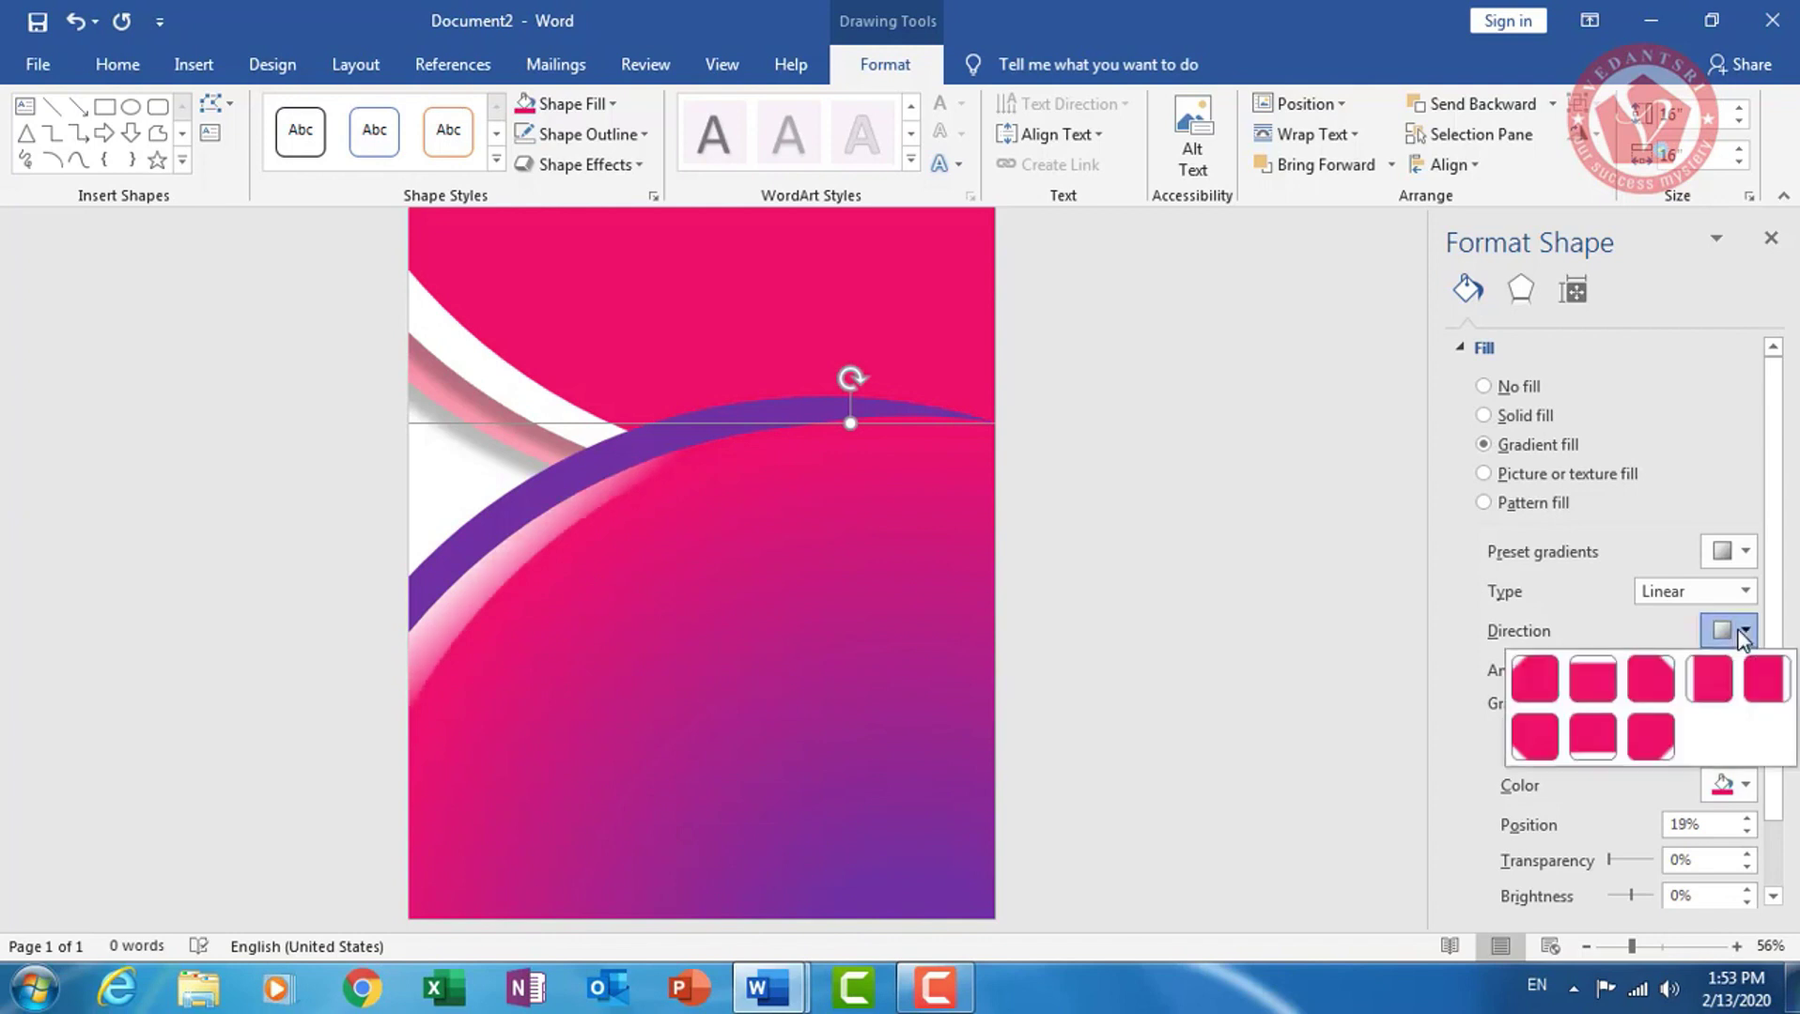
click(1531, 686)
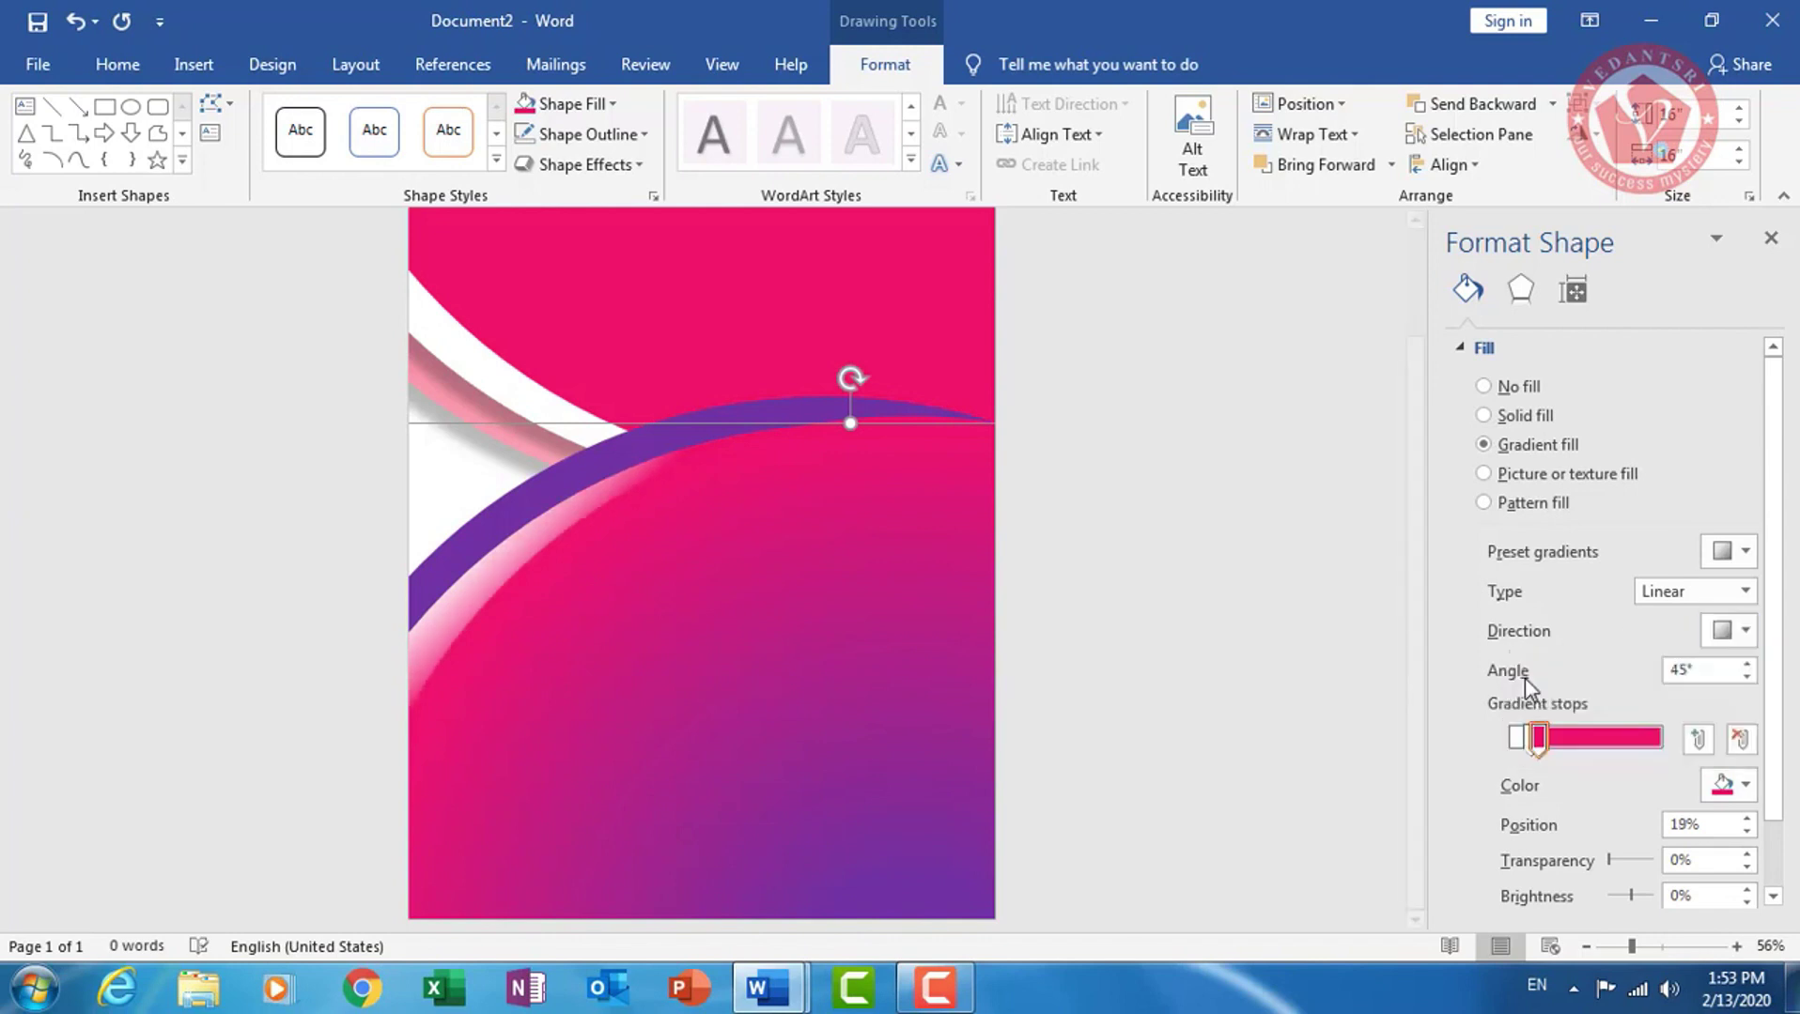
click(1744, 630)
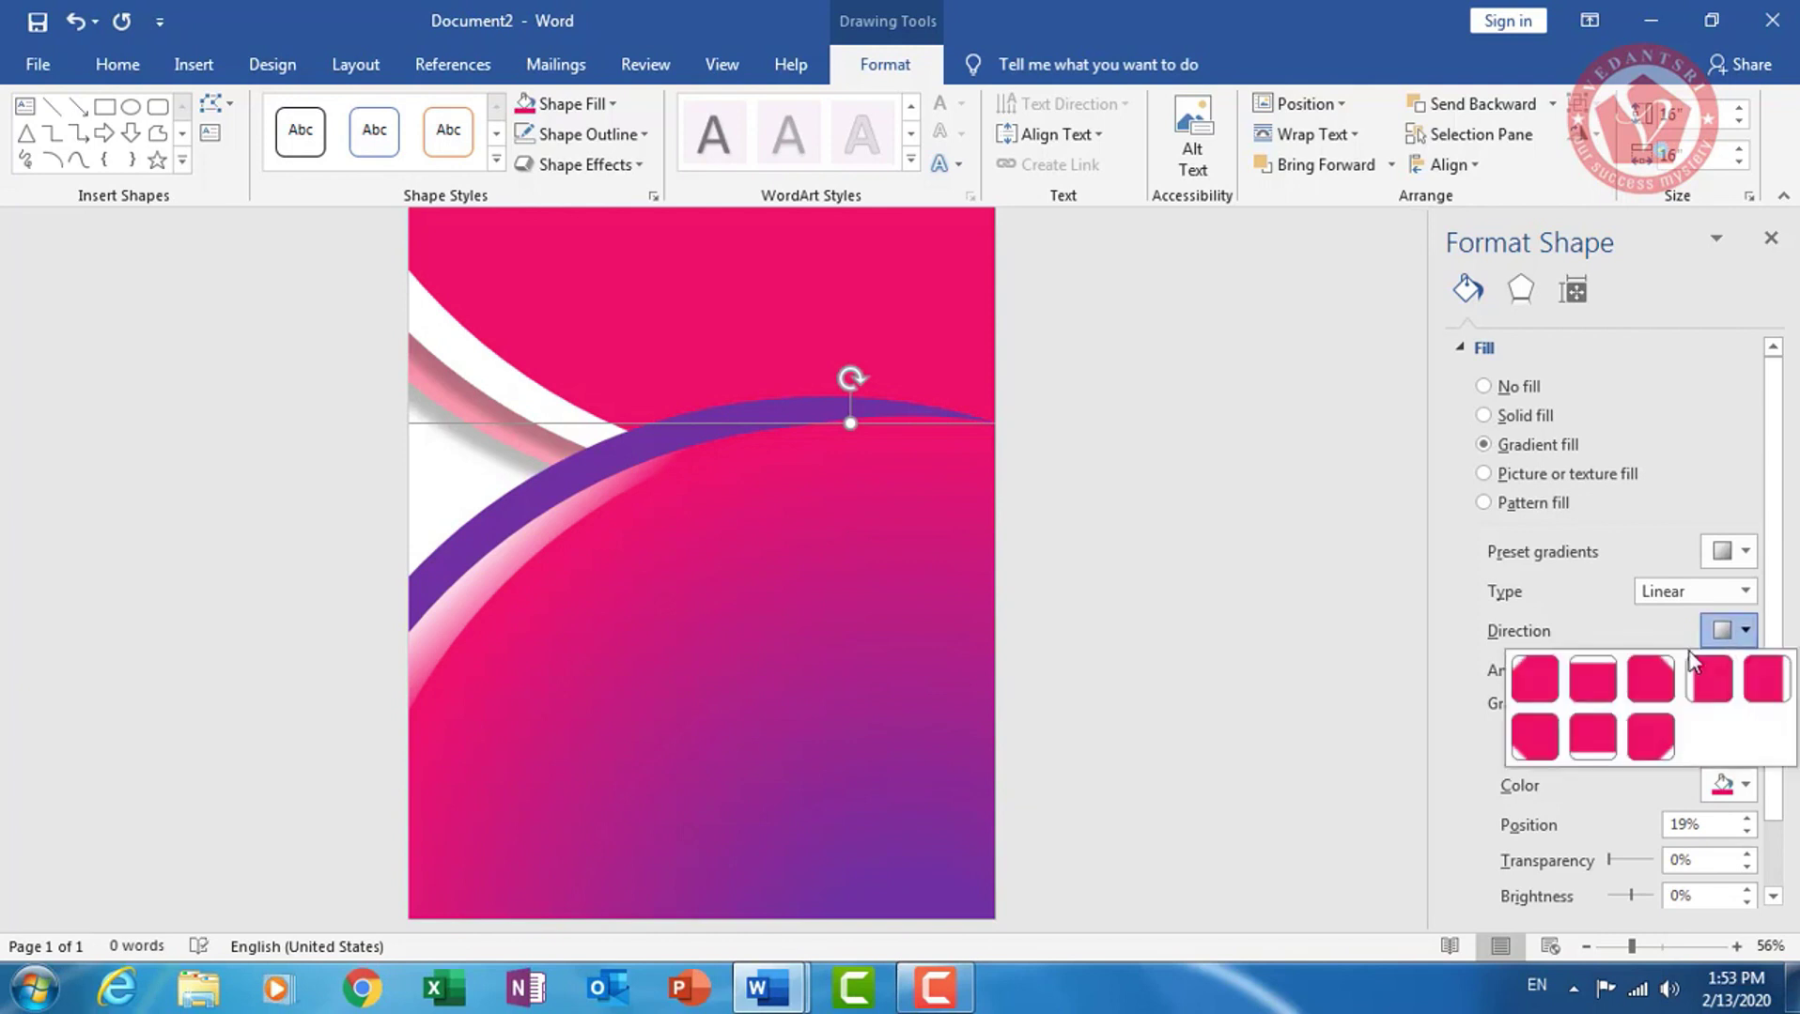
click(1533, 746)
click(1745, 641)
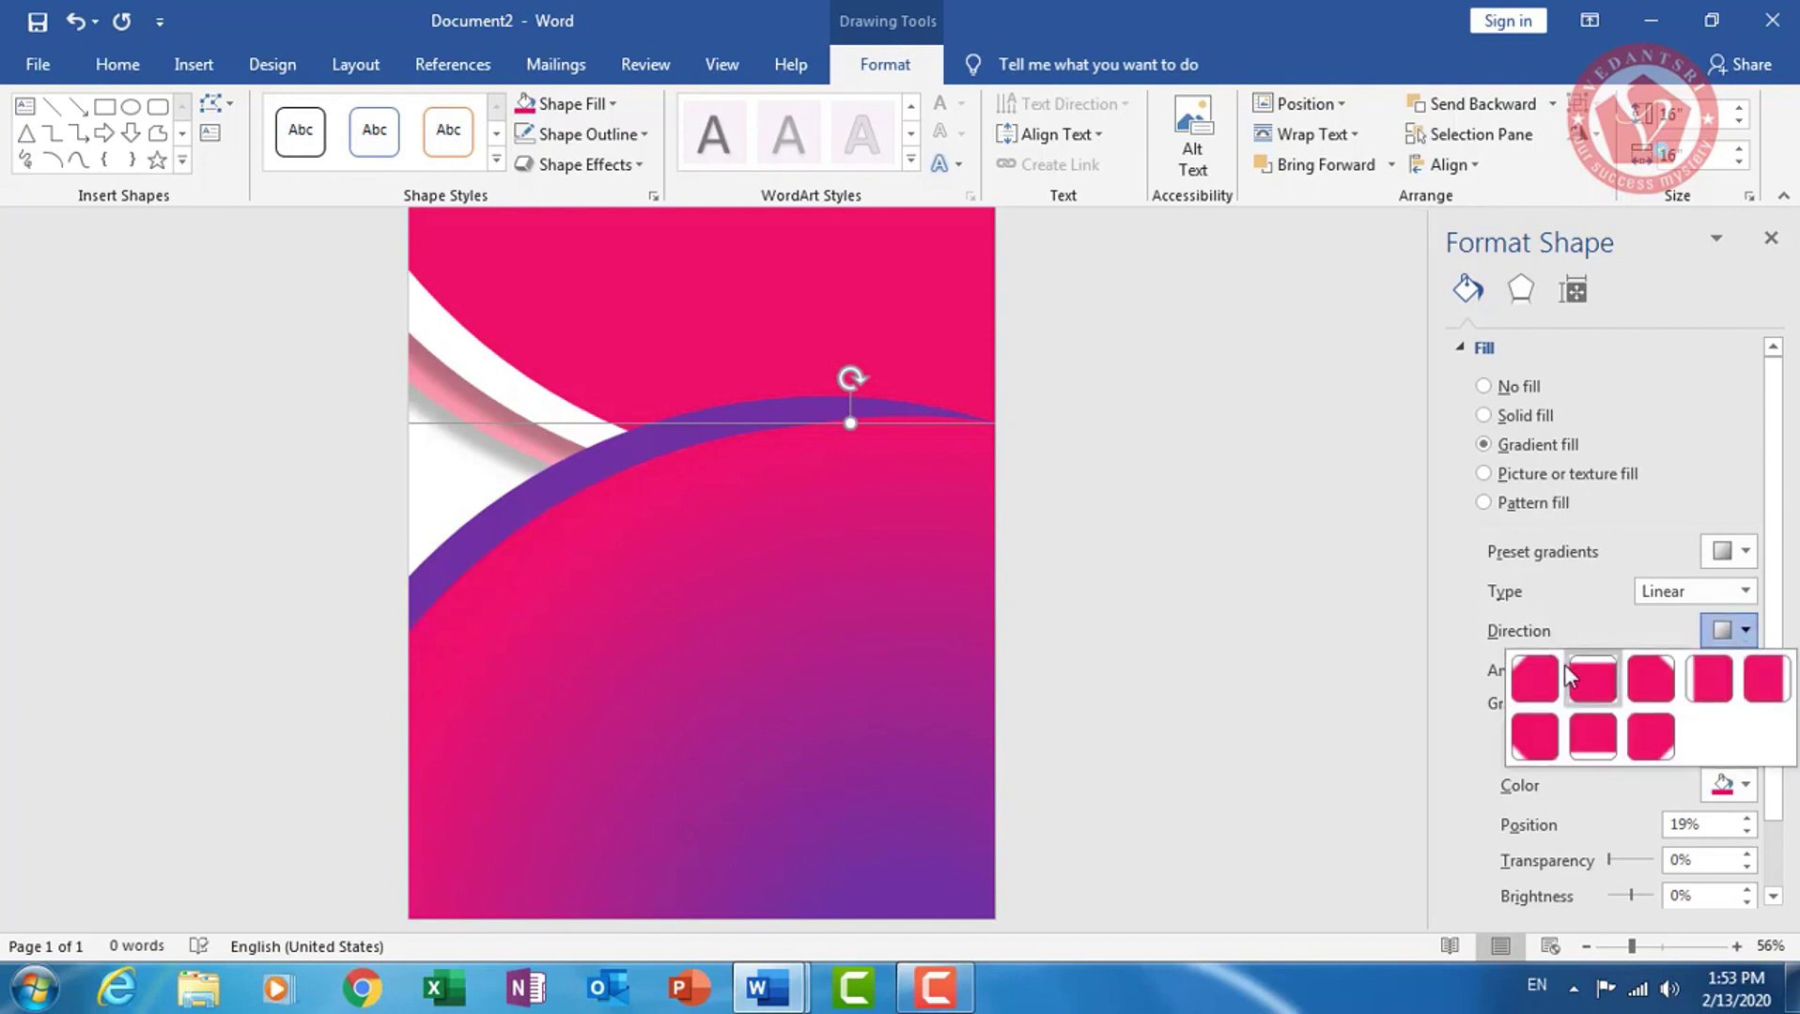
click(1549, 678)
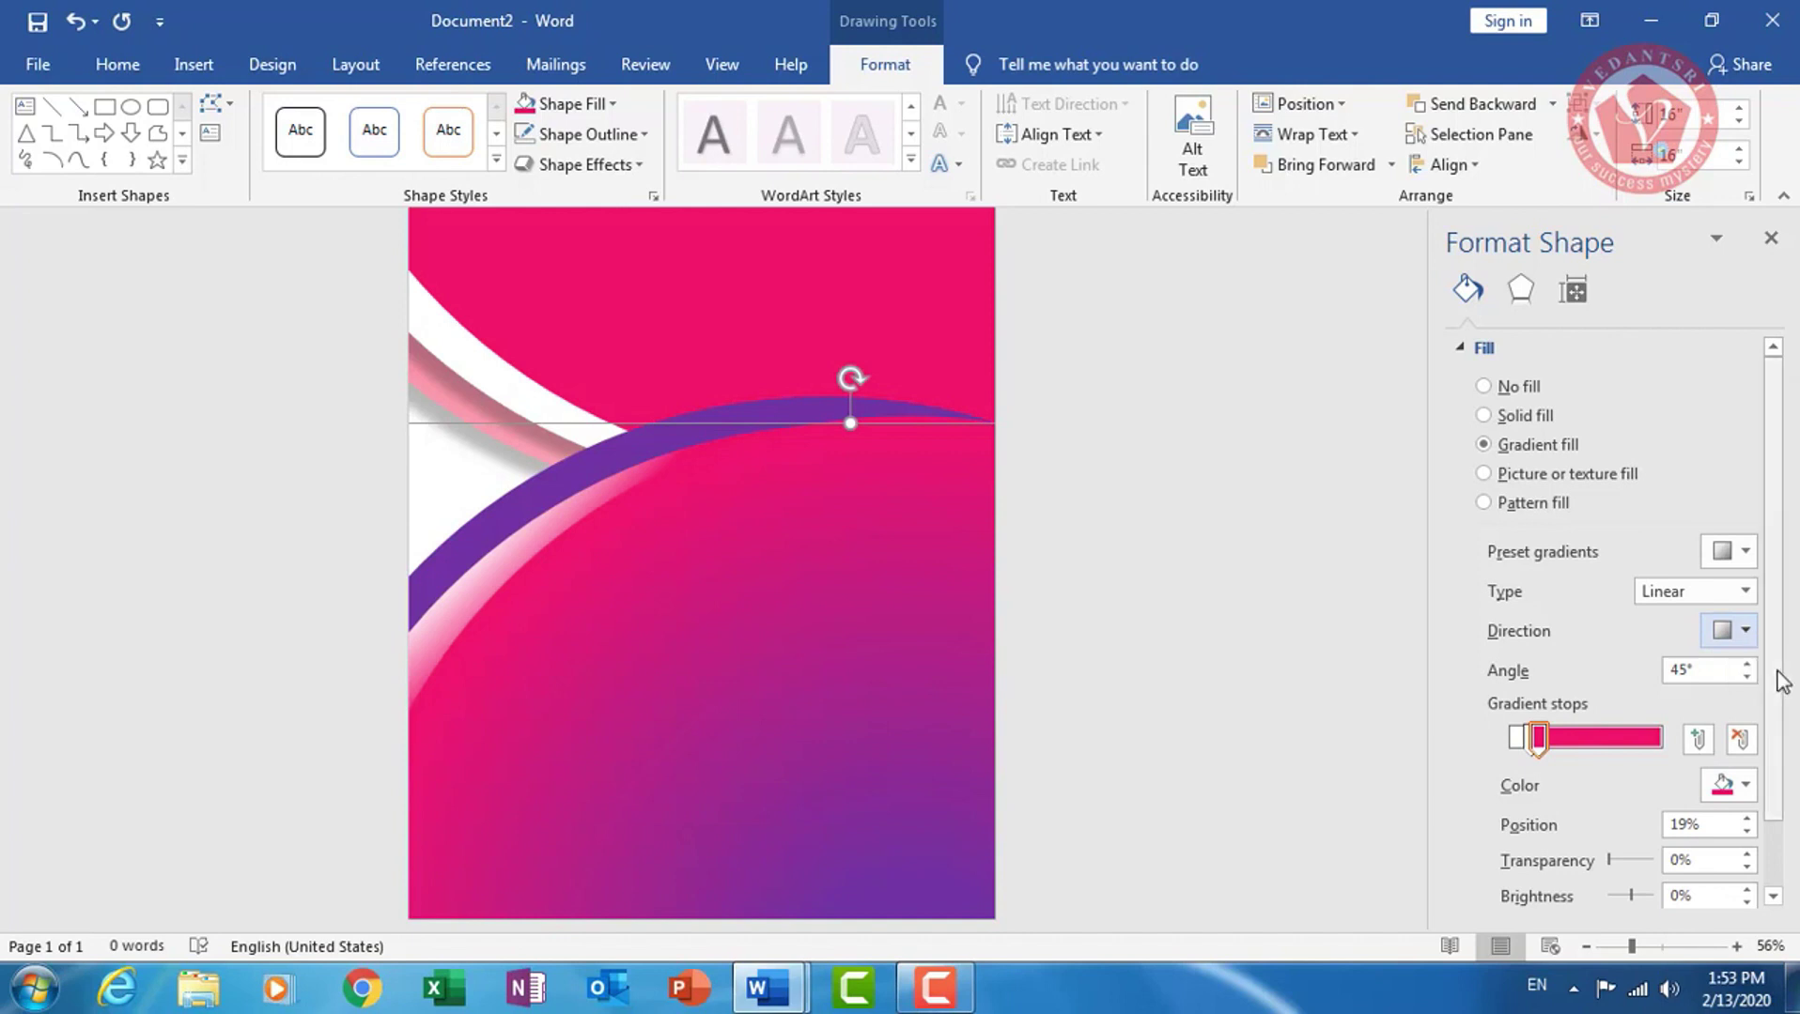
click(1771, 237)
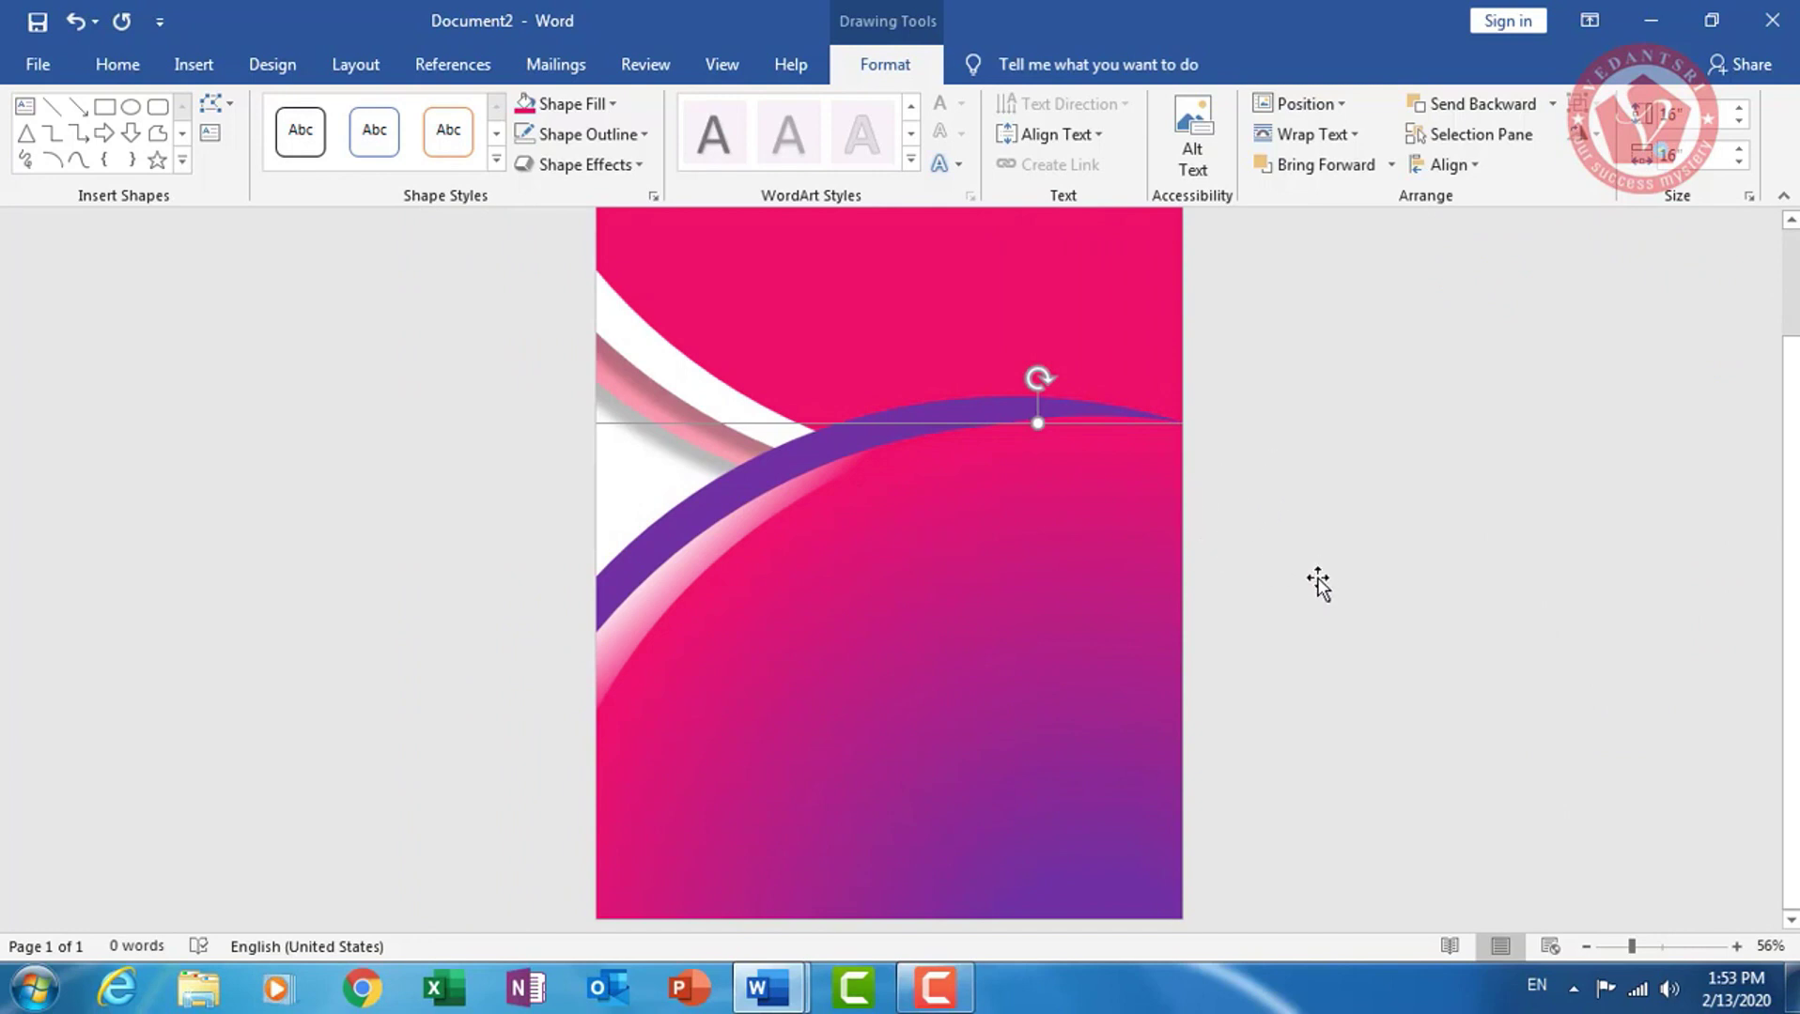
Move the duplicate curved shape down to the page's lower right
click(851, 650)
mouse_move(876, 663)
mouse_down()
mouse_move(1088, 796)
mouse_move(1216, 710)
mouse_up()
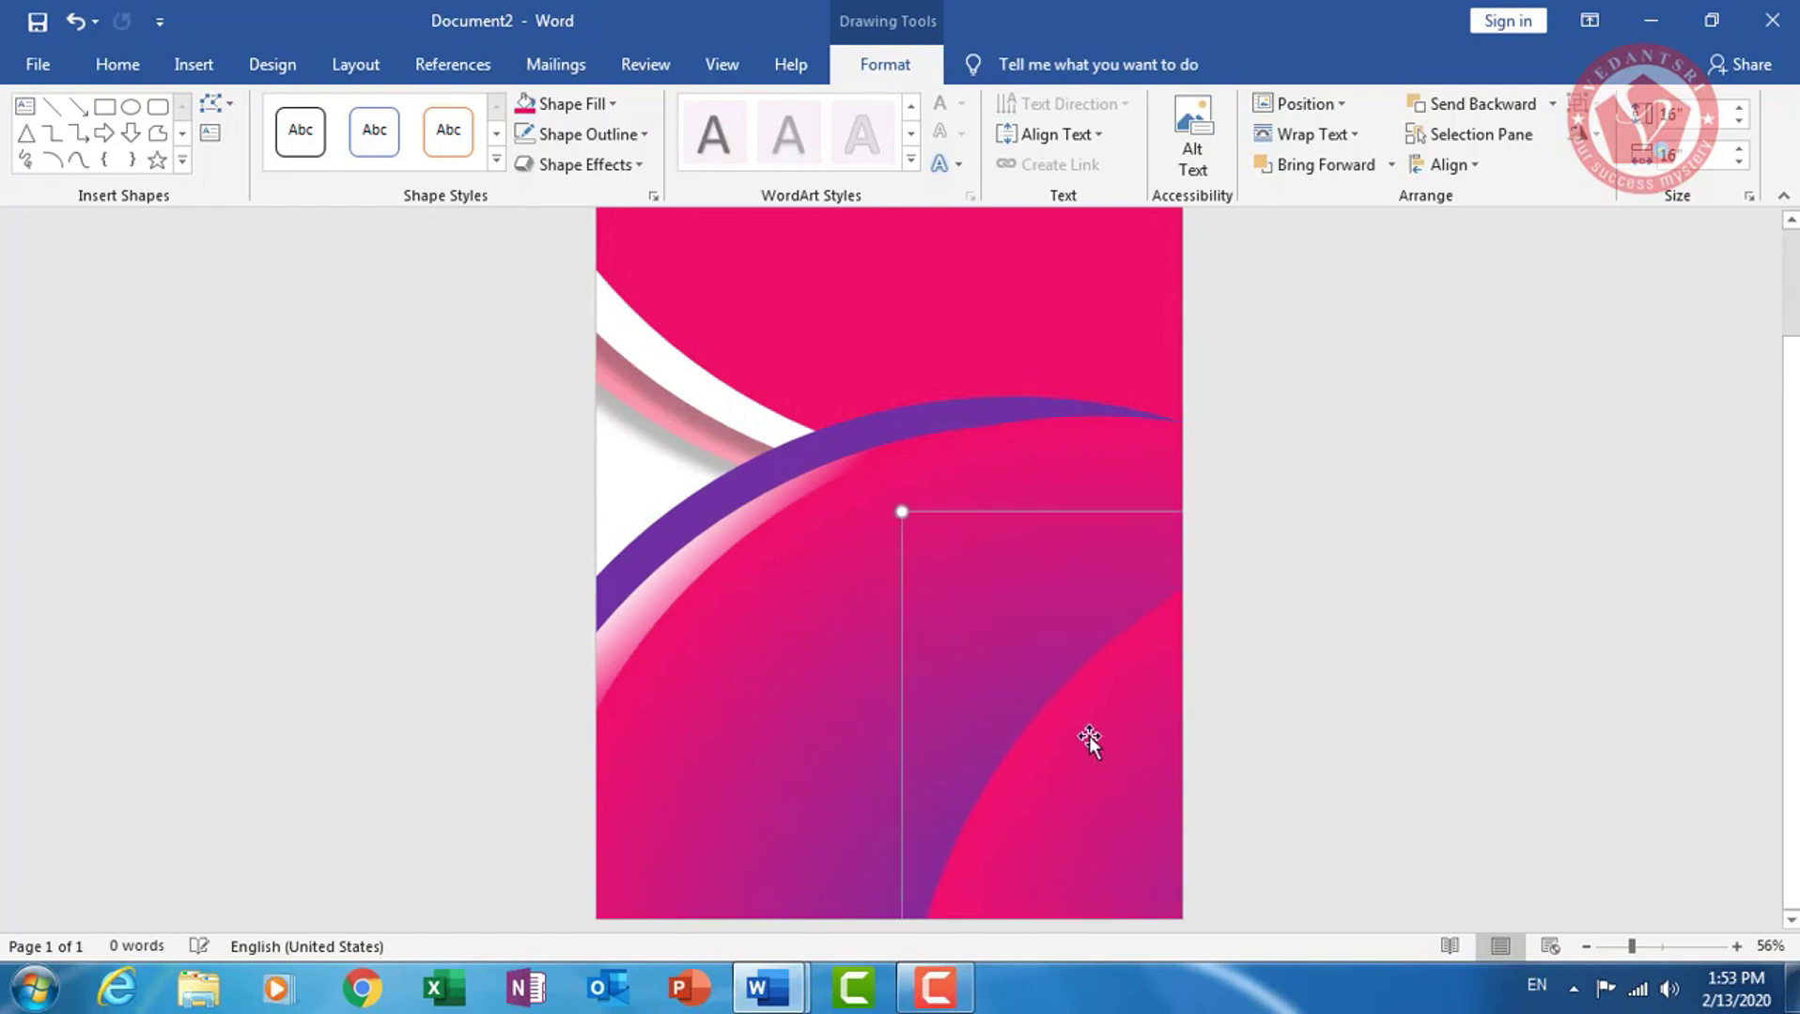
drag(1083, 784, 1095, 779)
mouse_move(1072, 791)
mouse_down()
mouse_move(1069, 805)
mouse_move(1052, 781)
mouse_up()
key(ctrl+z)
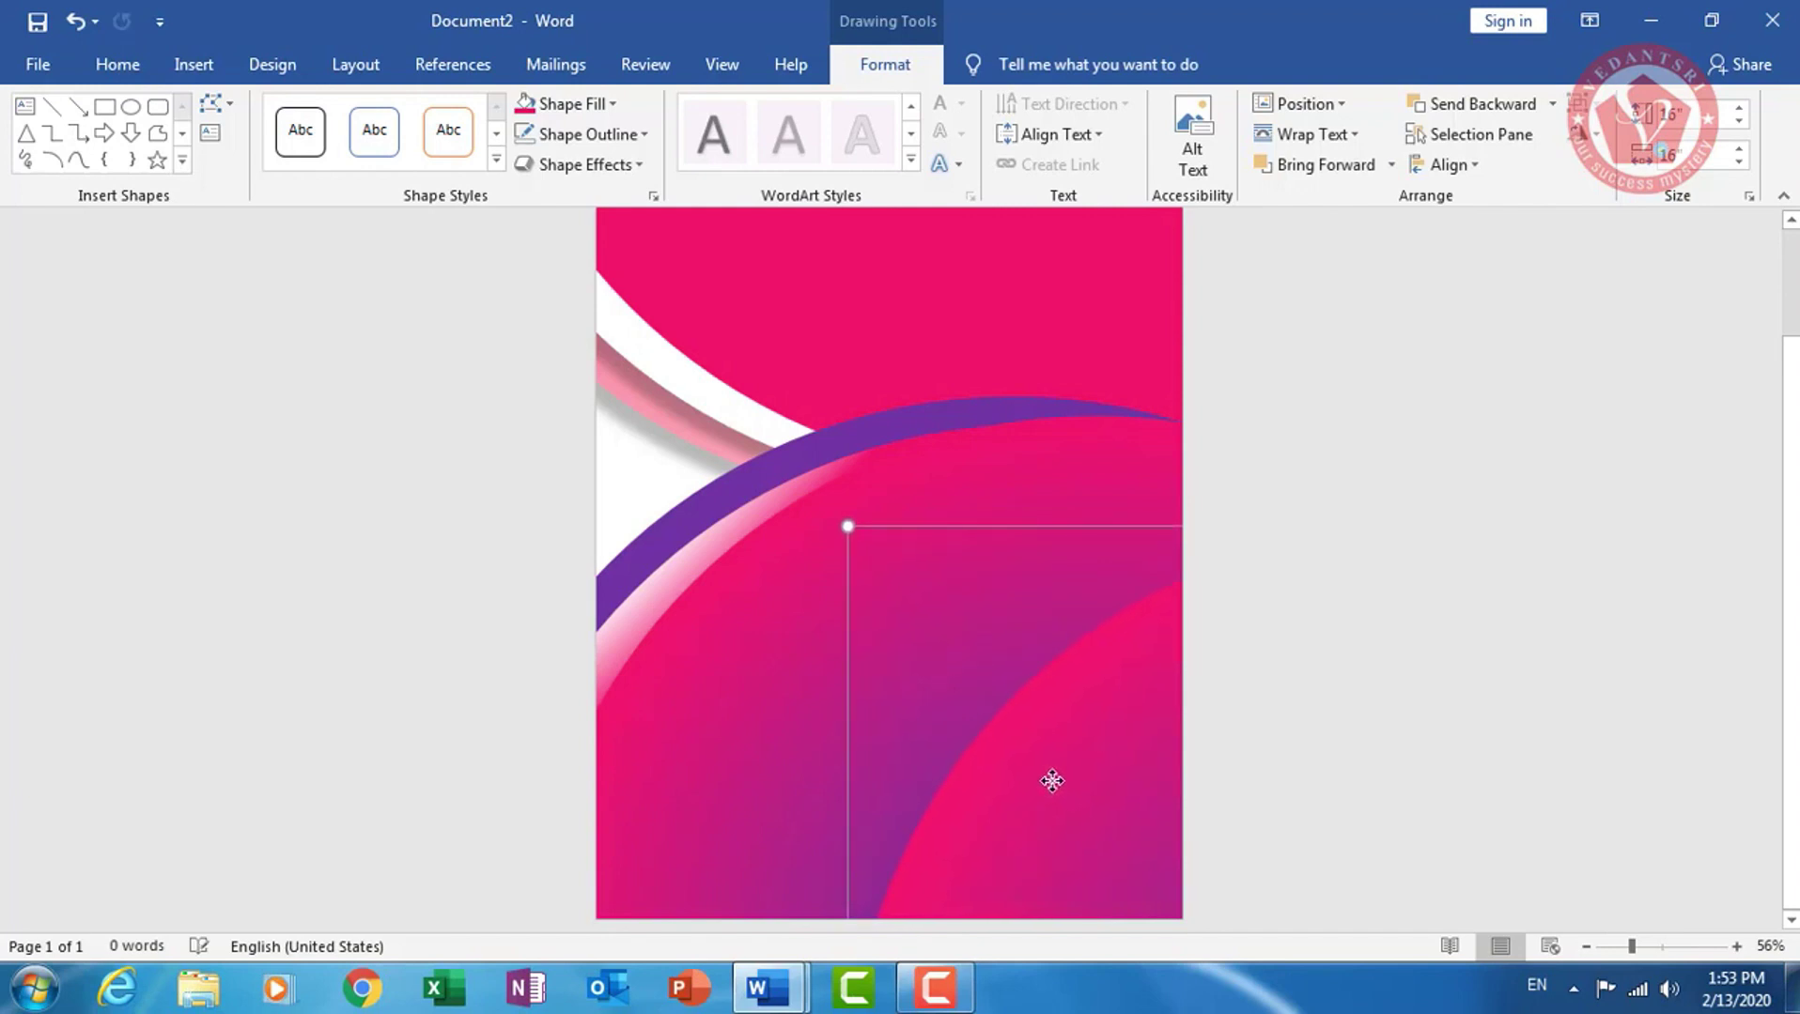
Fill the curve white, send it backward behind the pink shape, and settle it in place
click(609, 103)
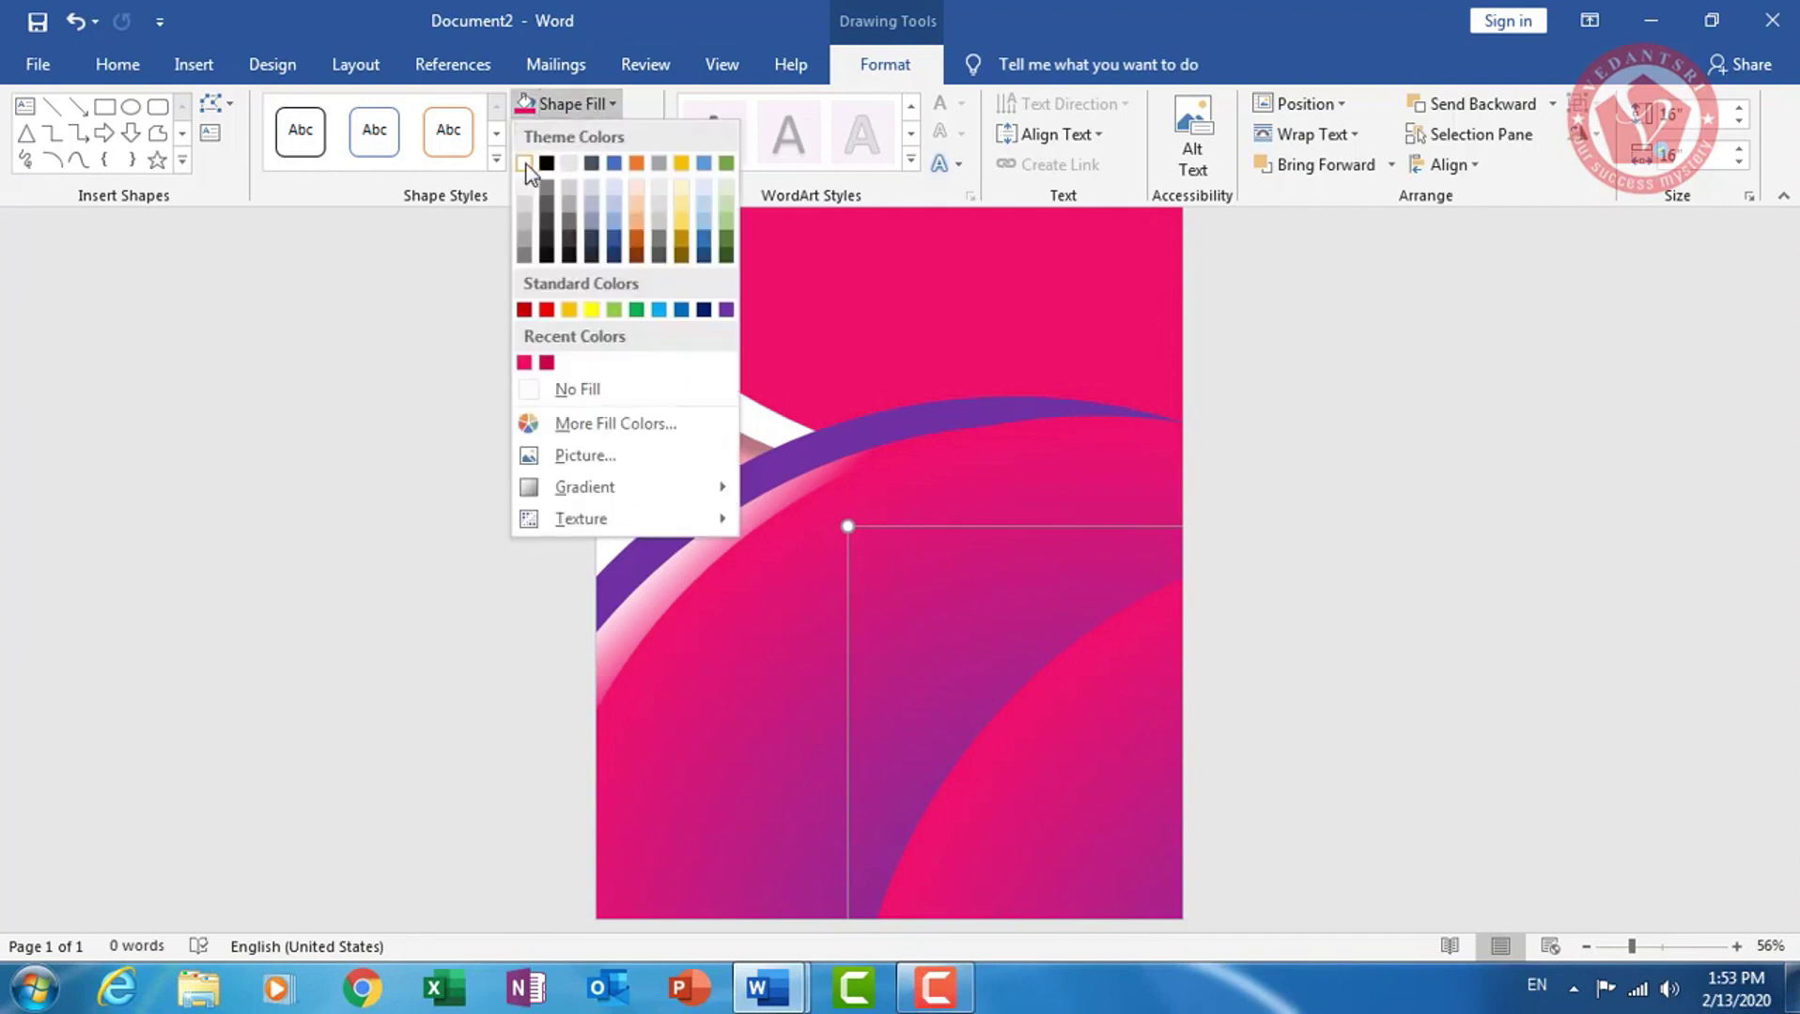
click(526, 164)
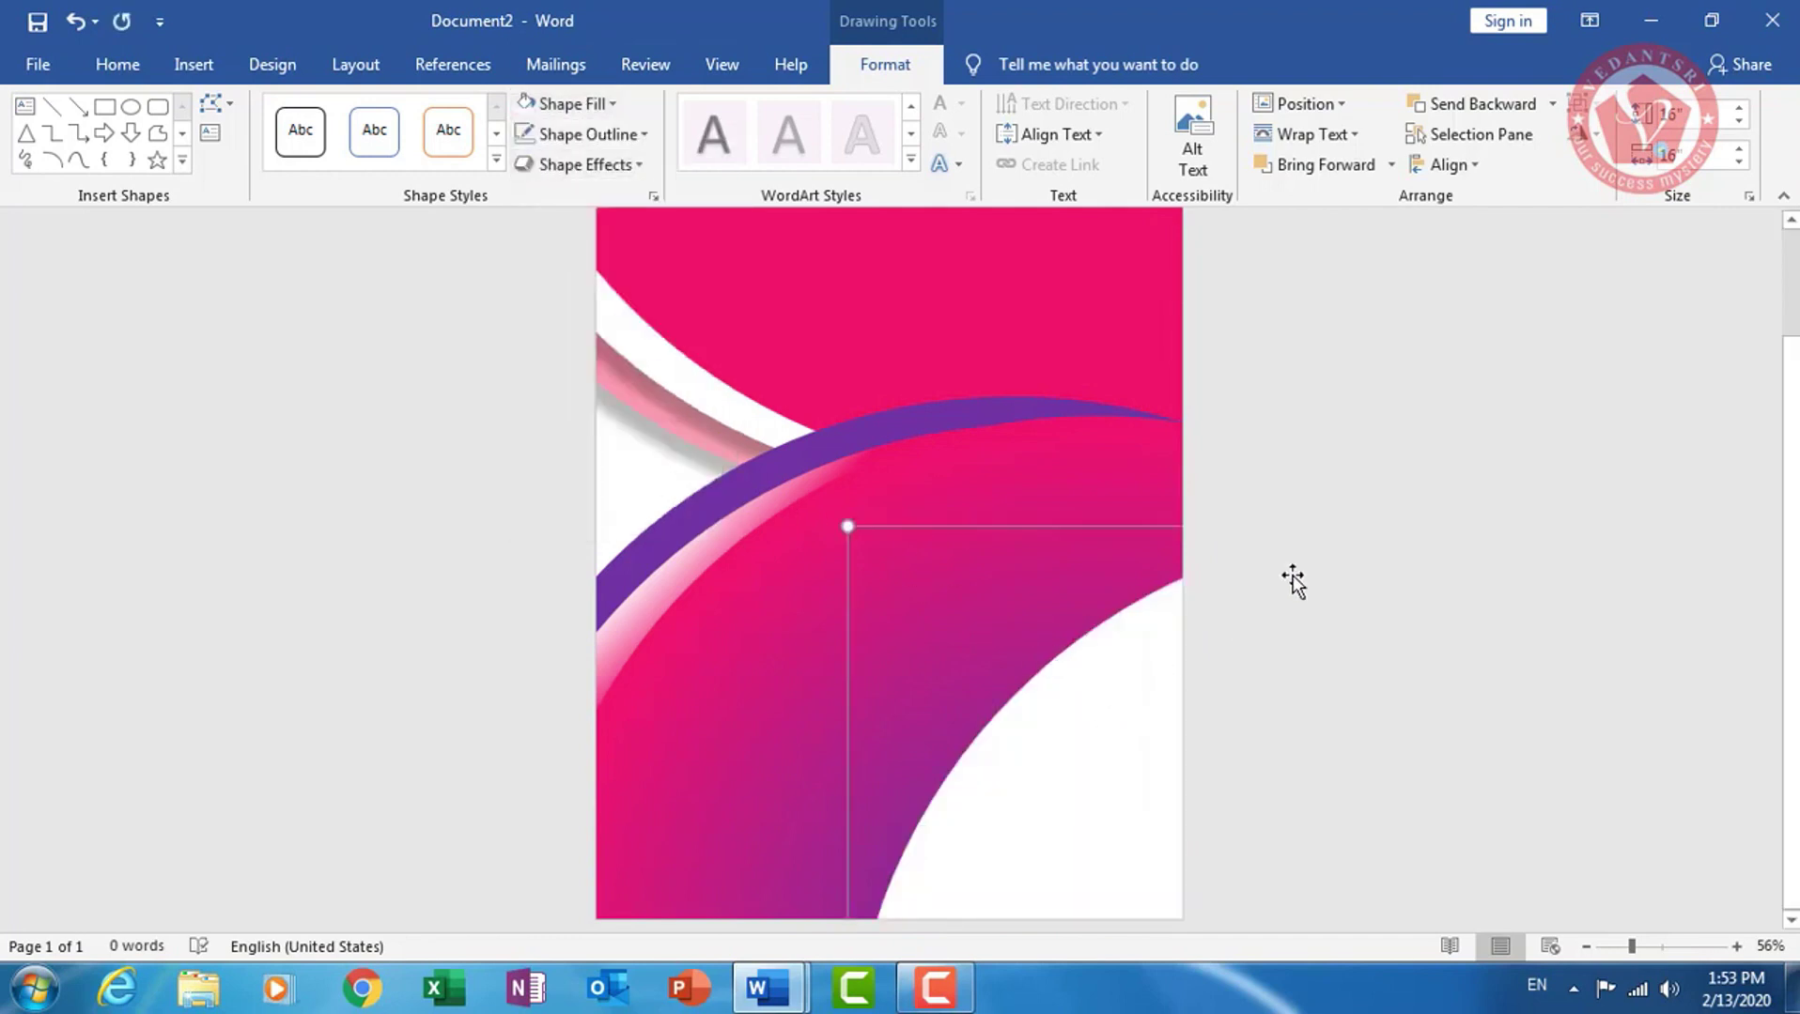
click(1470, 105)
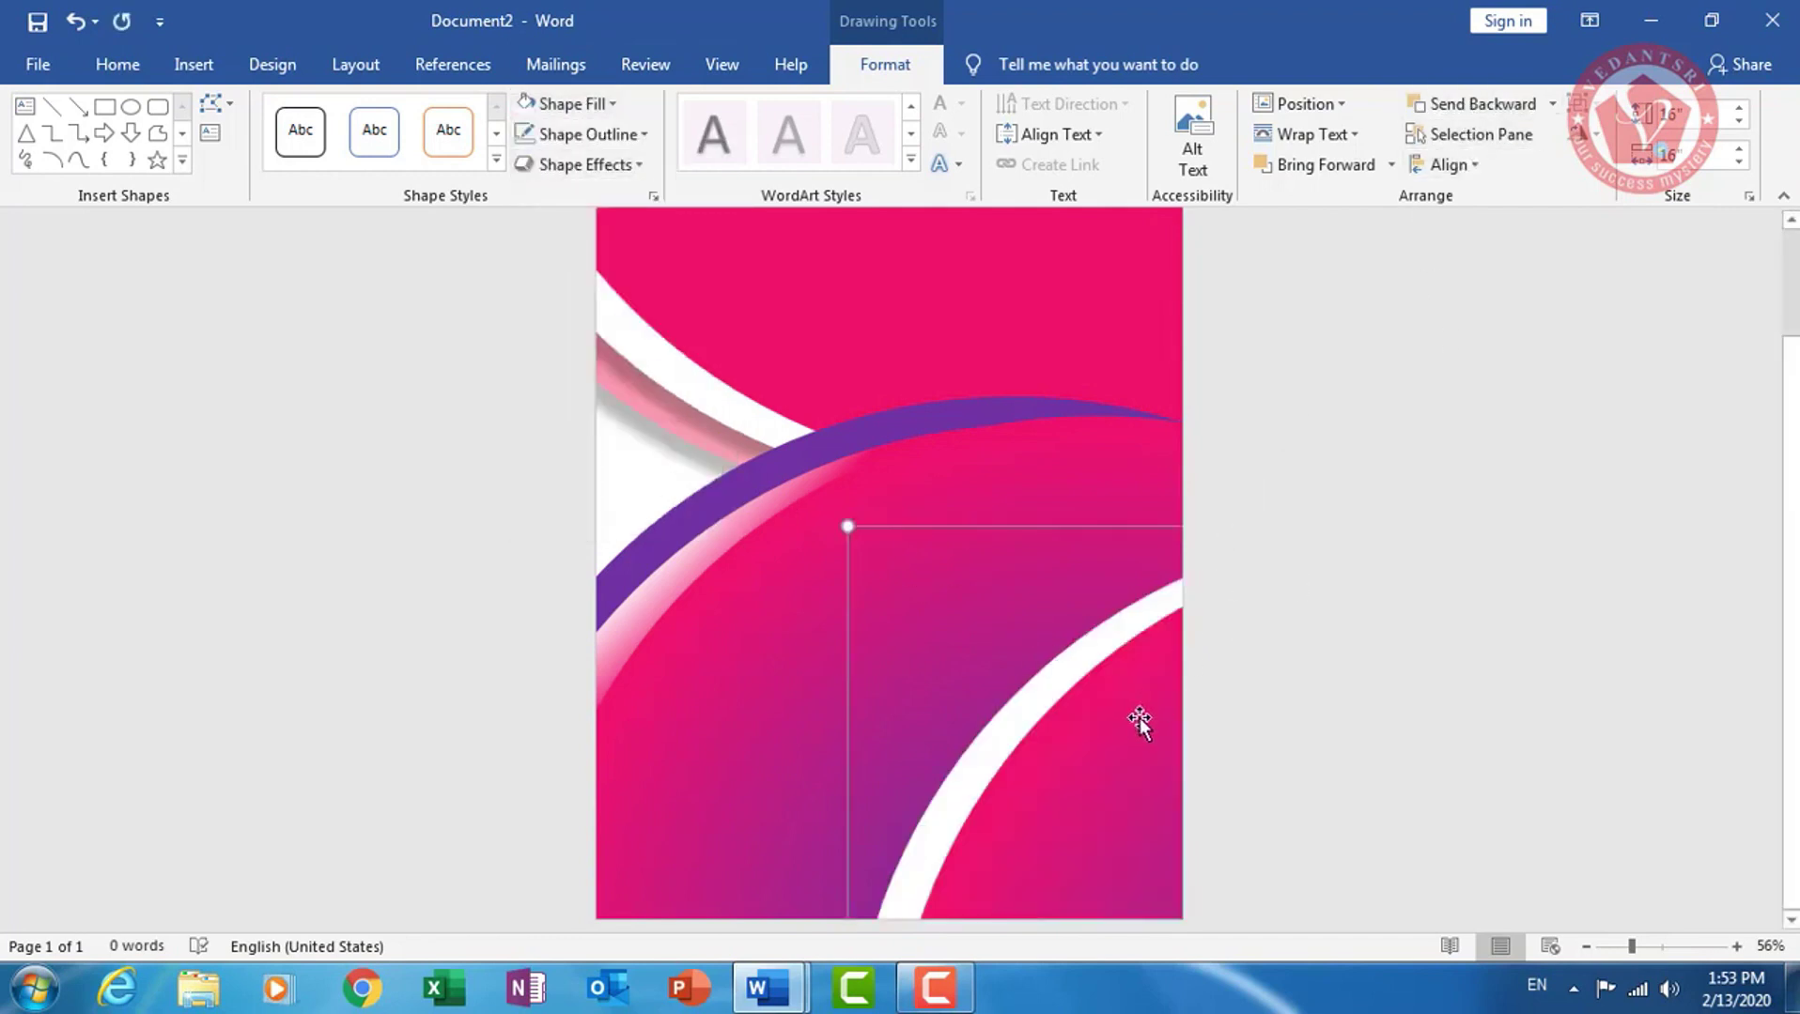
drag(1146, 717, 1175, 689)
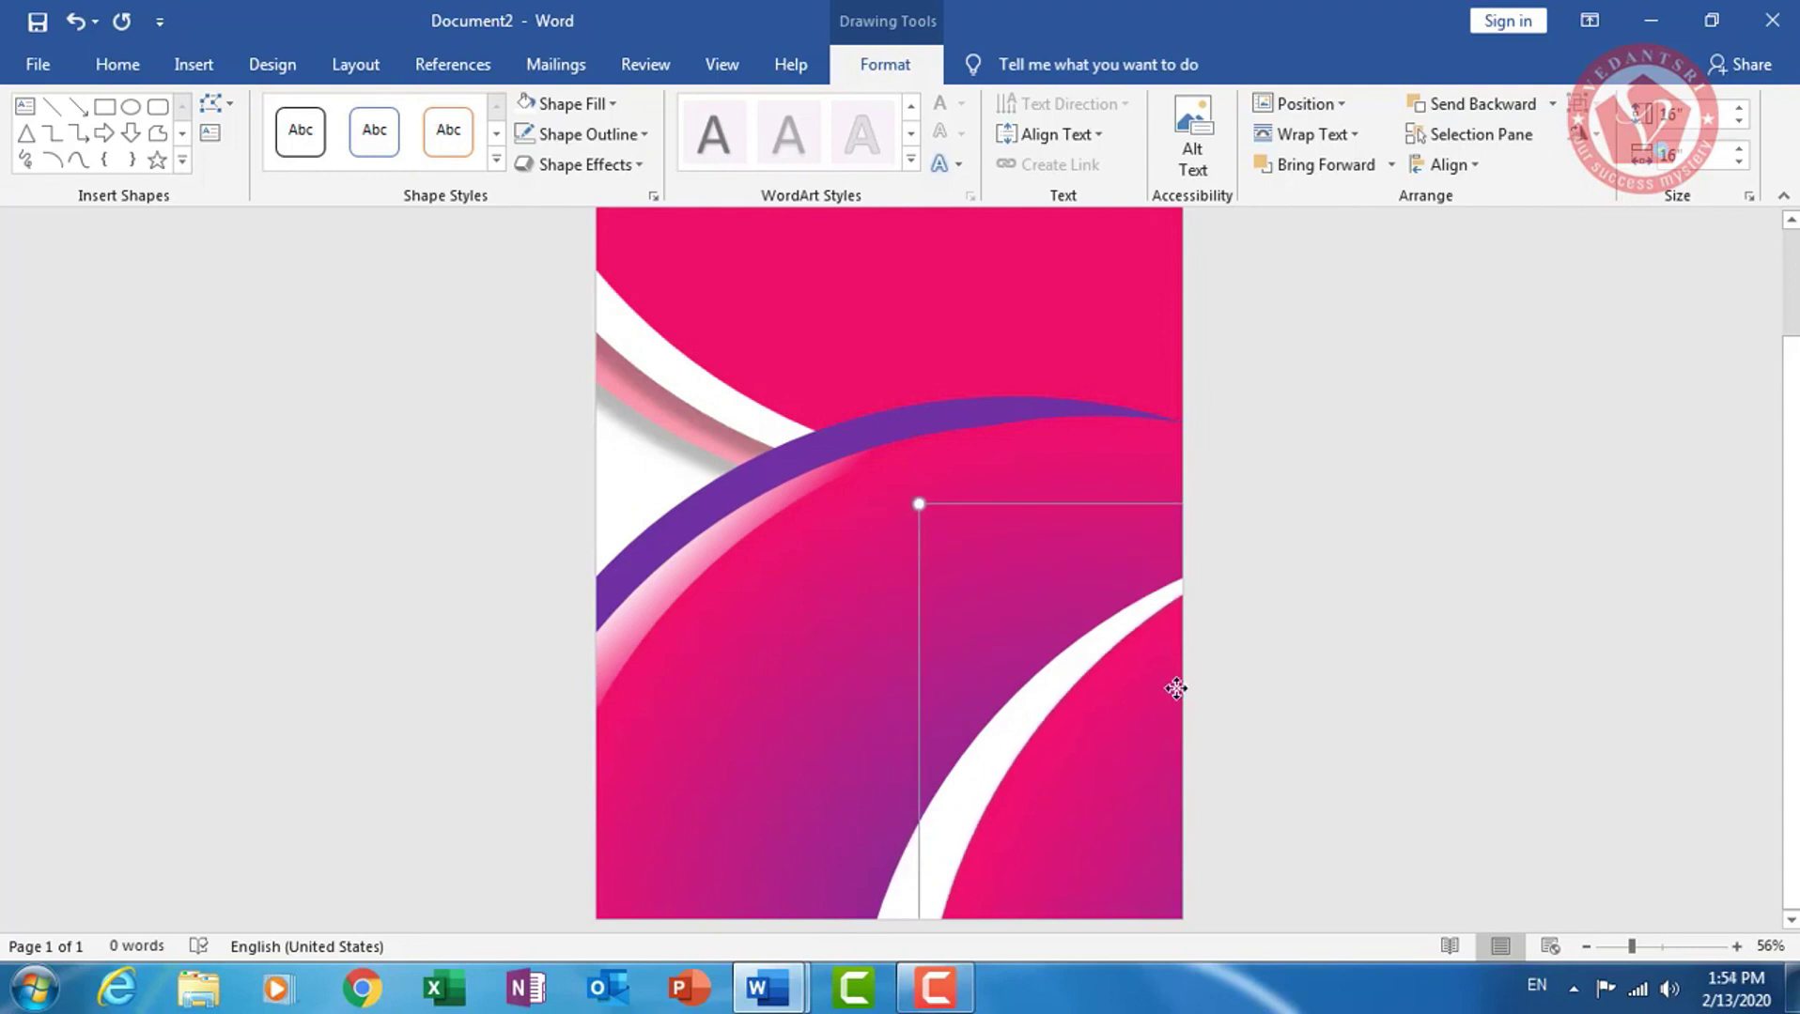
drag(1087, 785, 1128, 752)
mouse_move(950, 842)
mouse_down()
mouse_move(933, 858)
mouse_move(1002, 818)
mouse_up()
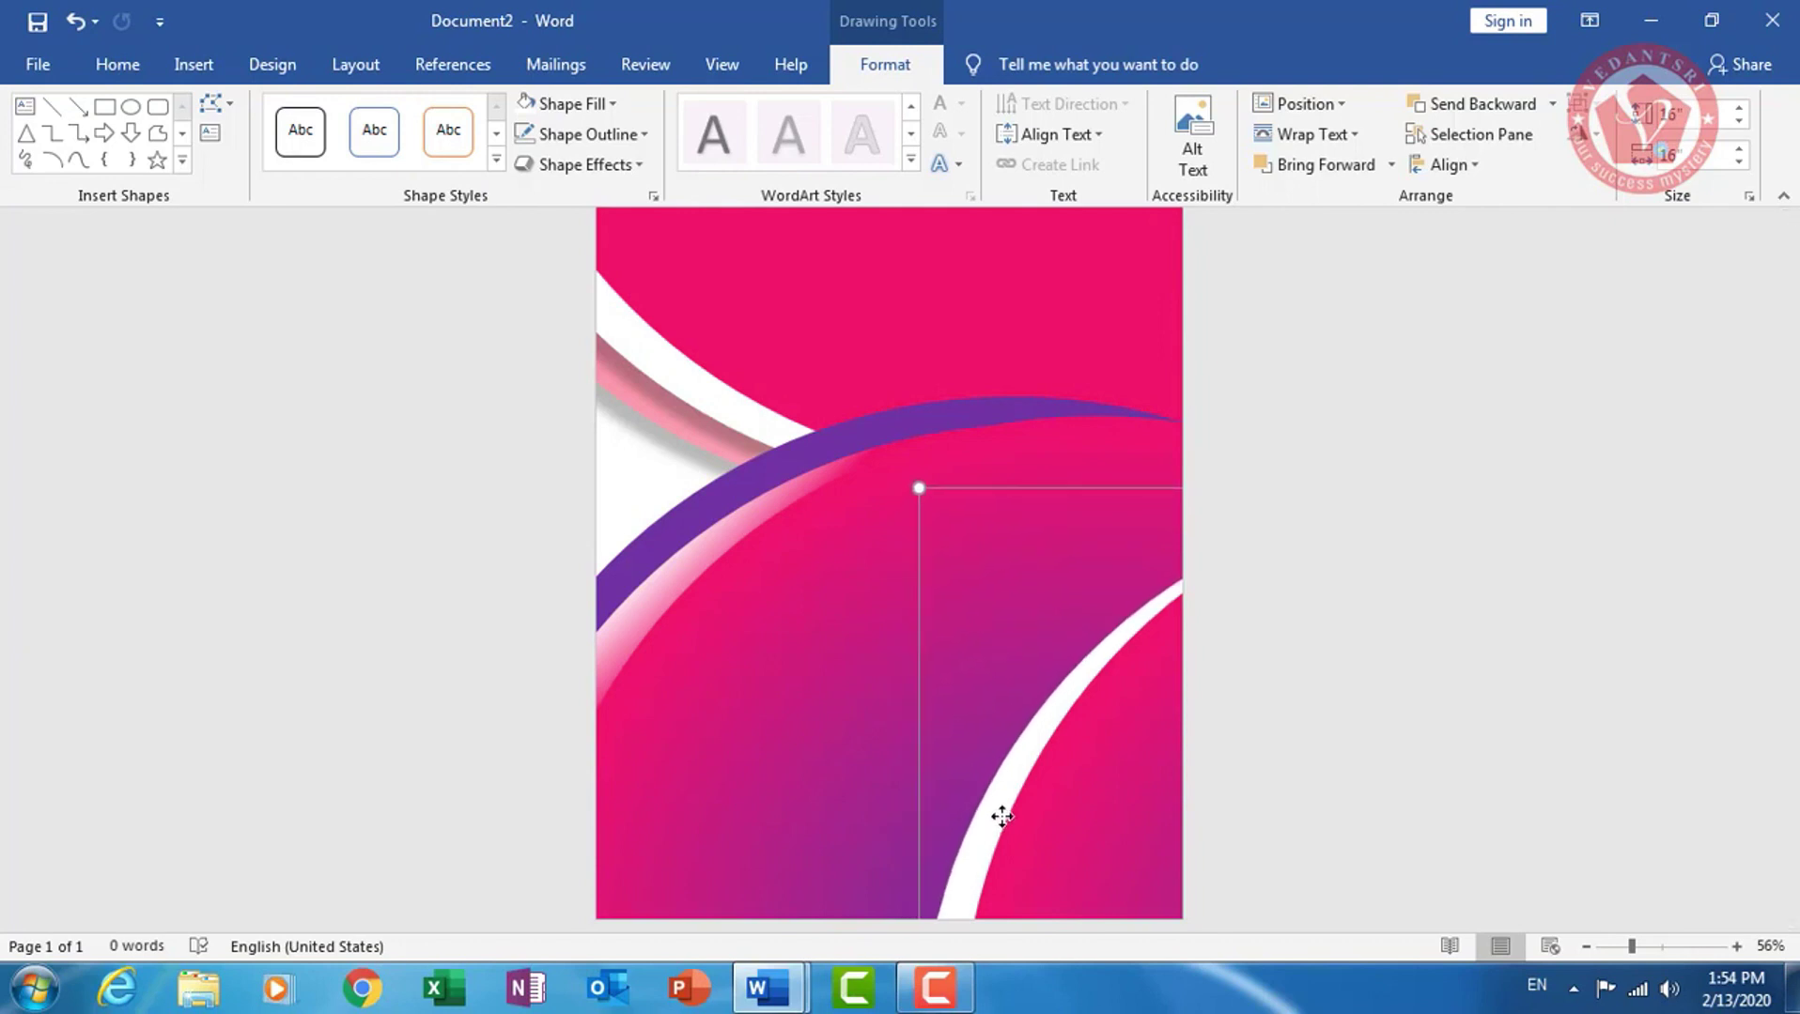
drag(1002, 818, 1005, 814)
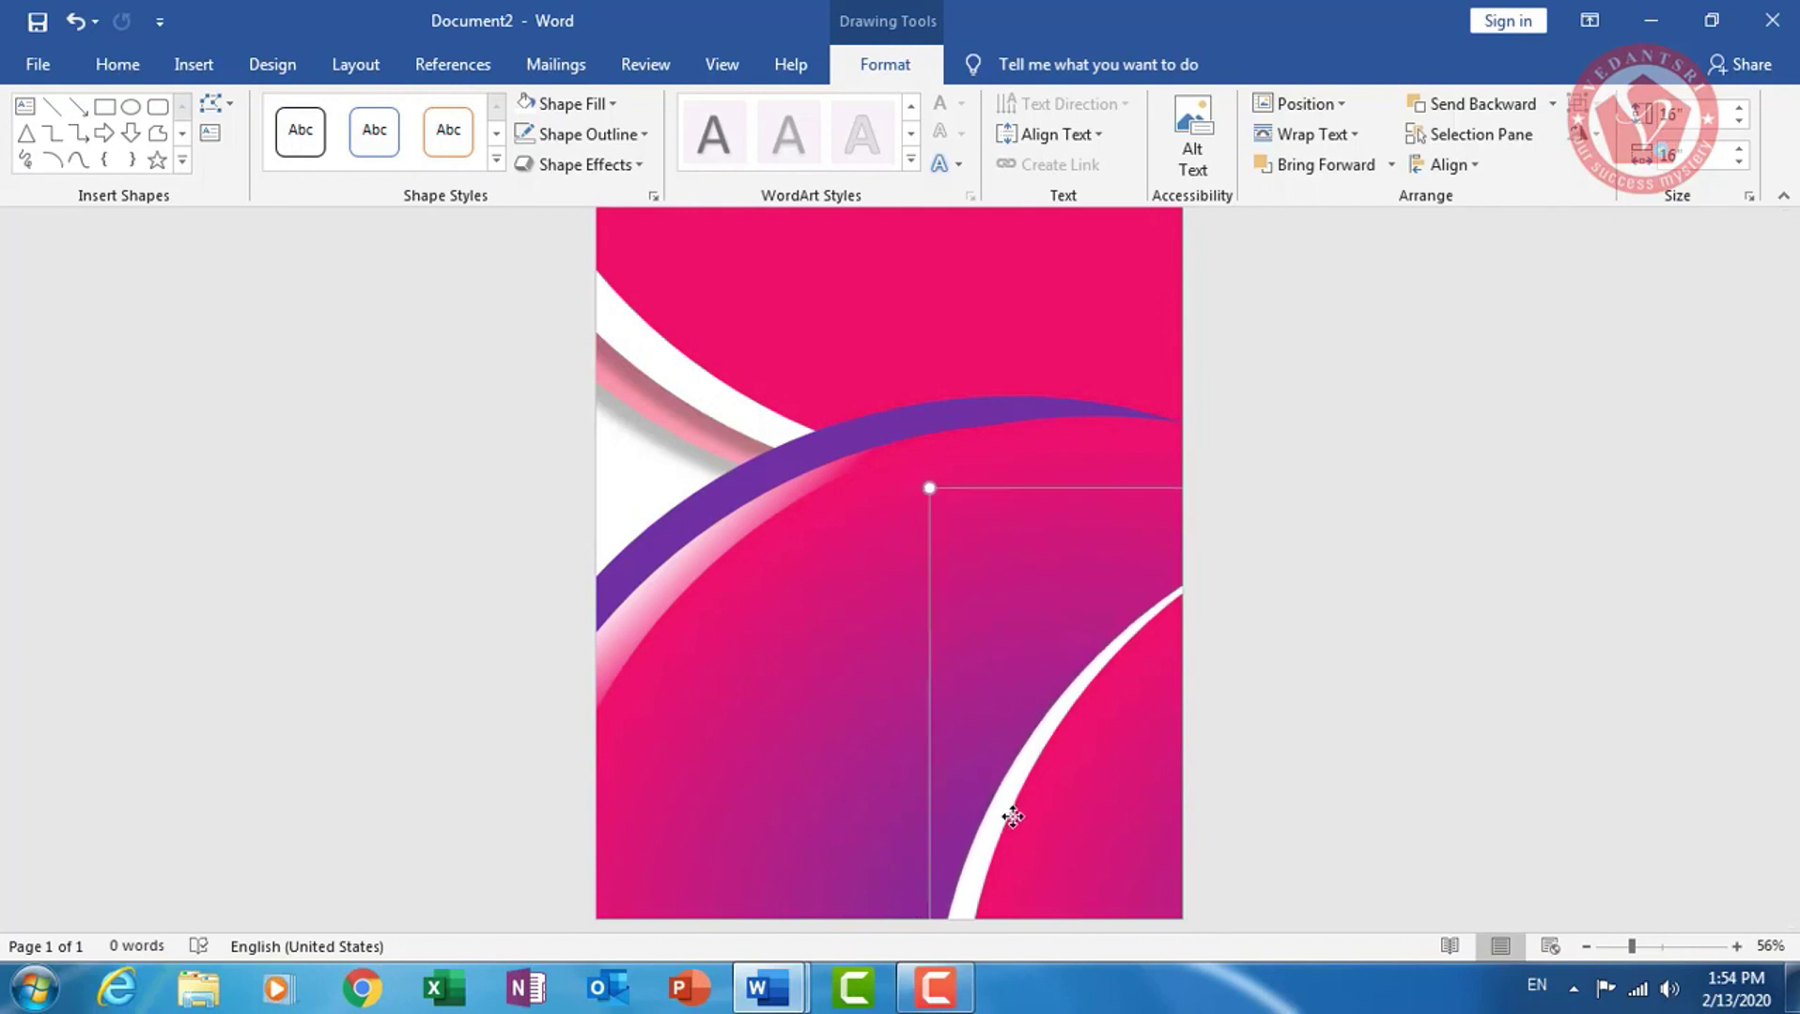
drag(1446, 519, 1138, 775)
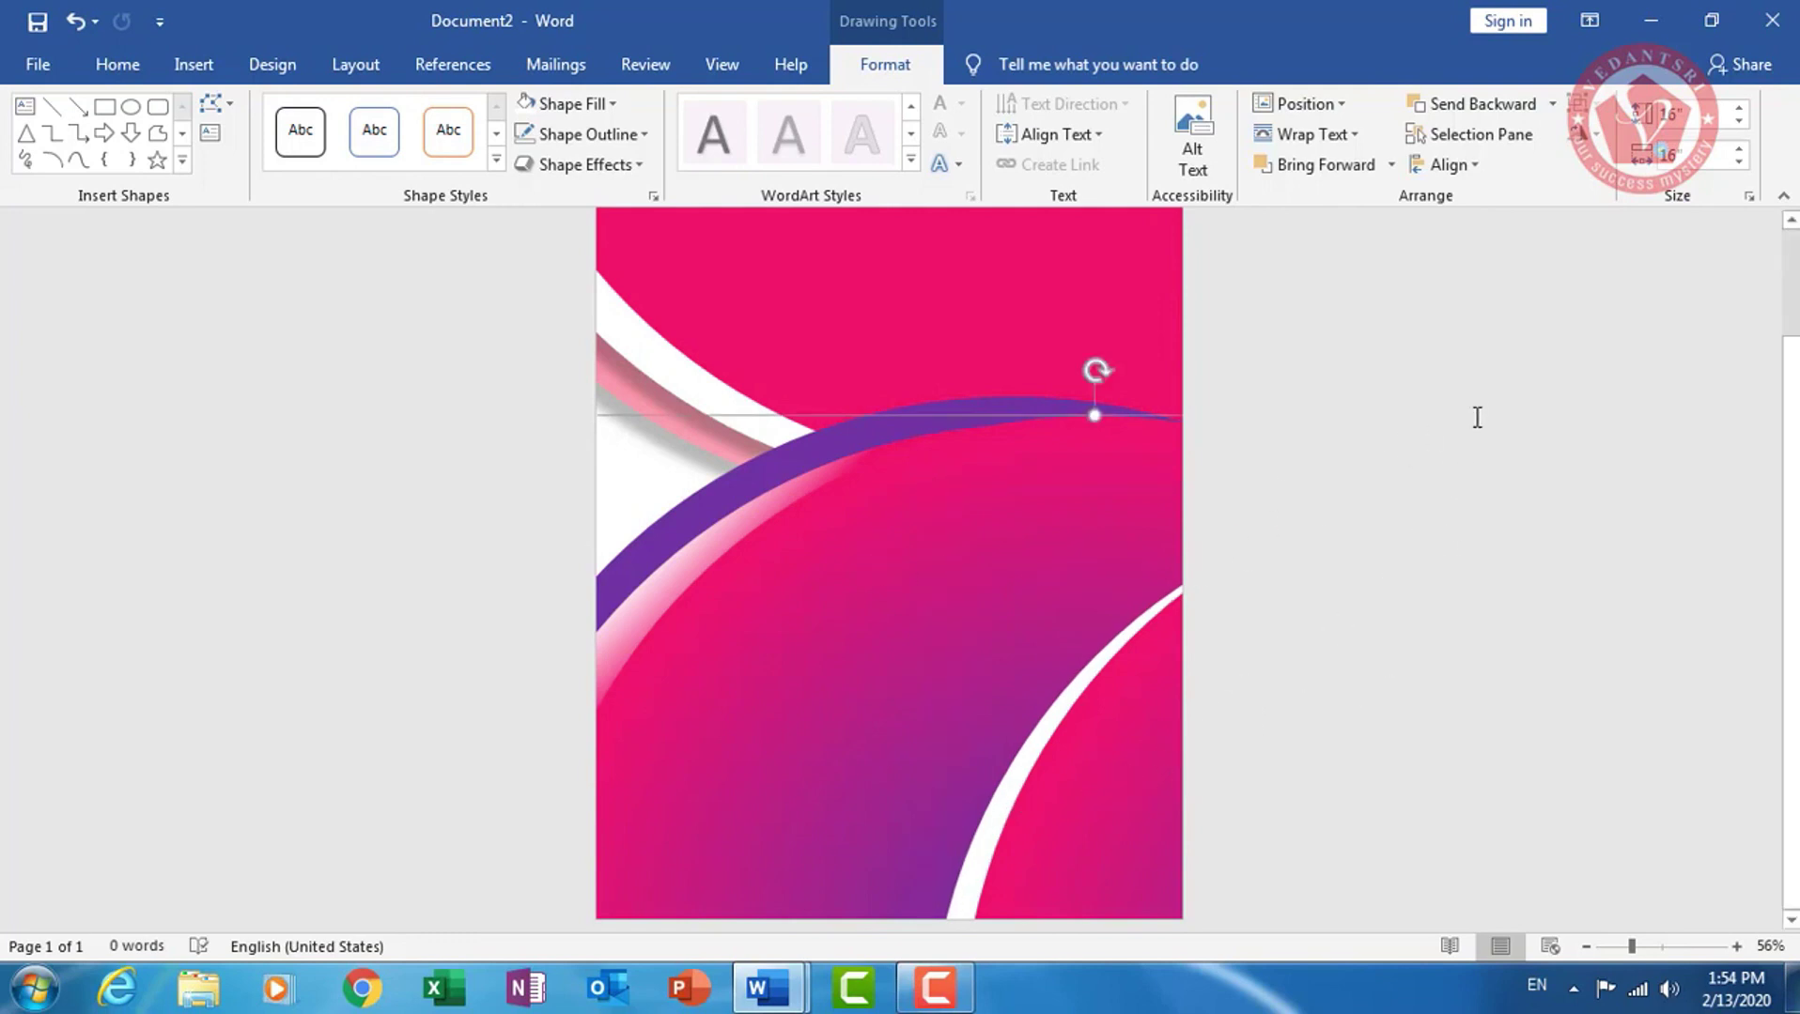
scroll(1475, 417, up, 3)
Draw a white-filled oval circle near the top right of the page
click(1439, 402)
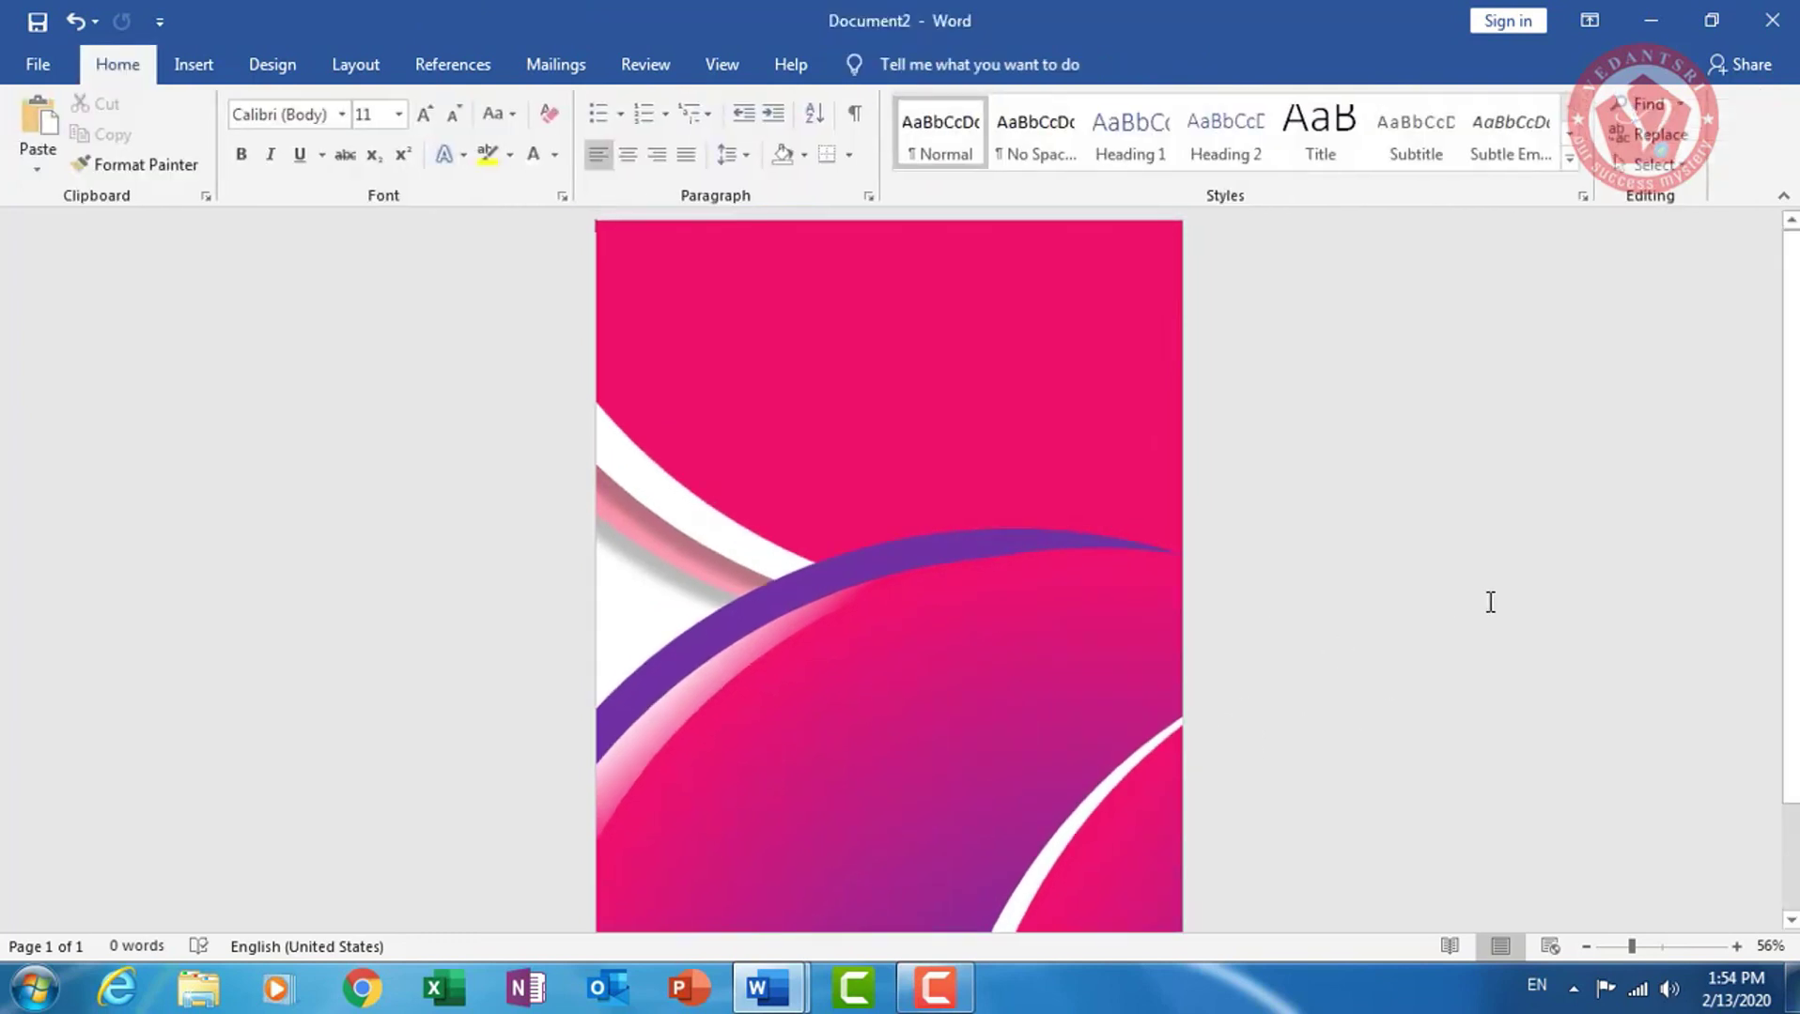
click(187, 59)
click(316, 163)
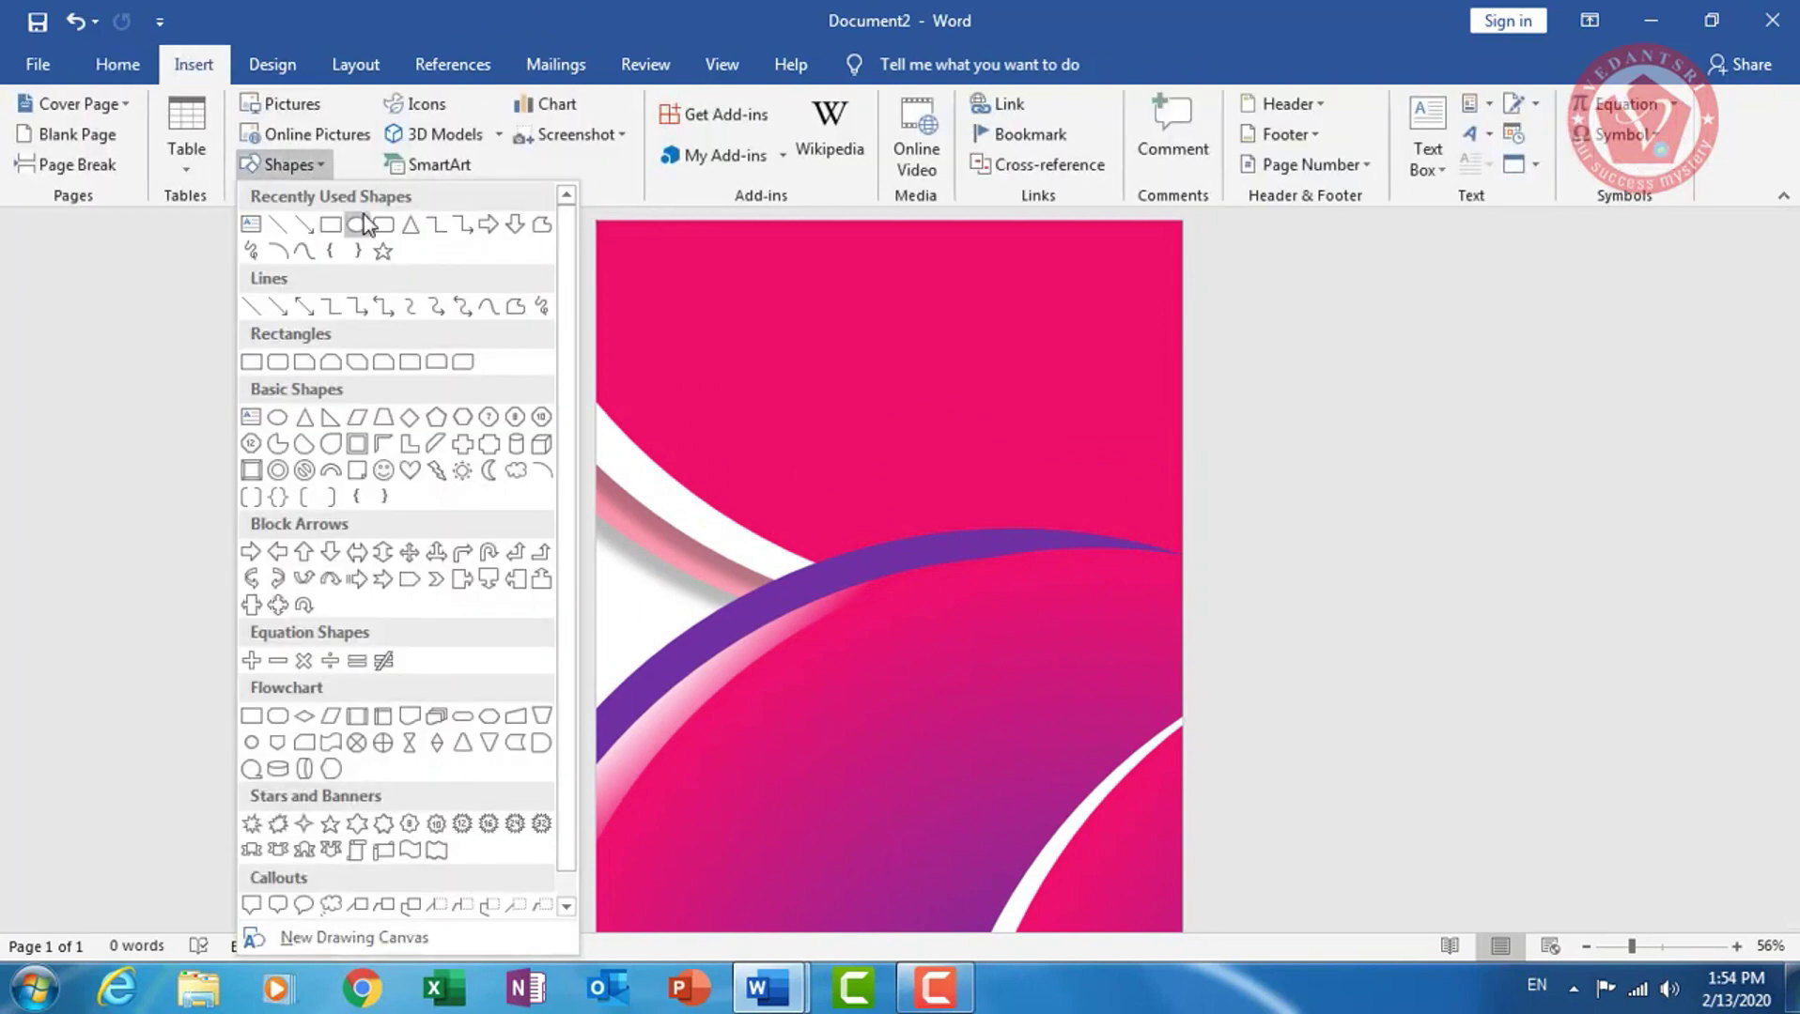
click(359, 226)
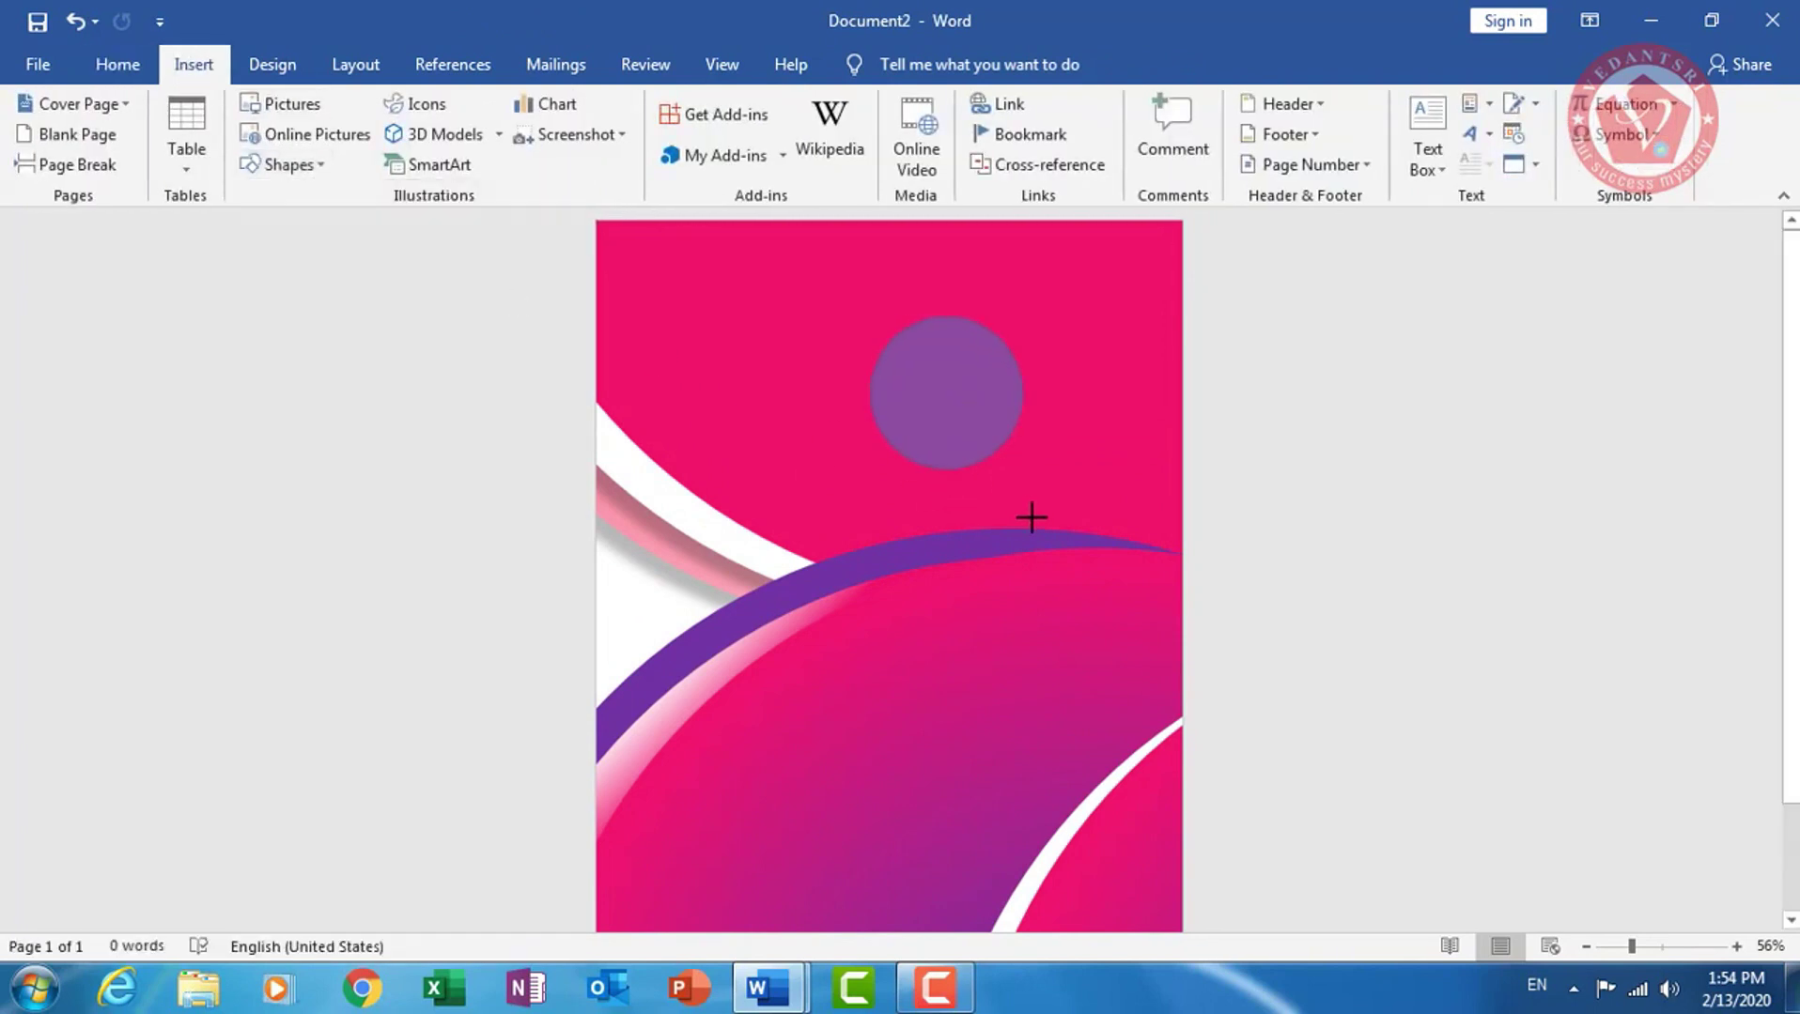
drag(869, 315, 1097, 625)
drag(1023, 446, 987, 441)
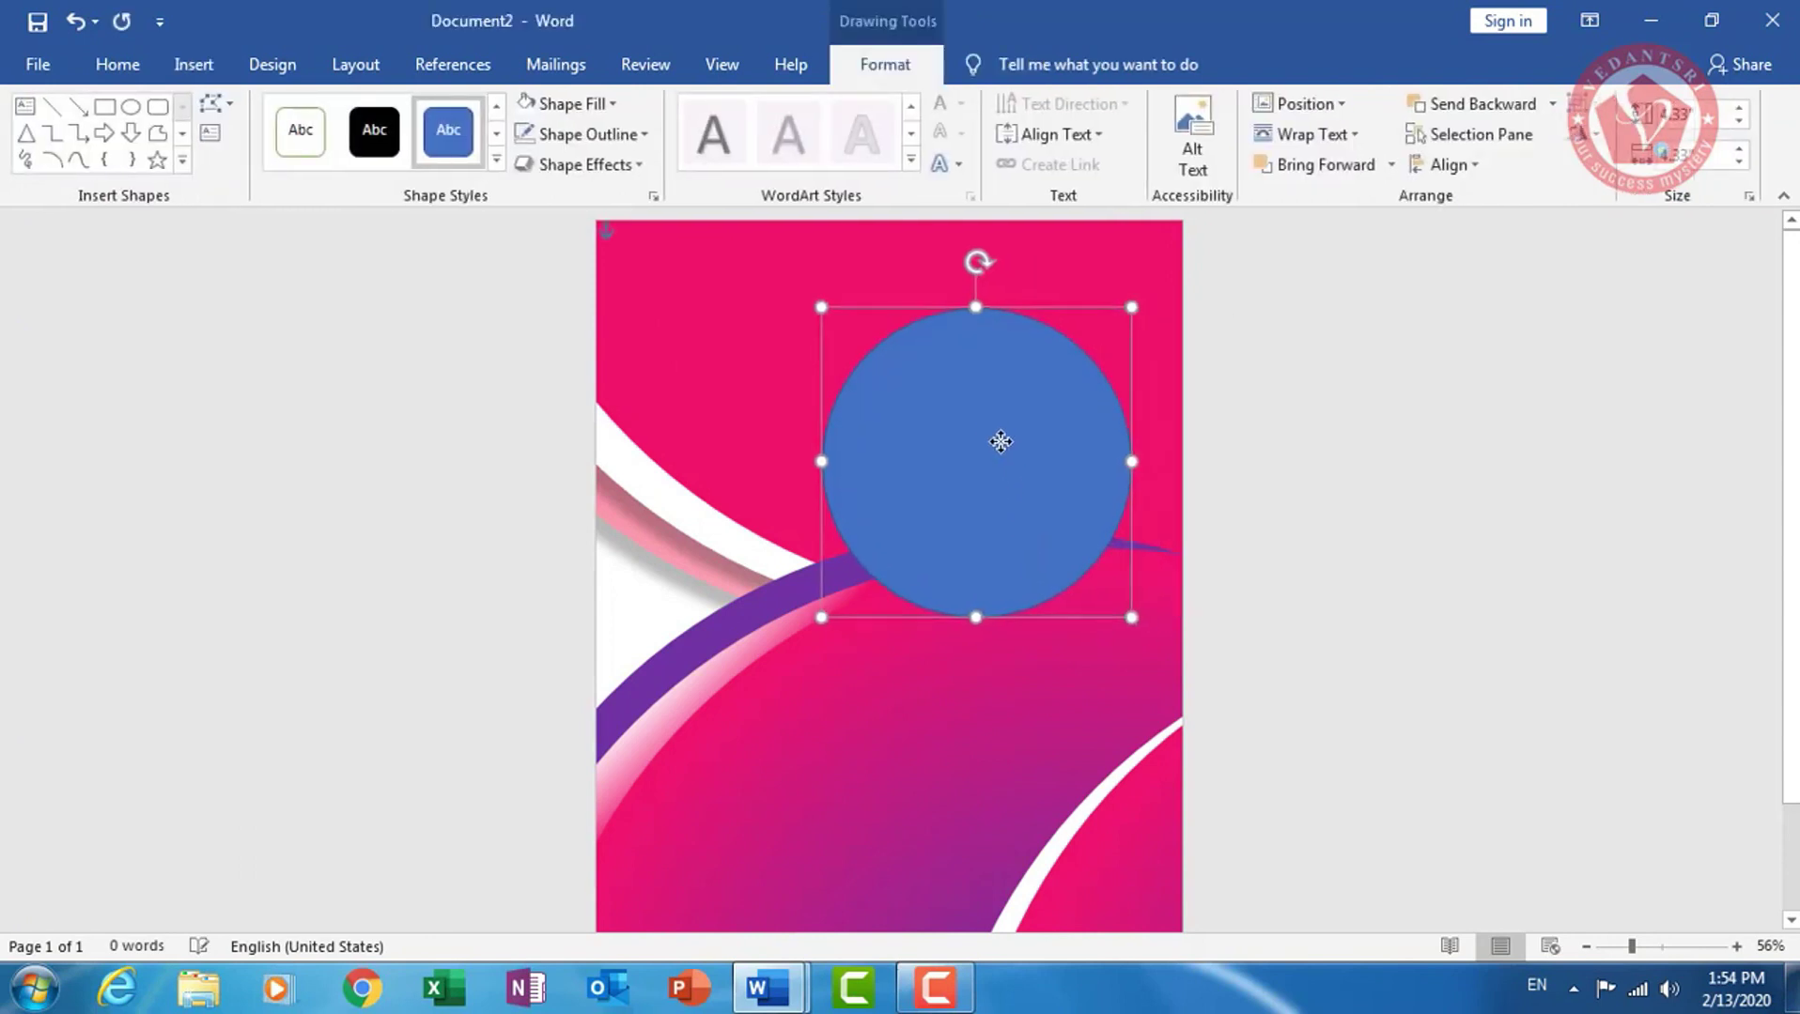
click(524, 103)
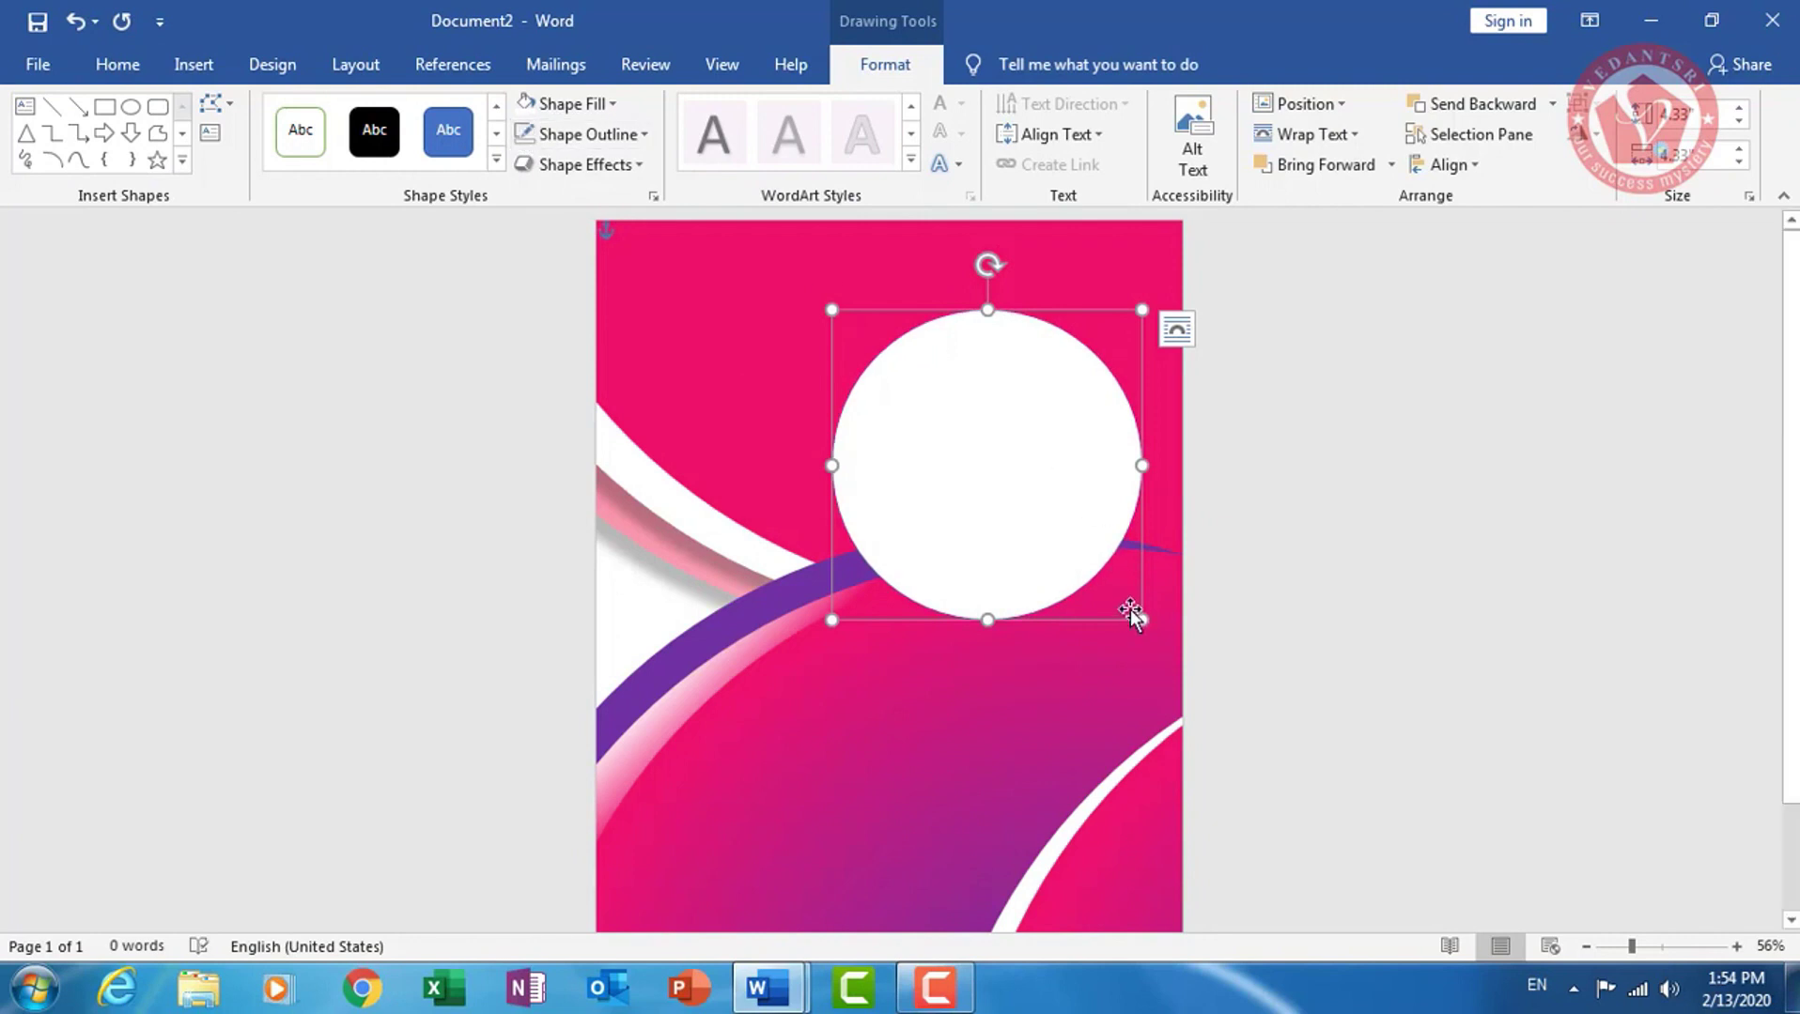
drag(1049, 544, 1035, 531)
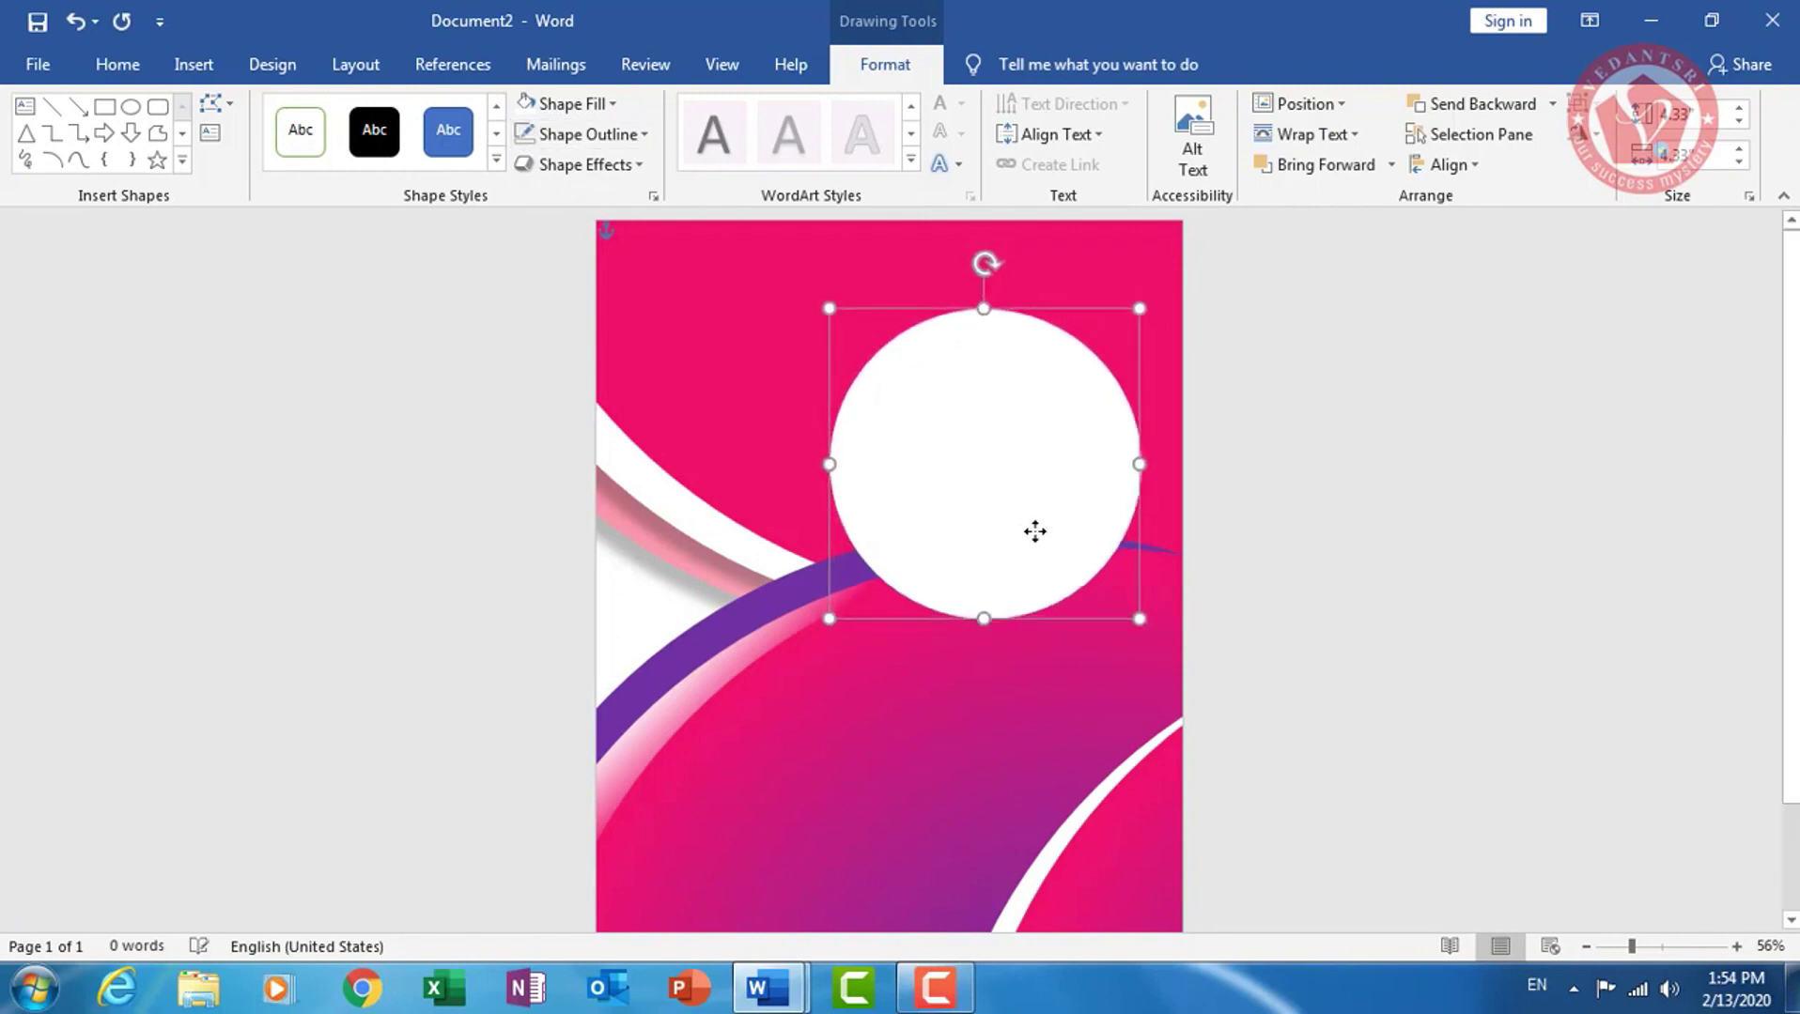
Add a smaller dark pink circle centred inside the white one
click(563, 104)
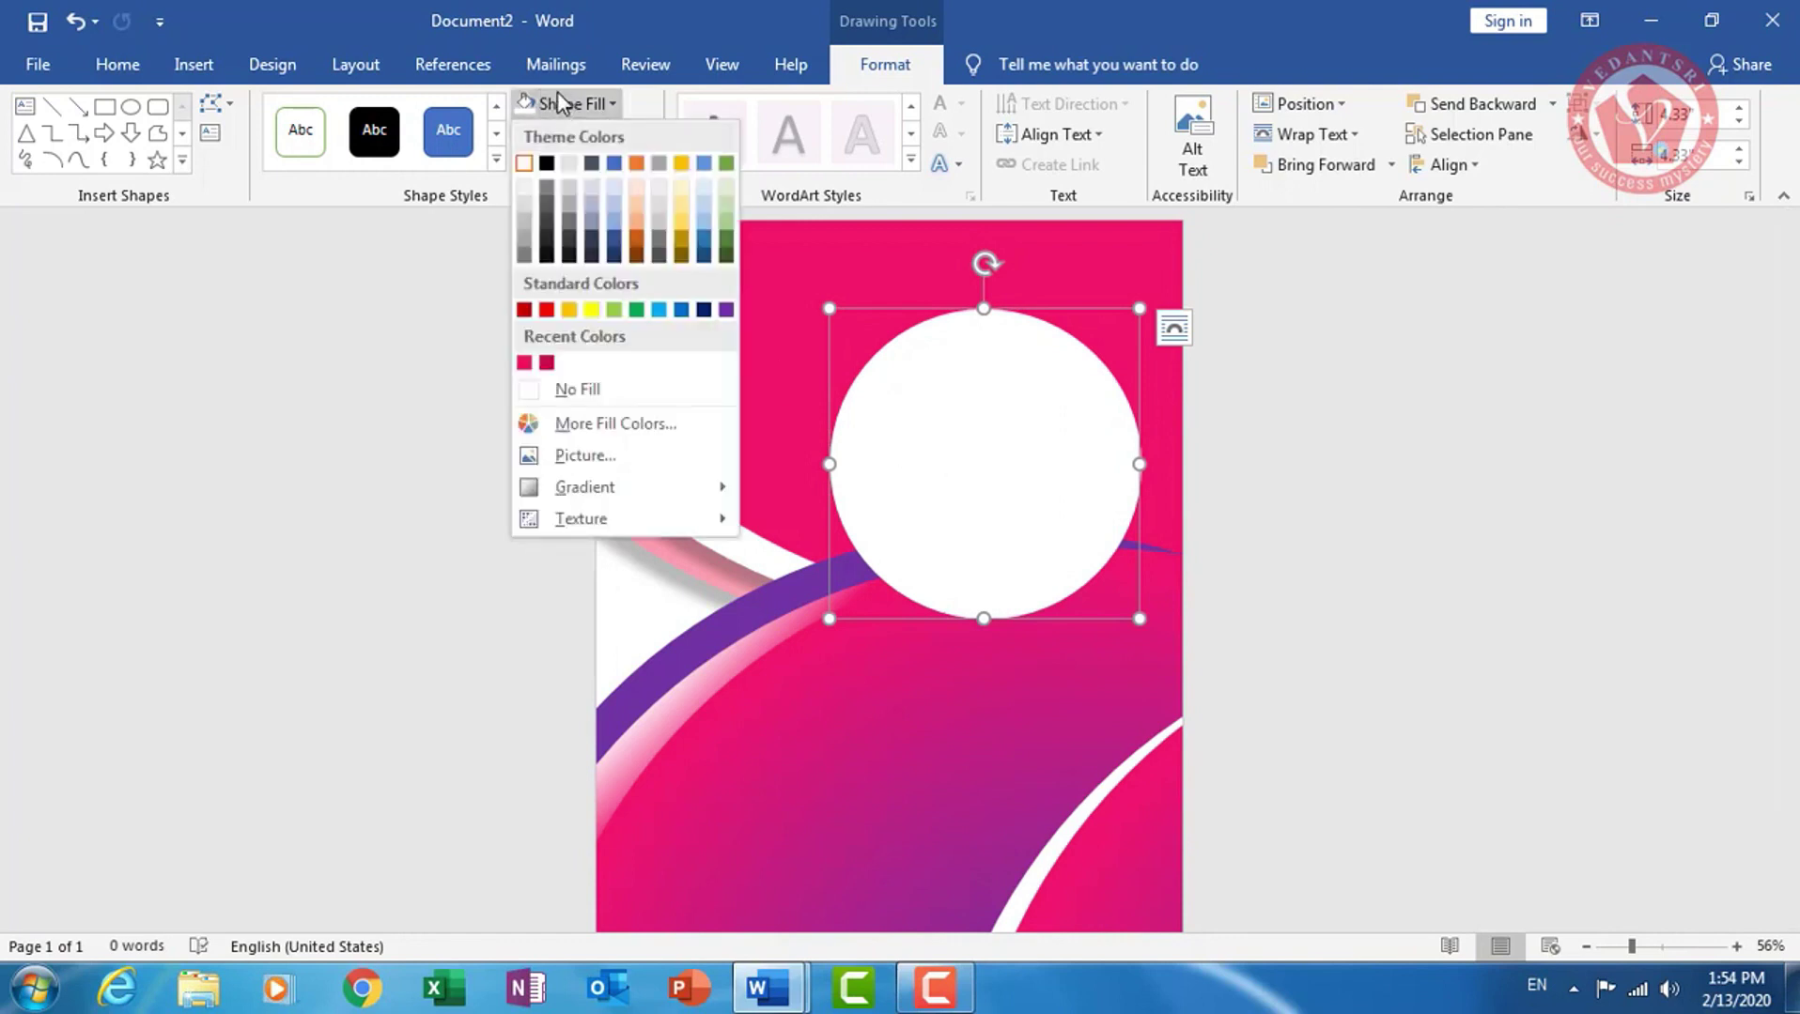
click(547, 364)
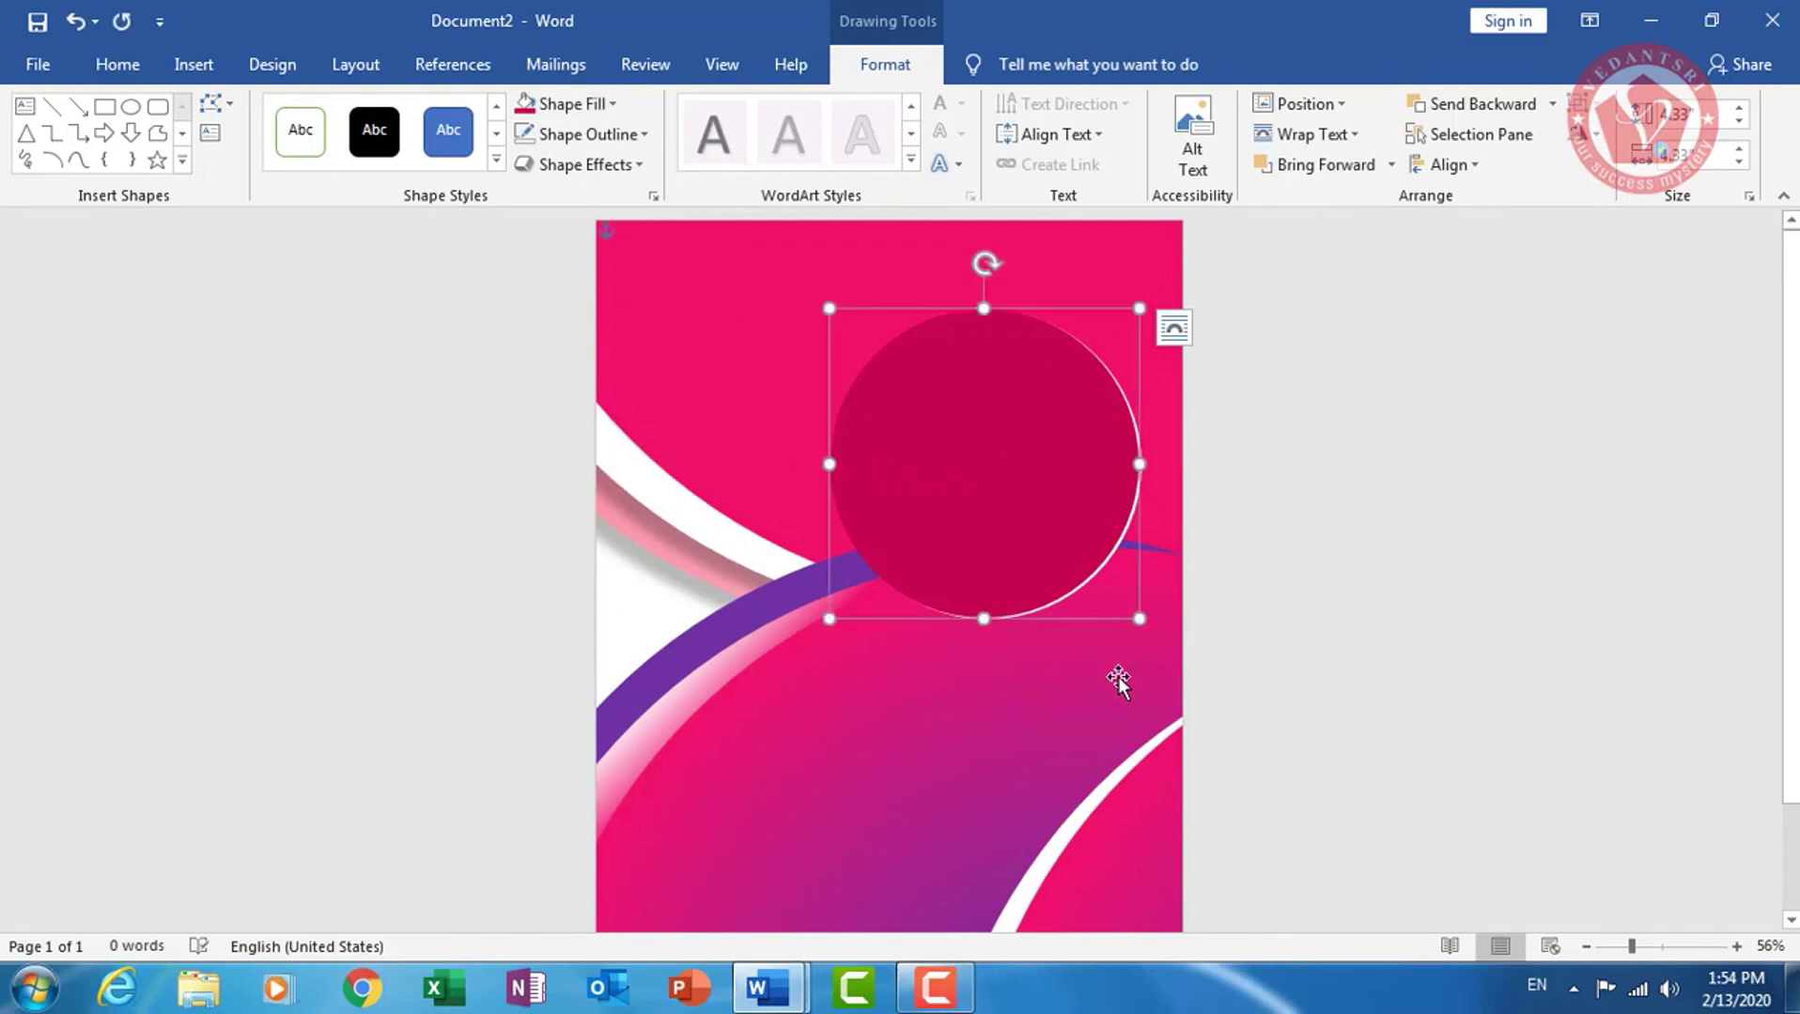
drag(1139, 619, 1112, 592)
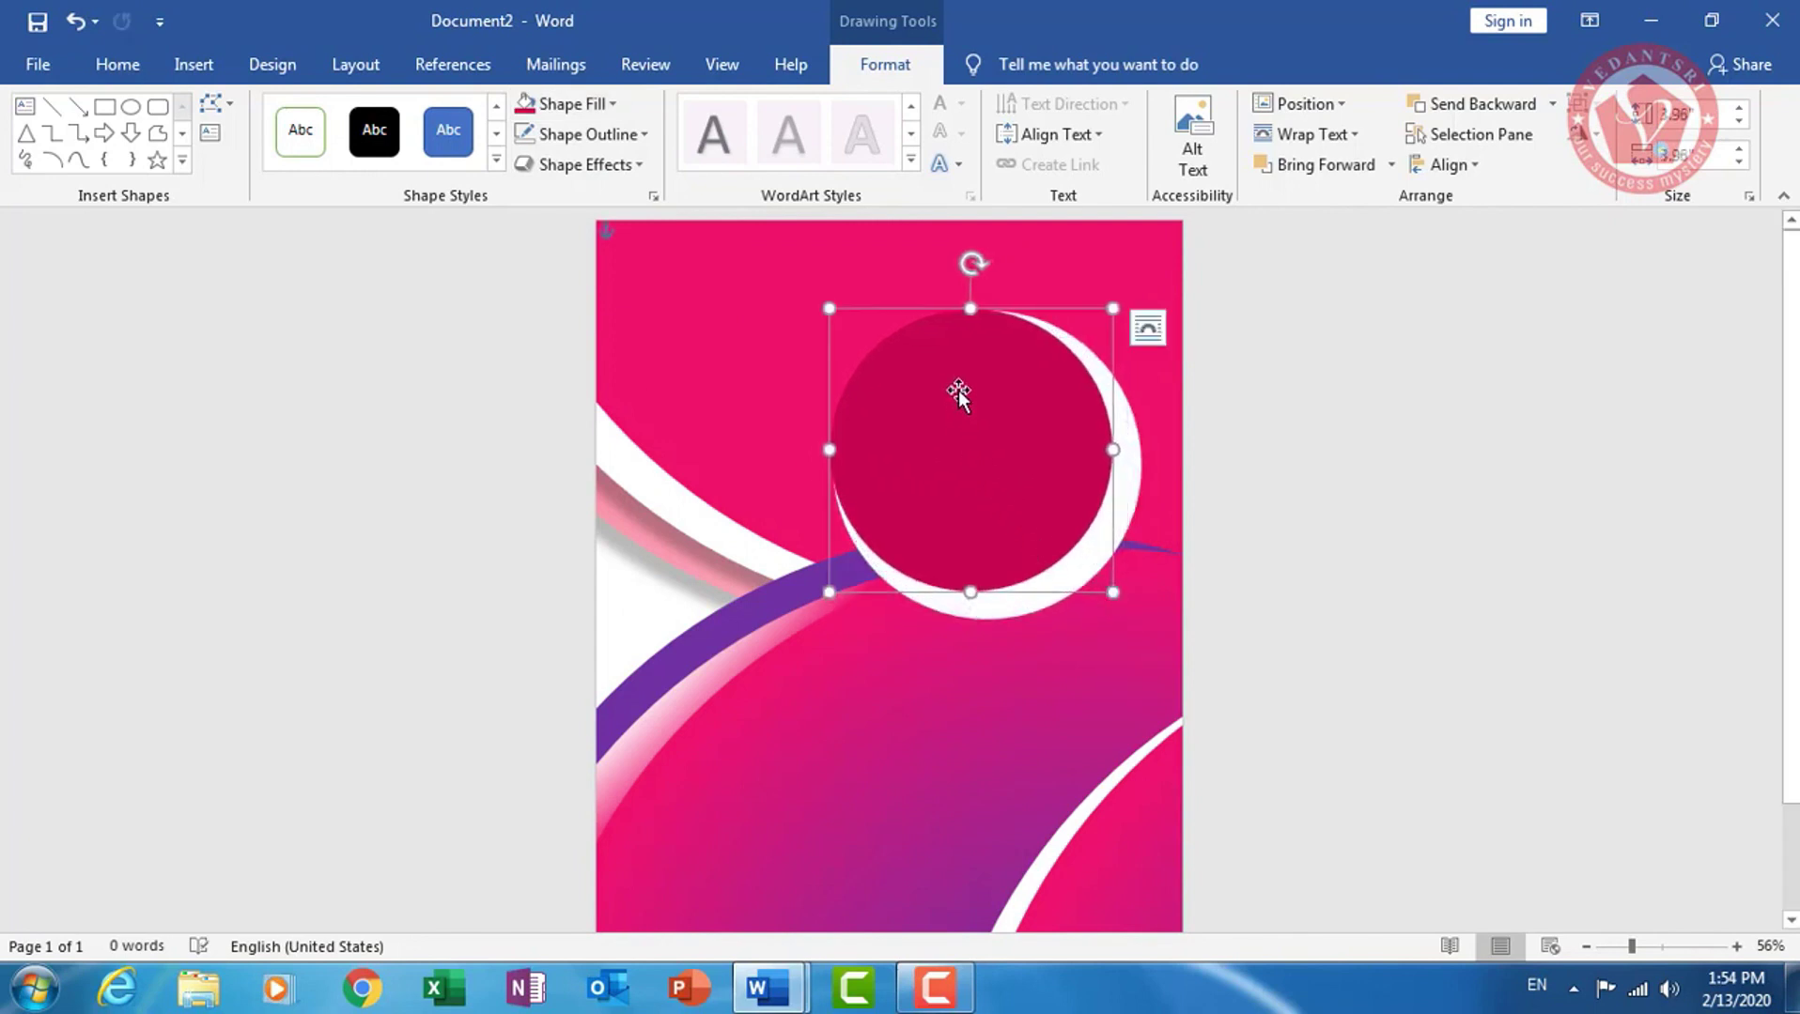
drag(958, 392, 962, 400)
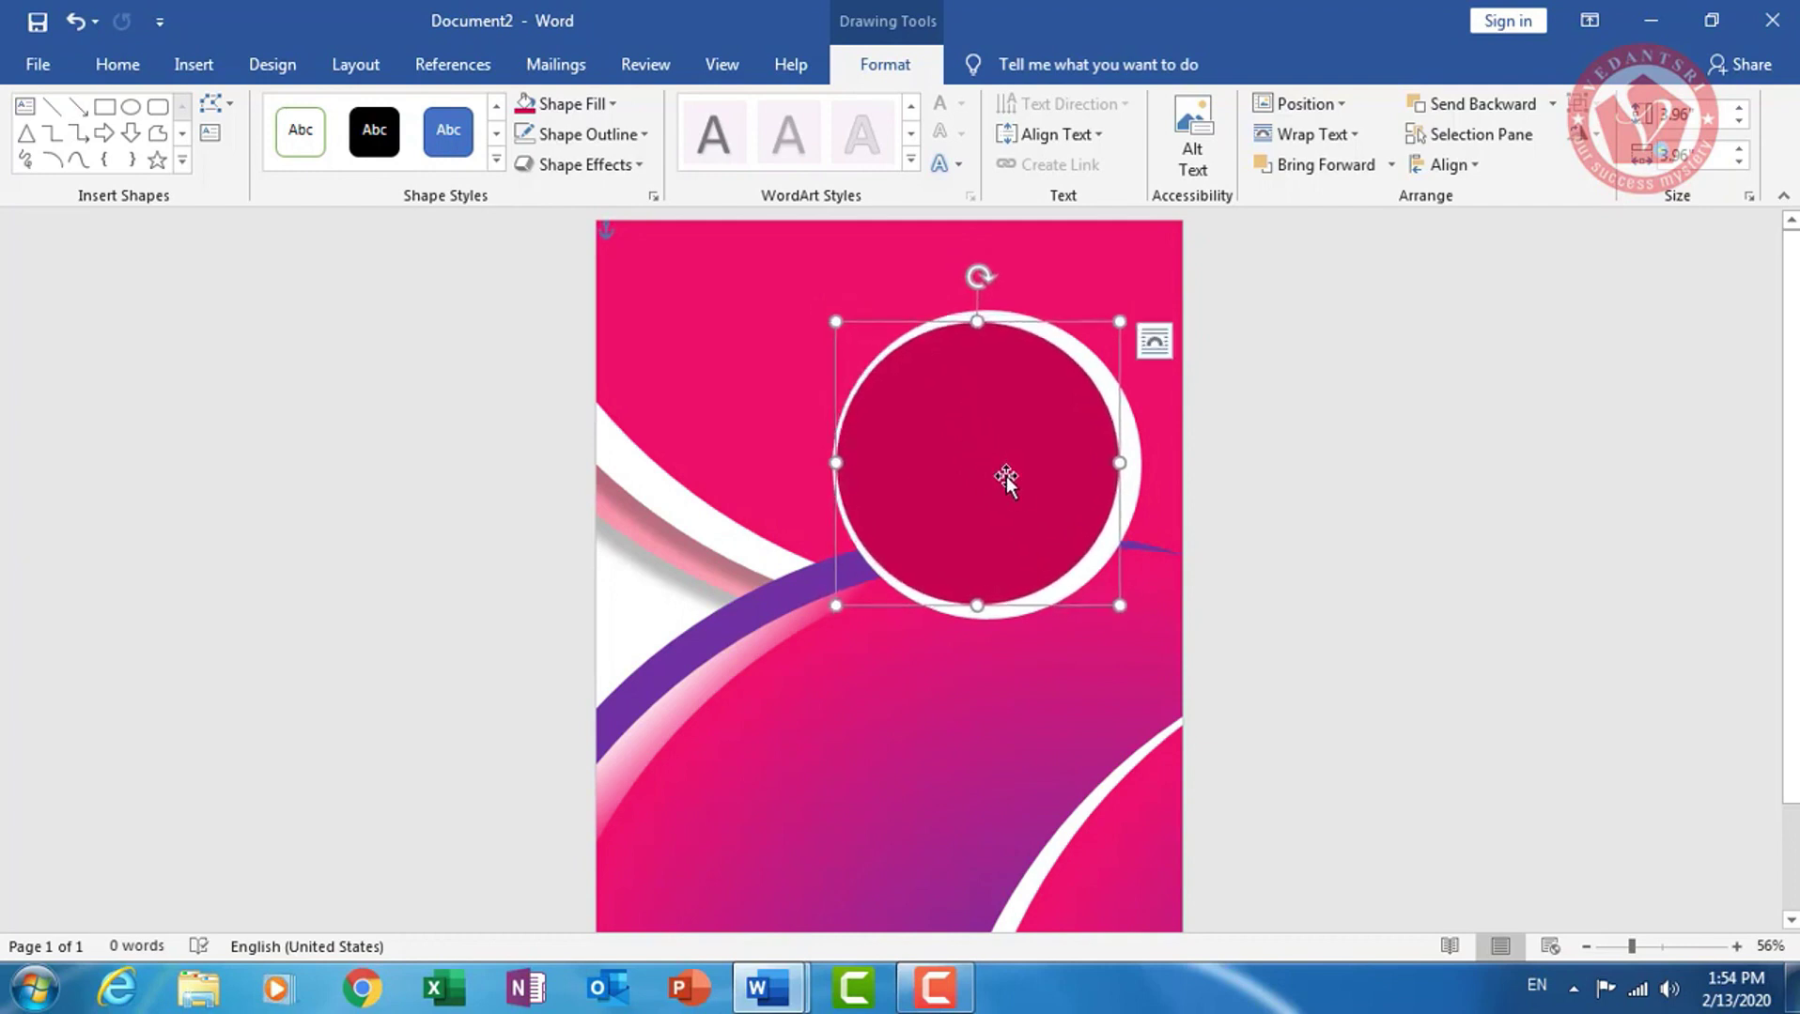
drag(1005, 468, 1027, 484)
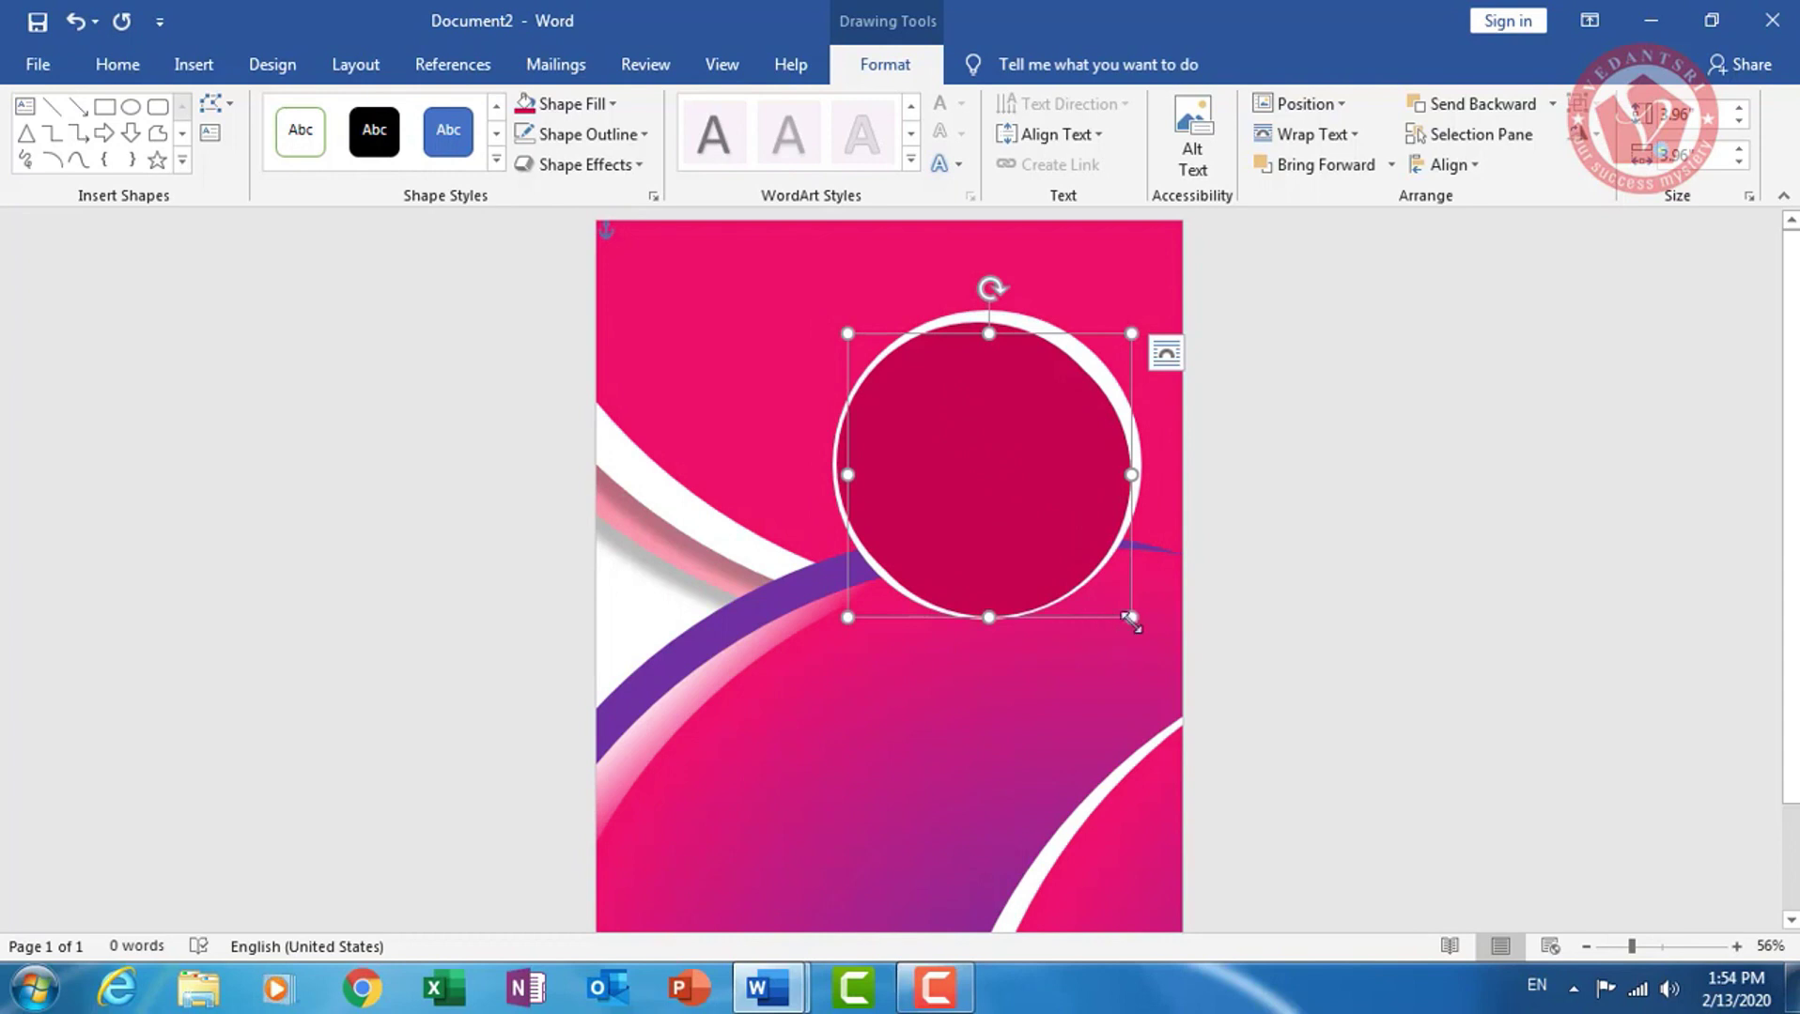
Add a smaller 3.59-inch white circle centred inside the pink ring
drag(1131, 620, 1105, 592)
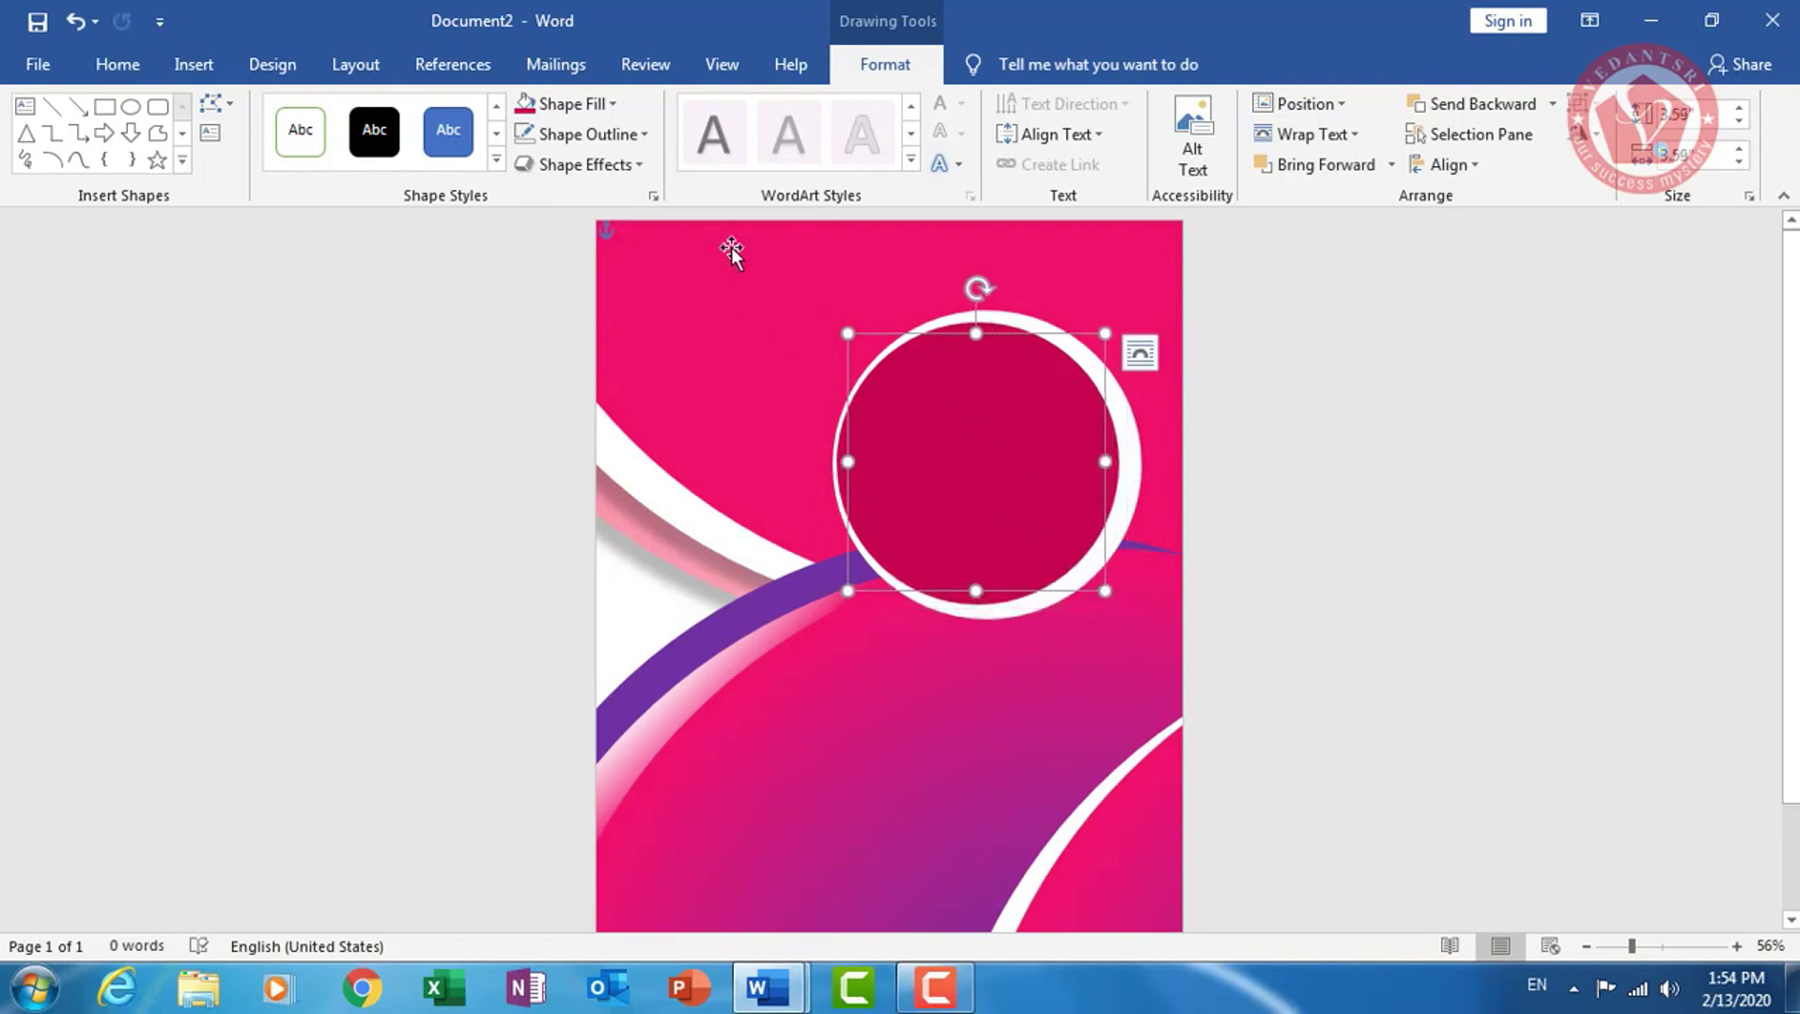
drag(966, 428, 973, 429)
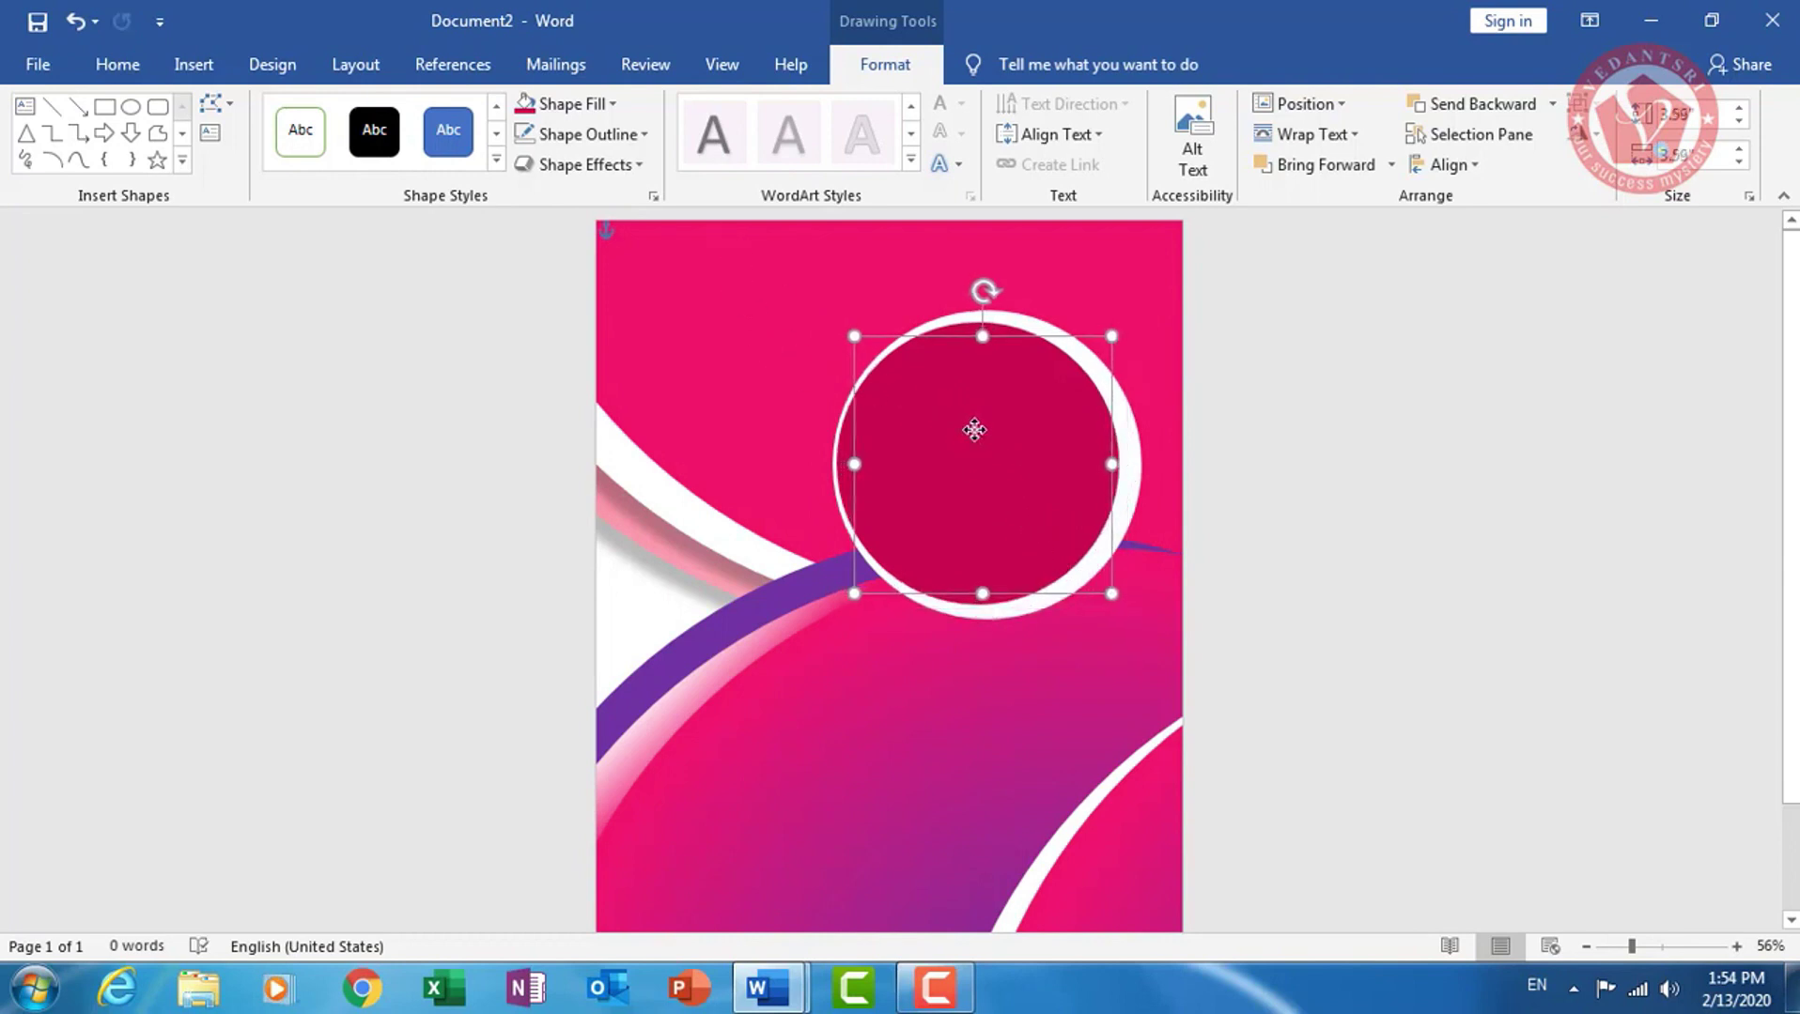
click(569, 103)
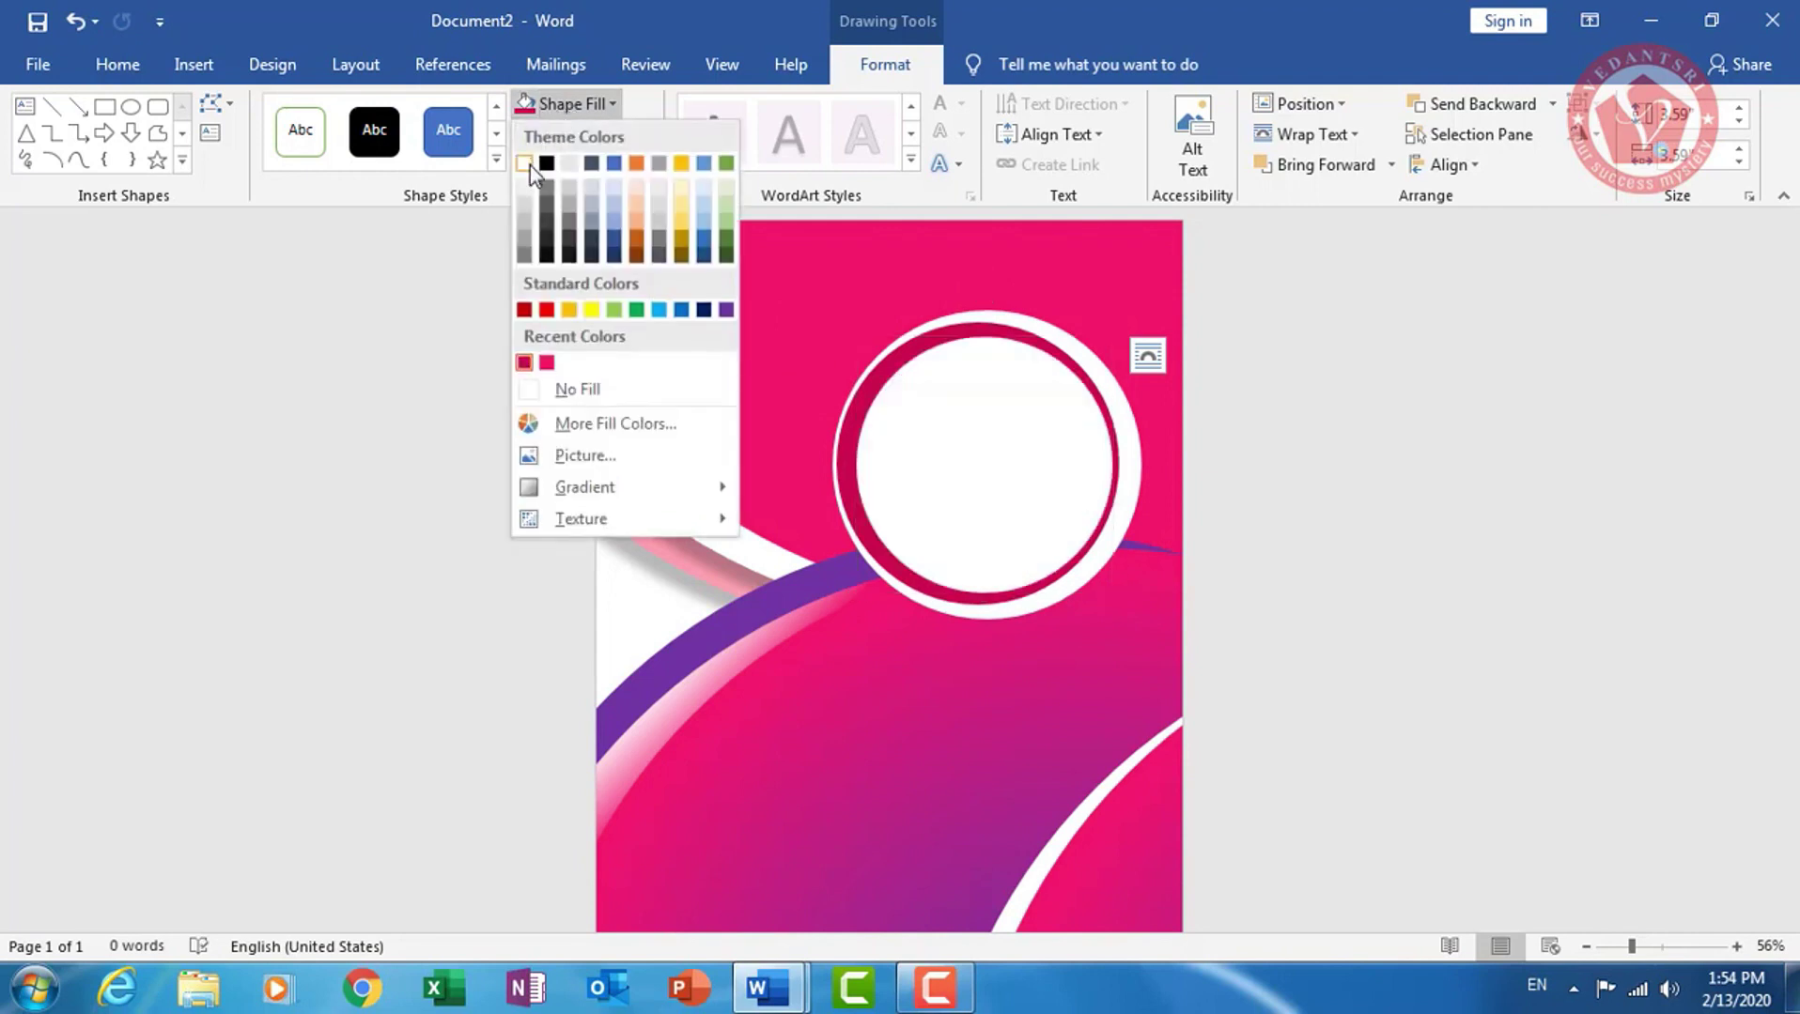
click(526, 163)
drag(1029, 449, 1027, 444)
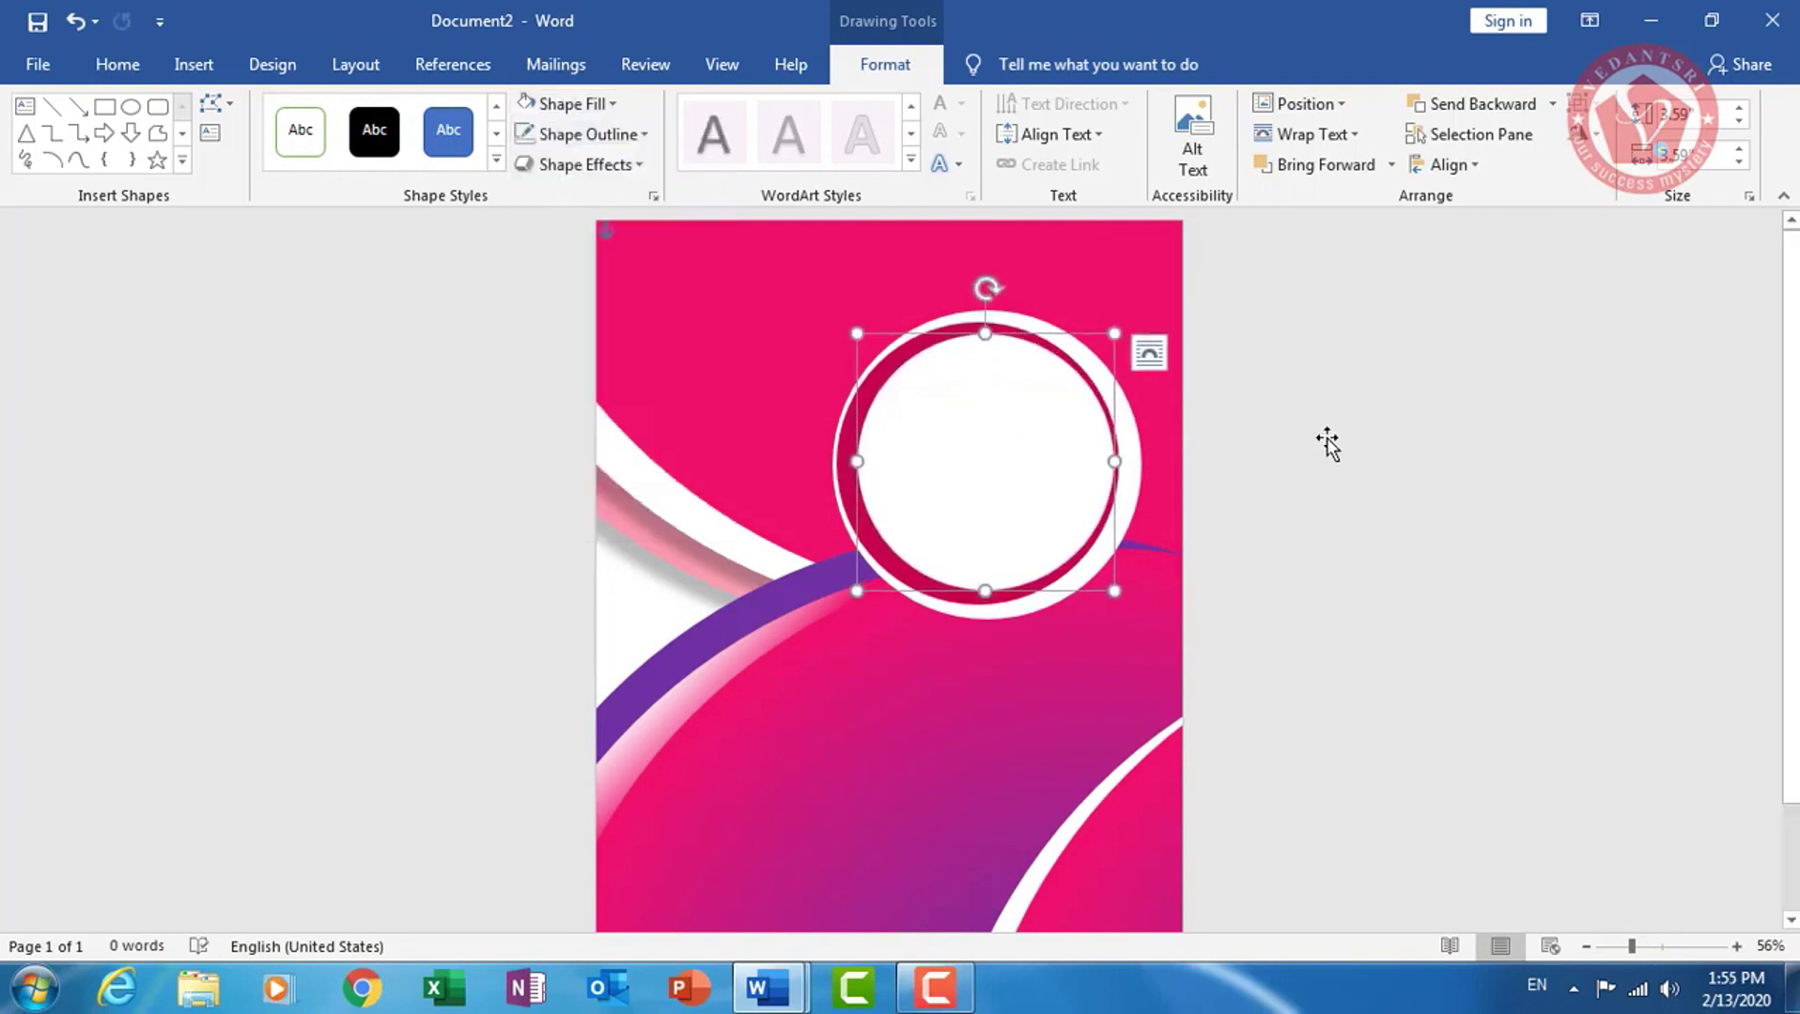
Fill the innermost circle with the Koala sample picture from a file
click(993, 460)
click(993, 460)
click(582, 108)
click(585, 450)
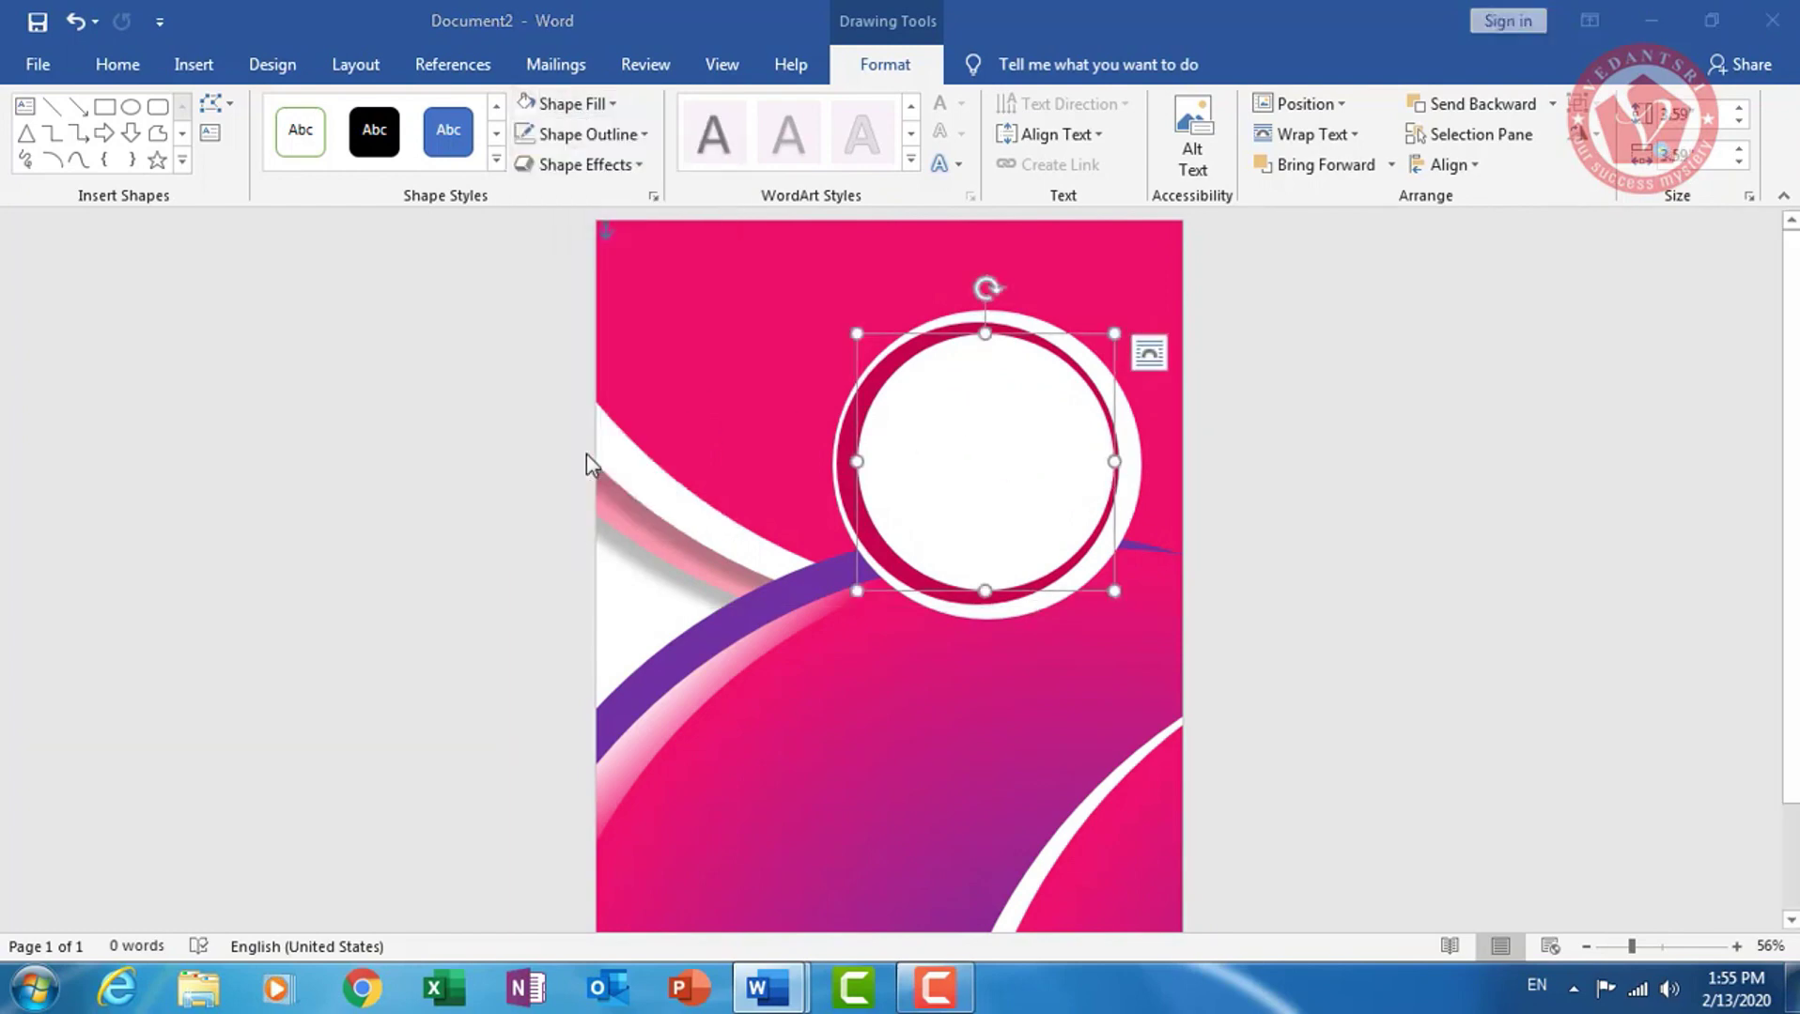
click(598, 433)
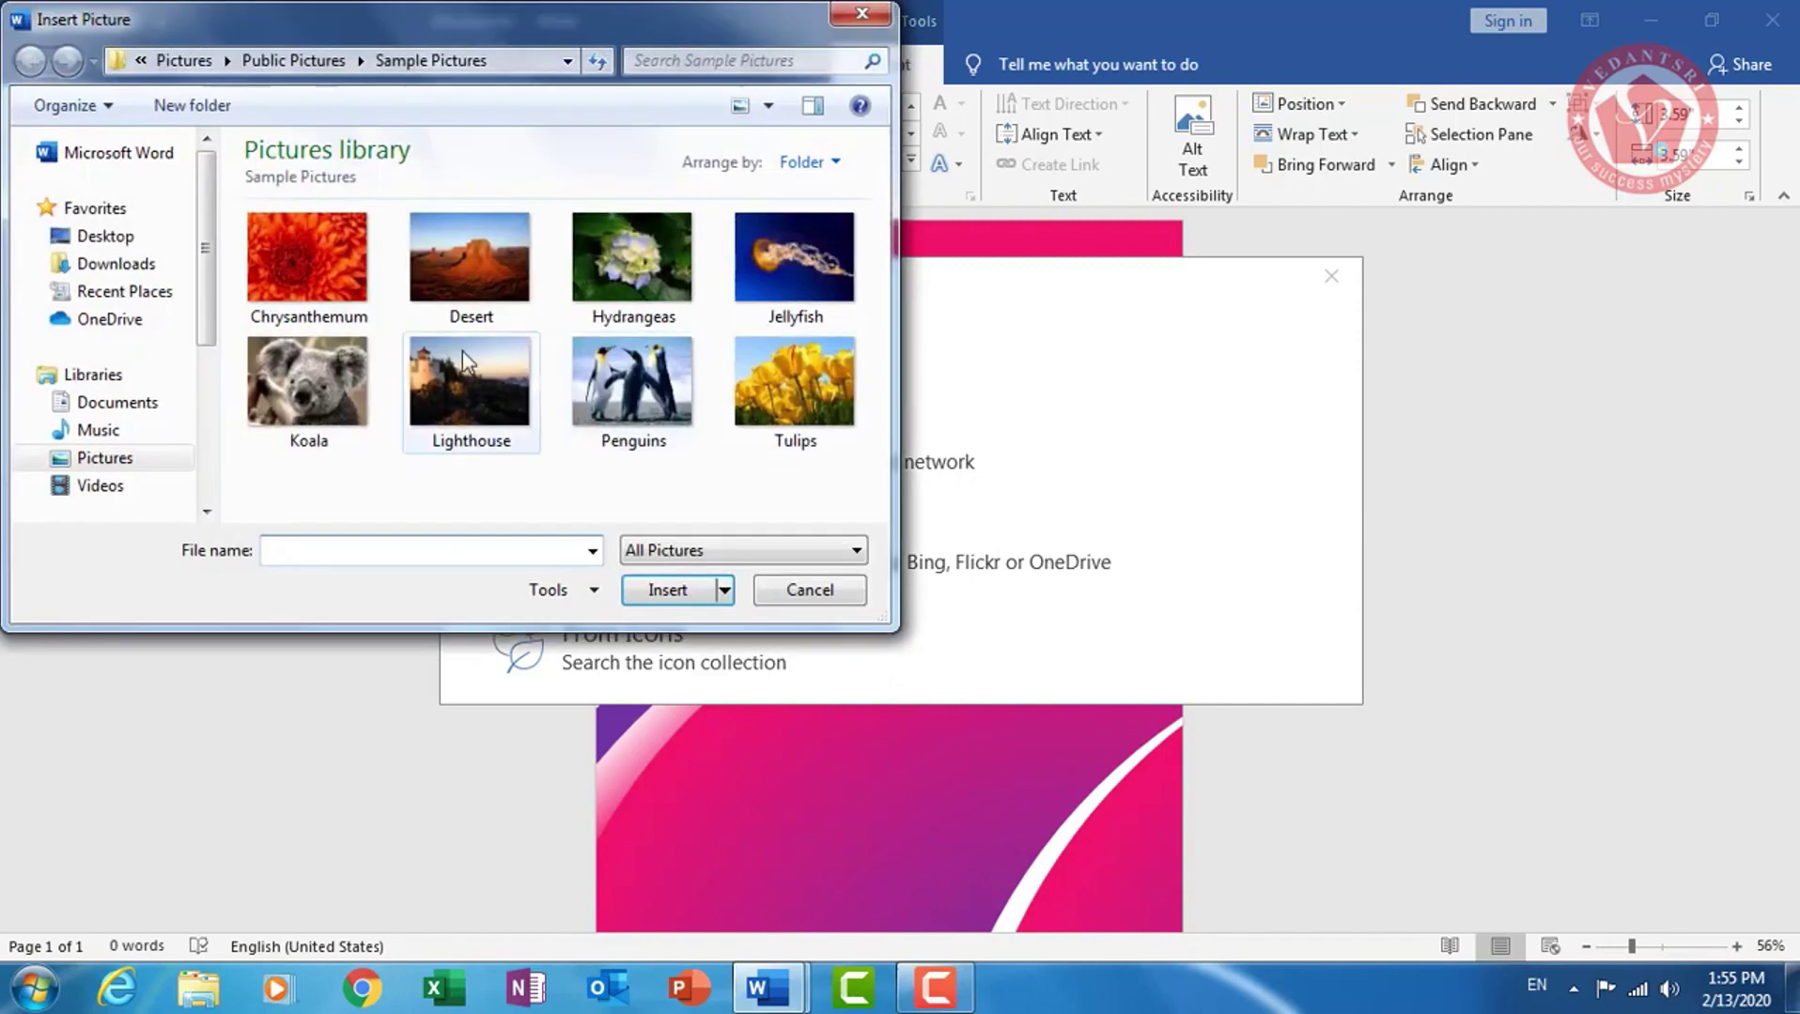
click(309, 381)
click(667, 590)
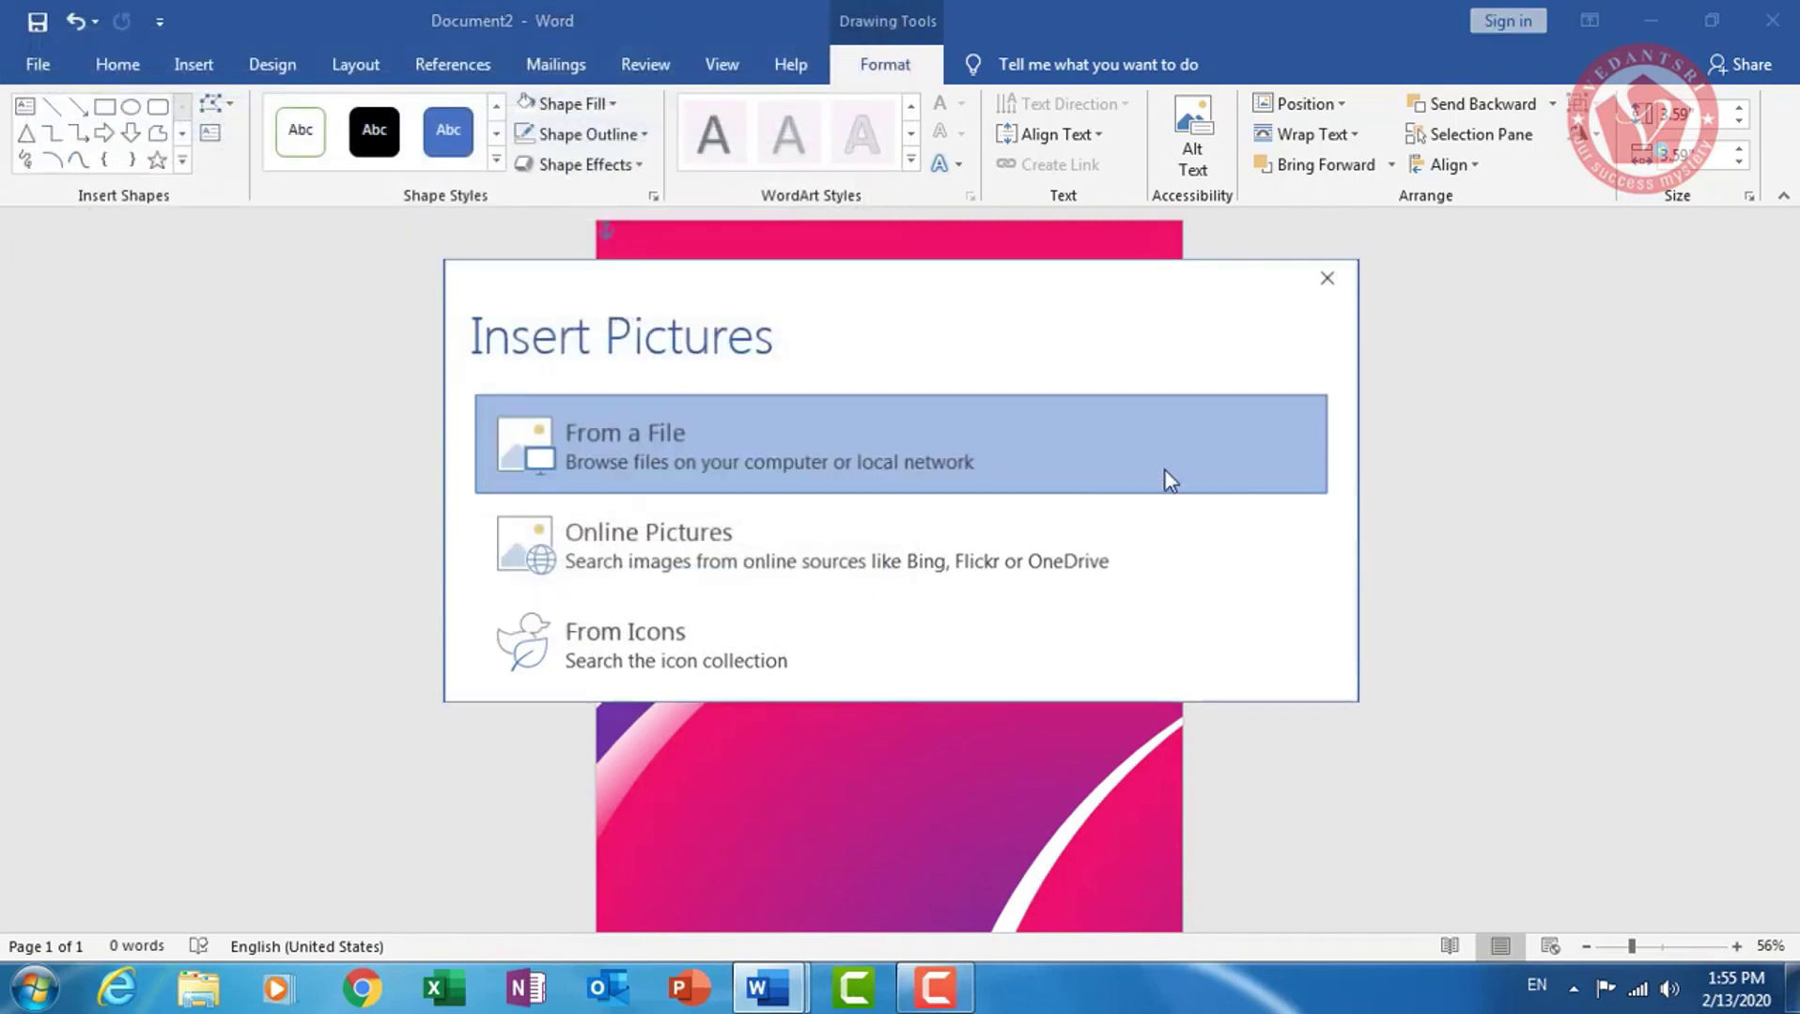
key(Tab)
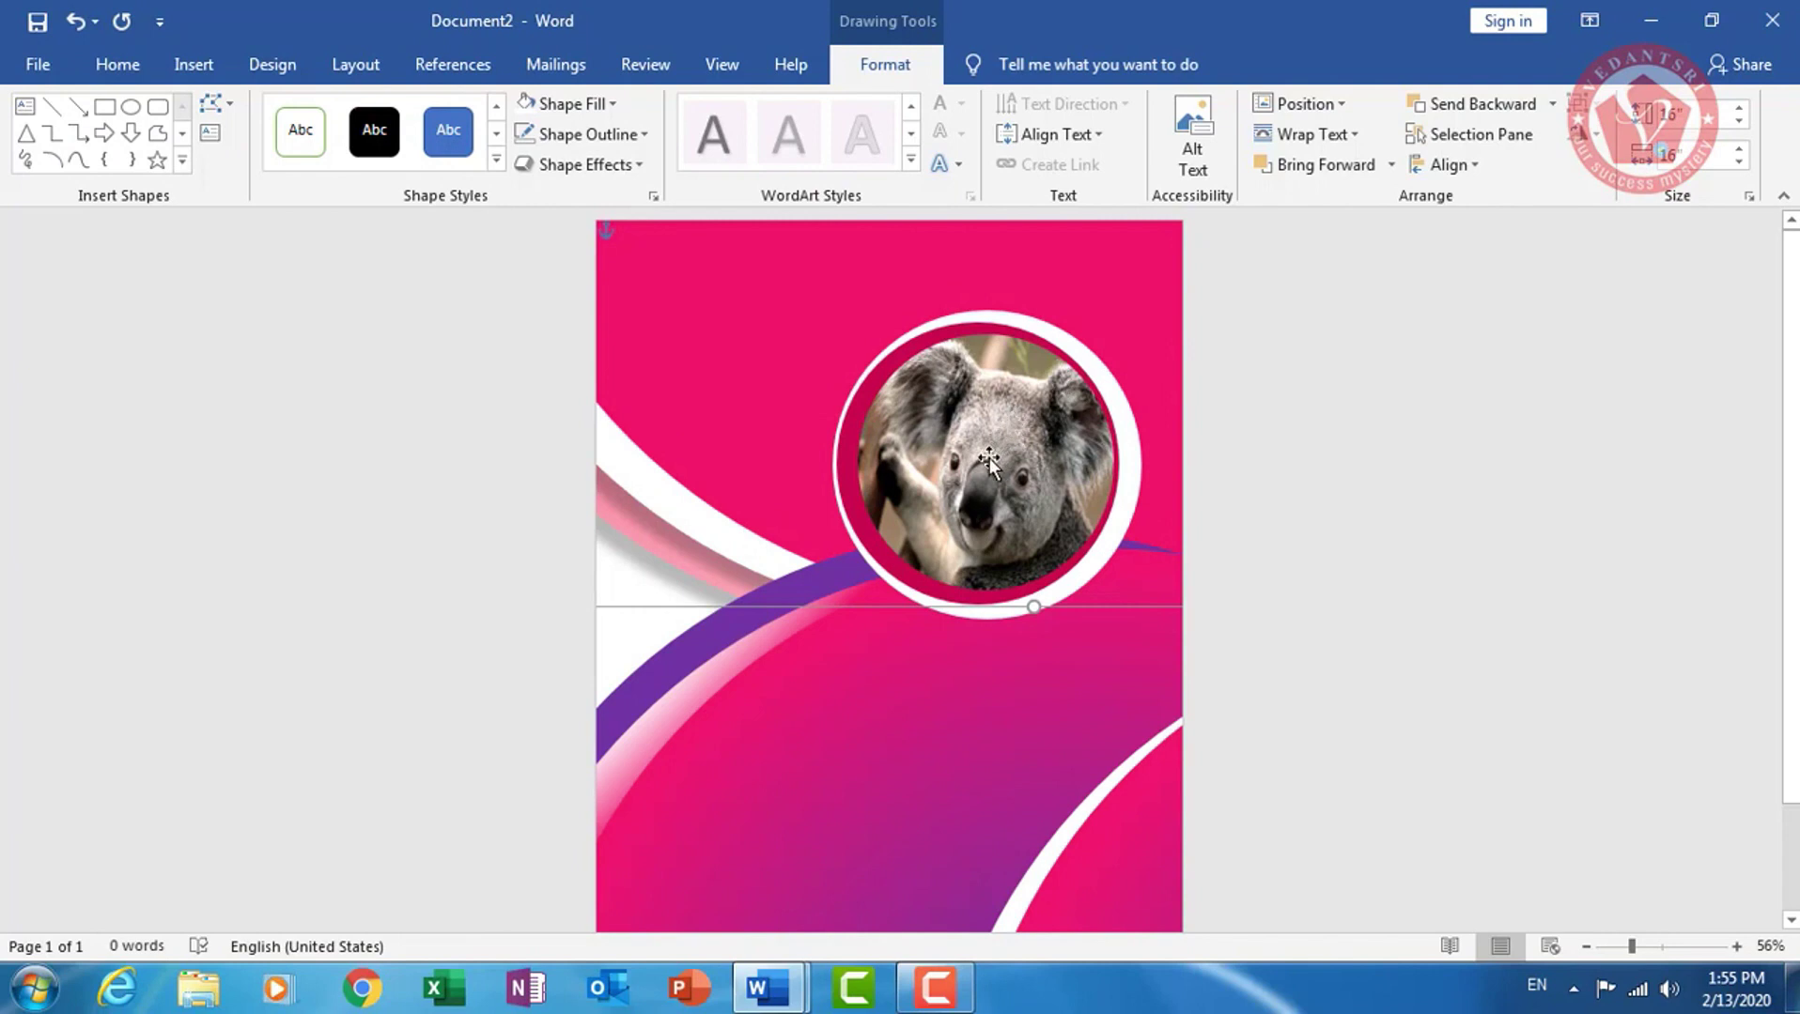
click(987, 448)
Select the white ring plus the koala picture and drag them together slightly right
drag(987, 449, 987, 450)
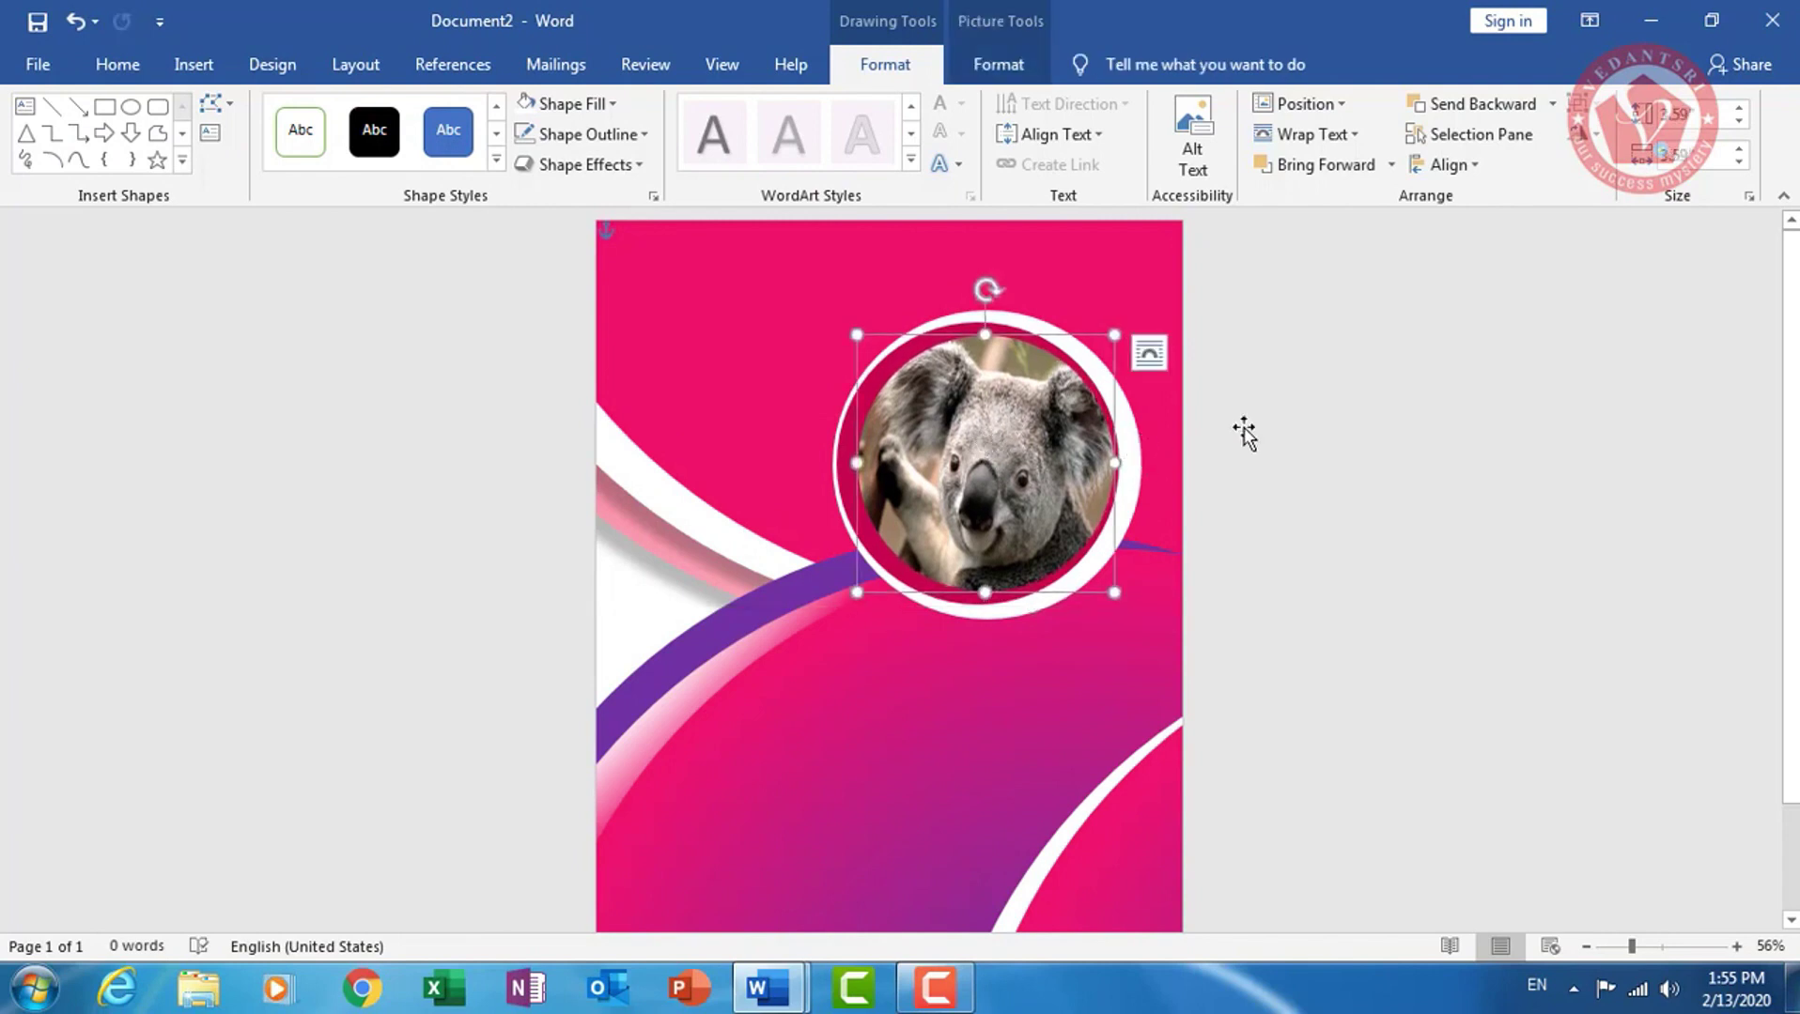
click(1163, 410)
click(1112, 387)
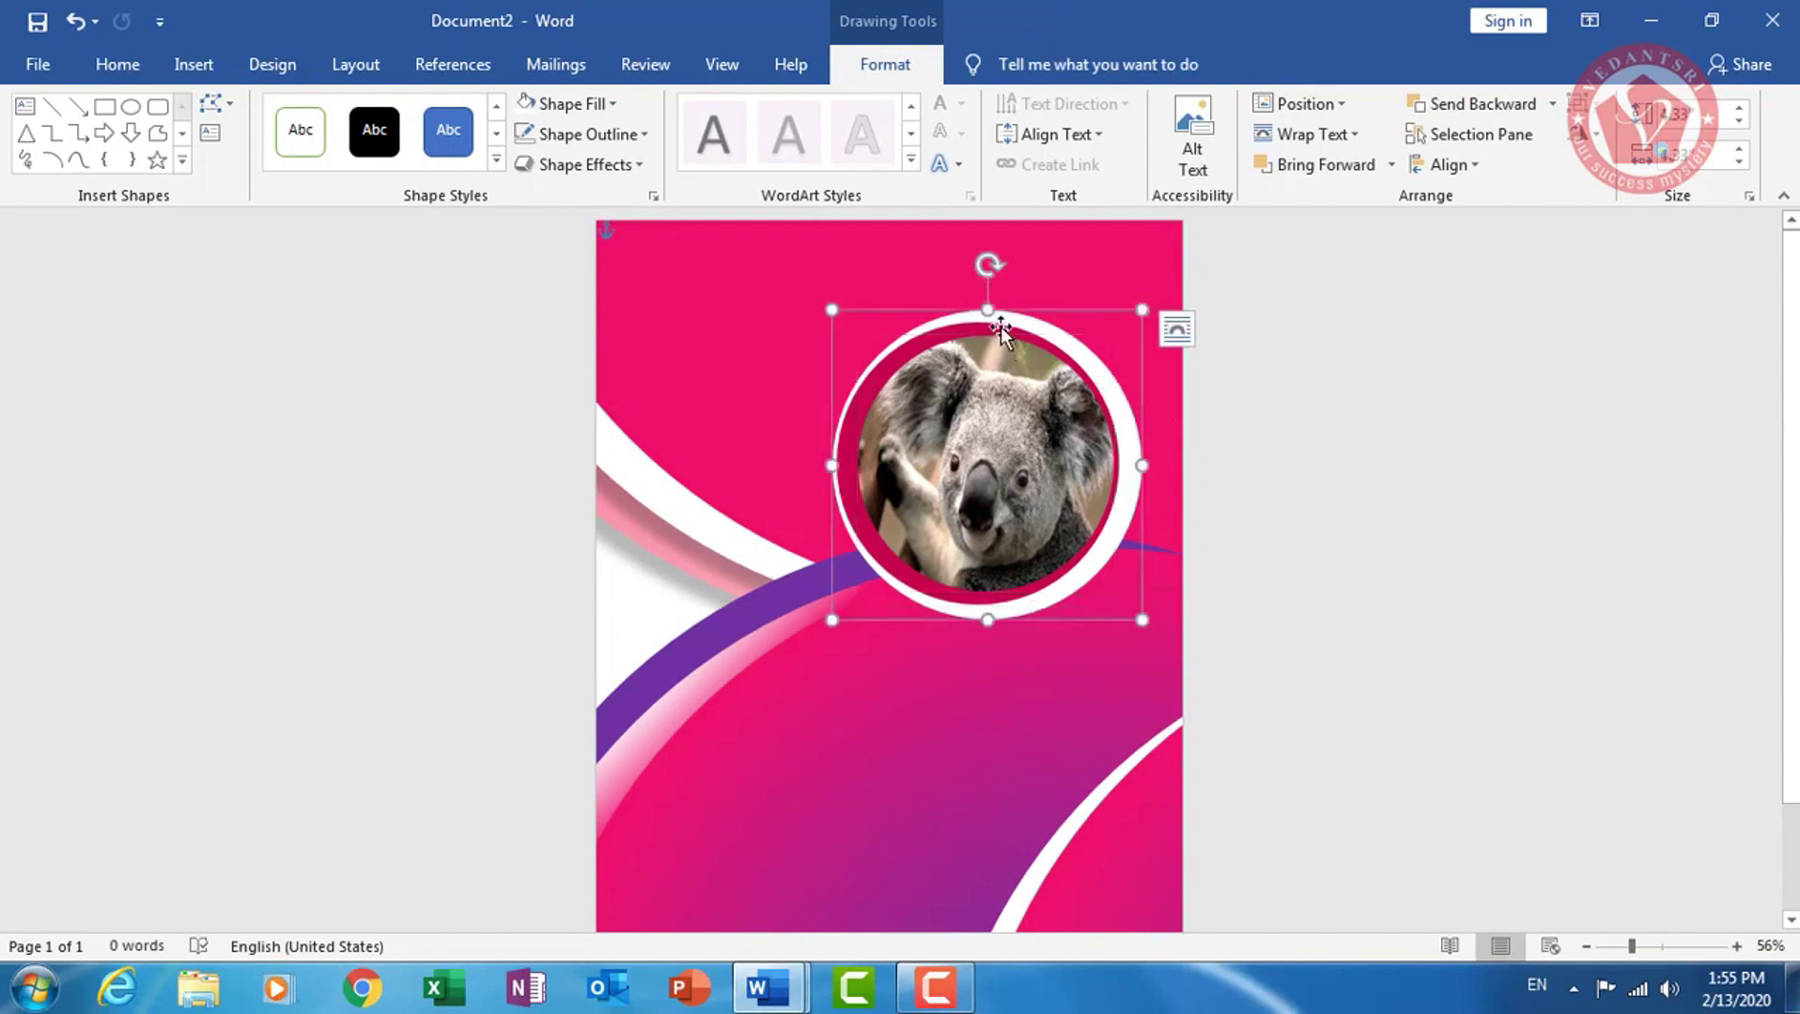
shift+click(983, 371)
shift+click(983, 376)
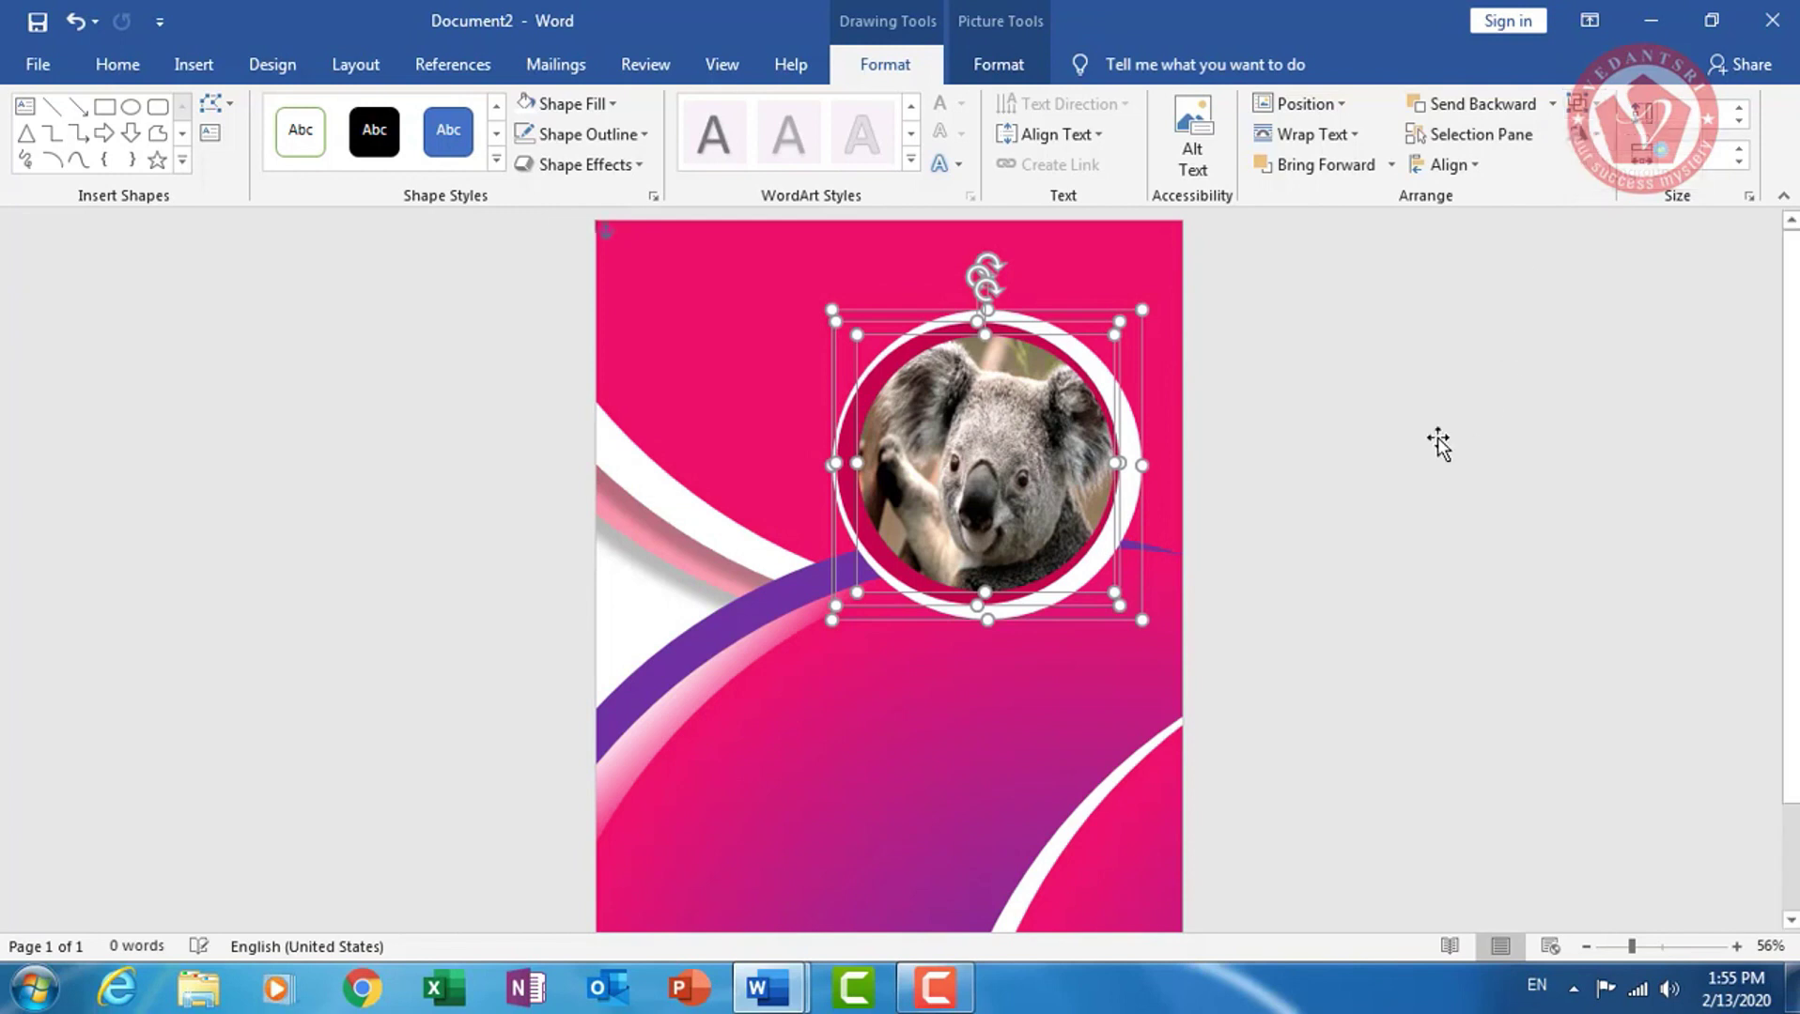
drag(1027, 451, 1054, 434)
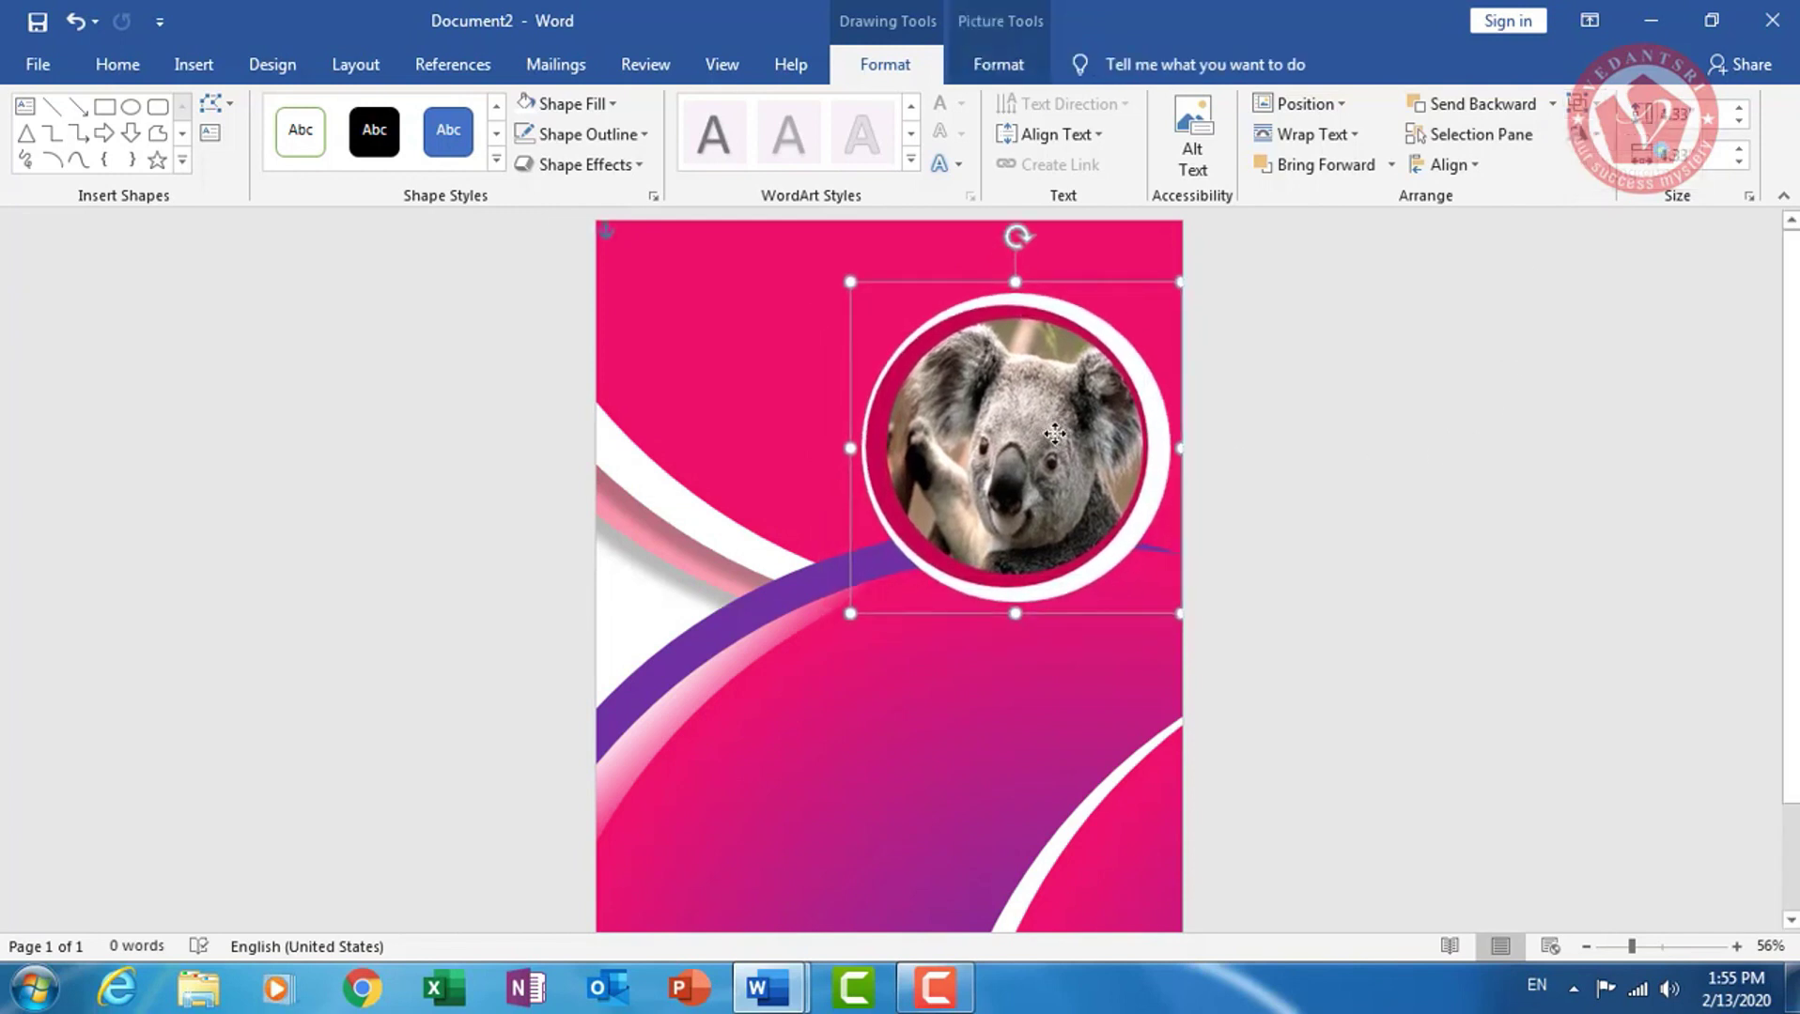
key(Tab)
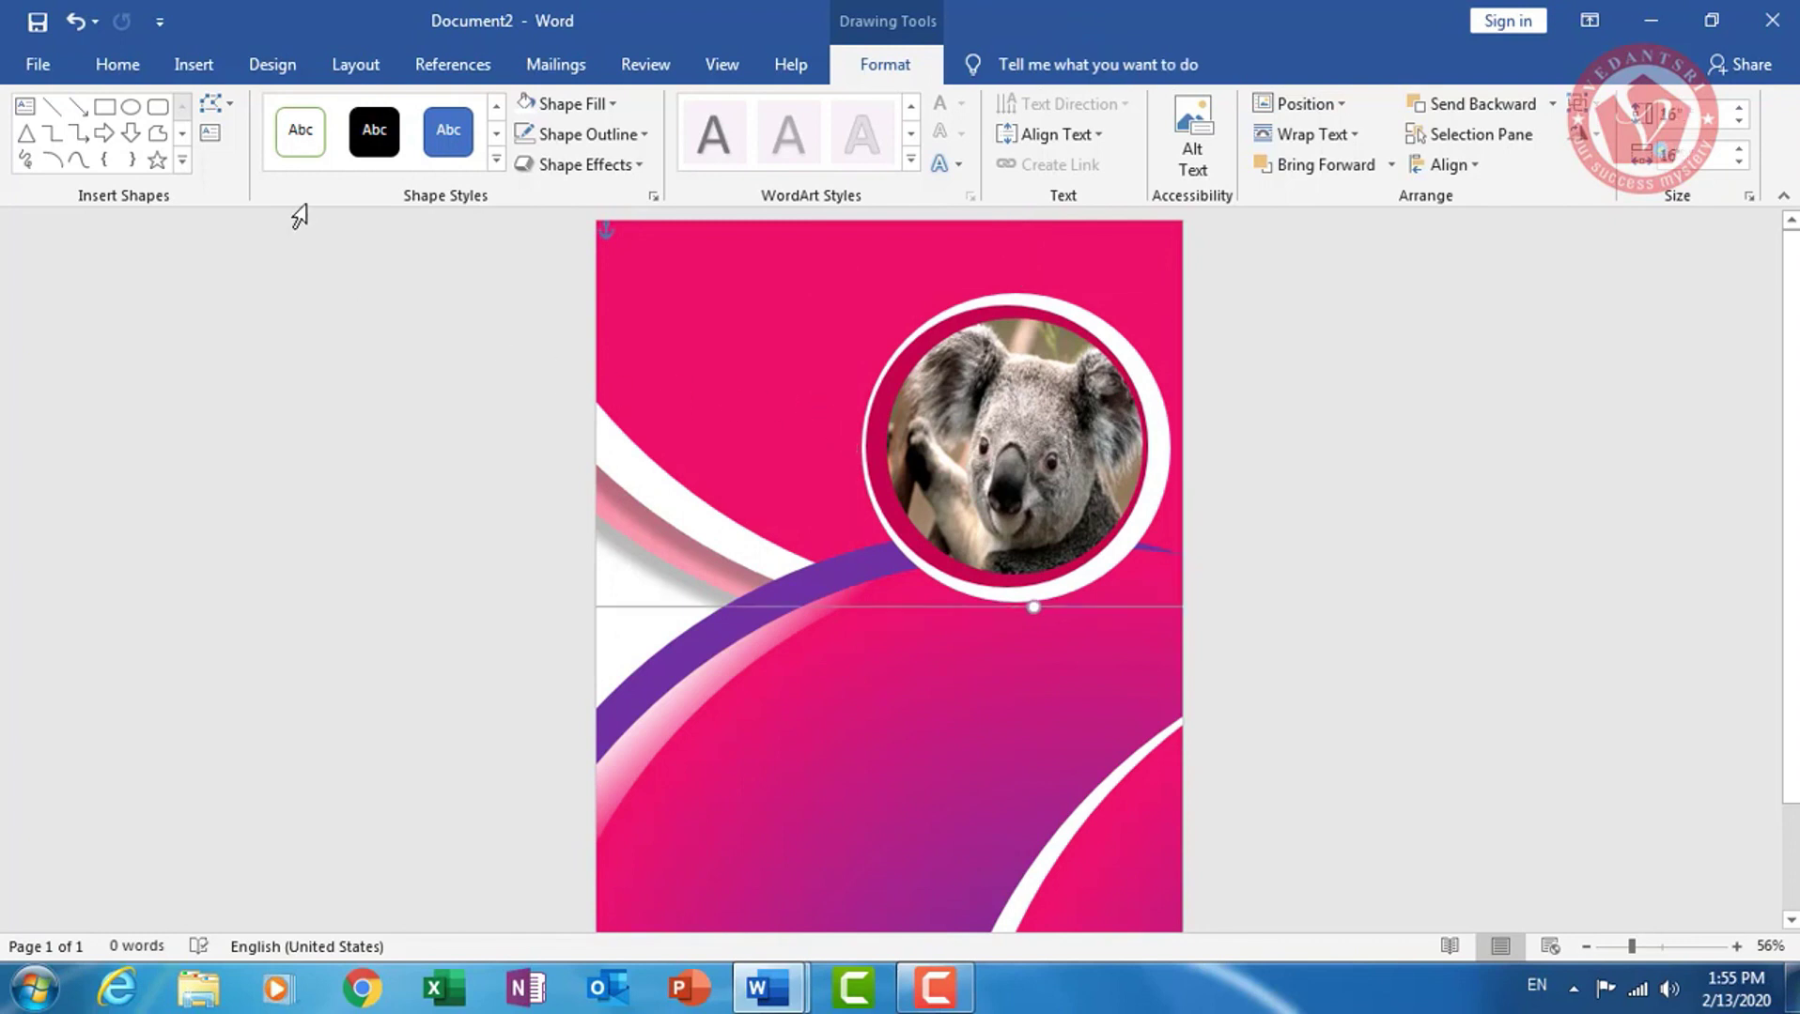
click(192, 66)
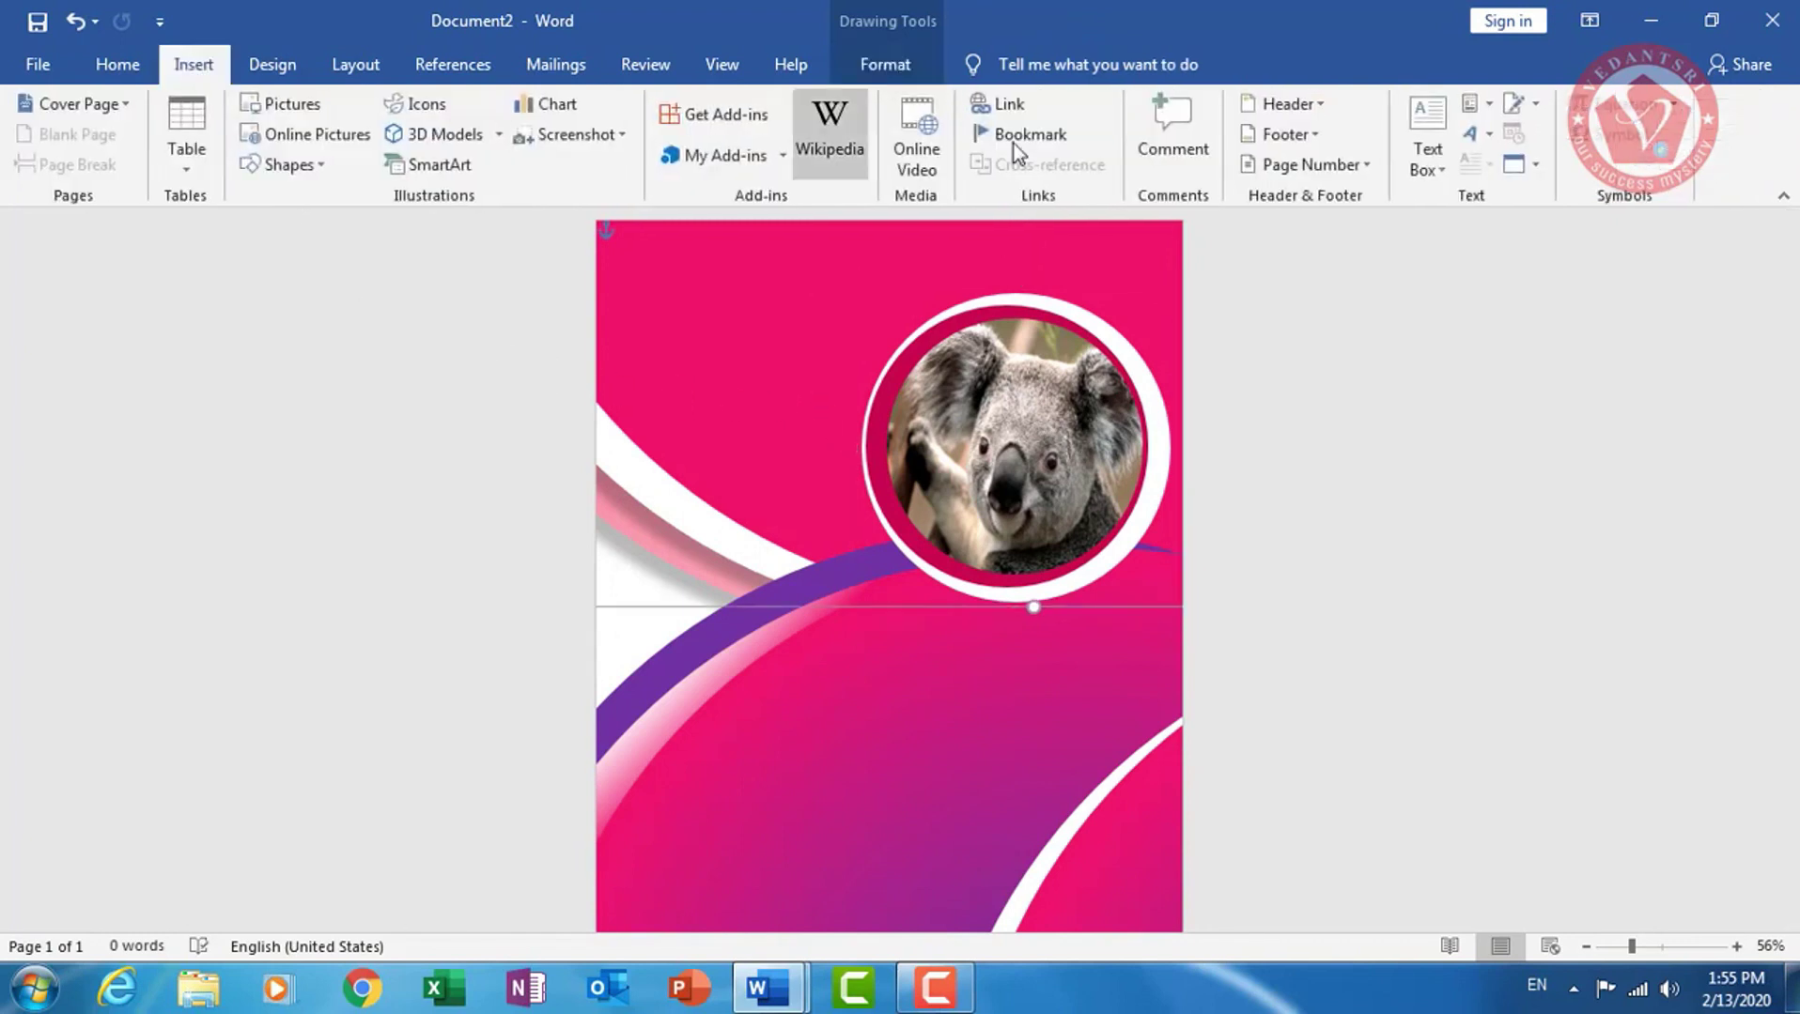
Draw a text box at the top left reading 'VEDANTSRI', enlarged to 48 pt on one line
click(1426, 151)
click(1364, 733)
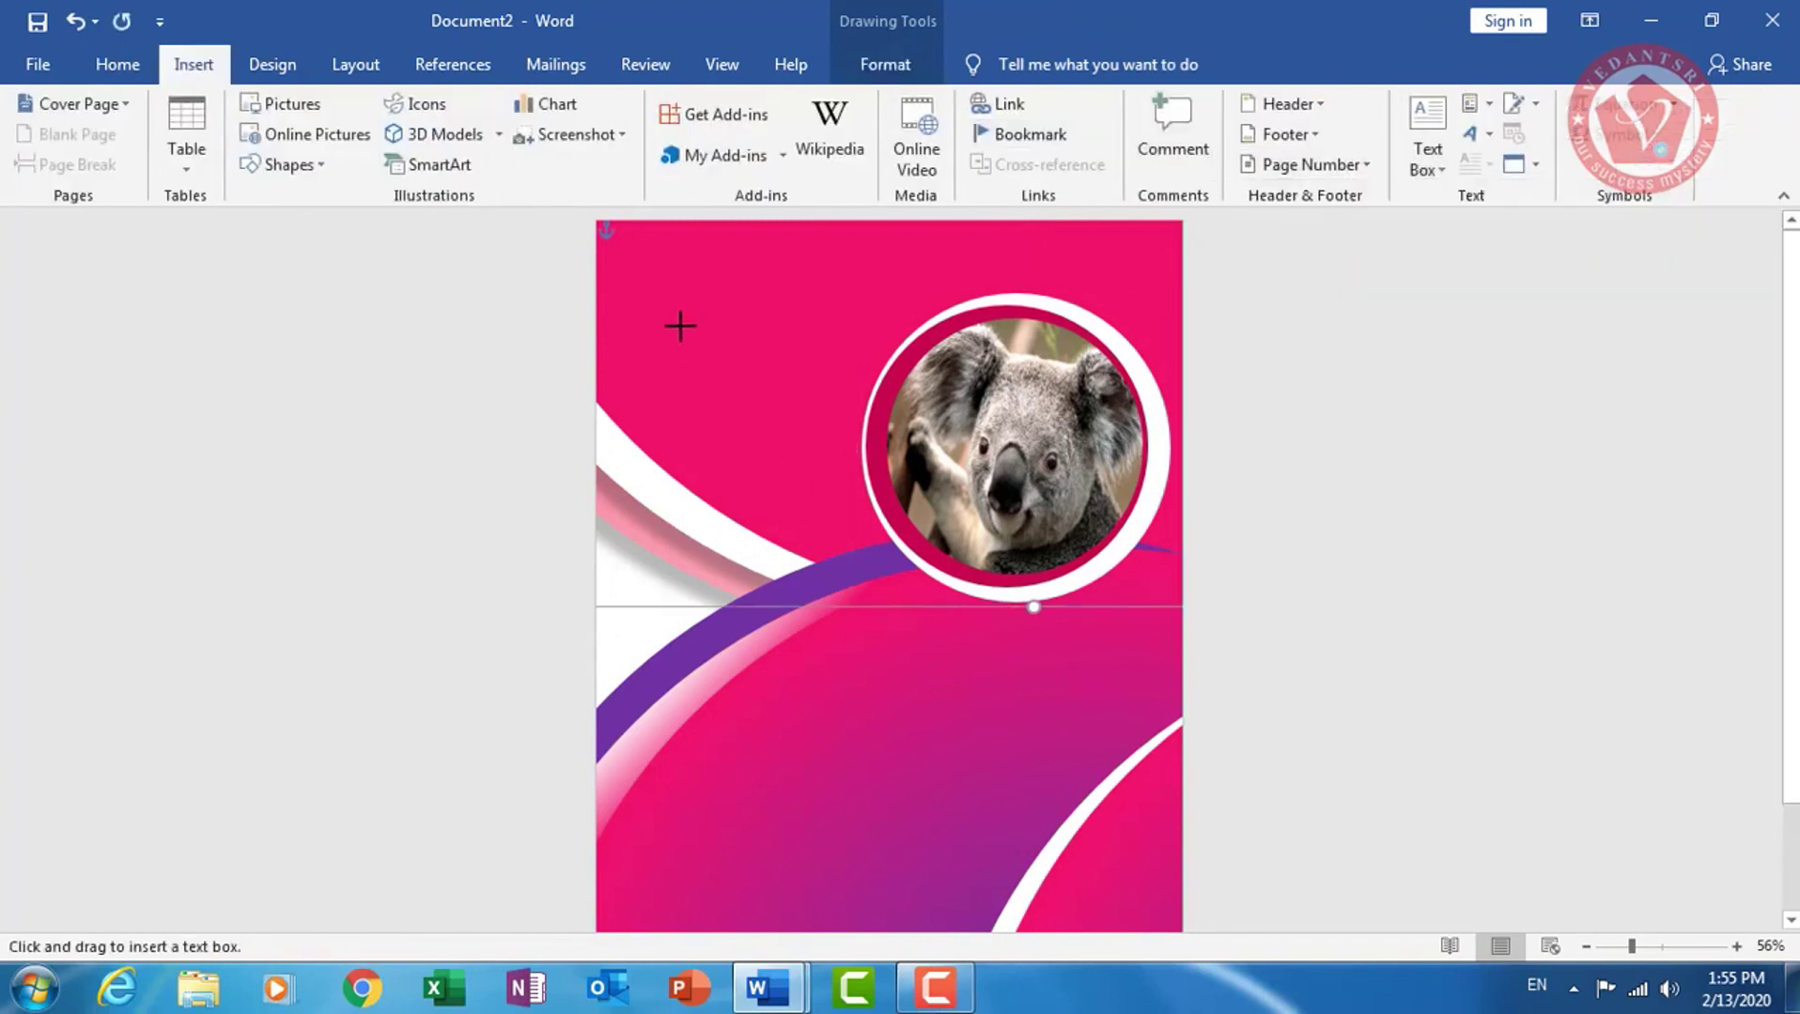
drag(625, 235, 862, 392)
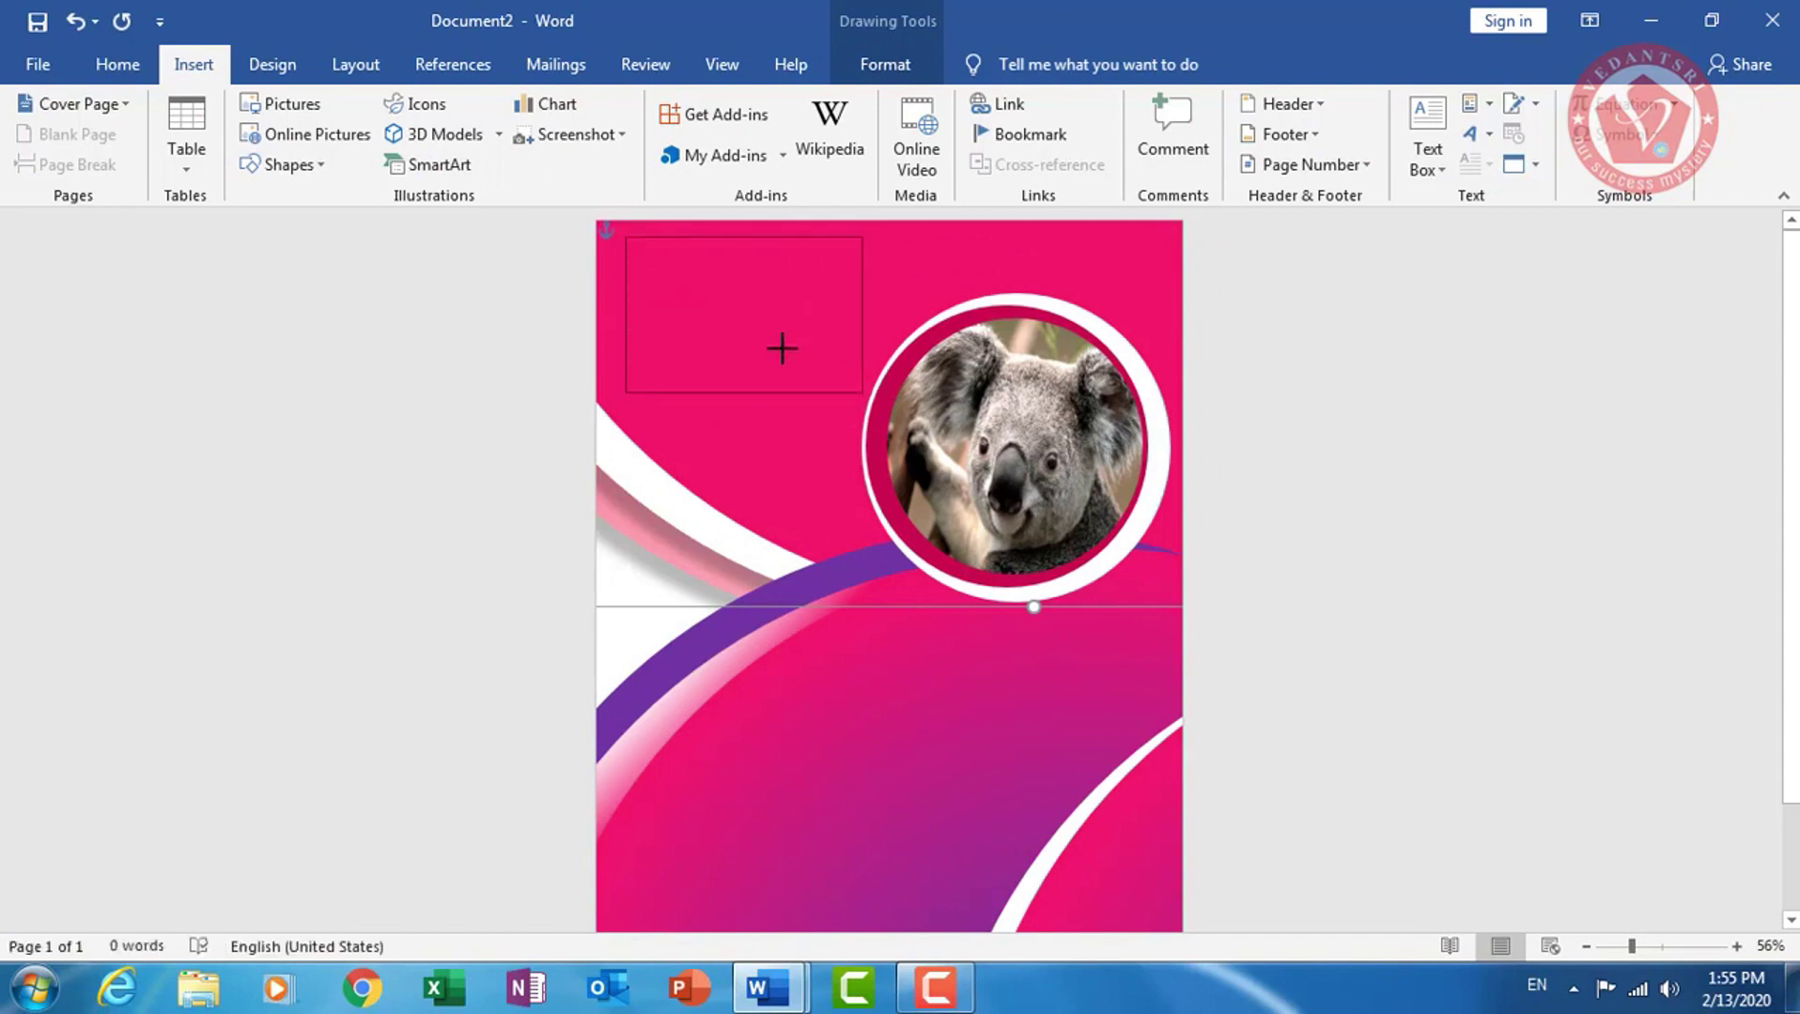
text(VEDANTSri)
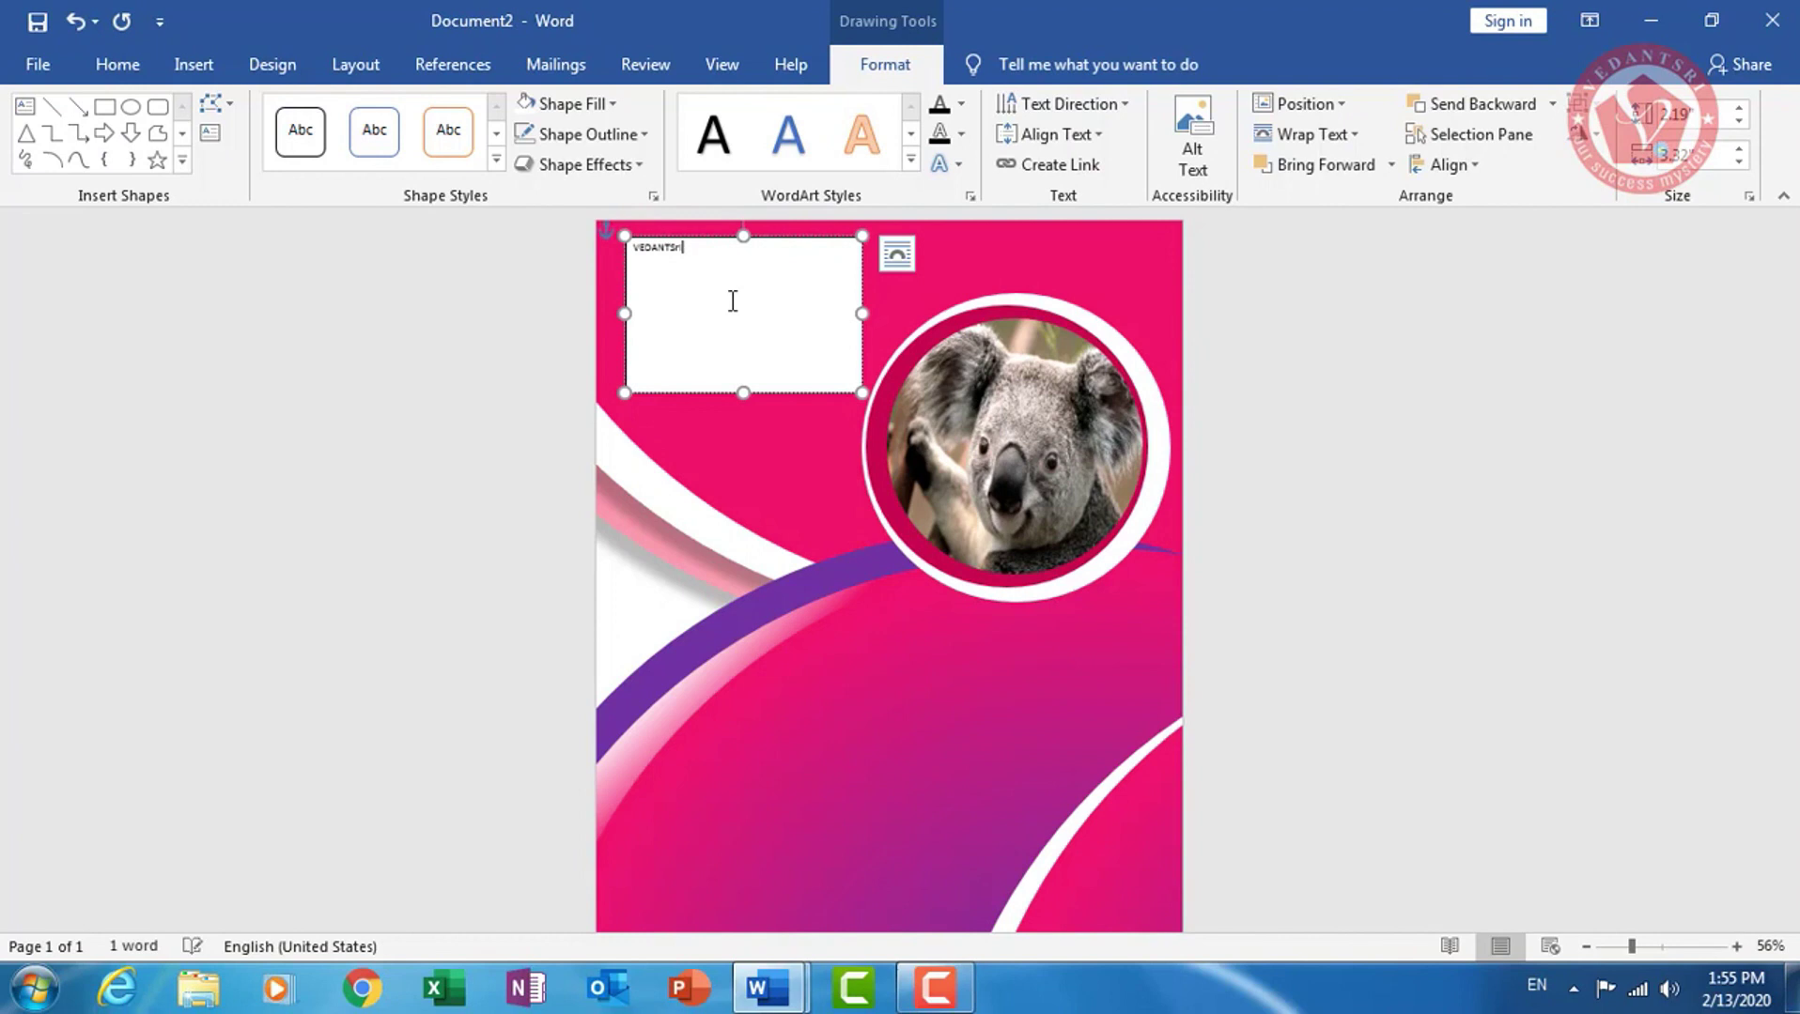
key(ctrl+a)
key(ctrl+shift+period)
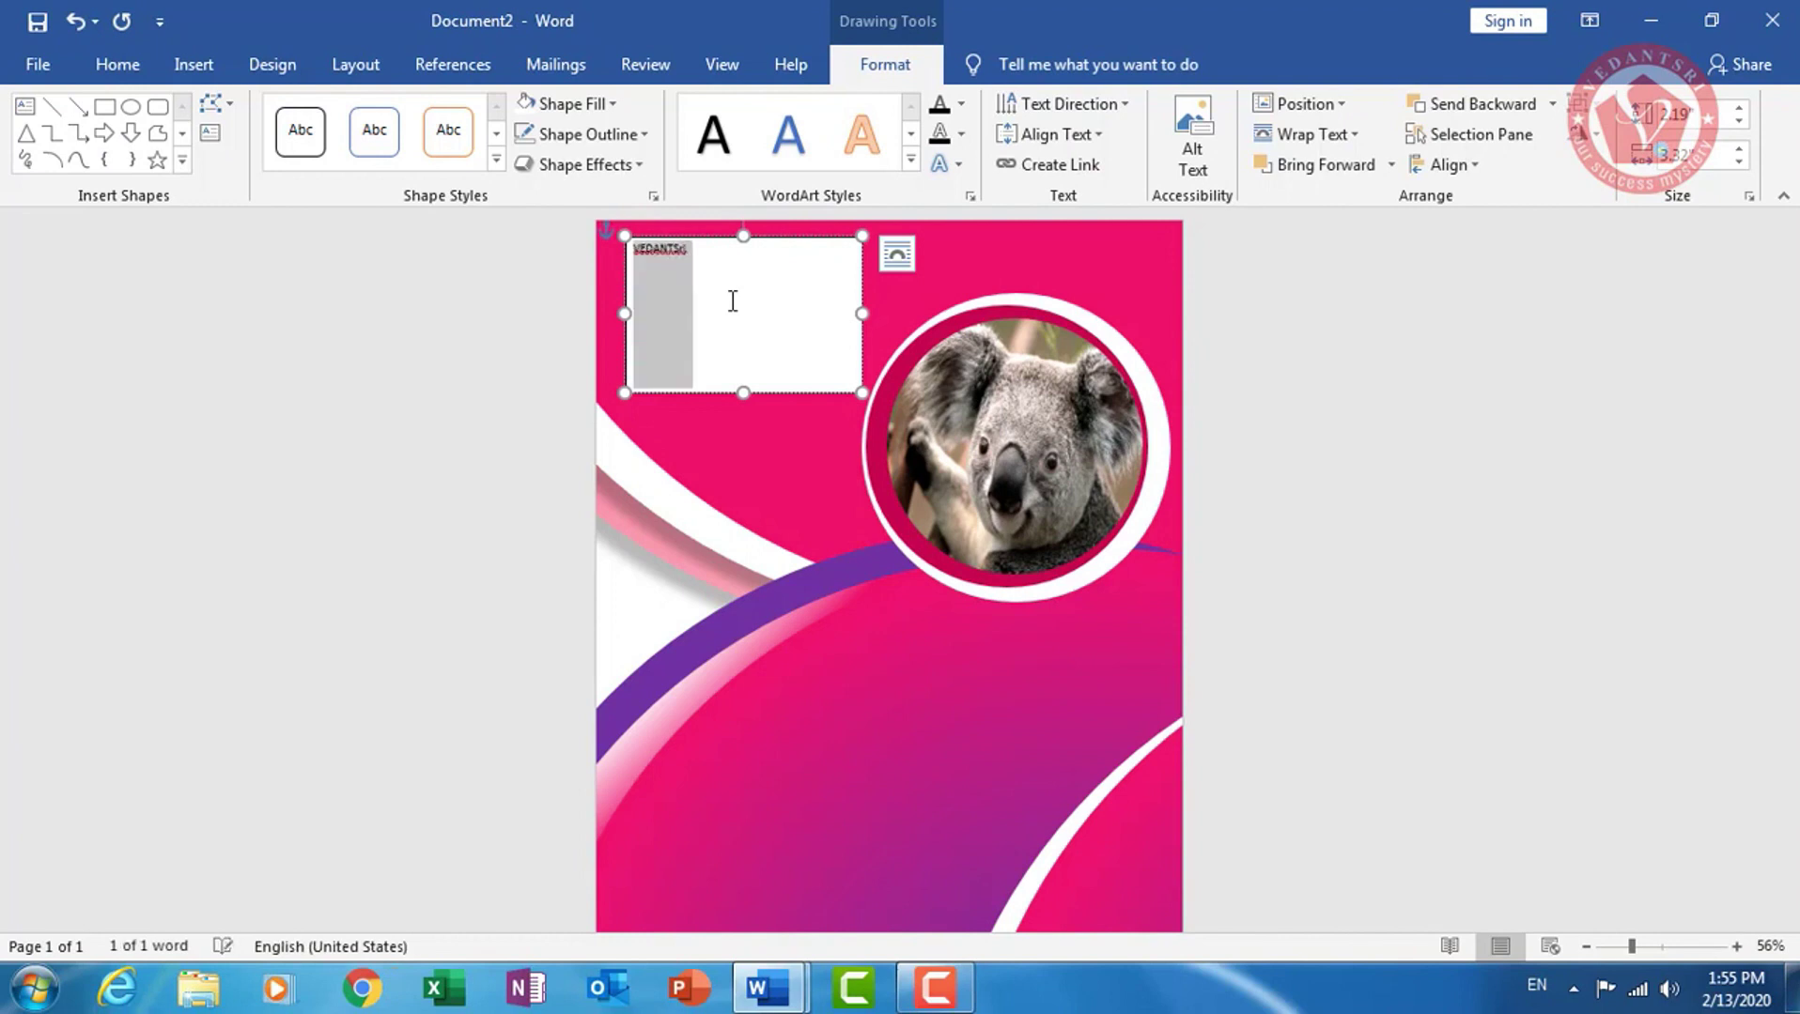
key(ctrl+shift+period)
key(ctrl+shift+period)
key(ctrl+shift+period)
key(ctrl+shift+period)
key(ctrl+shift+period)
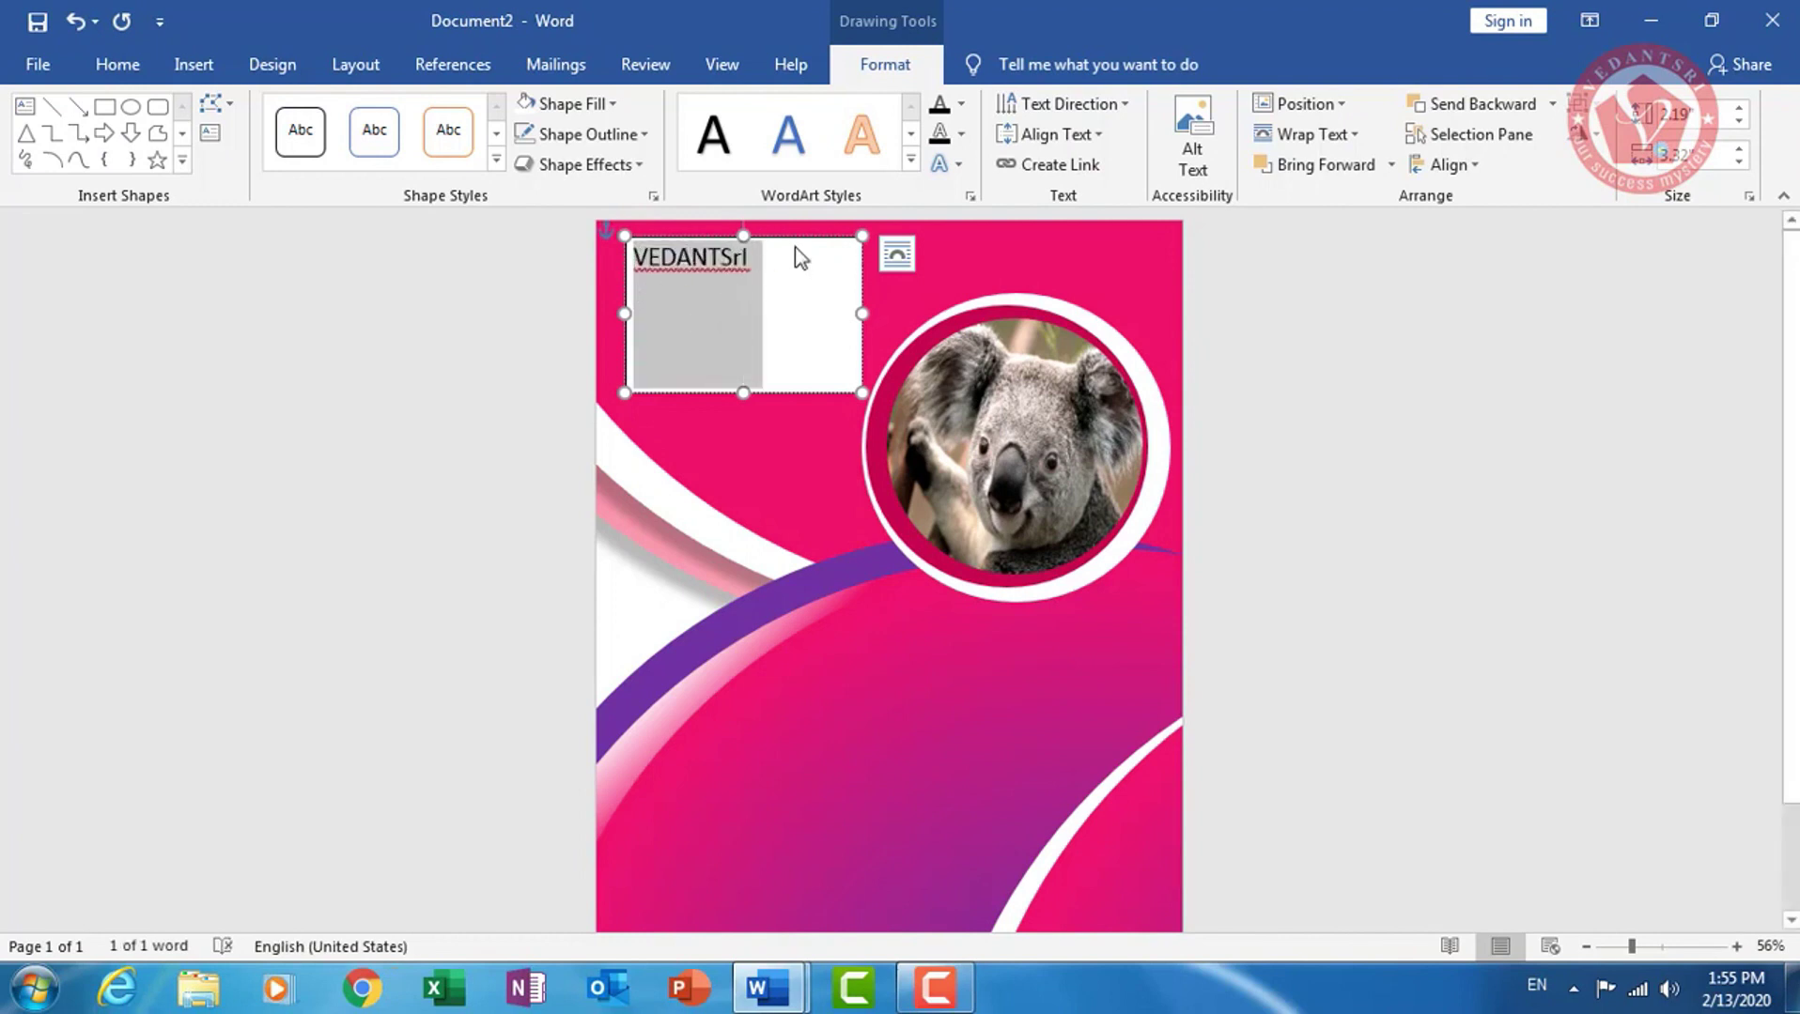
click(801, 264)
key(BackSpace)
key(BackSpace)
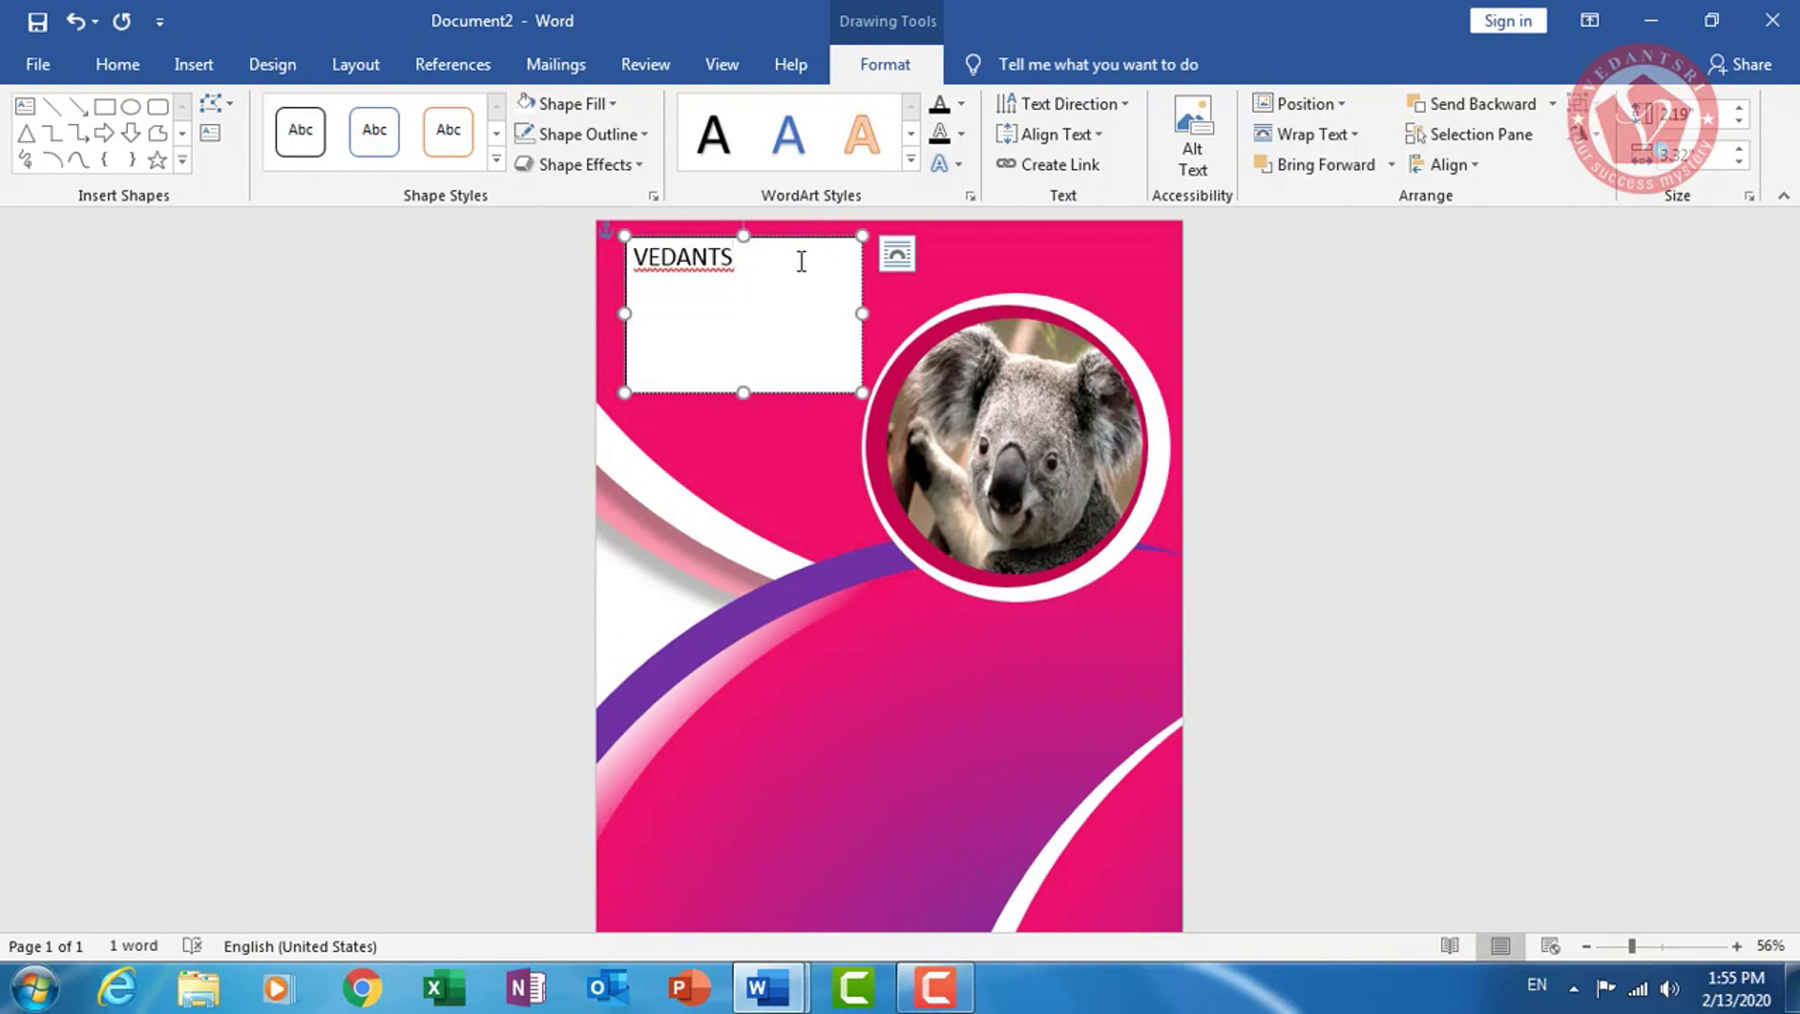
key(ctrl+a)
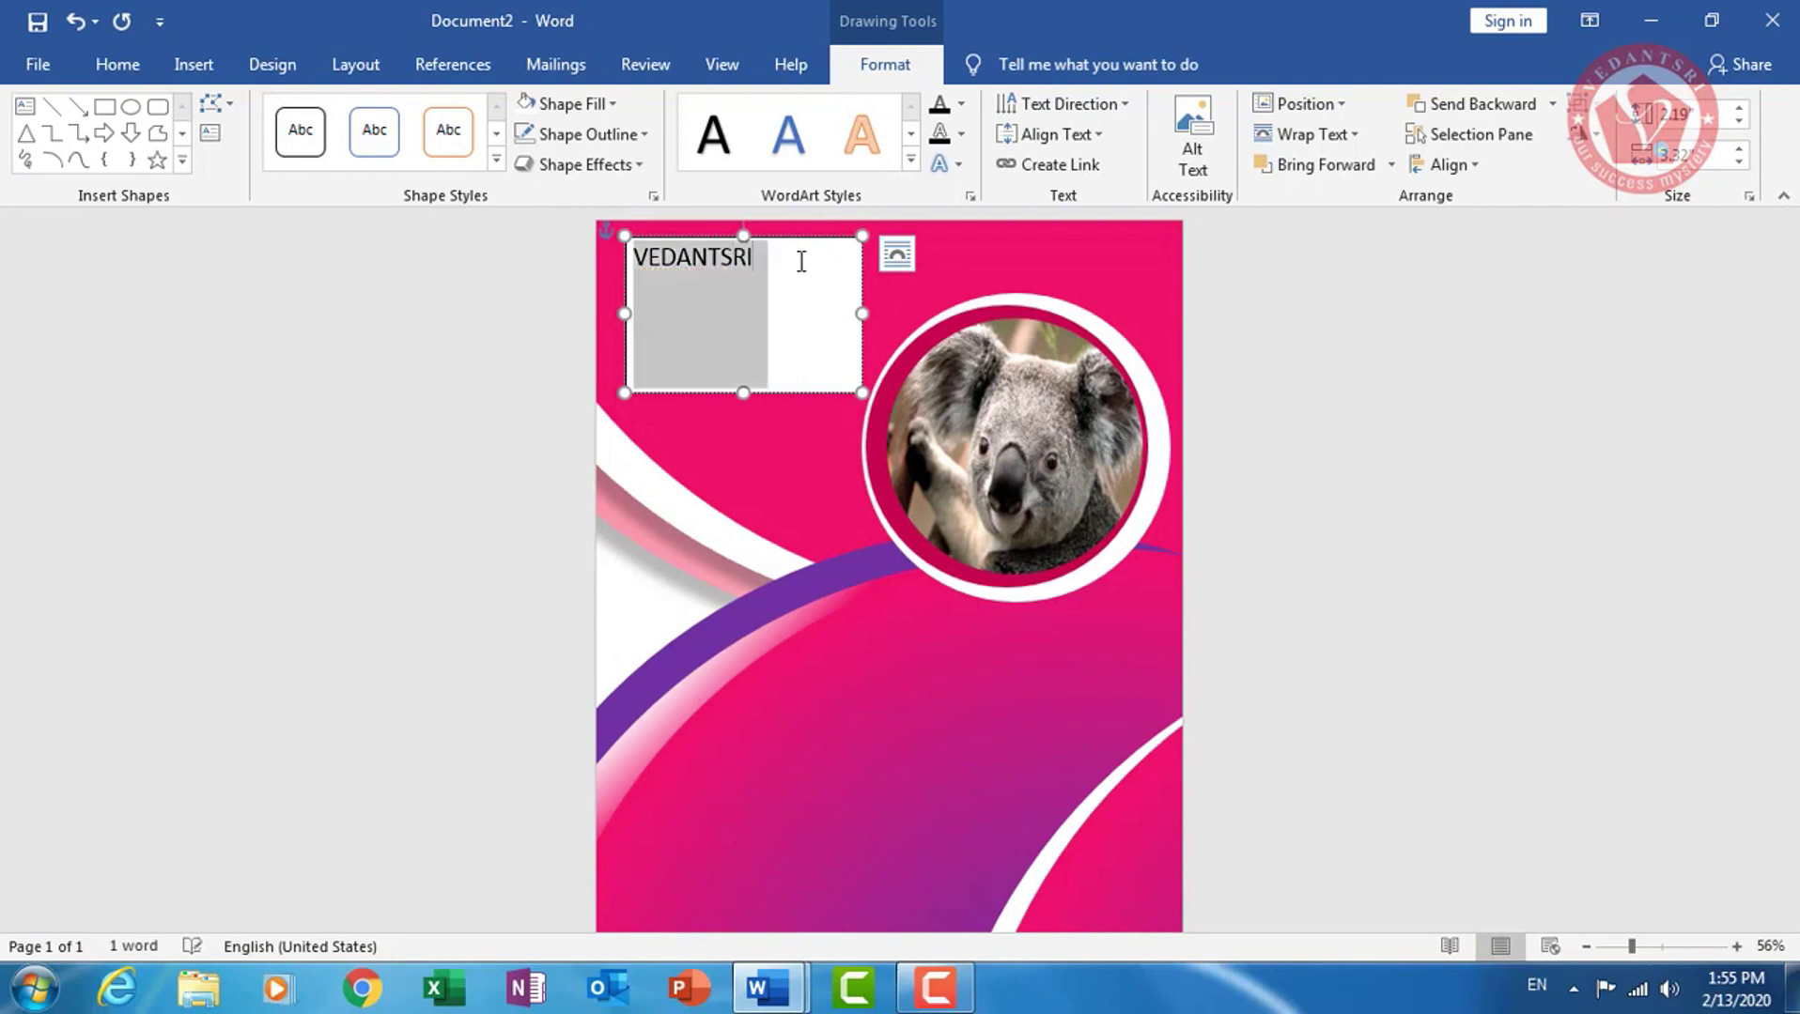
key(ctrl+shift+period)
key(ctrl+shift+period)
key(ctrl+shift+period)
key(ctrl+shift+comma)
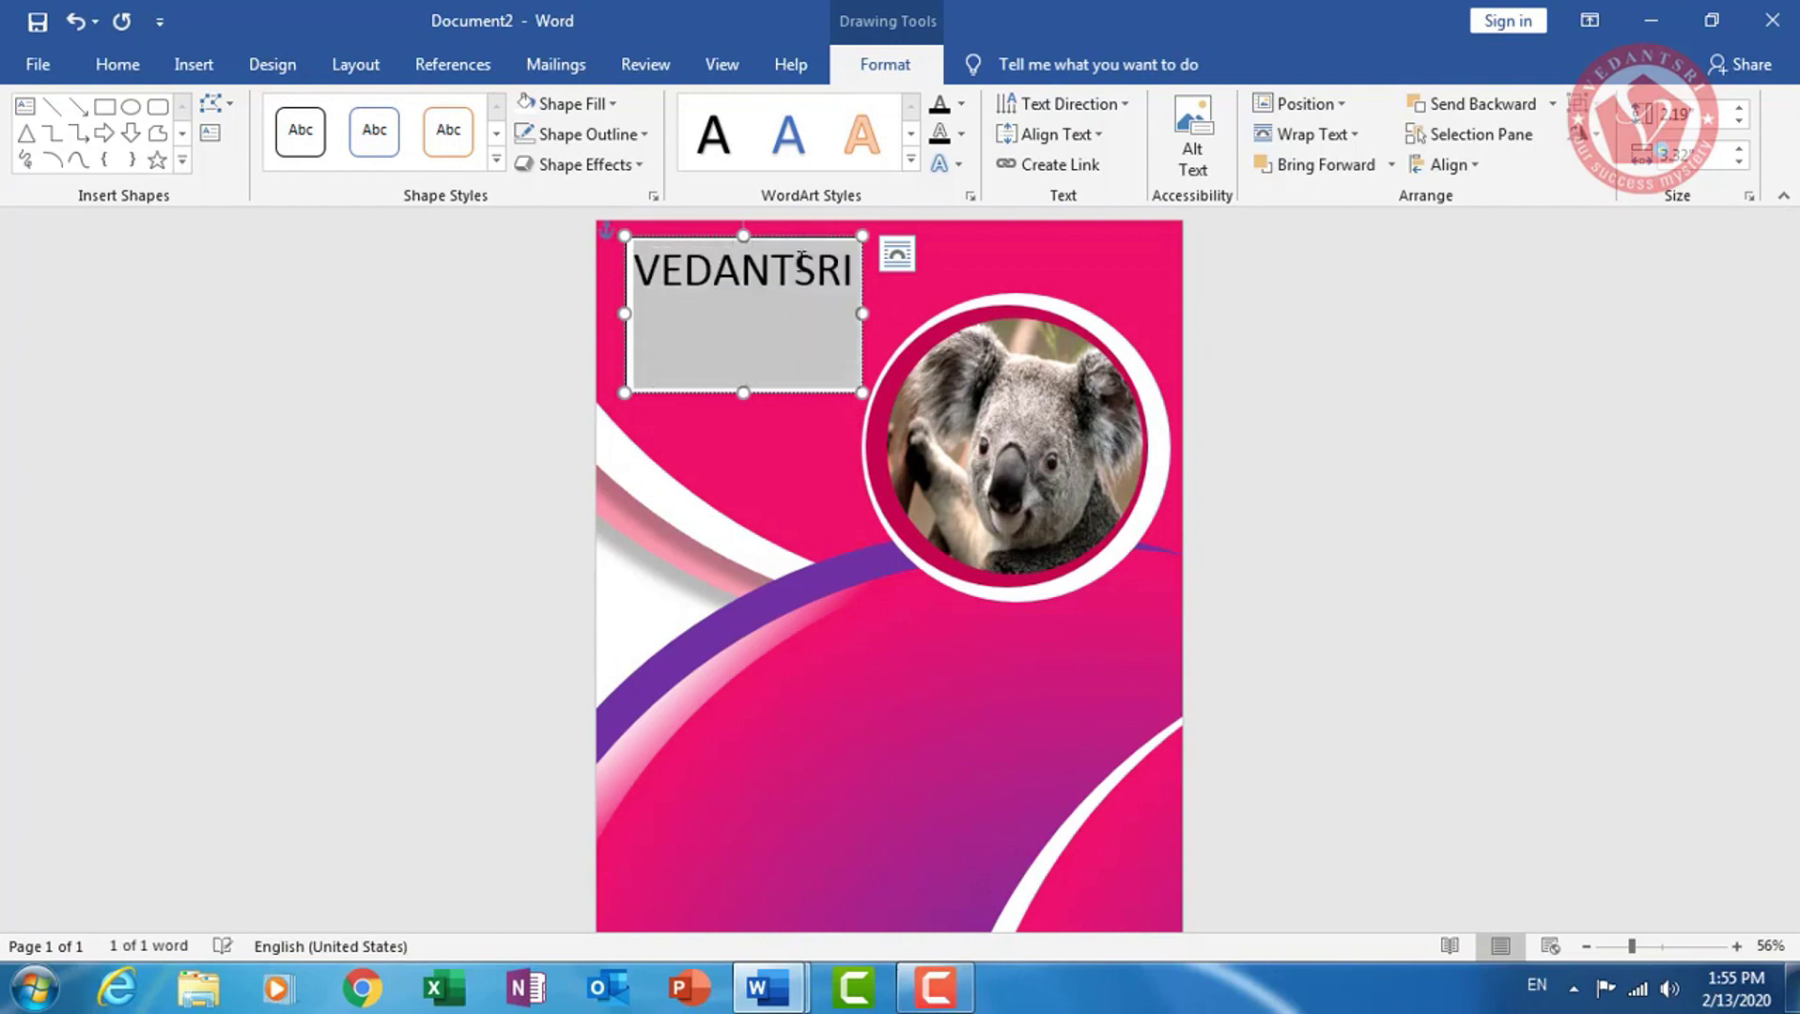
drag(862, 312, 886, 312)
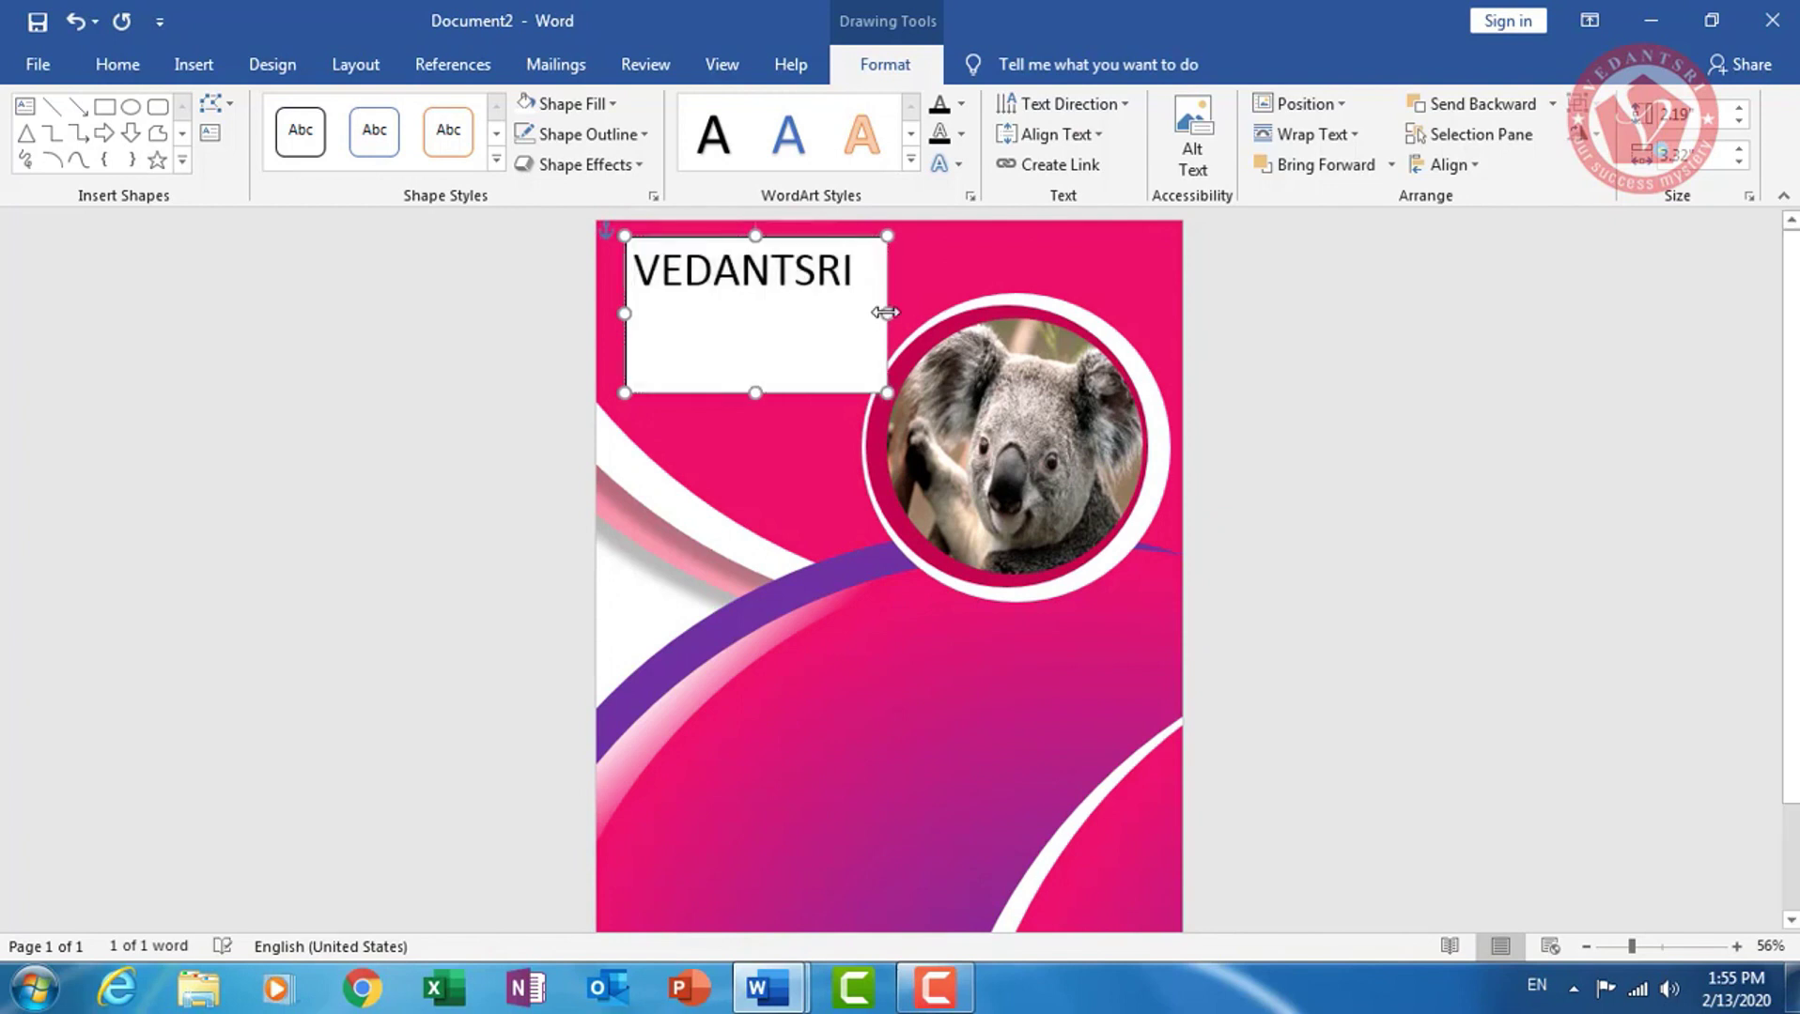
Change the VEDANTSRI text font to Britannic Bold
click(119, 65)
click(311, 114)
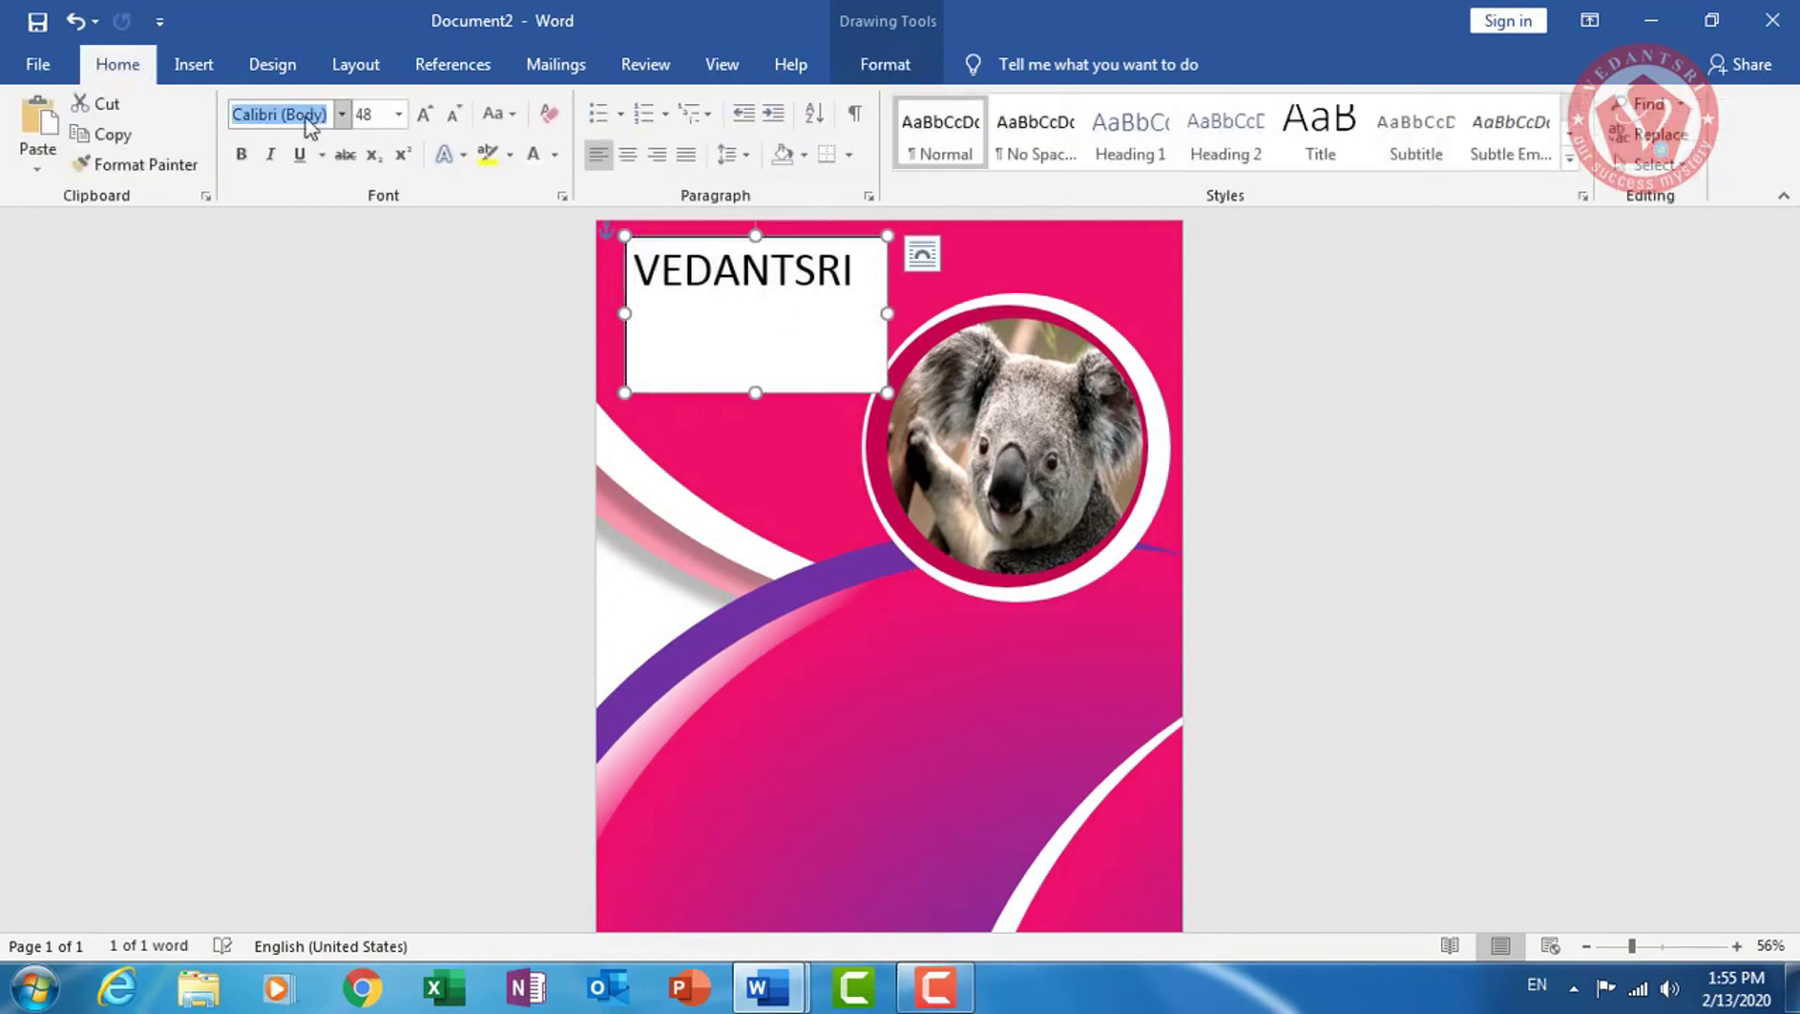
text(bri)
key(Return)
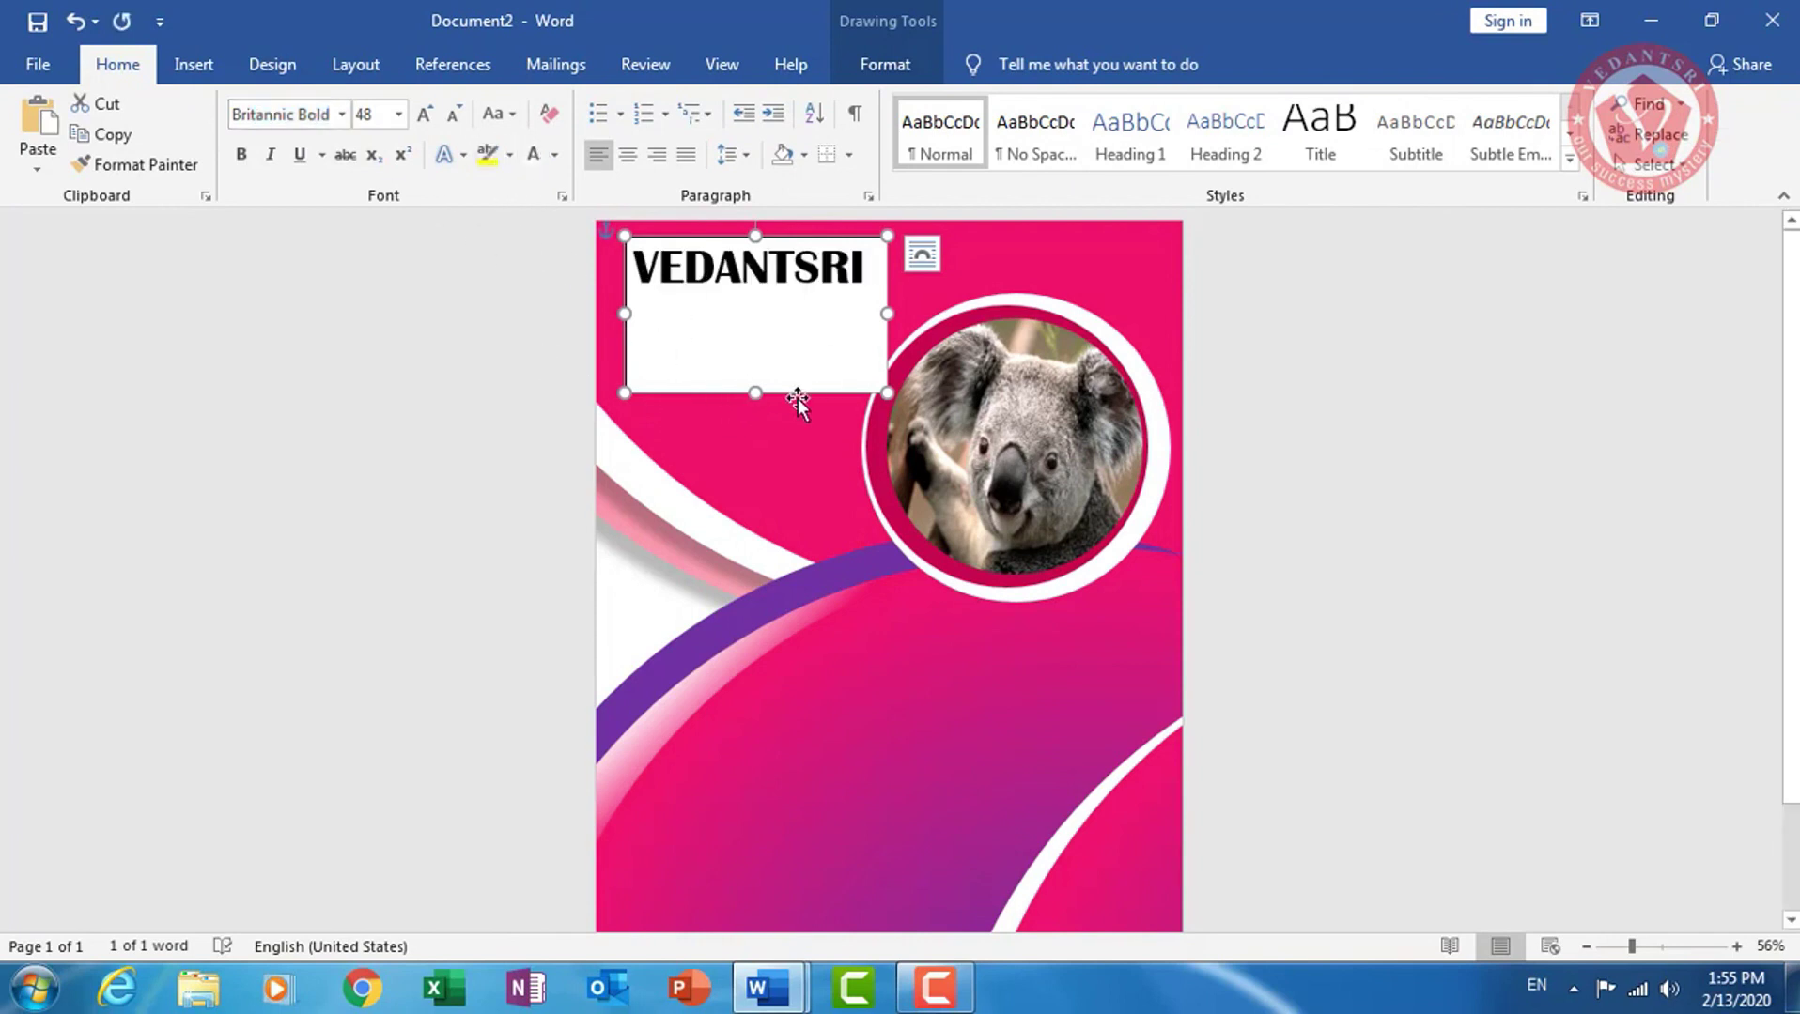
click(885, 64)
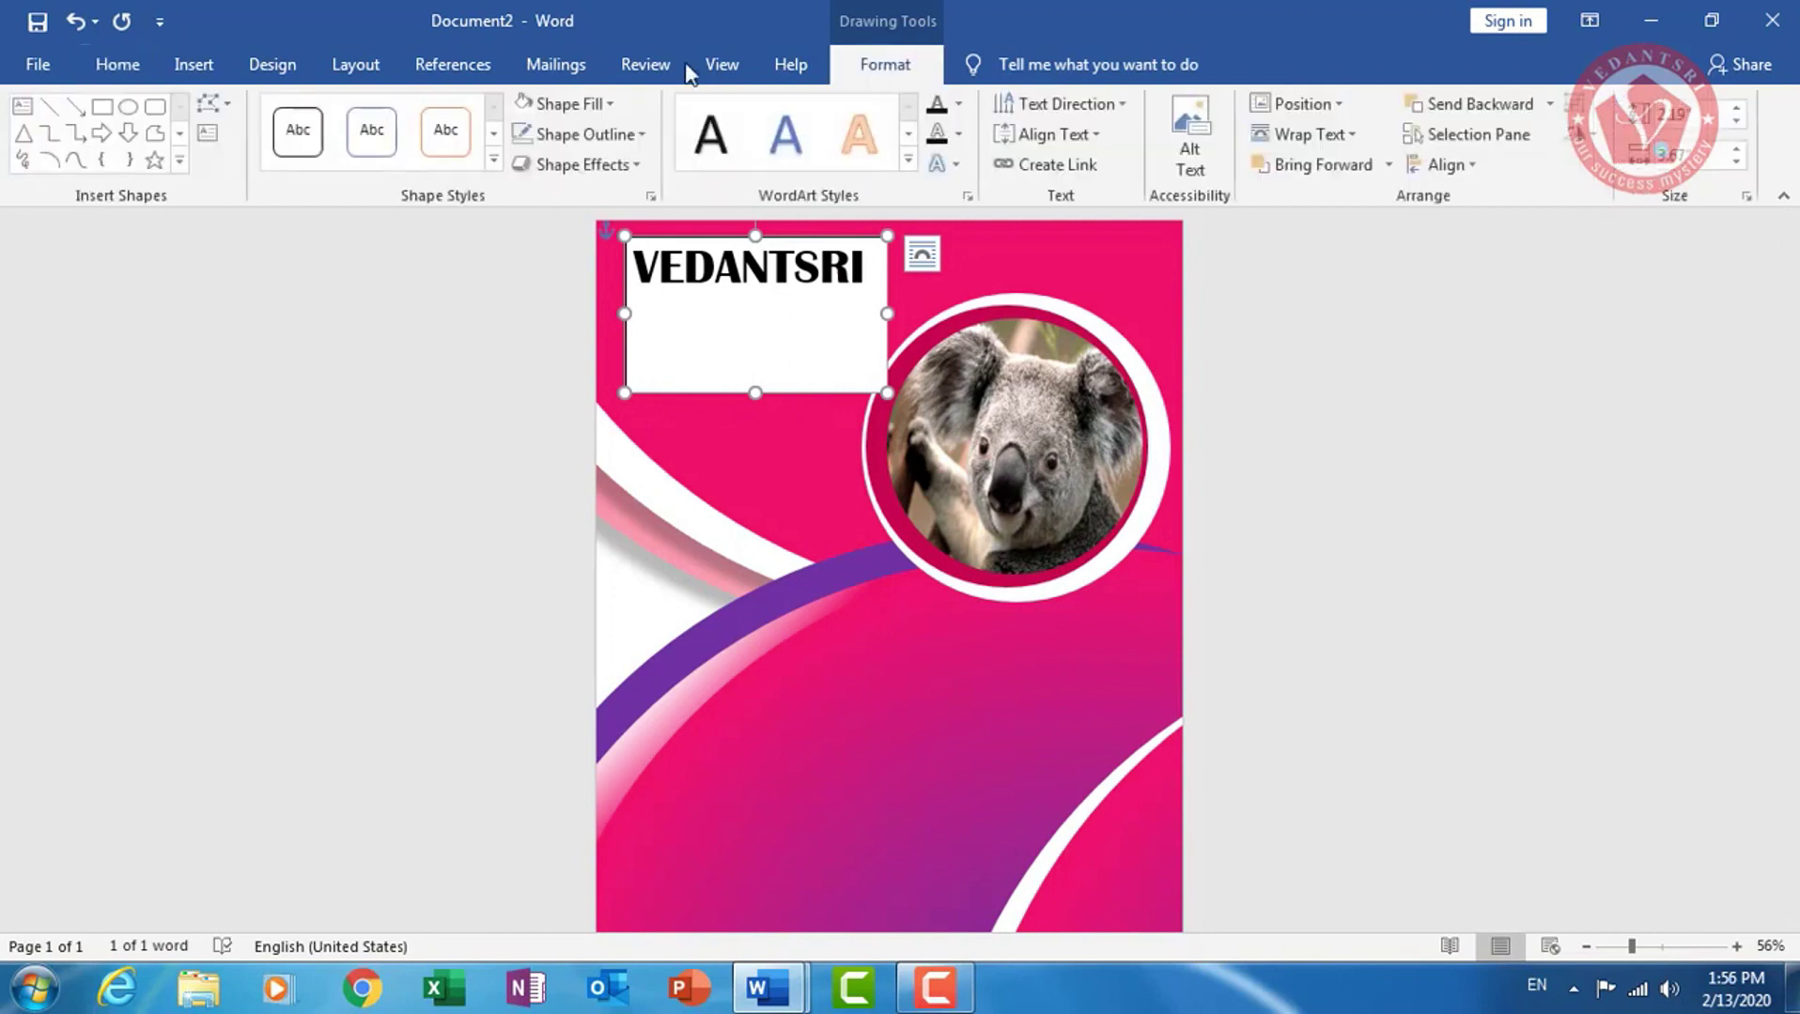
Give the VEDANTSRI text box no fill and a shorter height, and make its text white
click(568, 103)
click(579, 390)
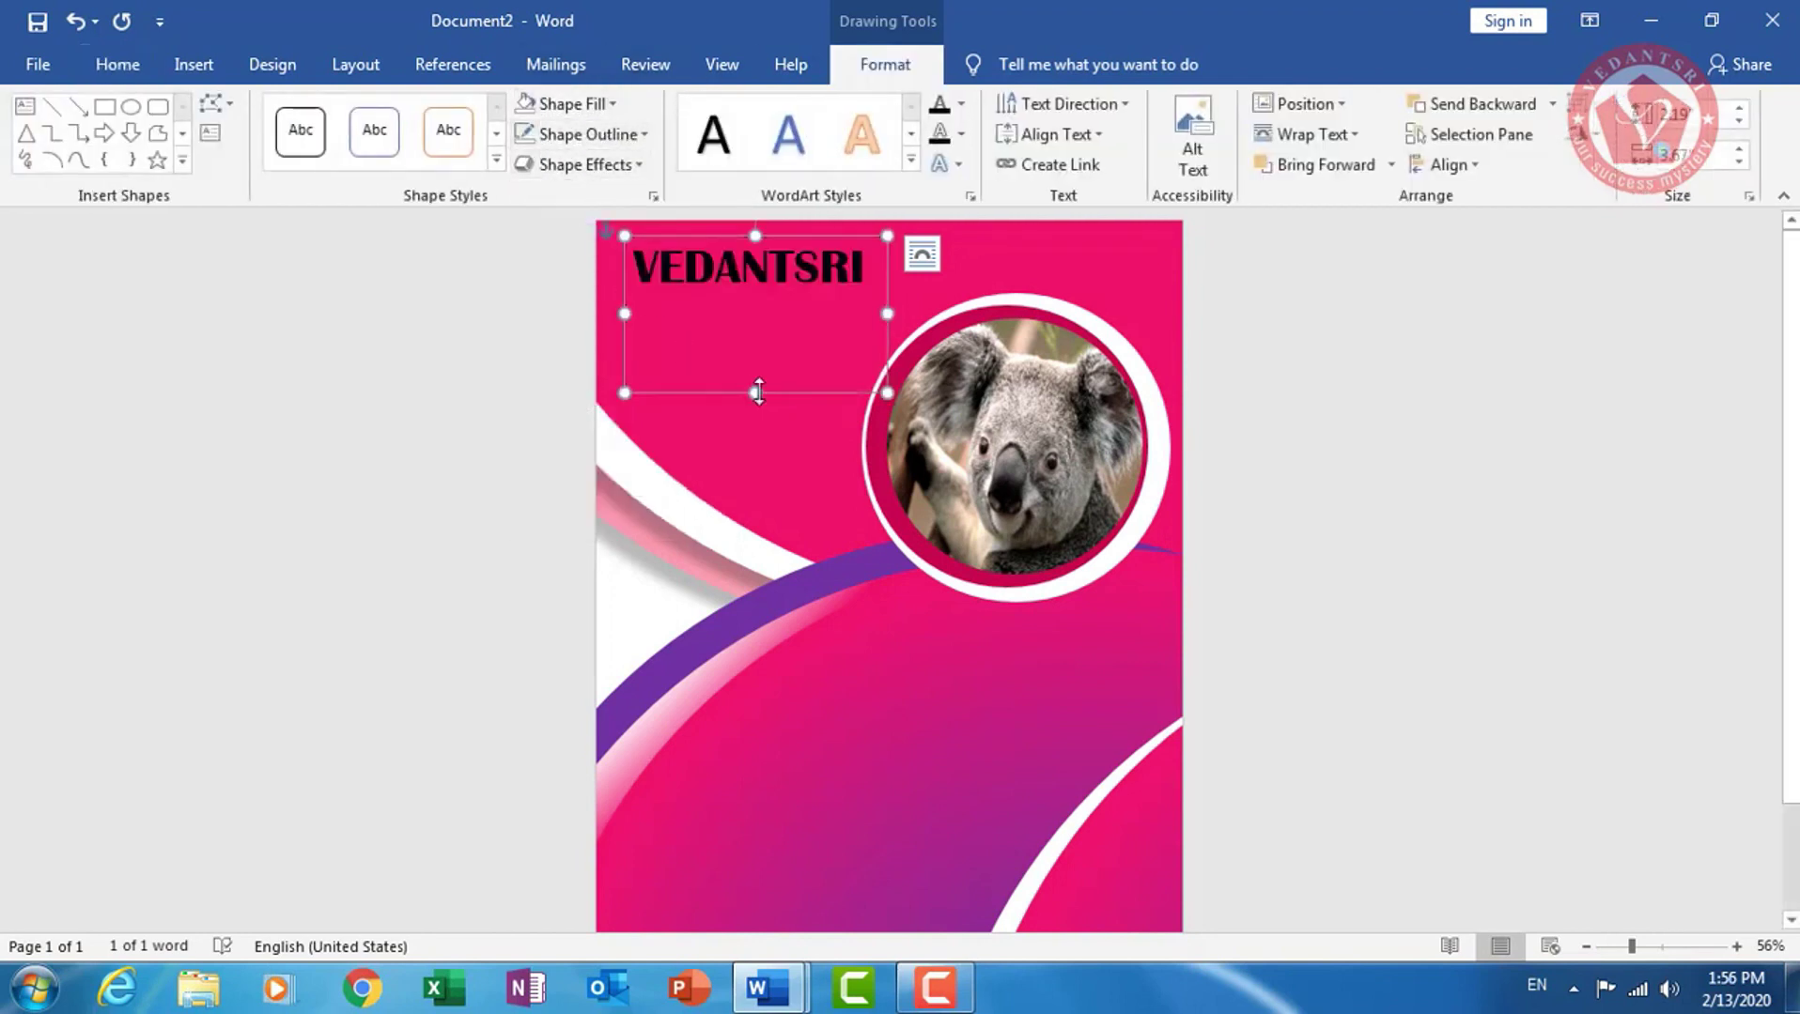
drag(758, 393, 755, 307)
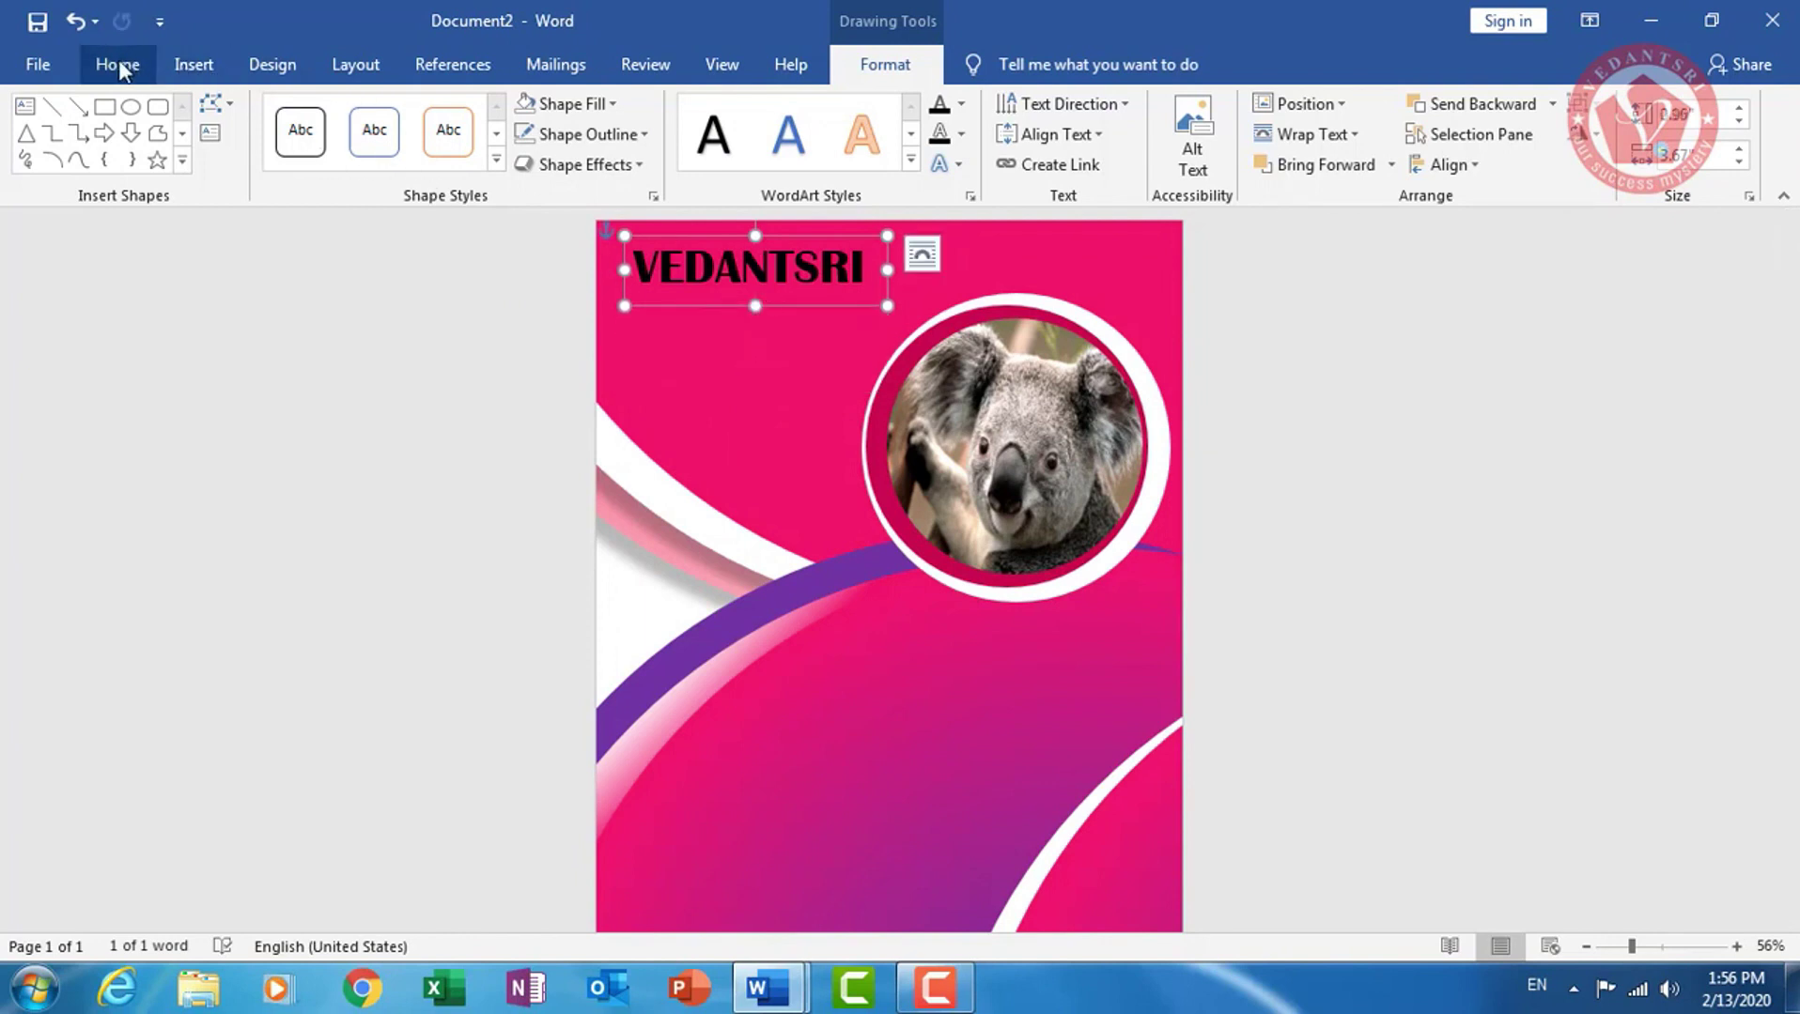
click(120, 68)
click(532, 160)
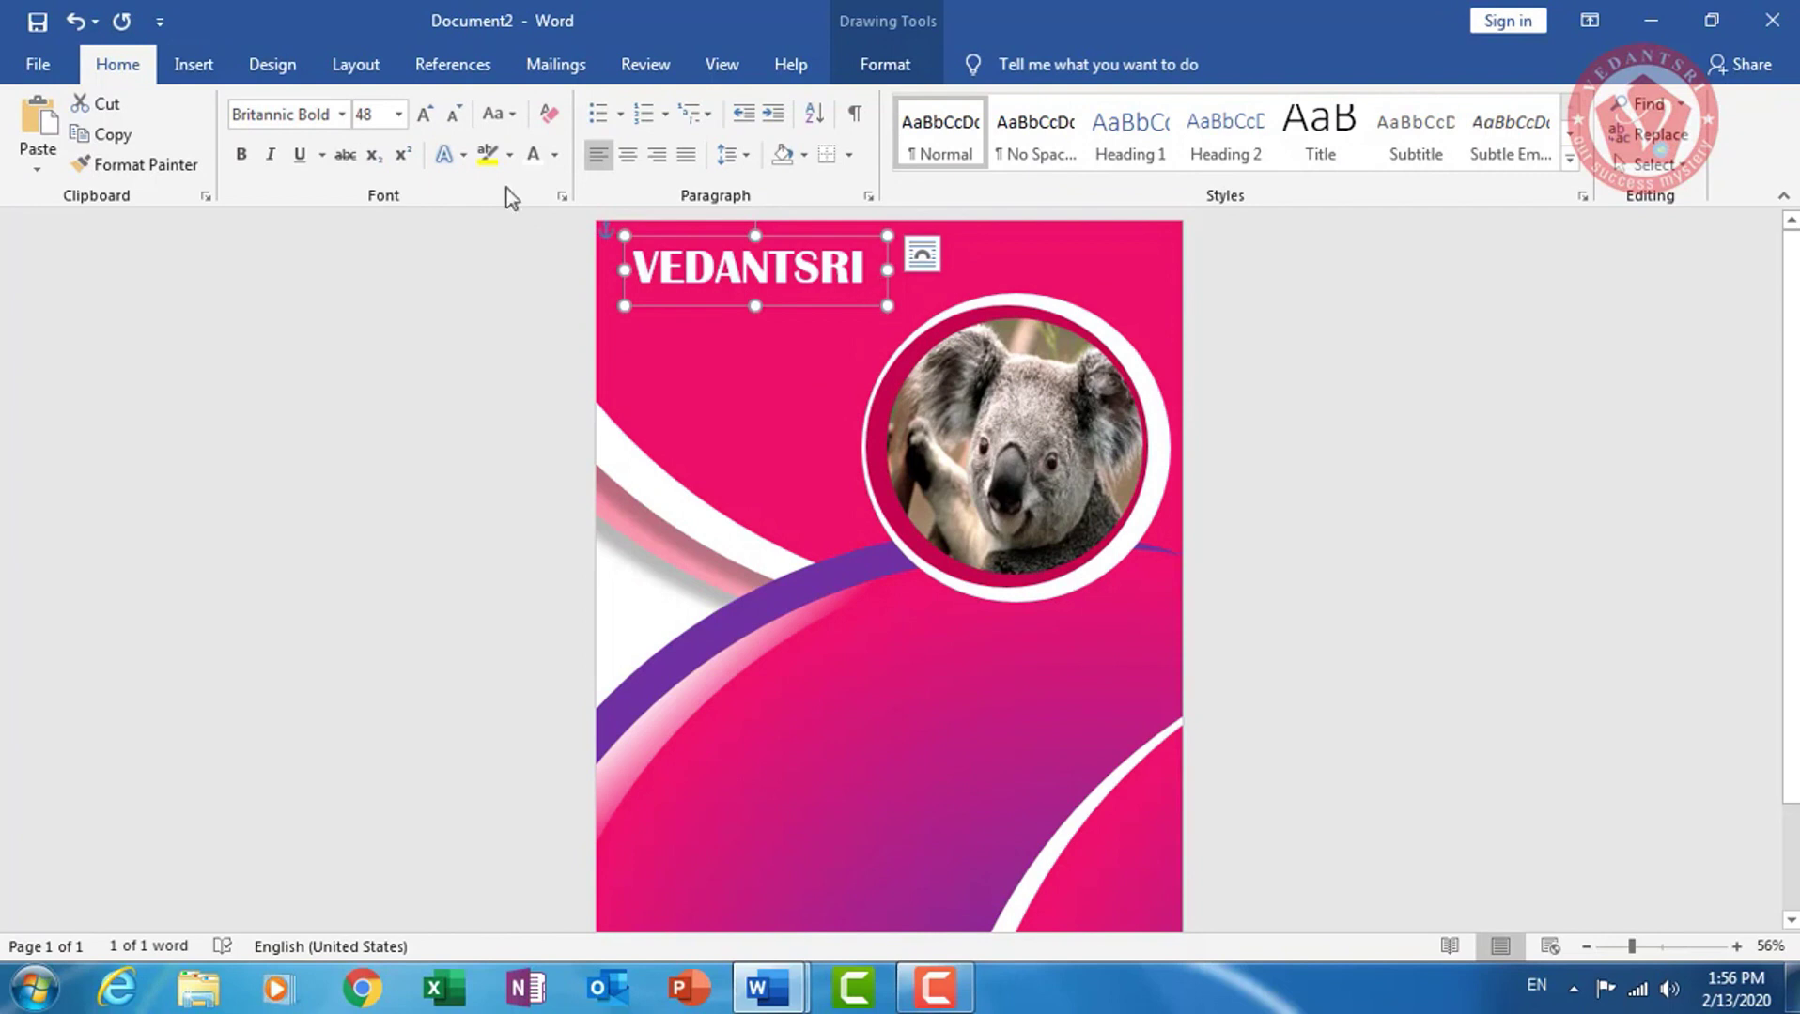
Fit VEDANTSRI on one line at size 65 at the top-left, then duplicate it just below
drag(886, 306, 934, 331)
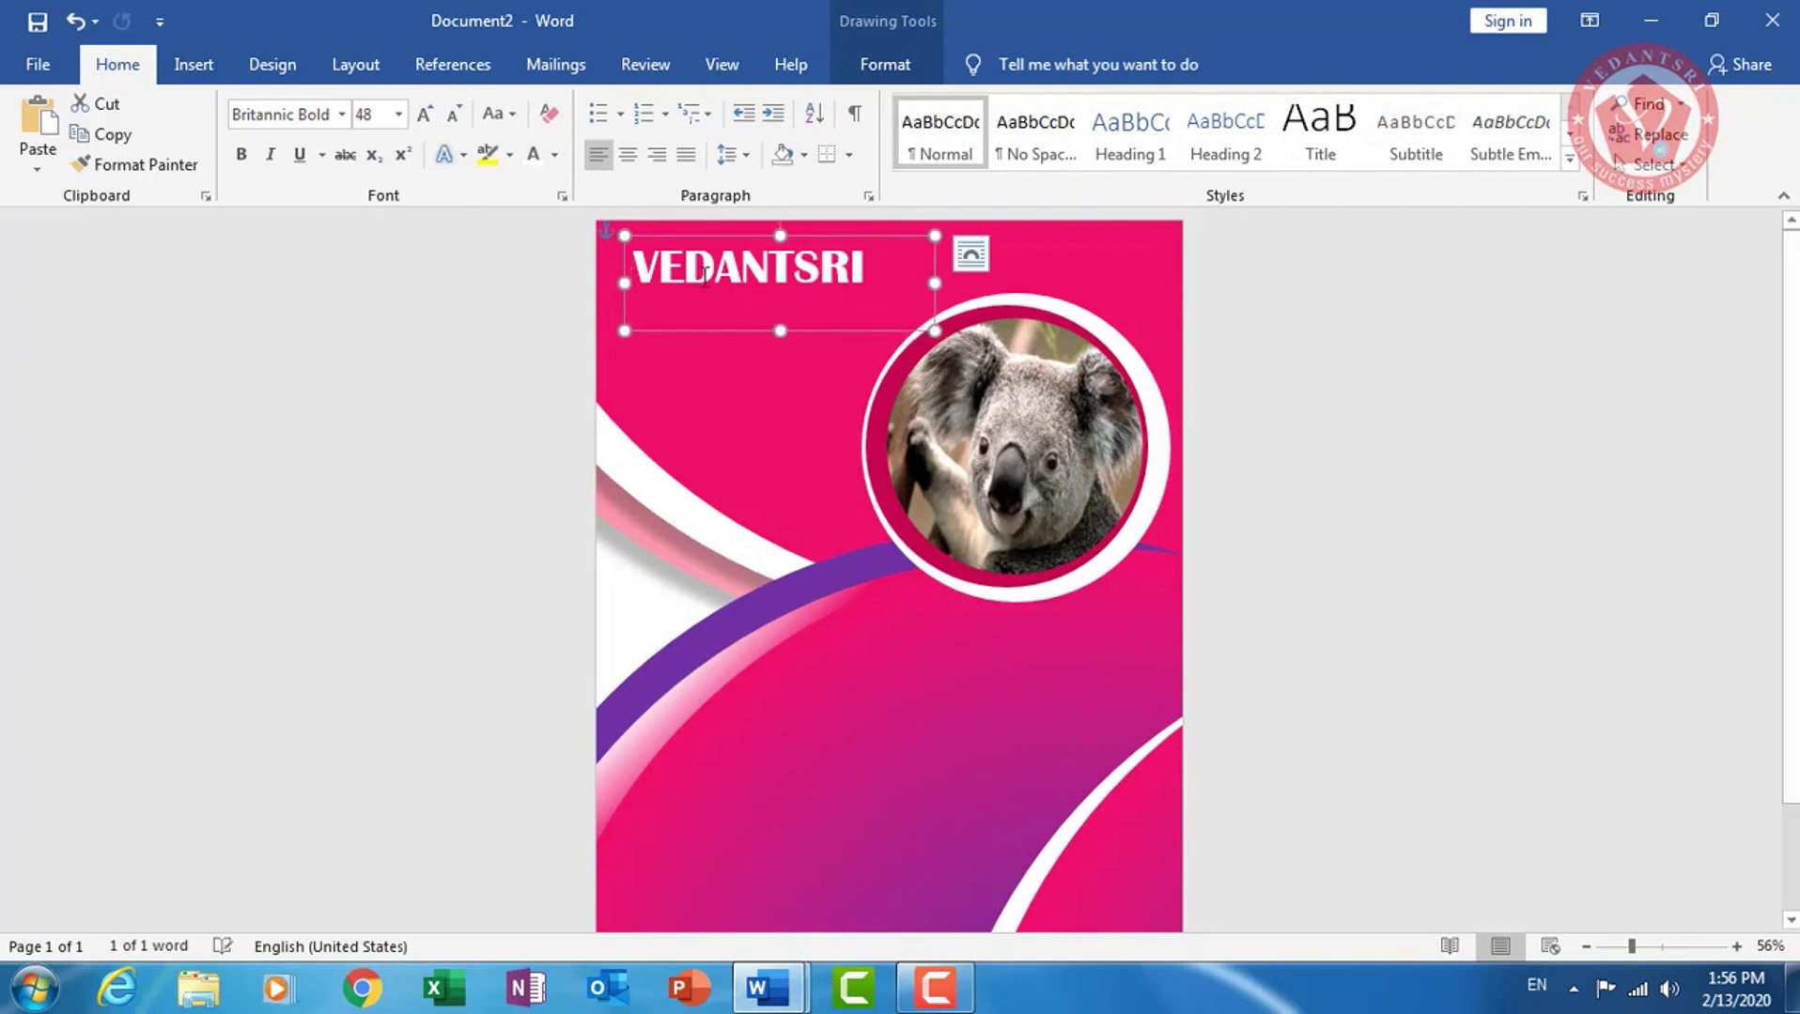
click(428, 117)
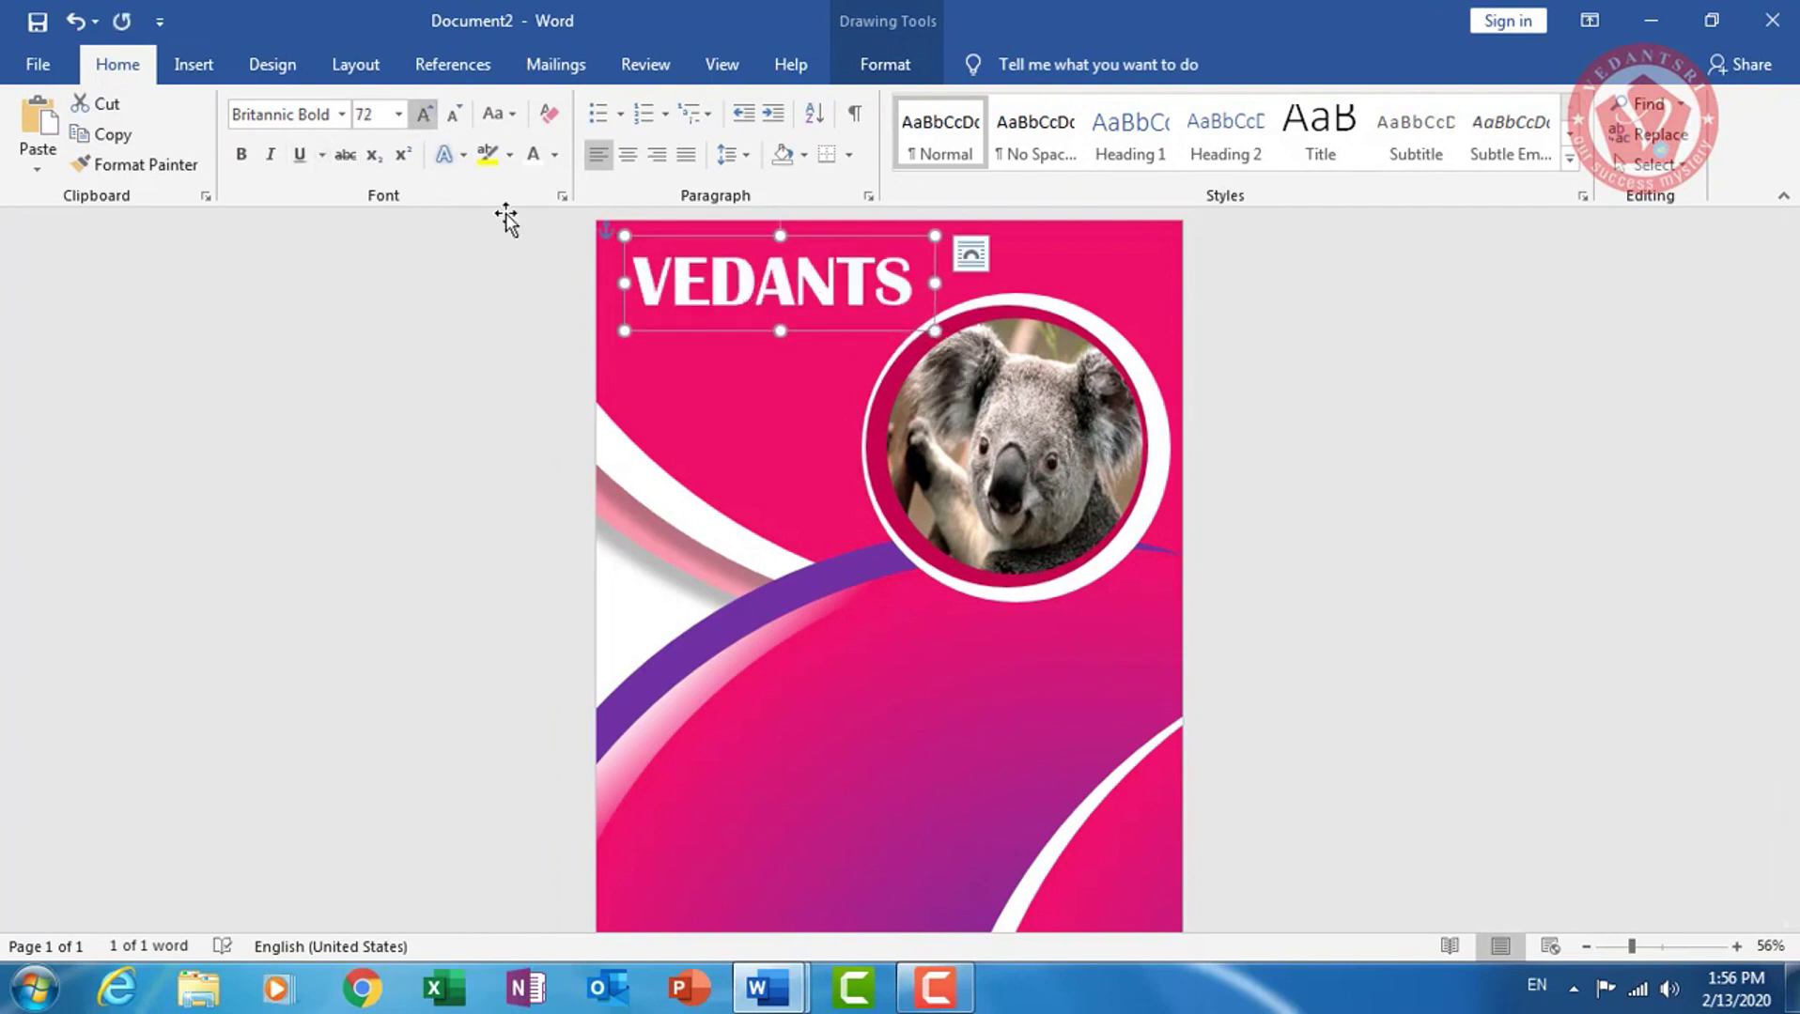
drag(625, 283, 602, 283)
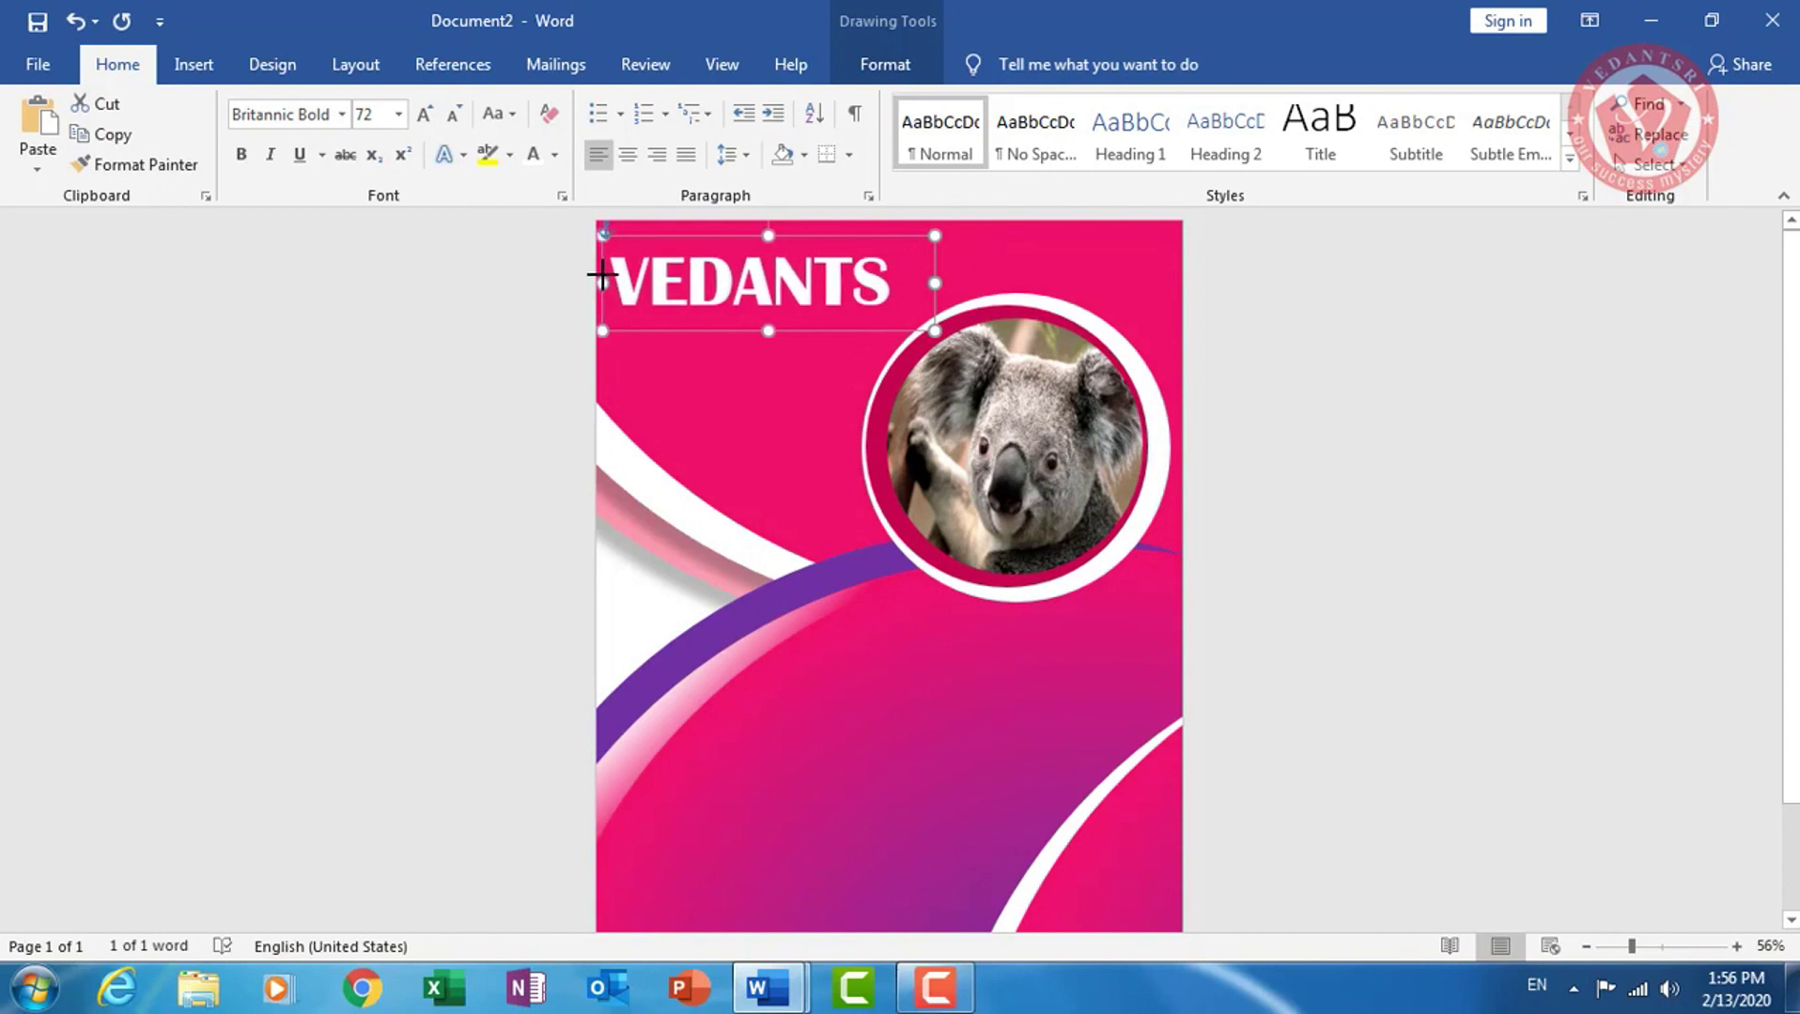
drag(942, 279, 977, 282)
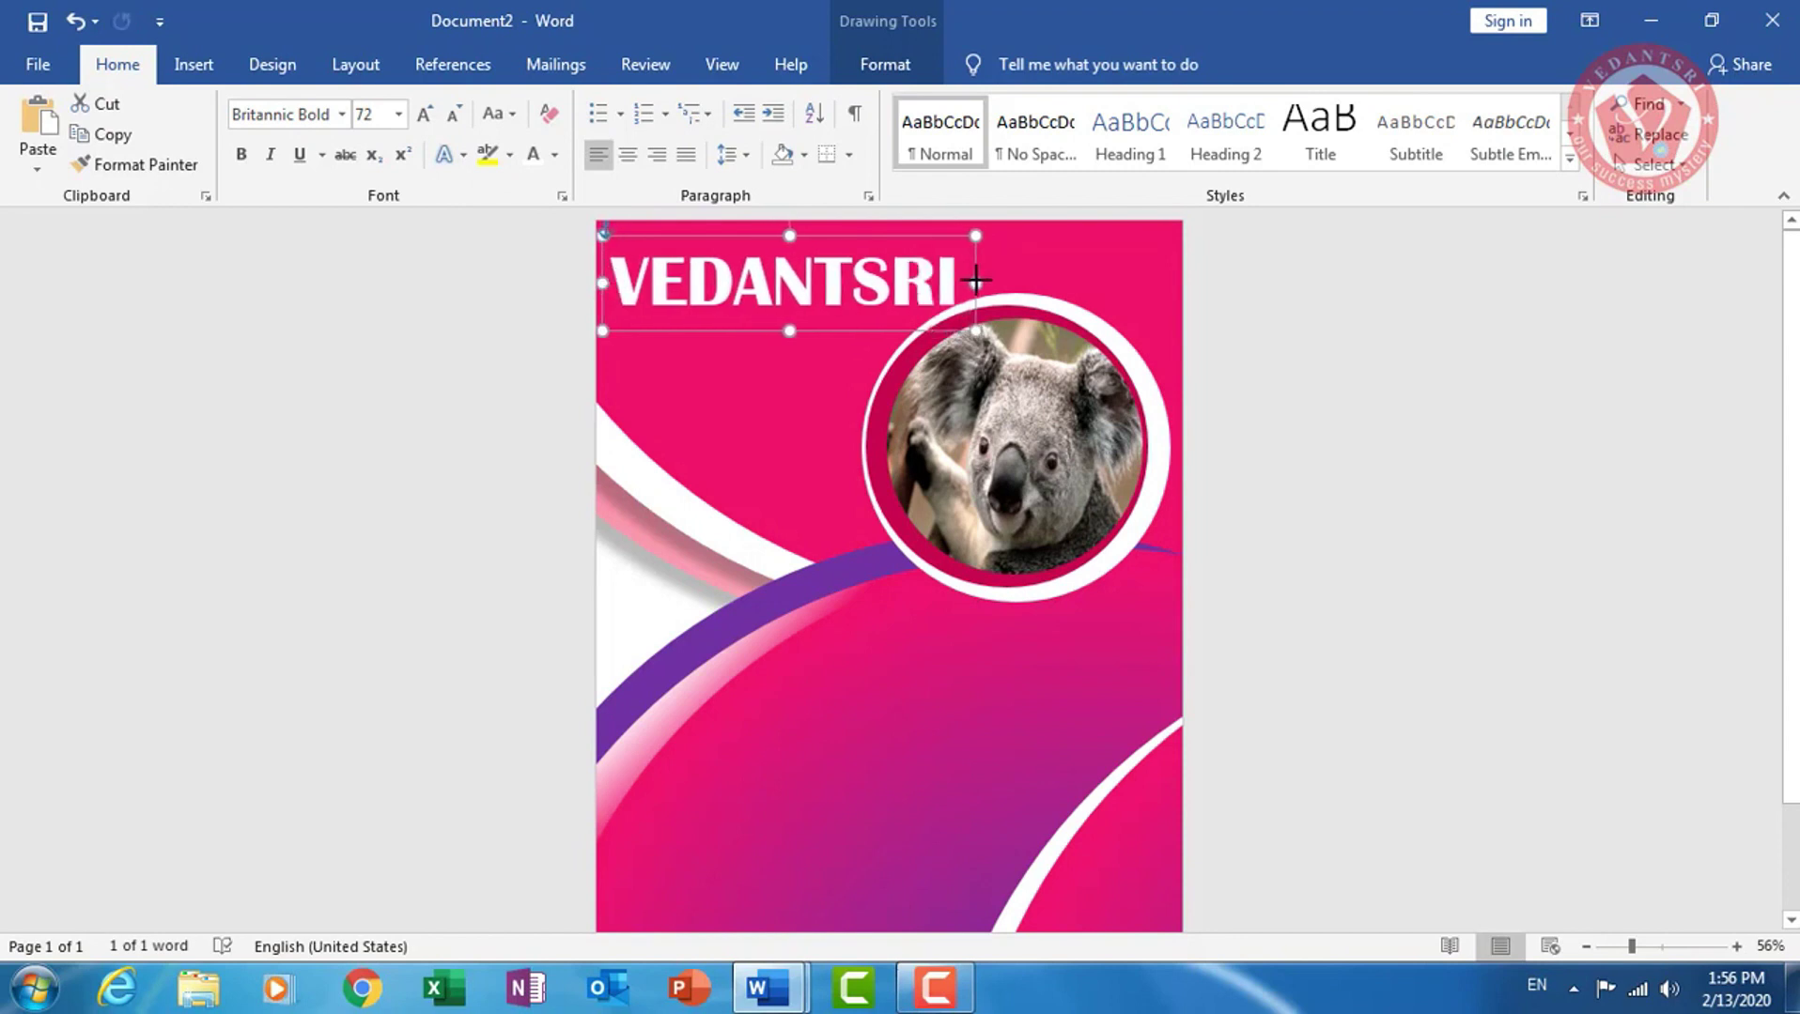
drag(873, 334, 873, 317)
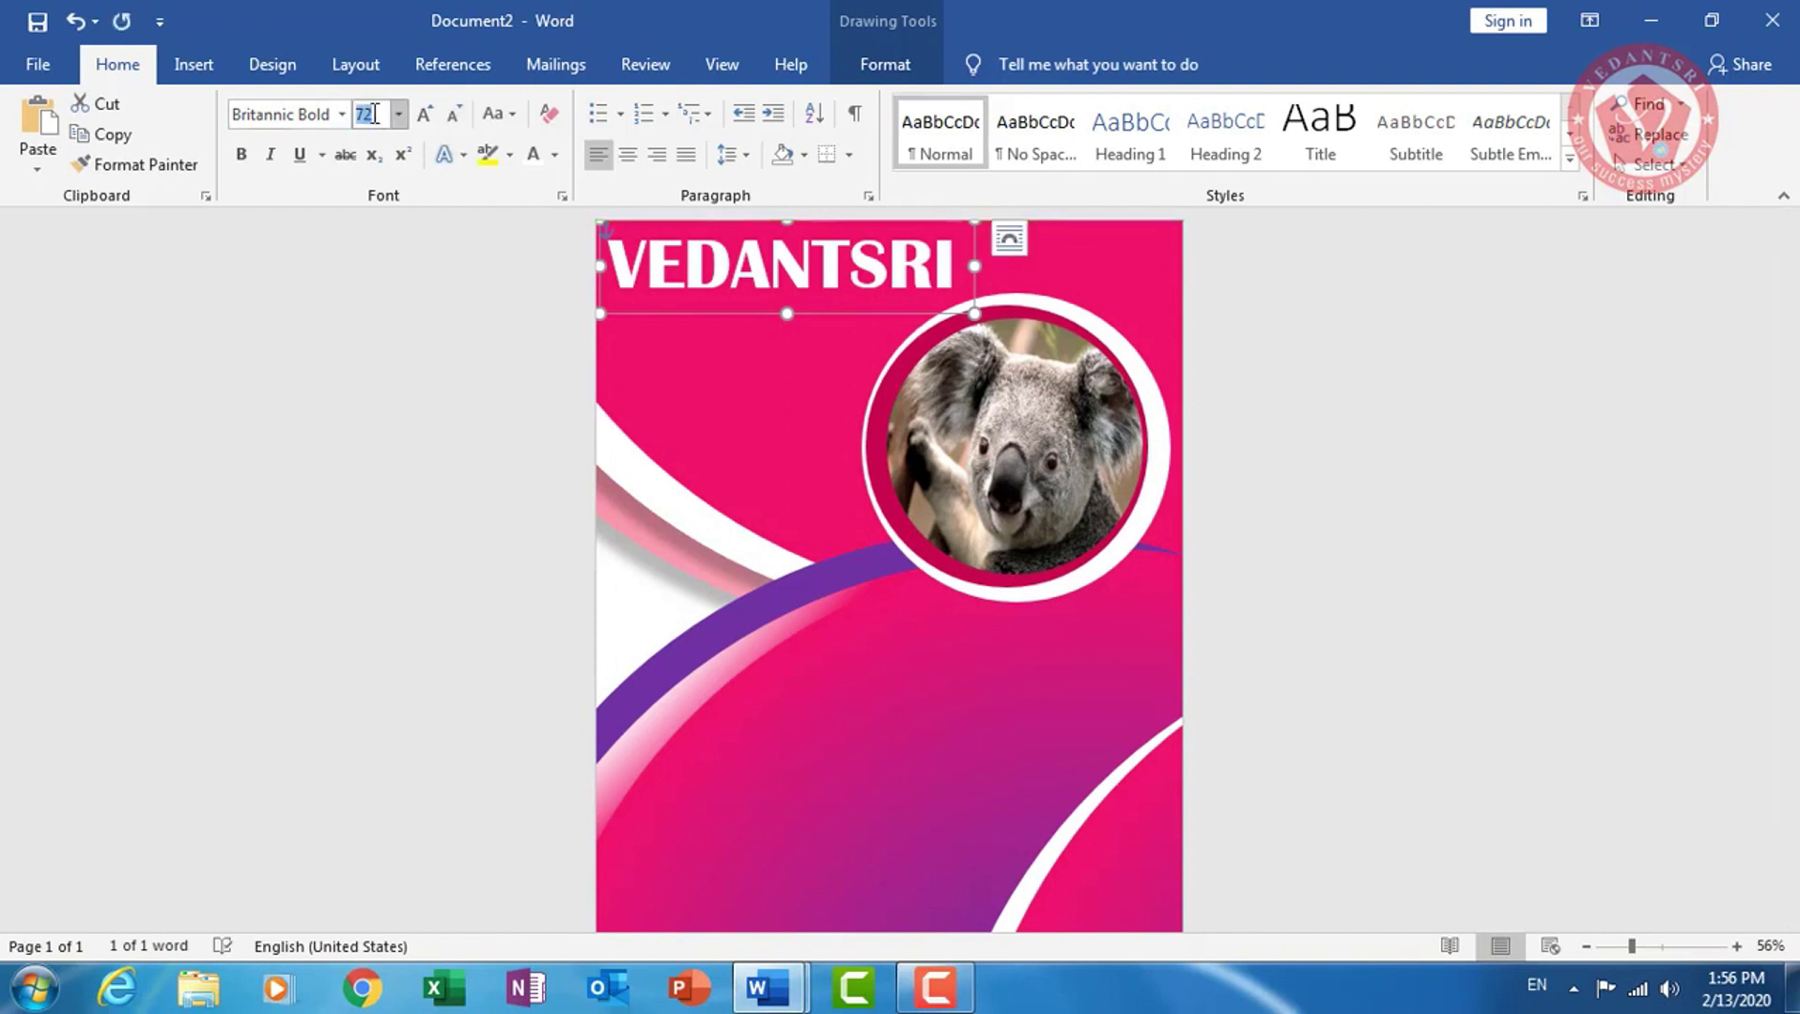
key(Return)
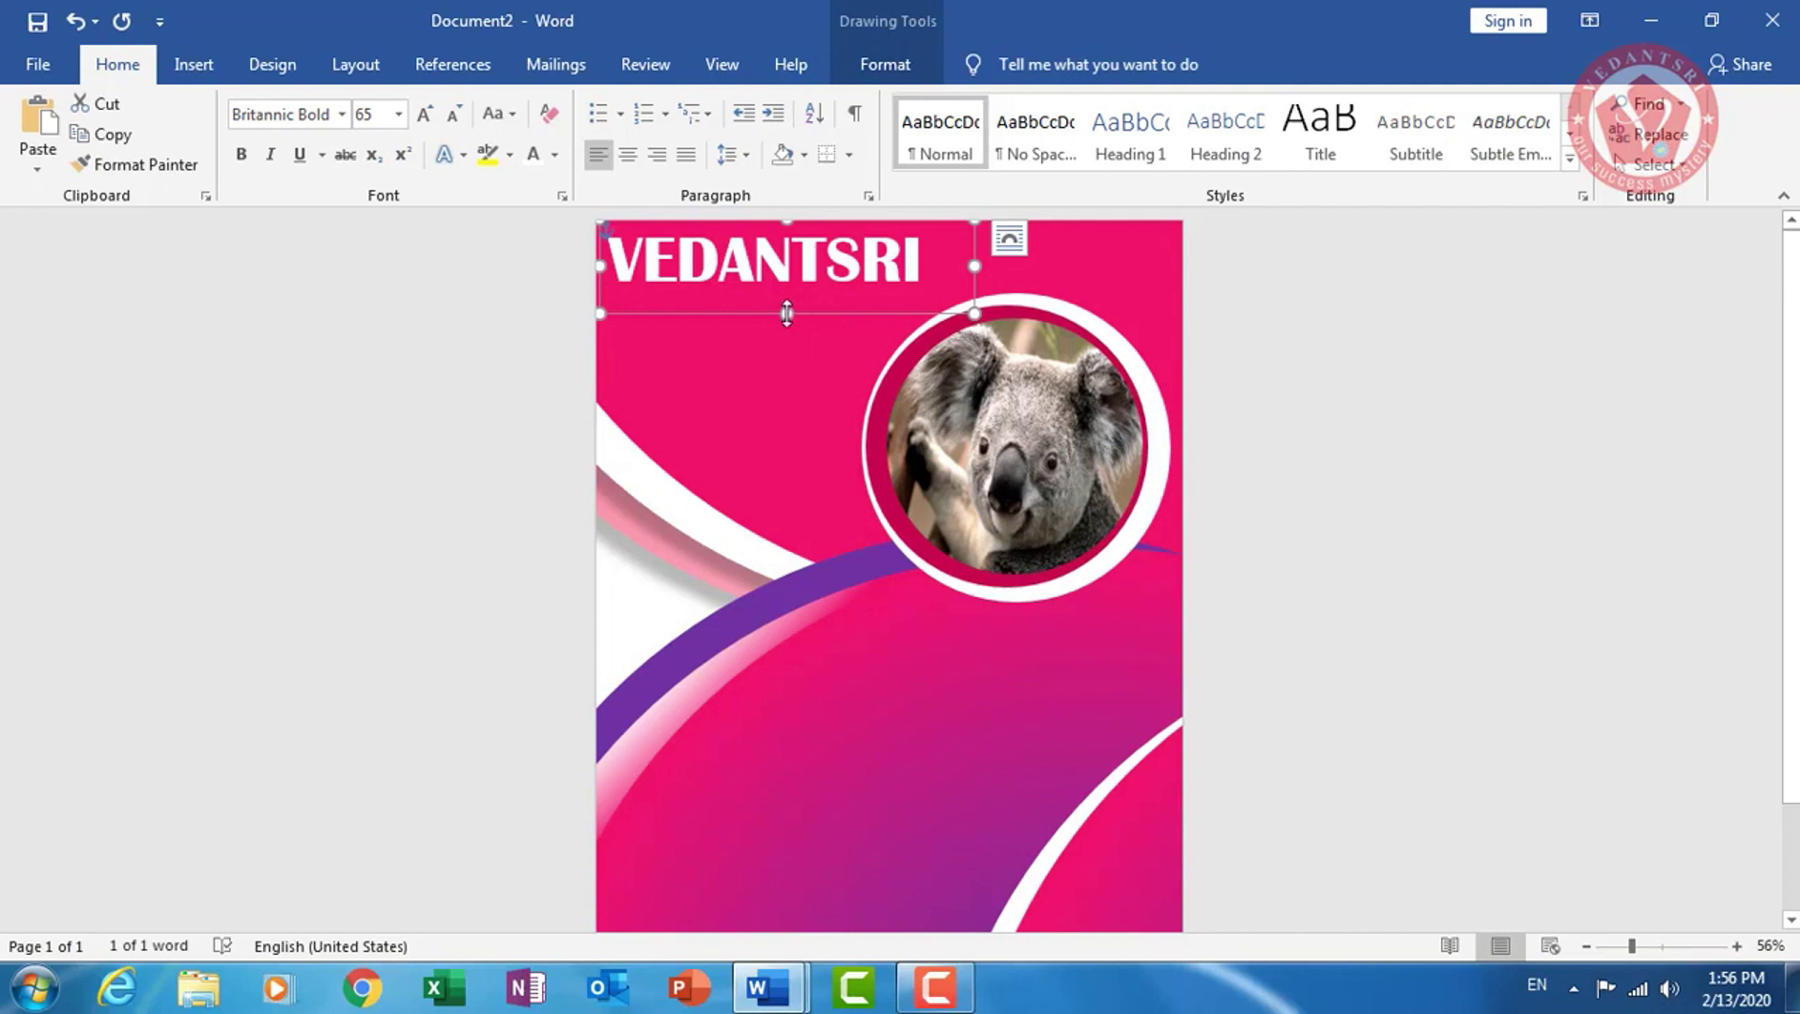
mouse_move(787, 313)
mouse_down()
mouse_move(803, 293)
mouse_move(824, 317)
mouse_move(826, 302)
mouse_up()
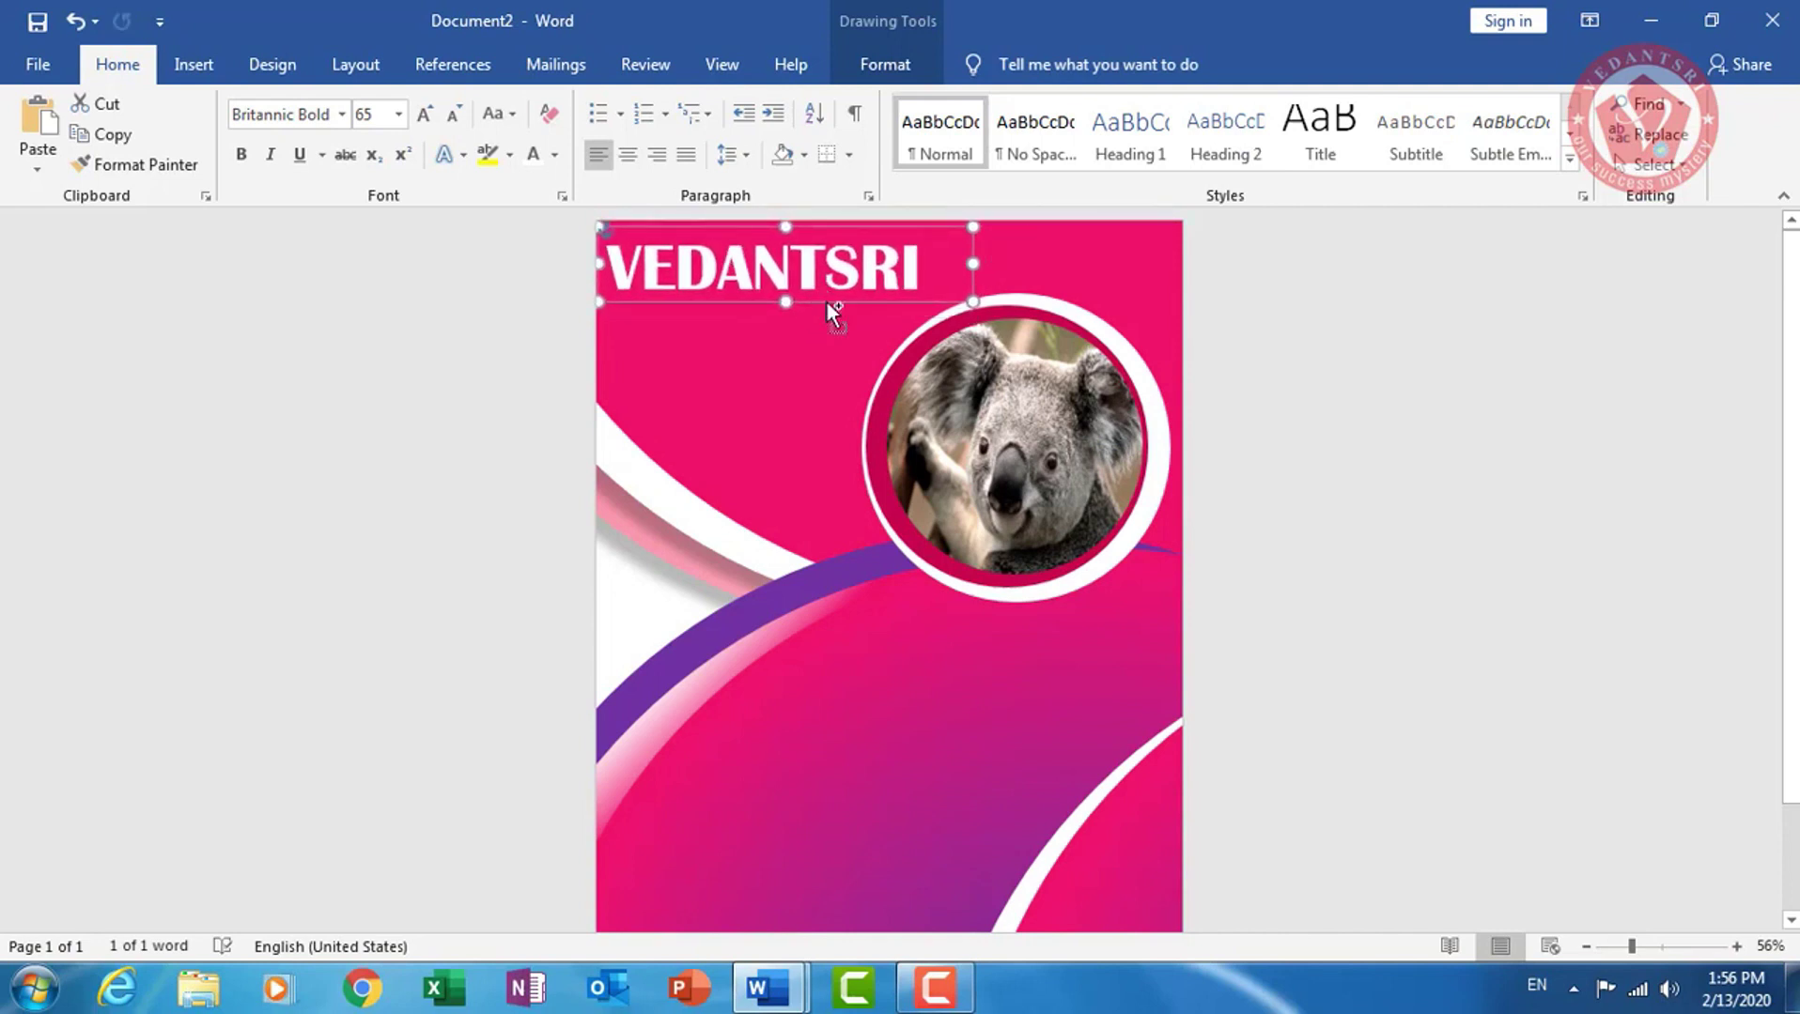
key(ctrl+v)
drag(831, 311, 823, 355)
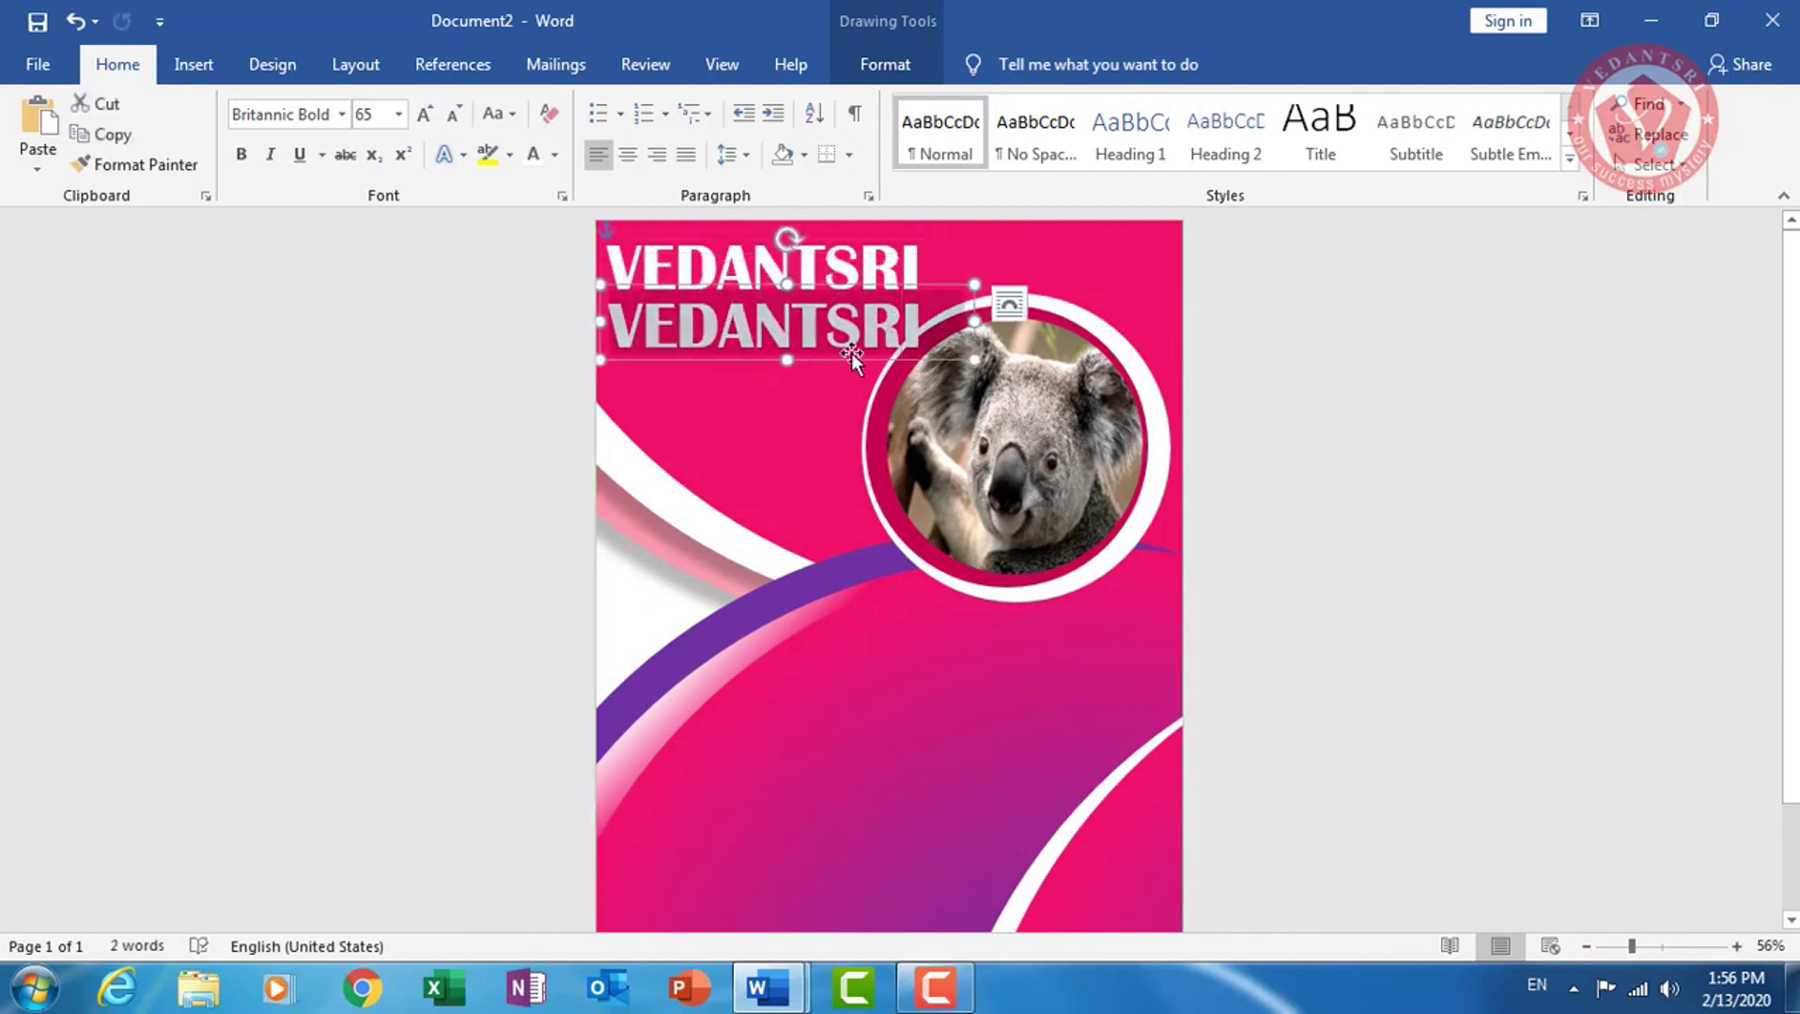
Change the copied text to 2020 at a smaller size 48 and narrow its box
text(2020)
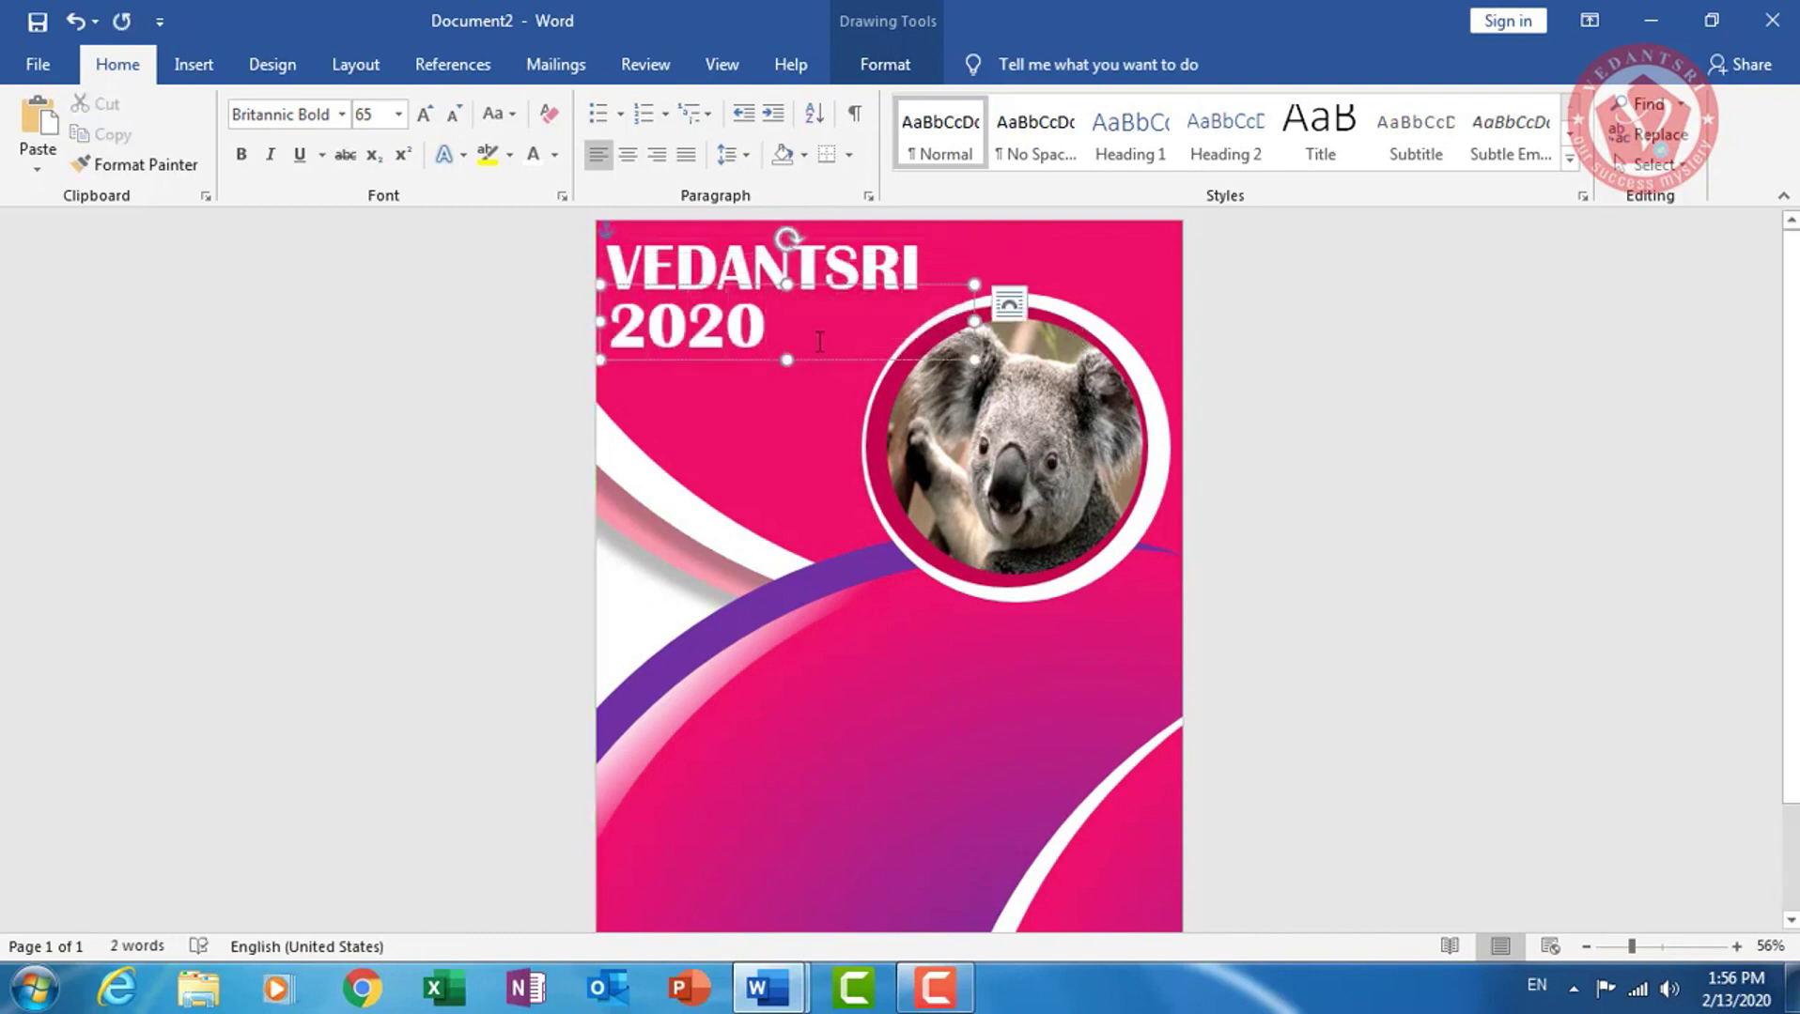
drag(819, 340, 498, 333)
click(455, 115)
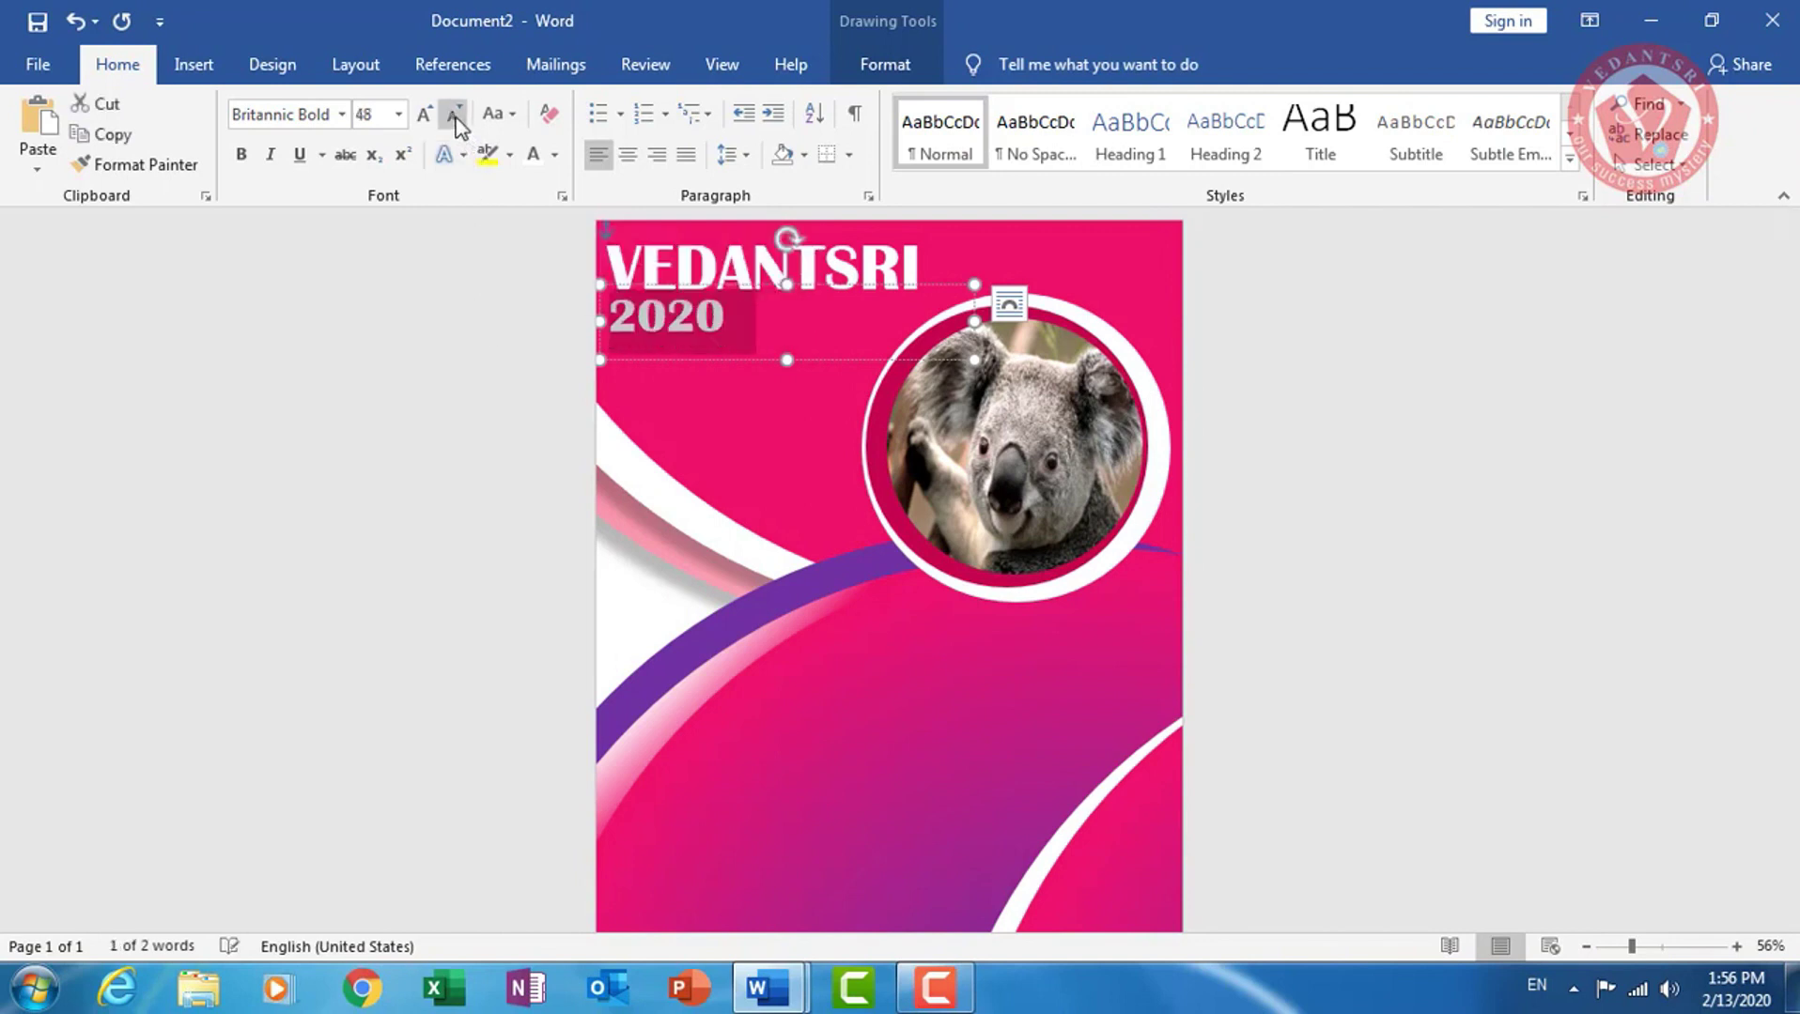
drag(946, 316, 803, 321)
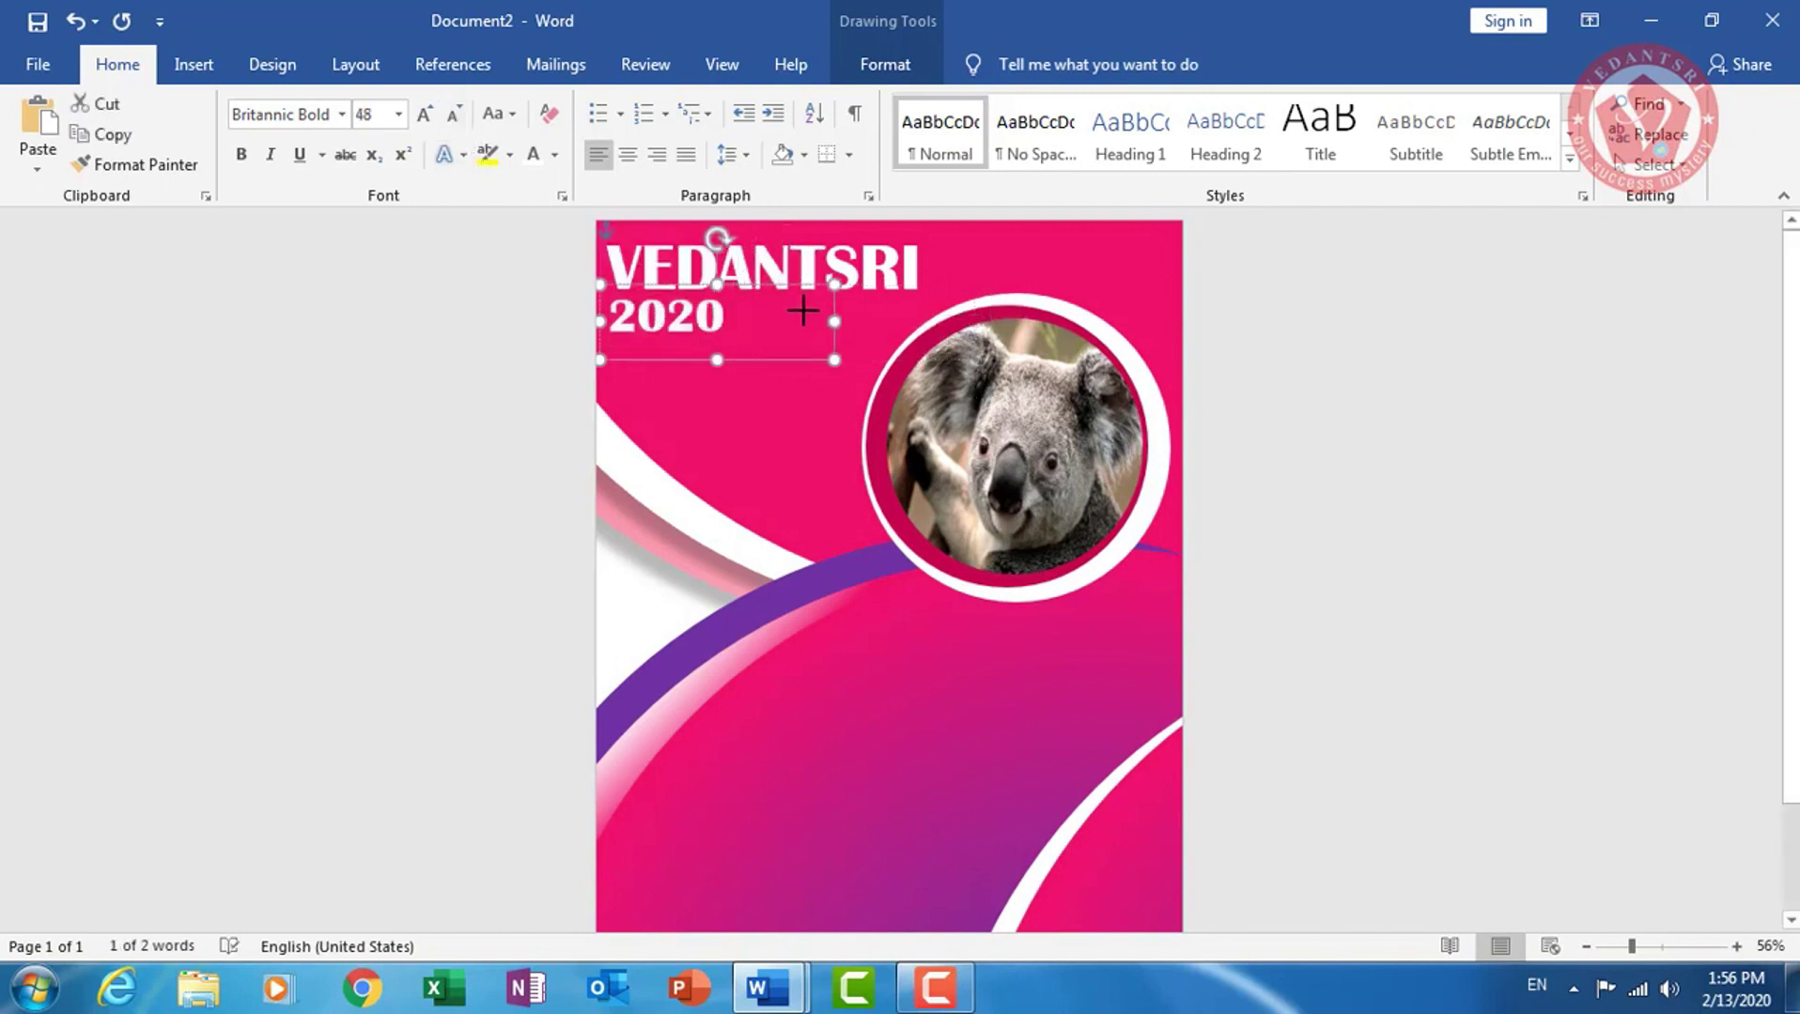
drag(707, 362, 914, 464)
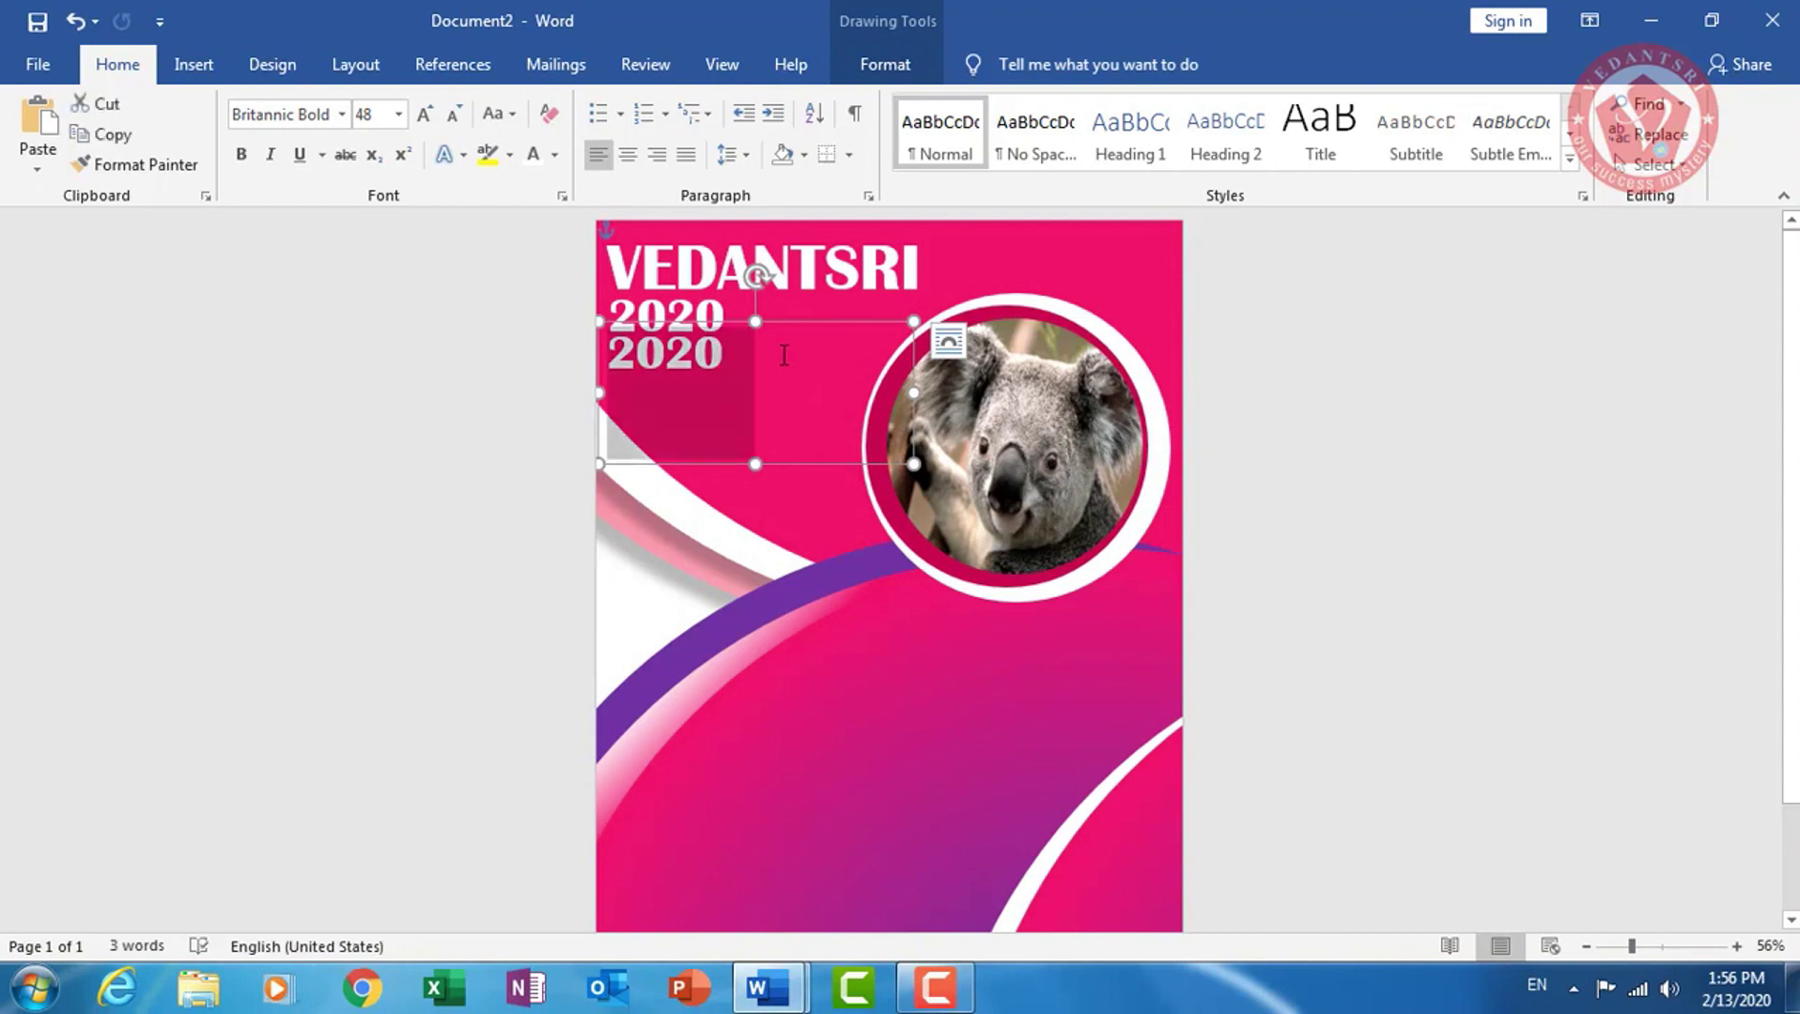
Type FLYER, enlarge it to size 90 and apply an orange outline text effect
text(FLYER)
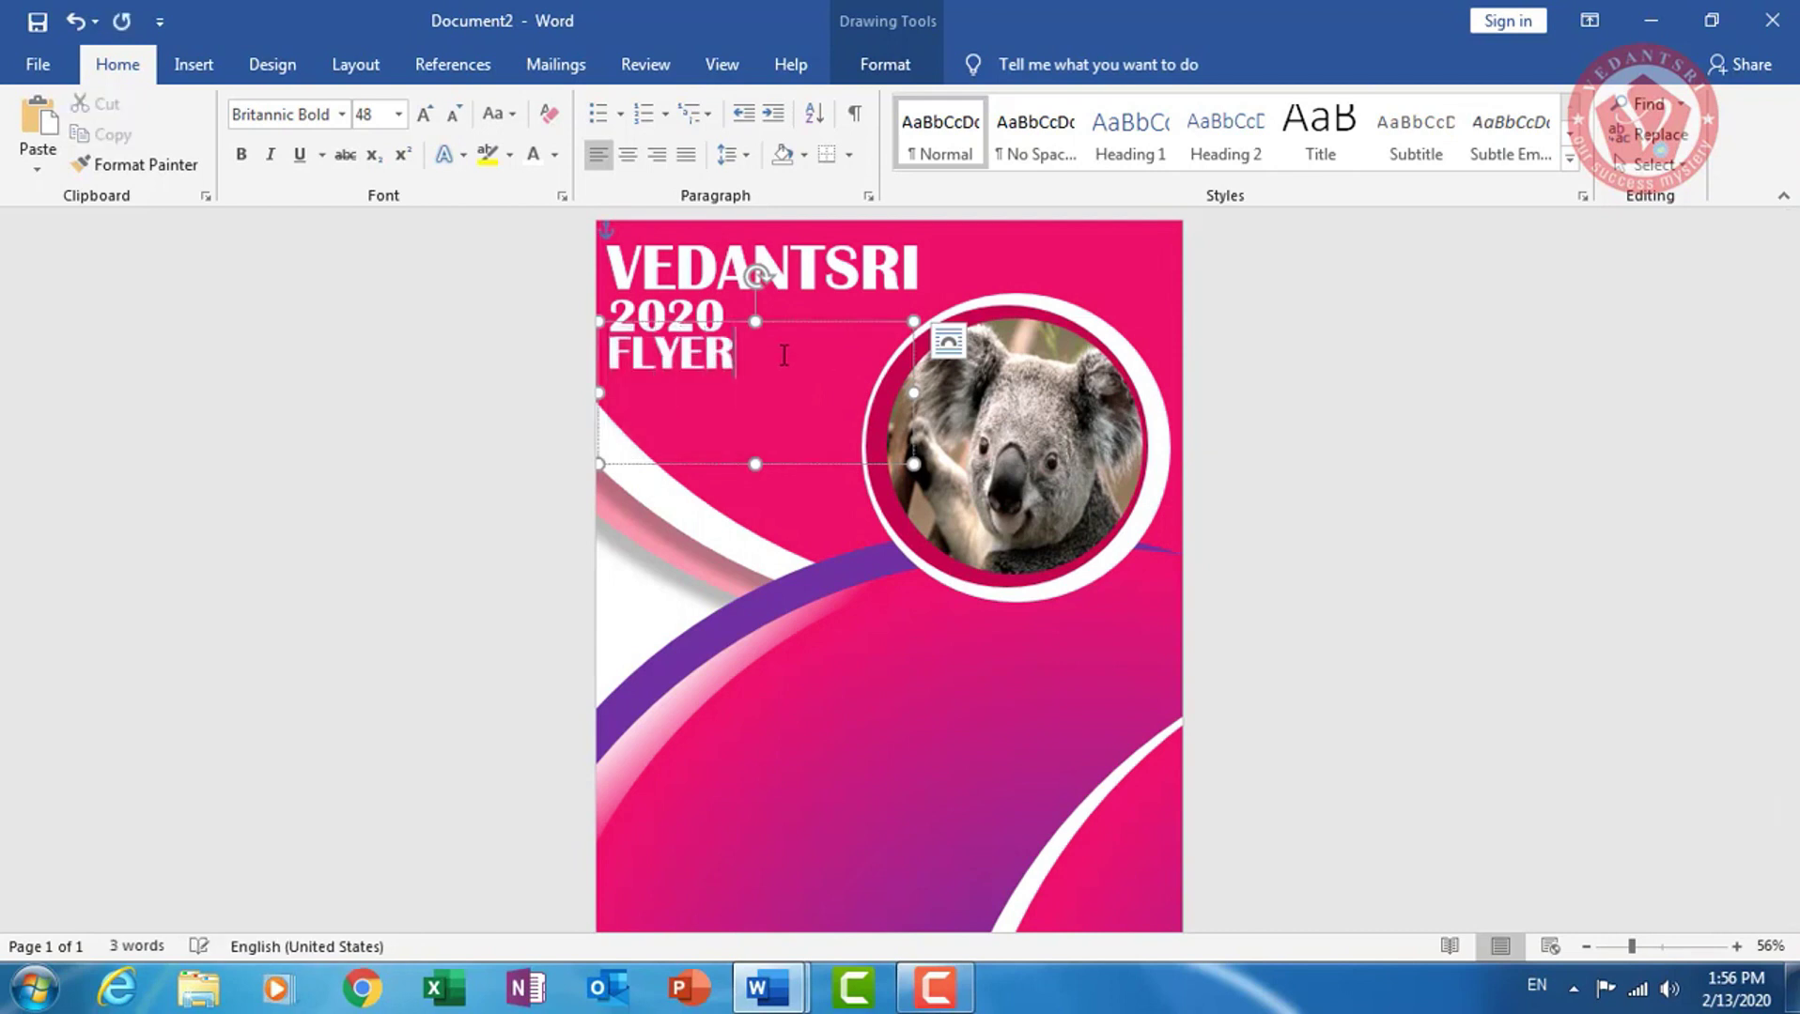
drag(734, 352, 606, 352)
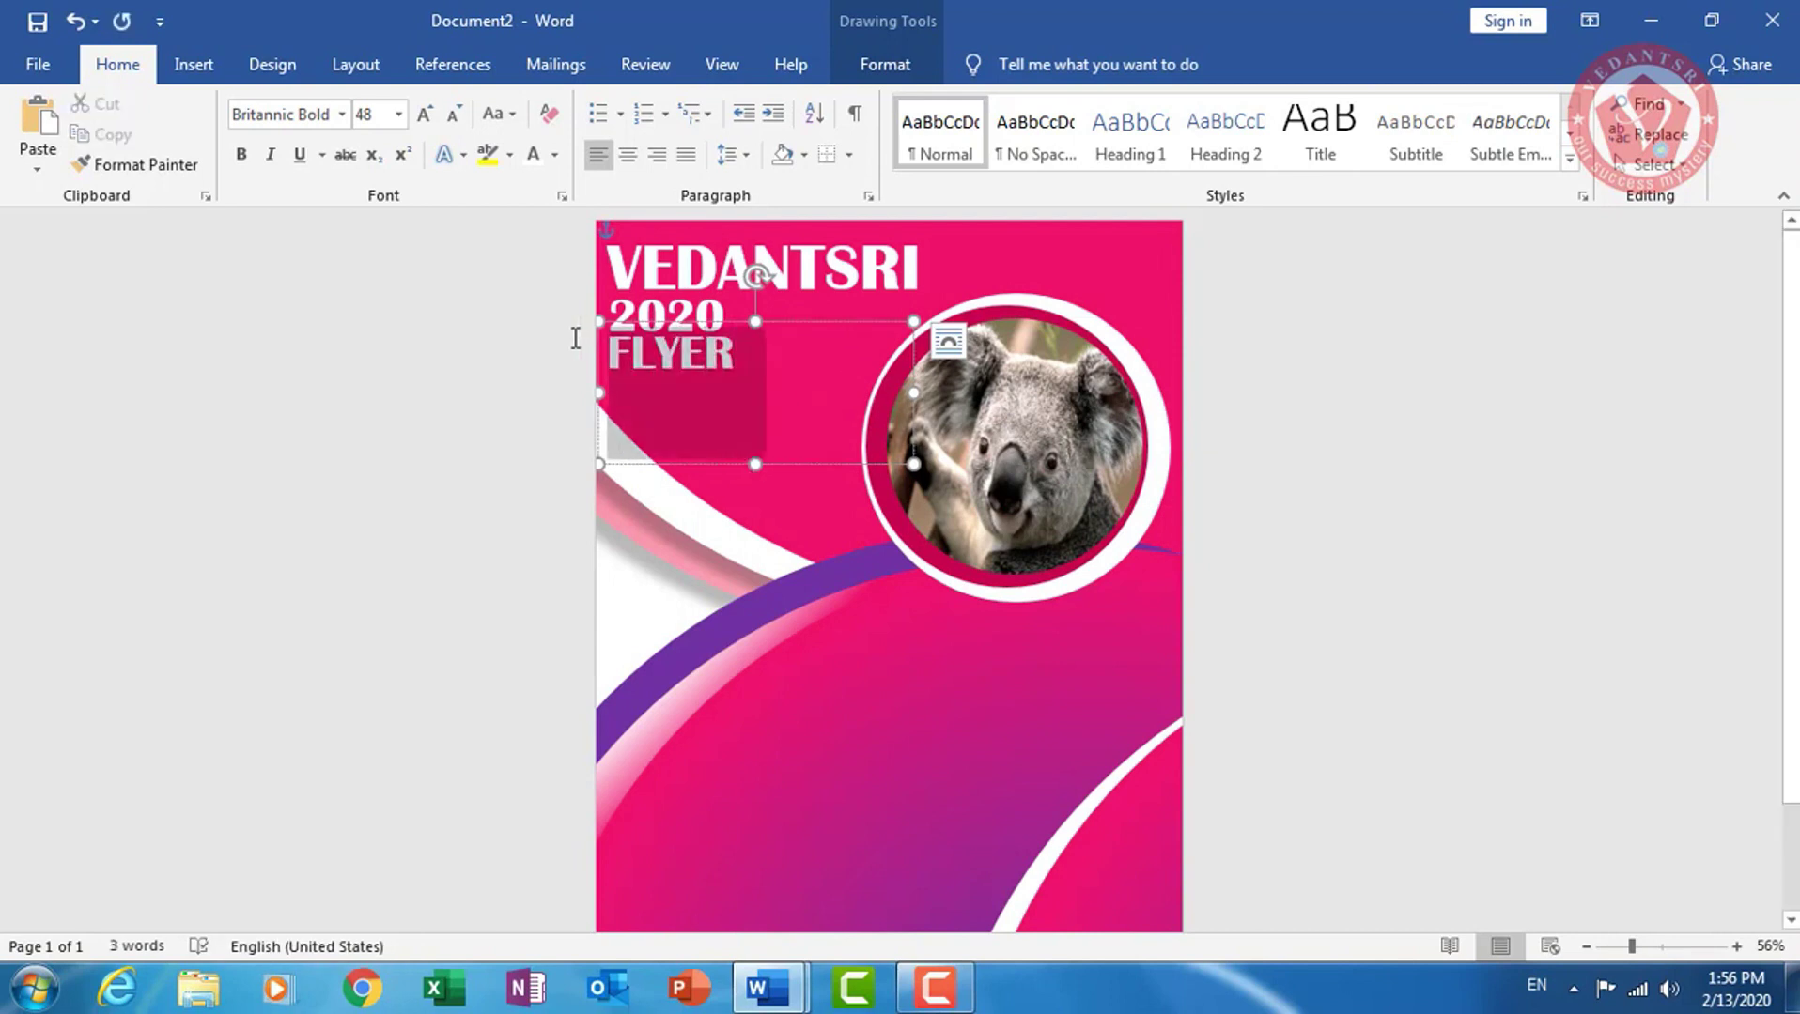
click(425, 117)
click(424, 116)
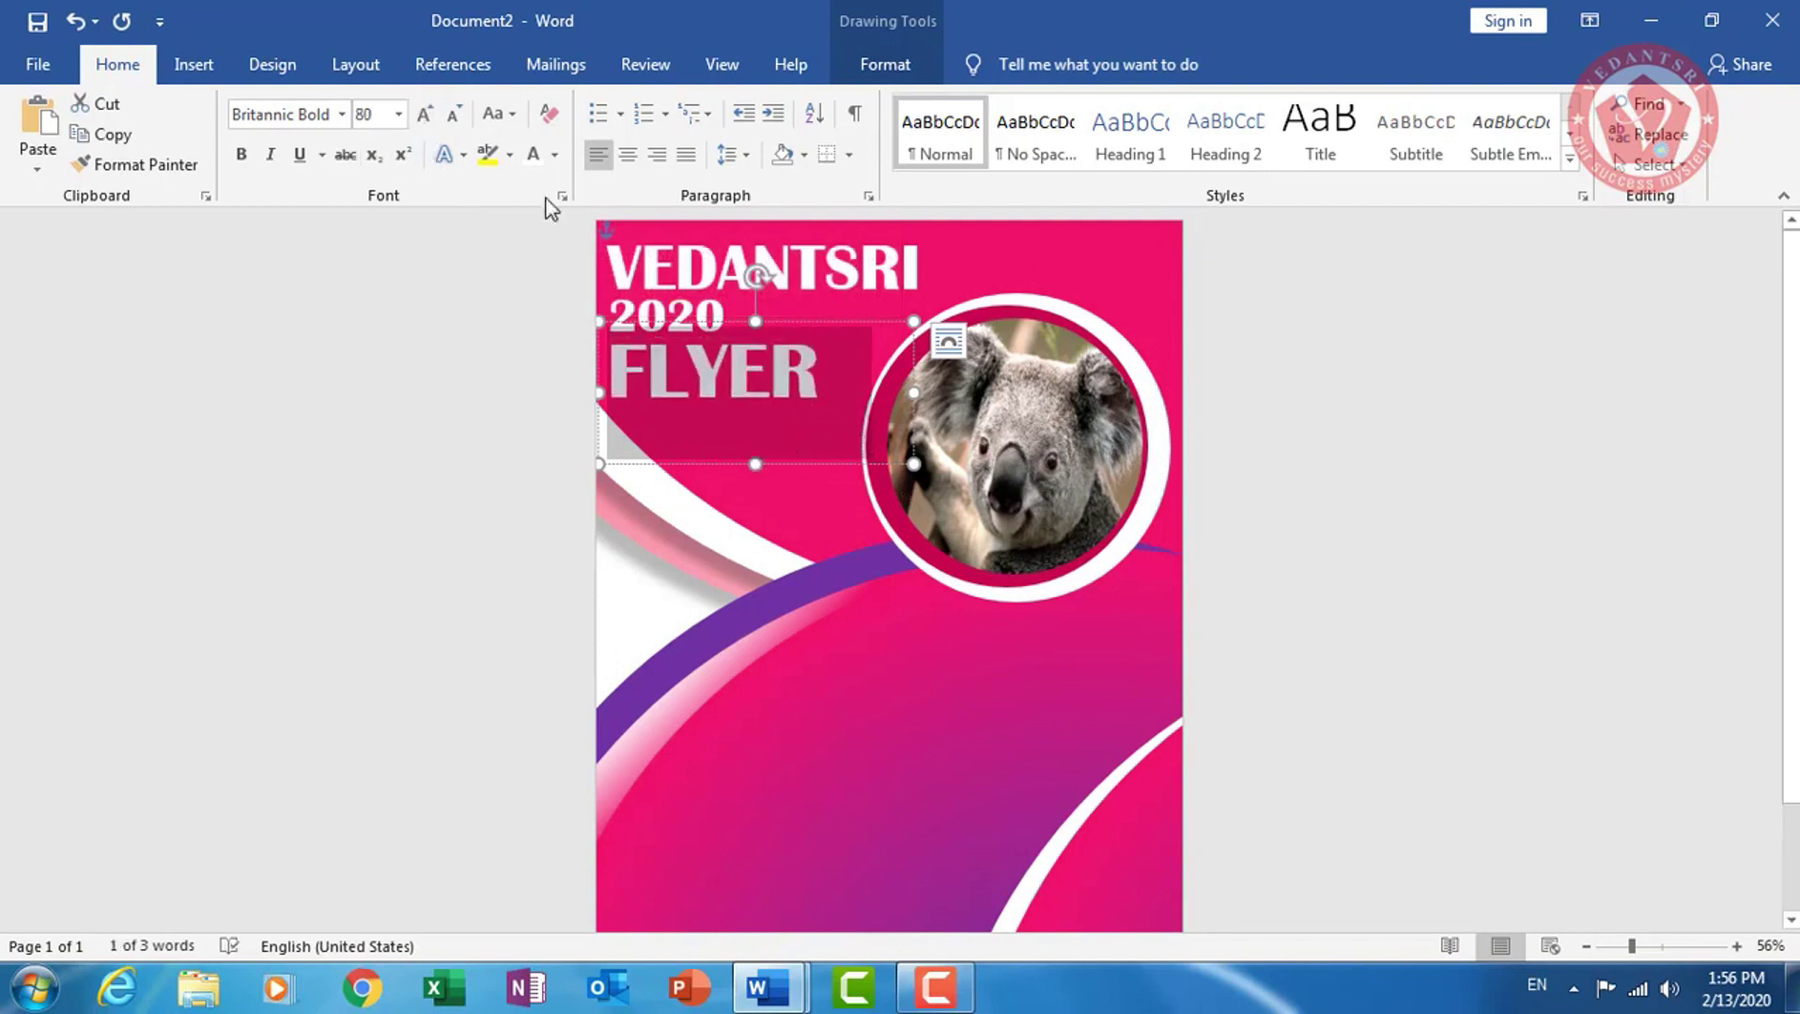
click(447, 155)
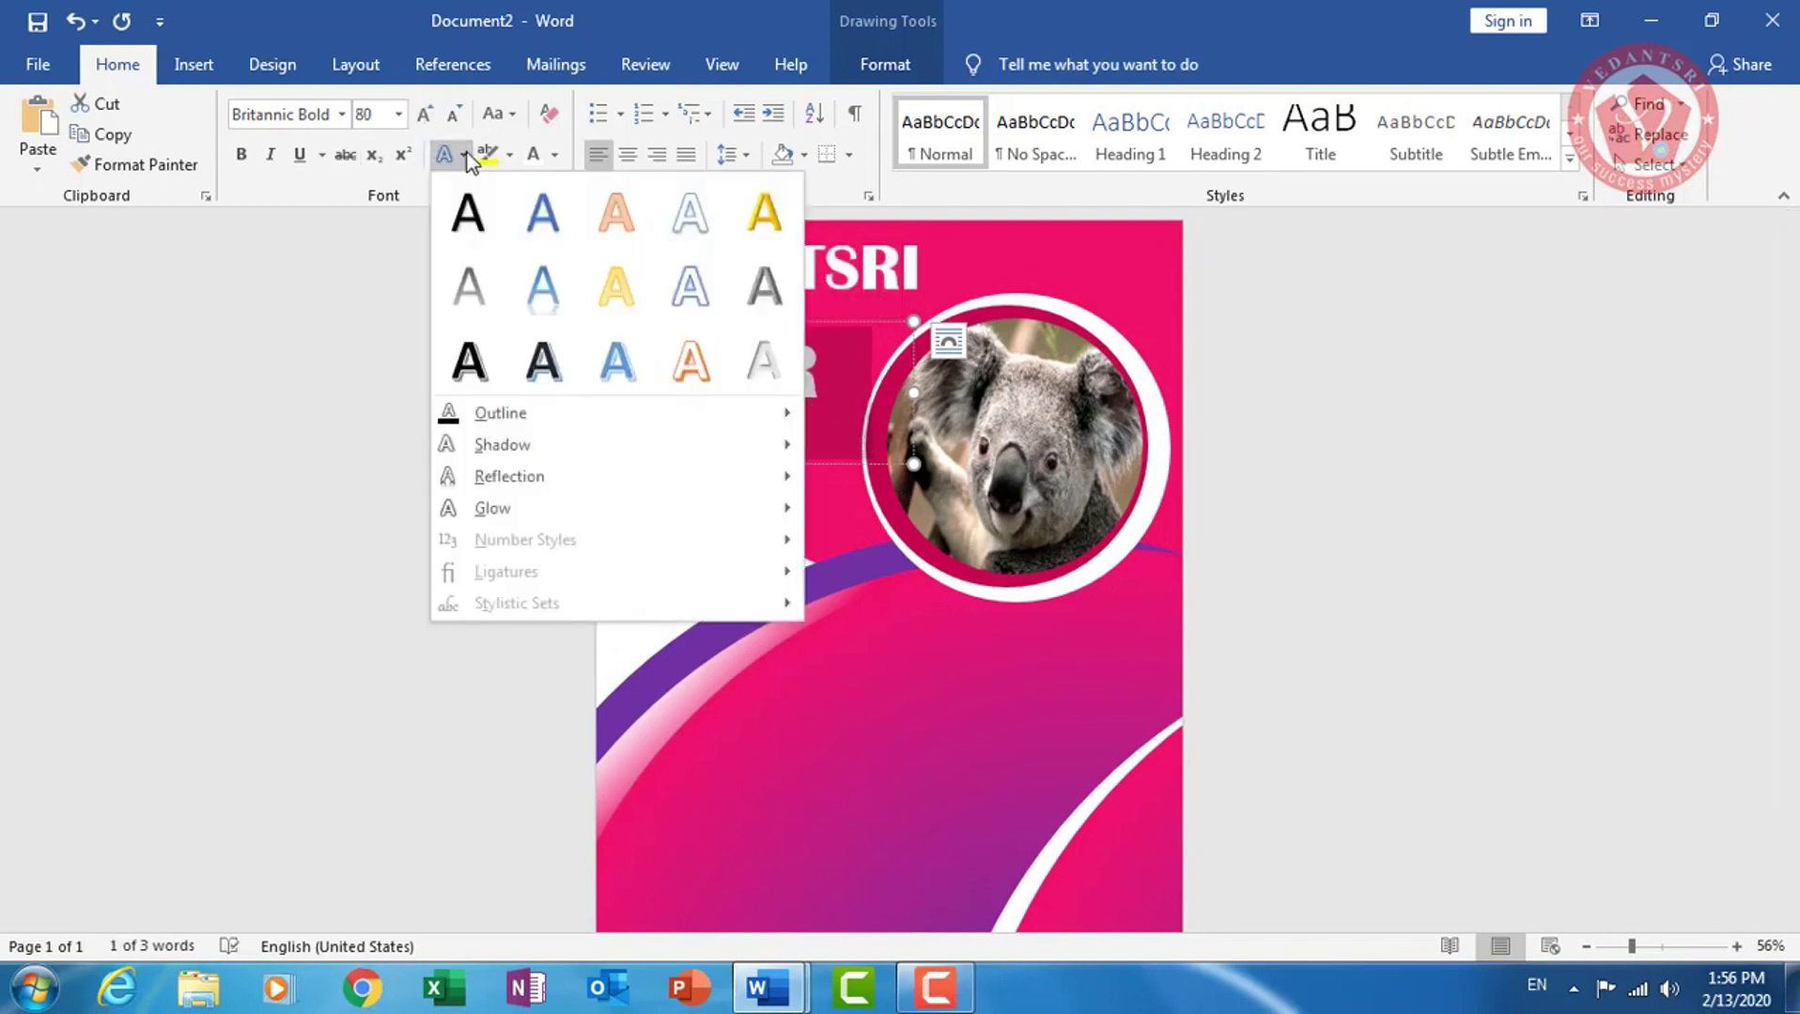
click(691, 367)
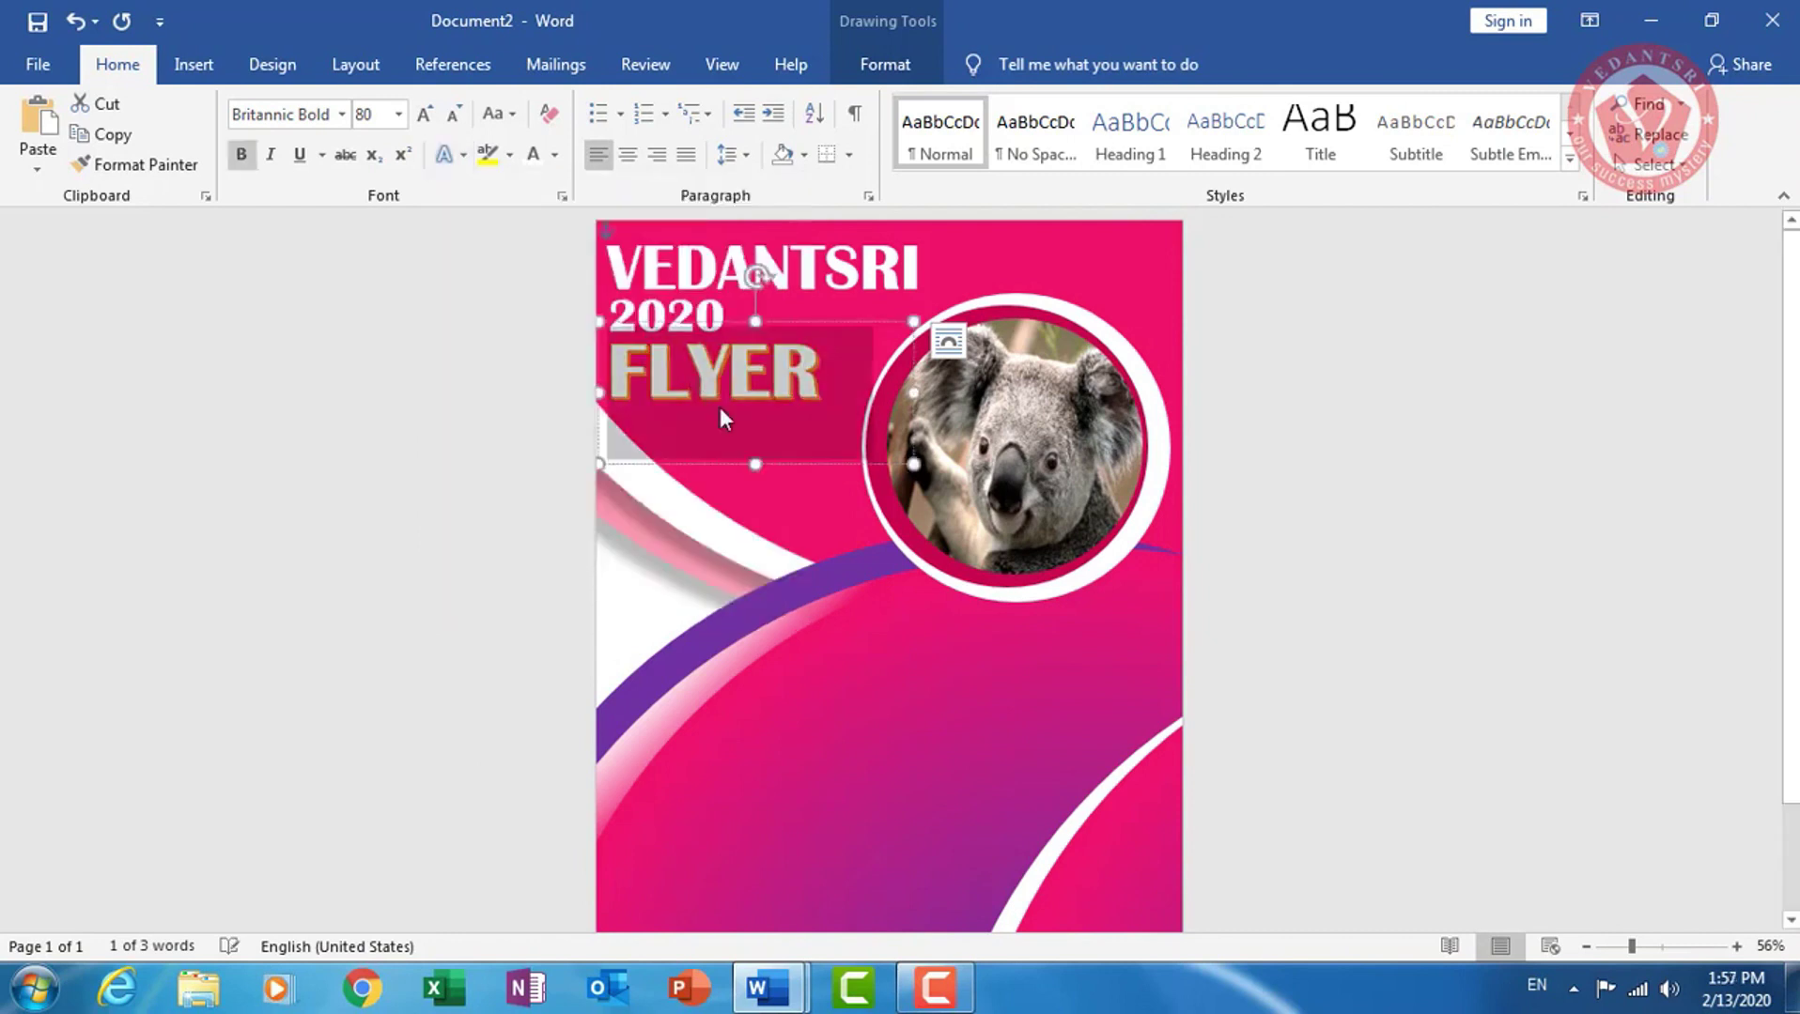
click(424, 113)
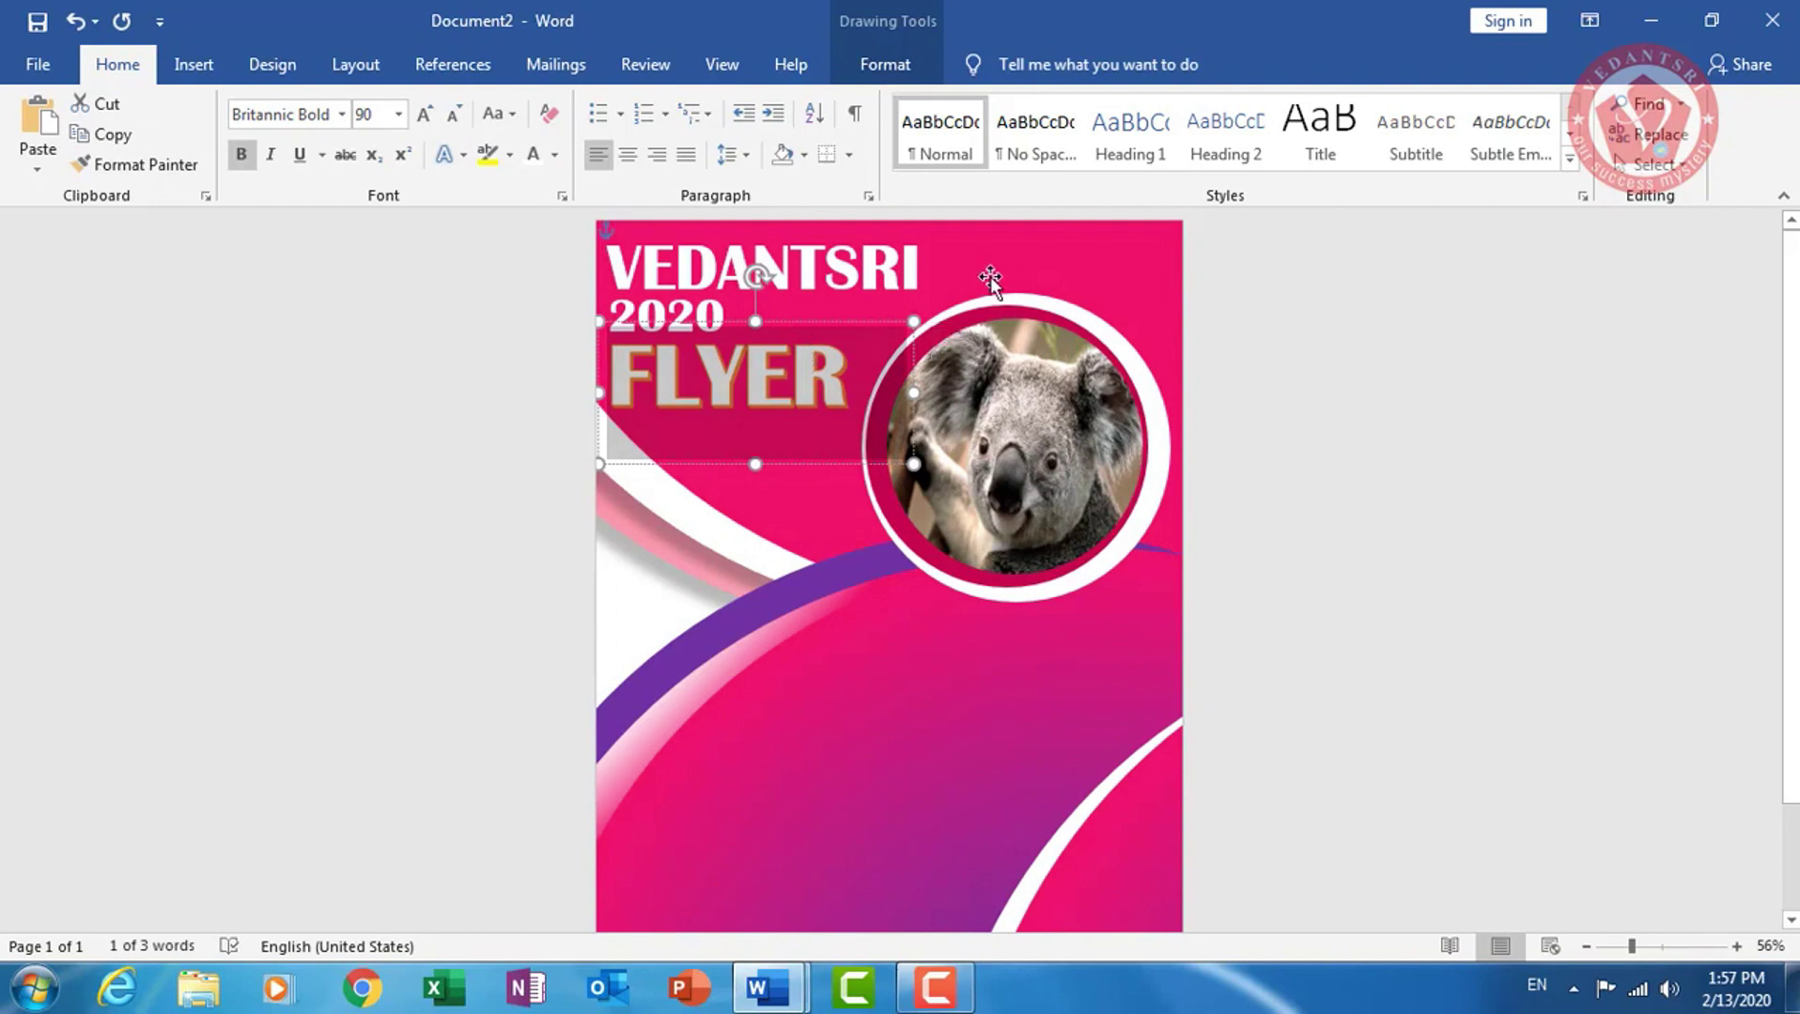
Adjust the FLYER box's position beneath 2020, then deselect the title boxes
click(714, 346)
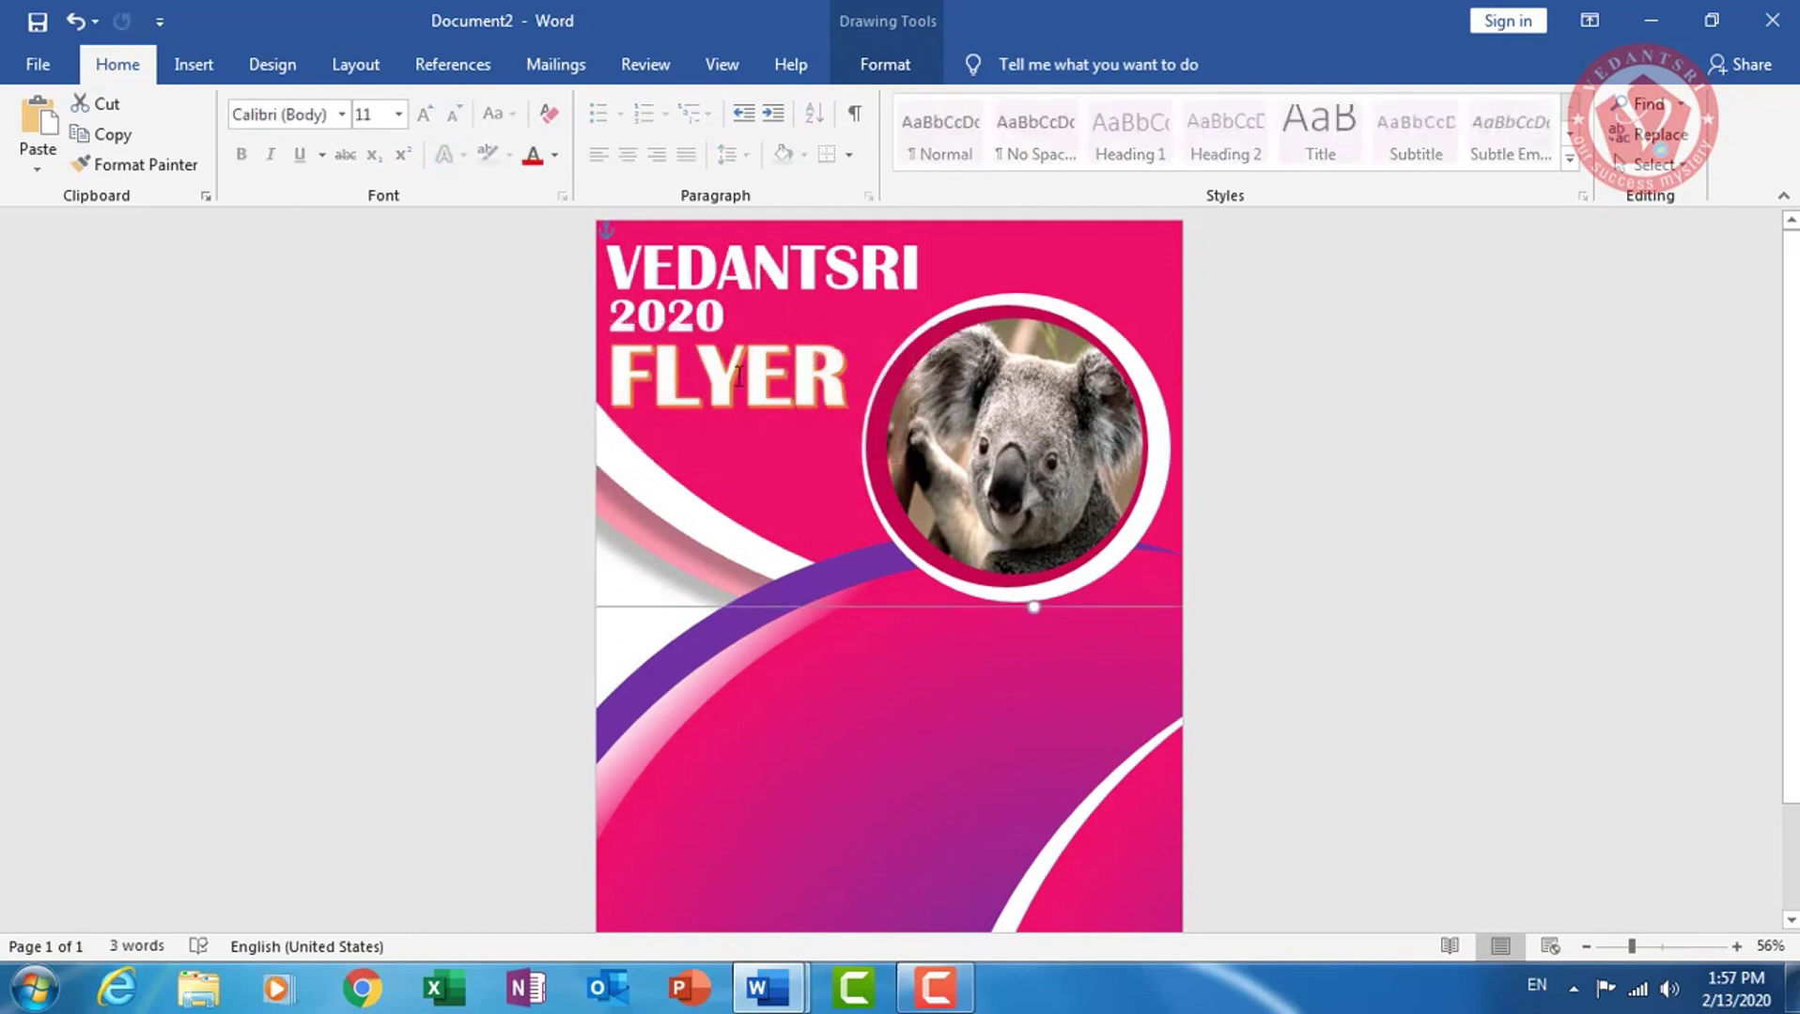
click(739, 377)
drag(733, 324, 718, 288)
click(717, 284)
click(787, 273)
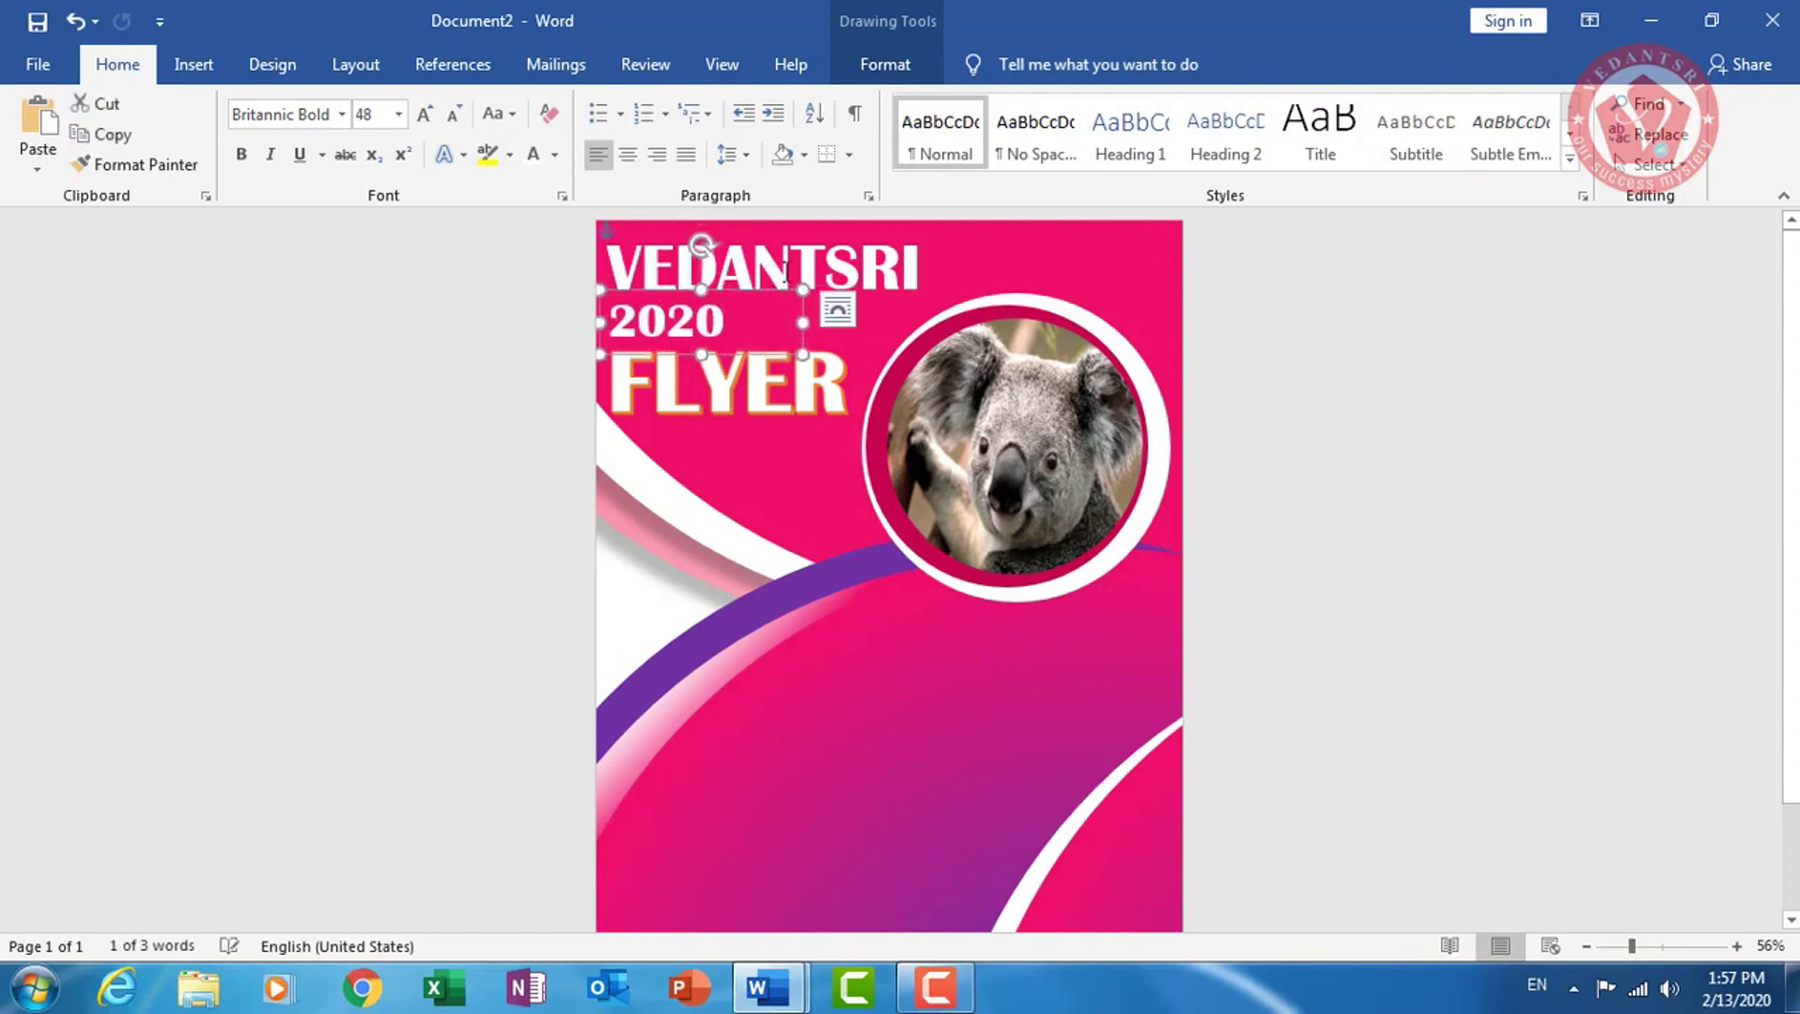
click(1081, 247)
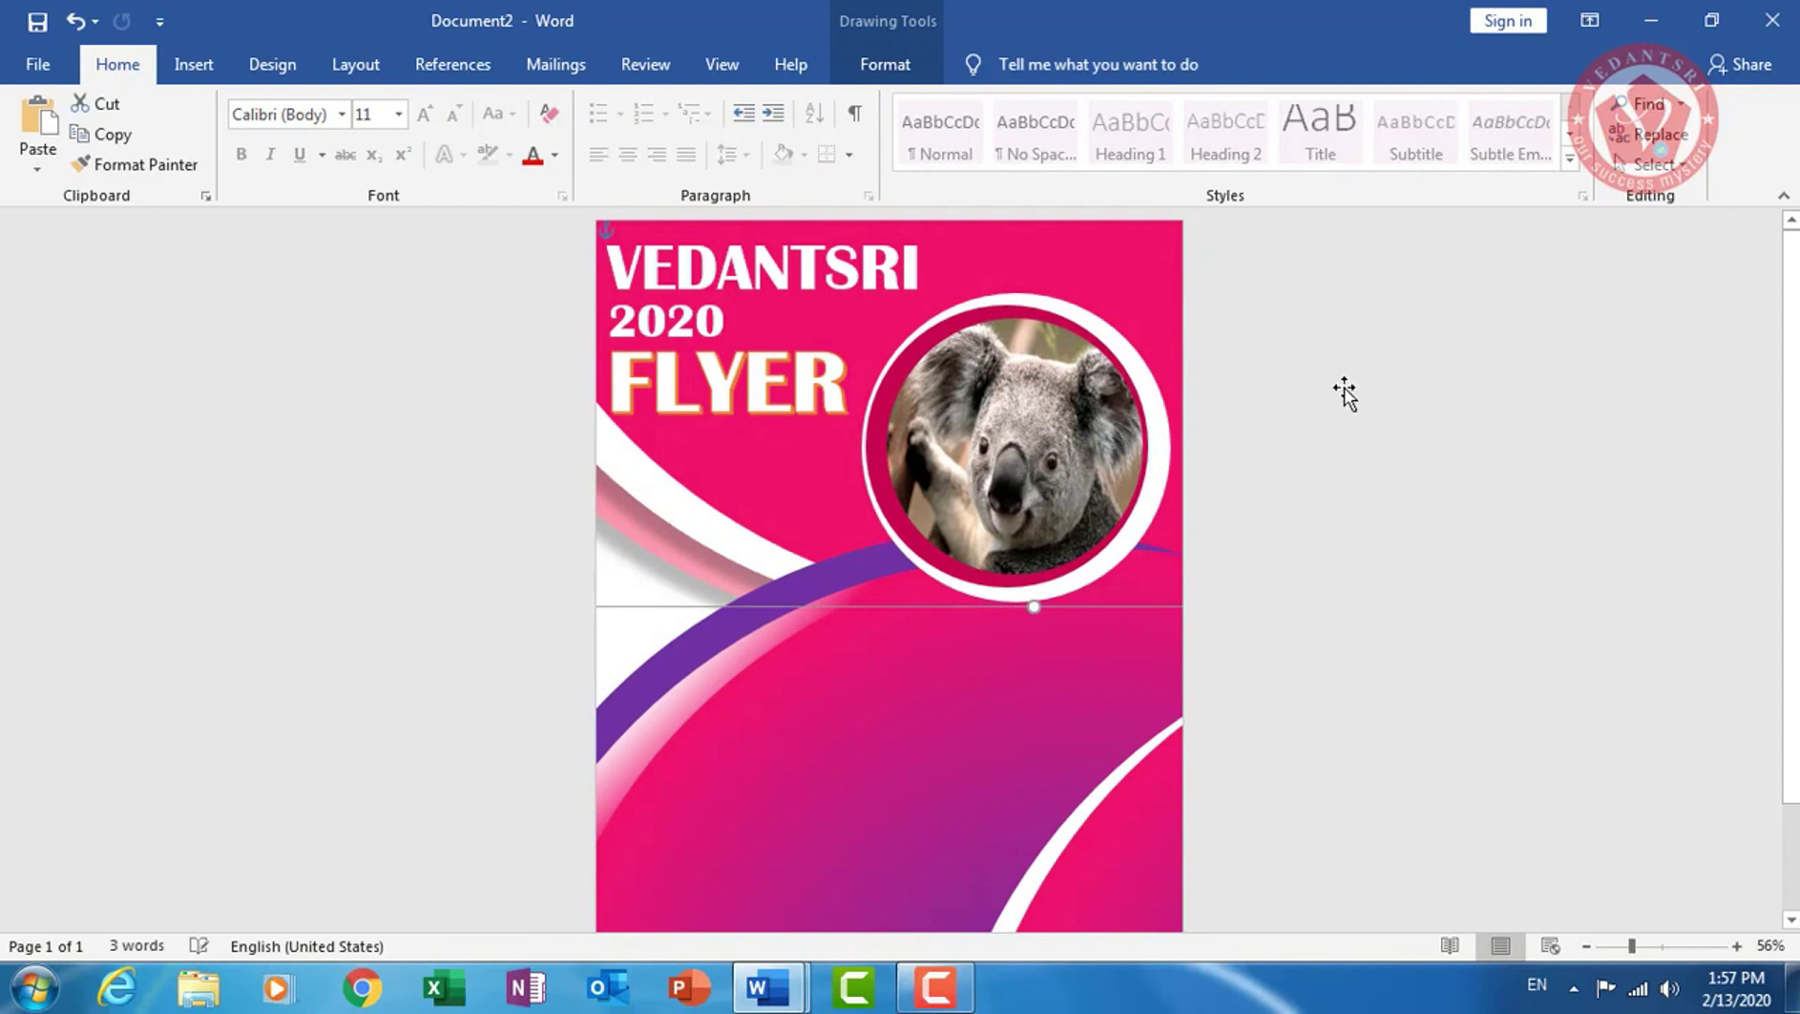
scroll(1358, 376, down, 2)
scroll(1358, 376, down, 1)
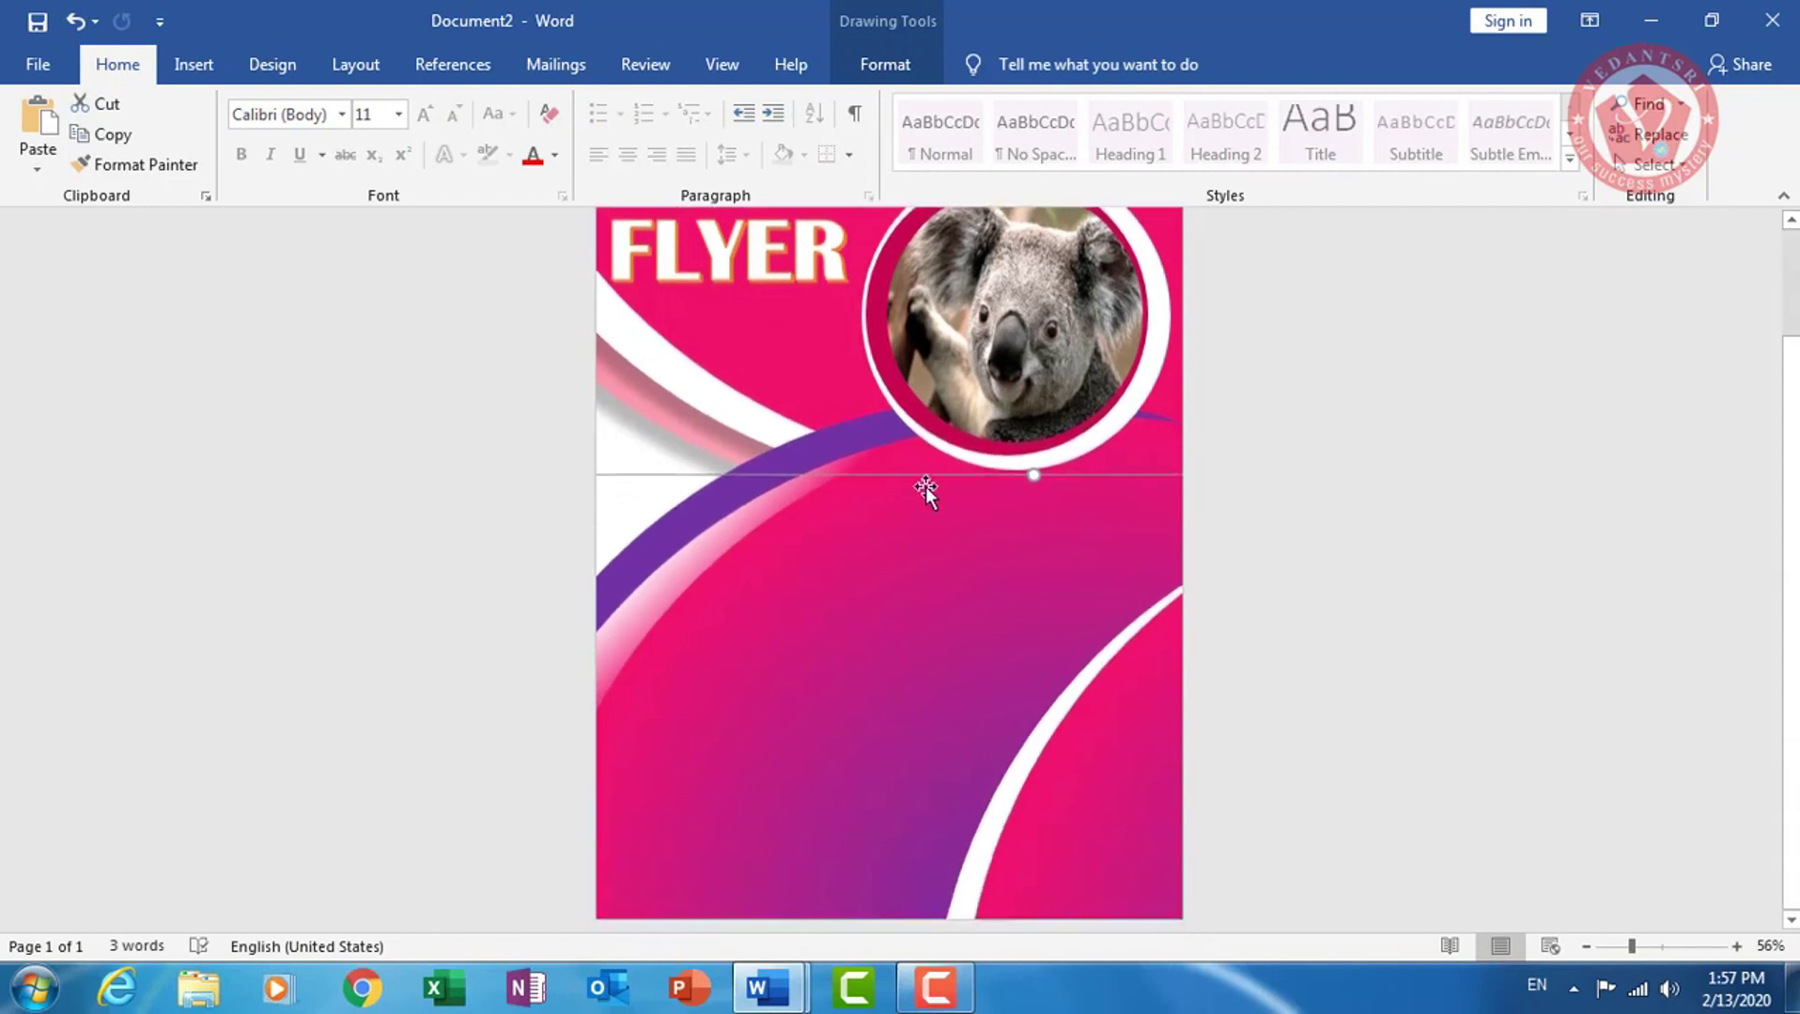
Draw a text box below the koala circle containing the word Computer, slightly enlarged
click(193, 64)
click(1425, 141)
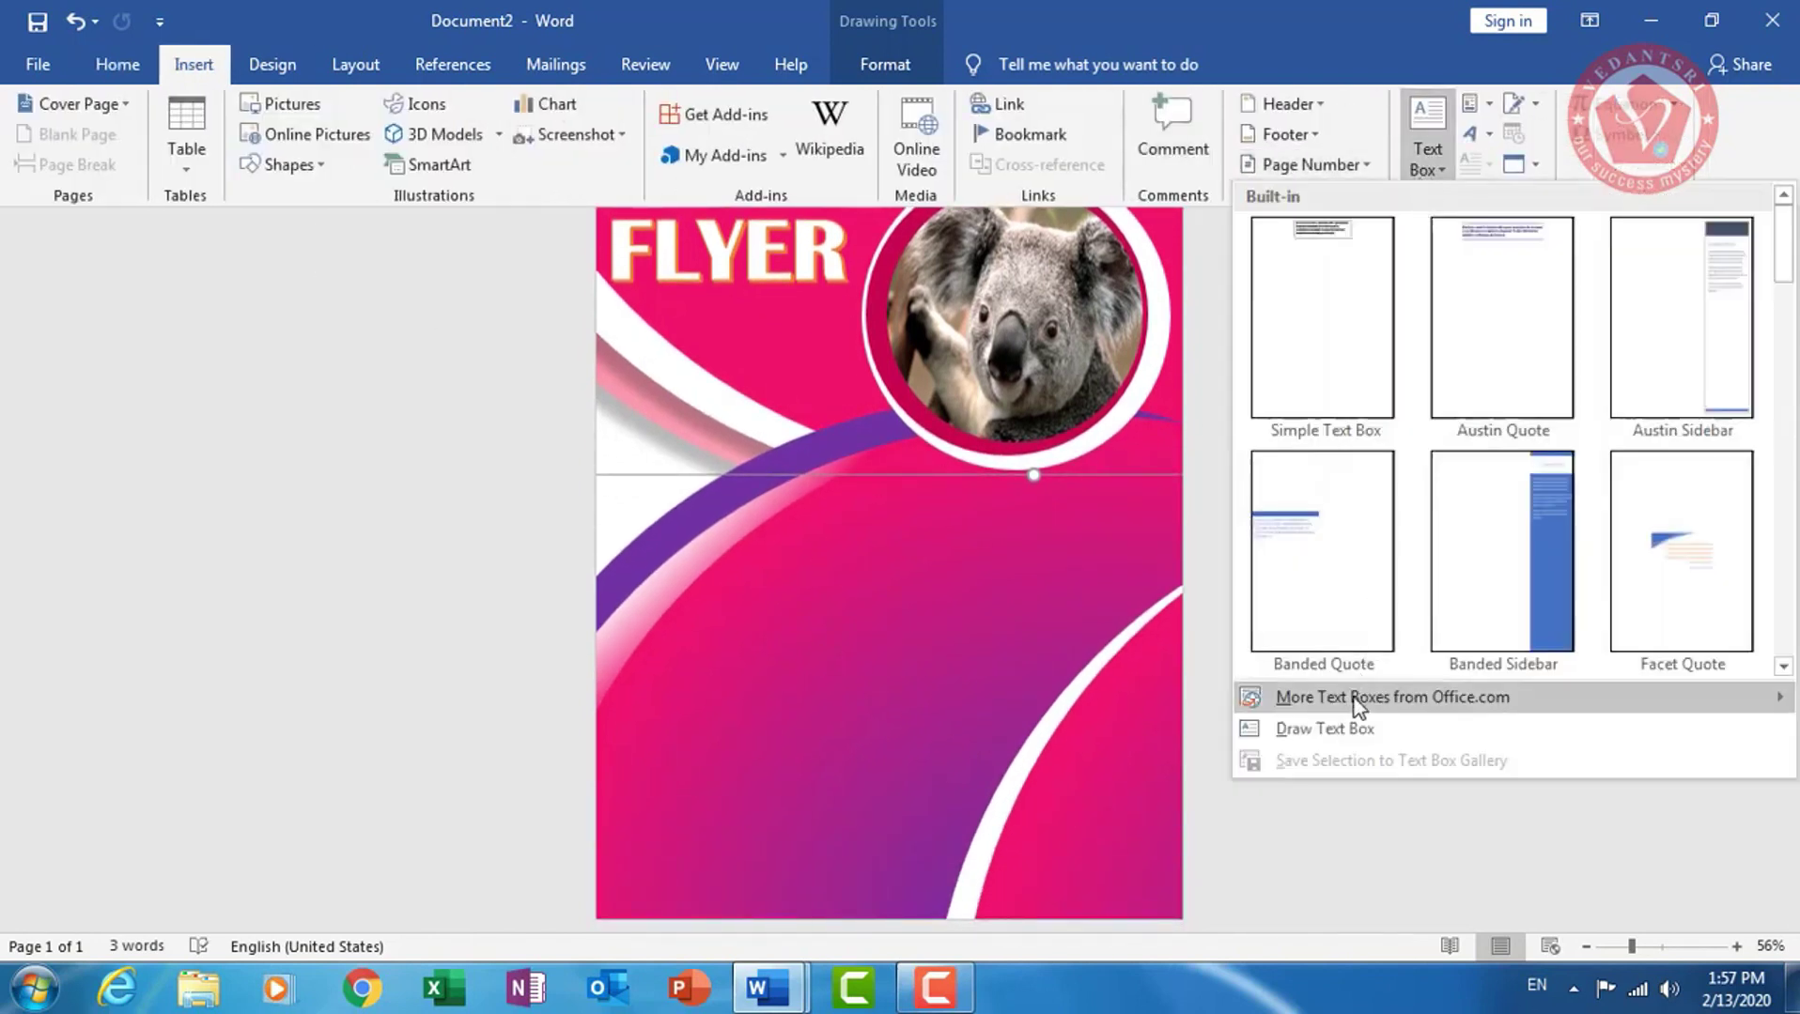
click(1244, 727)
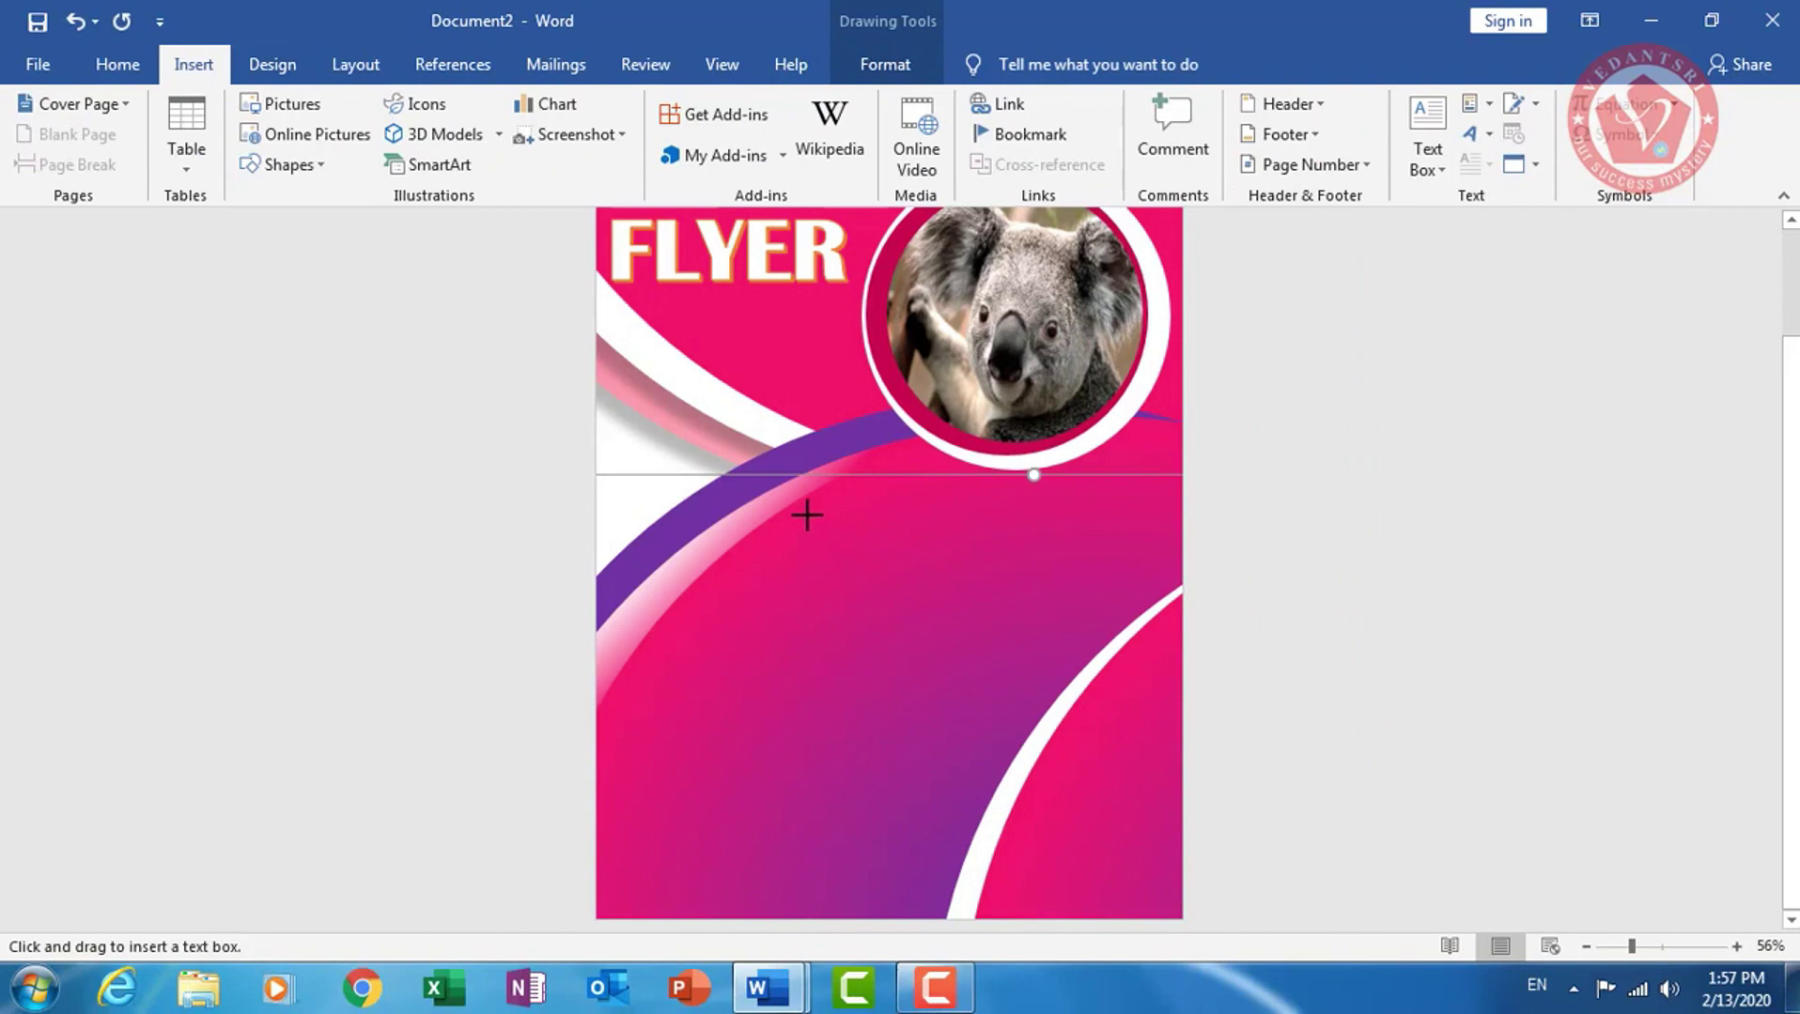
drag(806, 515, 1063, 604)
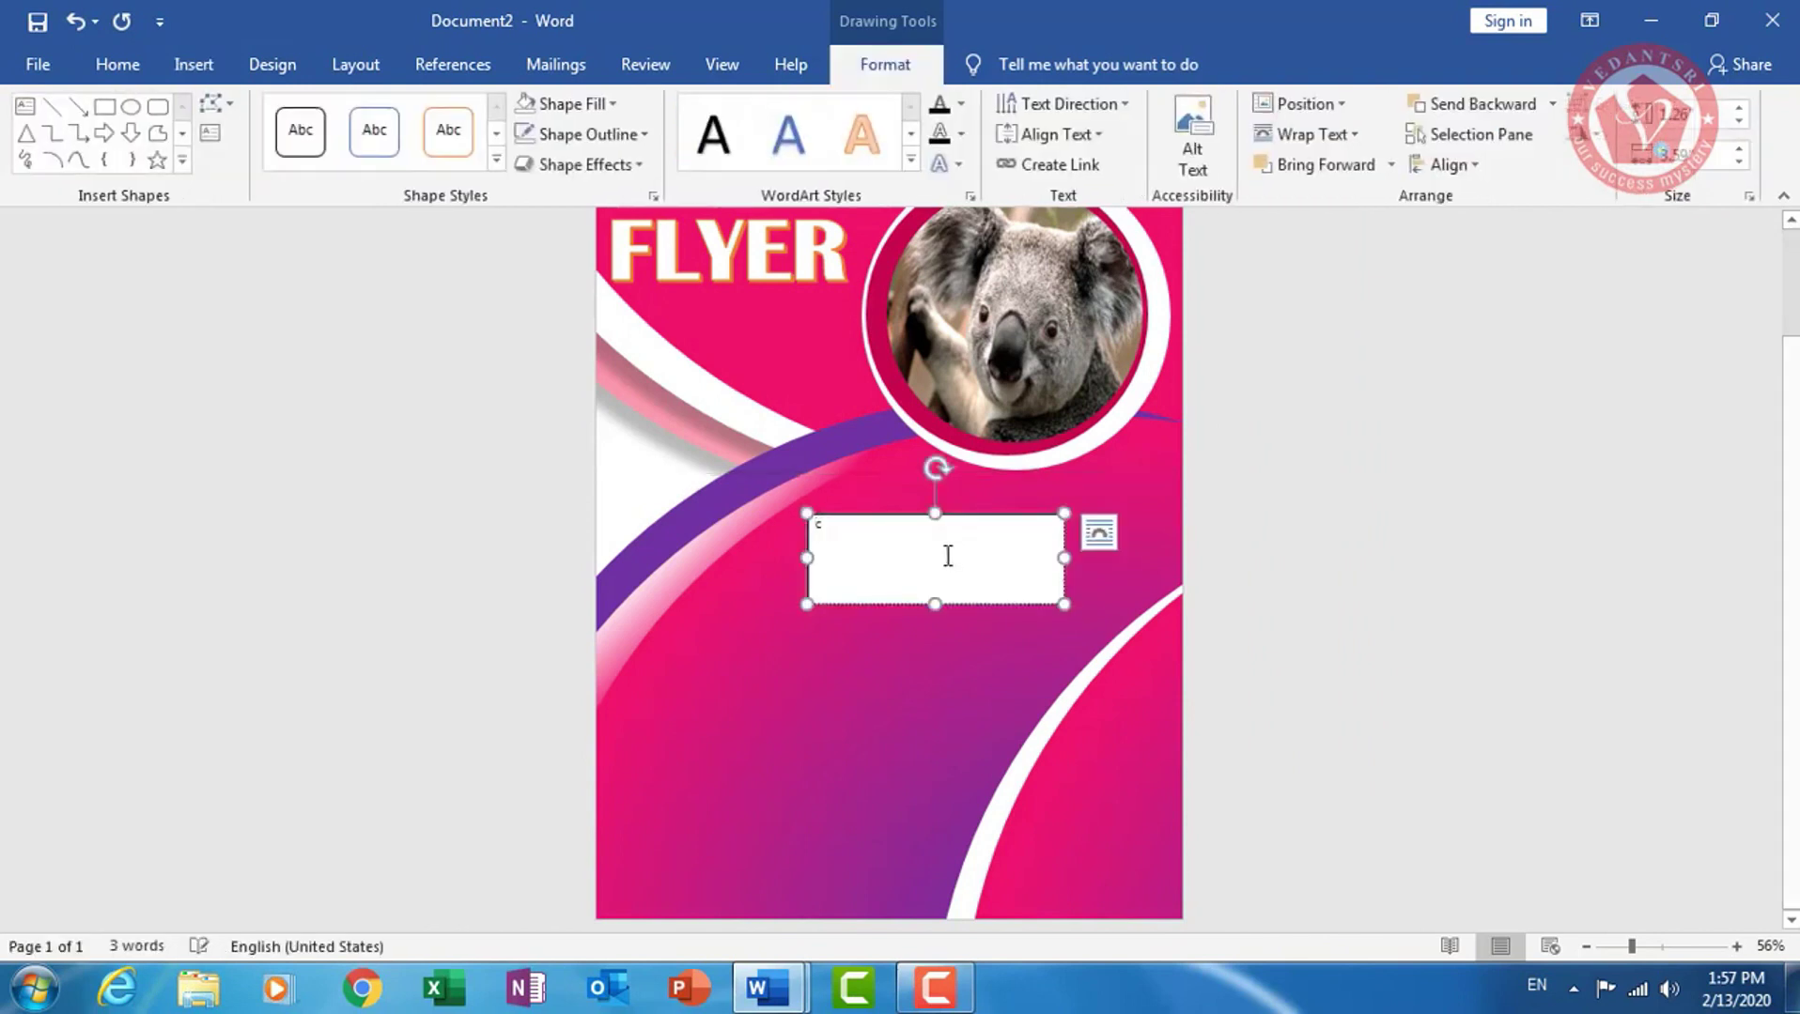
text(d)
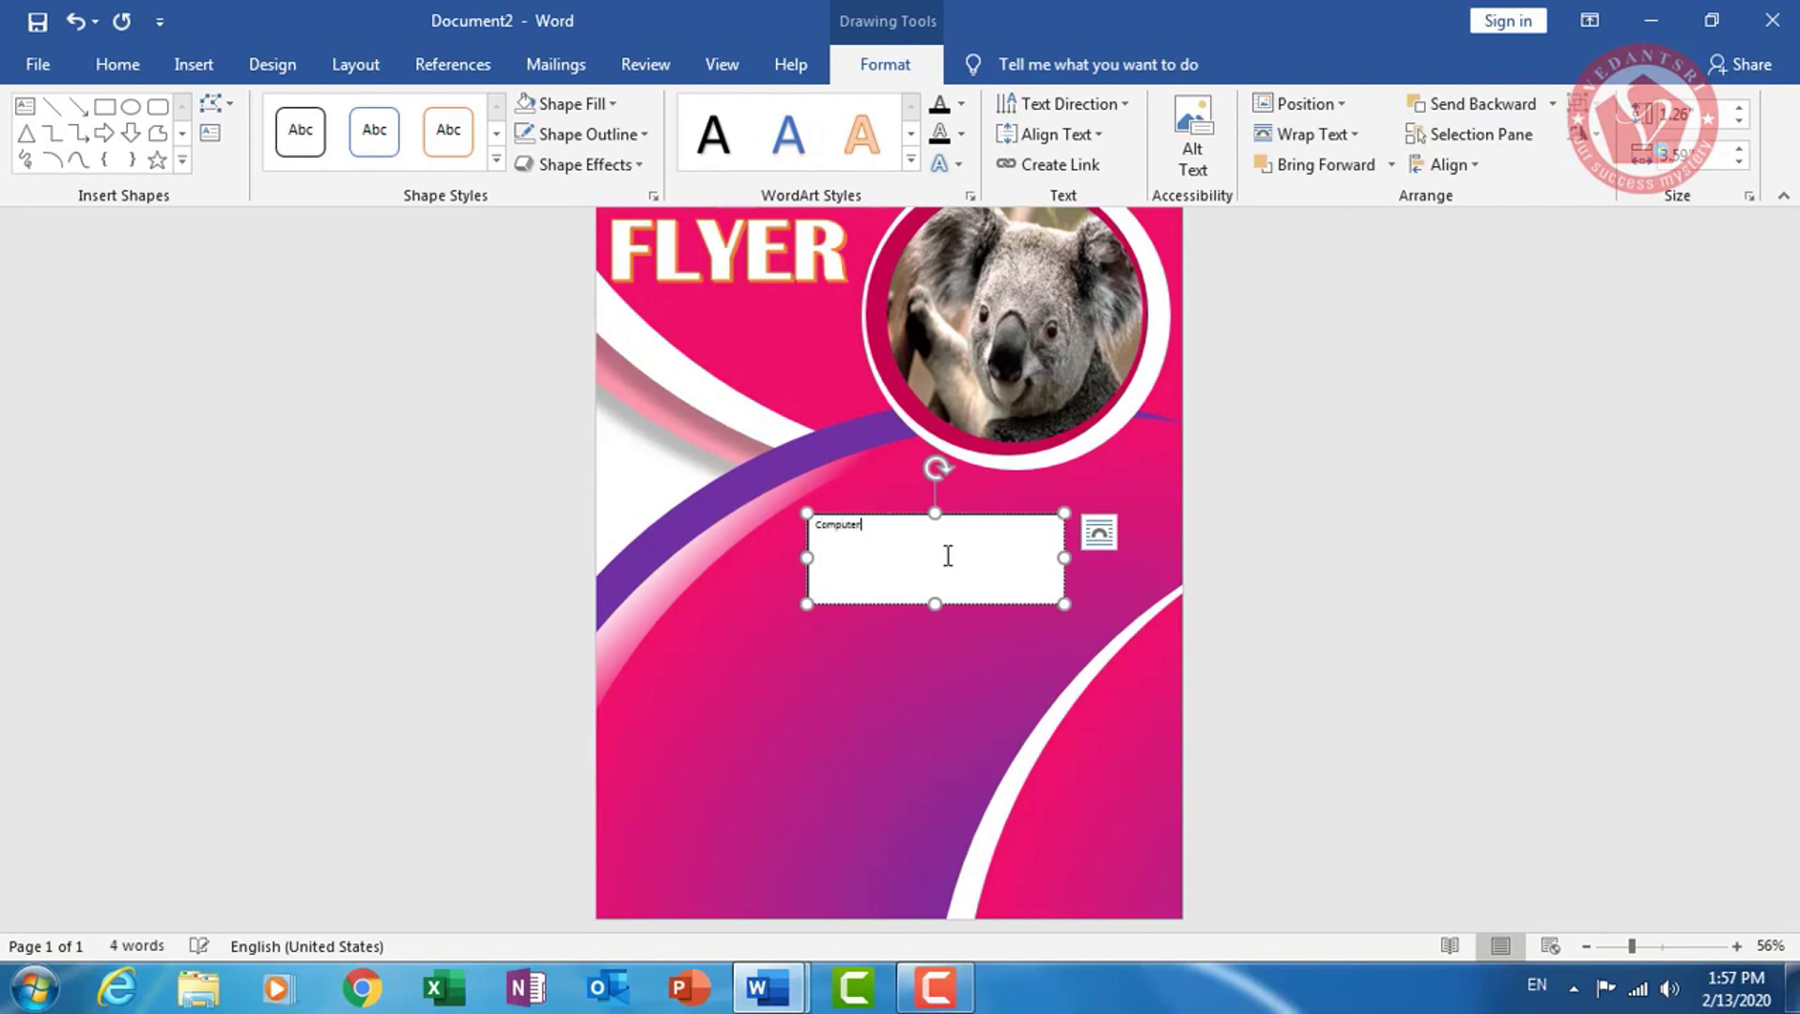
key(ctrl+a)
key(ctrl+bracketright)
key(ctrl+bracketright)
key(ctrl+bracketright)
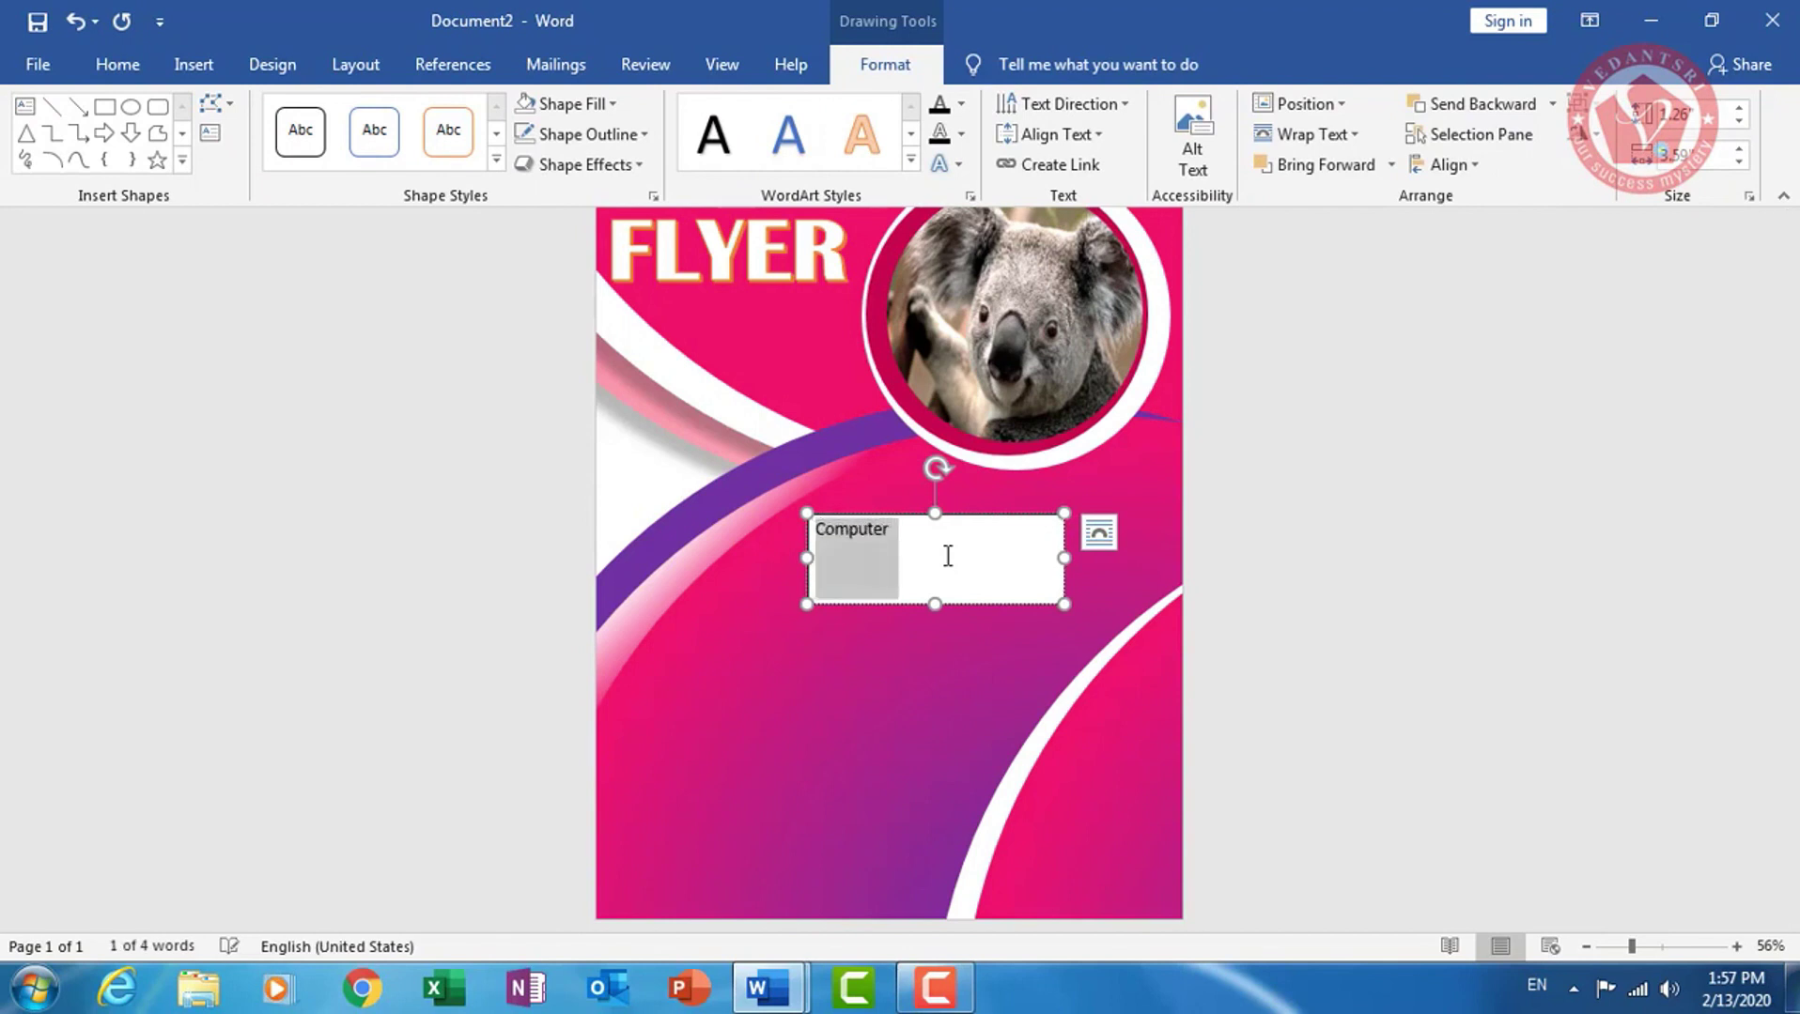
key(ctrl+bracketright)
key(ctrl+bracketright)
key(ctrl+bracketright)
key(ctrl+bracketright)
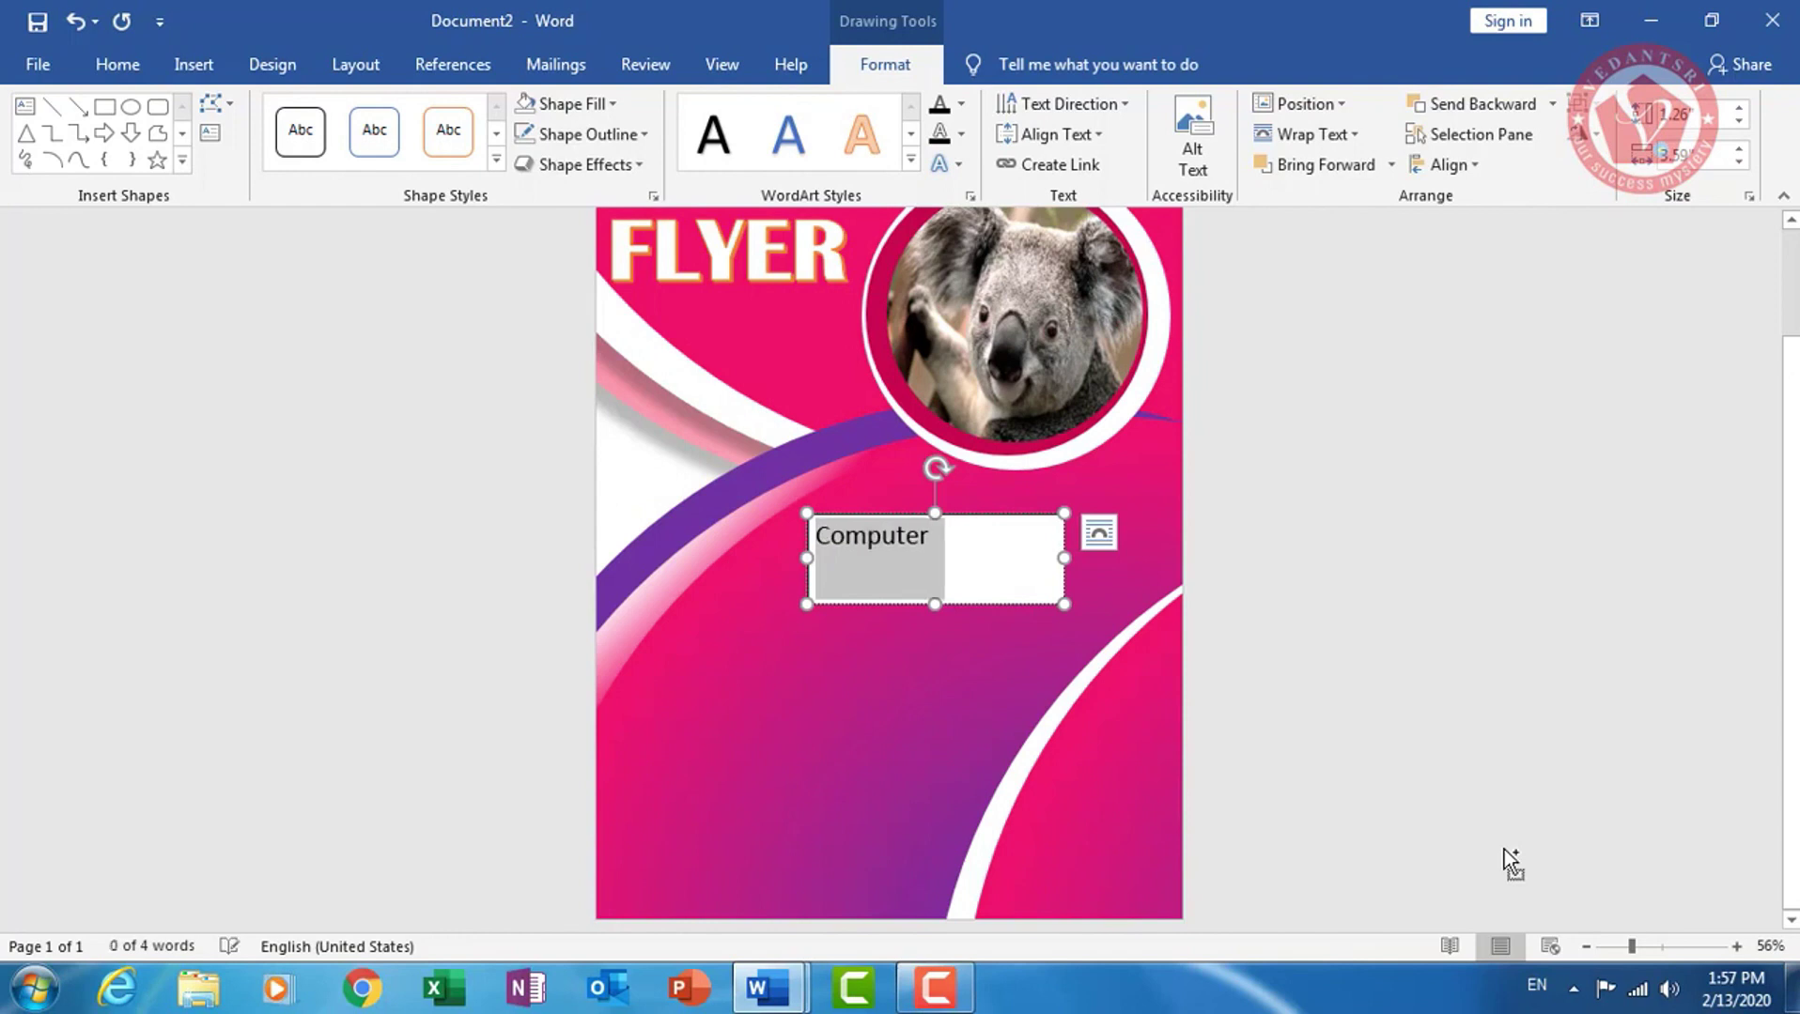
Set Computer's font to Amita and remove the text box's white fill
click(117, 66)
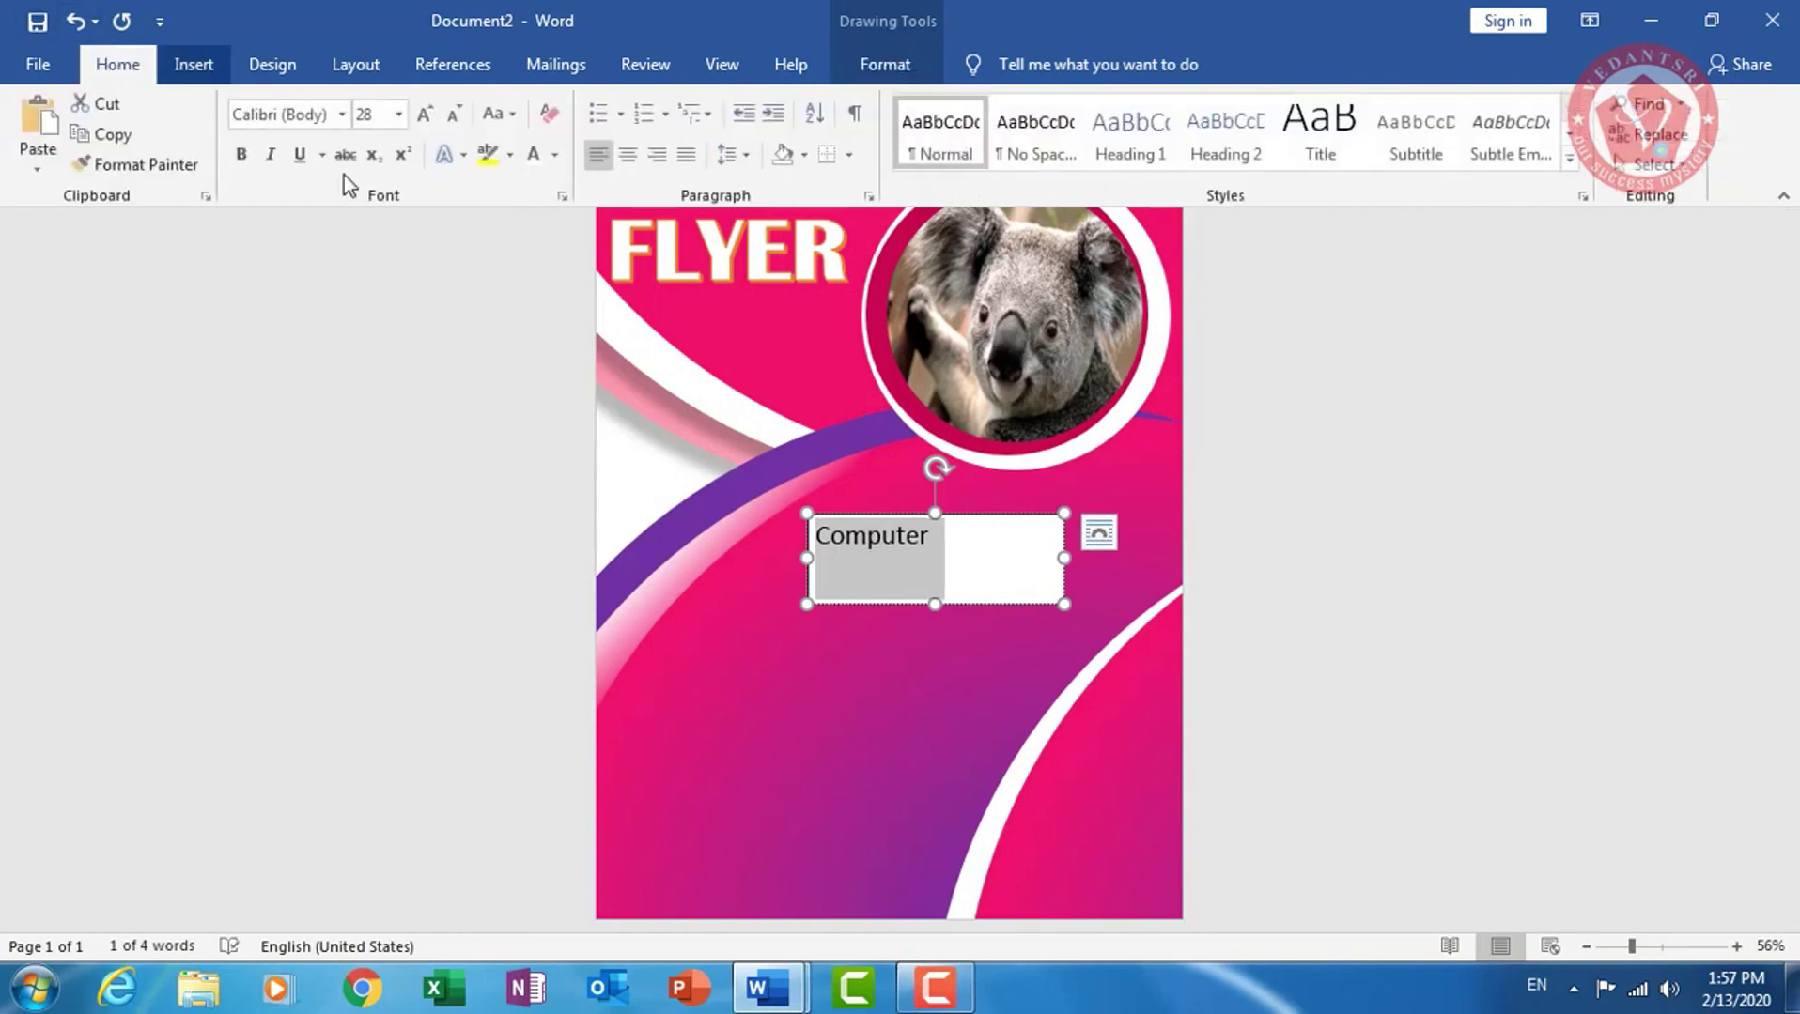
click(344, 117)
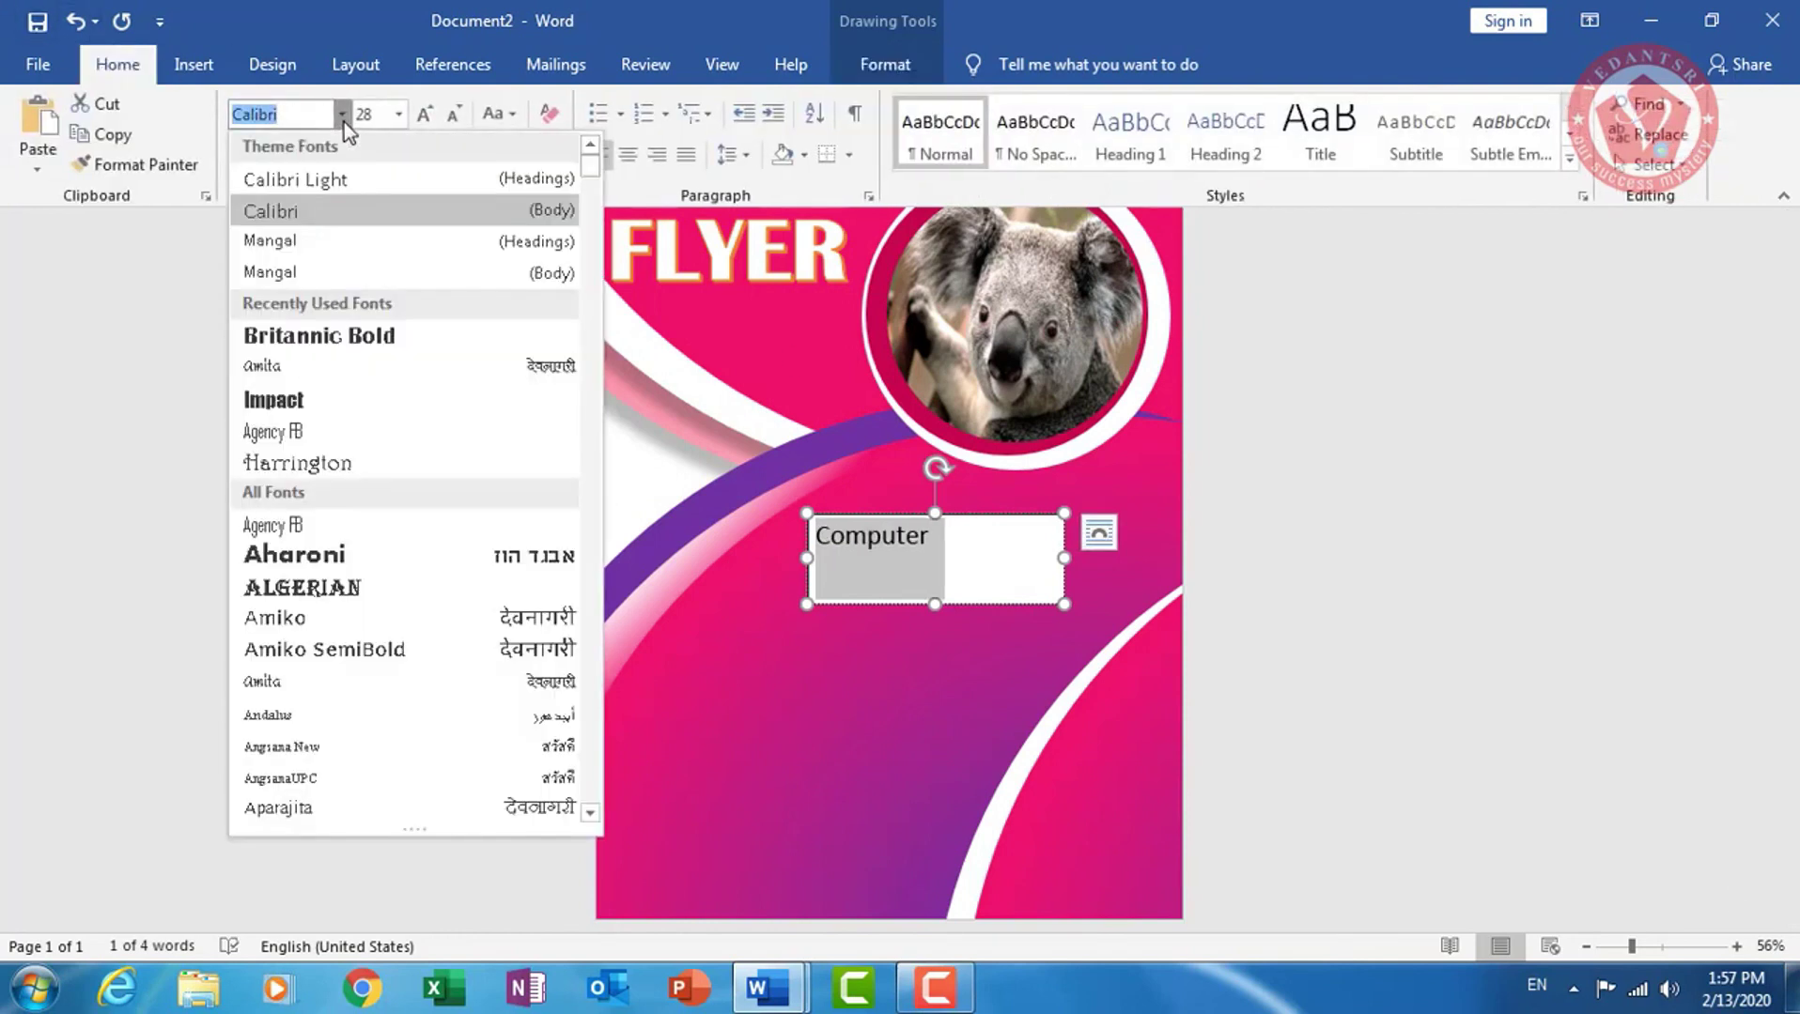
click(310, 369)
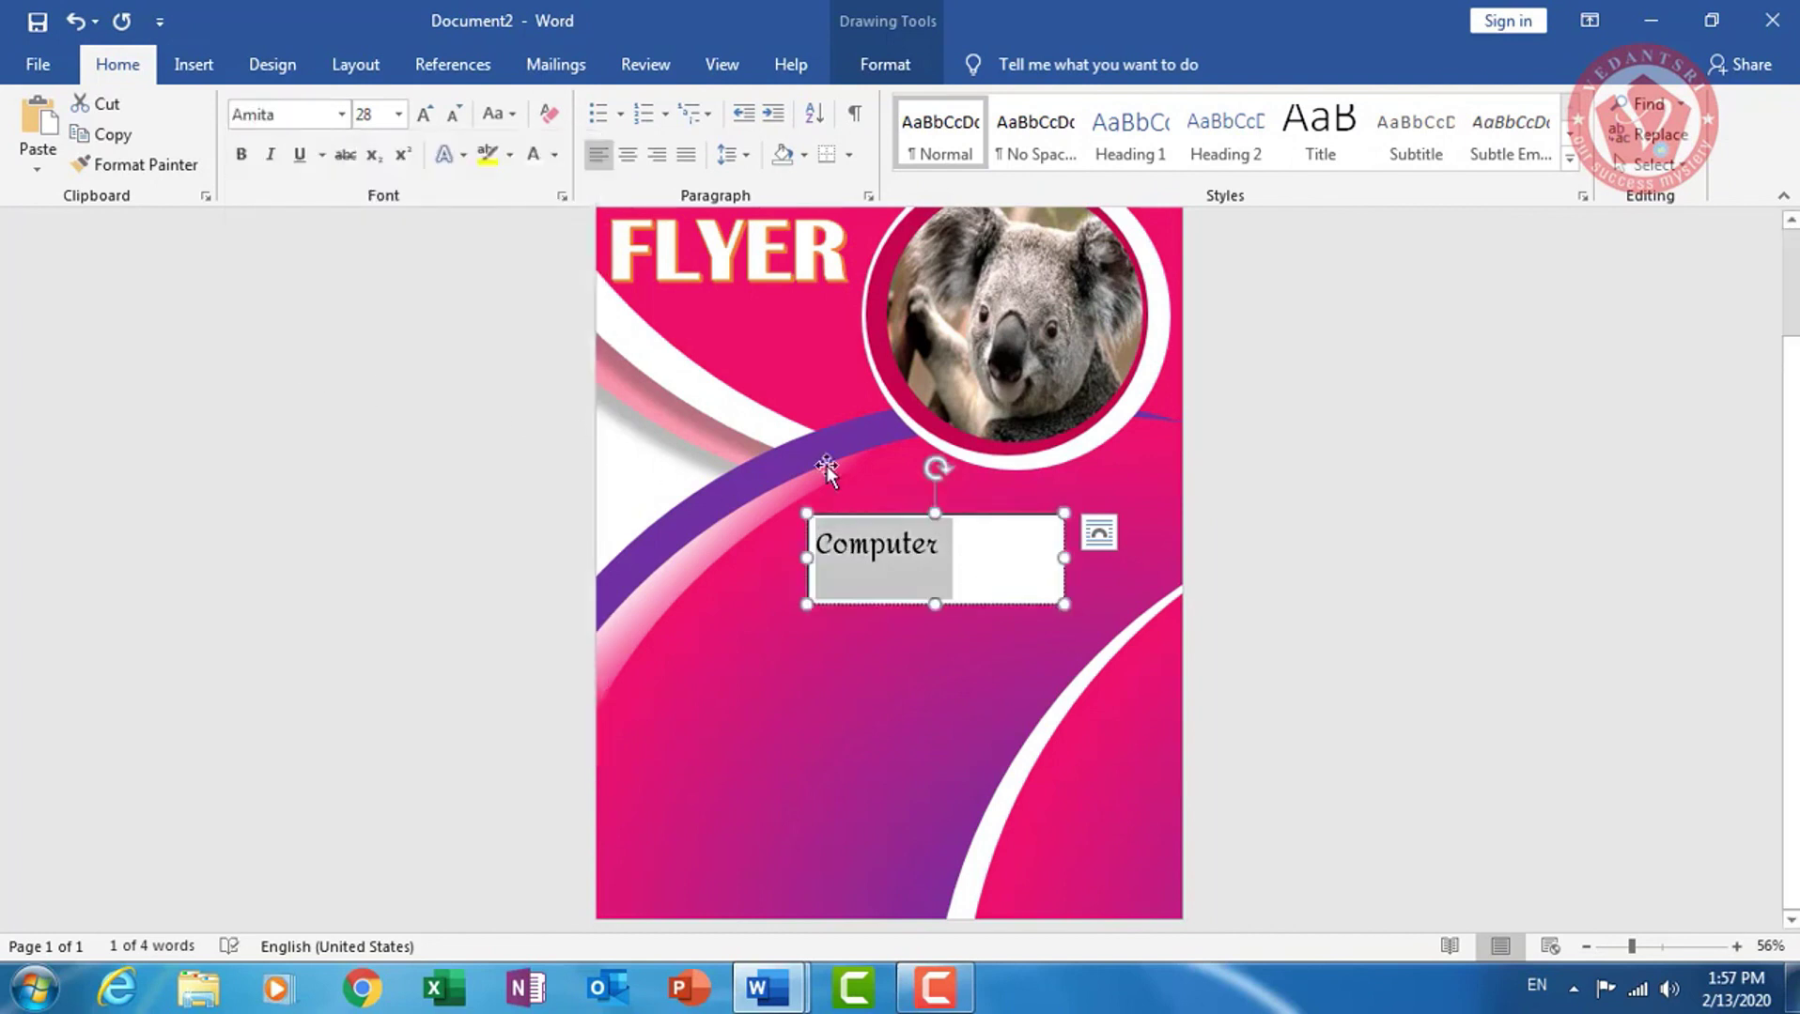
click(885, 64)
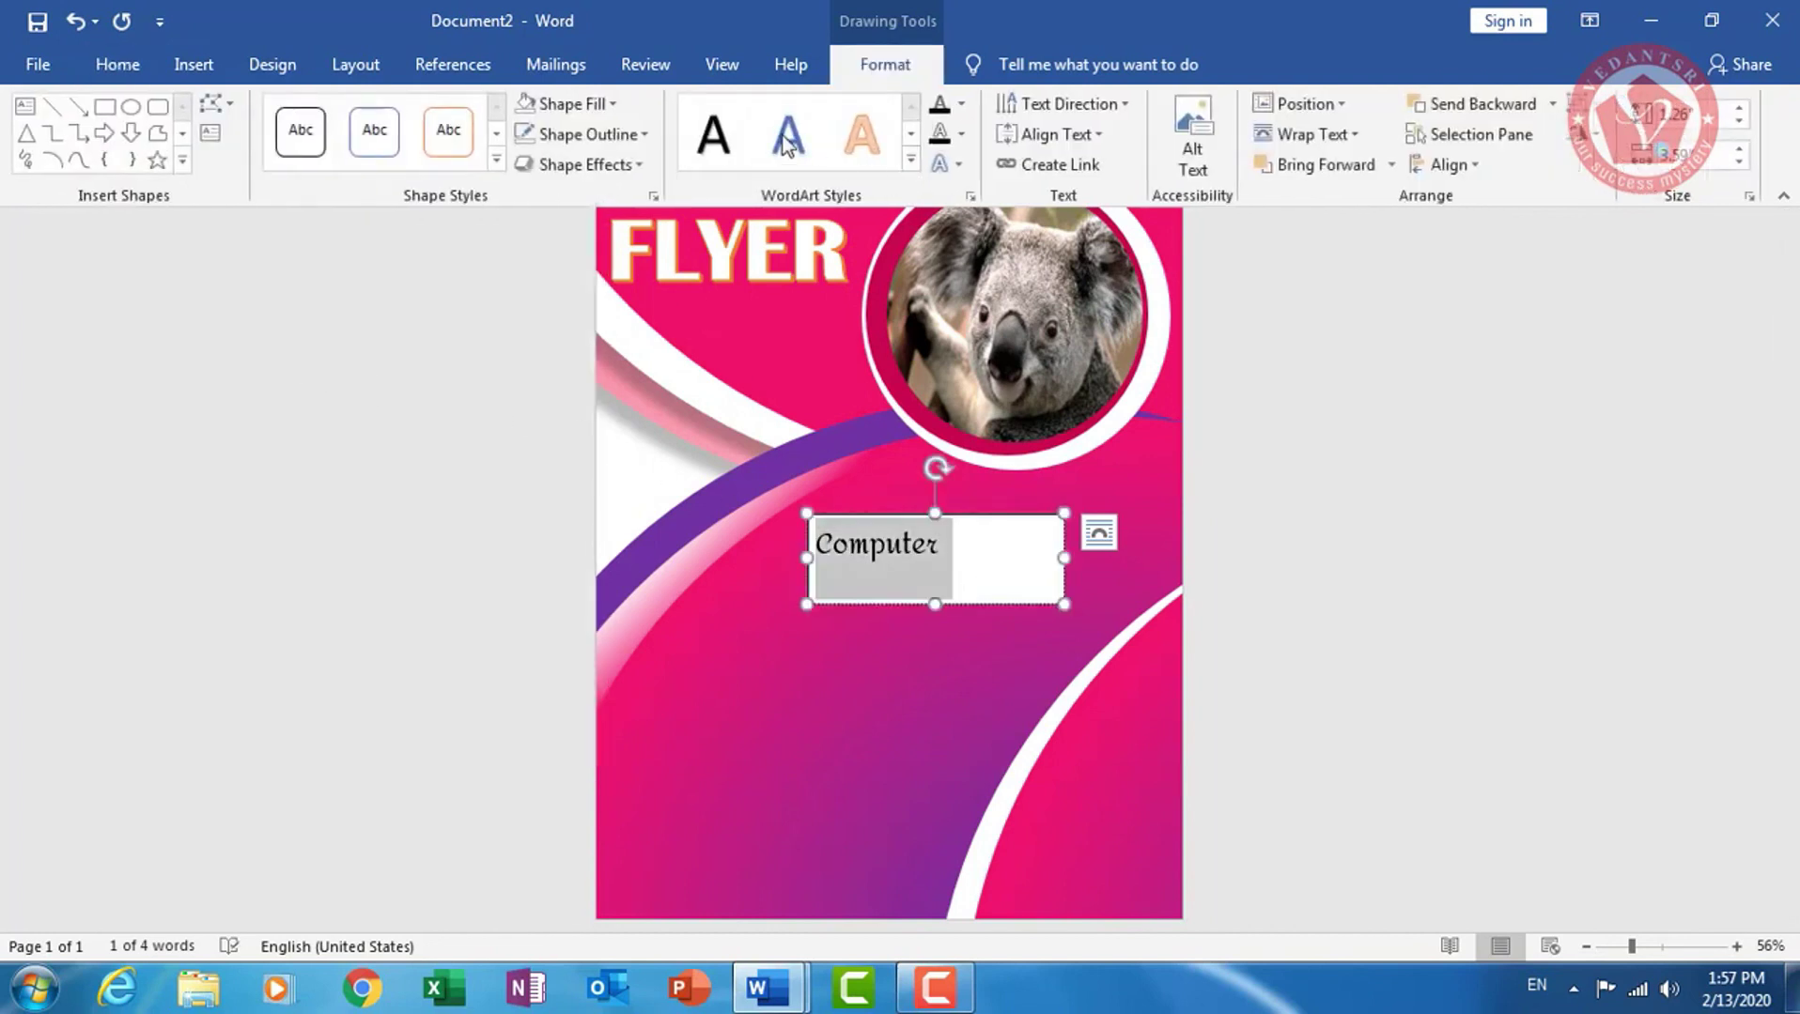
click(563, 103)
click(576, 389)
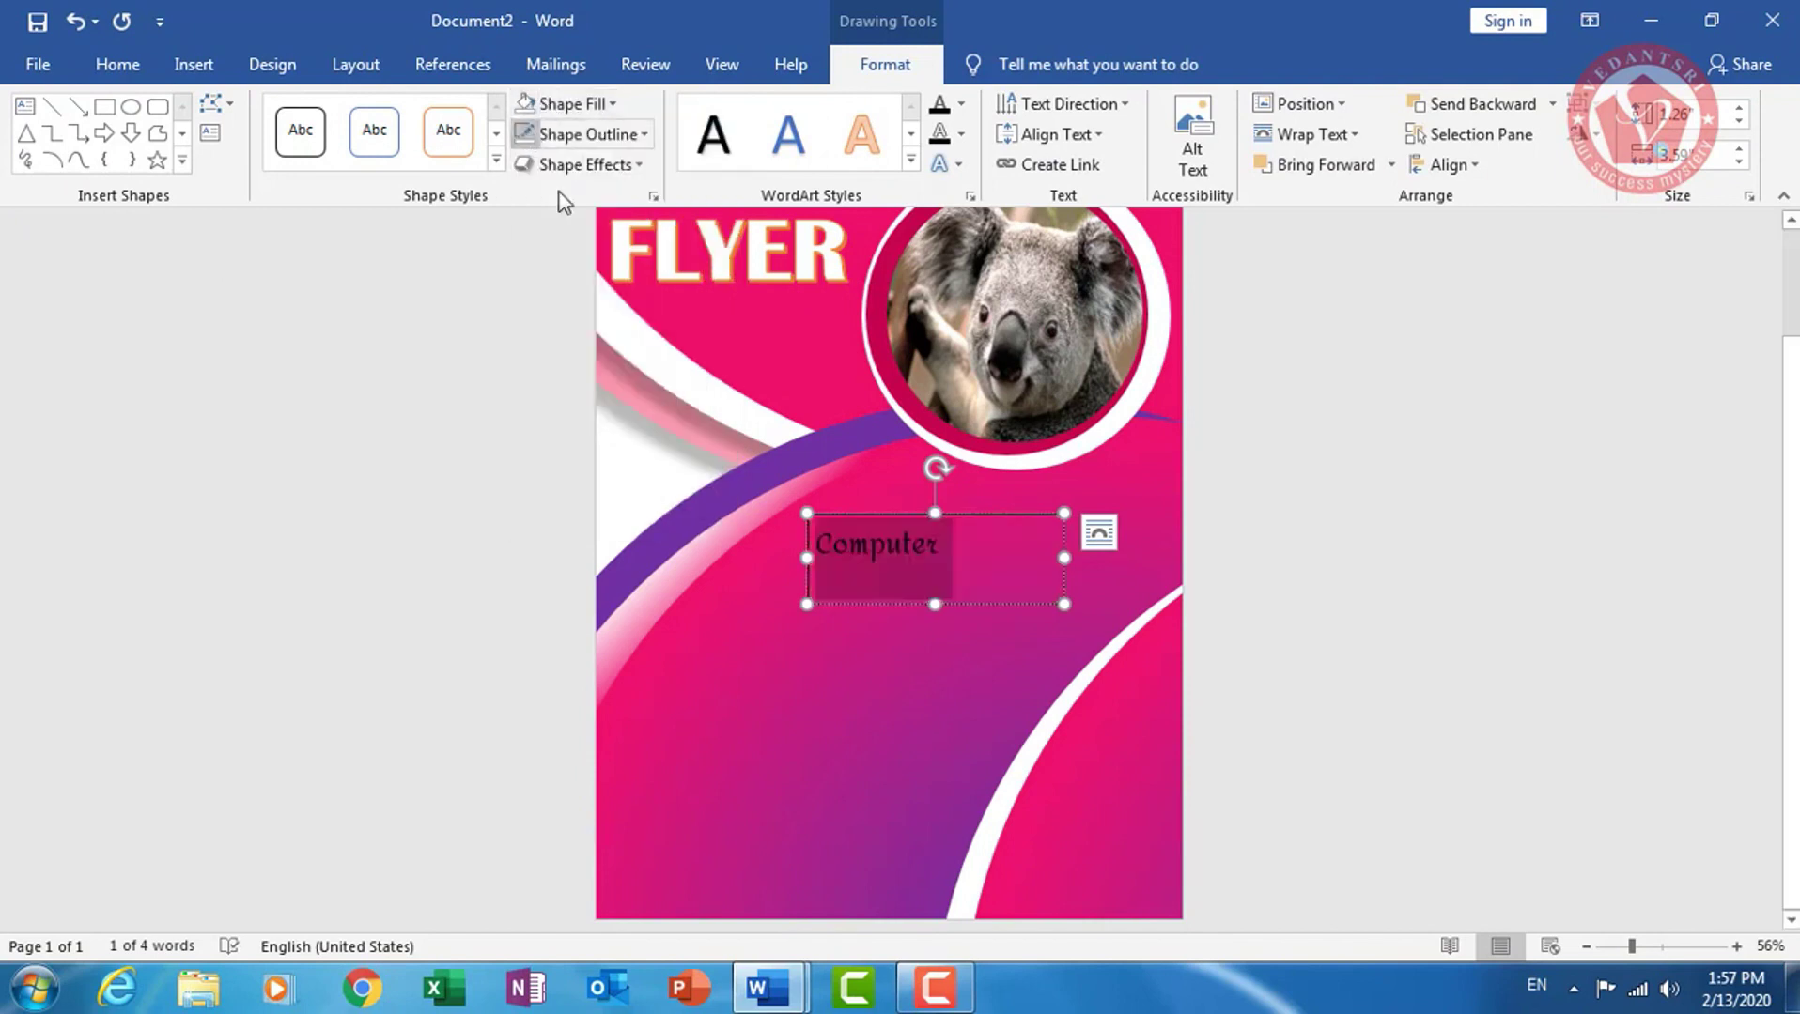
Make Computer white, bold and size 48, and move it up toward the circle
click(117, 64)
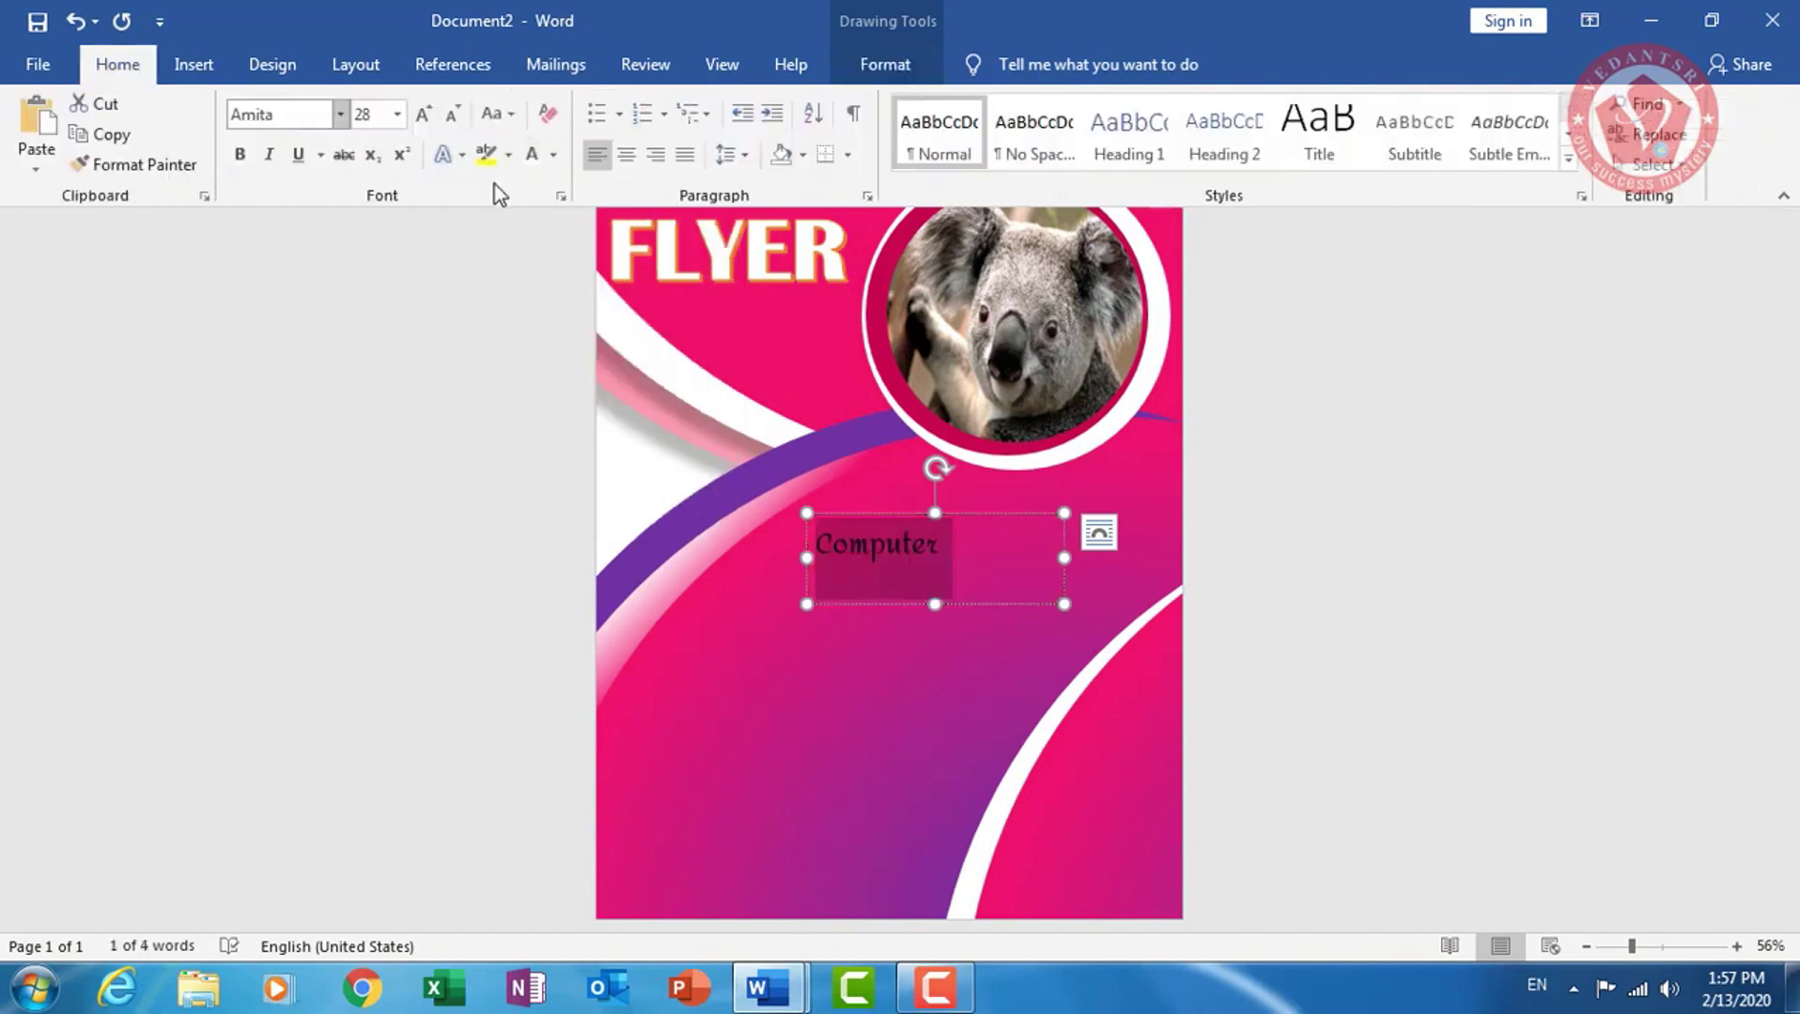
click(533, 154)
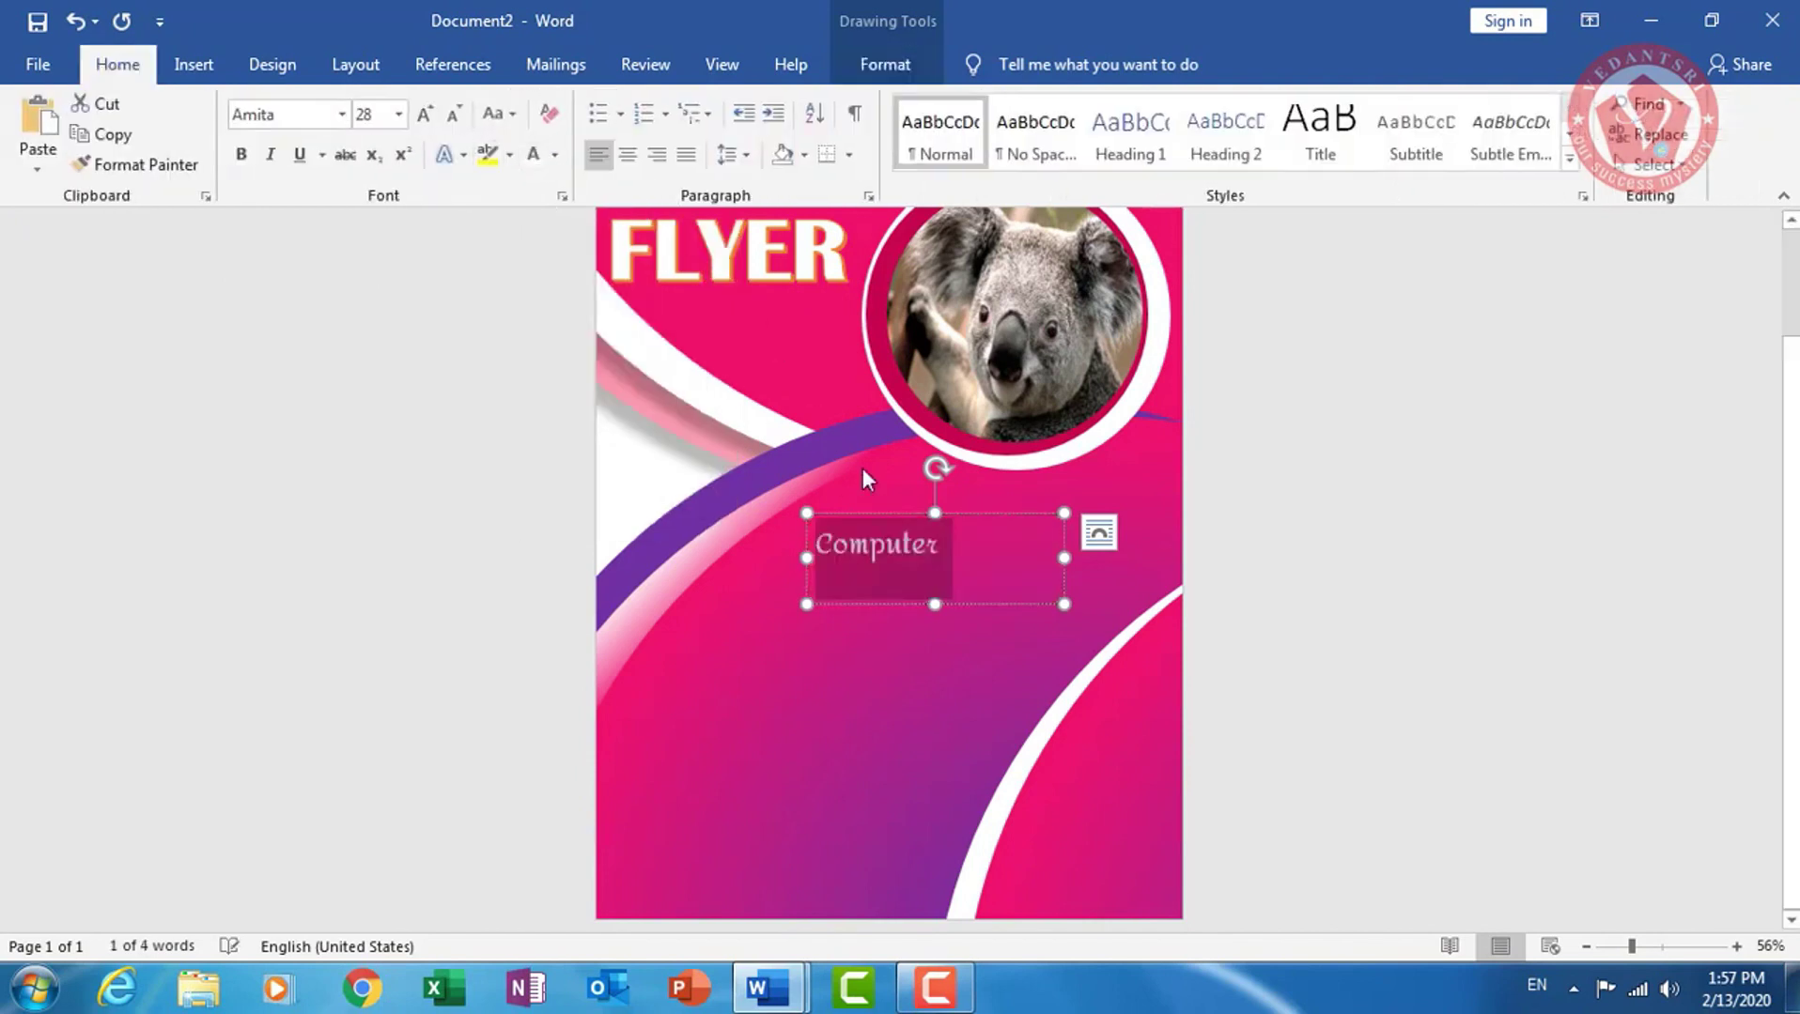
click(241, 154)
click(425, 114)
click(424, 125)
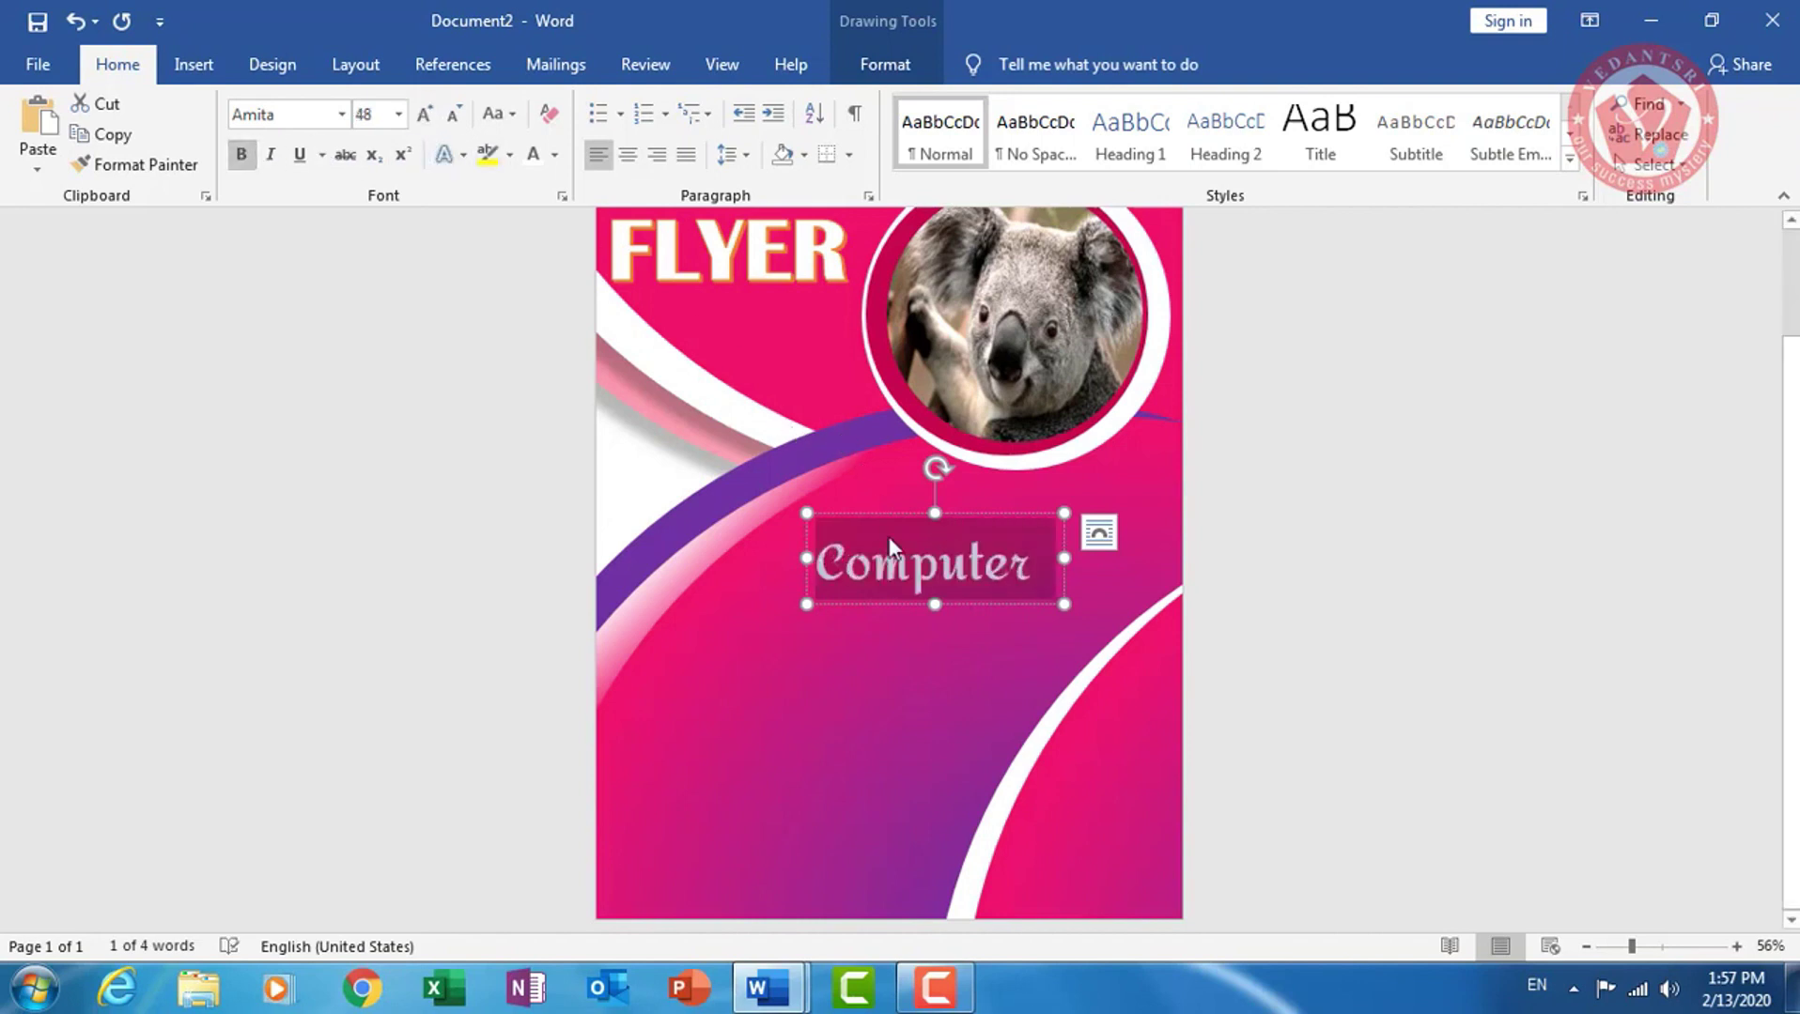
drag(888, 516, 881, 470)
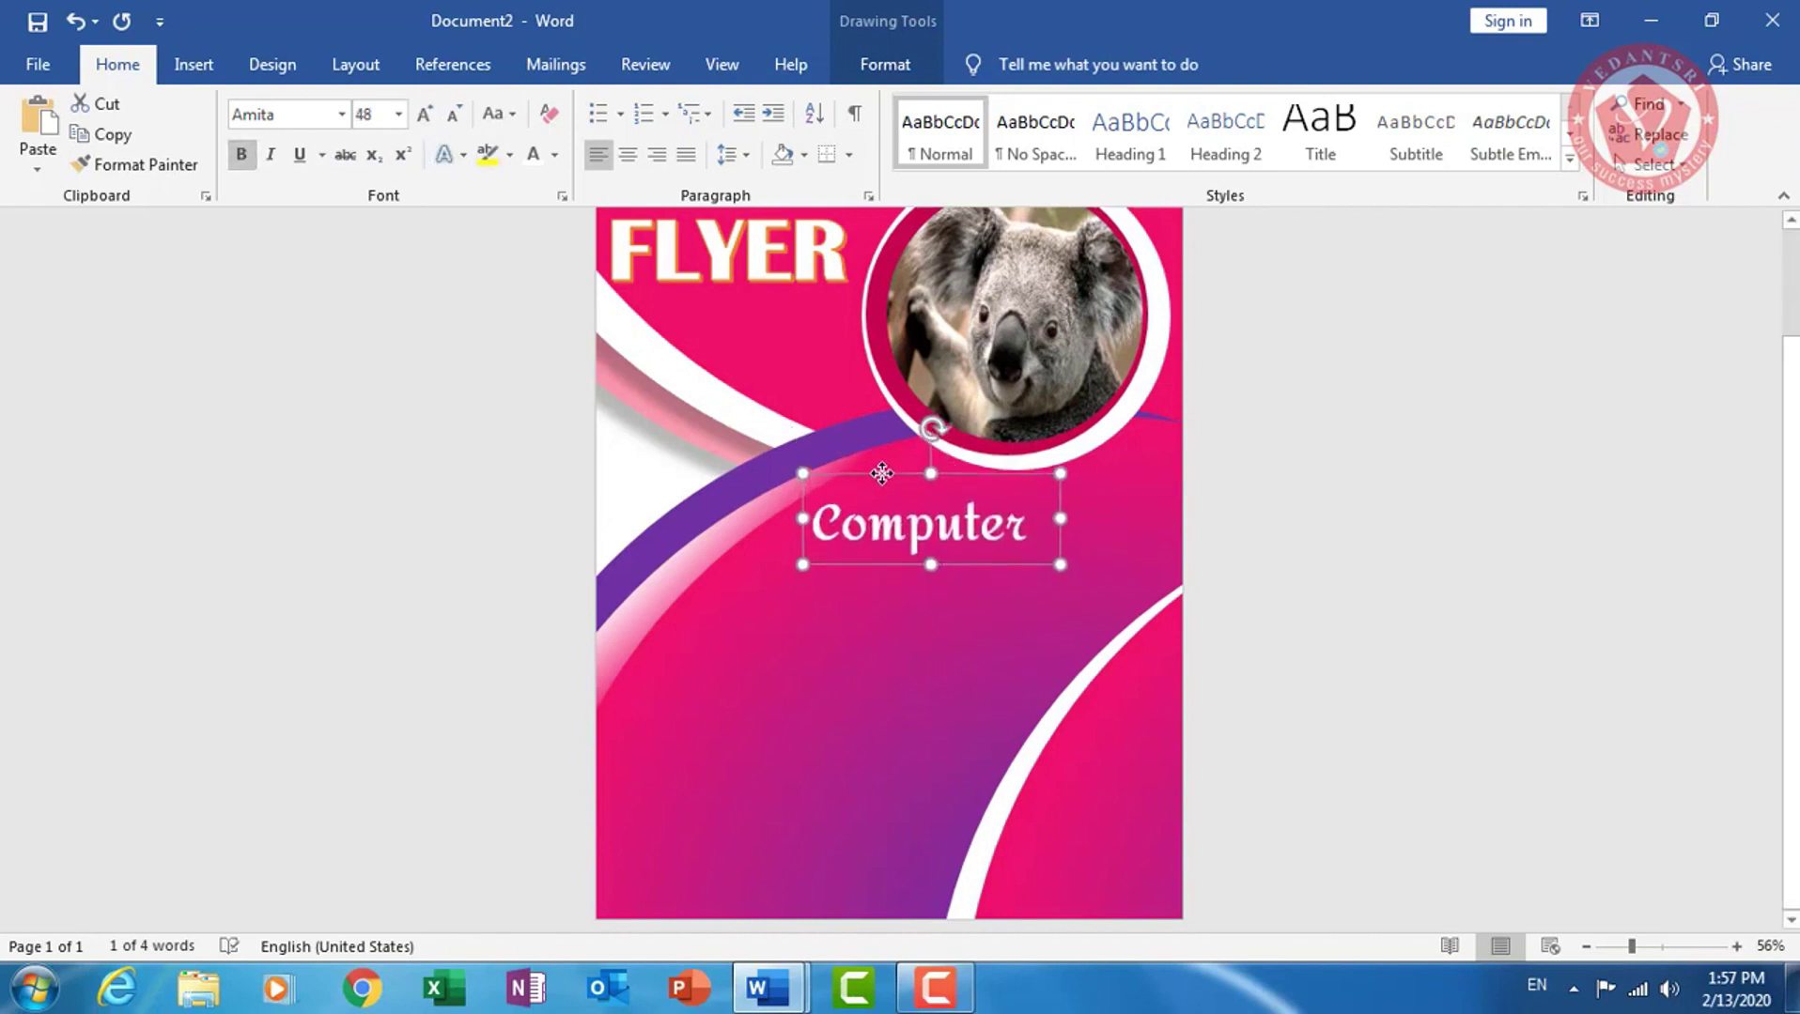
Replace the duplicate second Computer with COURSE in Britannic Bold
mouse_move(887, 543)
mouse_down()
mouse_move(948, 590)
mouse_move(889, 602)
mouse_up()
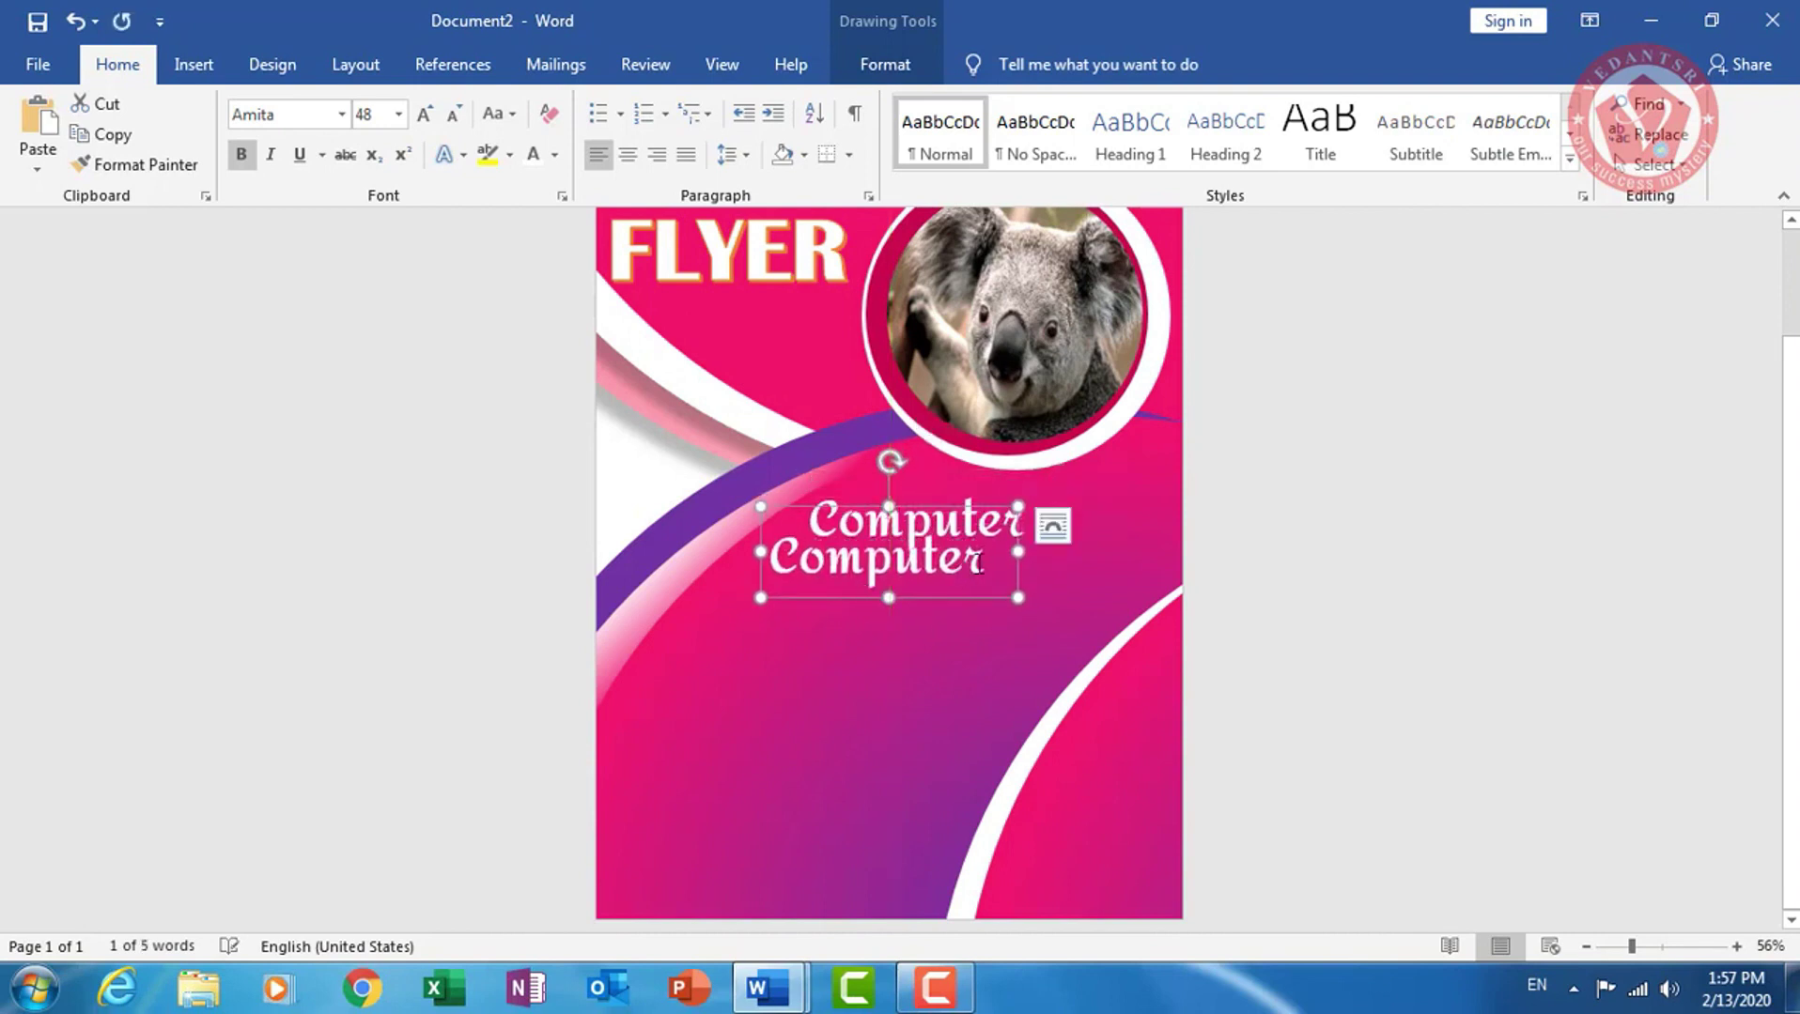
double_click(987, 564)
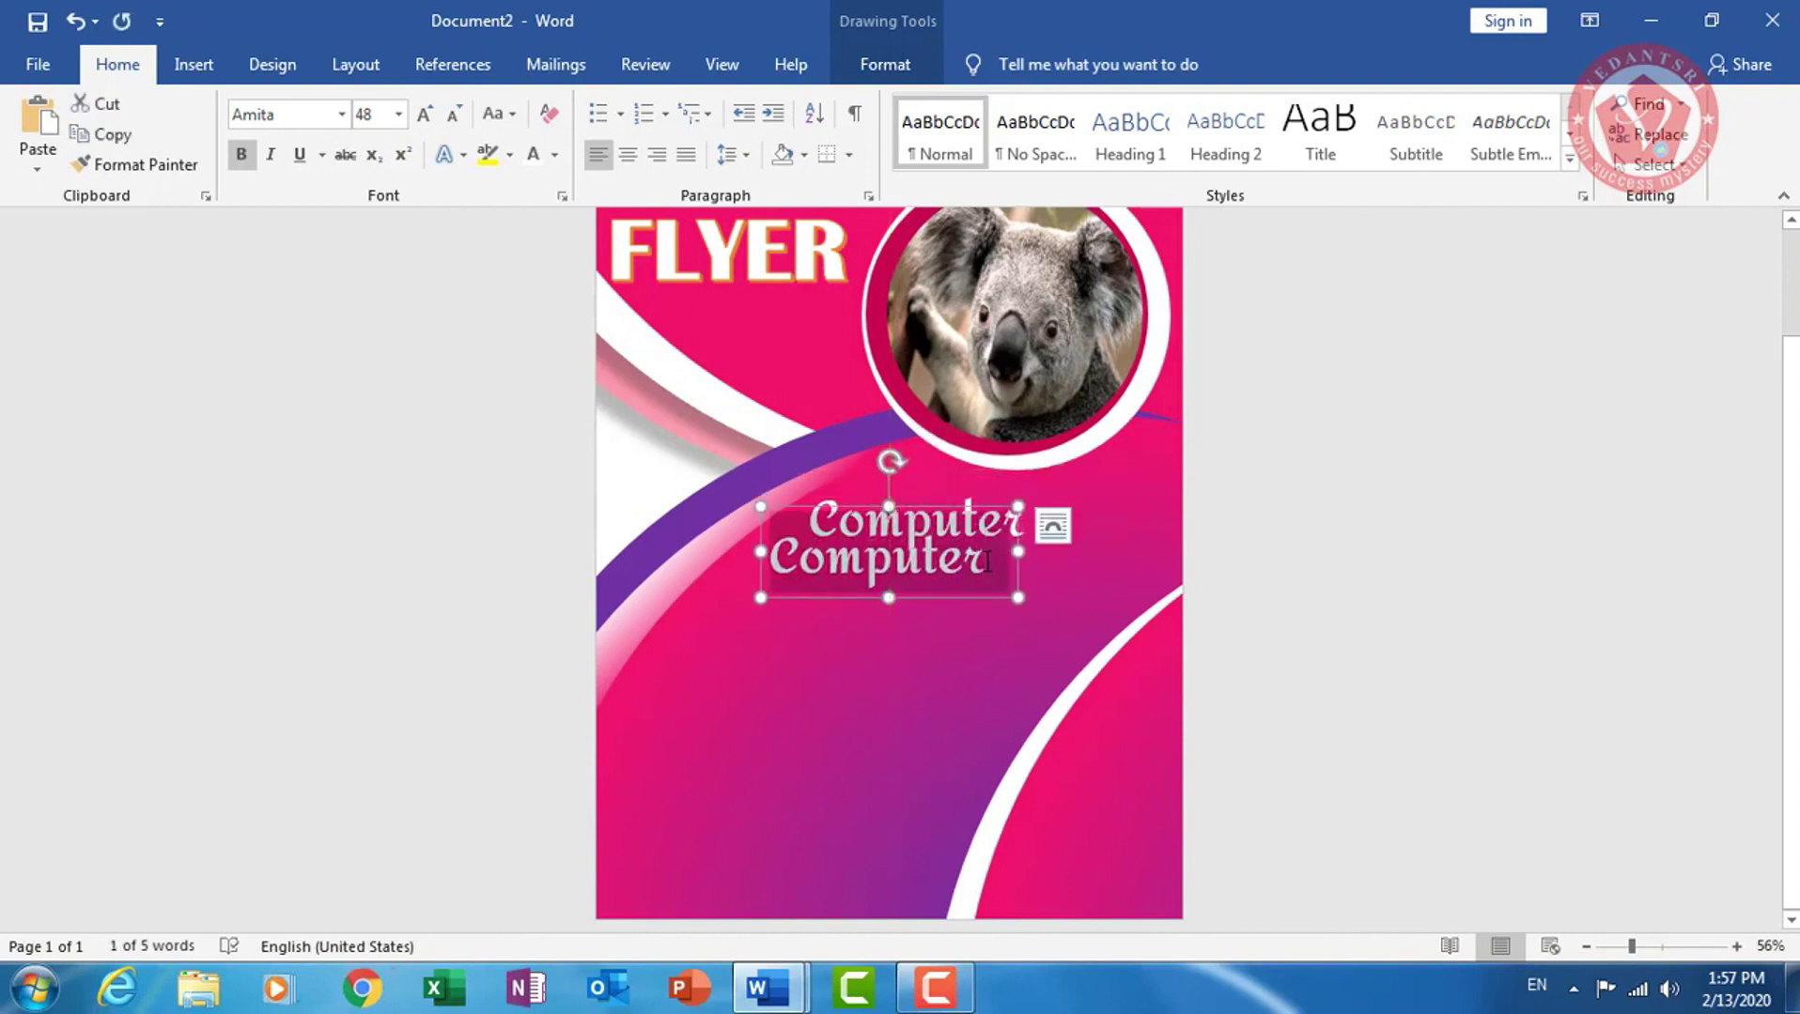
text(COURSE)
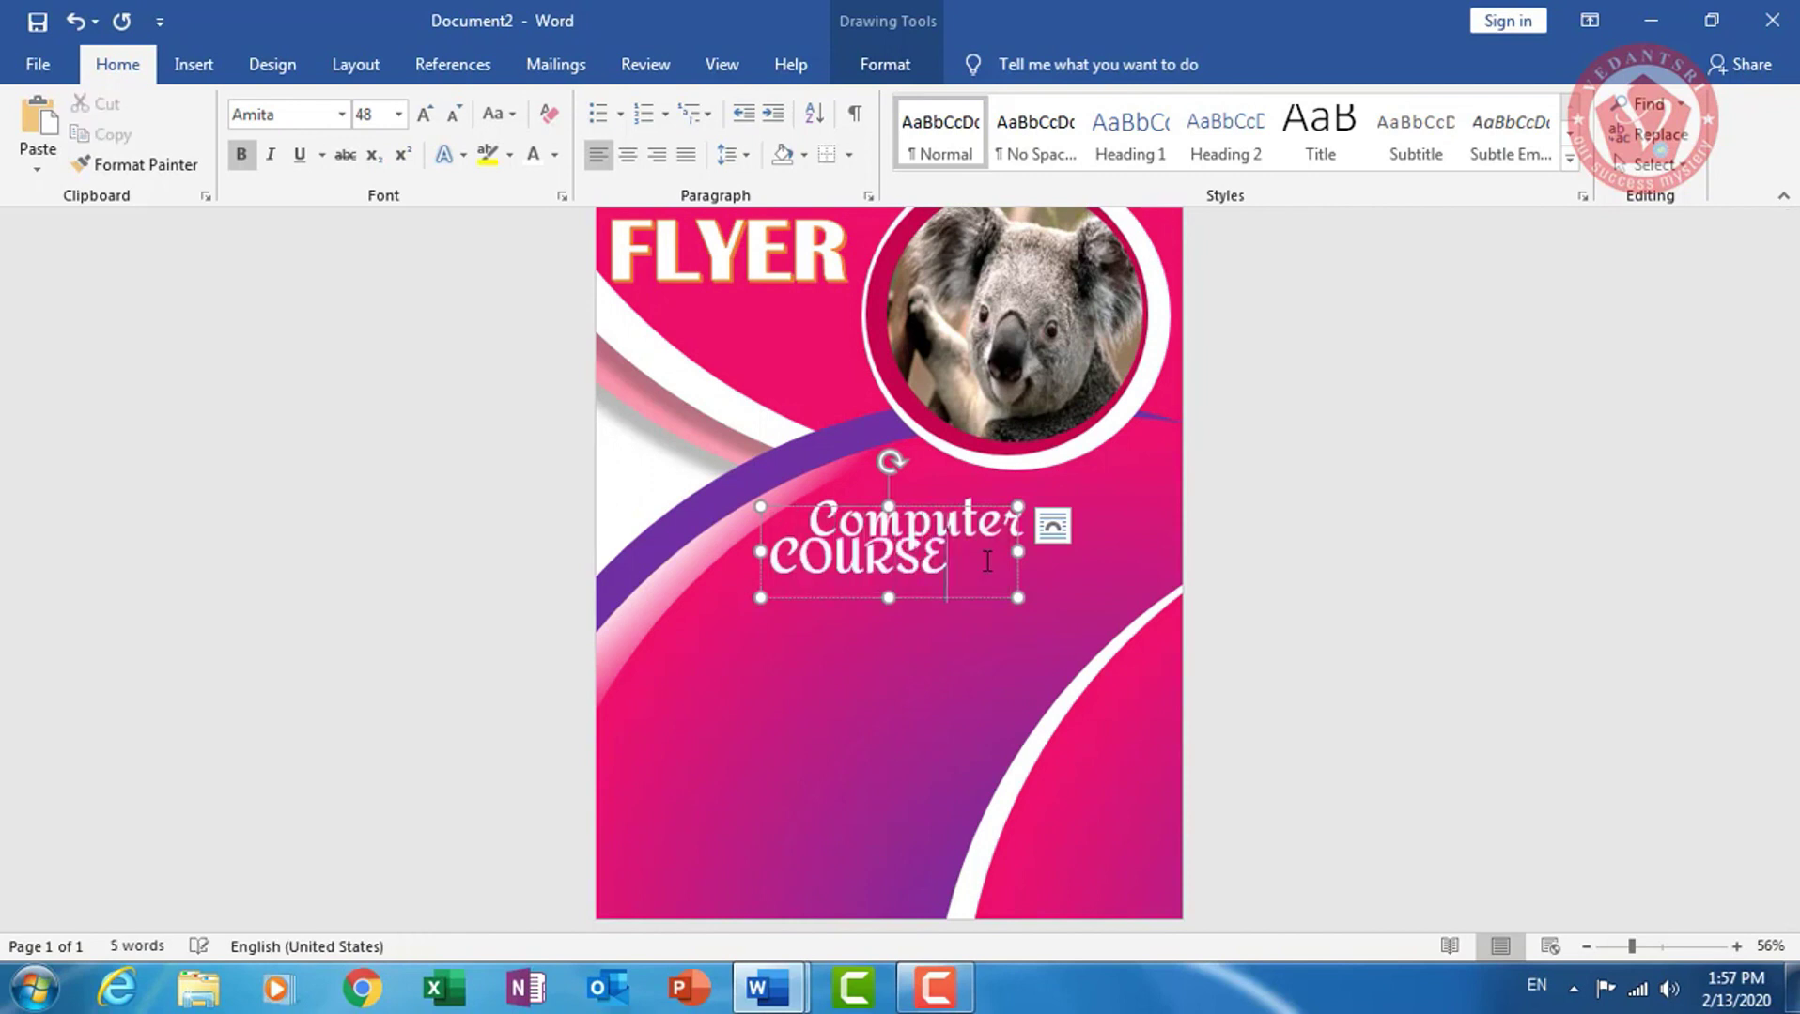
drag(970, 582, 767, 564)
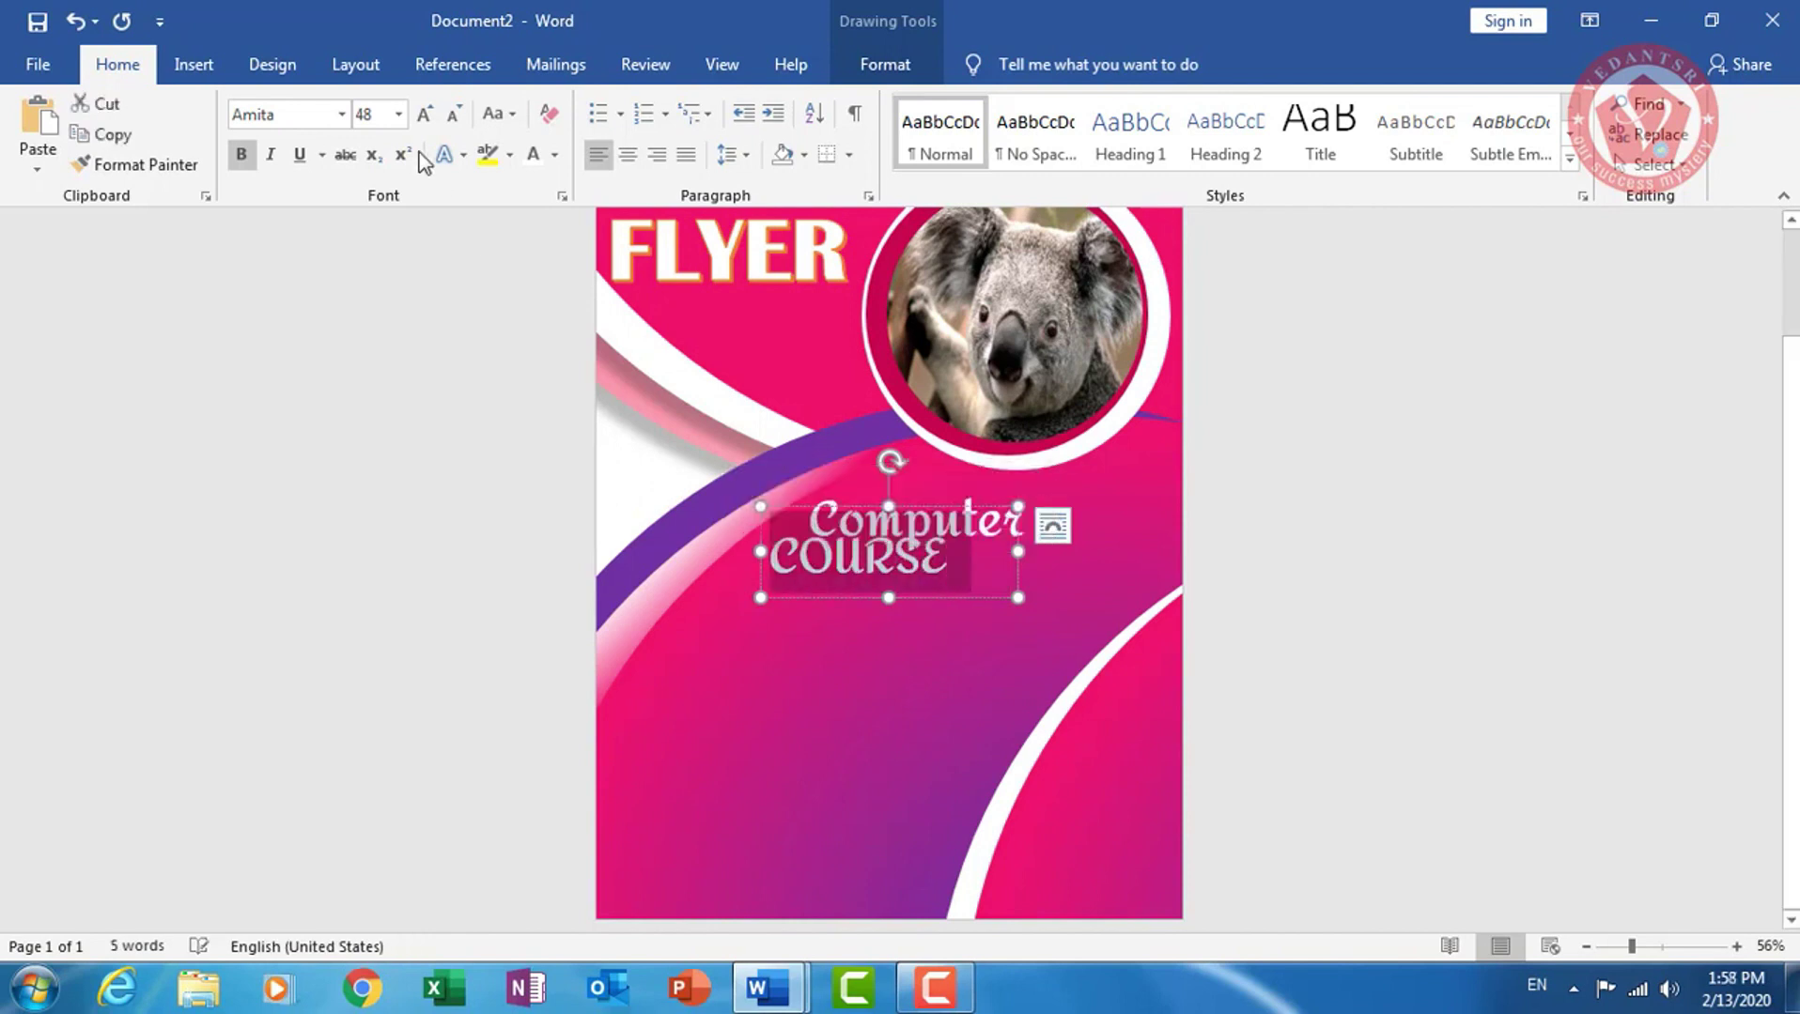
click(299, 121)
text(Bri)
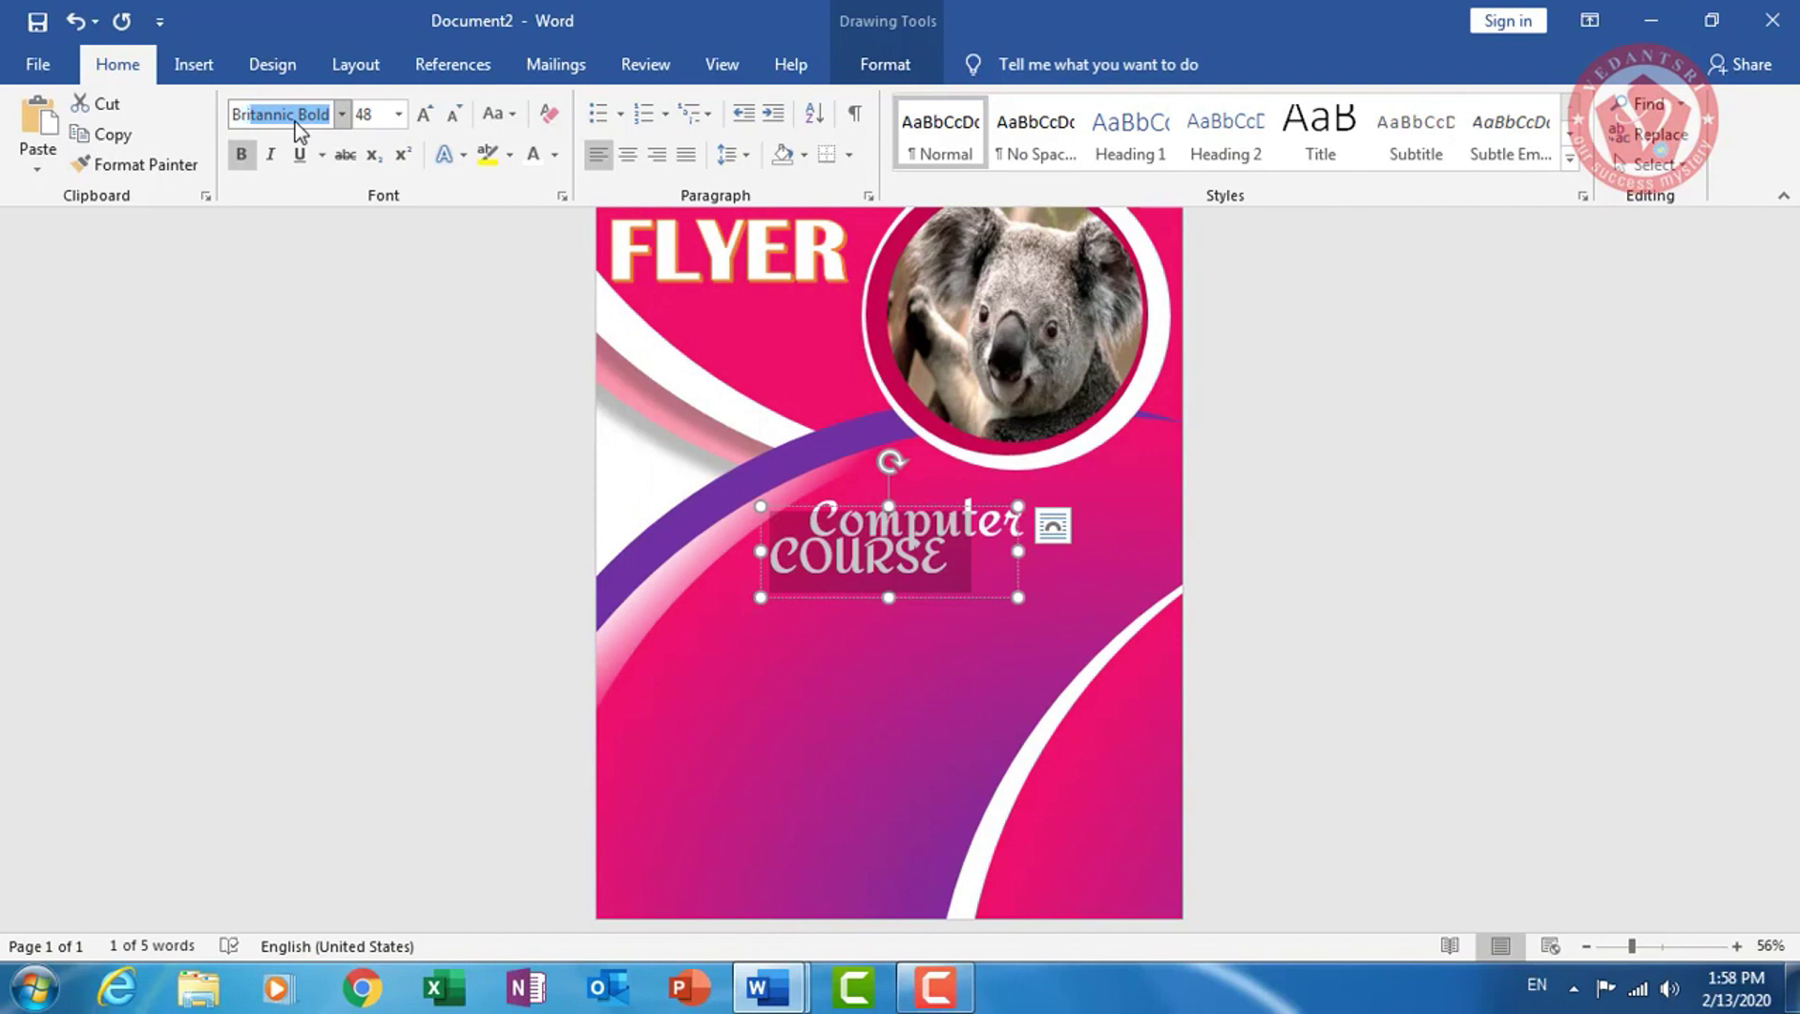
key(Return)
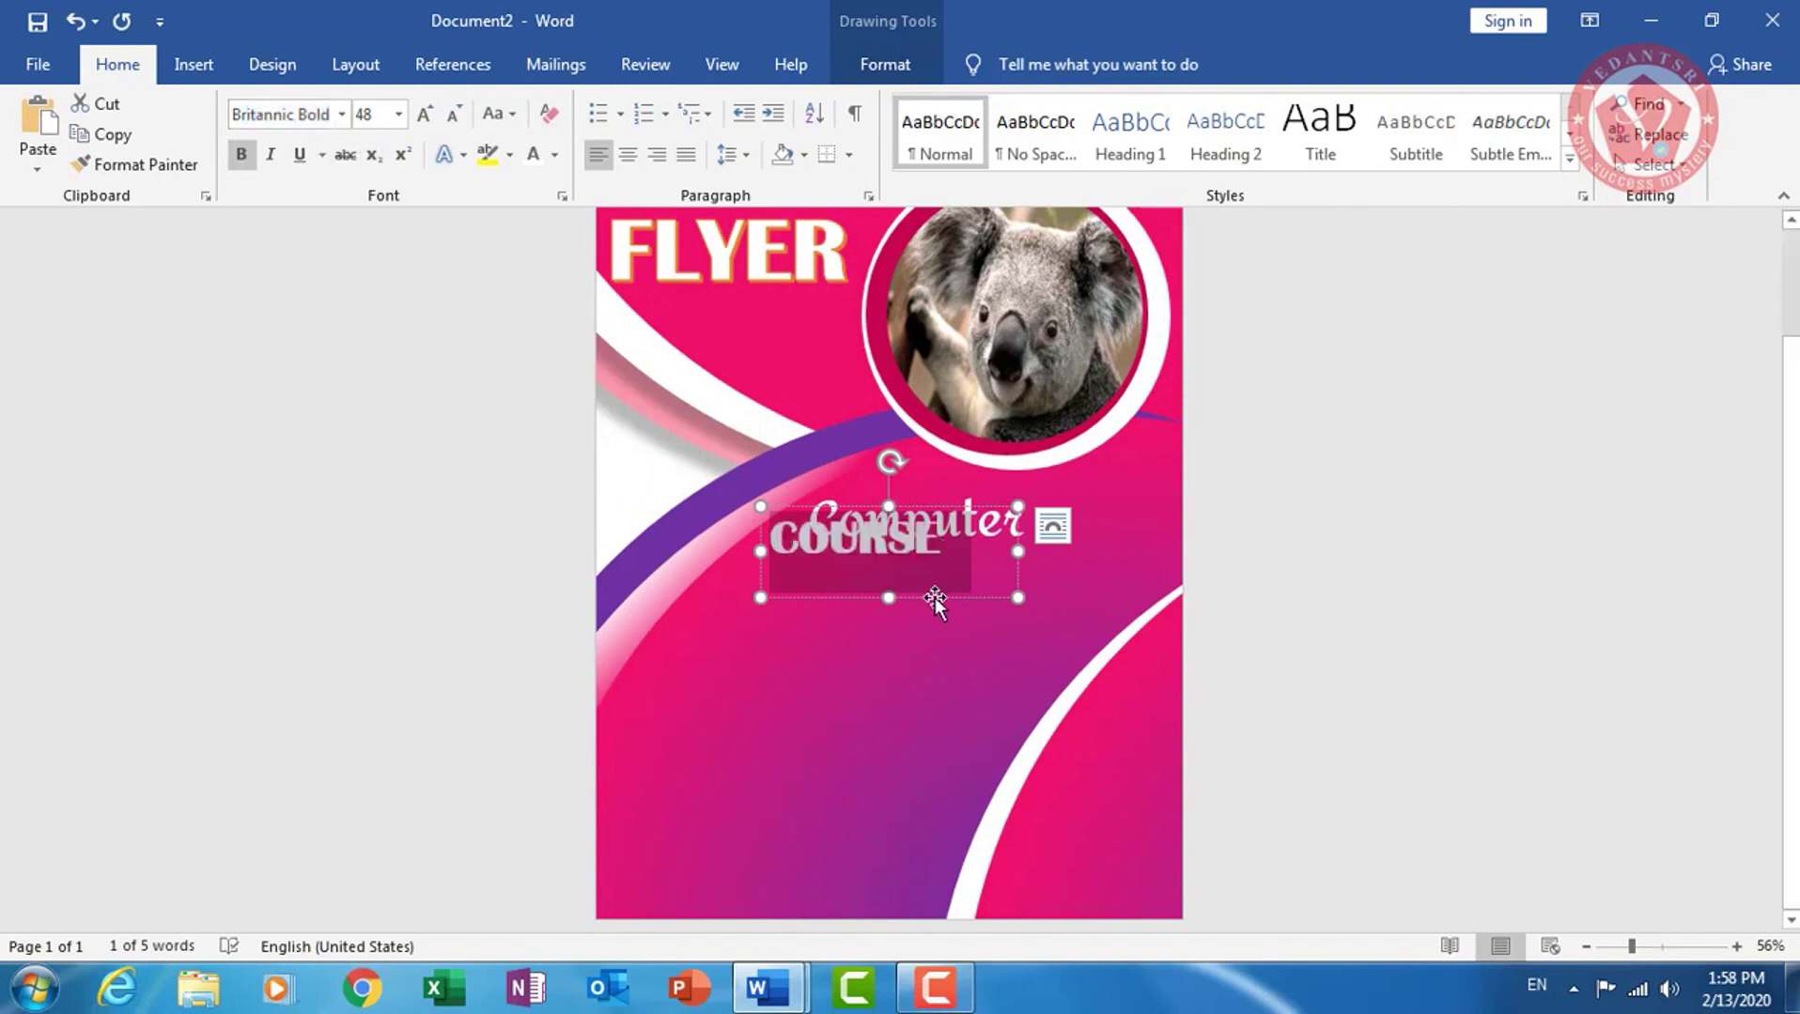
Place the COURSE box below Computer, widen it, and set COURSE to size 60
drag(935, 598, 928, 623)
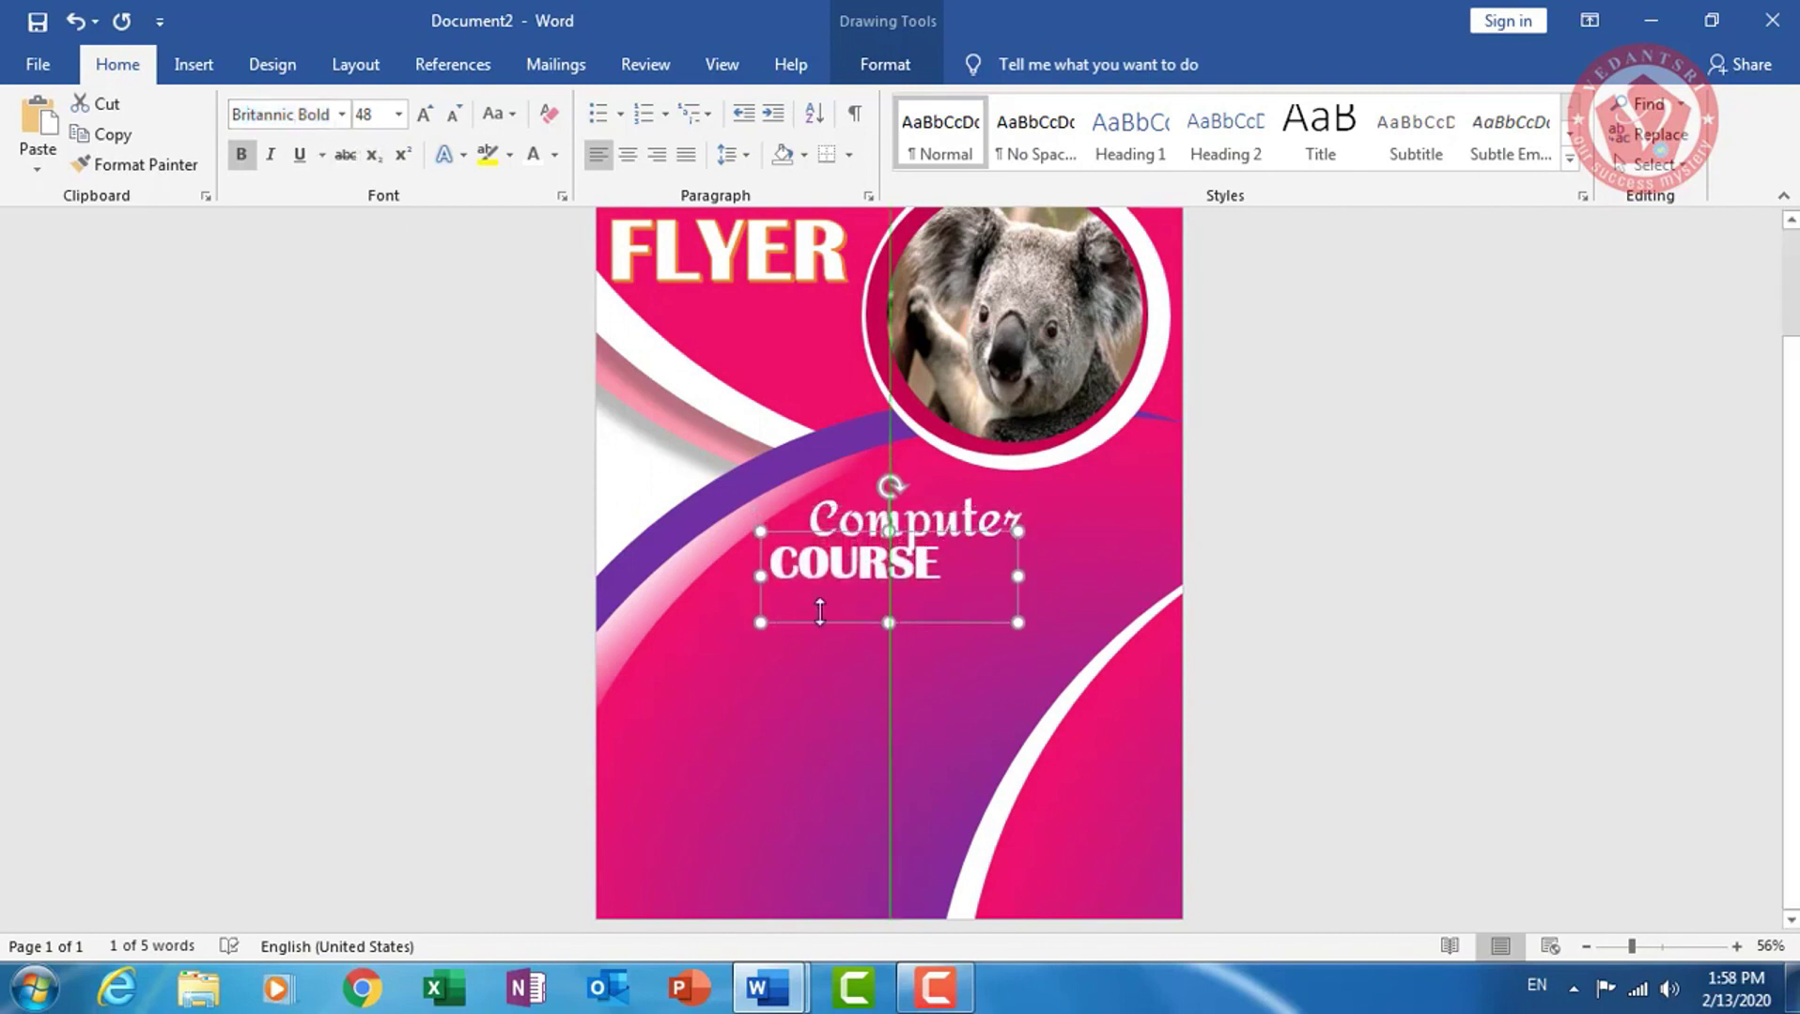
drag(770, 563, 967, 574)
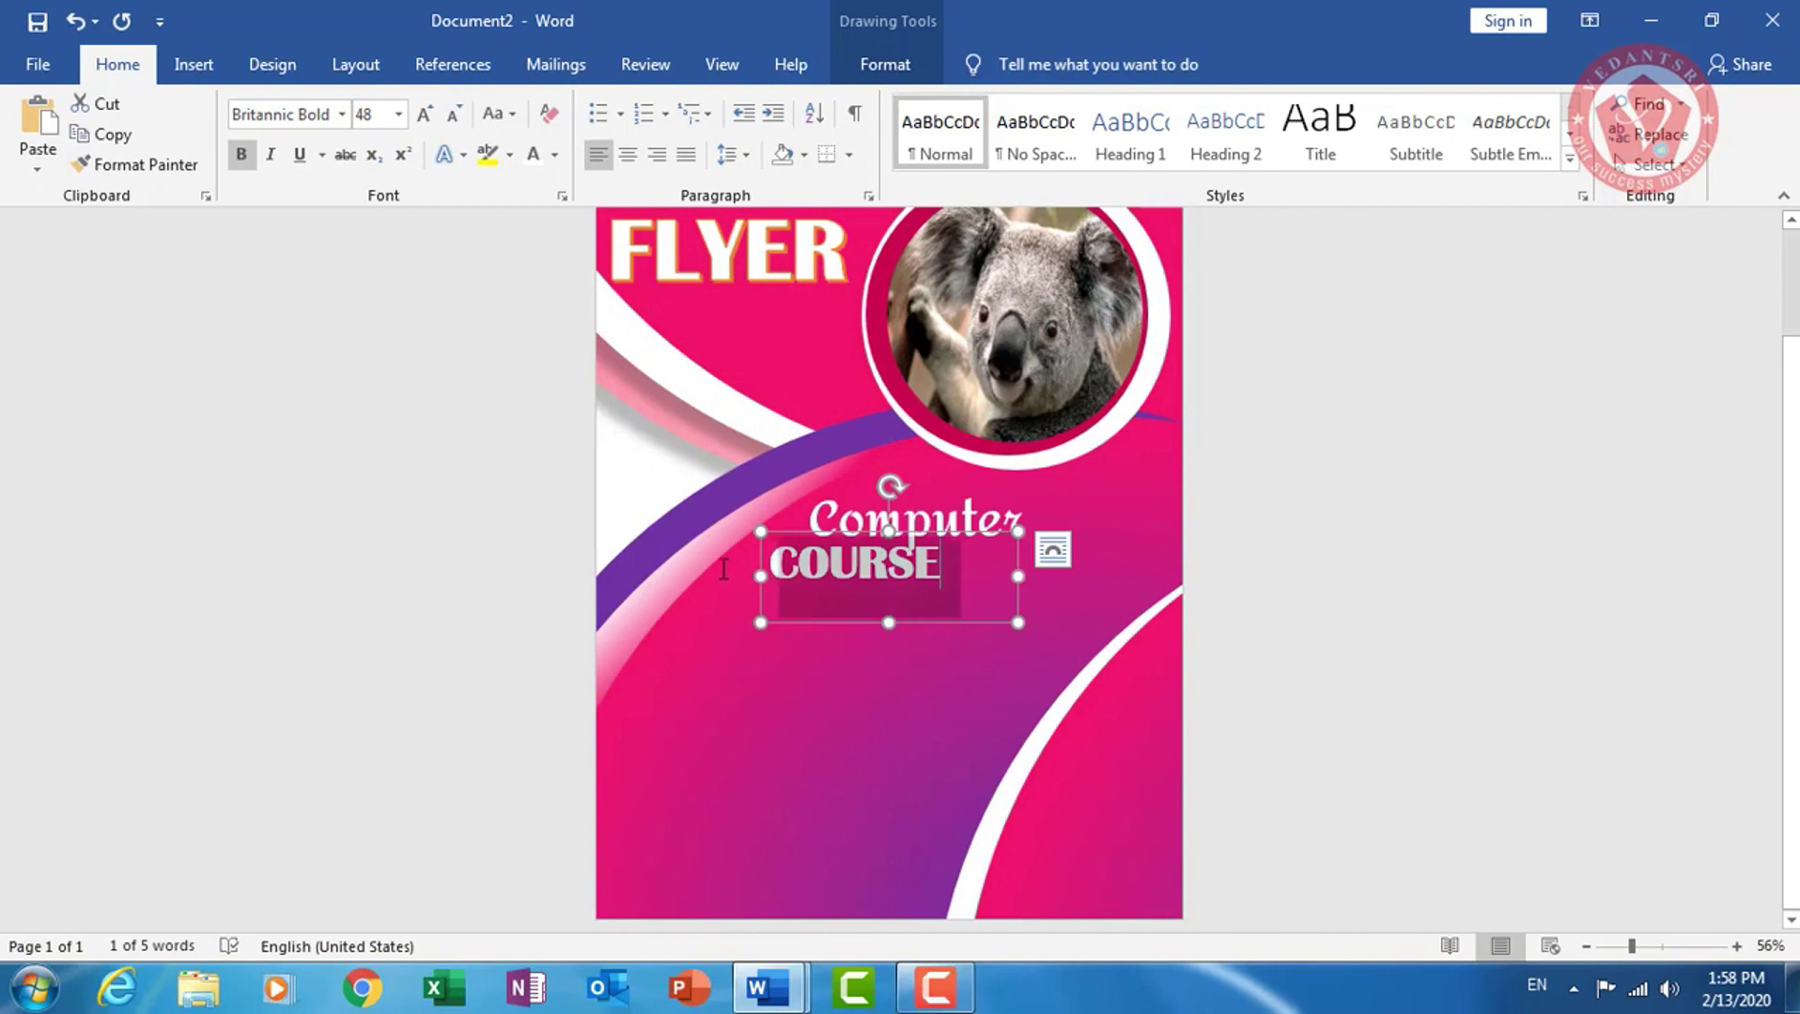
click(424, 114)
drag(1053, 576, 1065, 576)
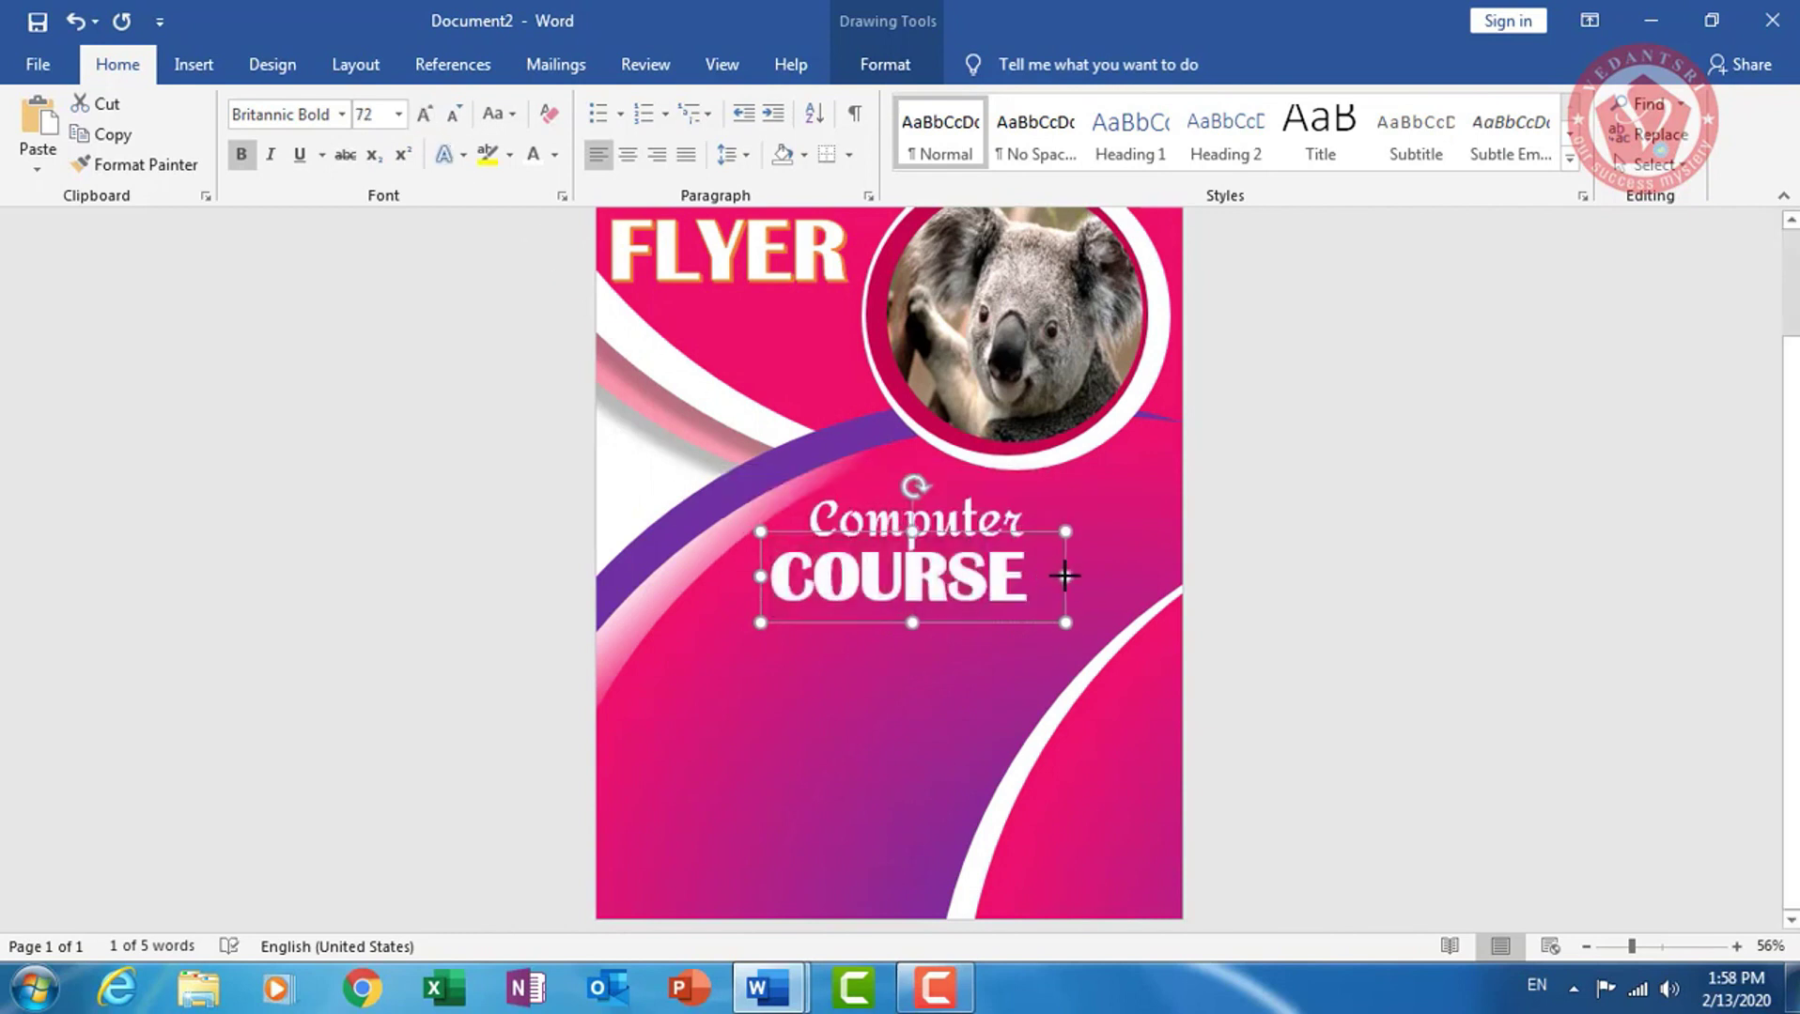
double_click(874, 581)
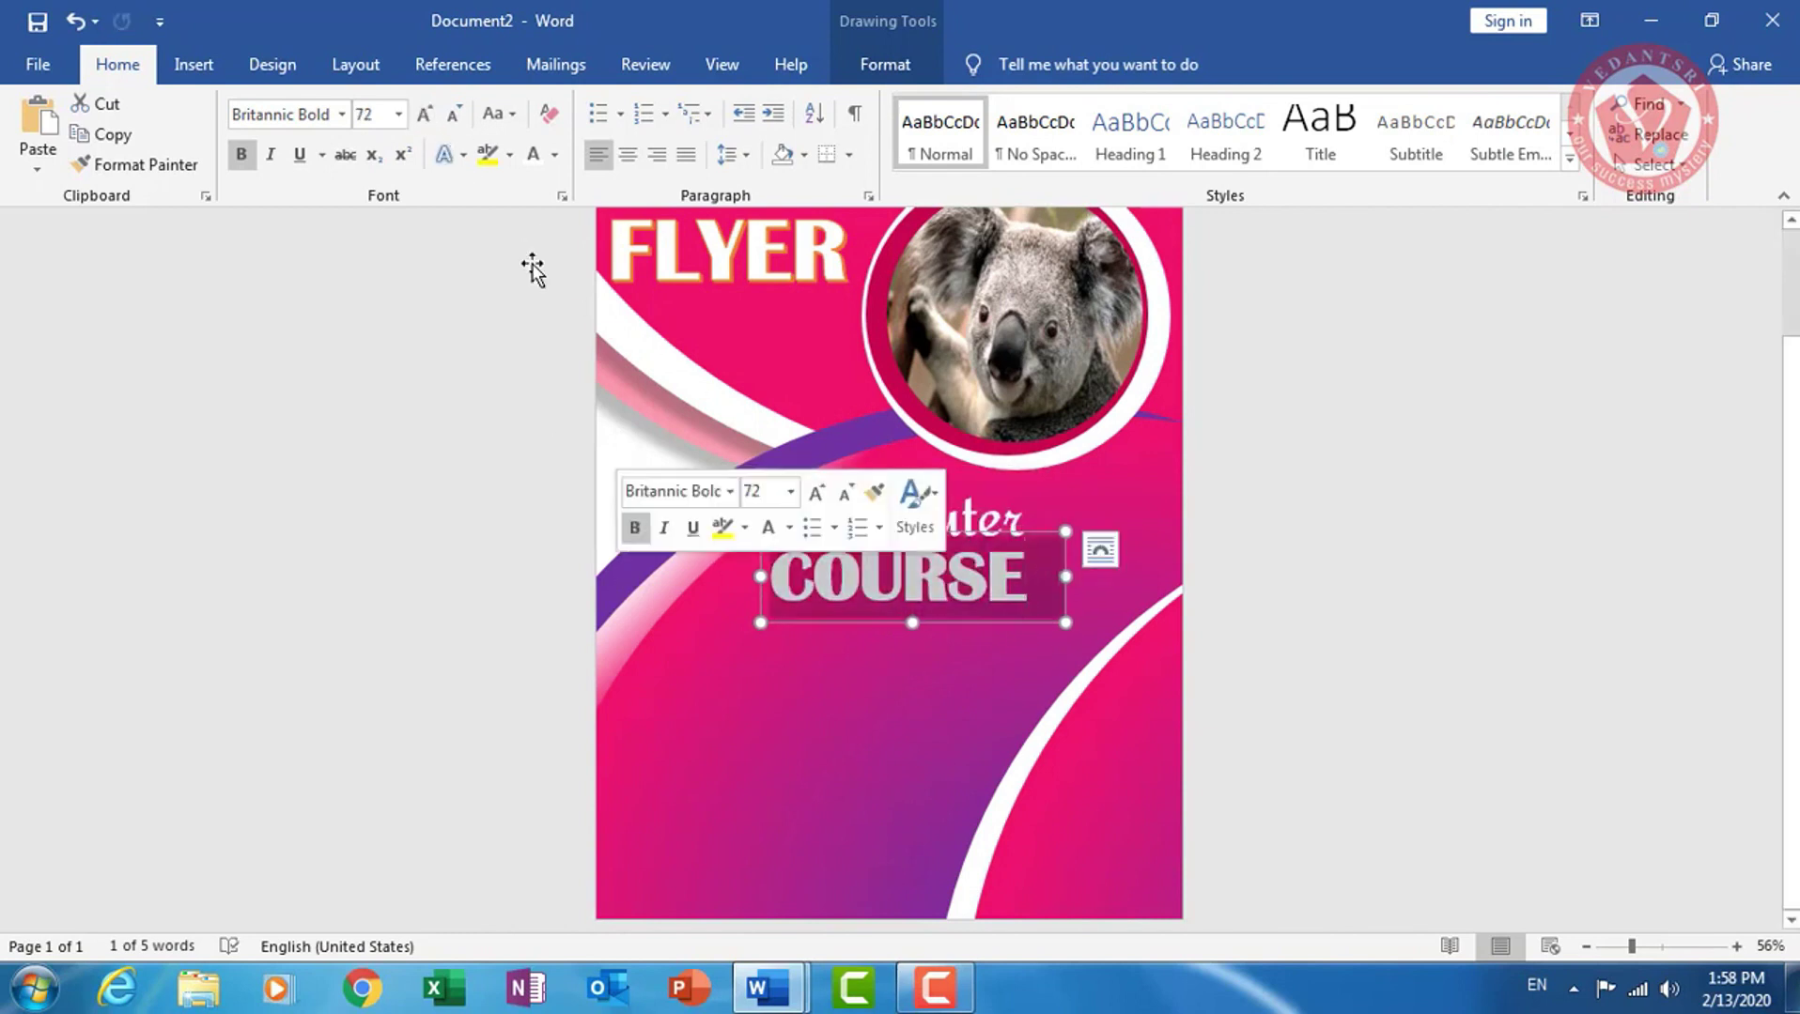
click(379, 118)
text(60)
key(Return)
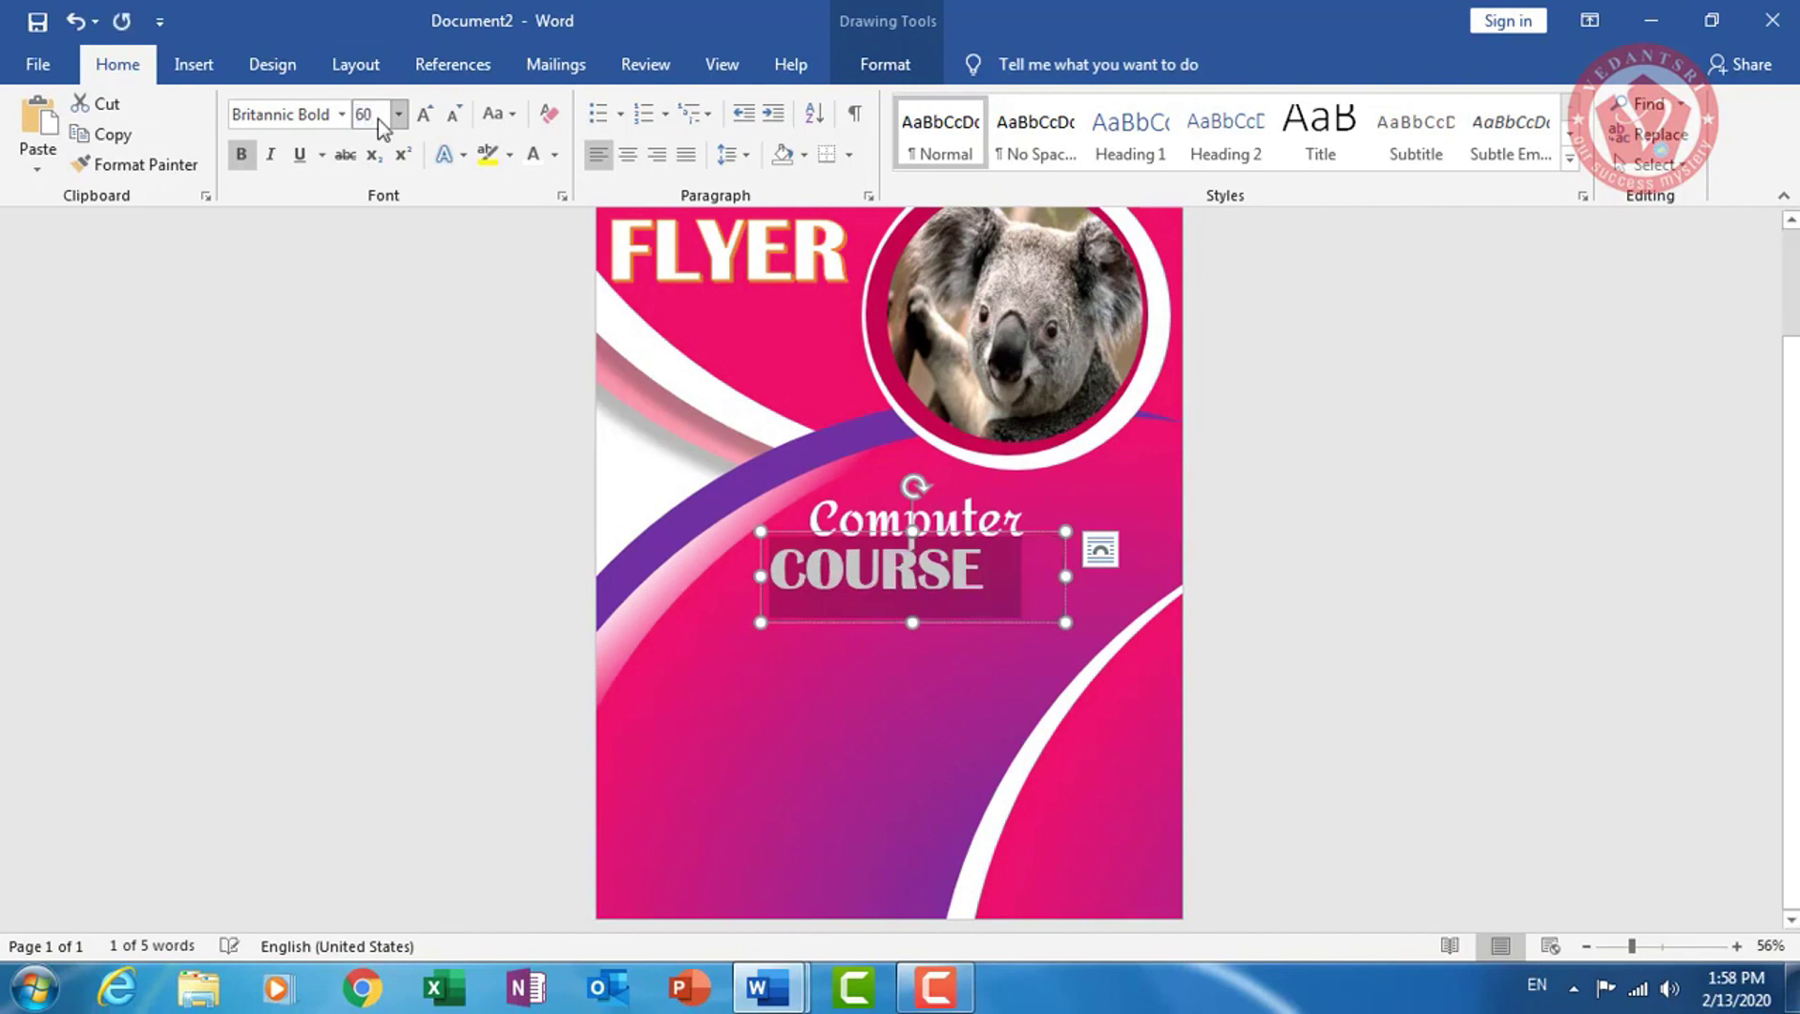
click(1007, 511)
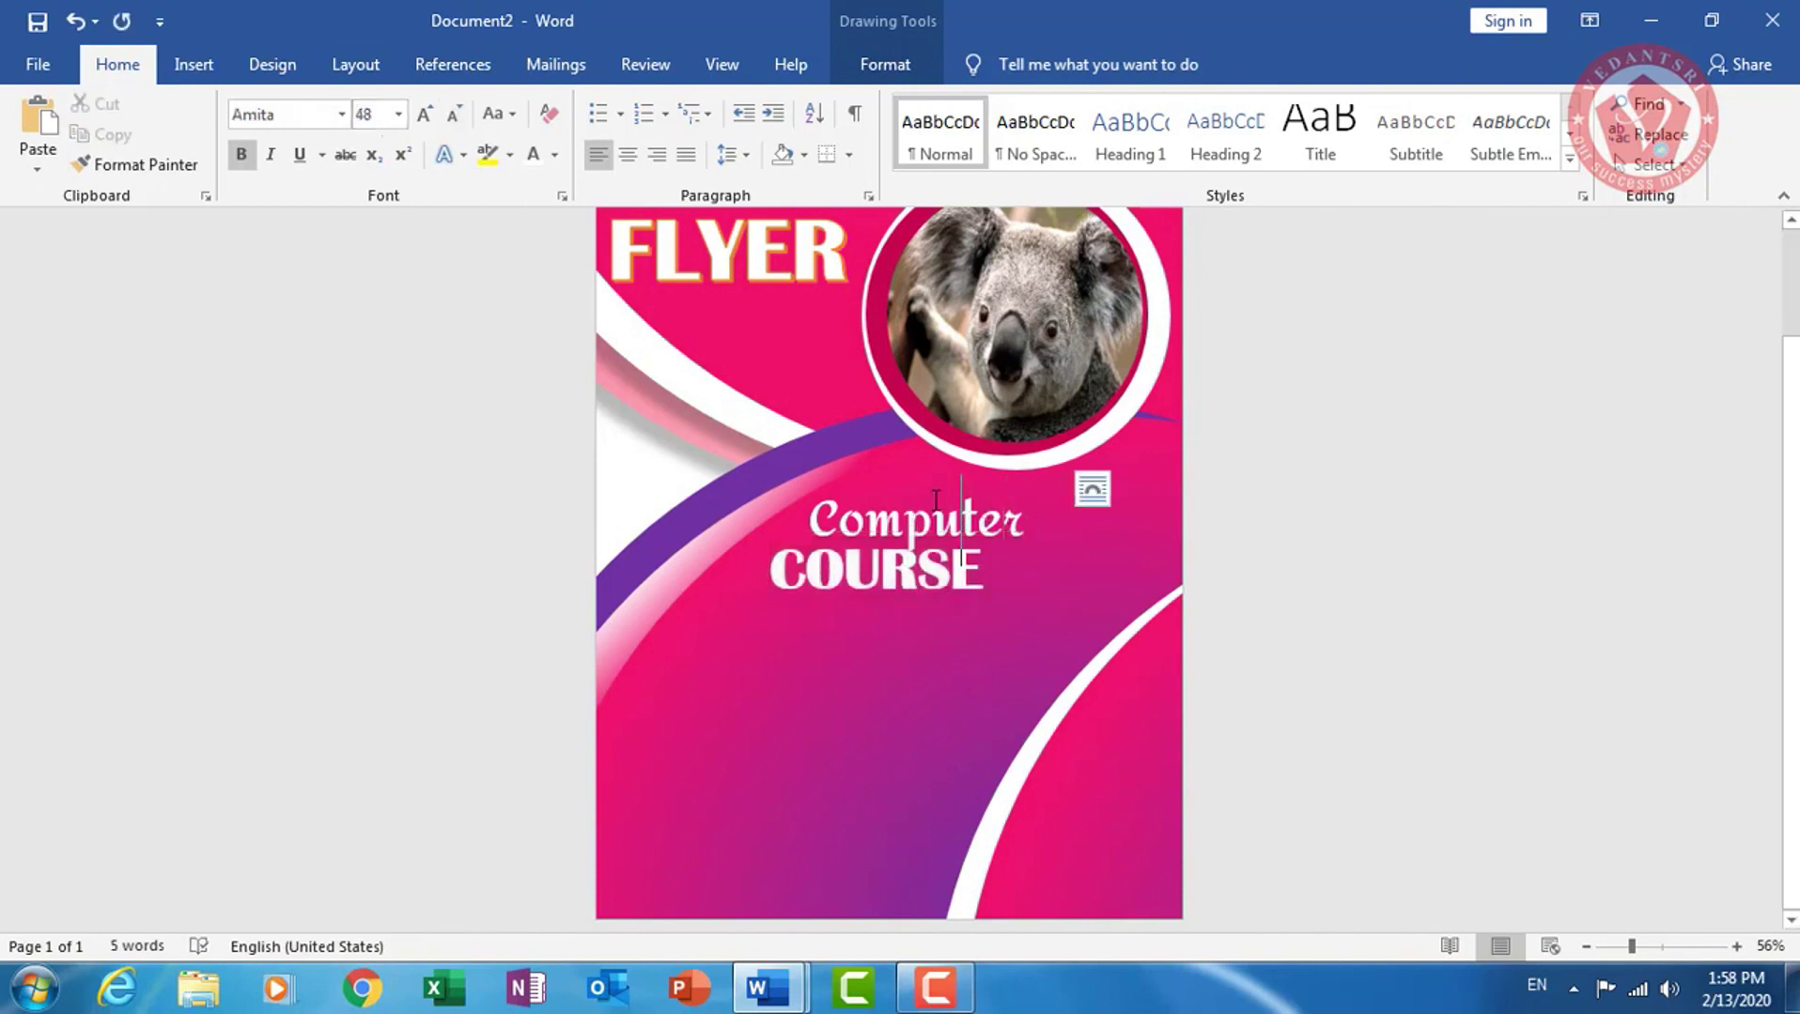
Shift Computer slightly right and move COURSE up and left to sit under it
click(930, 514)
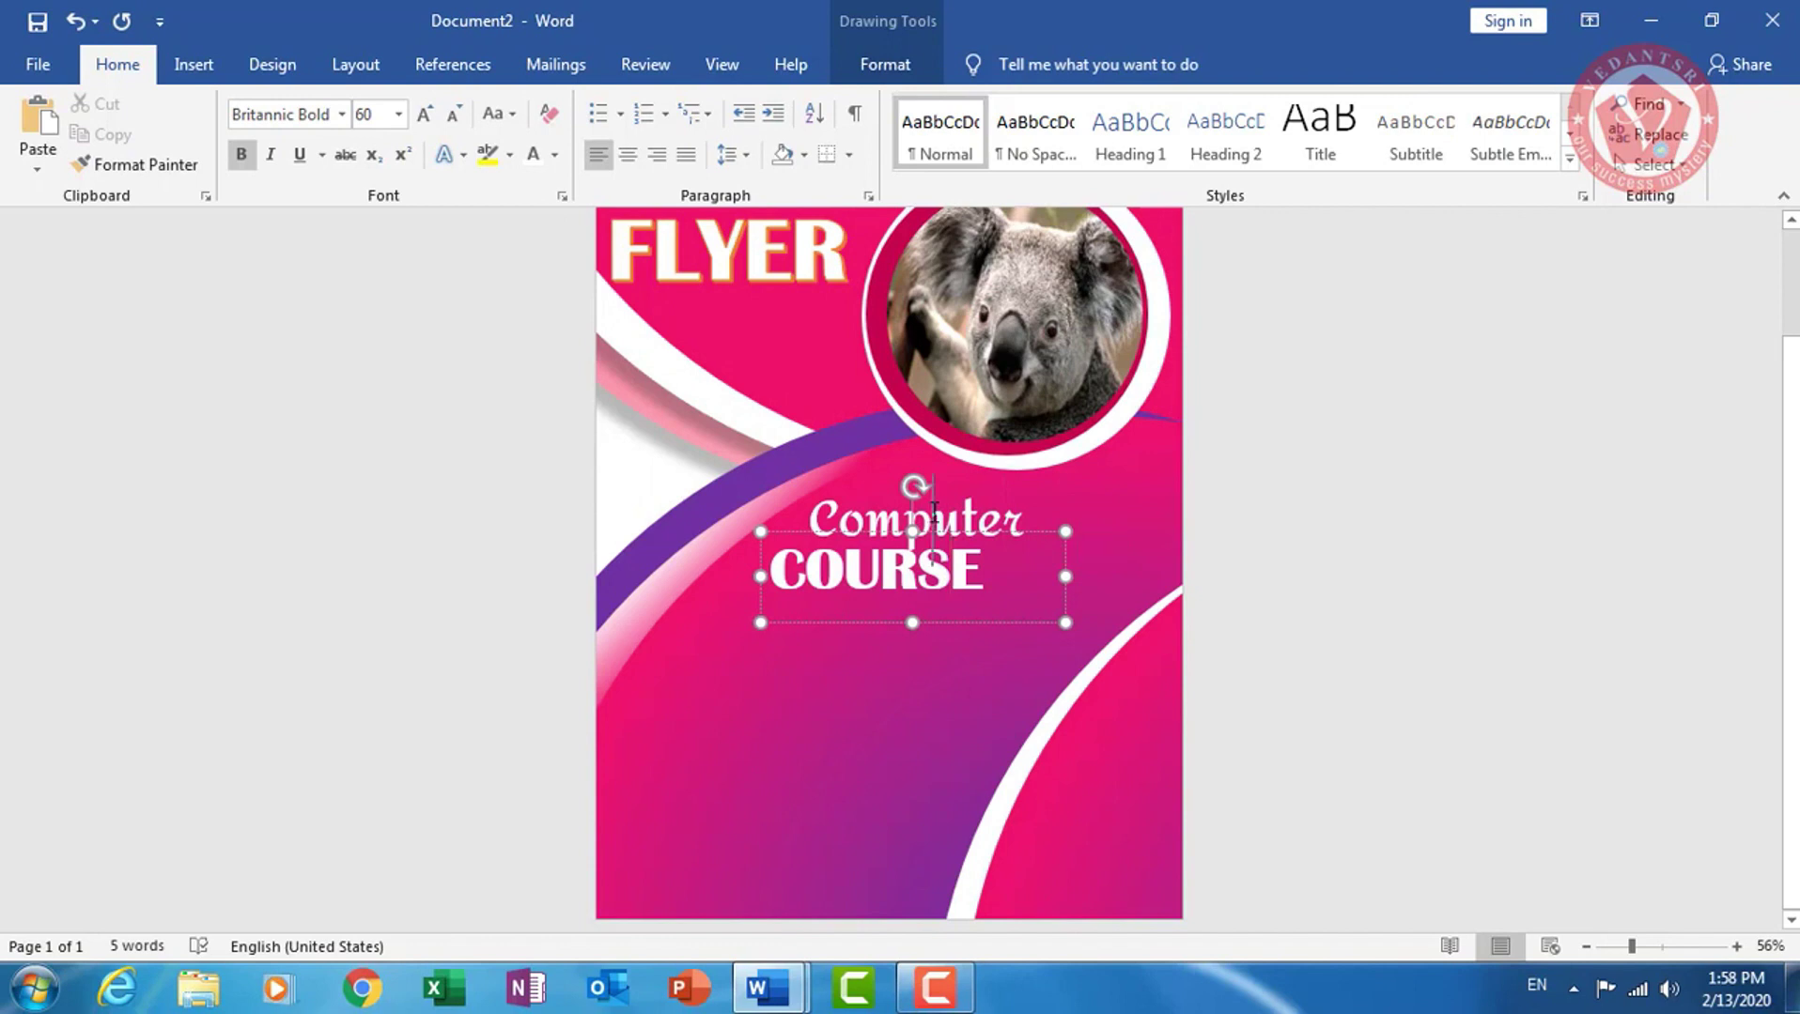
click(918, 480)
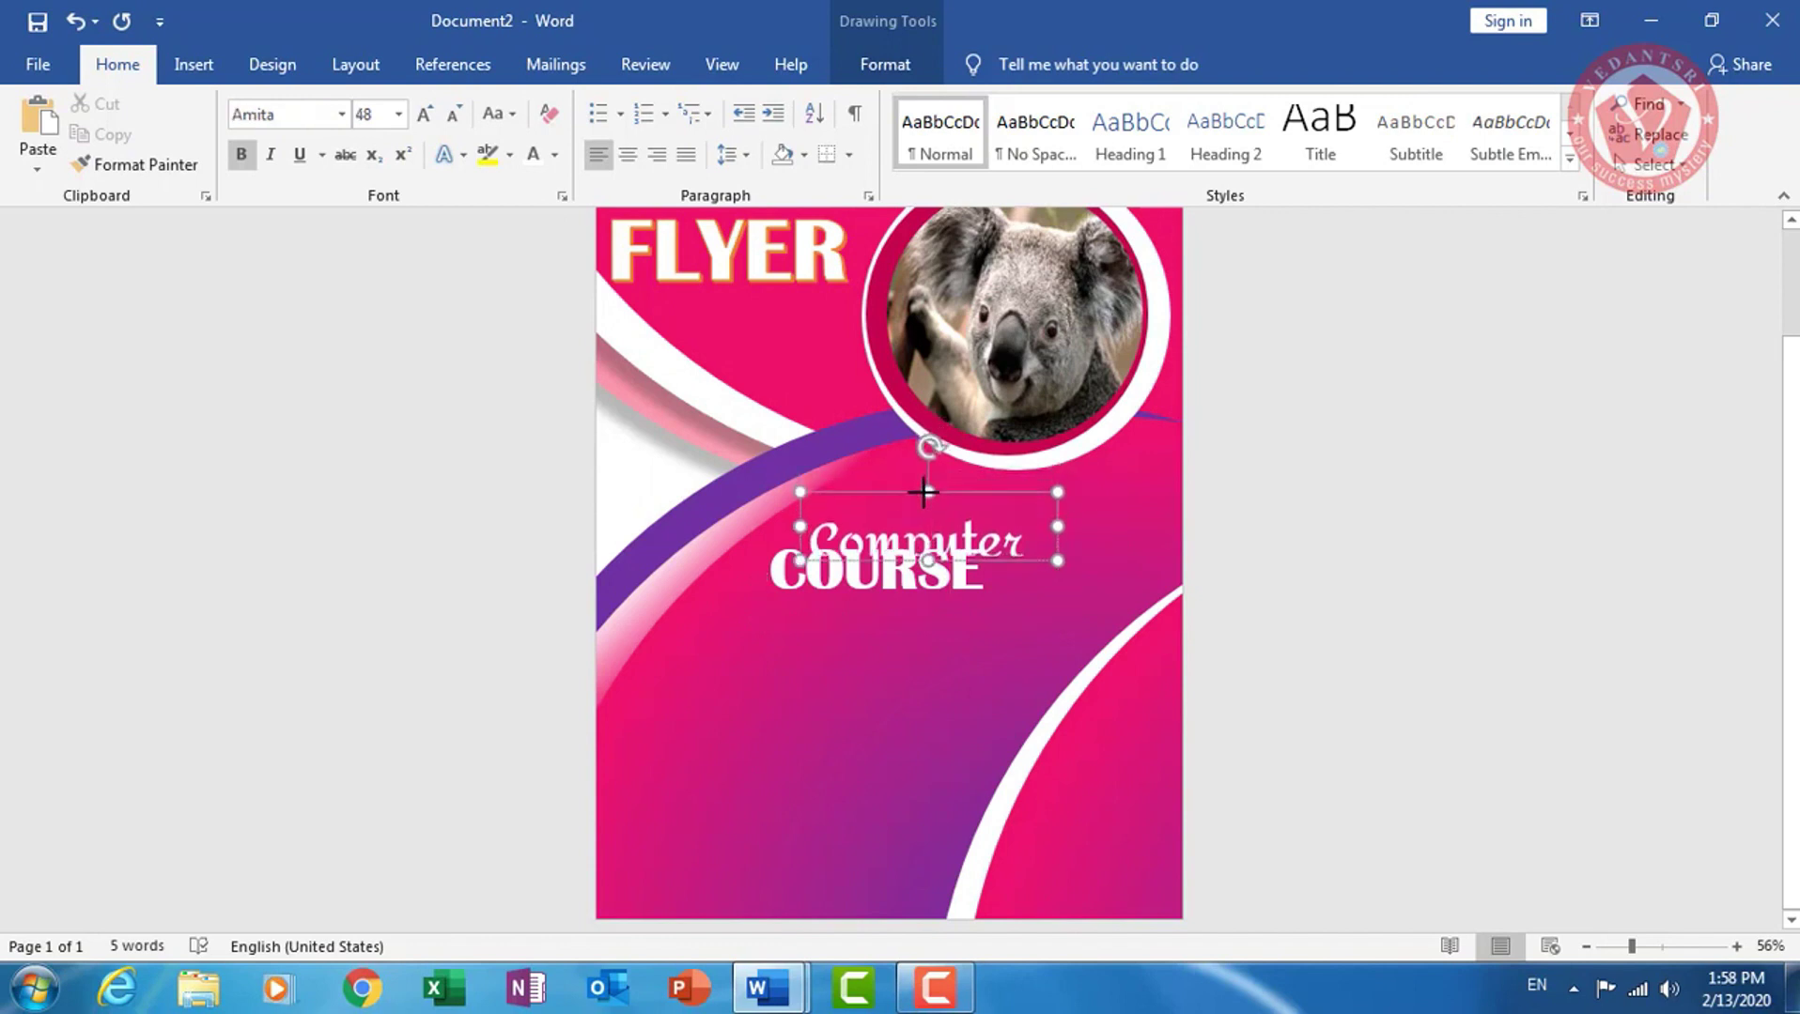
mouse_move(922, 484)
mouse_down()
mouse_move(954, 453)
mouse_move(935, 486)
mouse_up()
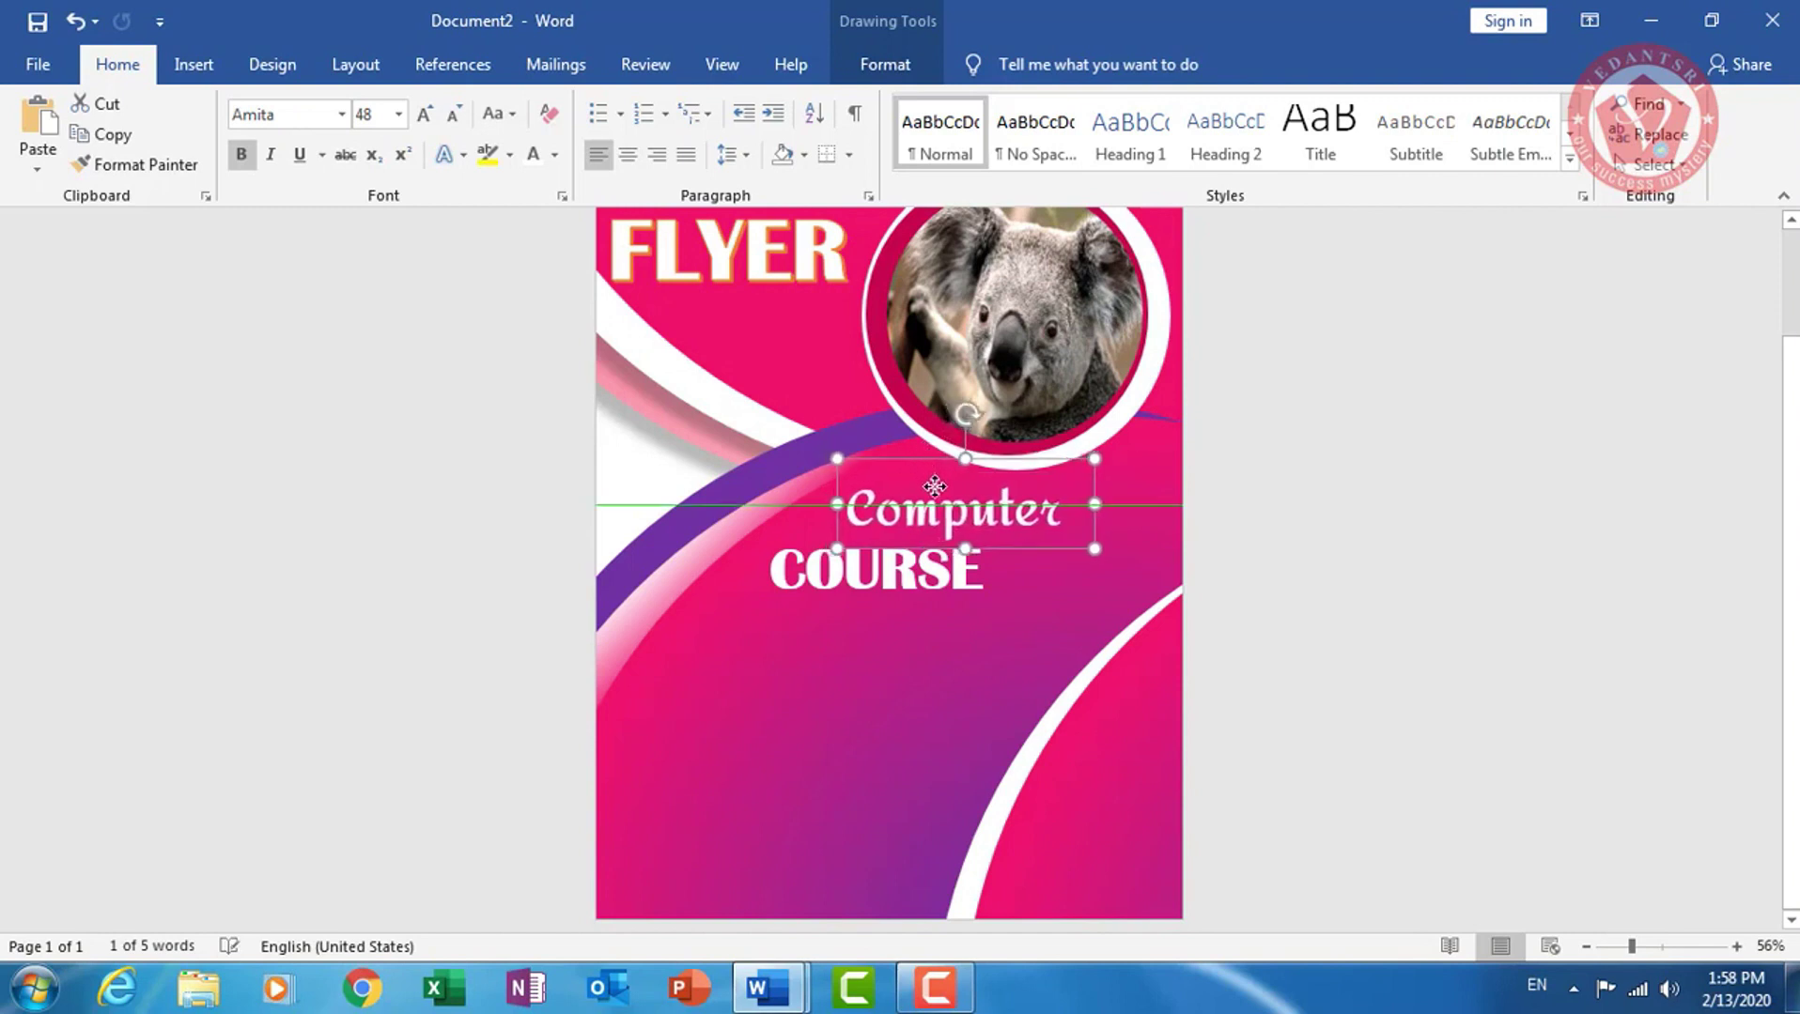
click(874, 587)
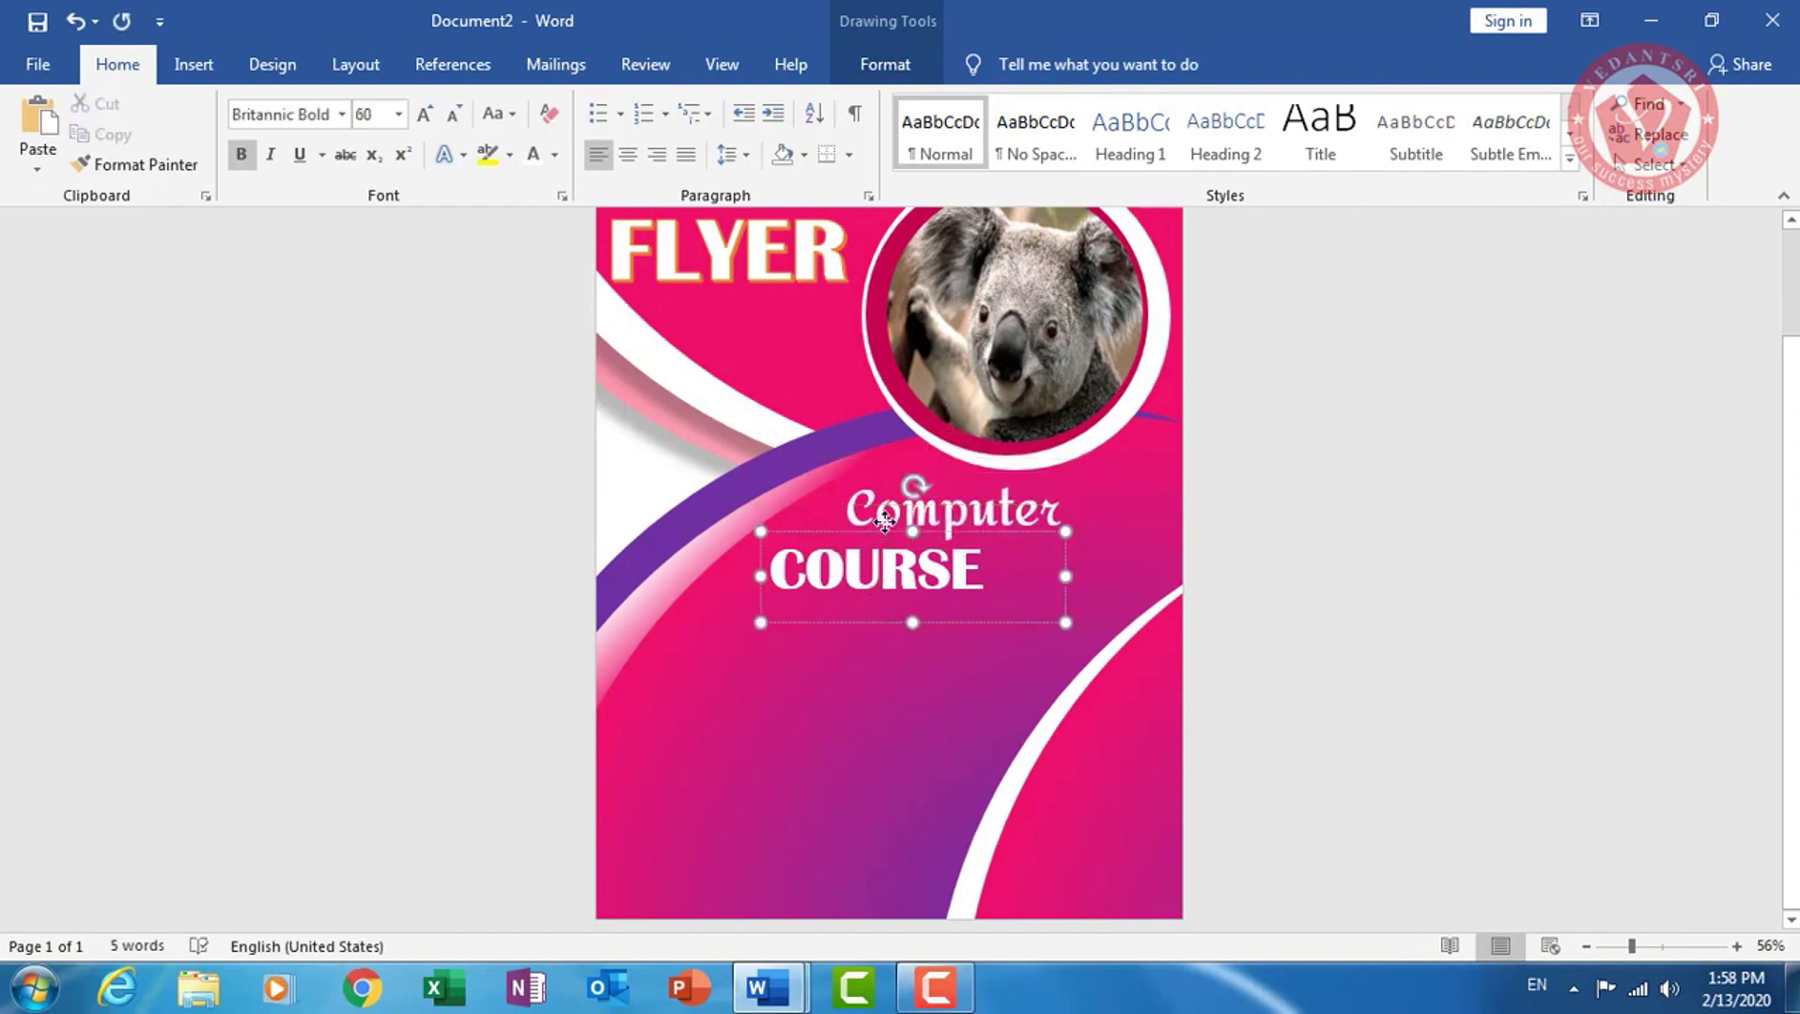
drag(884, 523, 884, 518)
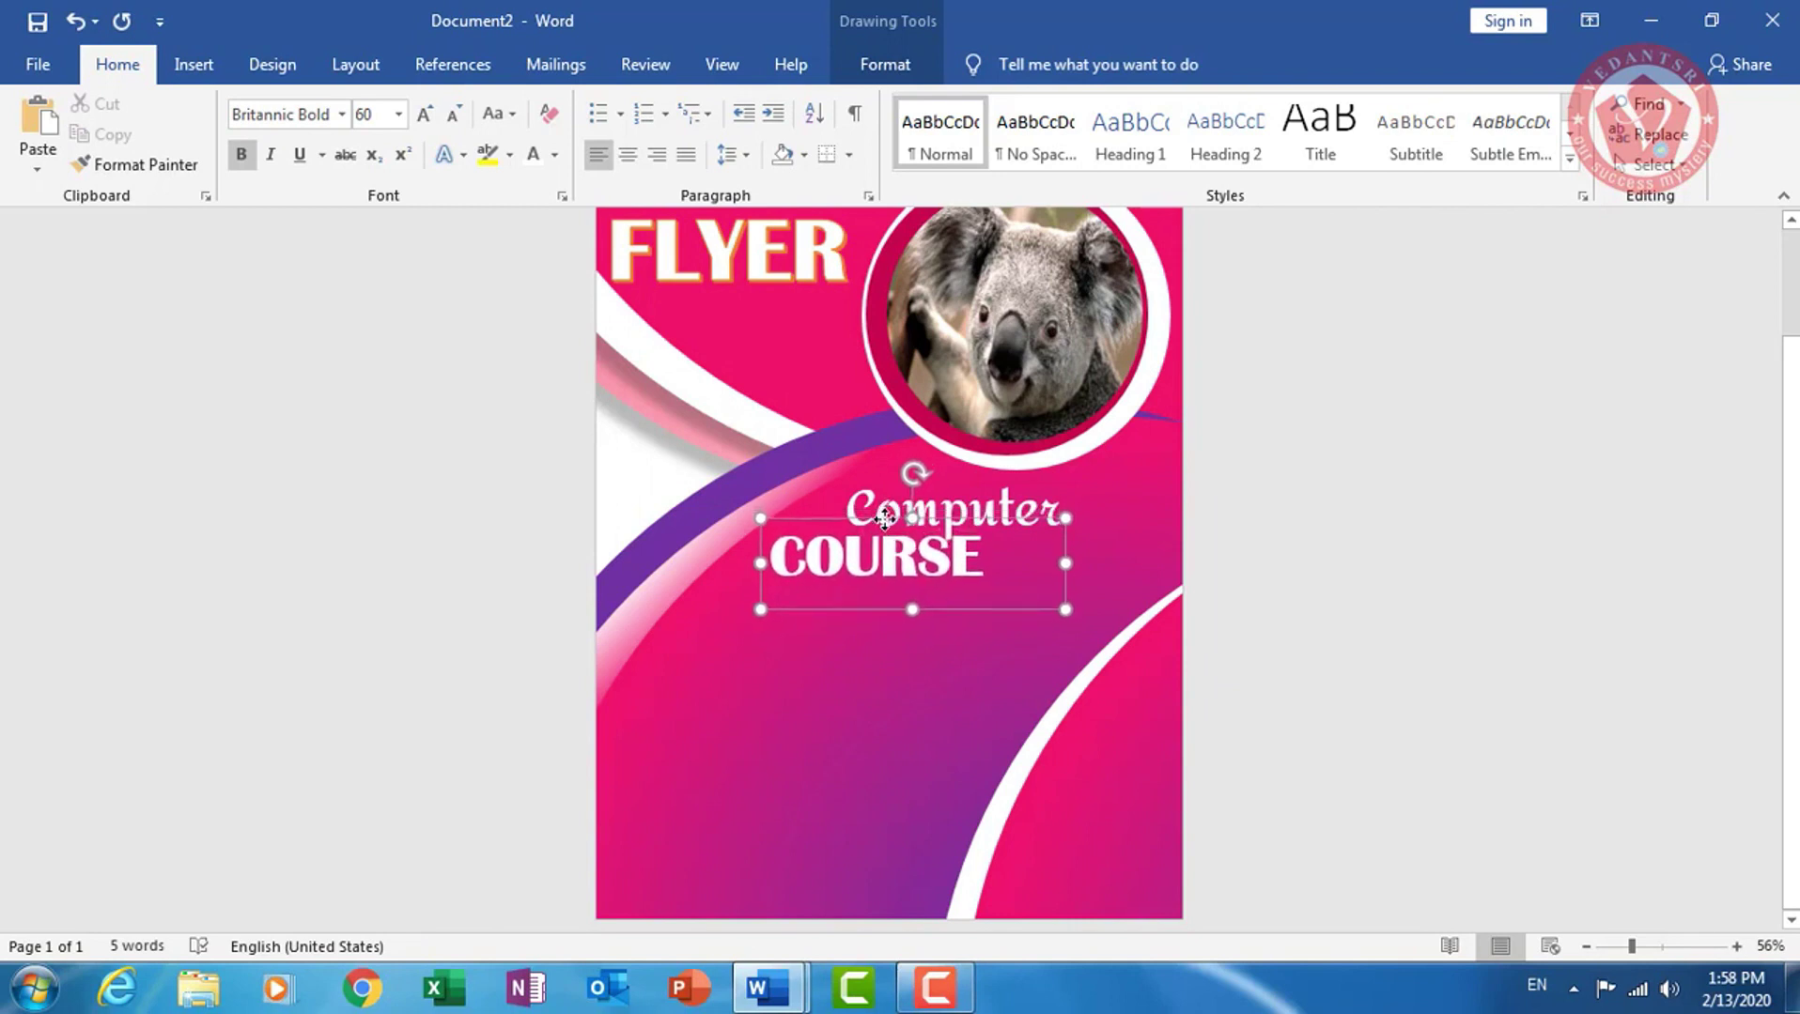
drag(884, 518, 835, 514)
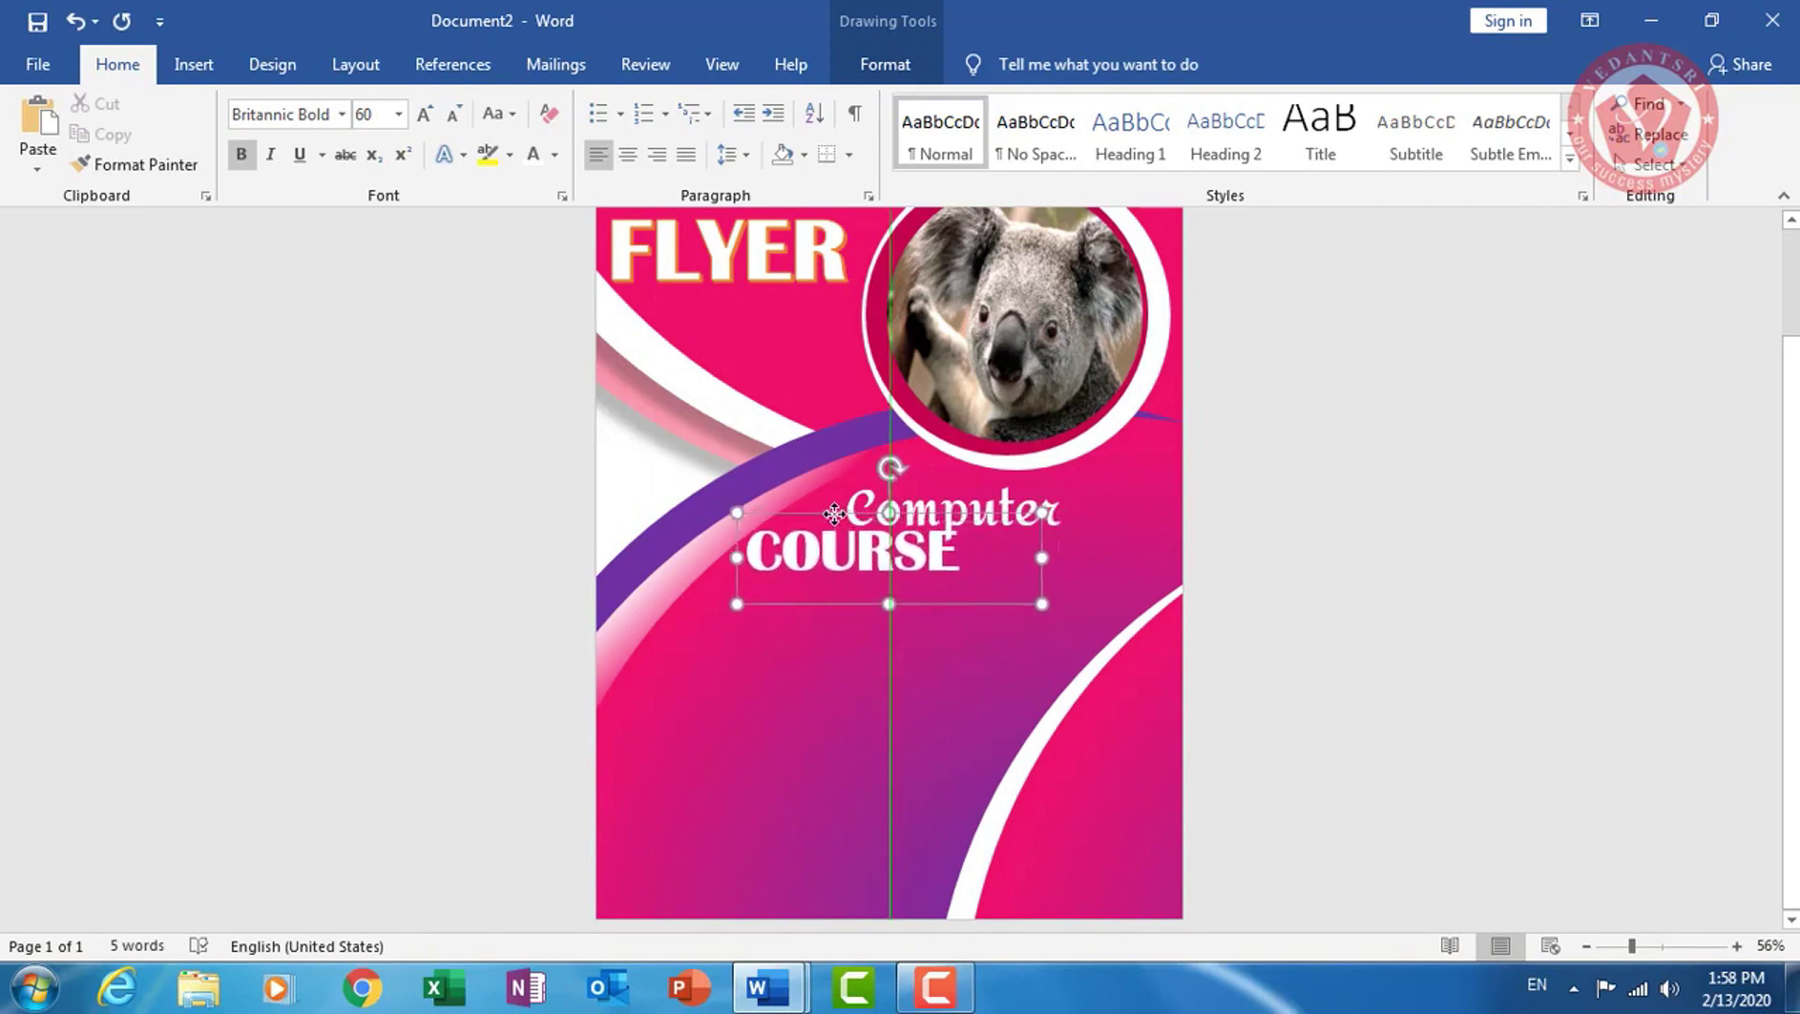
key(Right)
key(Right)
key(Right)
key(Right)
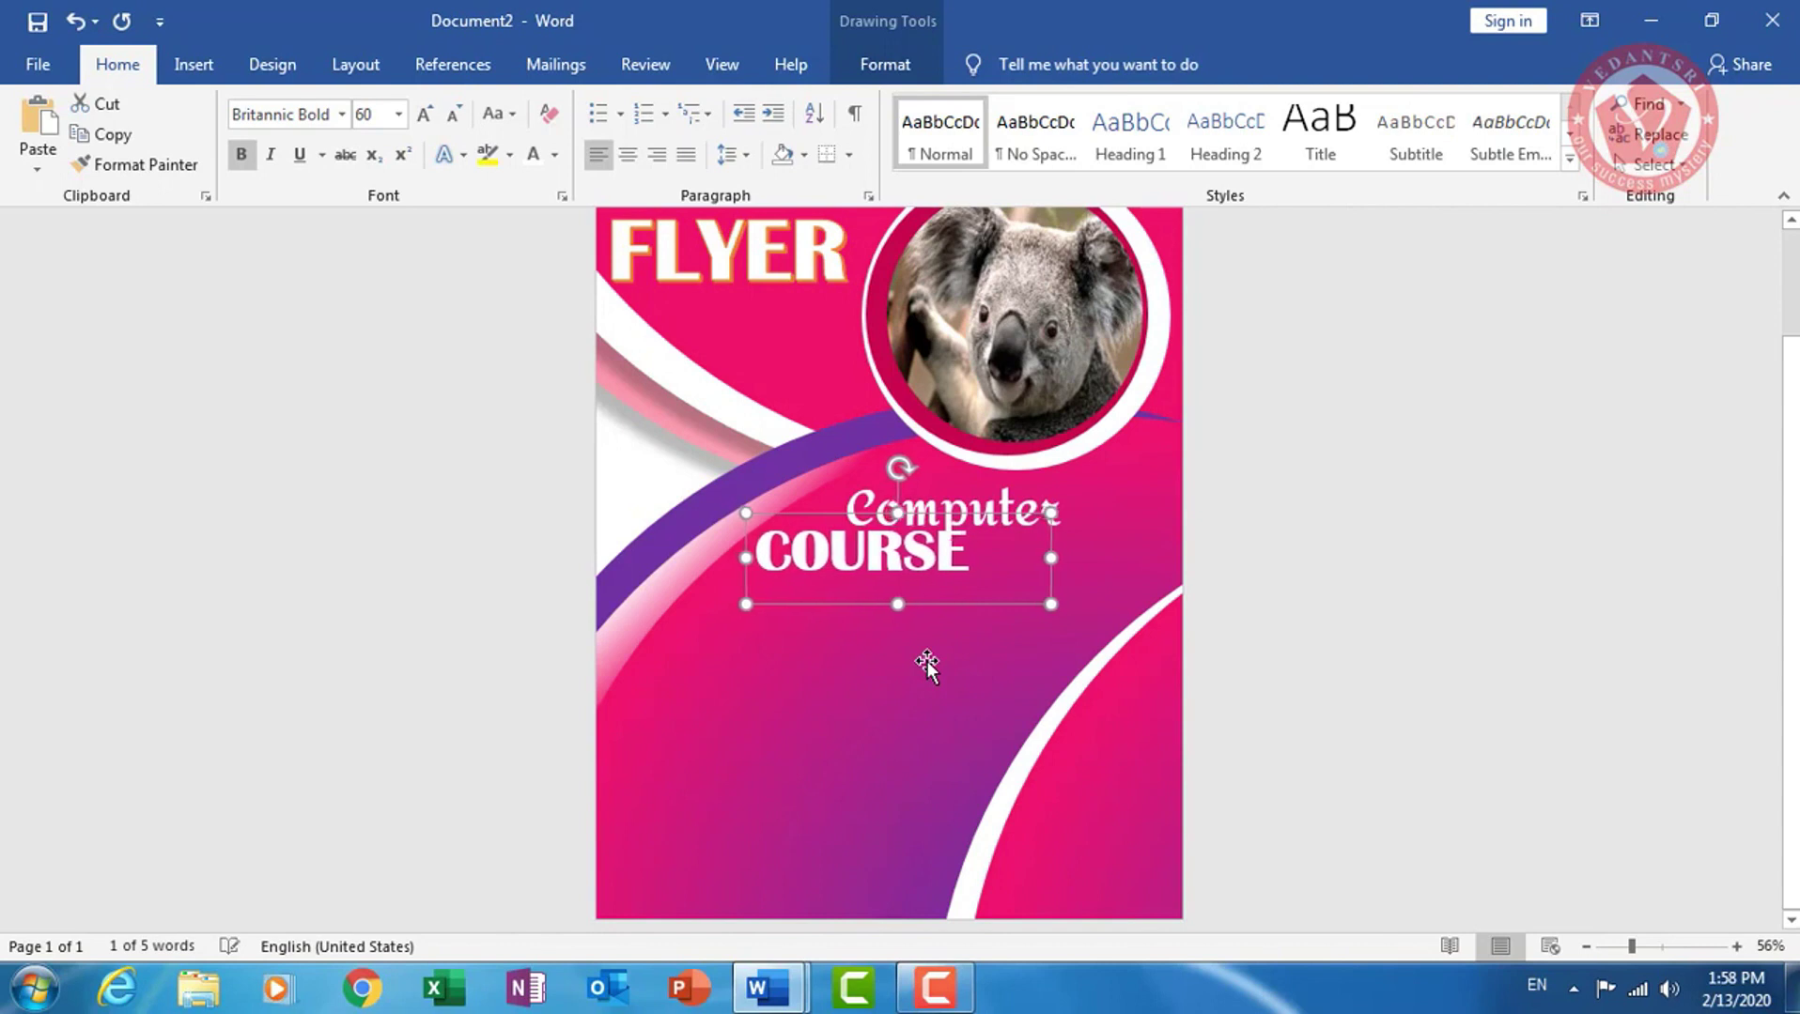
key(Right)
key(Right)
key(Right)
key(Right)
key(Right)
key(Right)
key(Right)
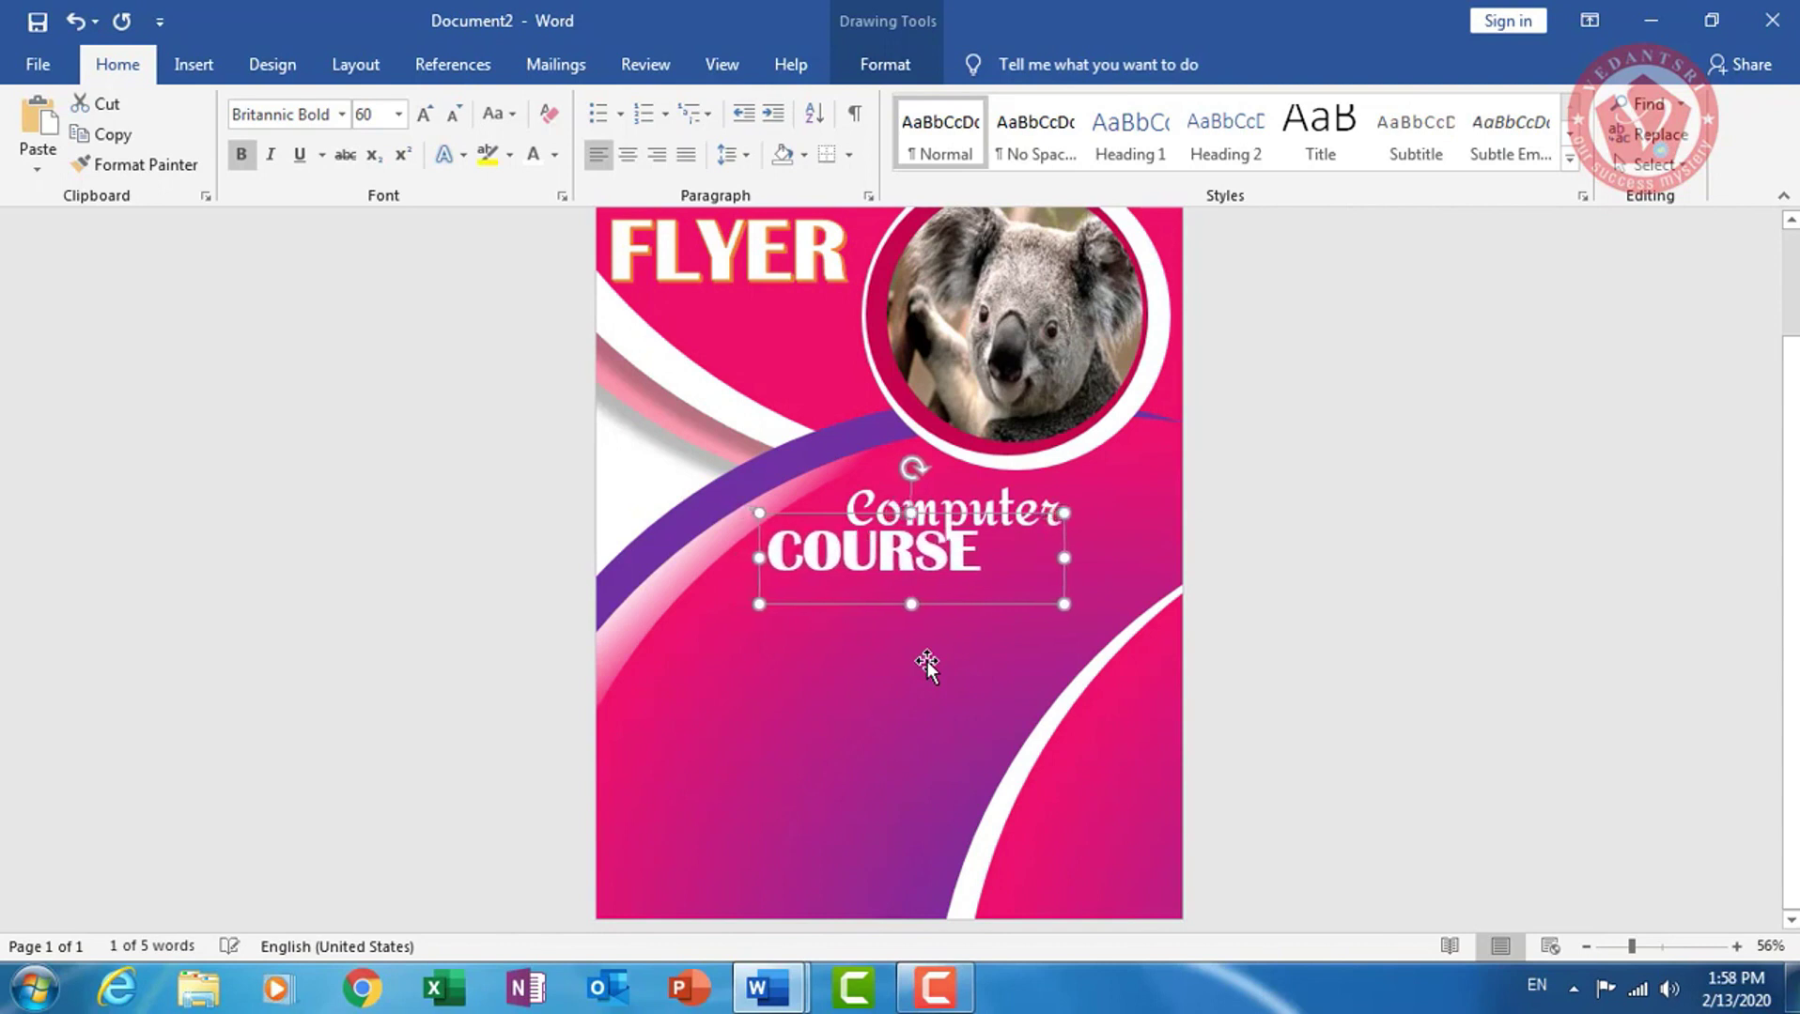
key(Down)
key(Down)
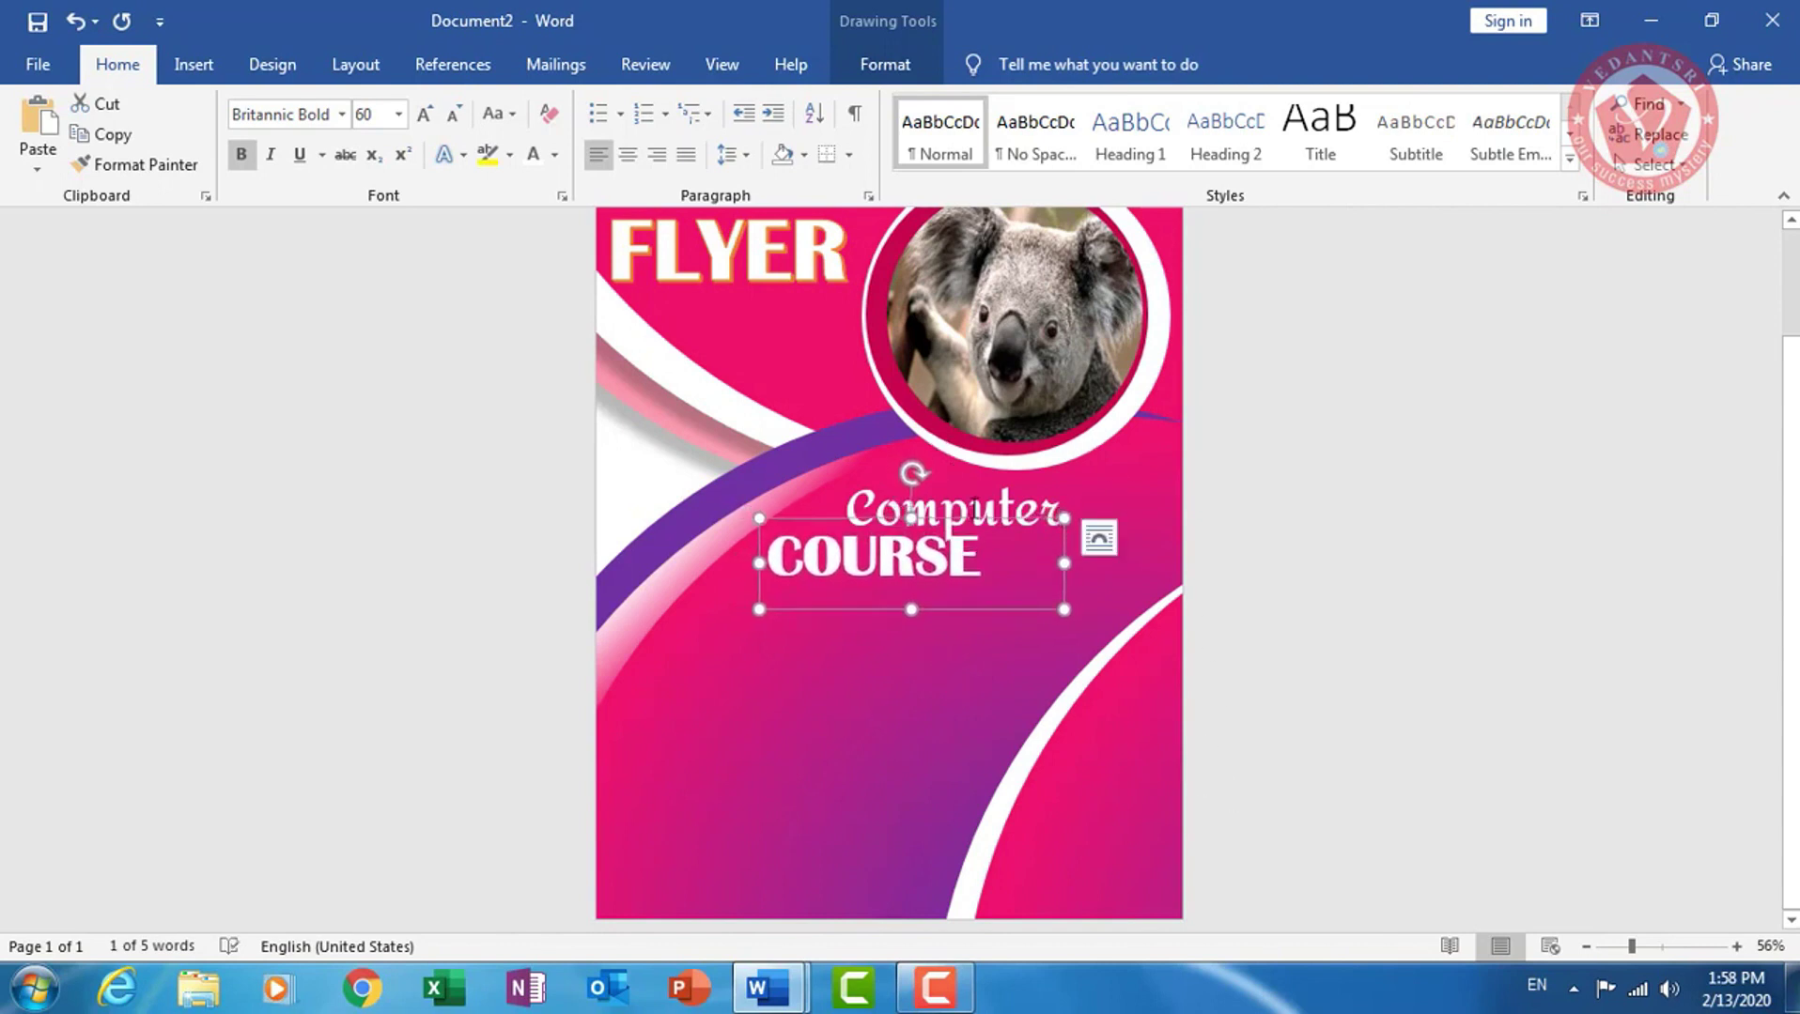
Nudge both title boxes up together, then fine-tune COURSE tightly beneath Computer
shift+click(974, 504)
key(Up)
key(Up)
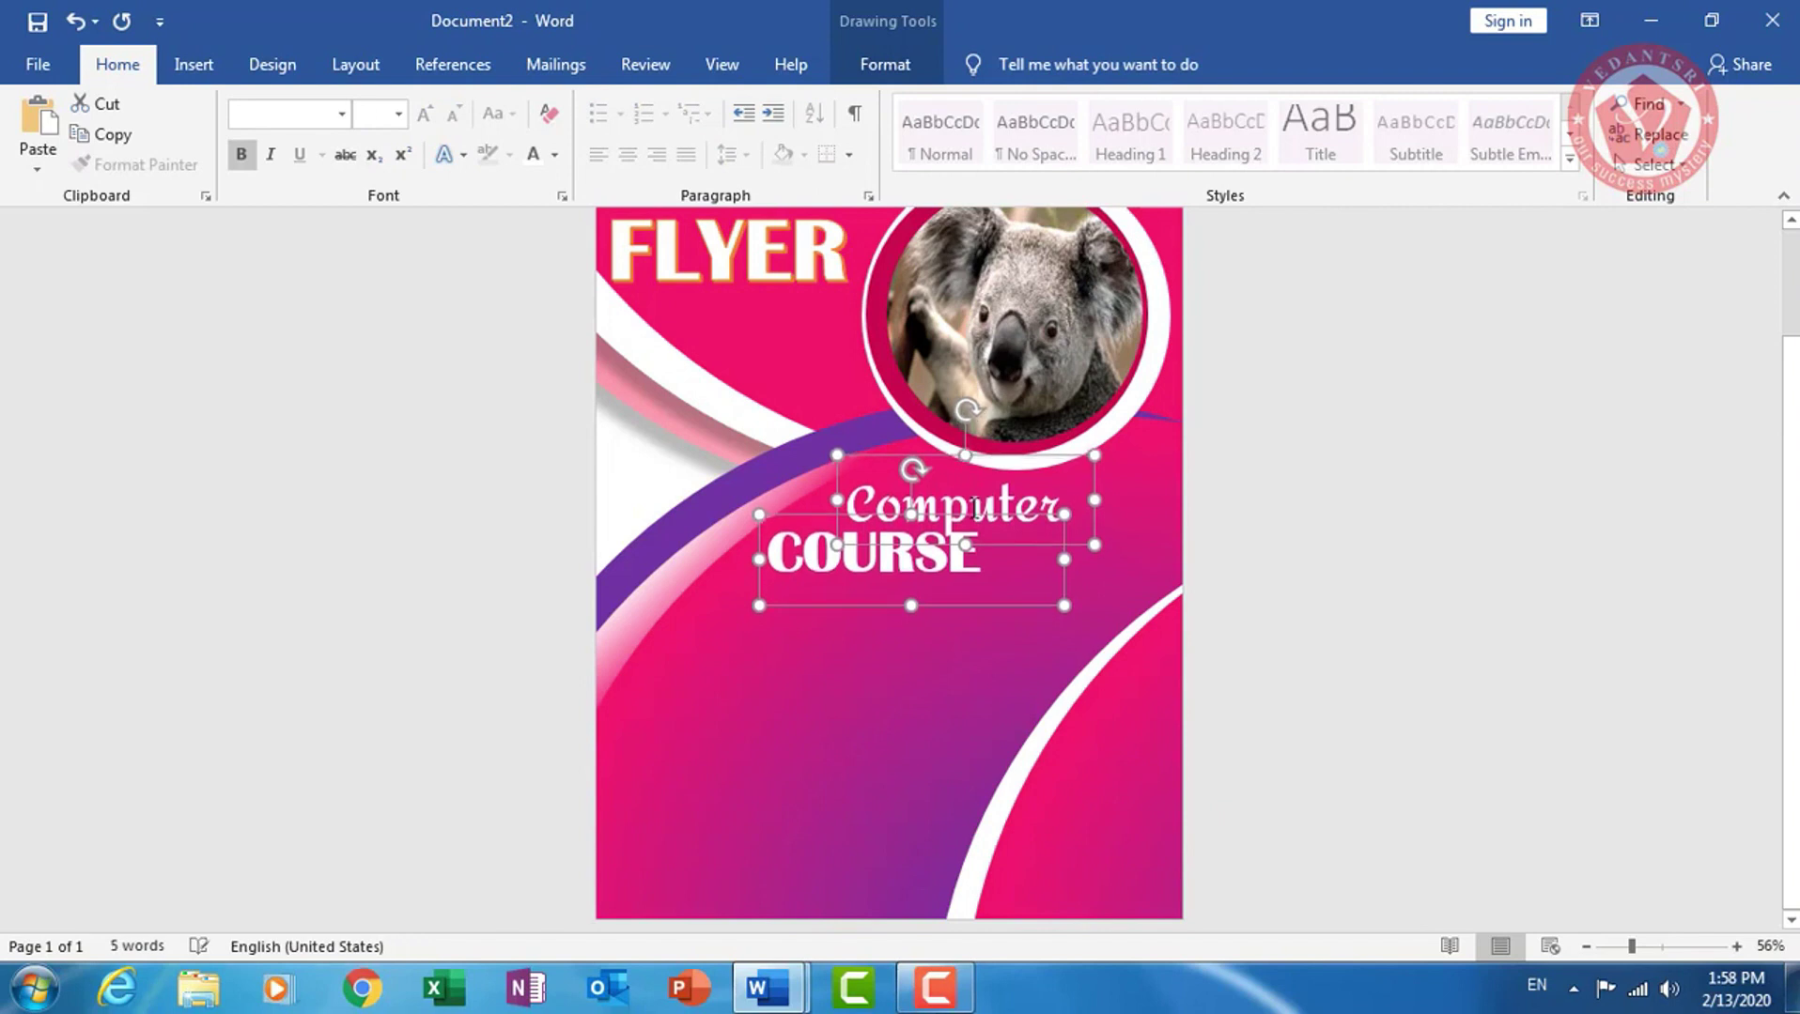
key(Up)
key(Up)
key(Up)
key(Up)
key(Up)
key(Up)
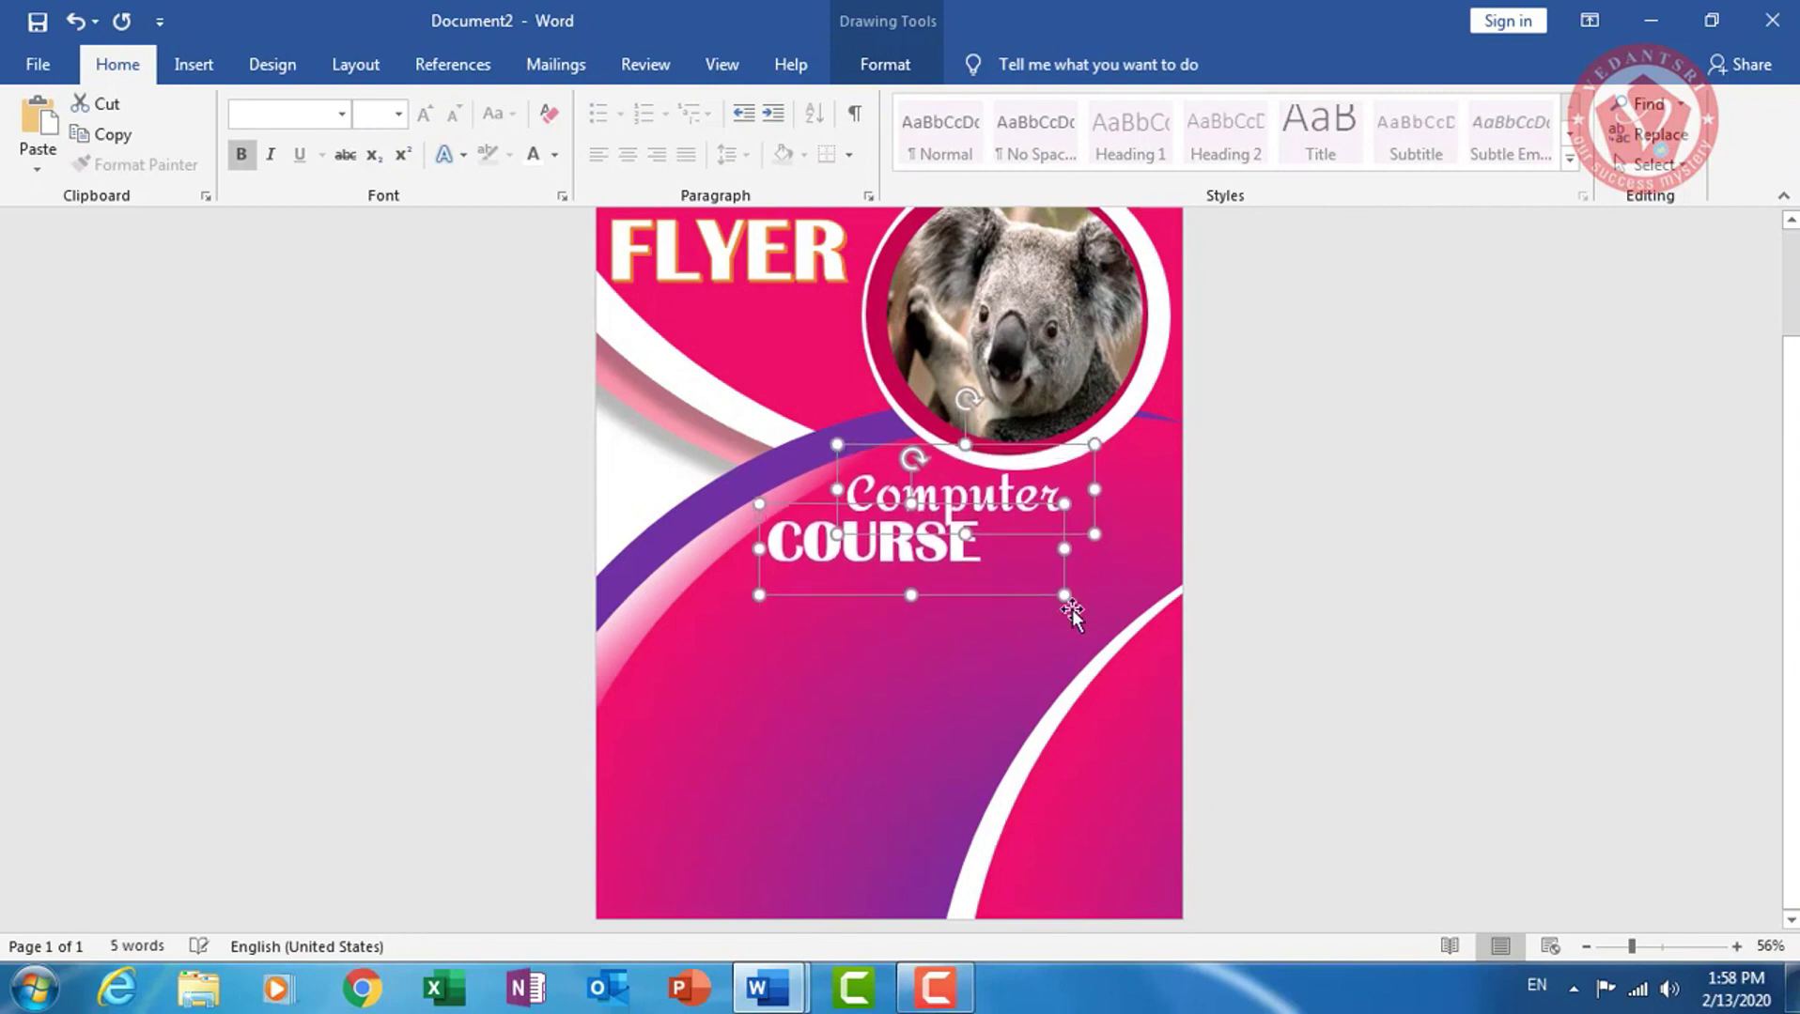
click(976, 654)
click(962, 590)
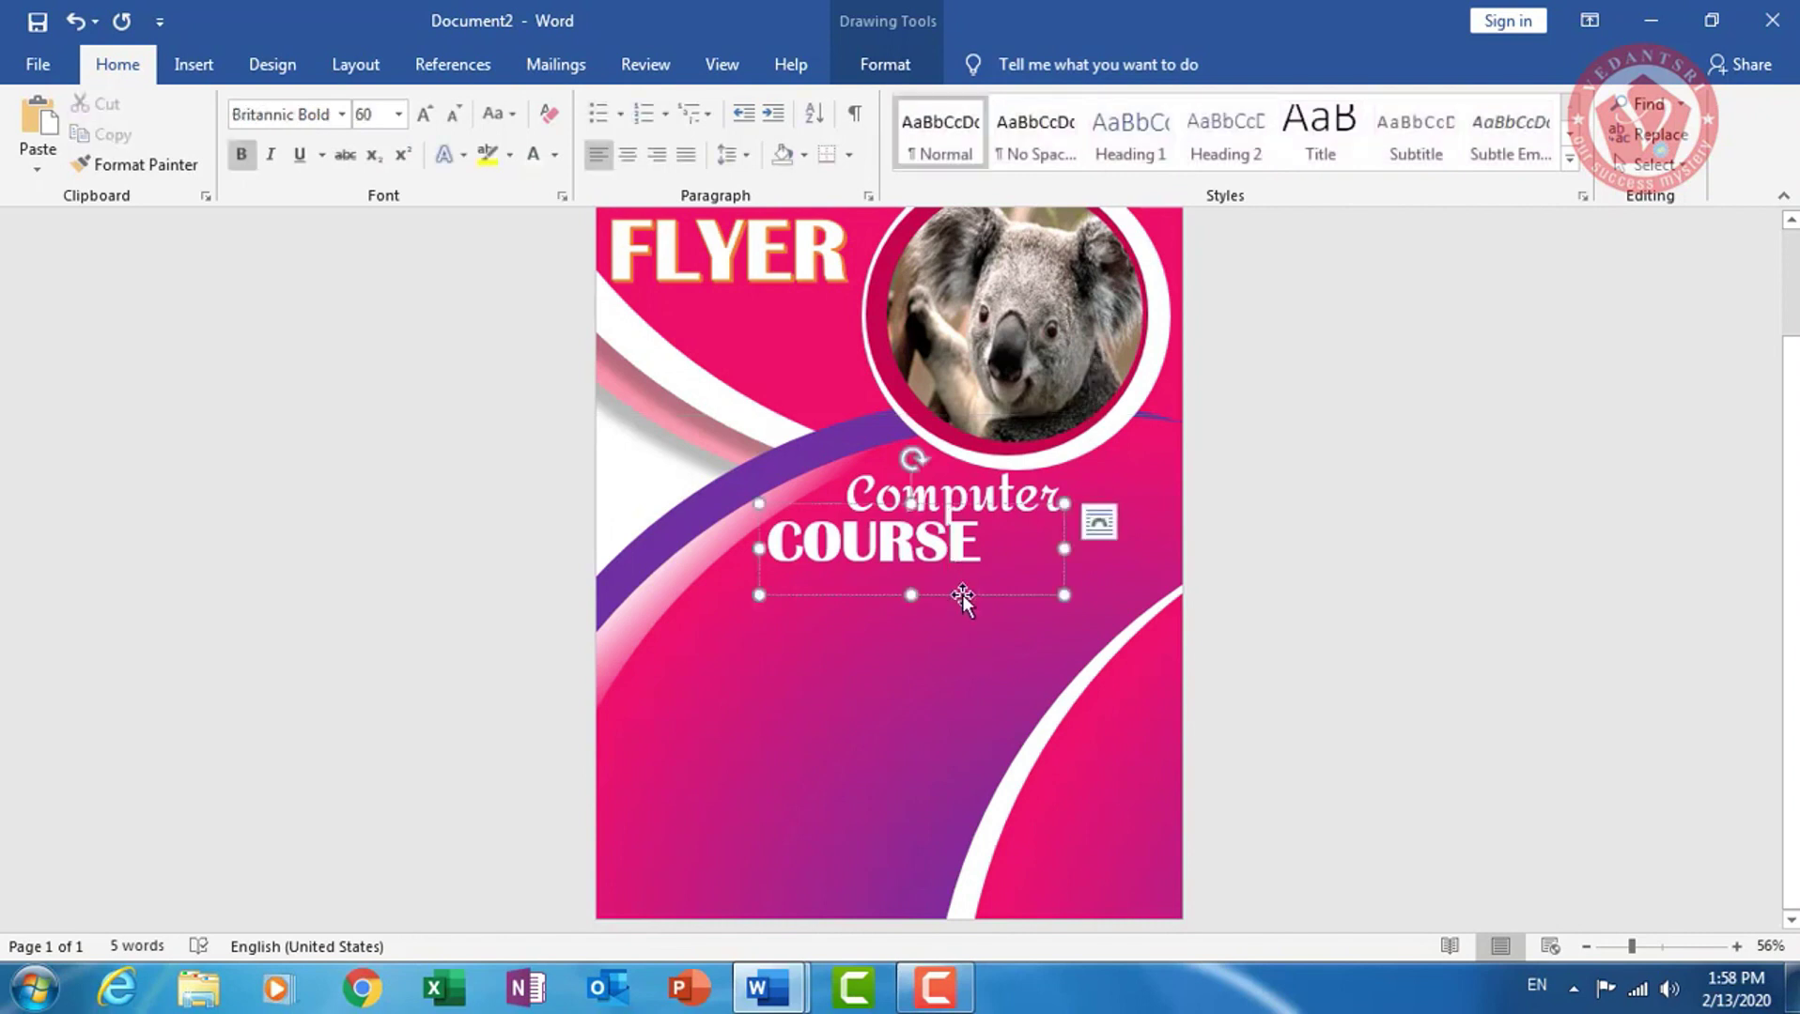
click(962, 595)
key(Down)
key(Left)
key(Left)
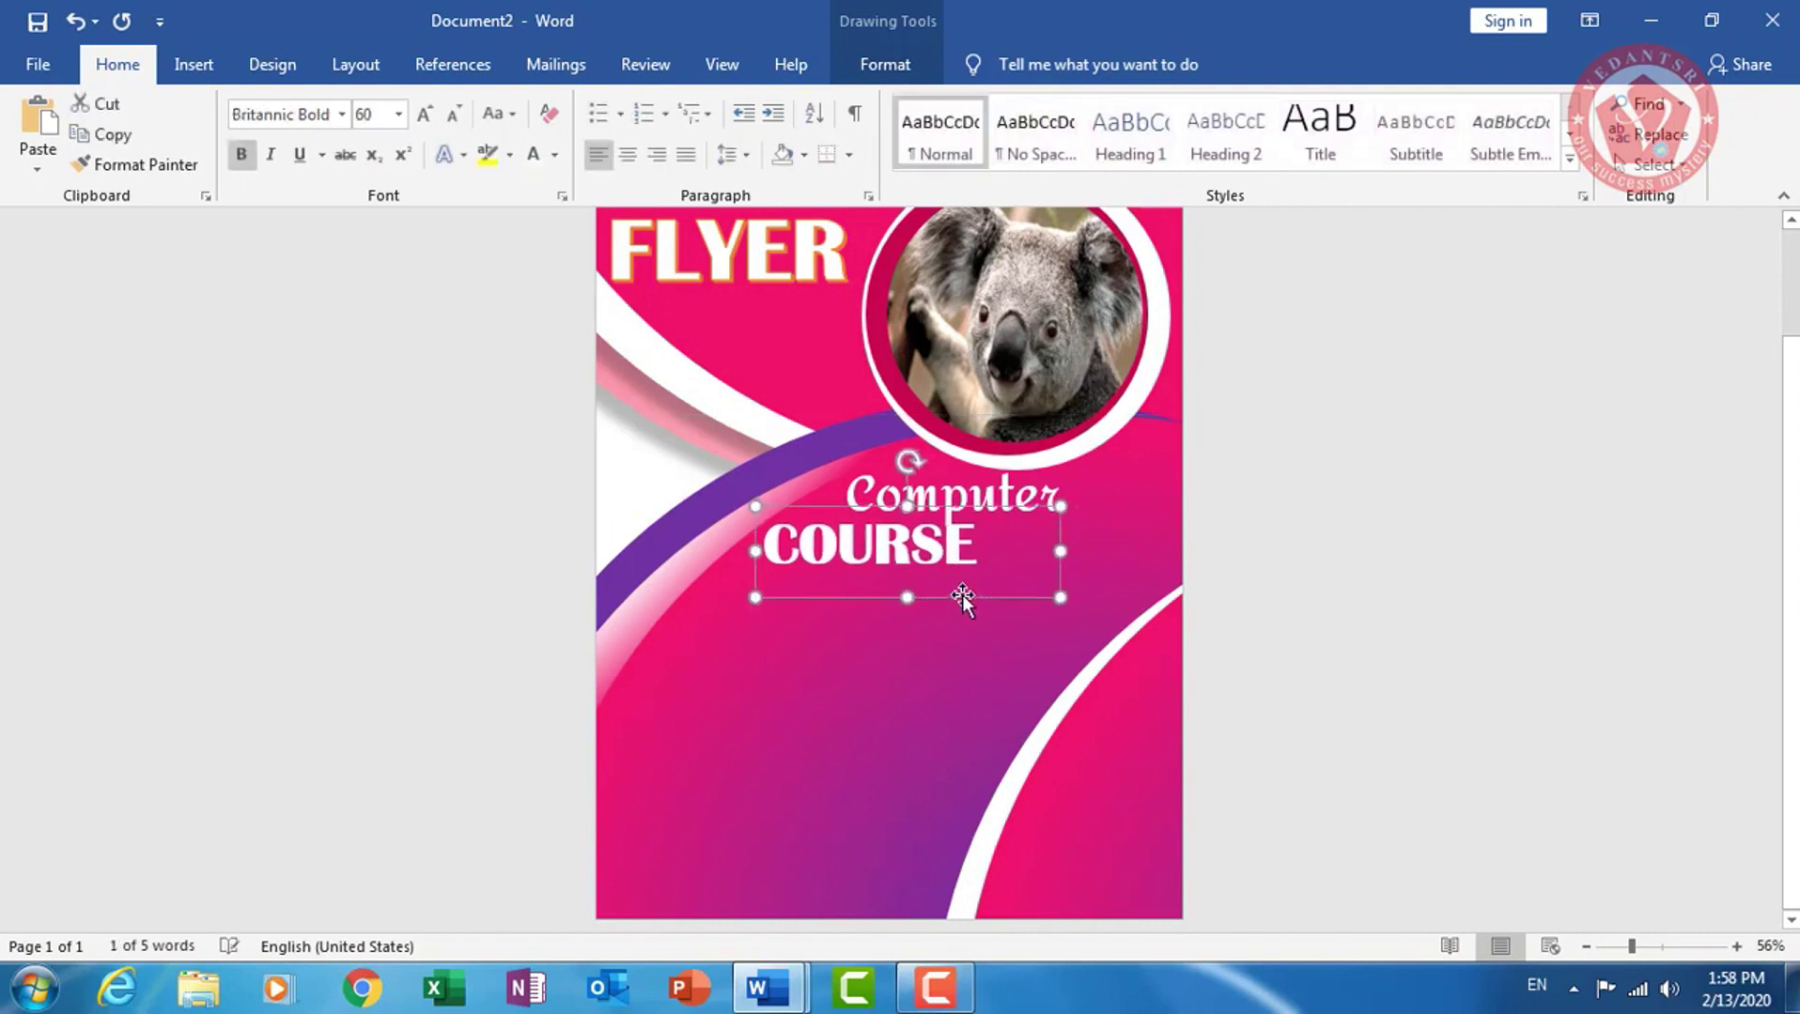
key(Left)
key(Left)
key(Left)
key(Up)
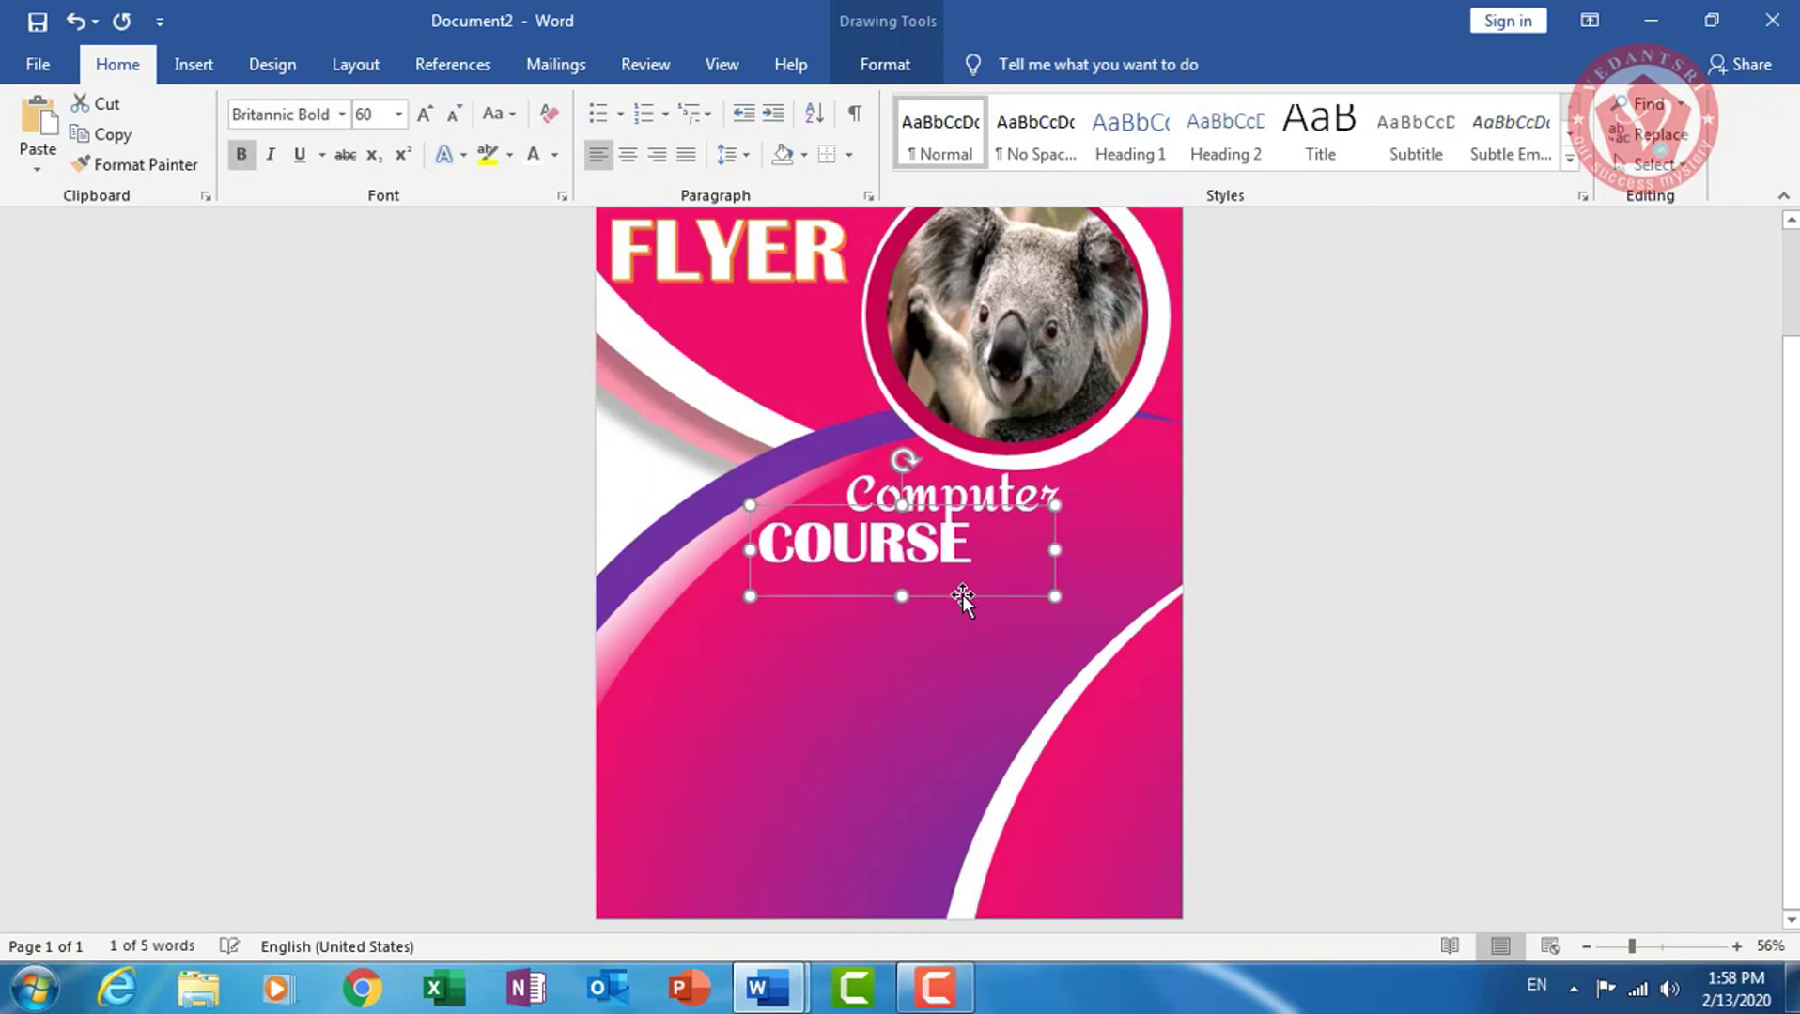
key(Up)
key(Up)
key(Up)
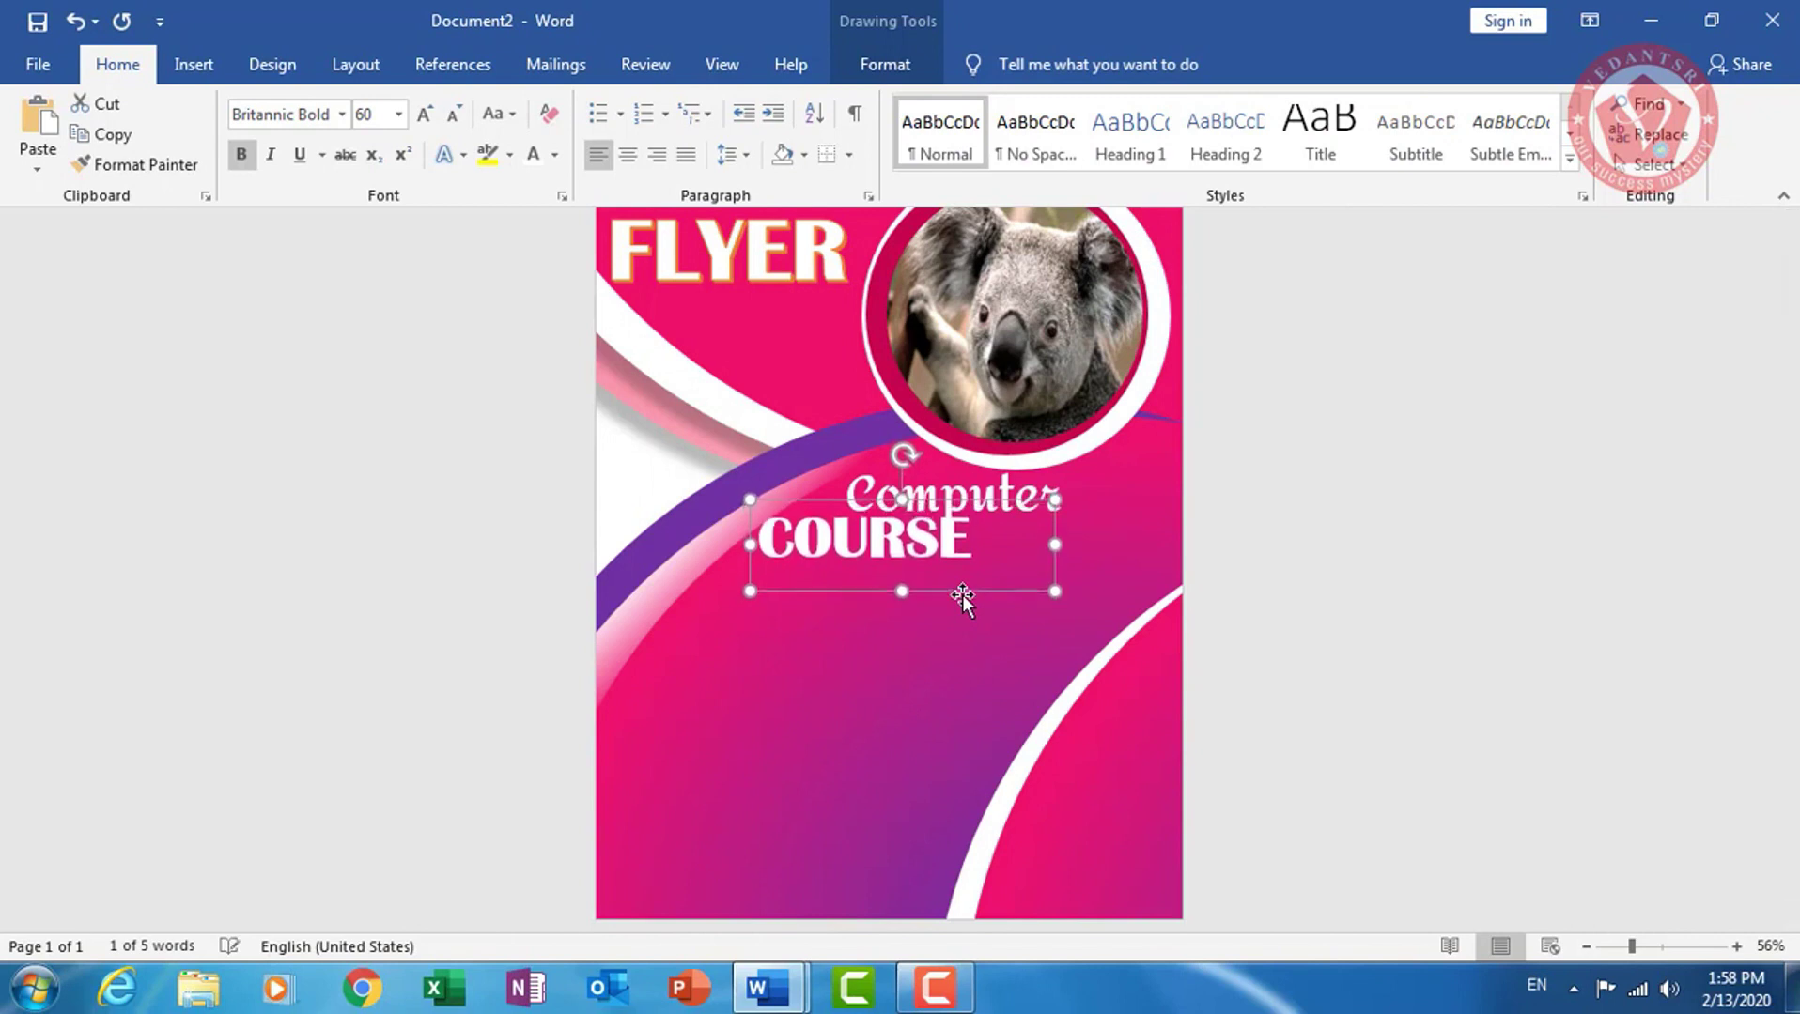
click(1349, 539)
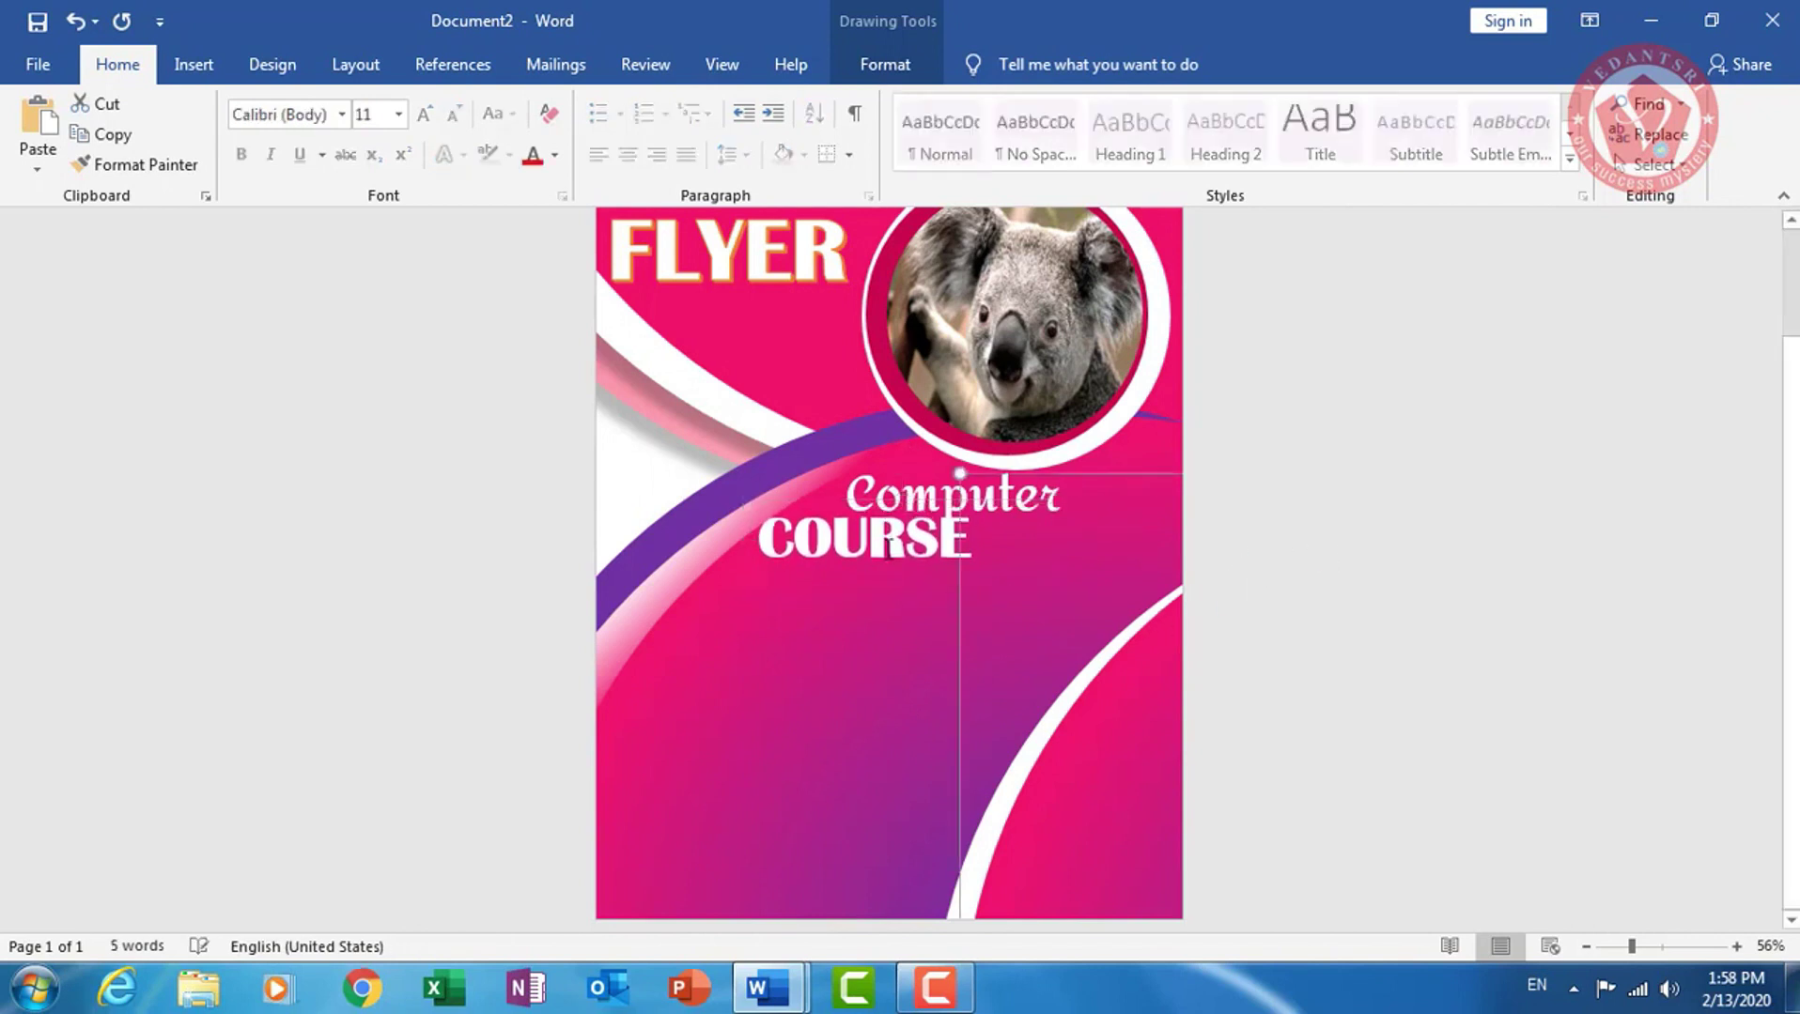
click(888, 548)
click(193, 64)
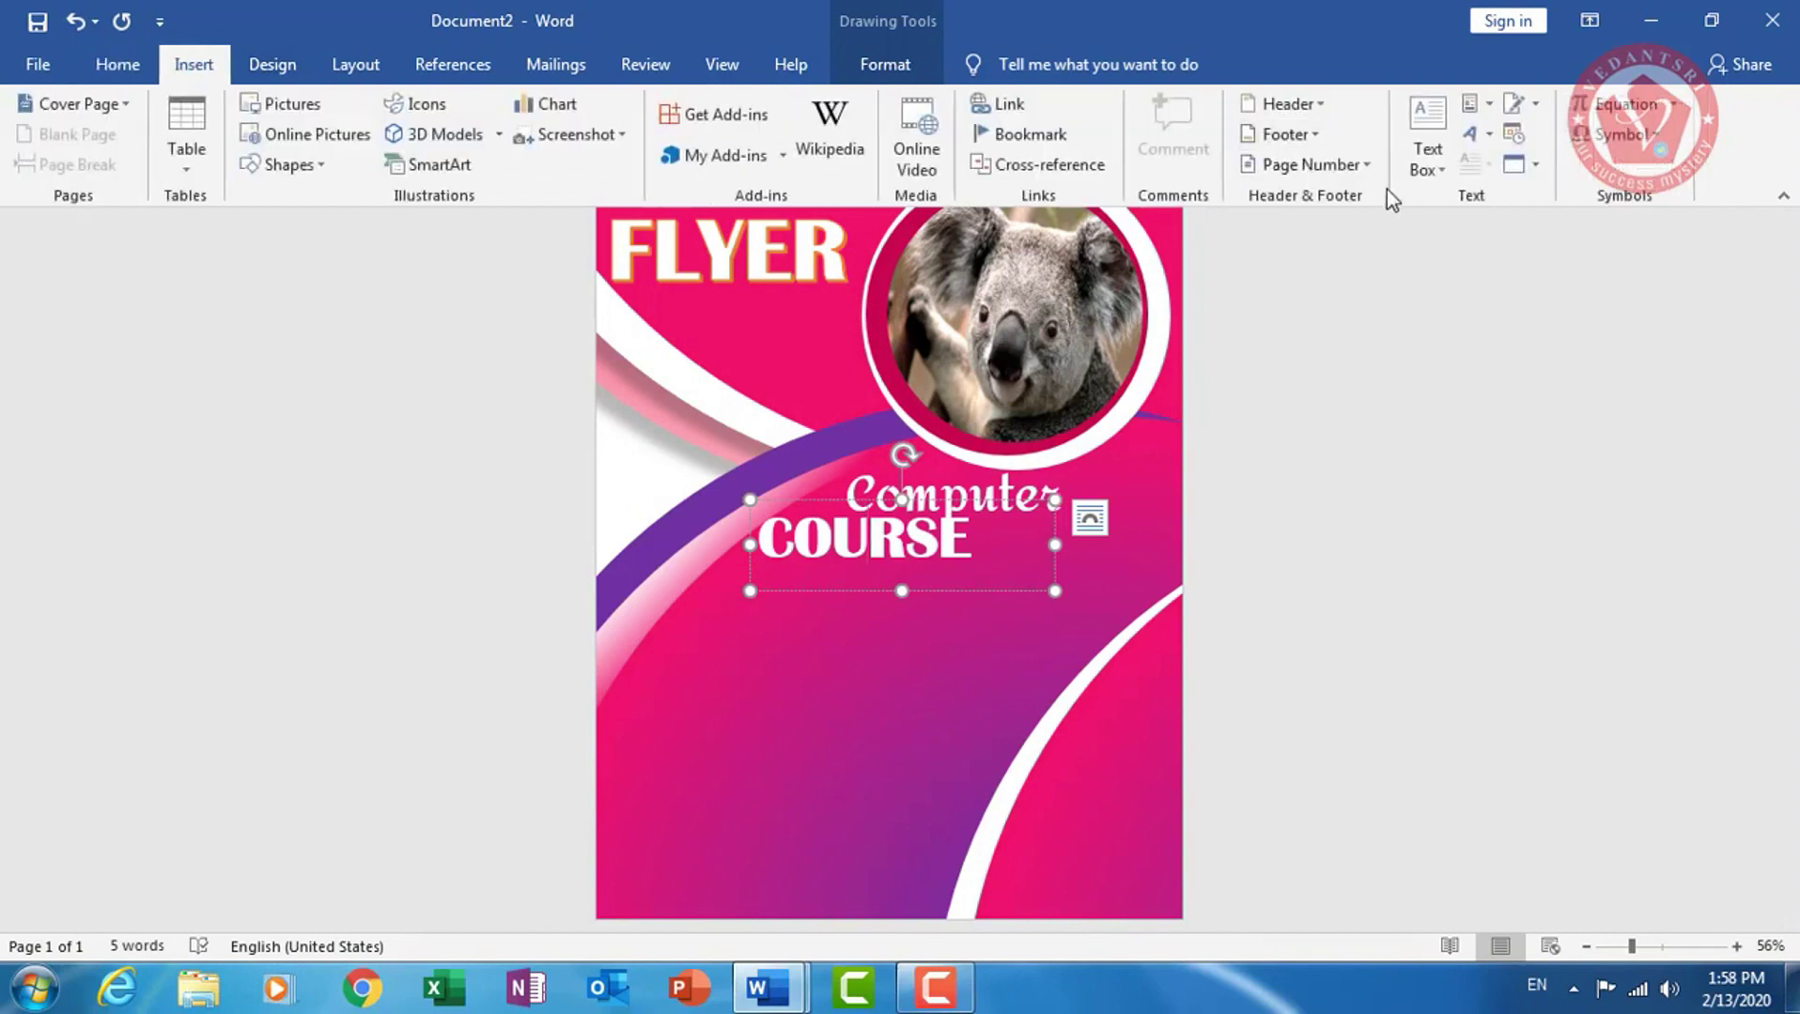
Draw a white text box below COURSE, type the =rand(2) formula and enlarge its text
click(1427, 141)
click(1473, 232)
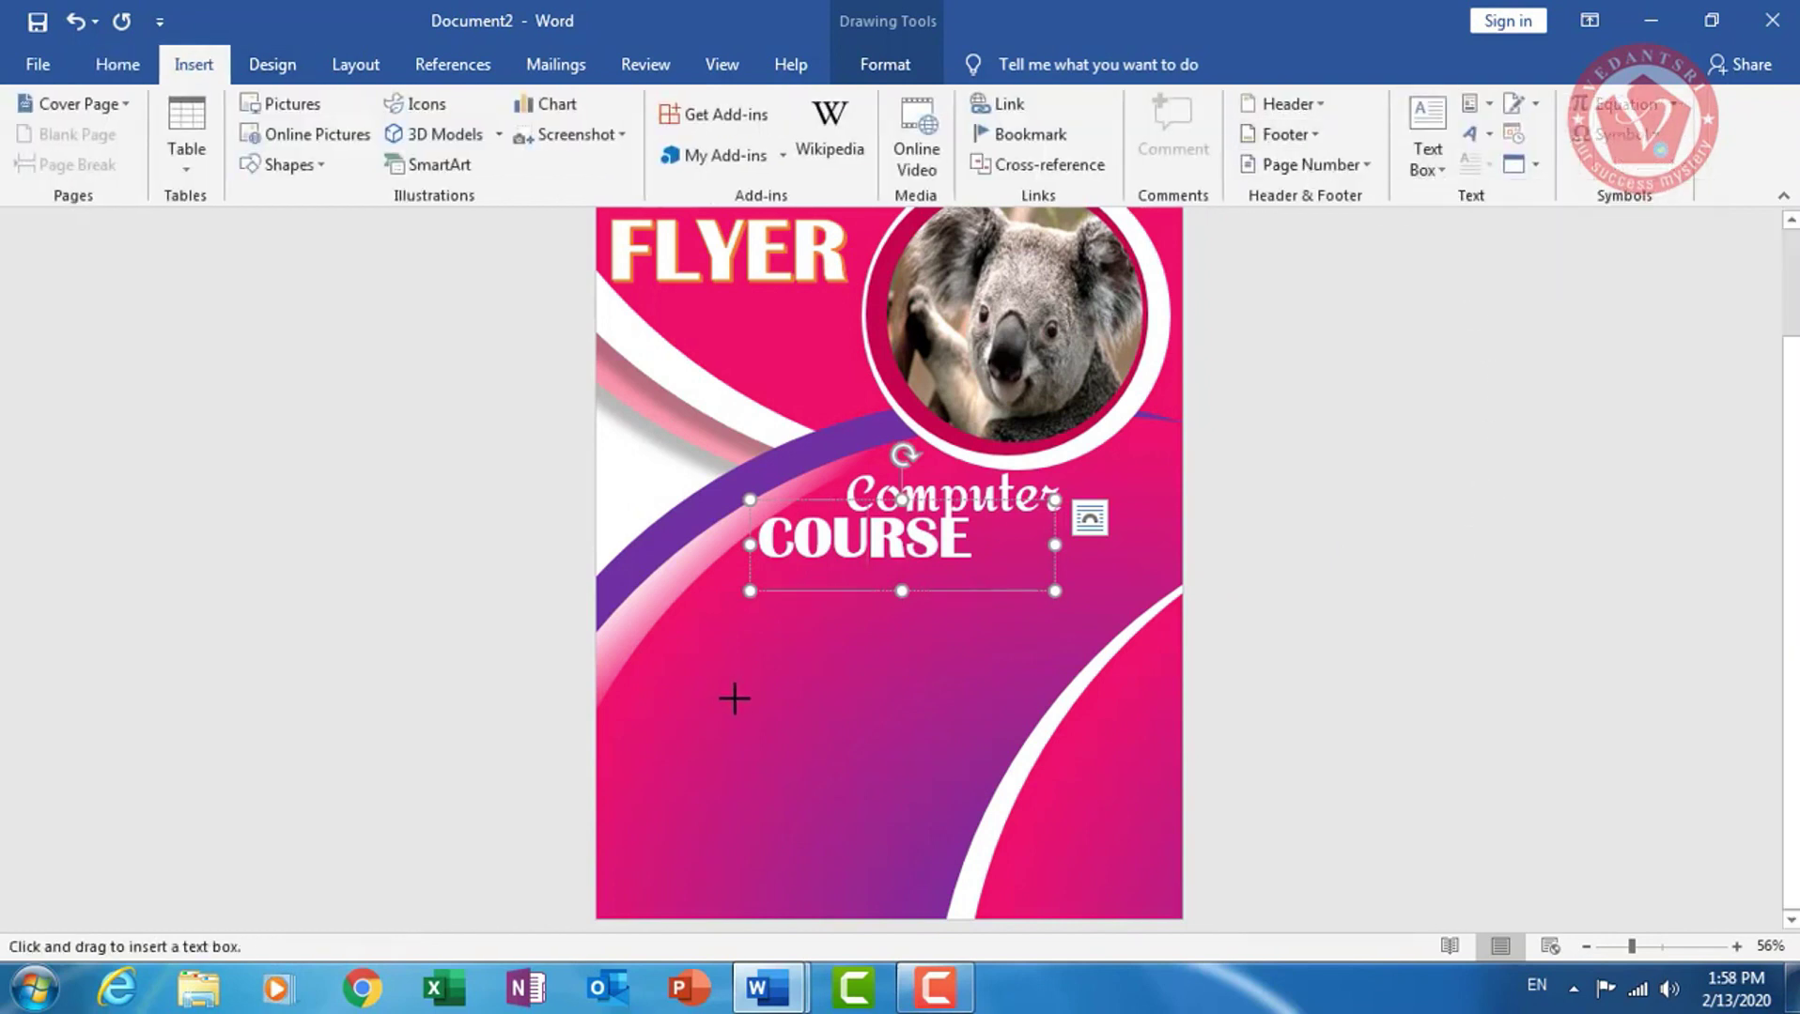
drag(726, 562, 946, 912)
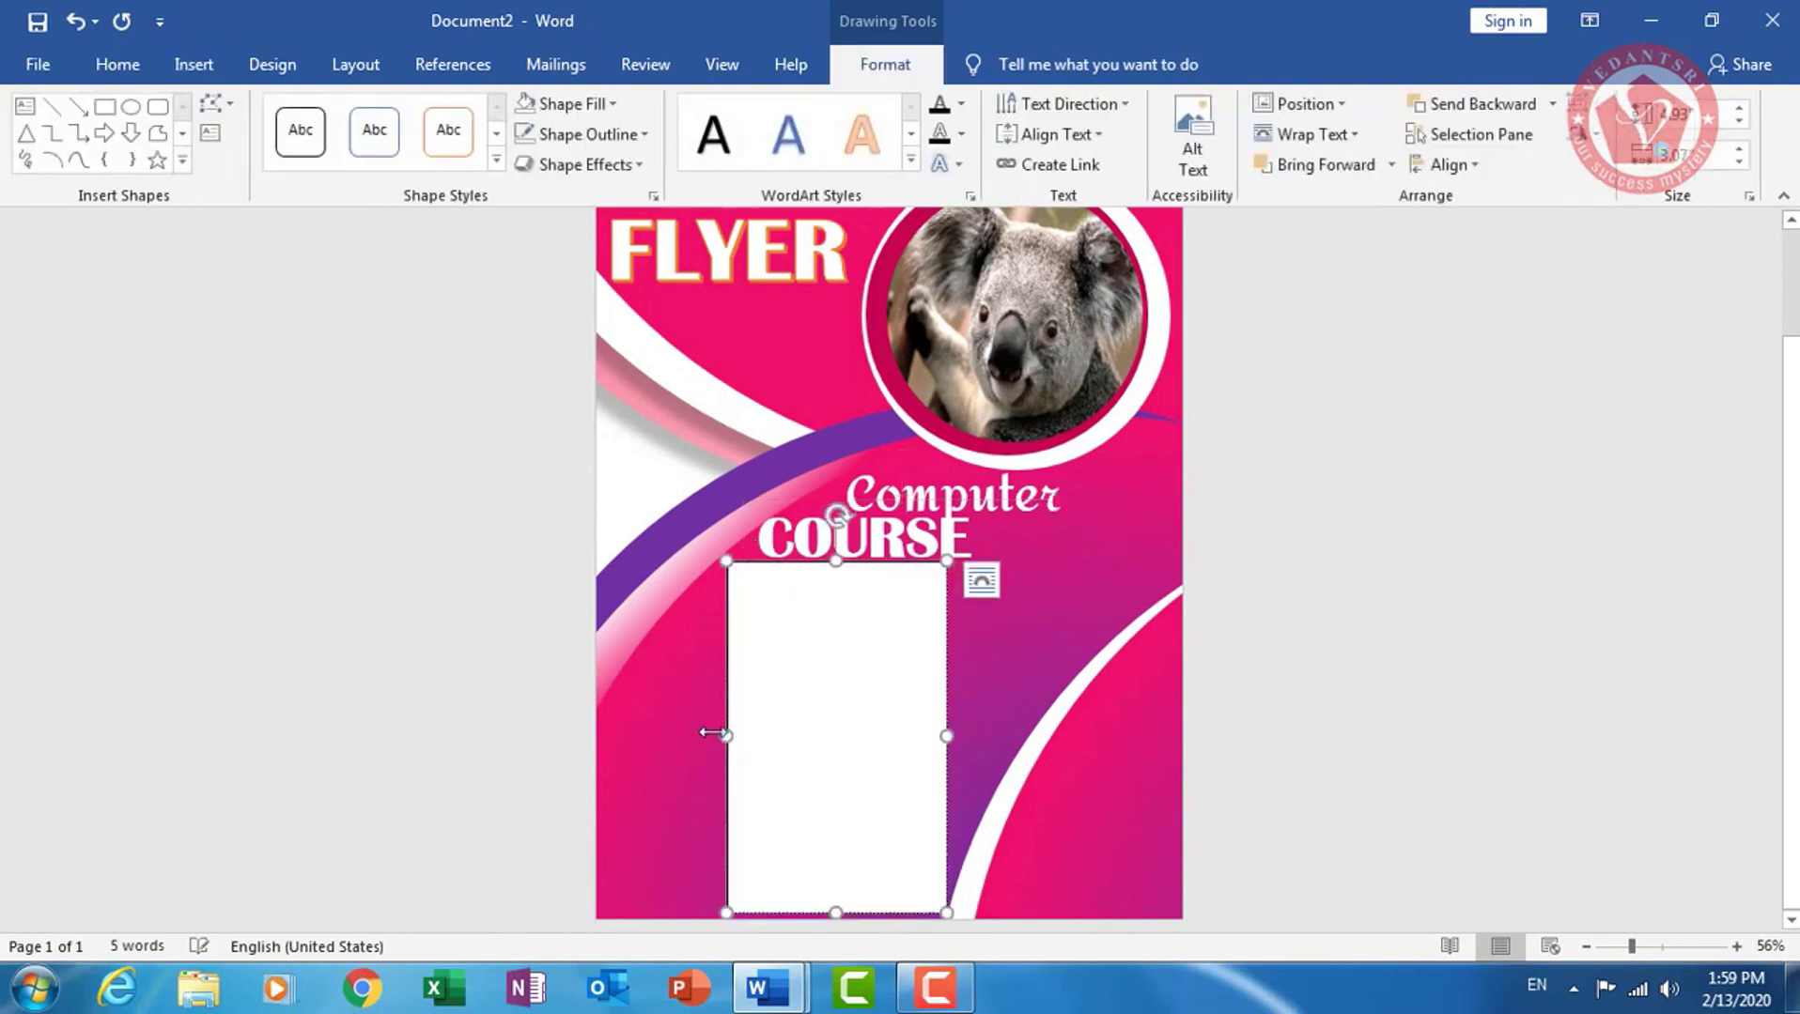
drag(731, 737, 675, 736)
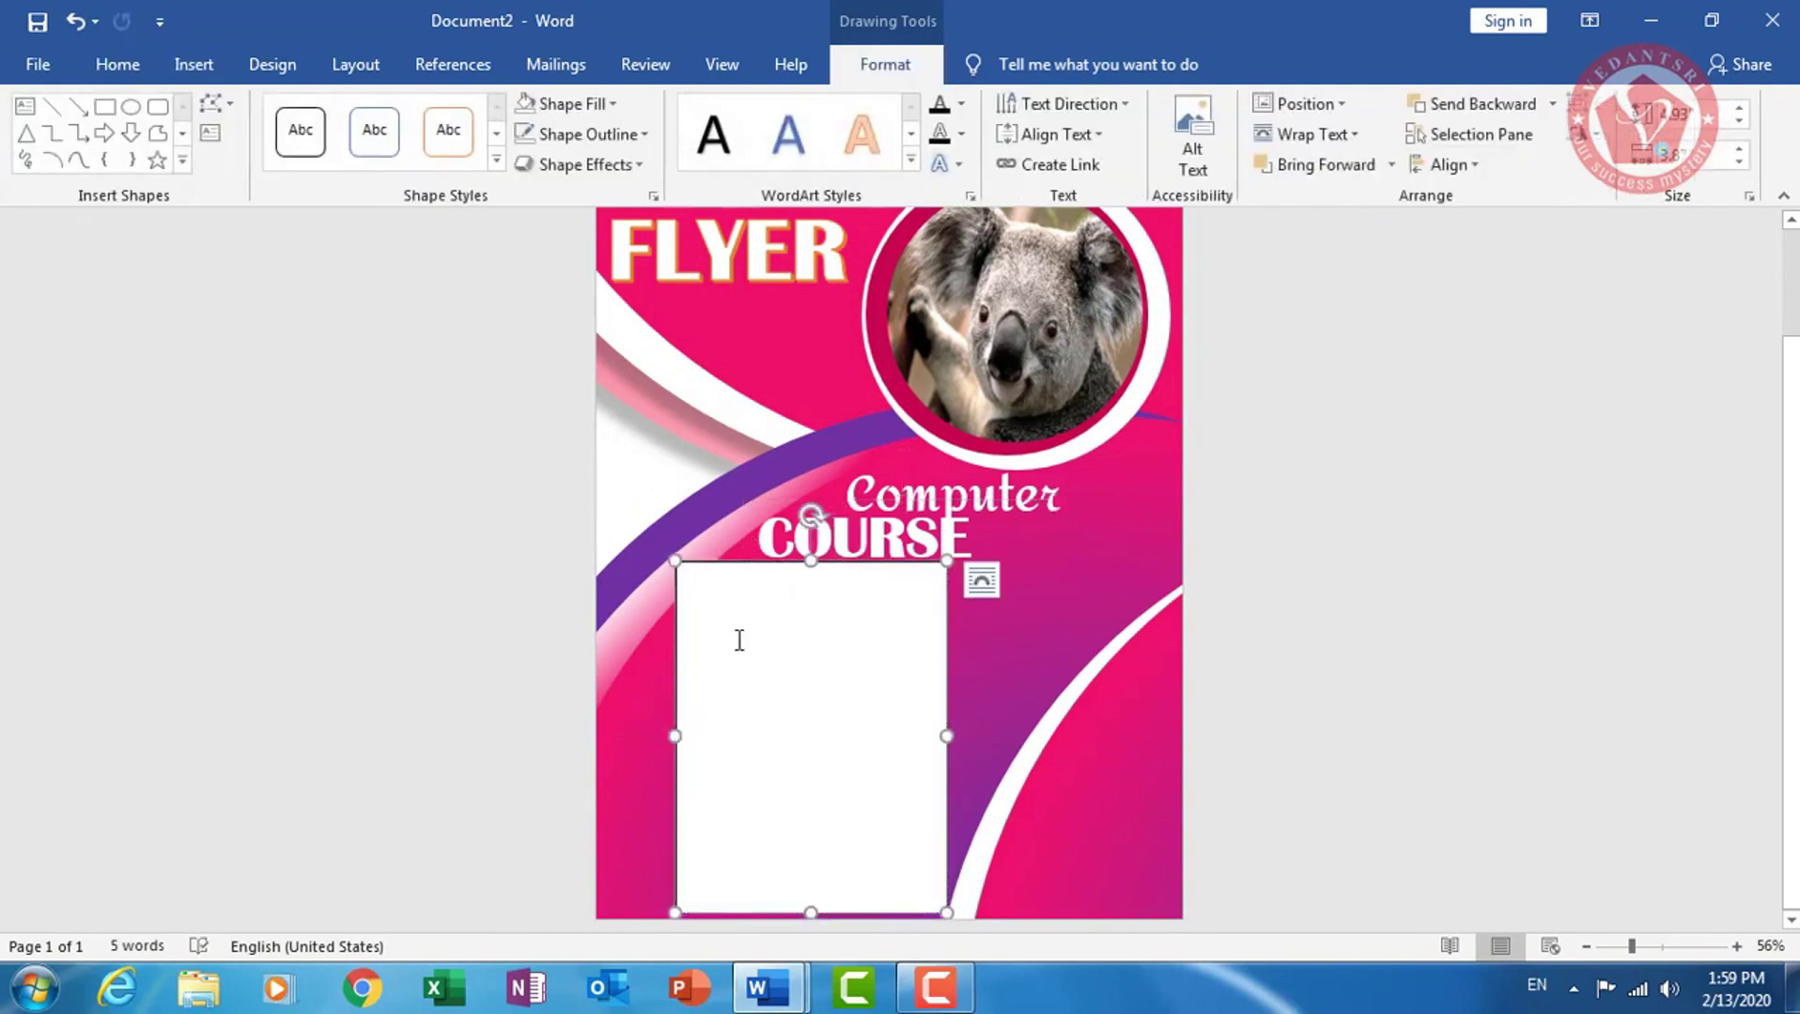
text(=rand(2)
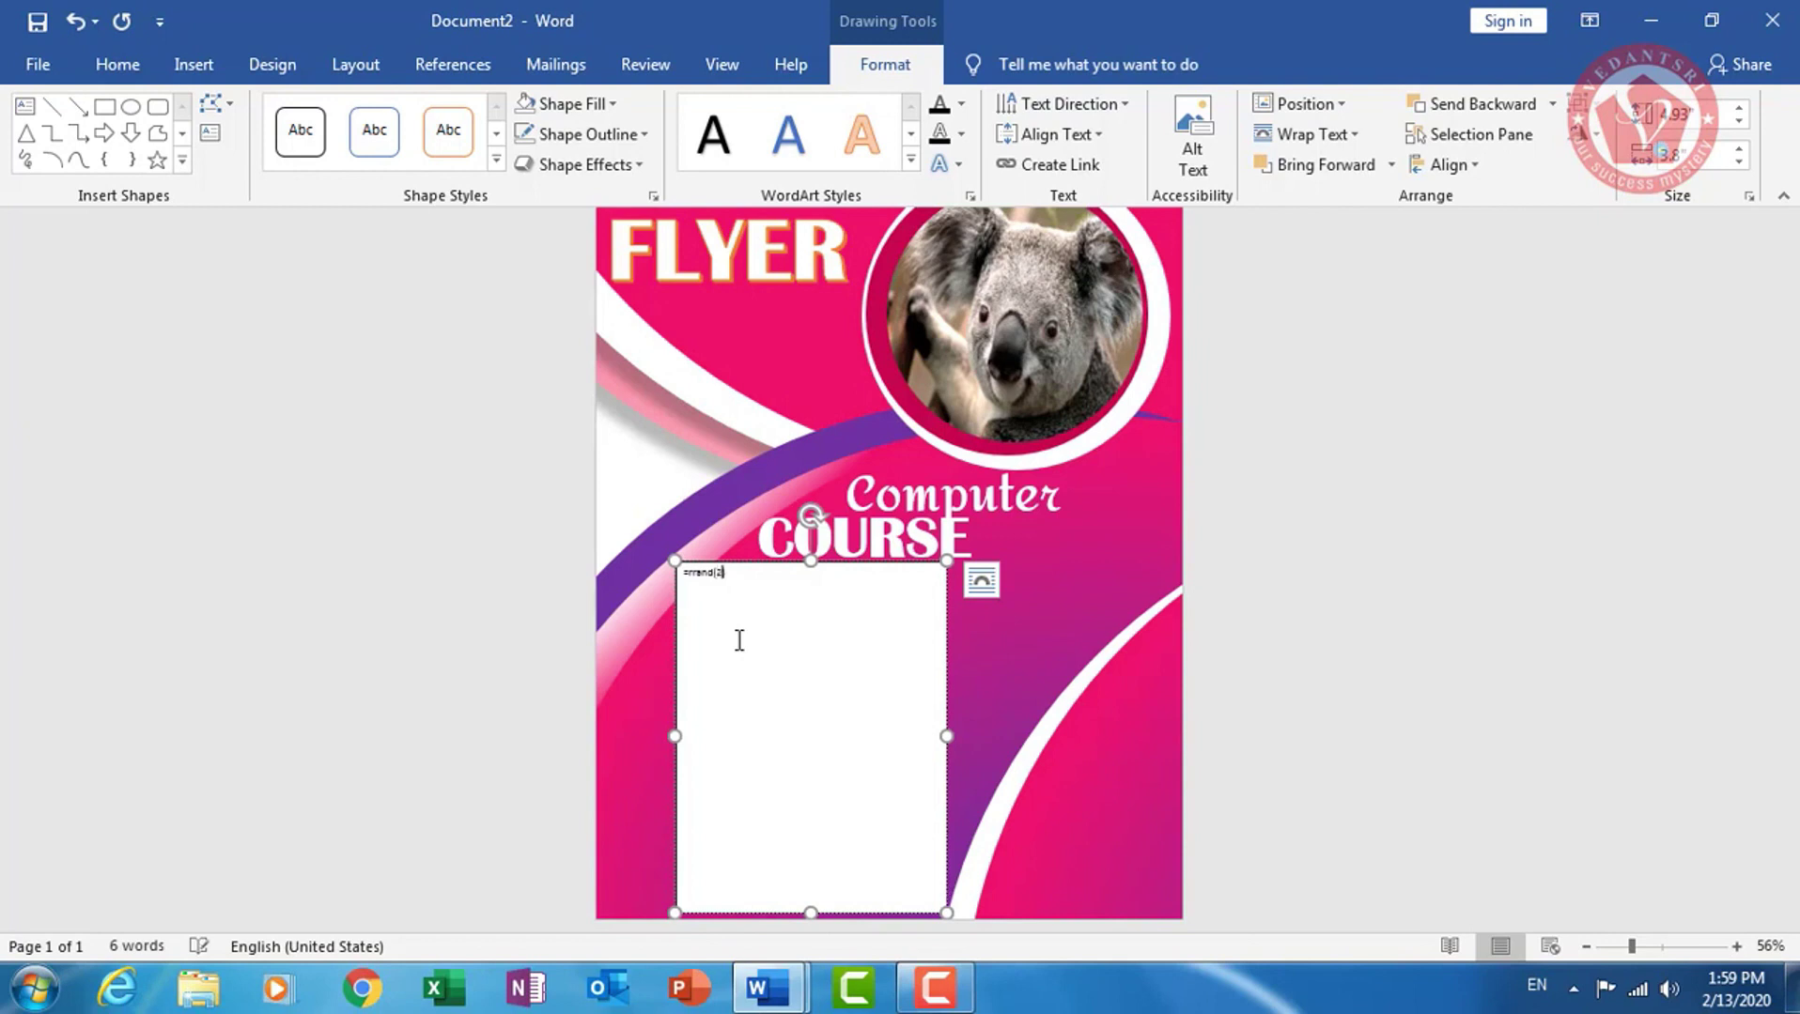
key(ctrl+a)
key(ctrl+shift+period)
key(ctrl+shift+period)
key(ctrl+shift+period)
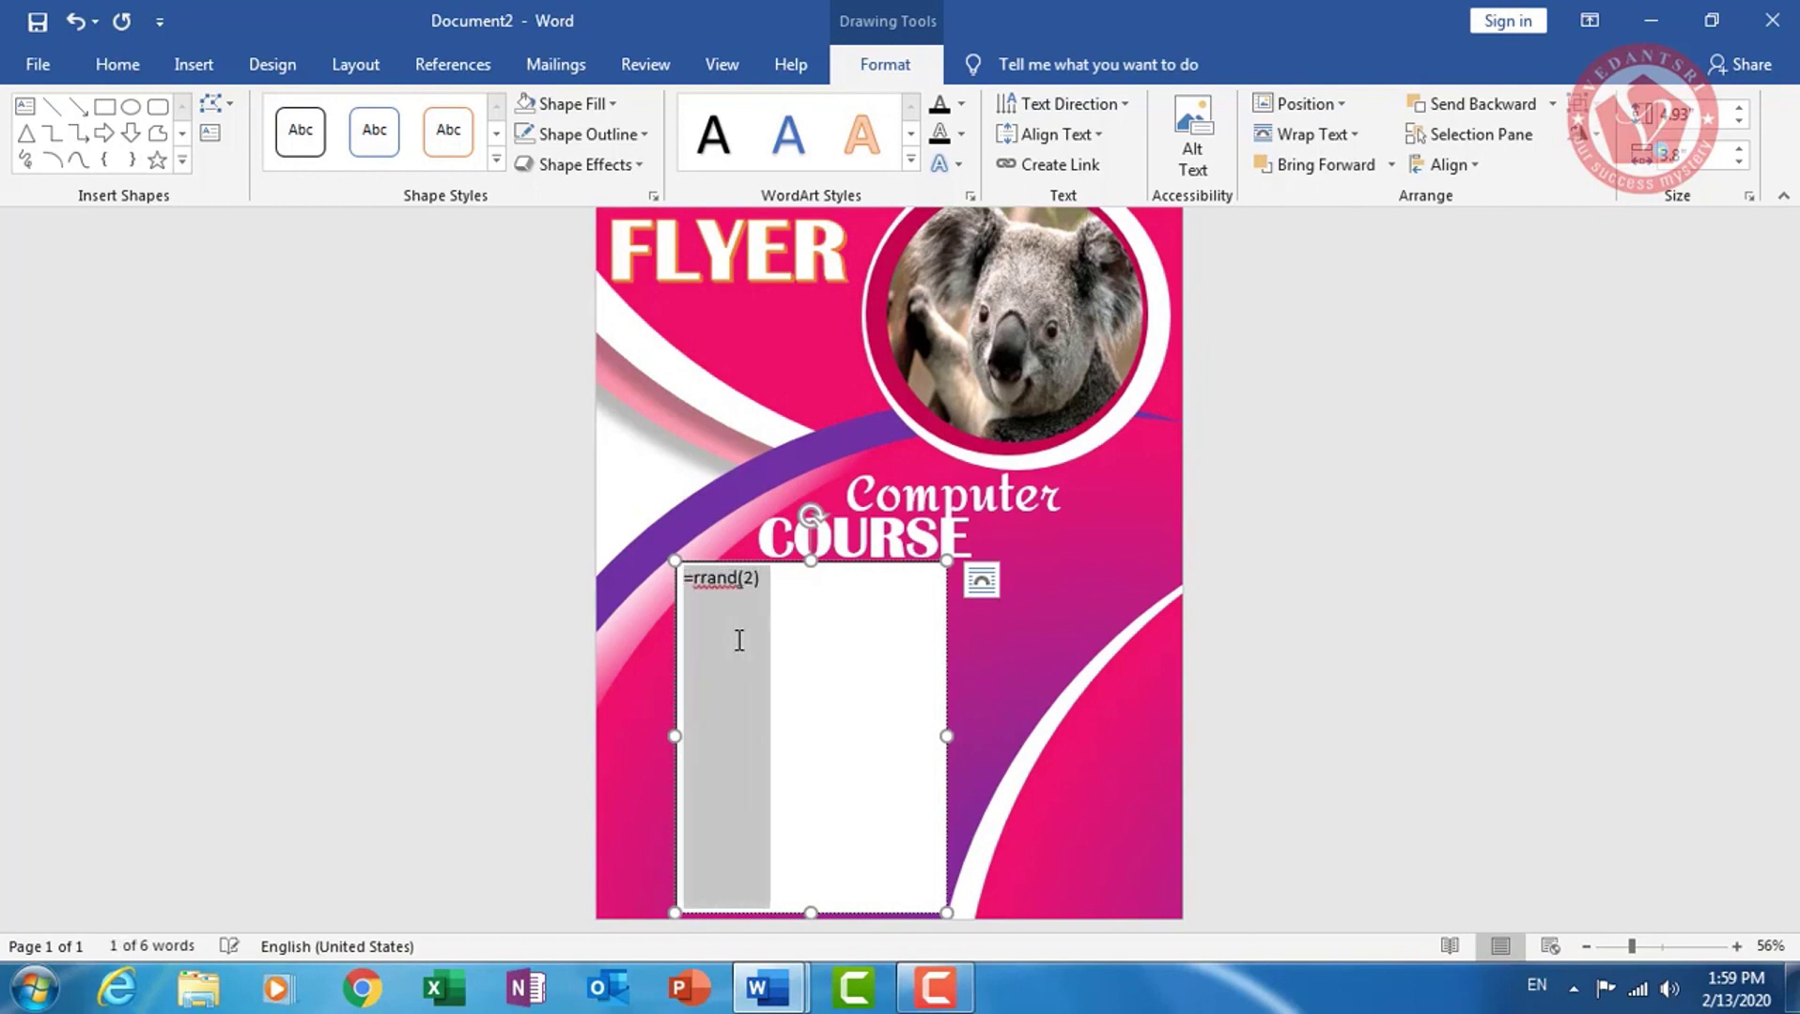
key(ctrl+shift+period)
Fix the formula typo to generate two sample paragraphs, and widen the box on both sides
click(712, 583)
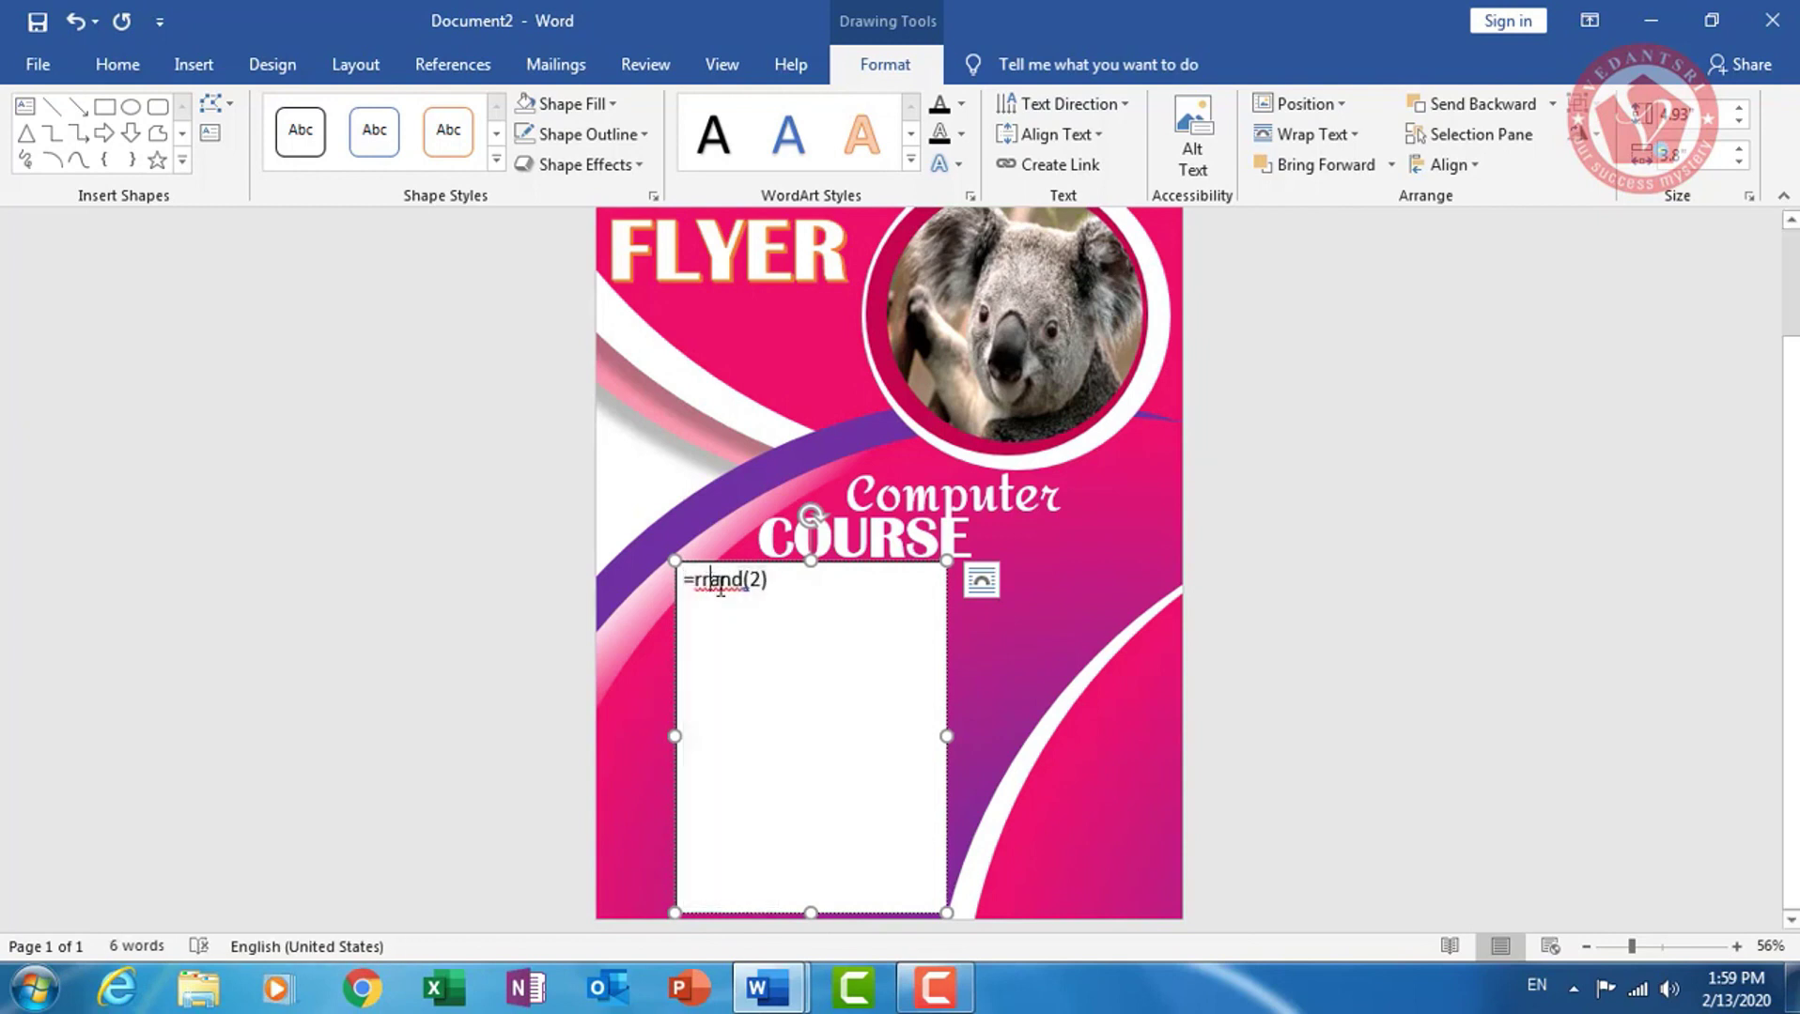
key(BackSpace)
key(Return)
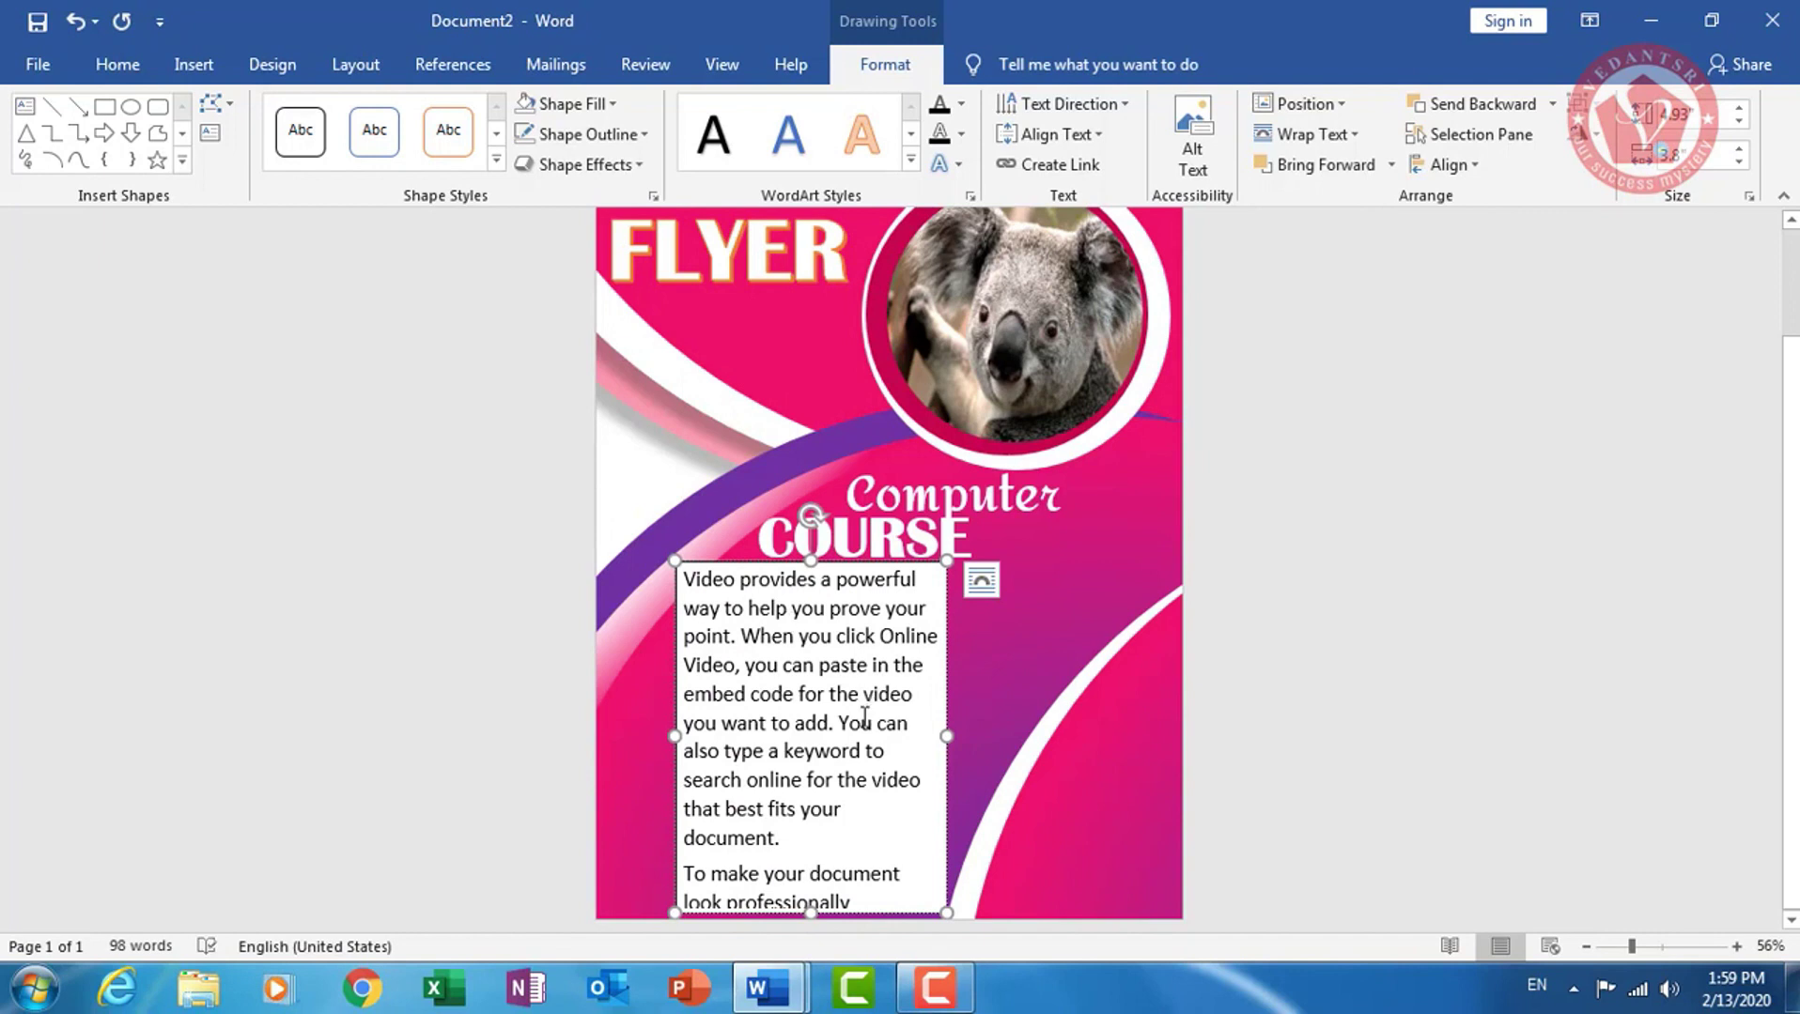
drag(674, 737, 661, 737)
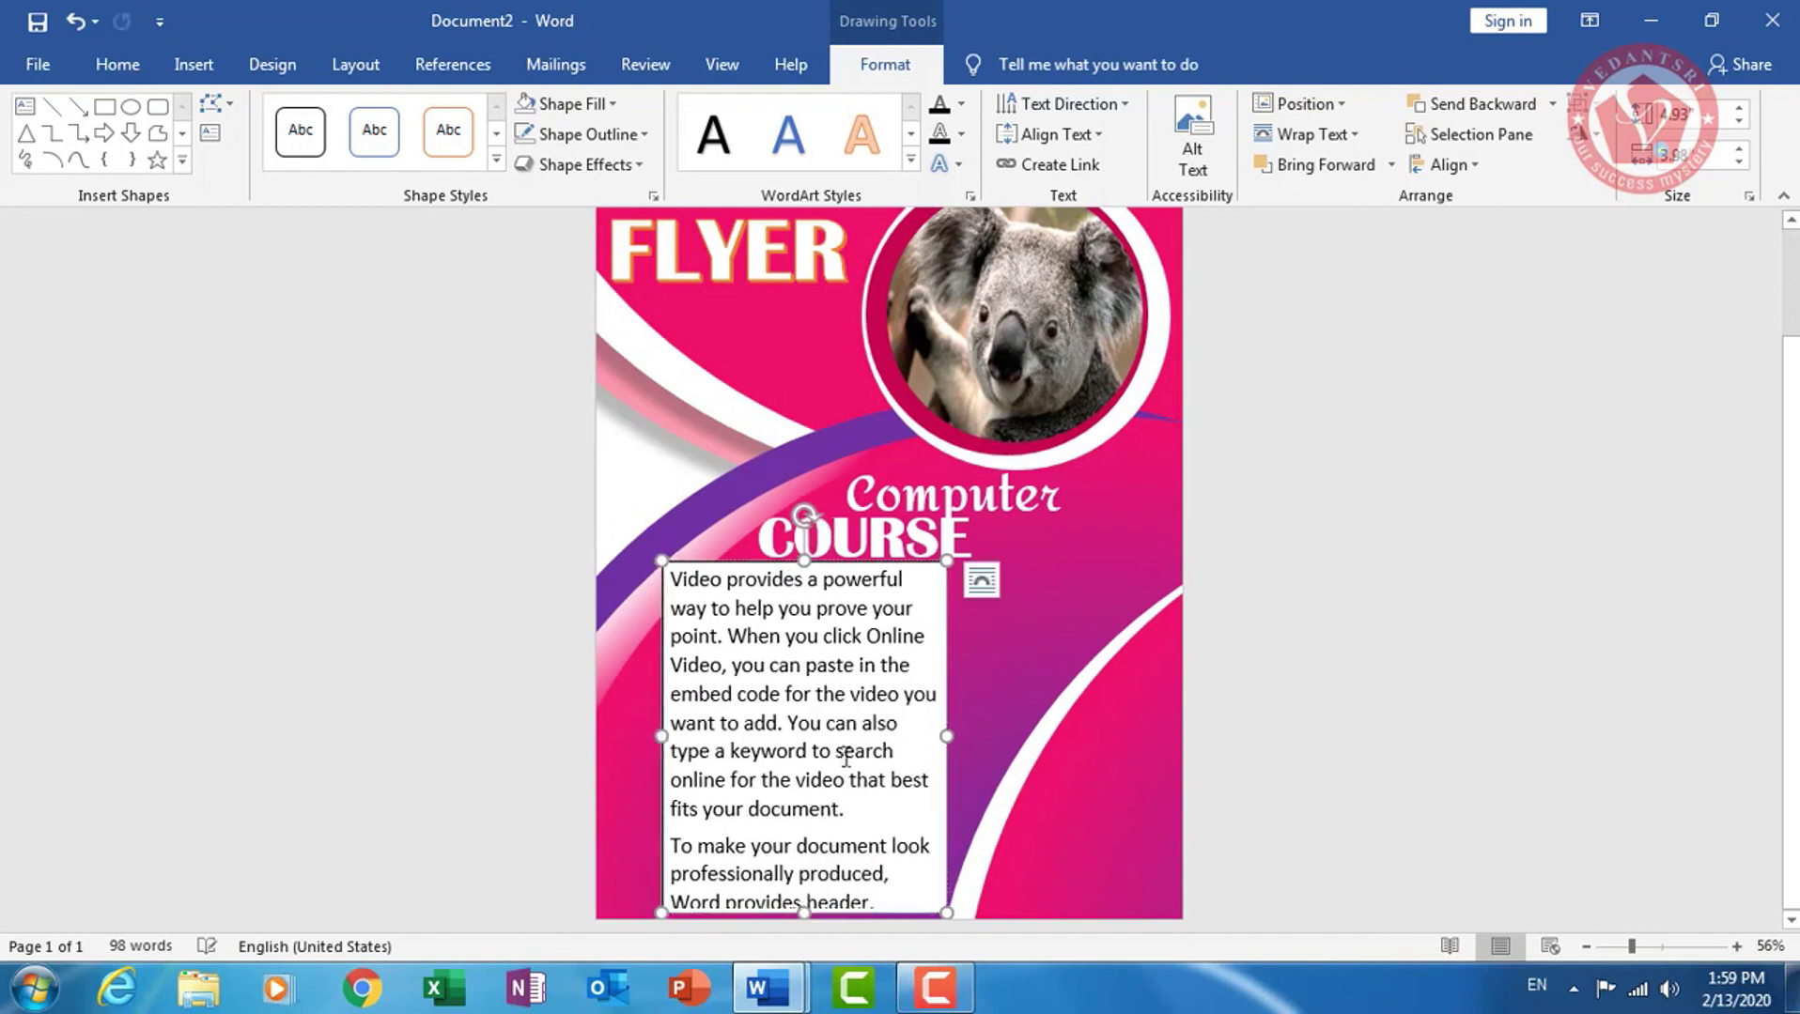
drag(948, 737, 978, 738)
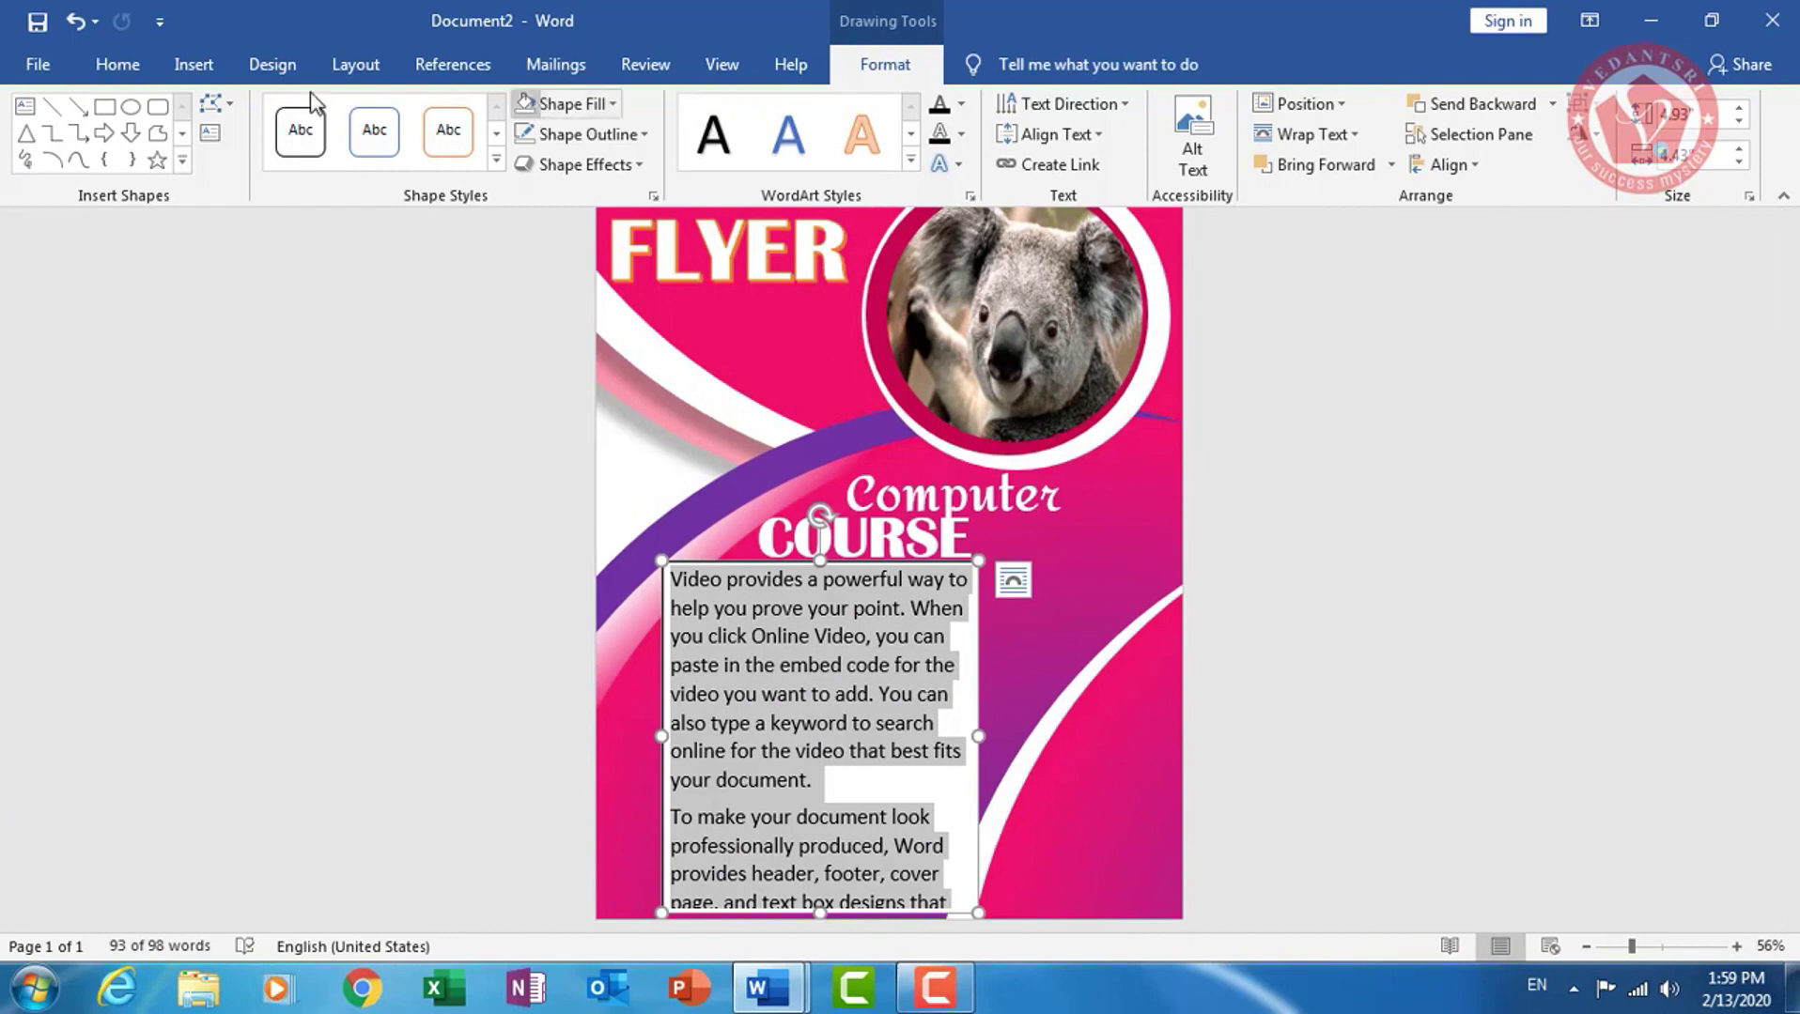
Justify the body text and remove the space after each paragraph
click(117, 65)
click(684, 156)
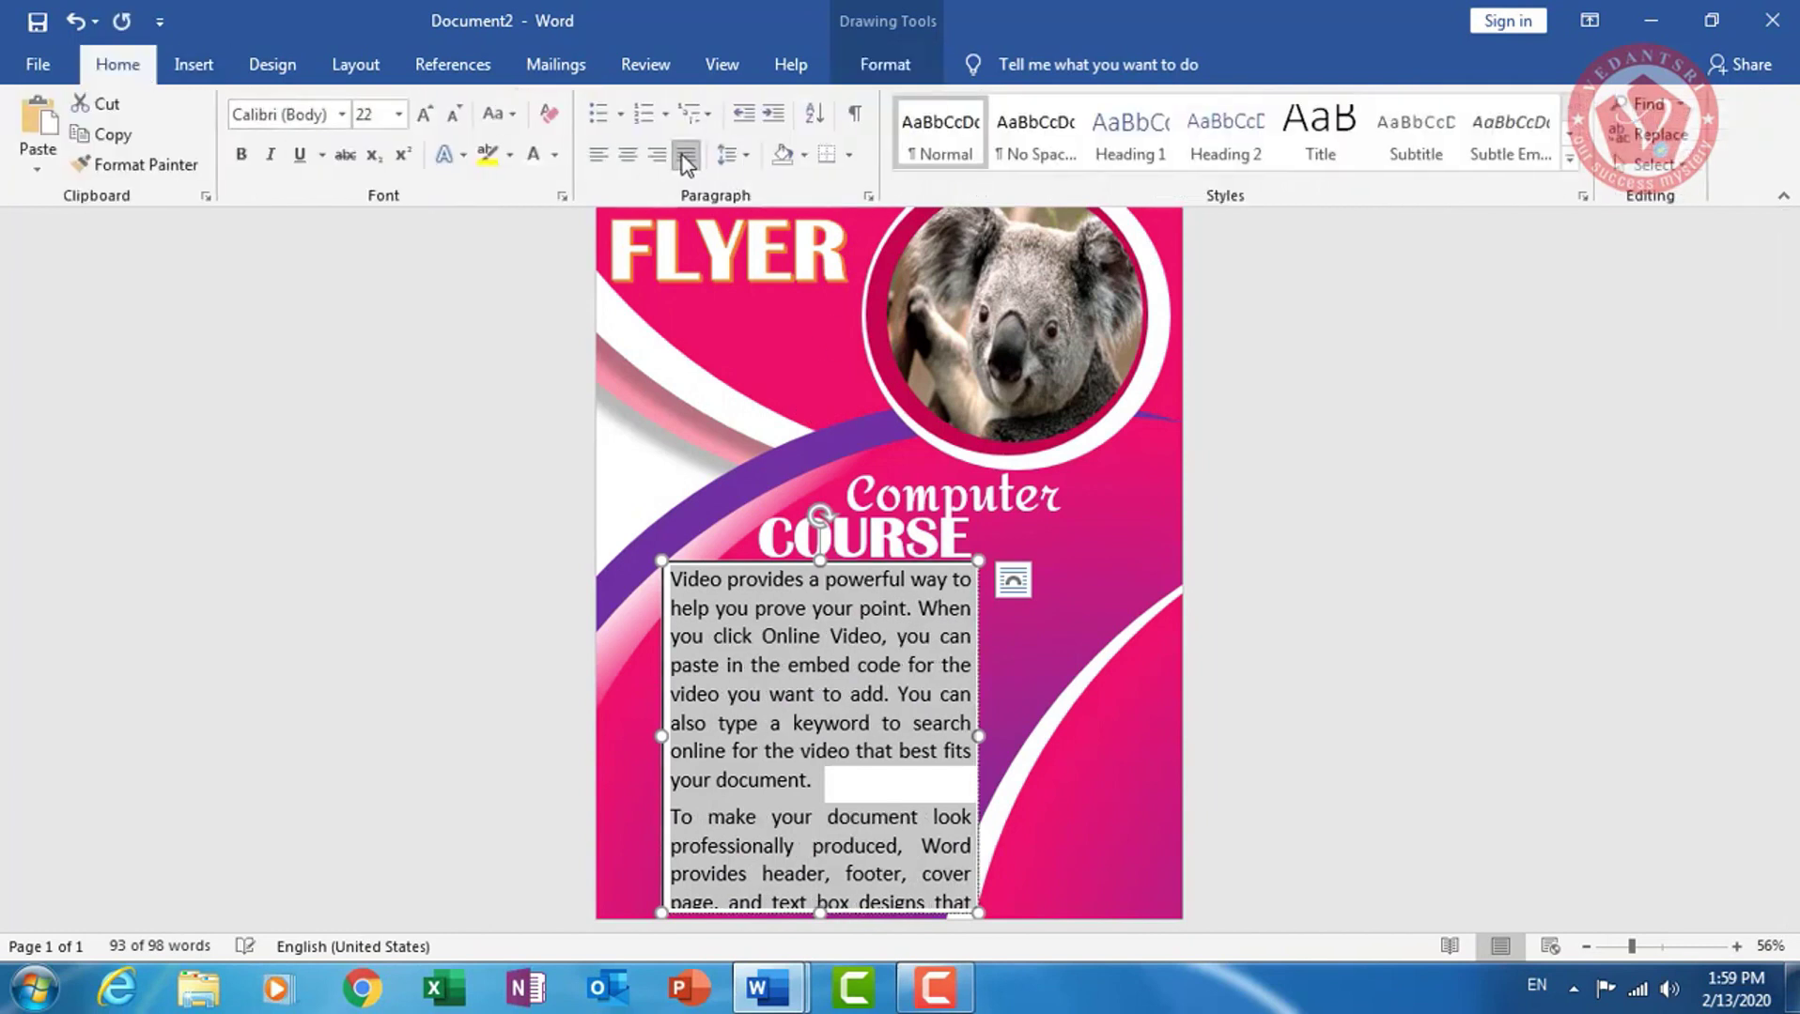
click(733, 162)
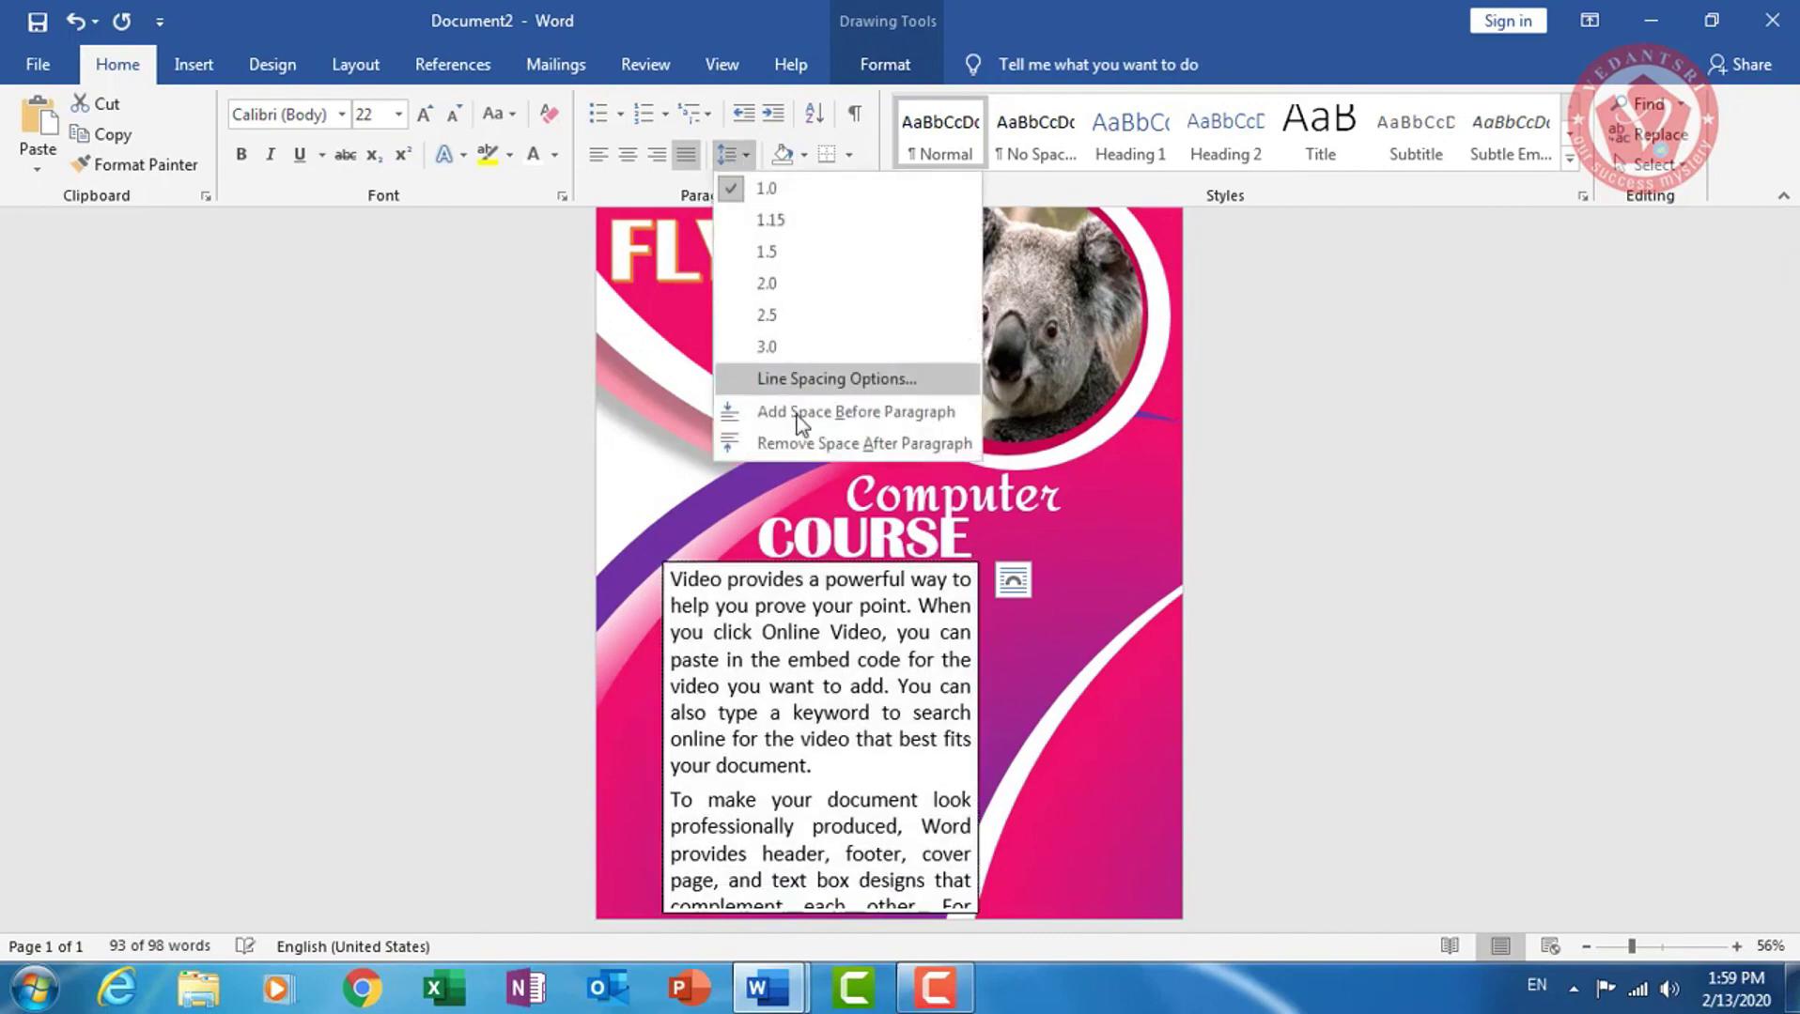
click(801, 445)
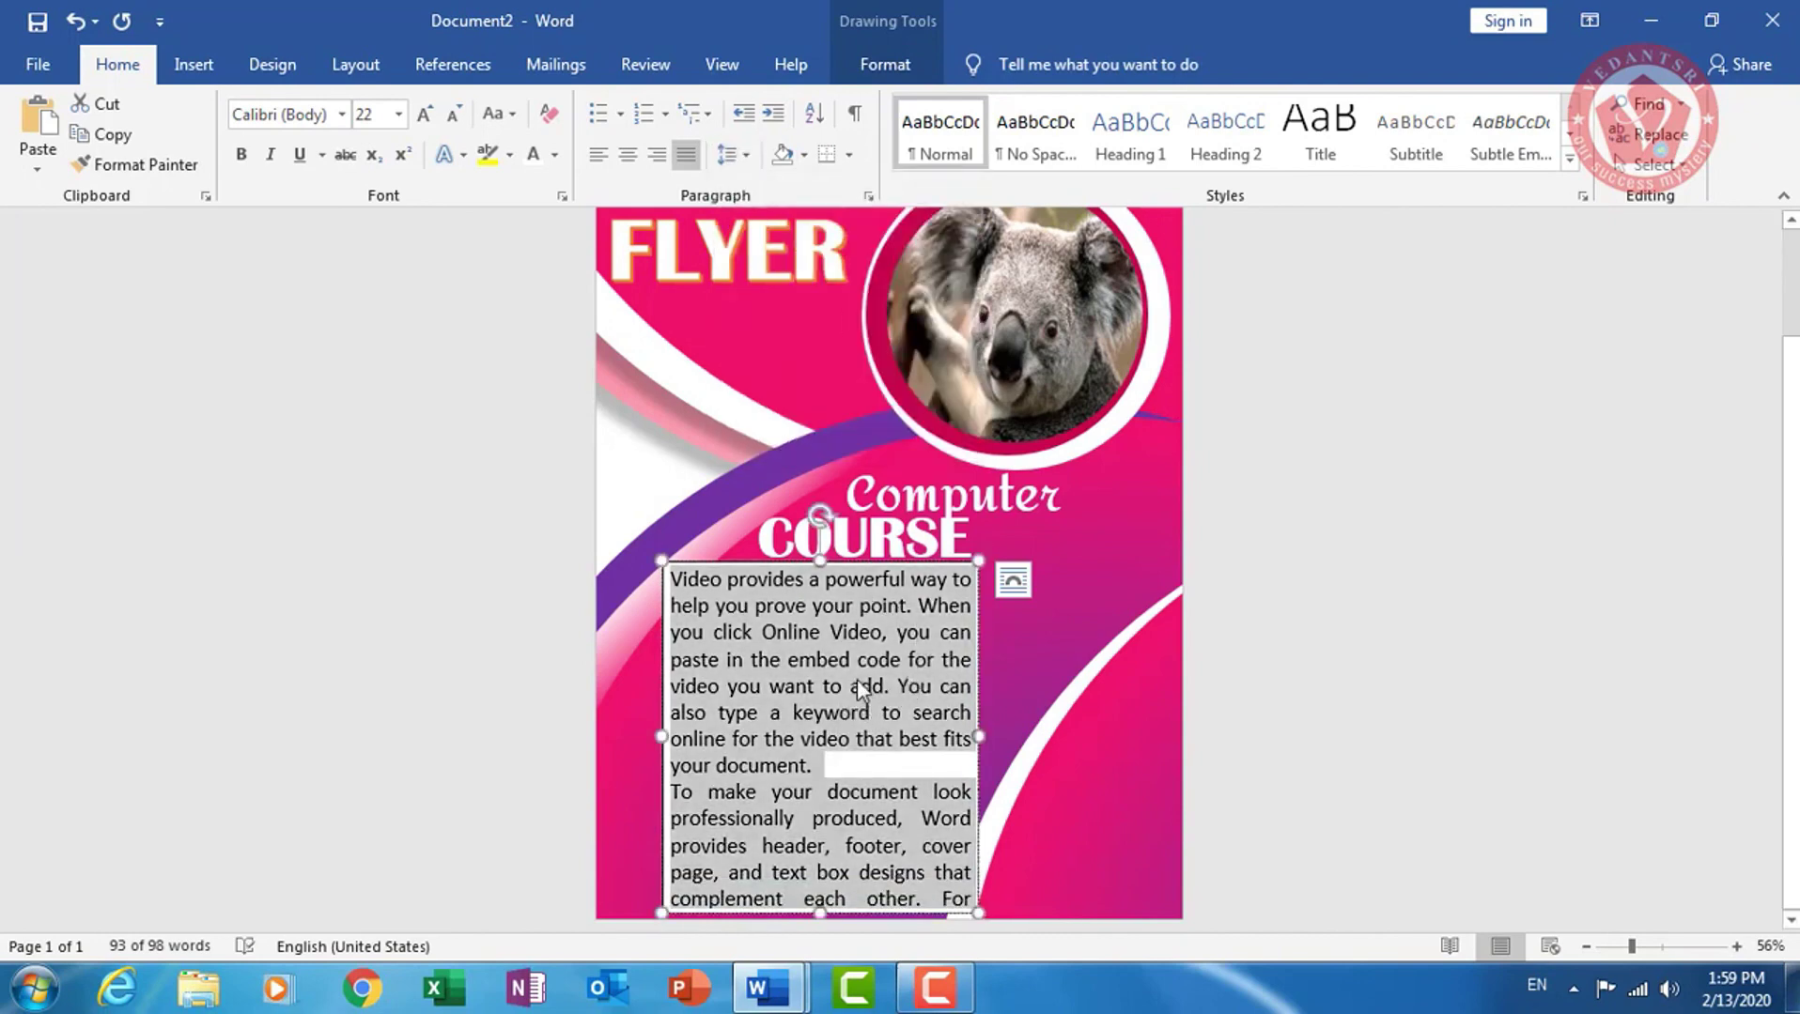
Remove the text box's fill and make the body text white Agency FB
click(878, 63)
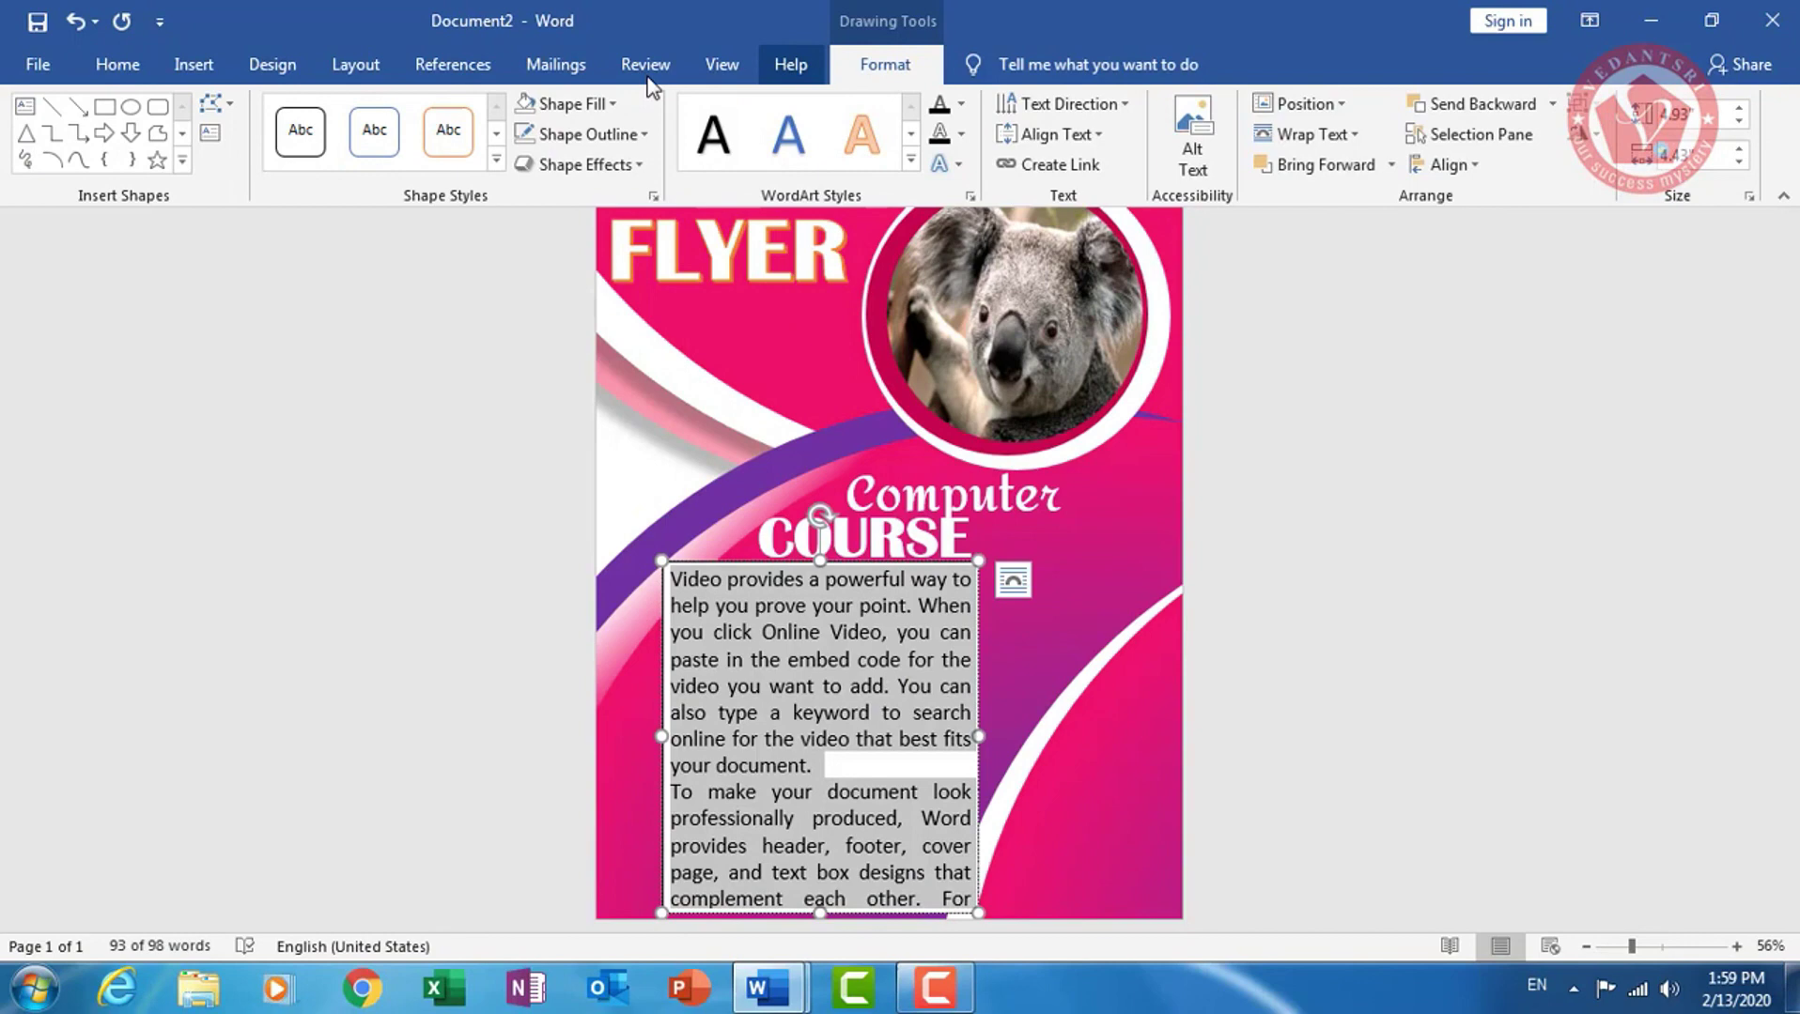
click(525, 108)
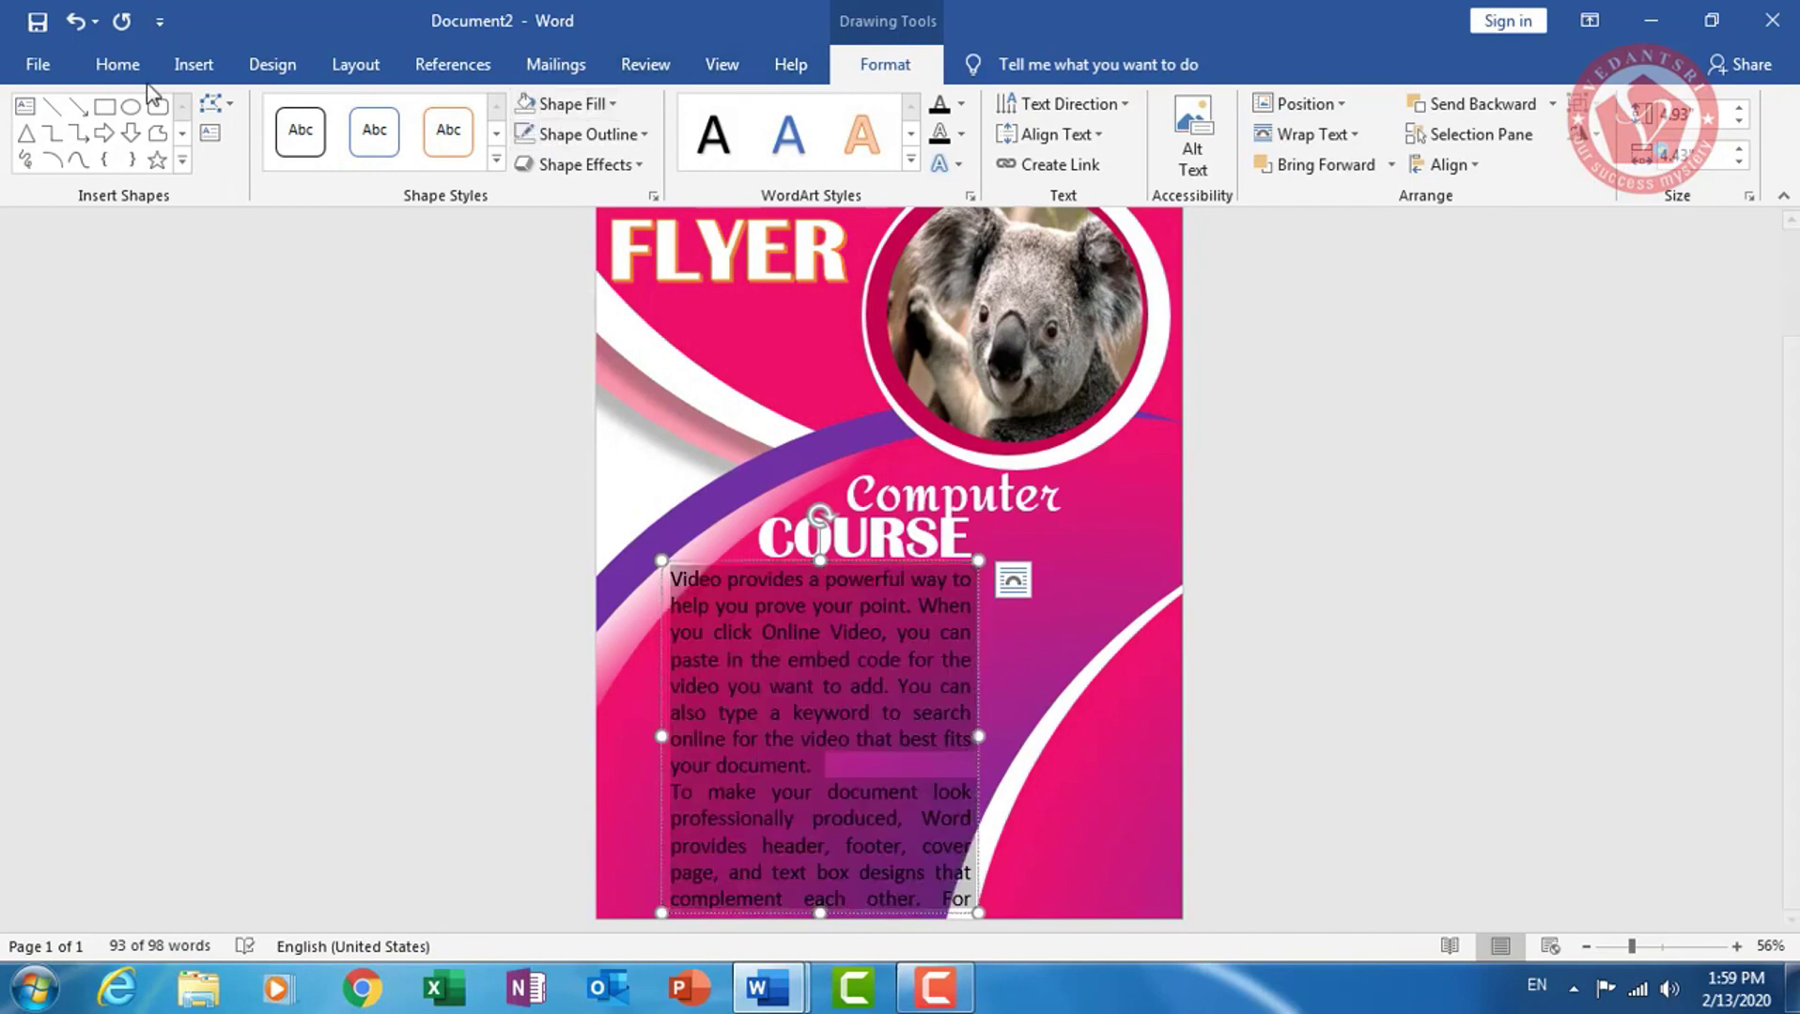
click(118, 64)
click(531, 155)
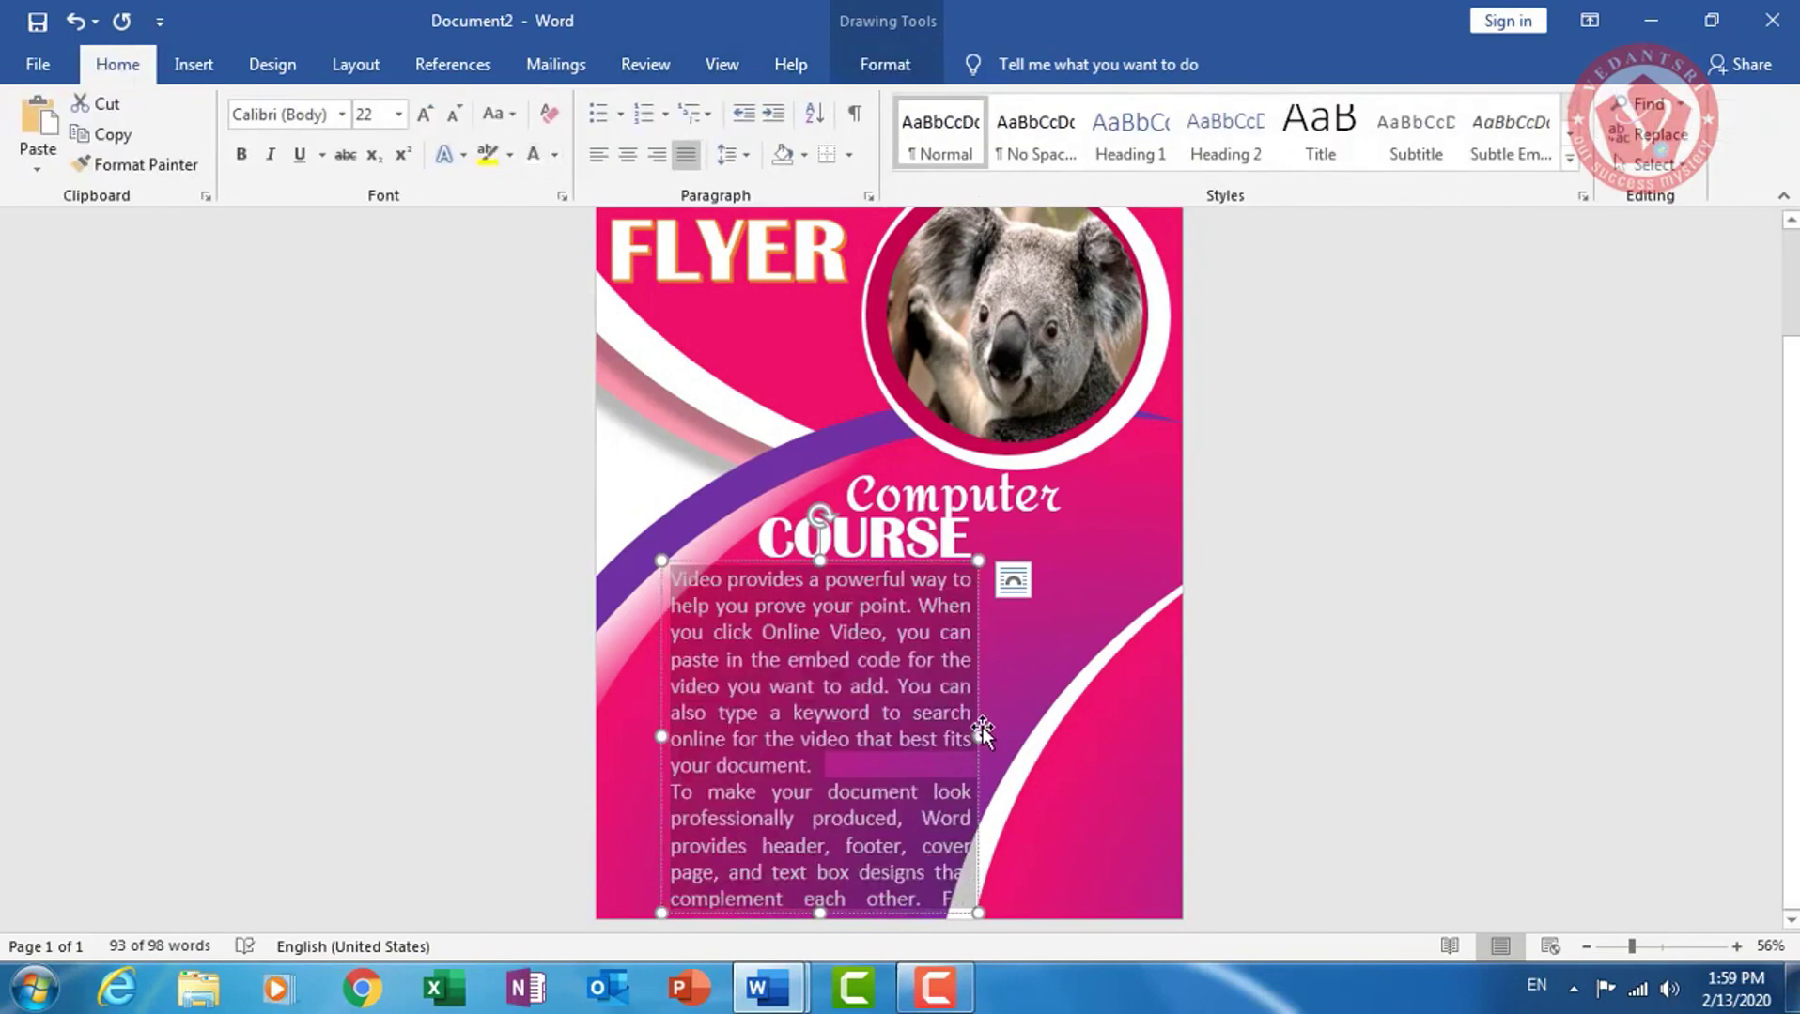
click(341, 114)
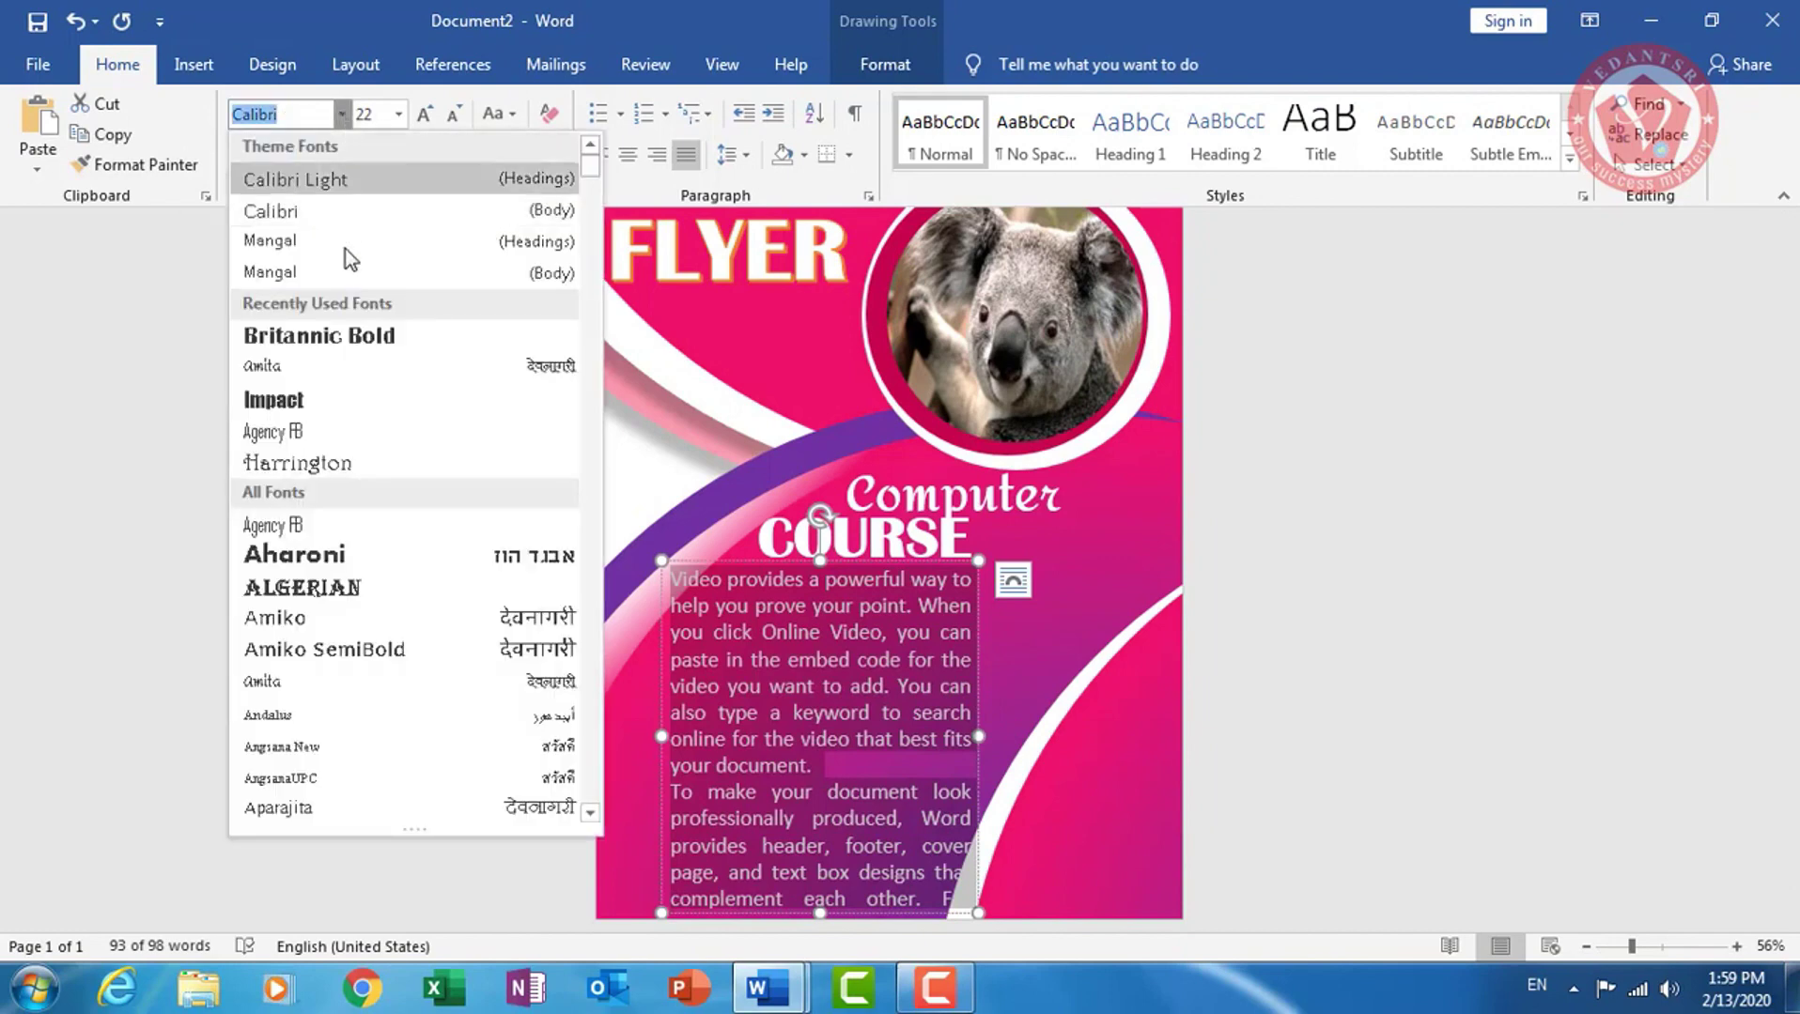
click(340, 434)
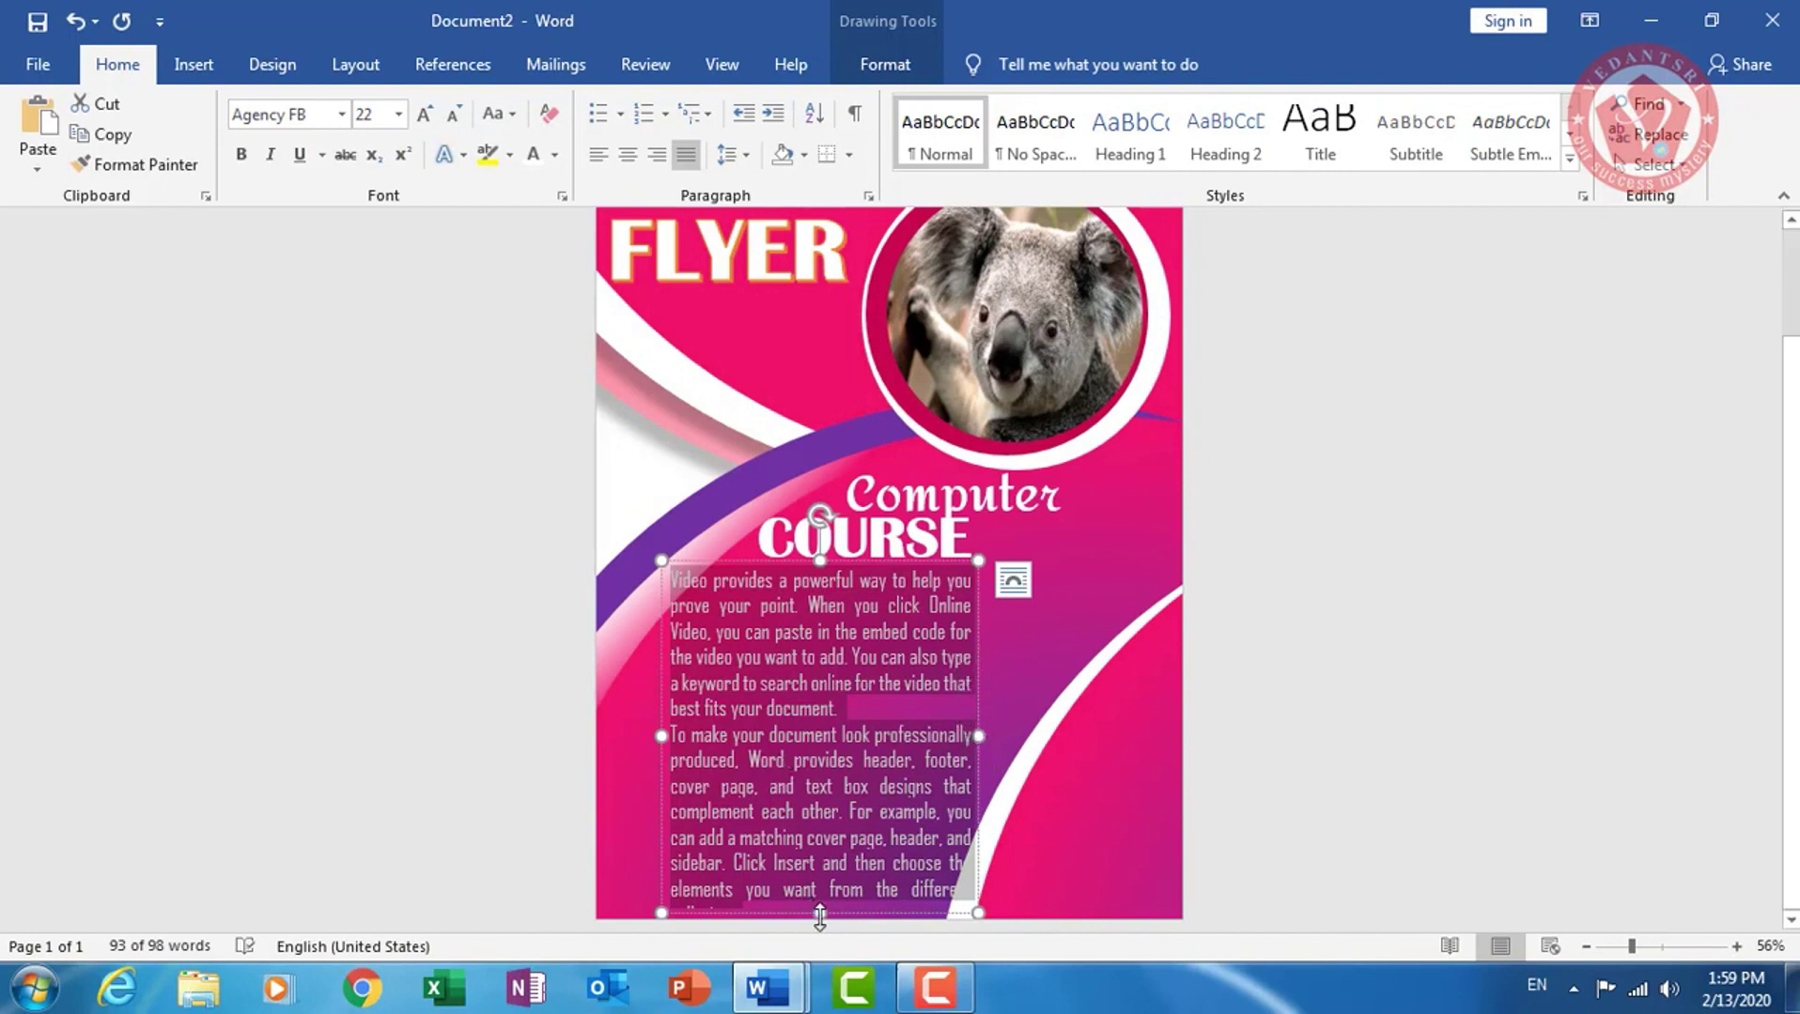
Shorten and narrow the body-text box and nudge it into place beneath COURSE
drag(819, 917, 820, 910)
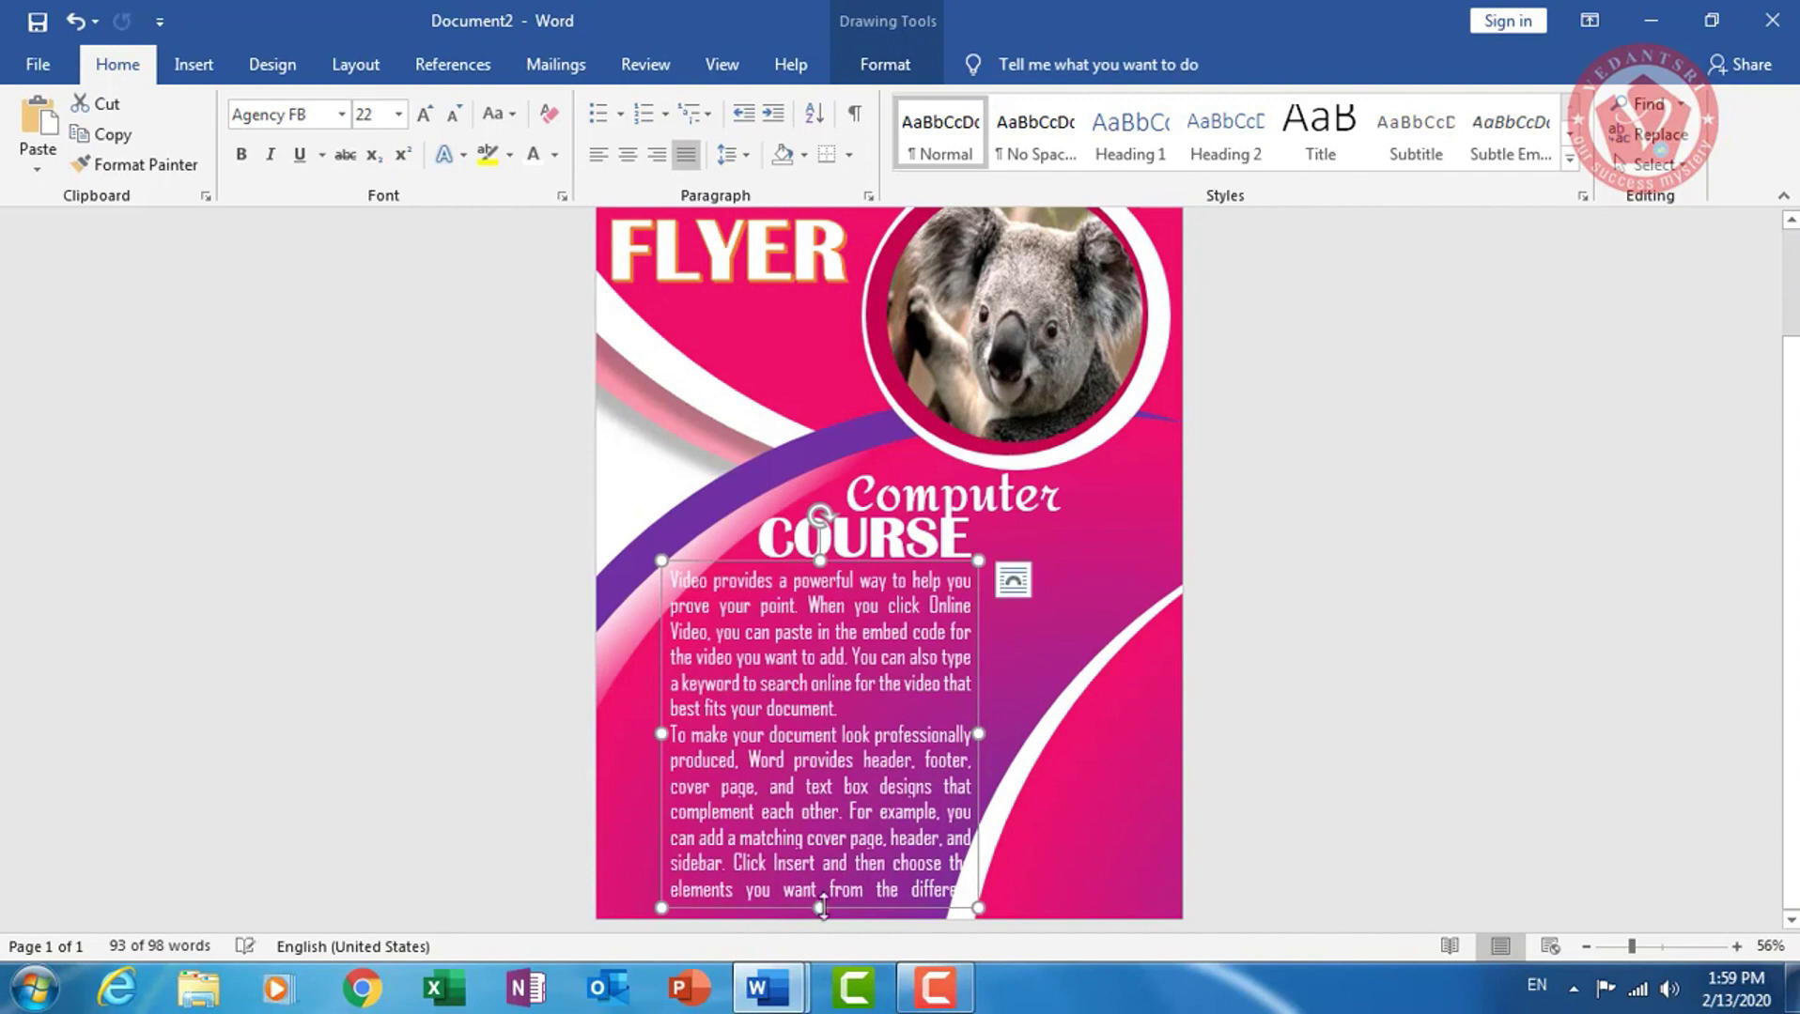
key(Down)
key(Down)
key(Down)
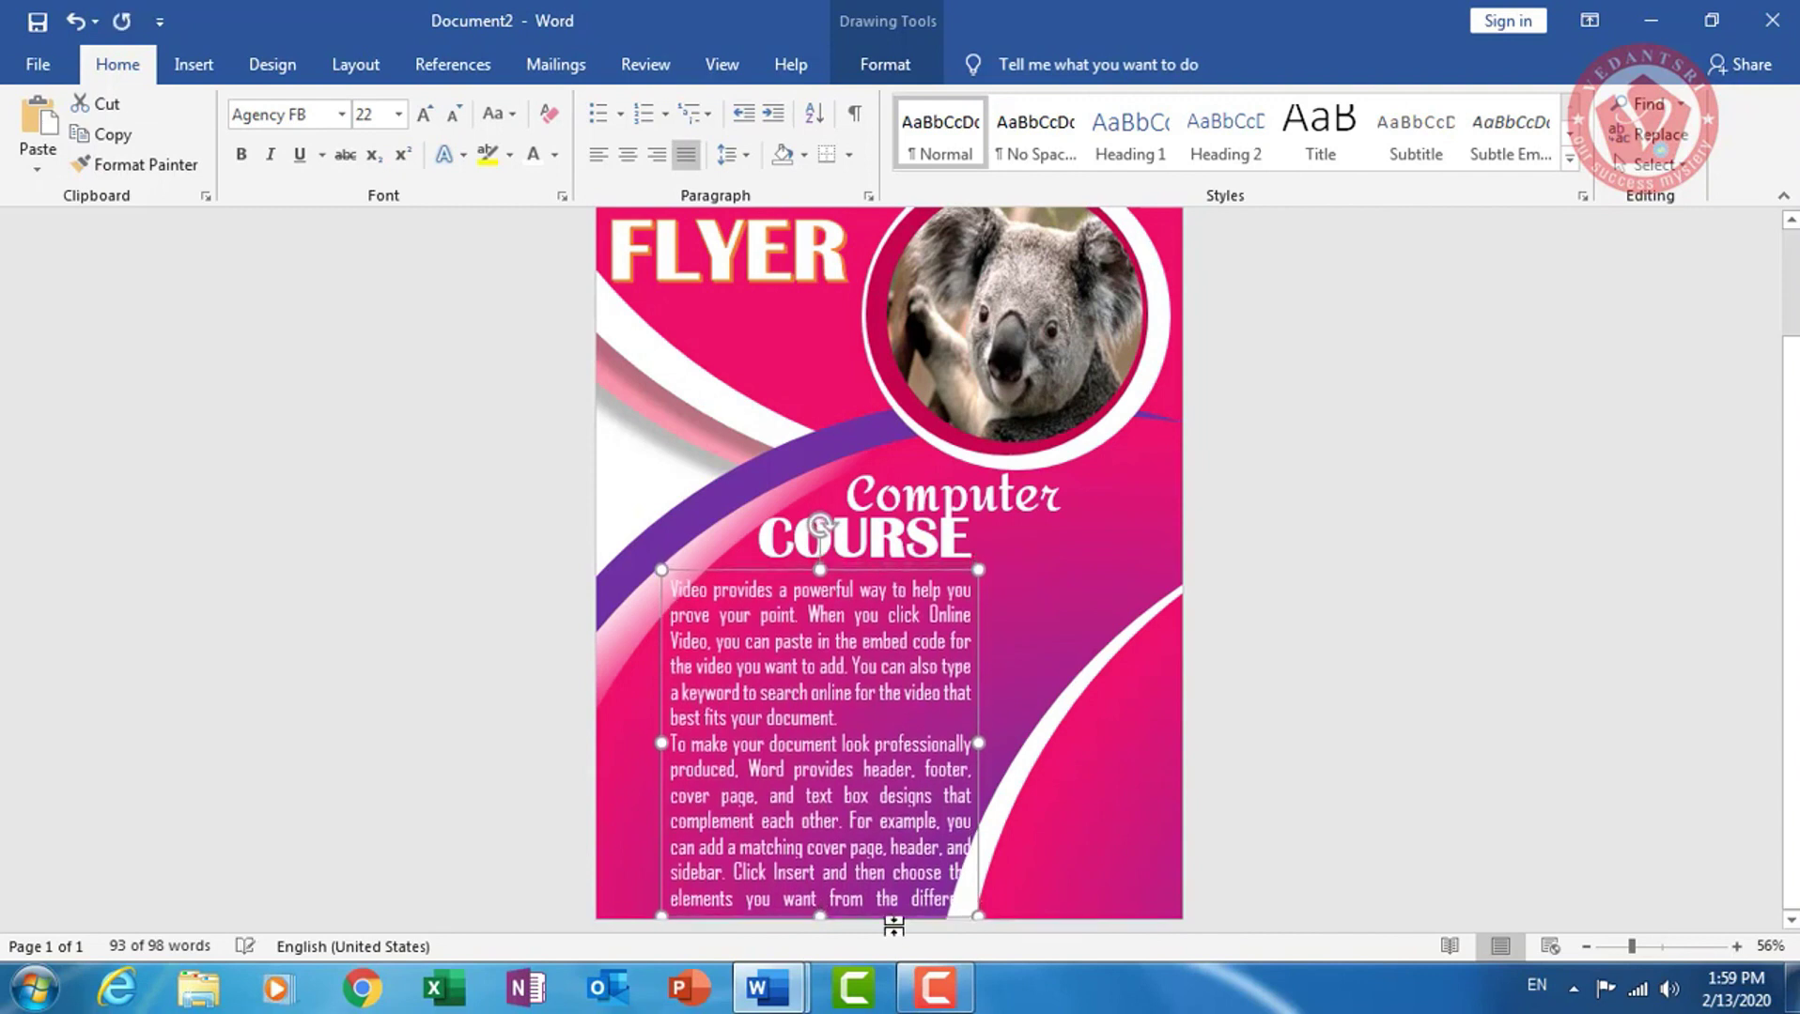
key(Down)
key(Right)
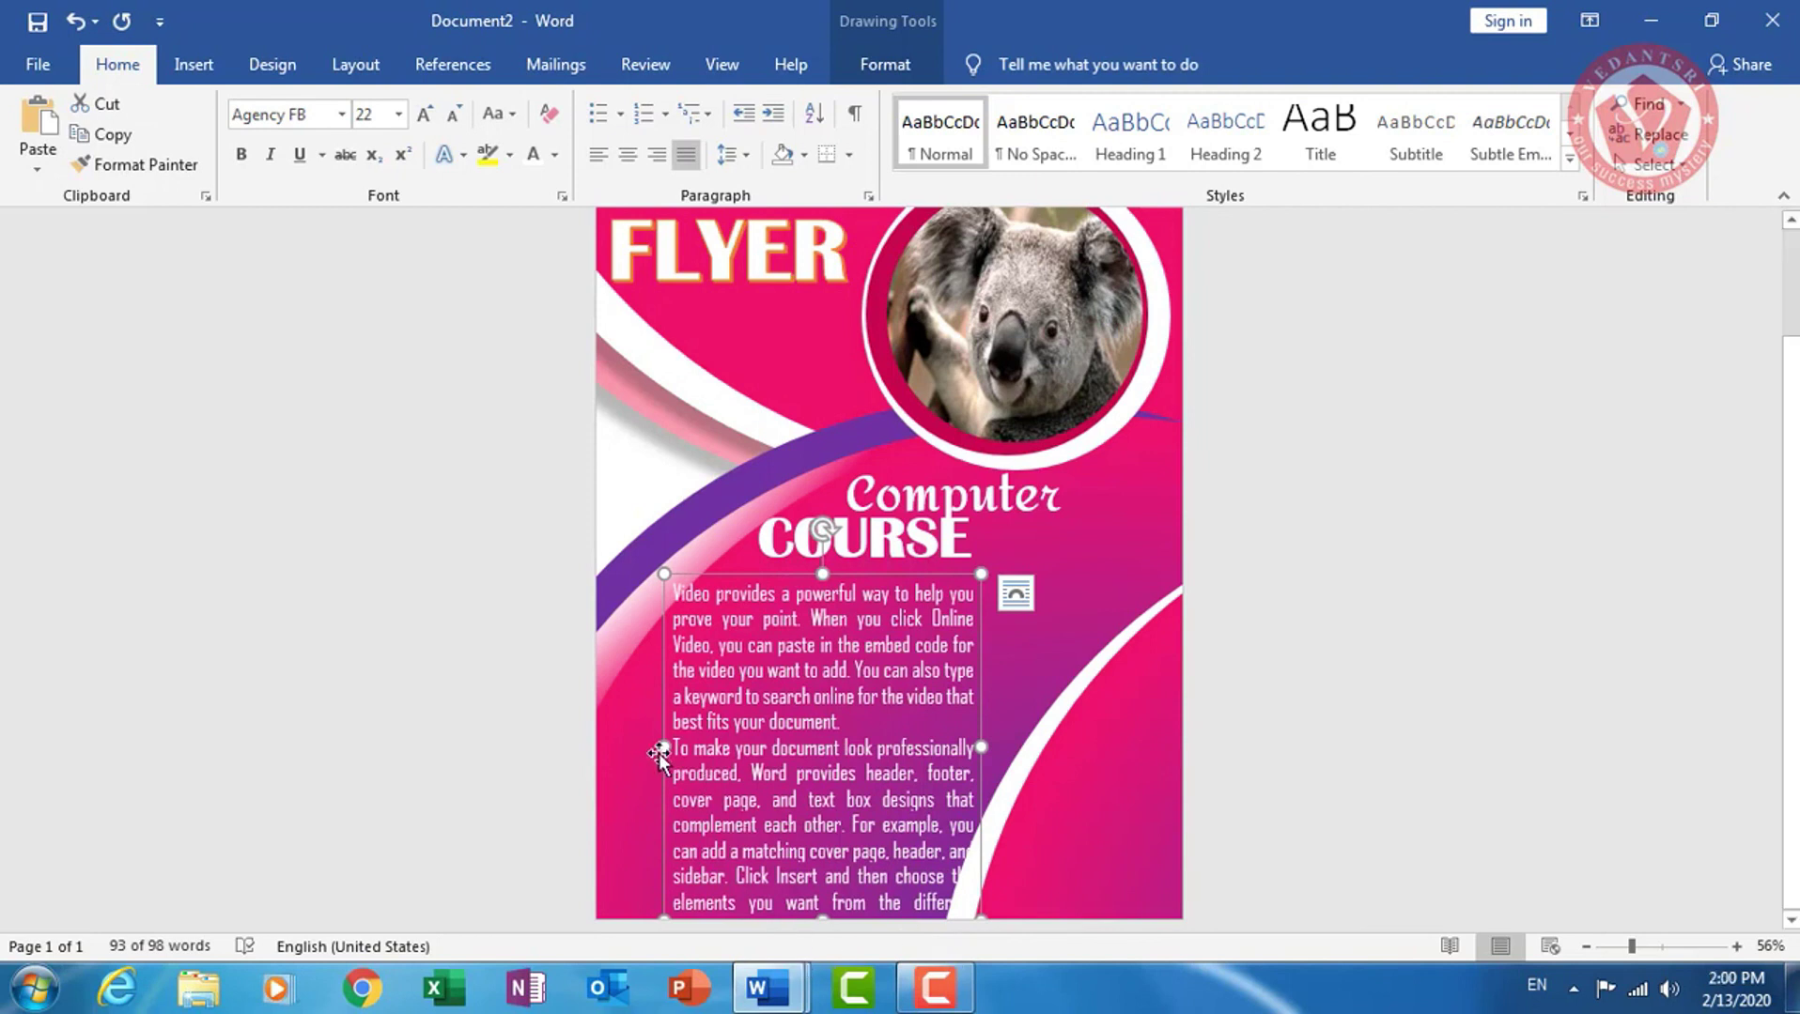
drag(664, 747, 681, 746)
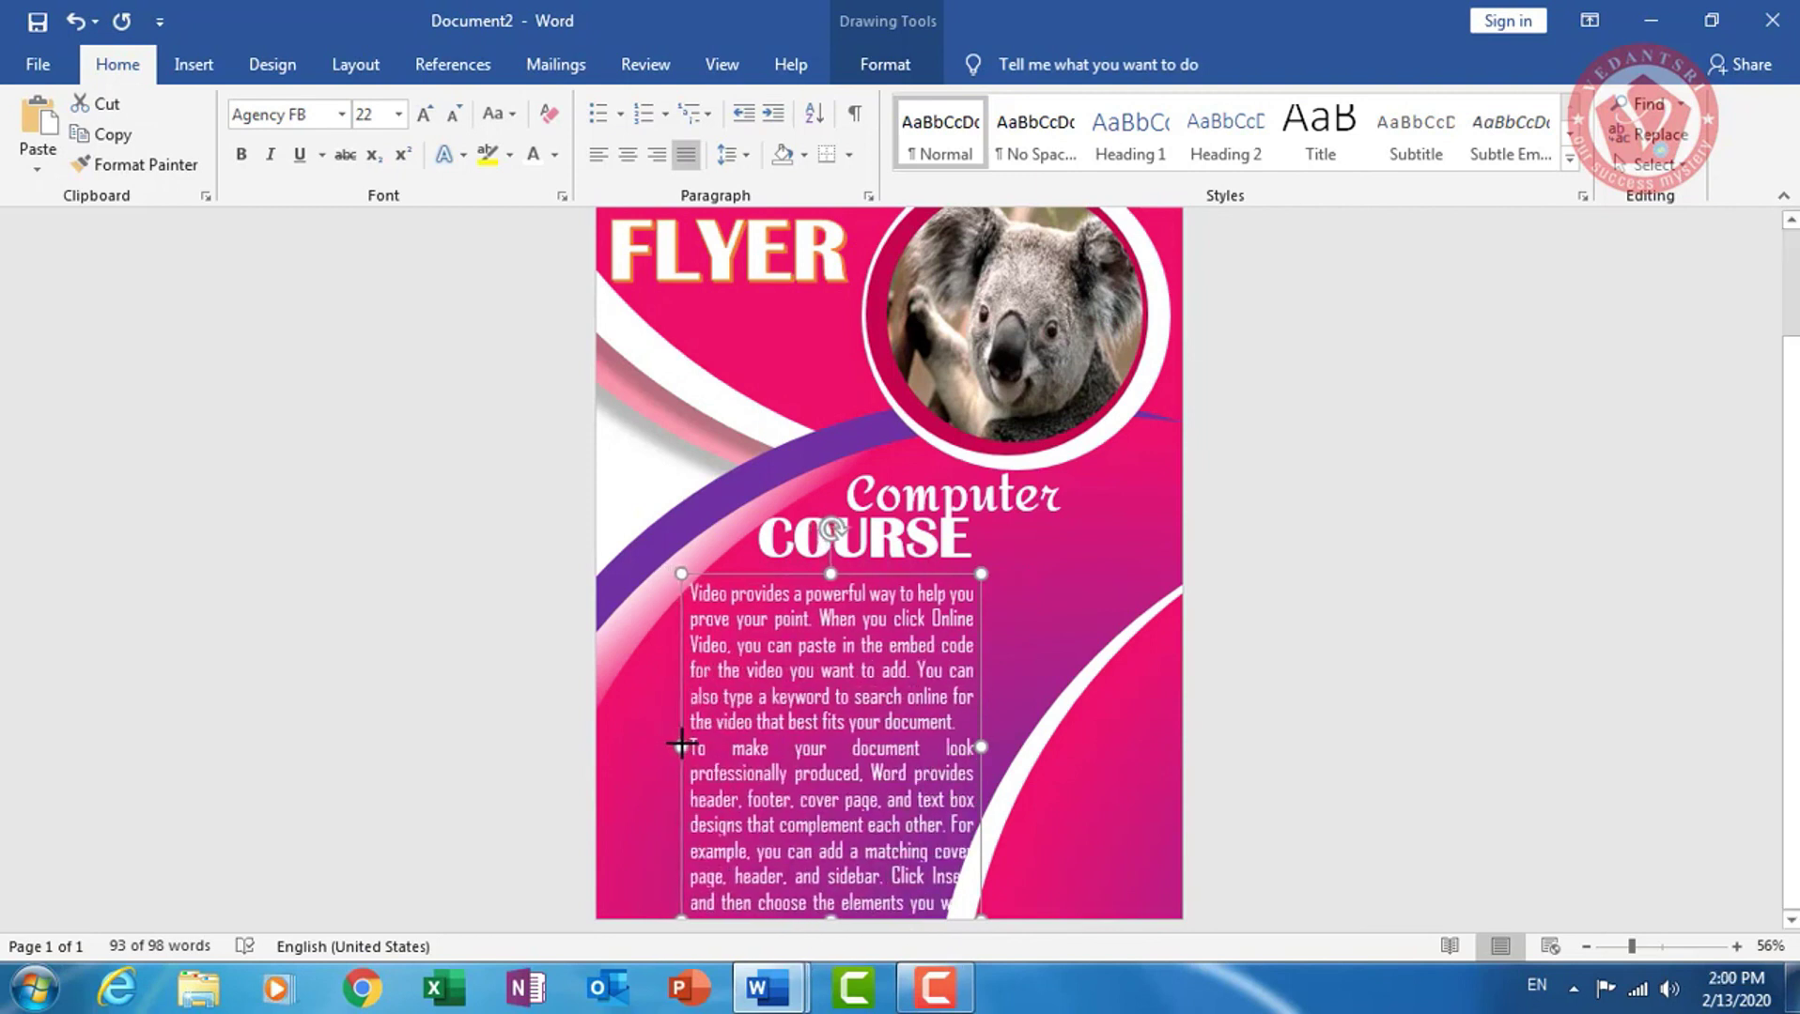
key(Left)
key(Left)
key(Left)
key(Left)
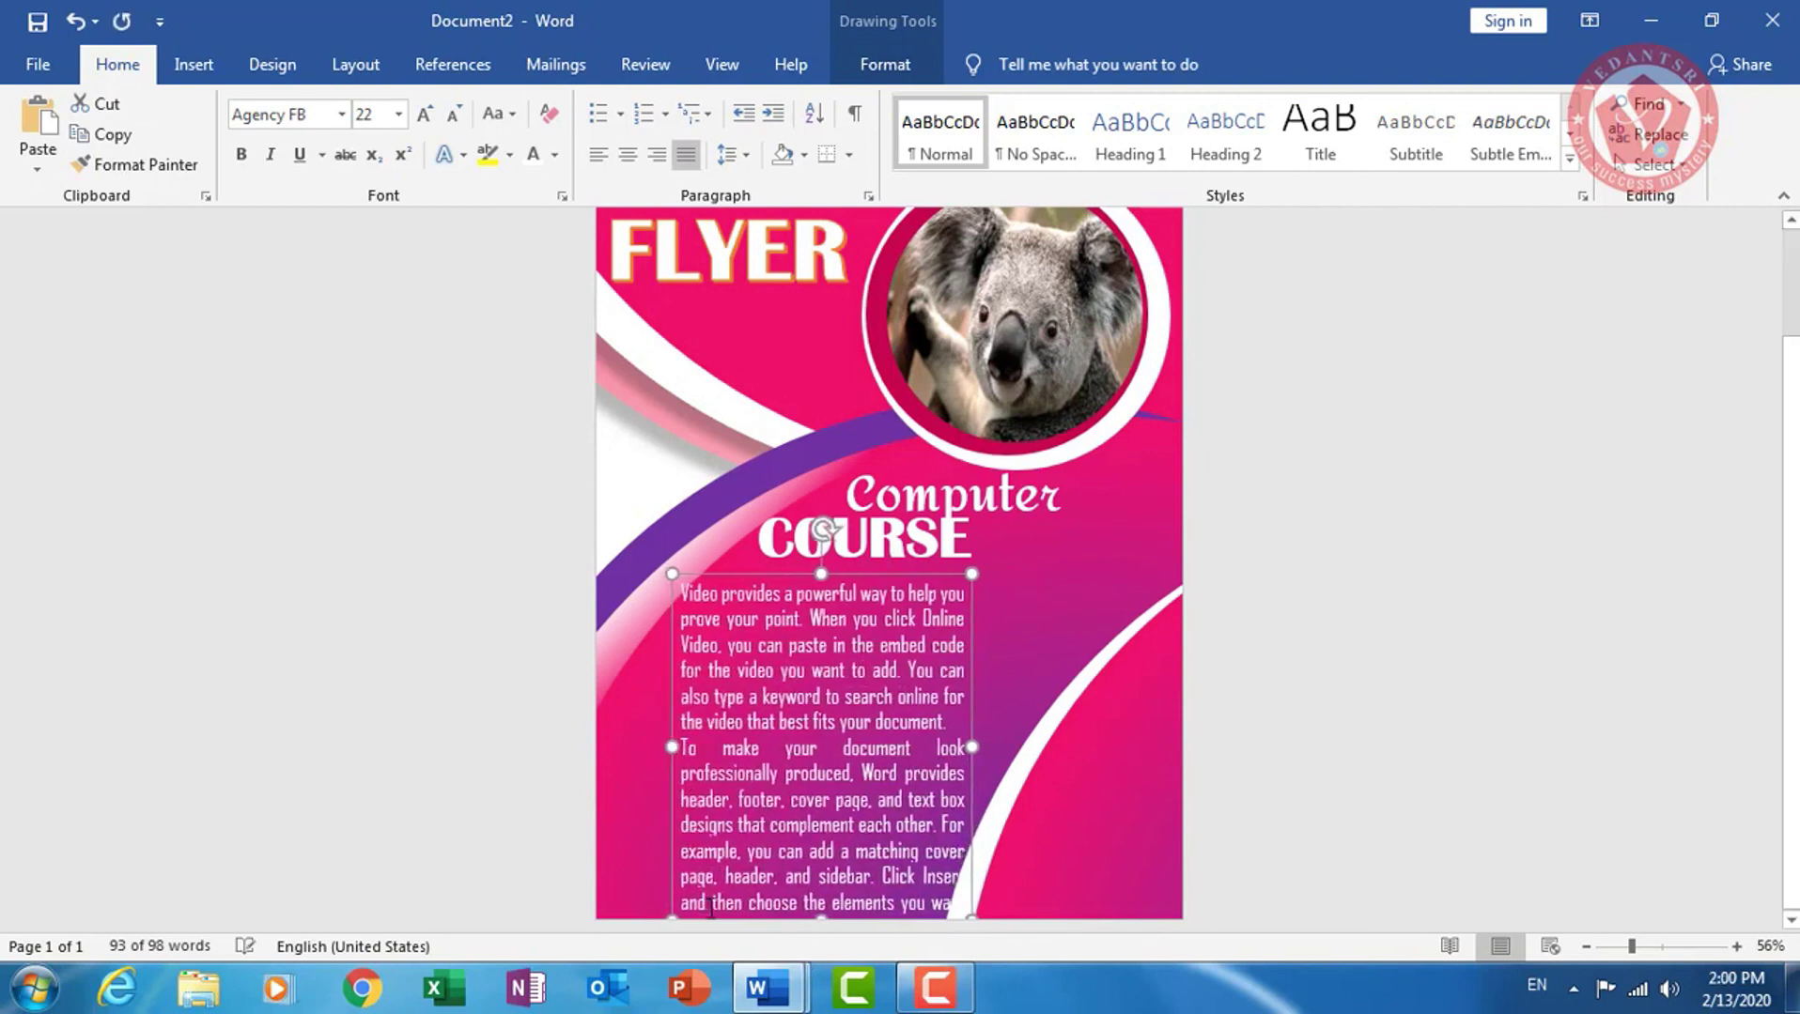
key(Up)
key(Up)
key(Up)
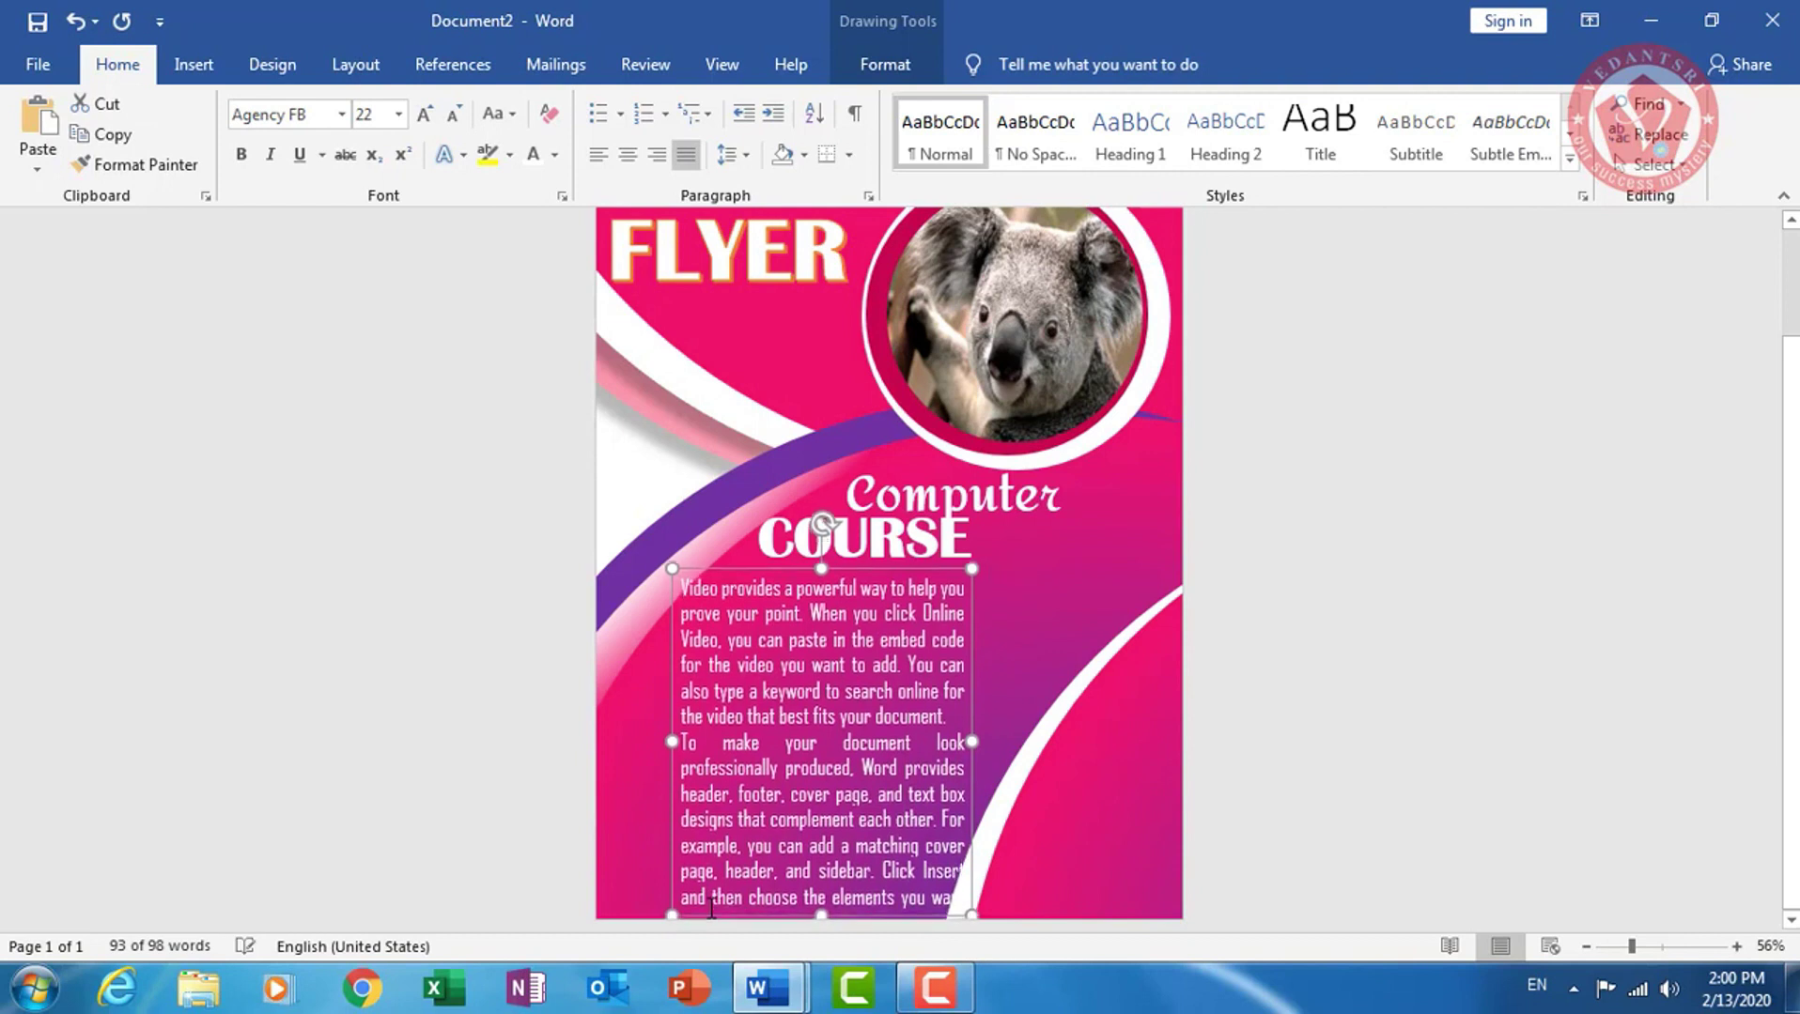
key(Up)
key(Up)
key(Up)
key(Up)
key(Right)
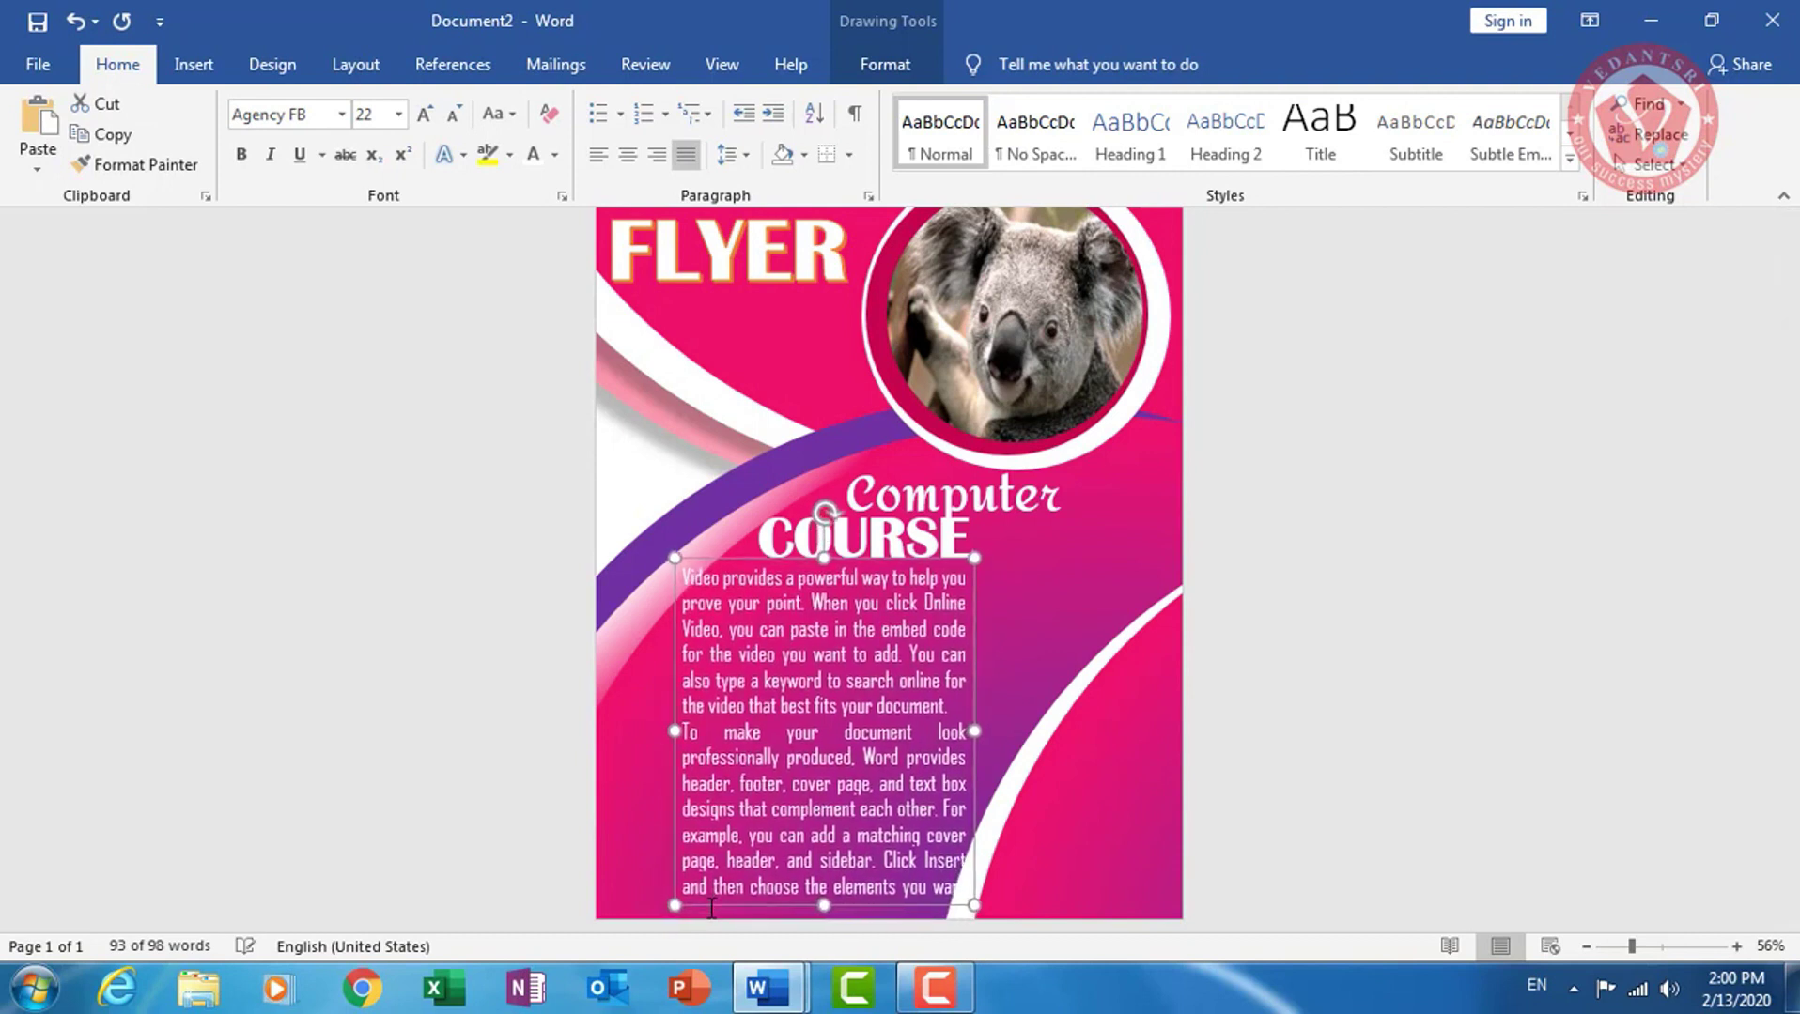
key(Right)
key(Right)
Extend the box to show another line, then deselect it to view the finished flyer
drag(822, 929, 830, 903)
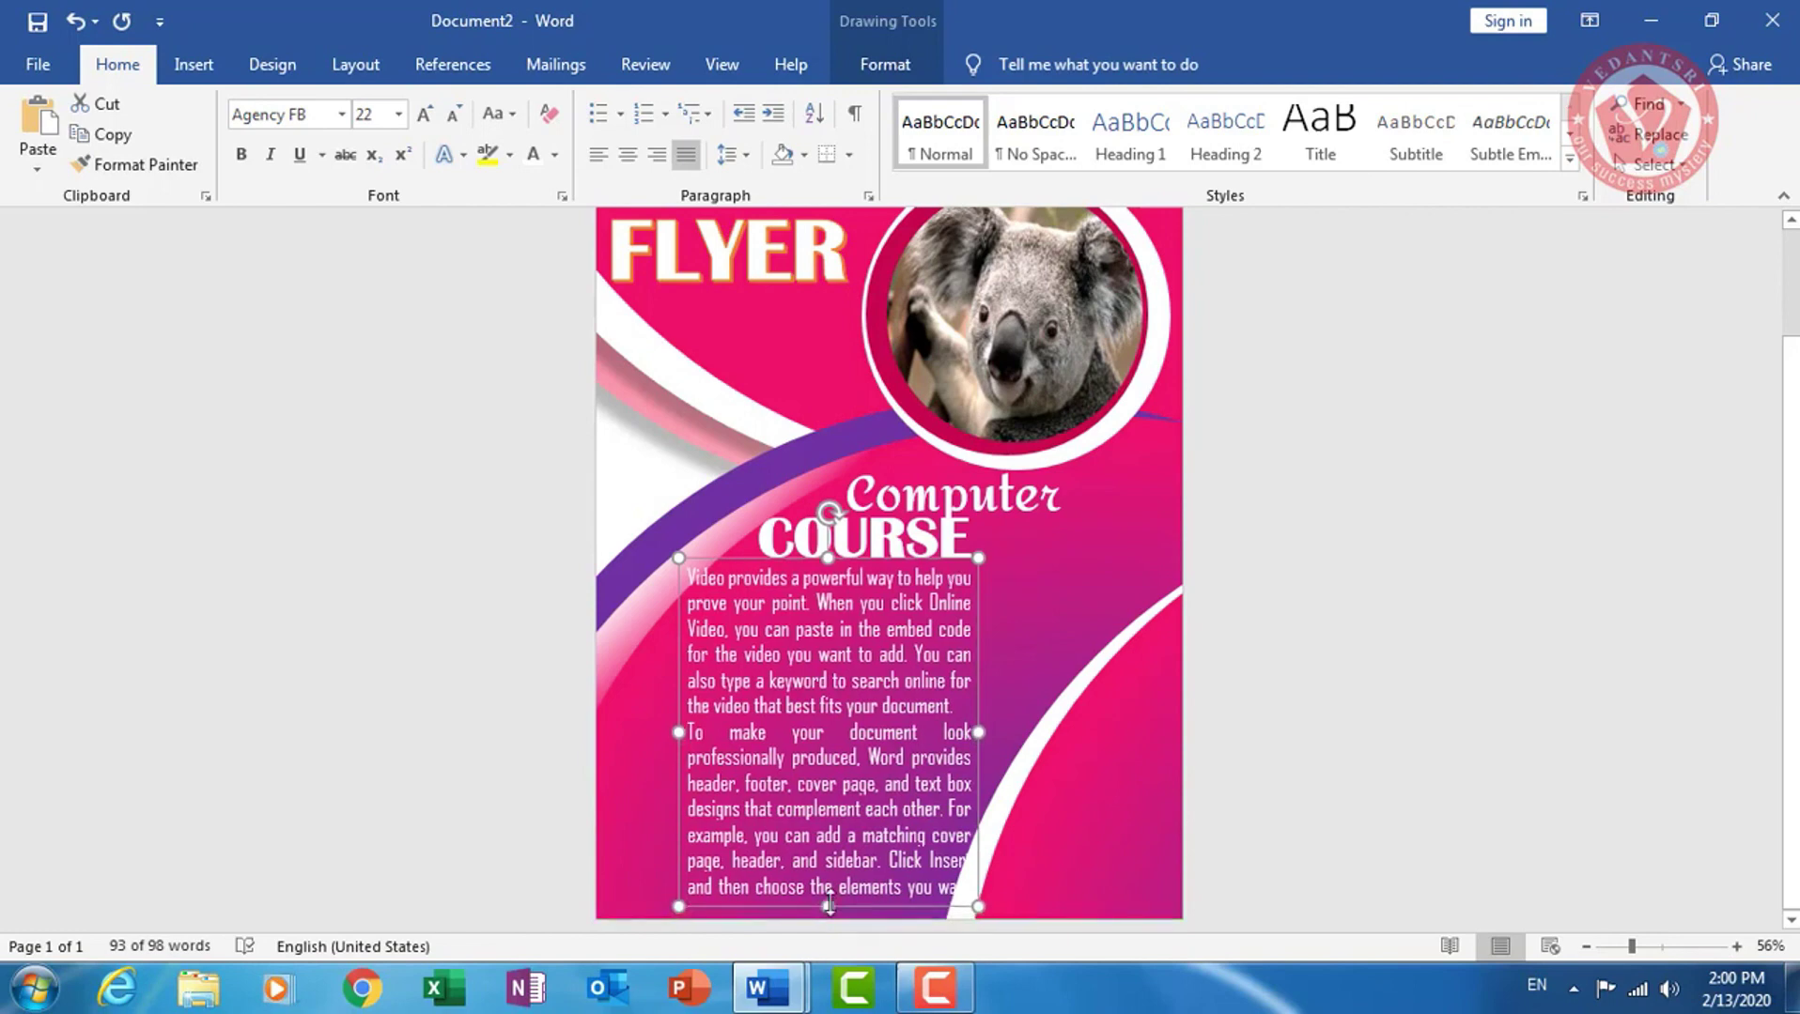
click(1026, 634)
click(1336, 489)
scroll(1334, 493, up, 2)
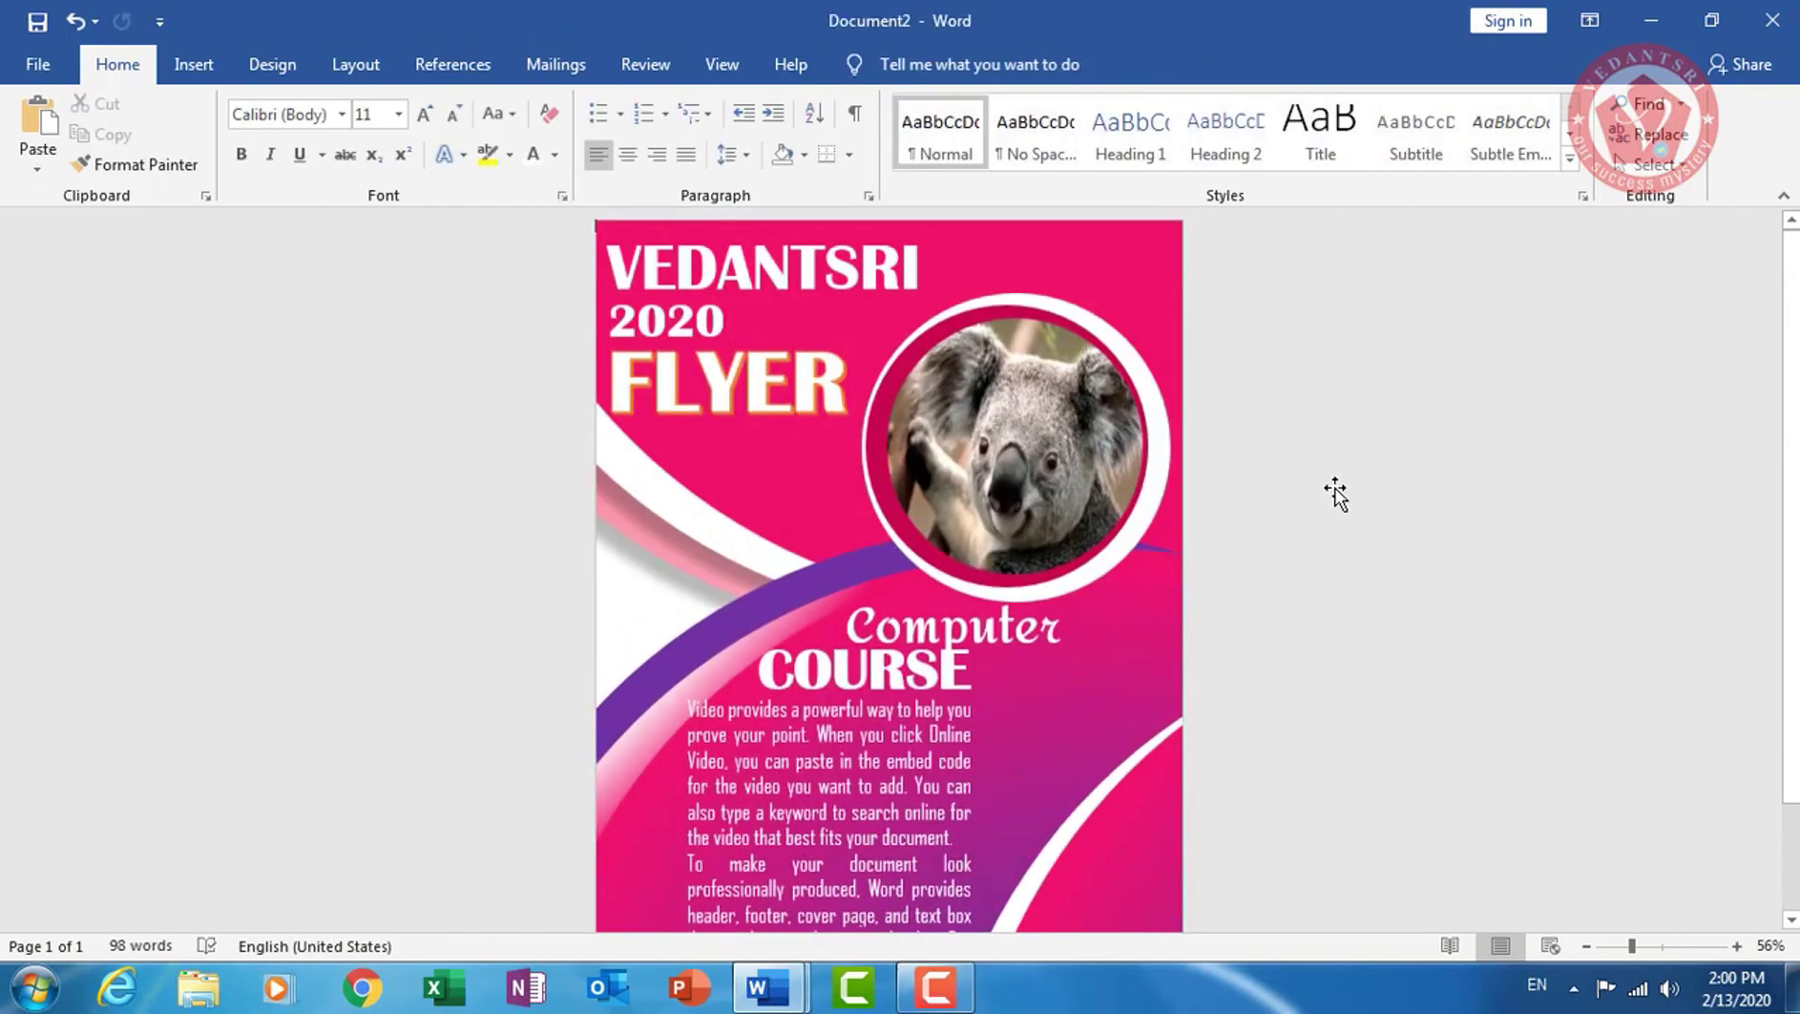
ctrl+scroll(1335, 490, down, 1)
ctrl+scroll(1335, 490, down, 1)
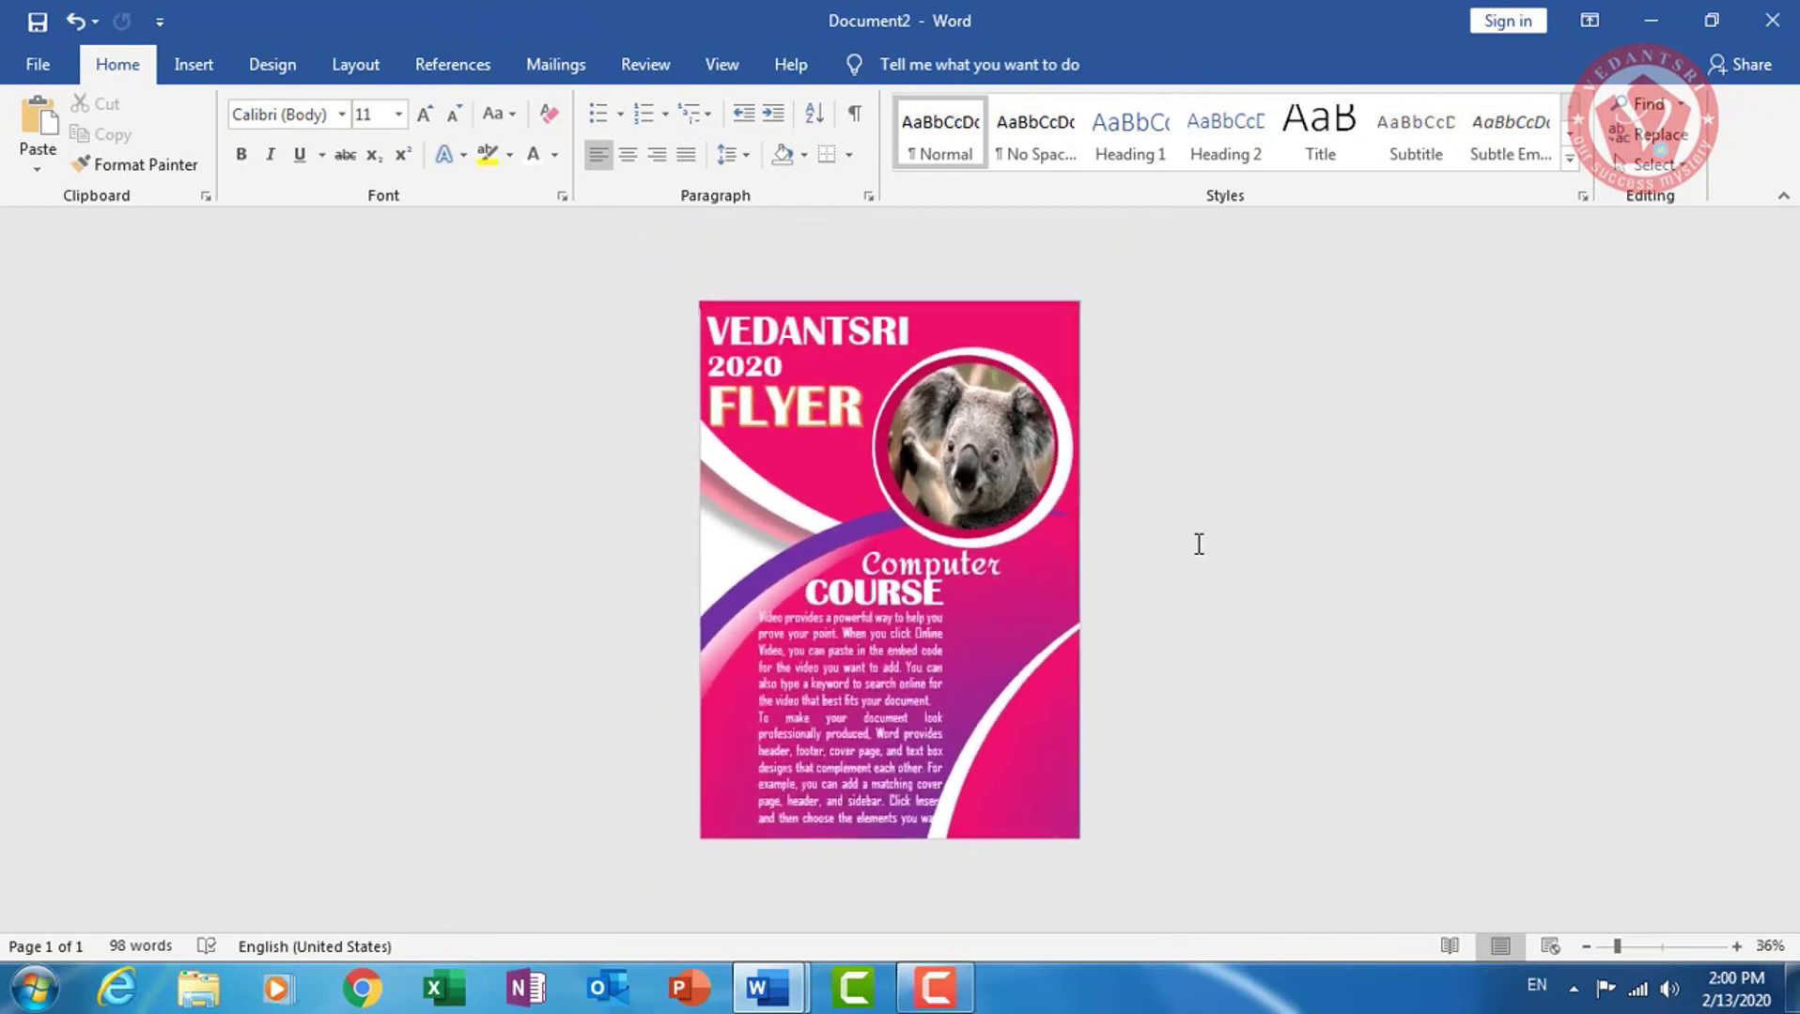